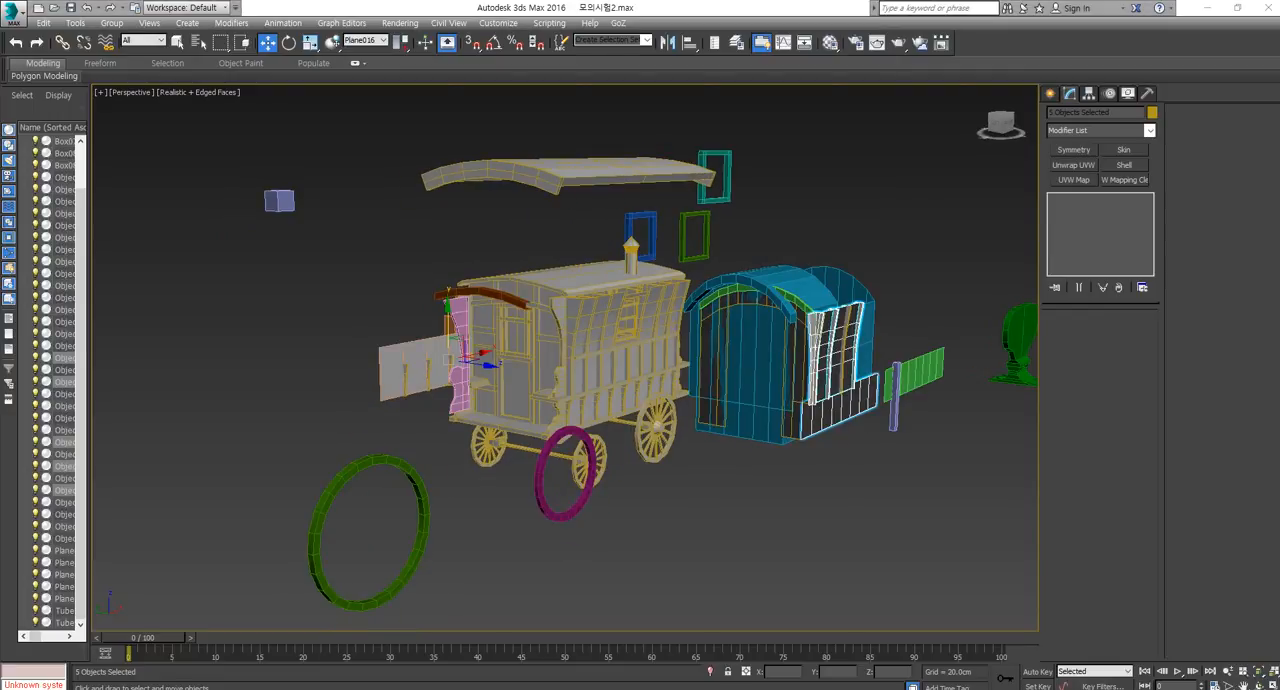
View the 2015-2 3D character exam sheet in Acrobat Reader and close the open 2017-2 3D character document without saving.
key("alt+Tab")
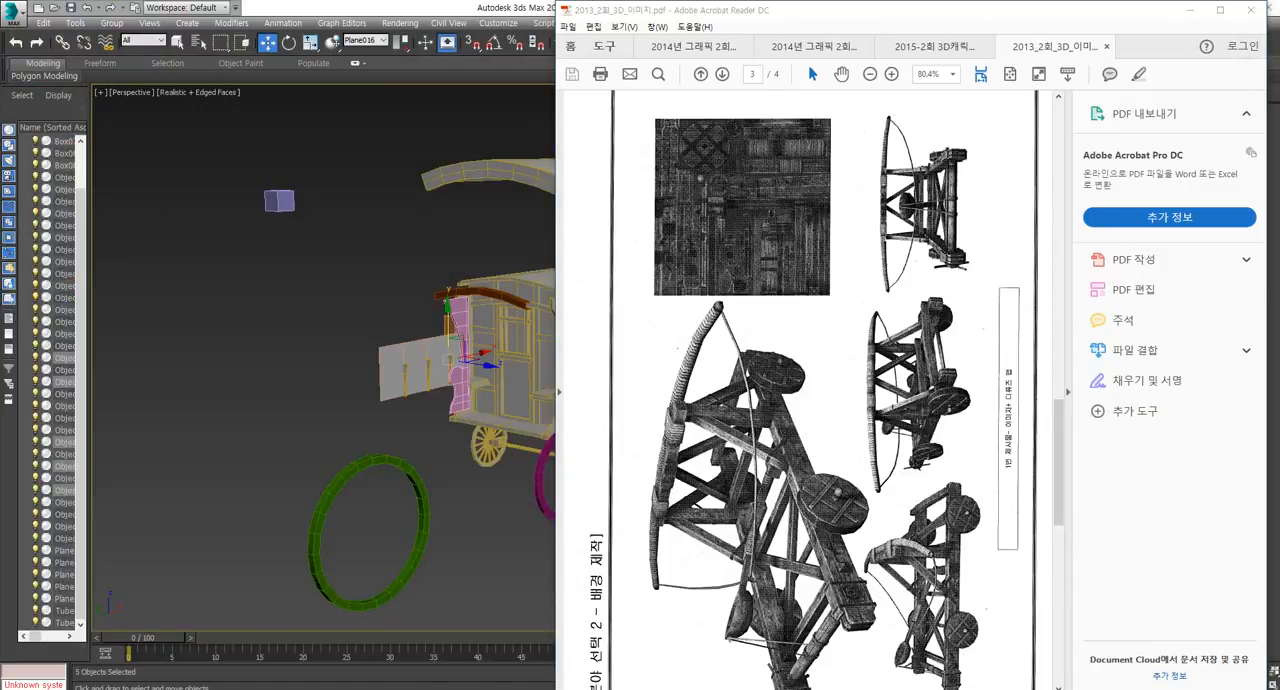
left_click(934, 47)
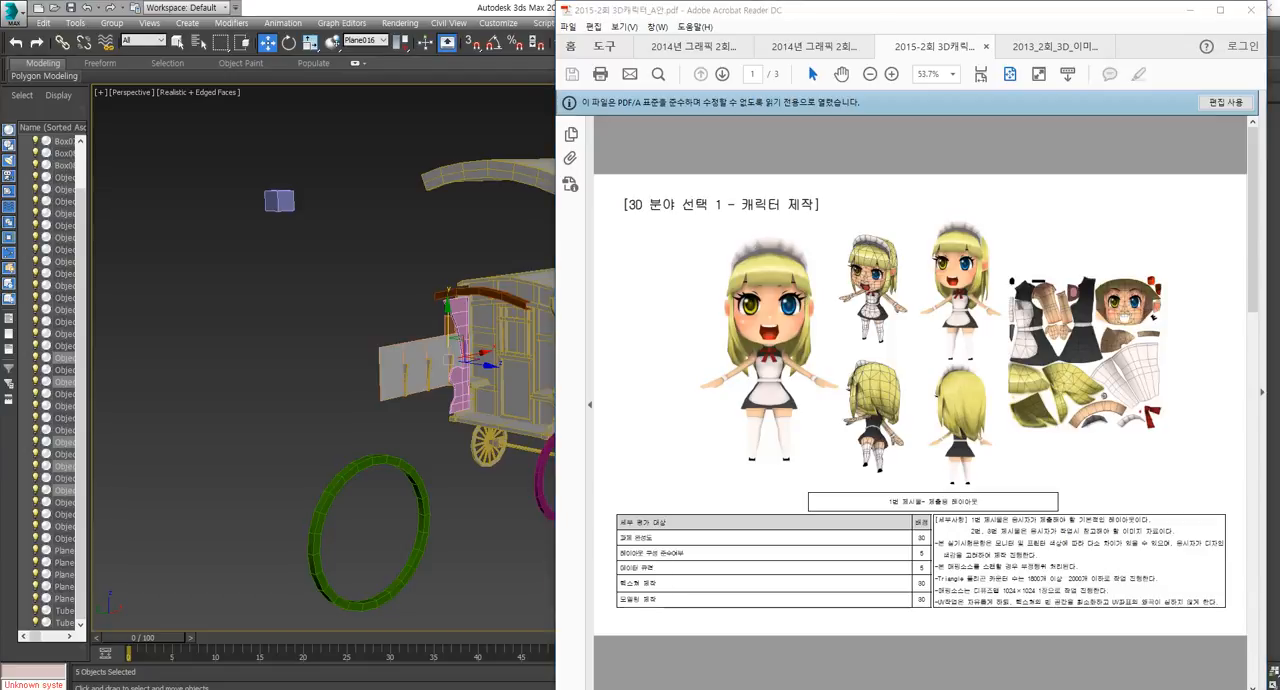
left_click_drag(1279, 60, 624, 21)
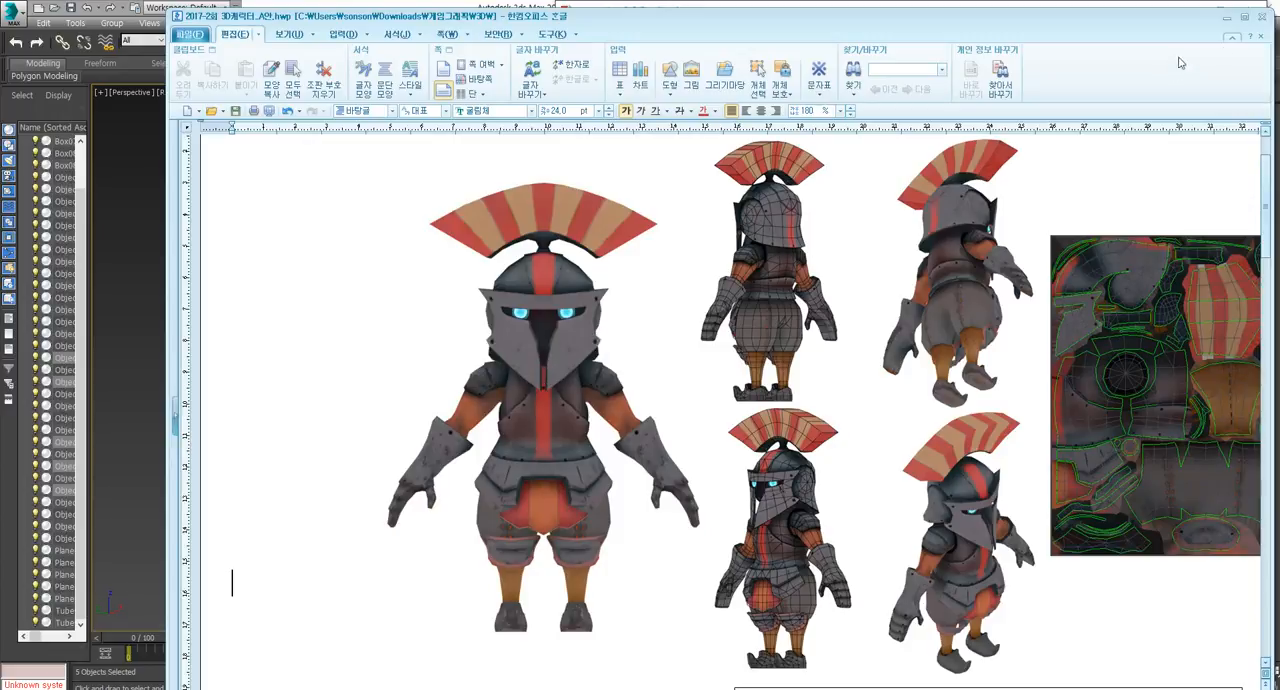
left_click(1264, 20)
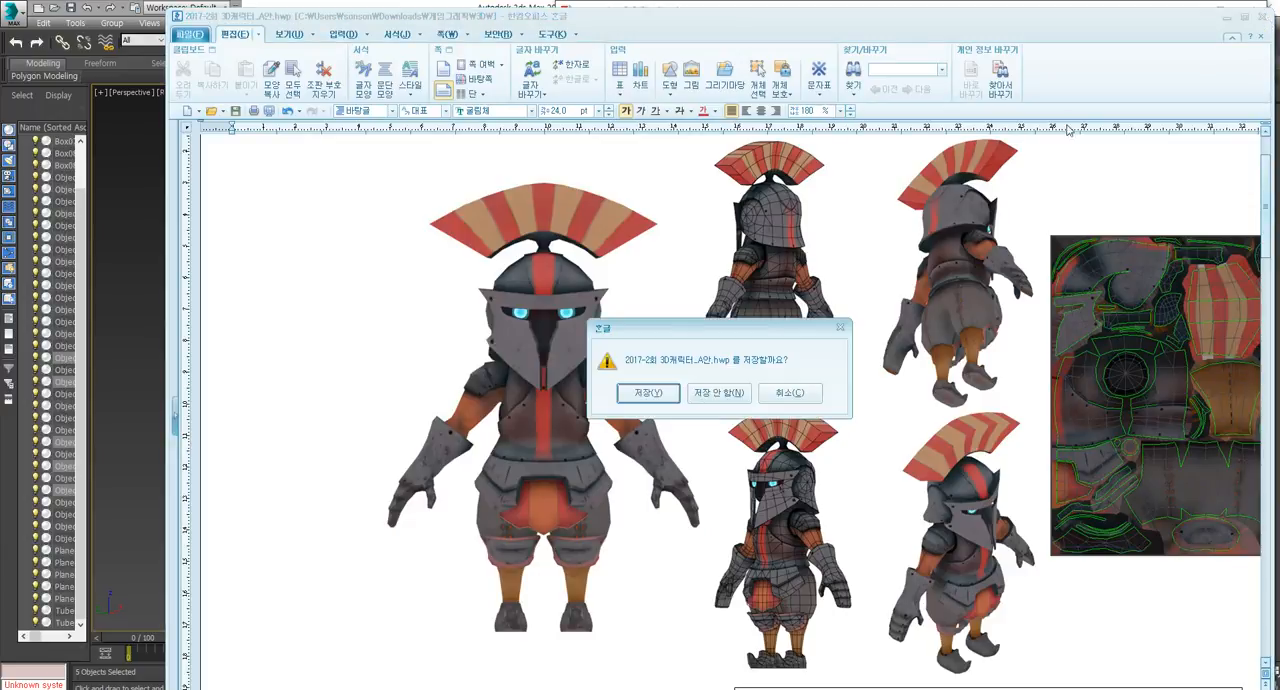
left_click(719, 393)
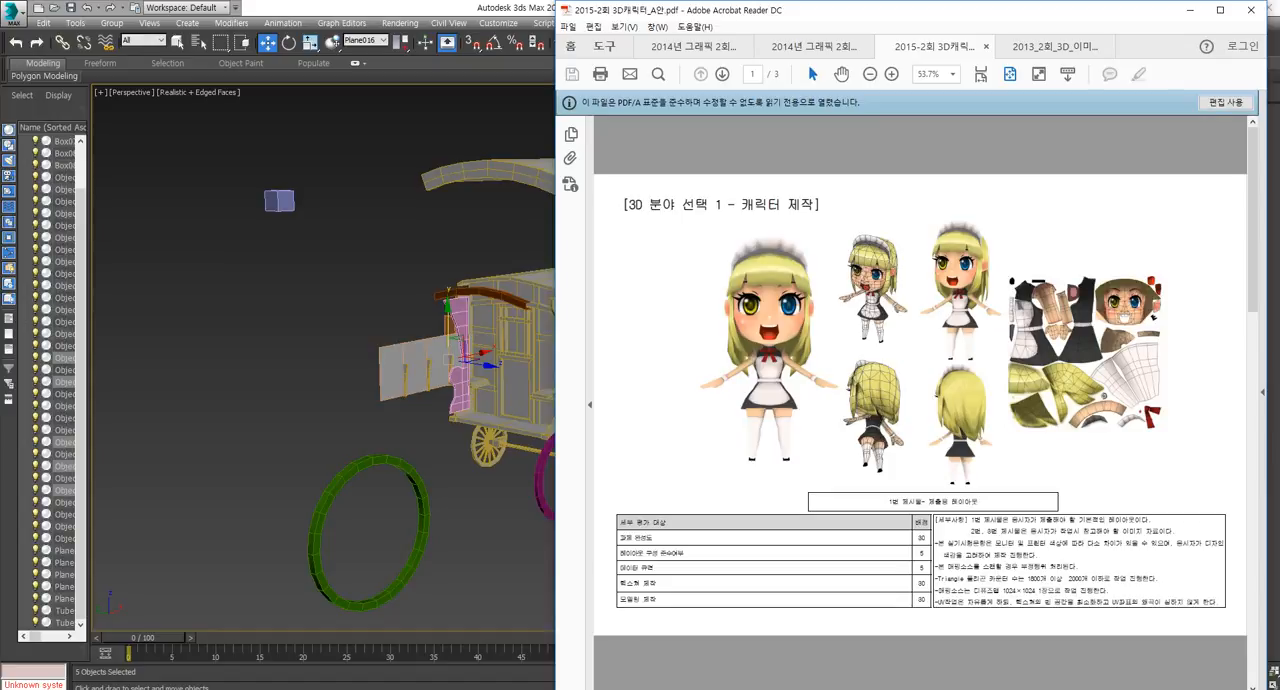
Examine the character and background modelling sheets in the 2013_2회_3D PDF, including their texture maps and wireframe views.
left_click(1055, 47)
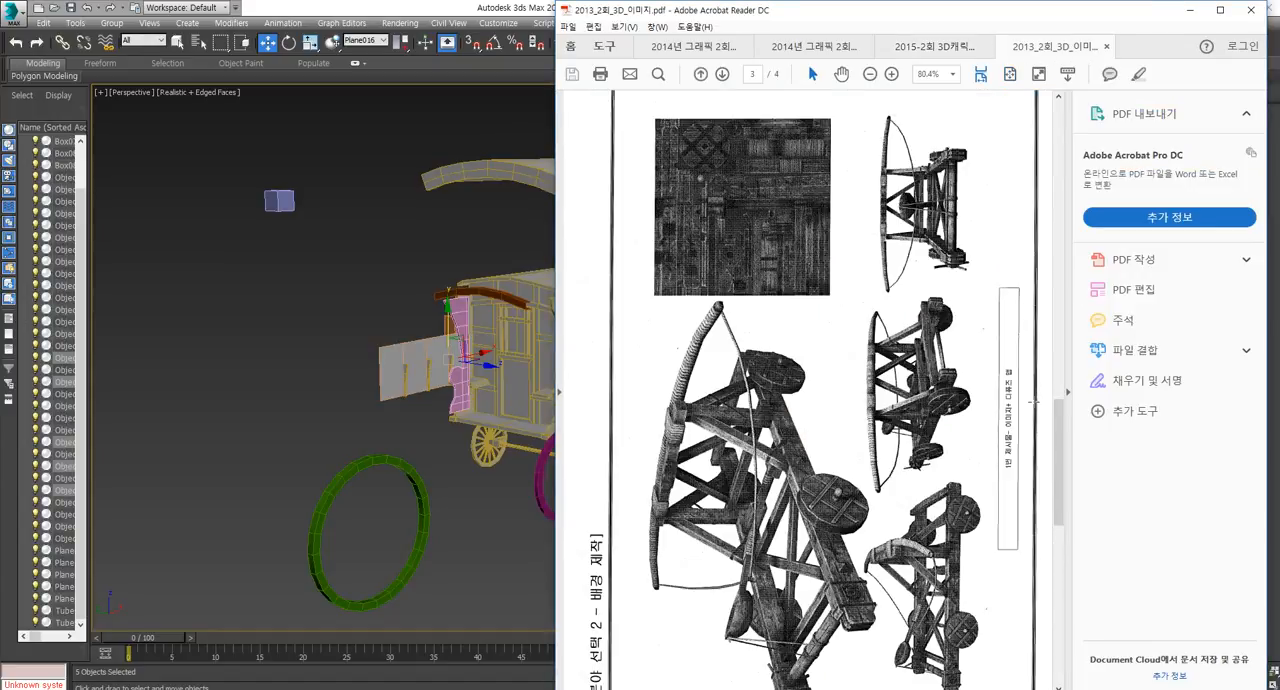
left_click(1070, 393)
scroll(1068, 405, "up", 10)
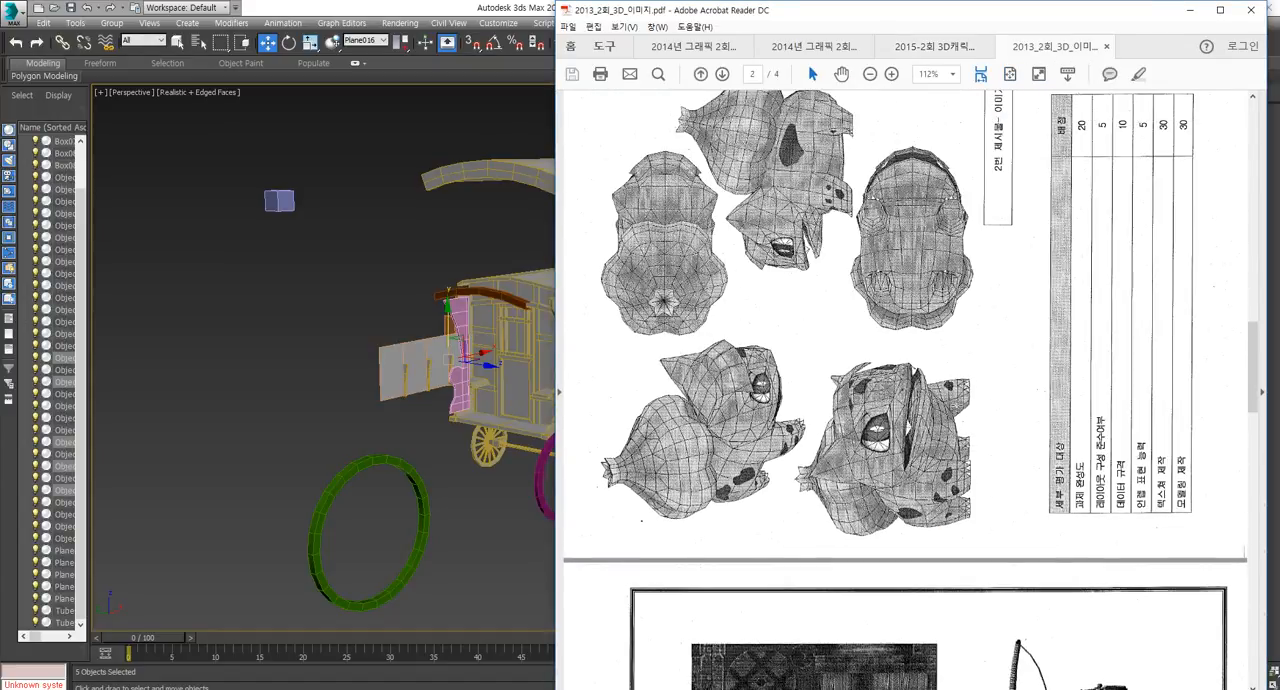
scroll(900, 370, "up", 1)
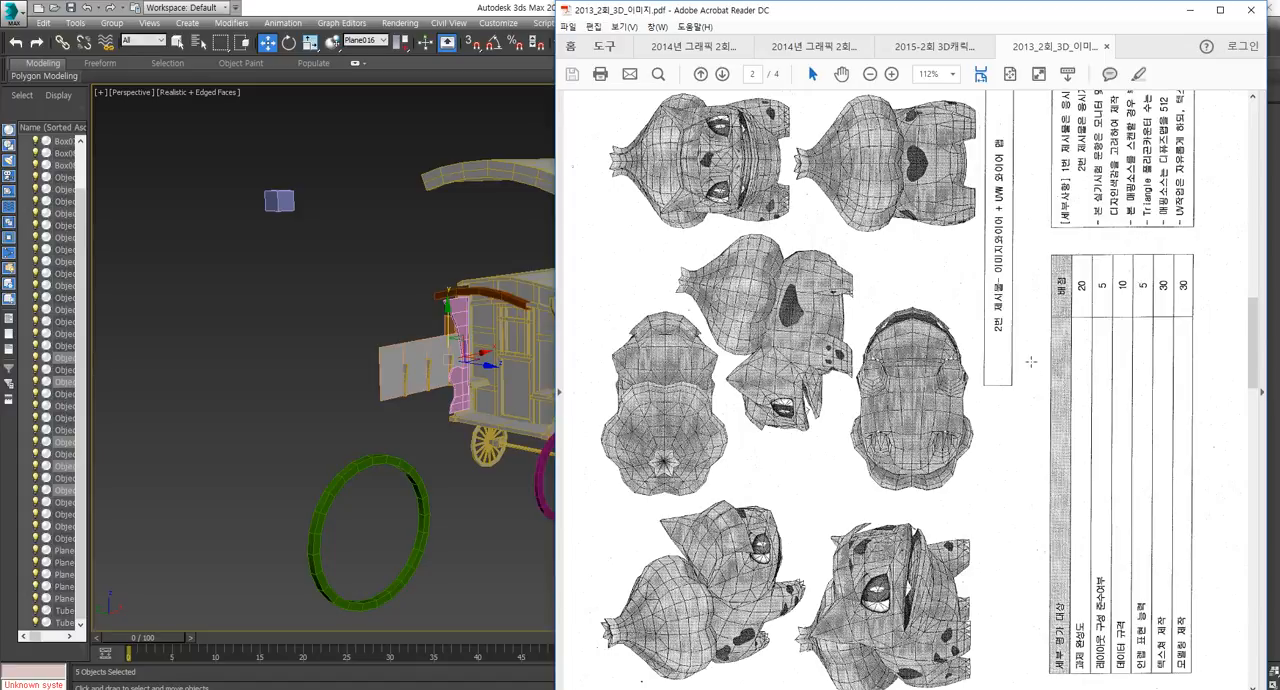
scroll(1031, 362, "up", 10)
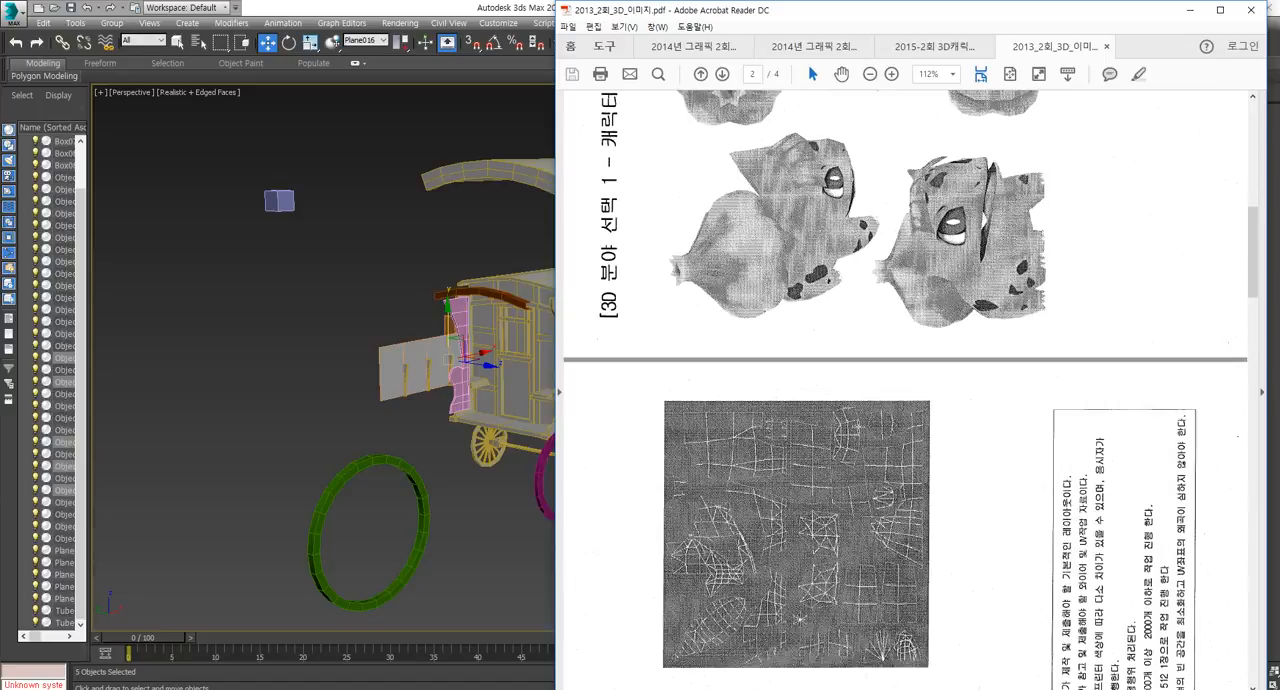
scroll(916, 424, "up", 10)
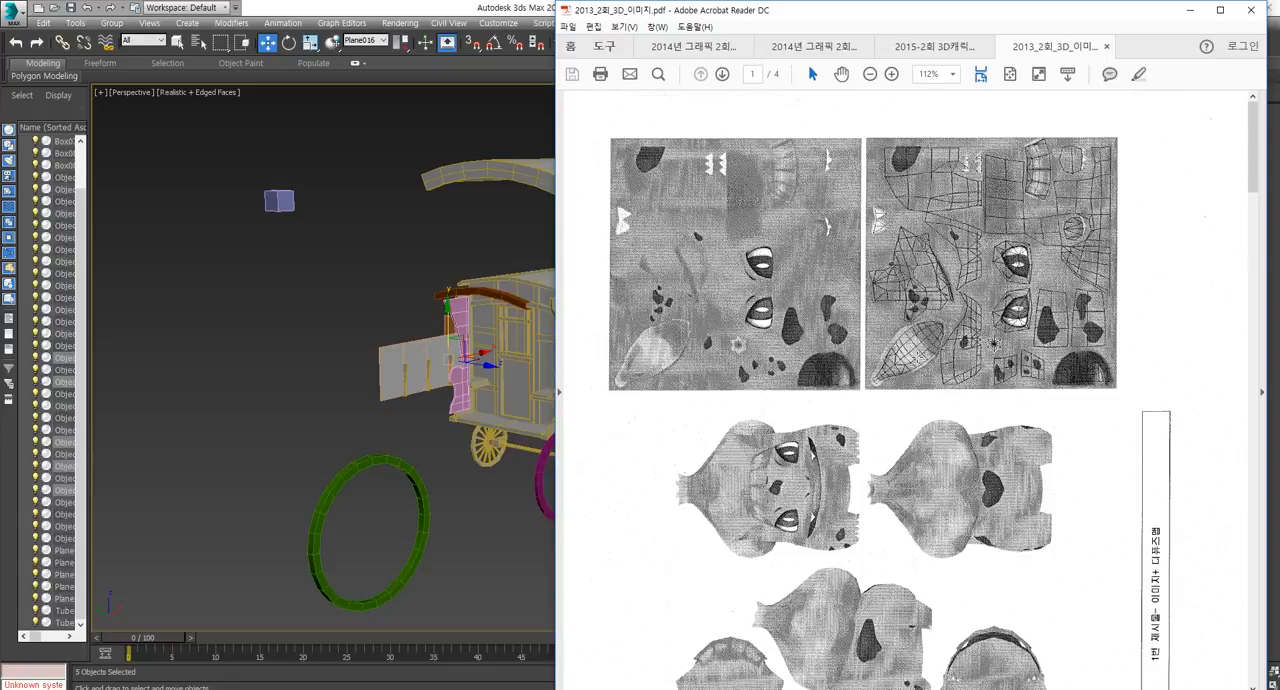
scroll(994, 343, "down", 10)
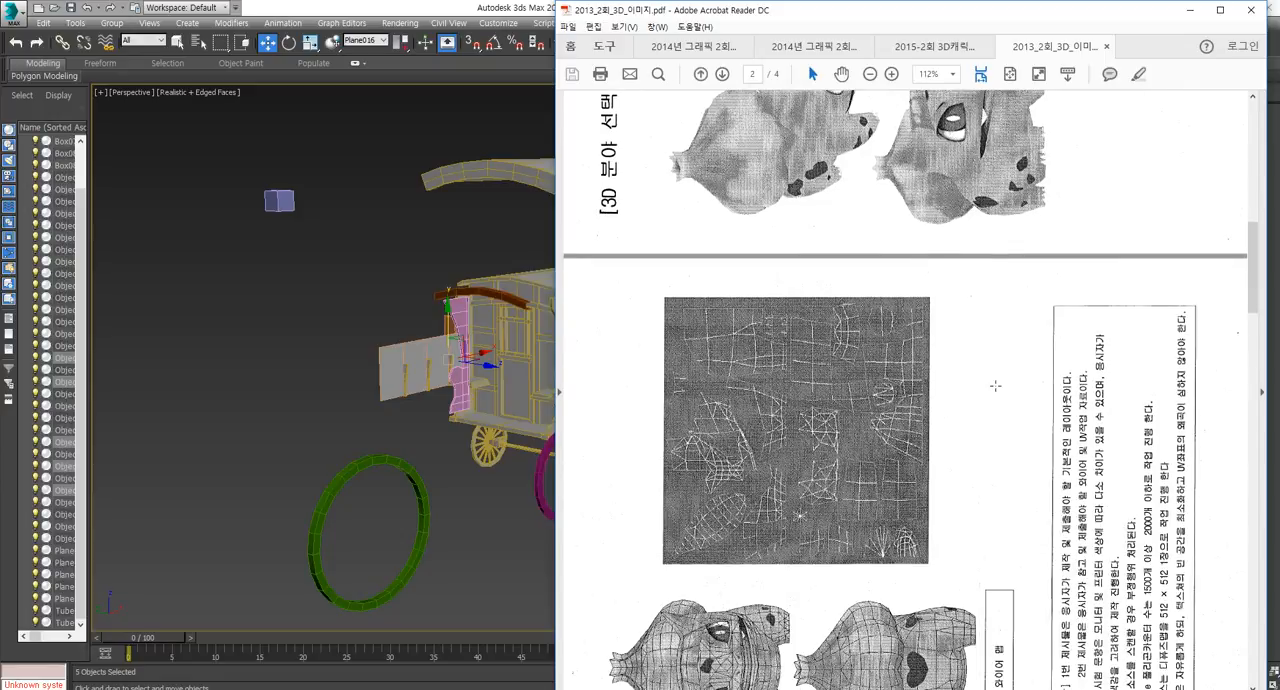
scroll(995, 385, "down", 3)
scroll(995, 390, "down", 2)
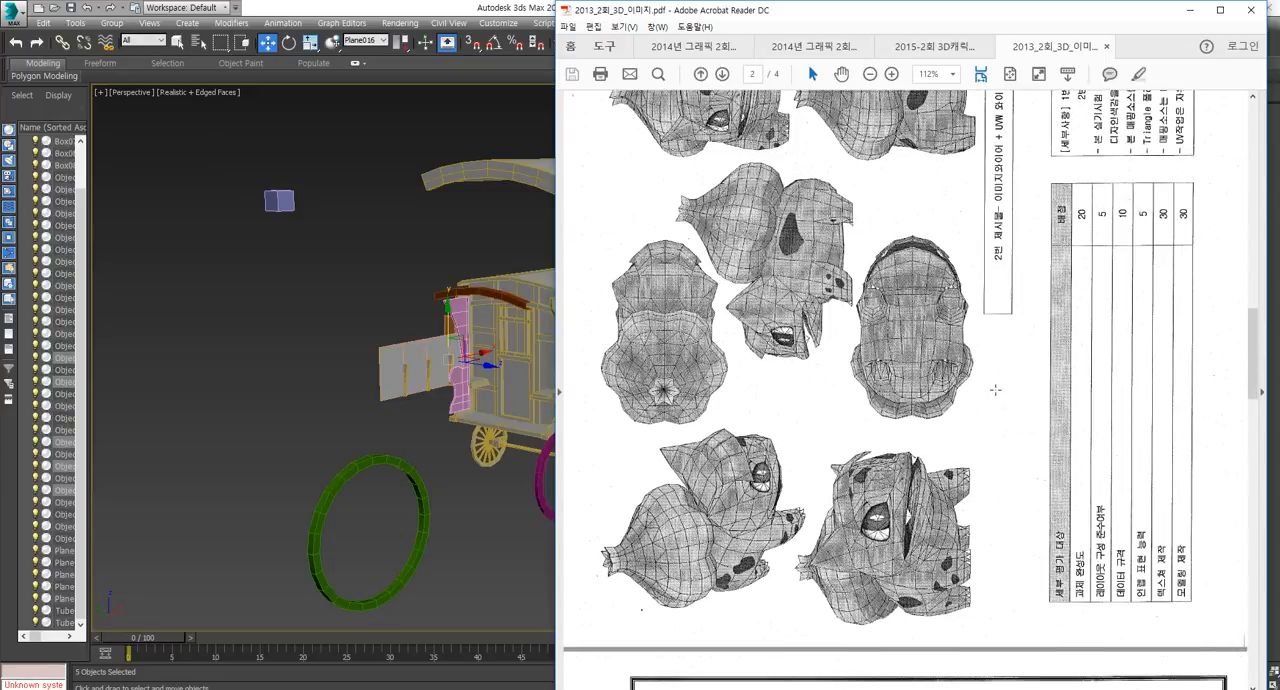
scroll(995, 390, "down", 7)
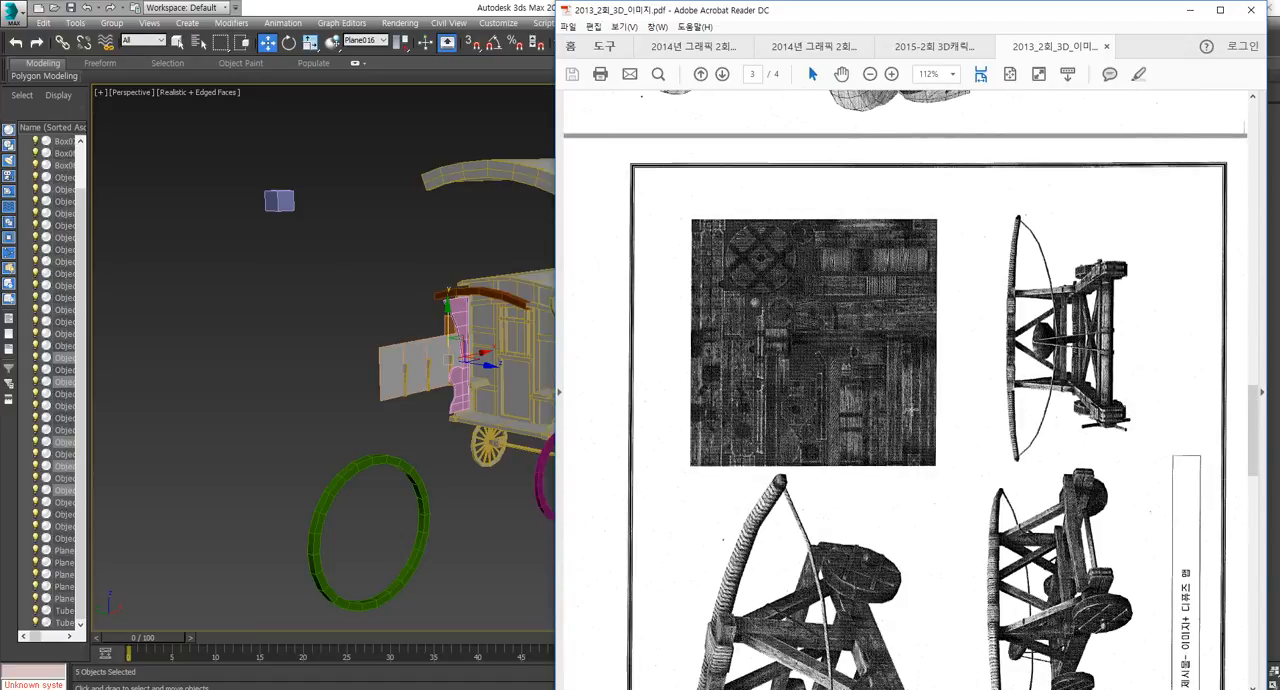
scroll(927, 395, "down", 1)
scroll(927, 395, "up", 1)
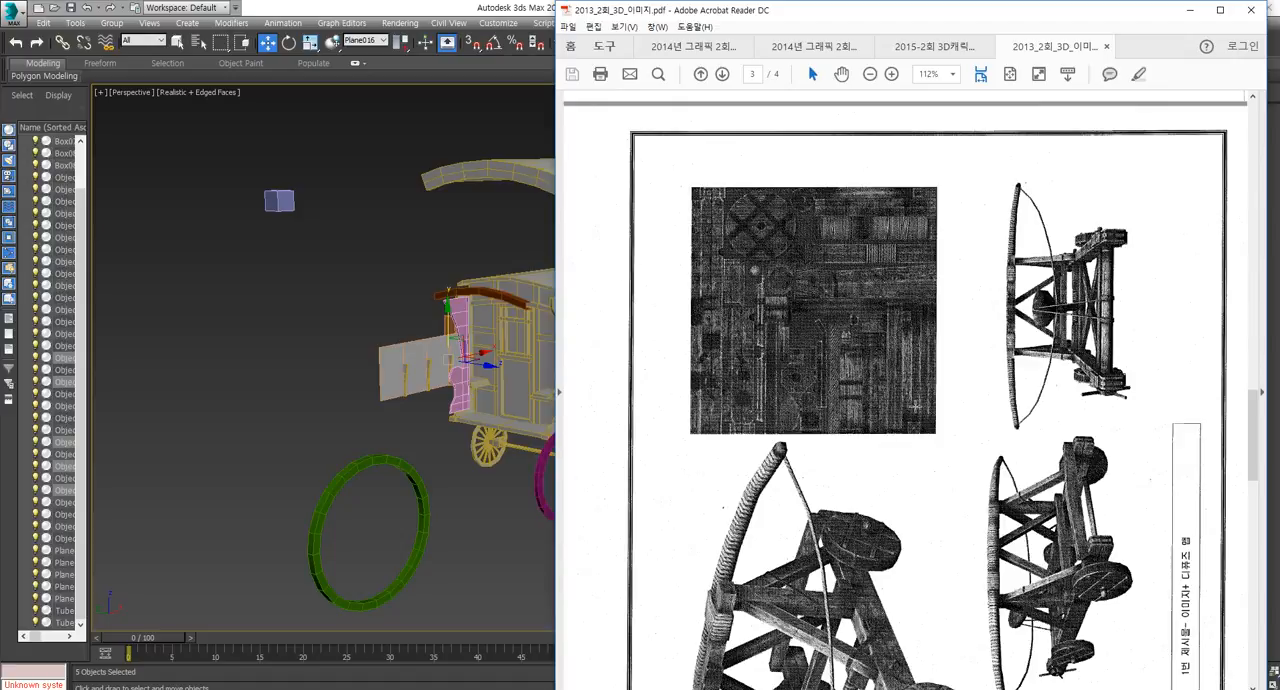
Return to 3ds Max and move the blue wall shell out of the arched frame, away from the caravan.
middle_click_drag(462, 333, 423, 362)
left_click(478, 212)
middle_click_drag(478, 214, 571, 348, "alt")
scroll(635, 325, "up", 2)
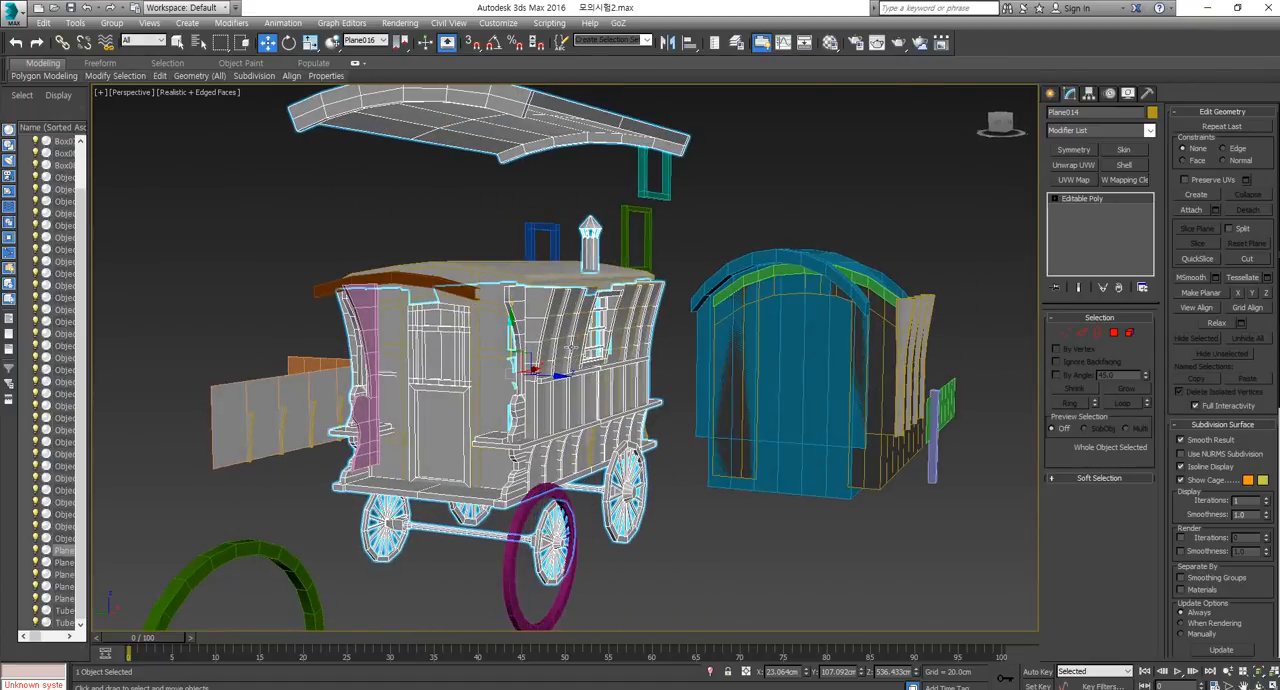
left_click(449, 287)
left_click(526, 281)
middle_click_drag(526, 281, 630, 268, "alt")
mouse_move(762, 415)
middle_mouse_down("alt")
mouse_move(748, 420)
mouse_move(768, 416)
middle_mouse_up("alt")
left_click(757, 390)
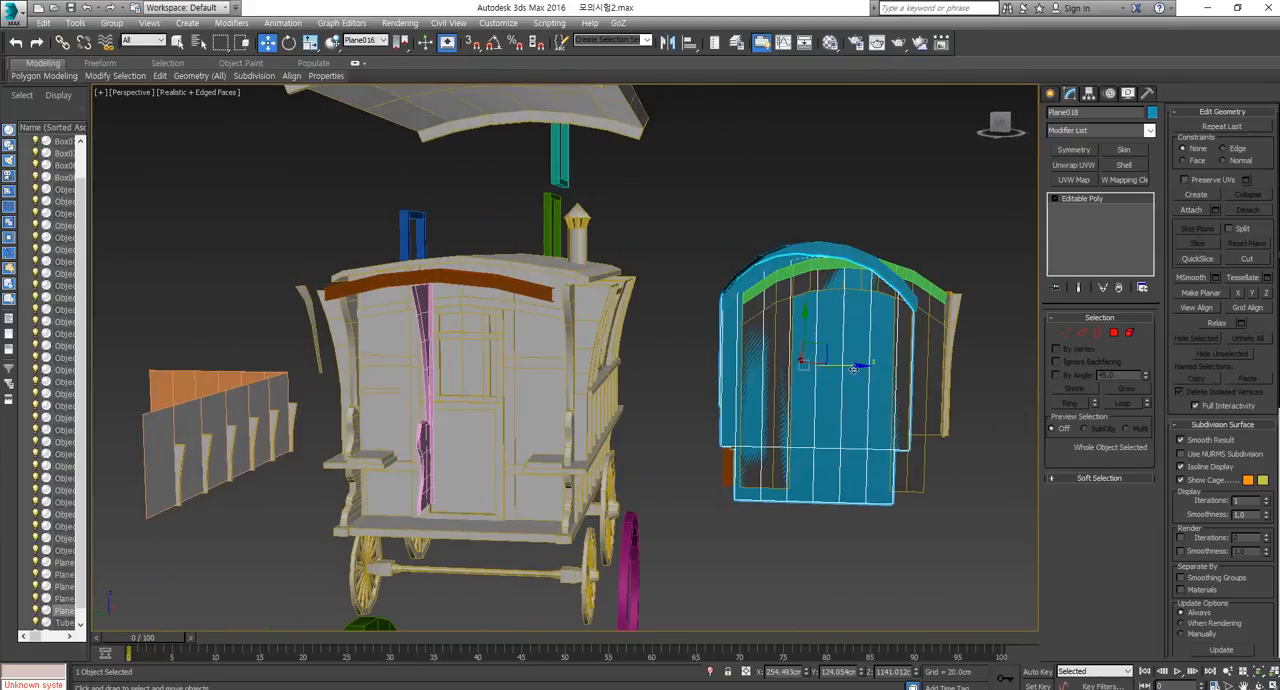
left_click_drag(732, 452, 957, 452)
scroll(957, 452, "down", 6)
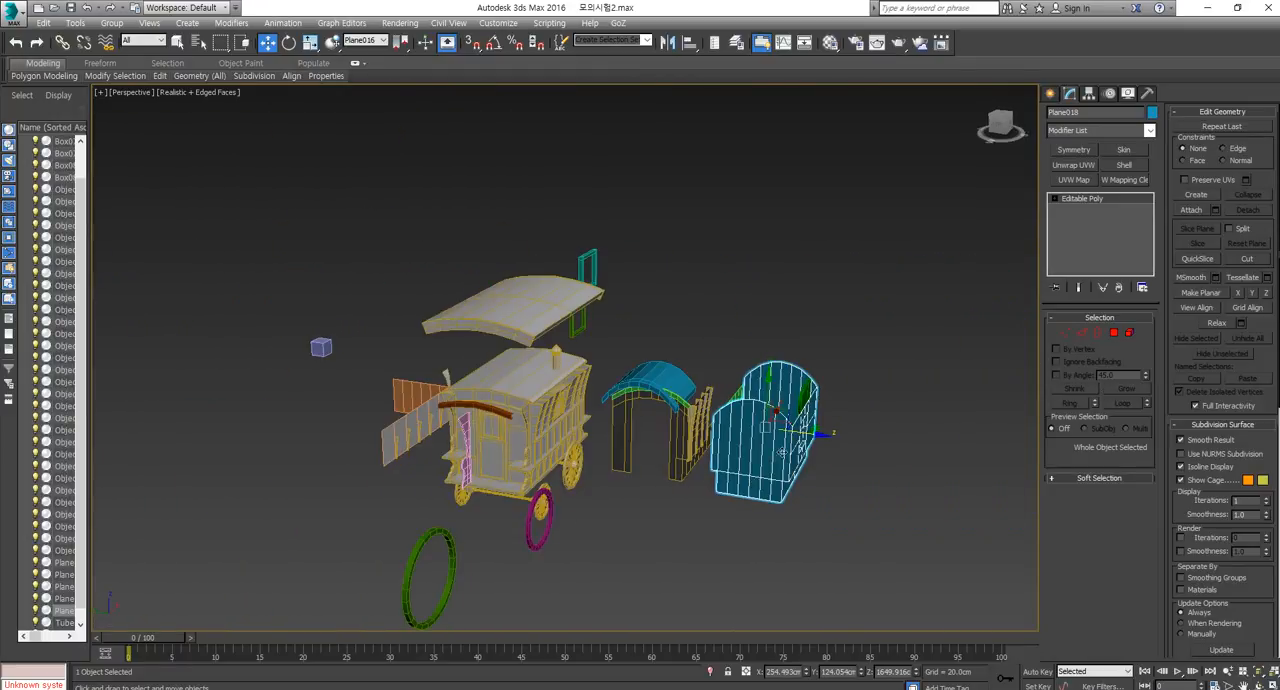
Move the blue wall shell to the empty area on the opposite side of the caravan, behind the green ring, and deselect it.
left_click_drag(826, 432, 820, 450)
middle_click_drag(822, 452, 752, 488, "alt")
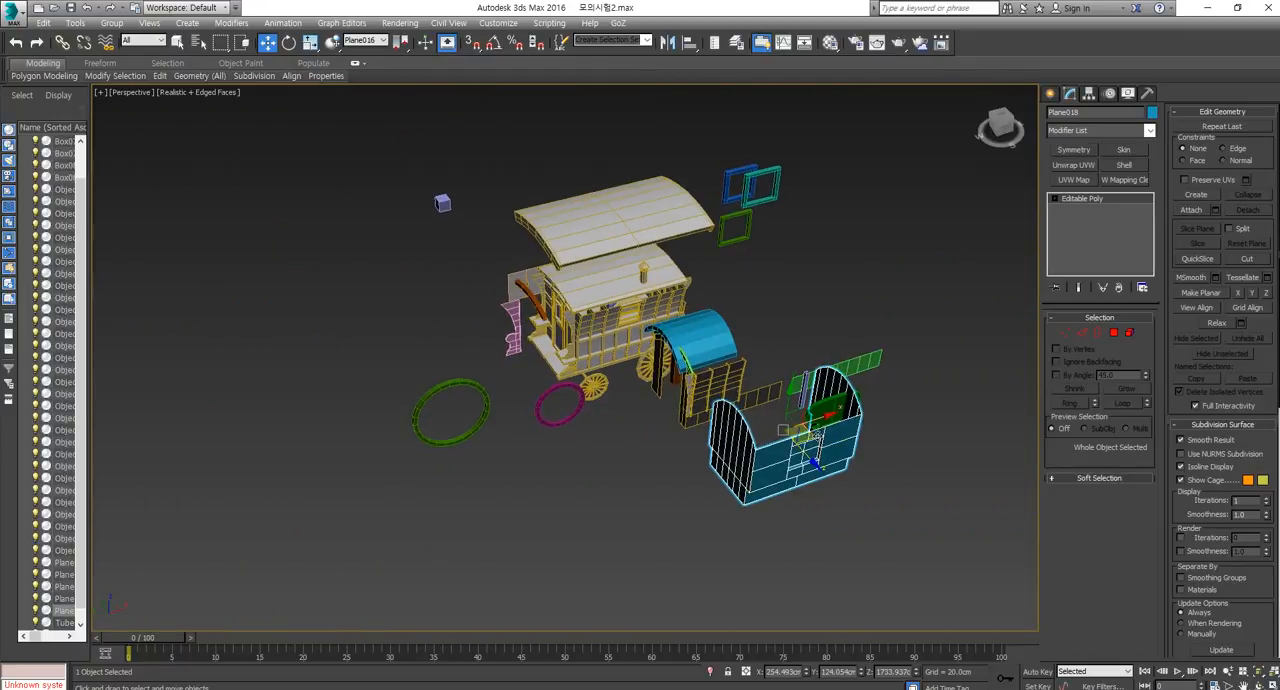
left_click_drag(812, 430, 430, 313)
scroll(490, 400, "up", 3)
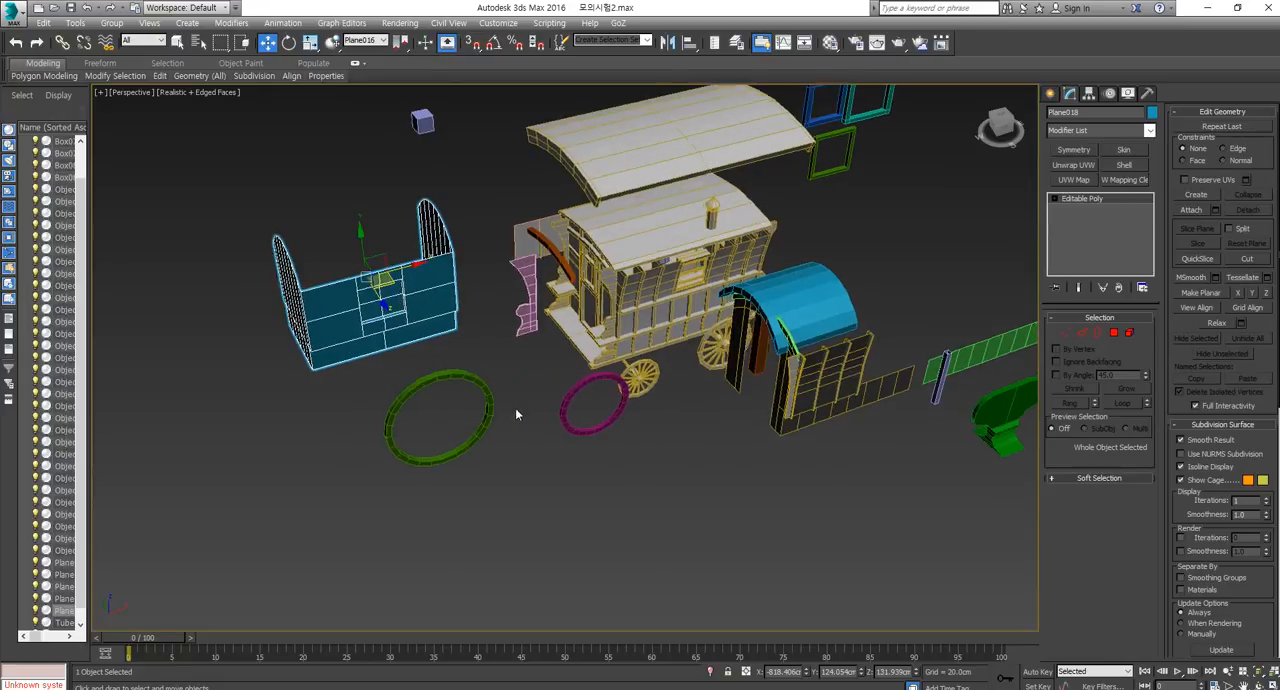
middle_click_drag(515, 408, 624, 414, "alt")
middle_click_drag(624, 414, 600, 472)
scroll(606, 478, "up", 3)
left_click(726, 476)
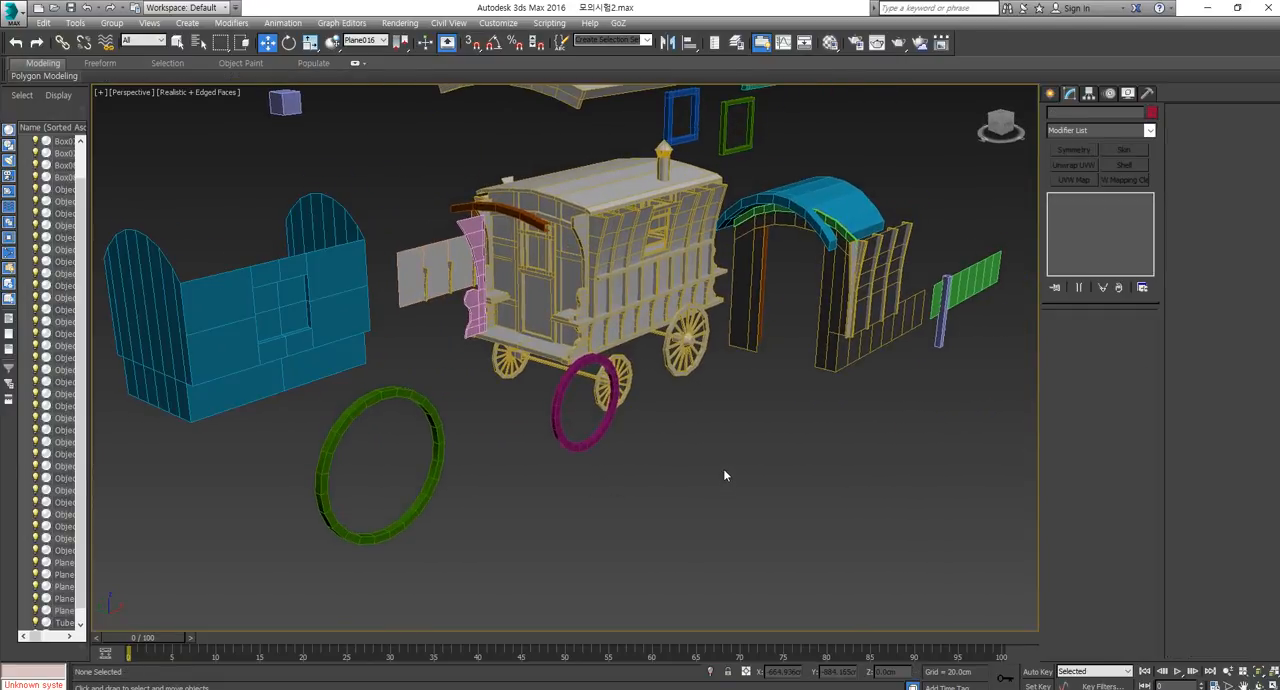
Examine the caravan layouts and texture maps on pages 1 and 2 of the 2015-2 3D background object PDF.
scroll(726, 475, "down", 5)
middle_click_drag(786, 422, 726, 475)
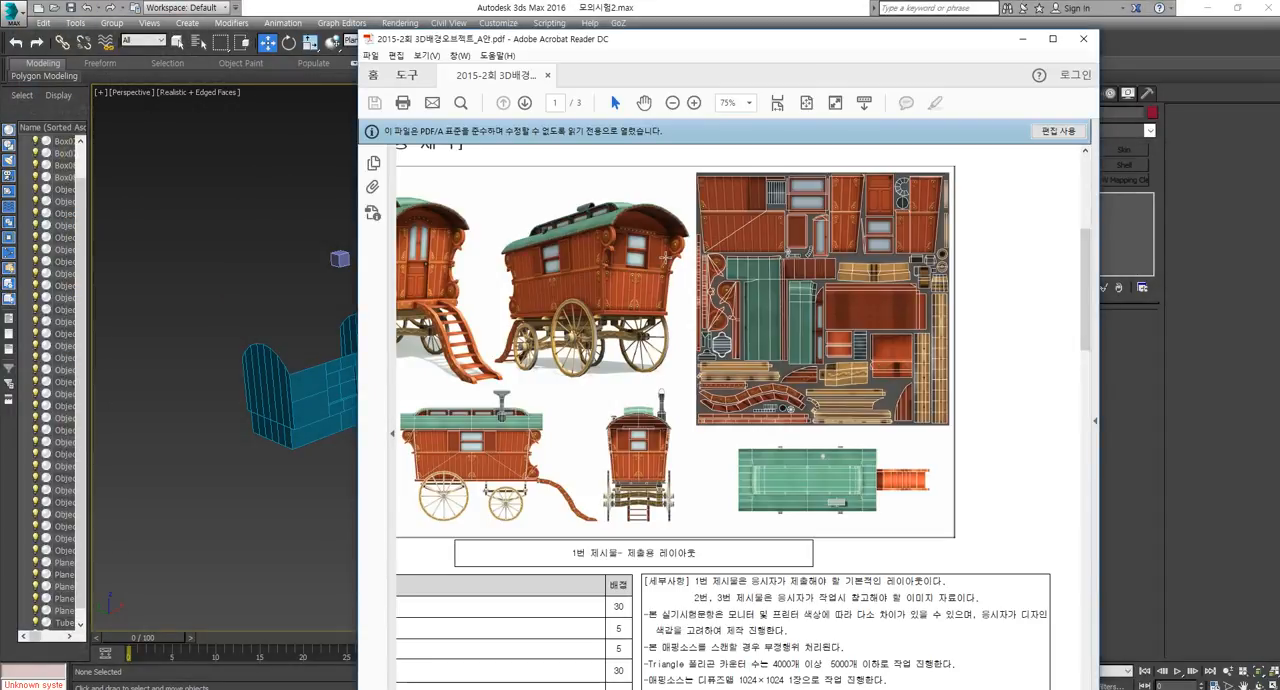
left_click_drag(940, 40, 948, 18)
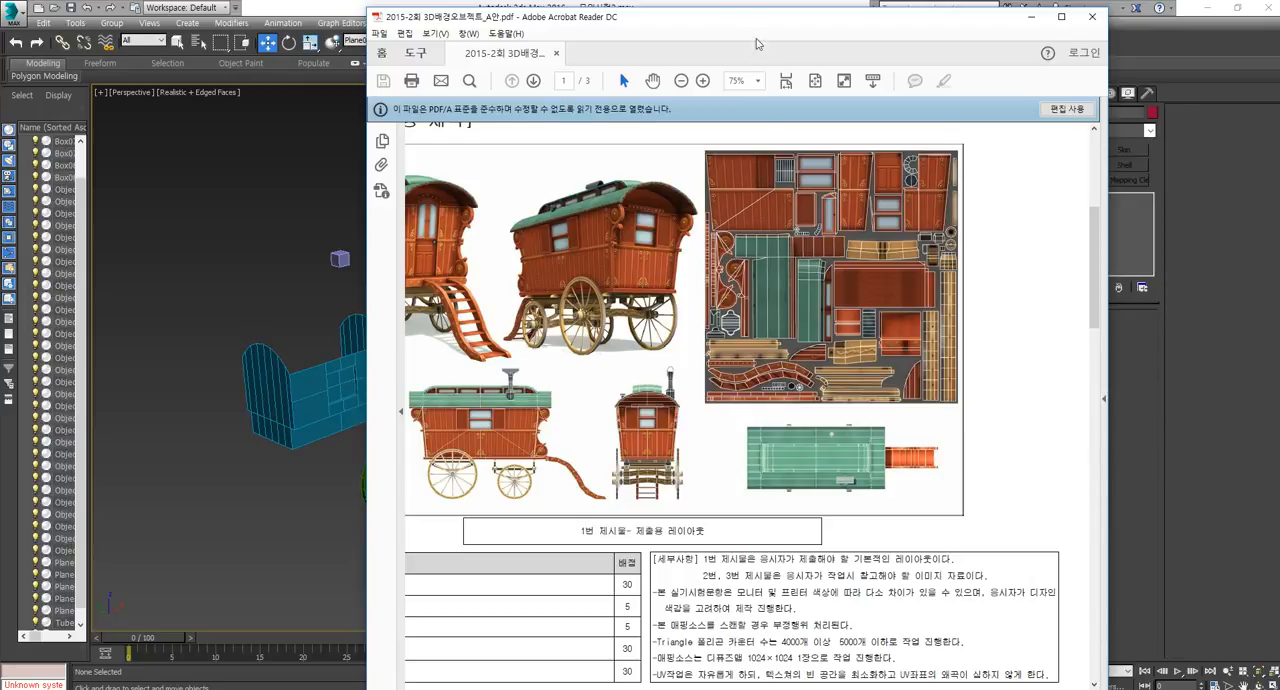
left_click_drag(1084, 251, 1093, 401)
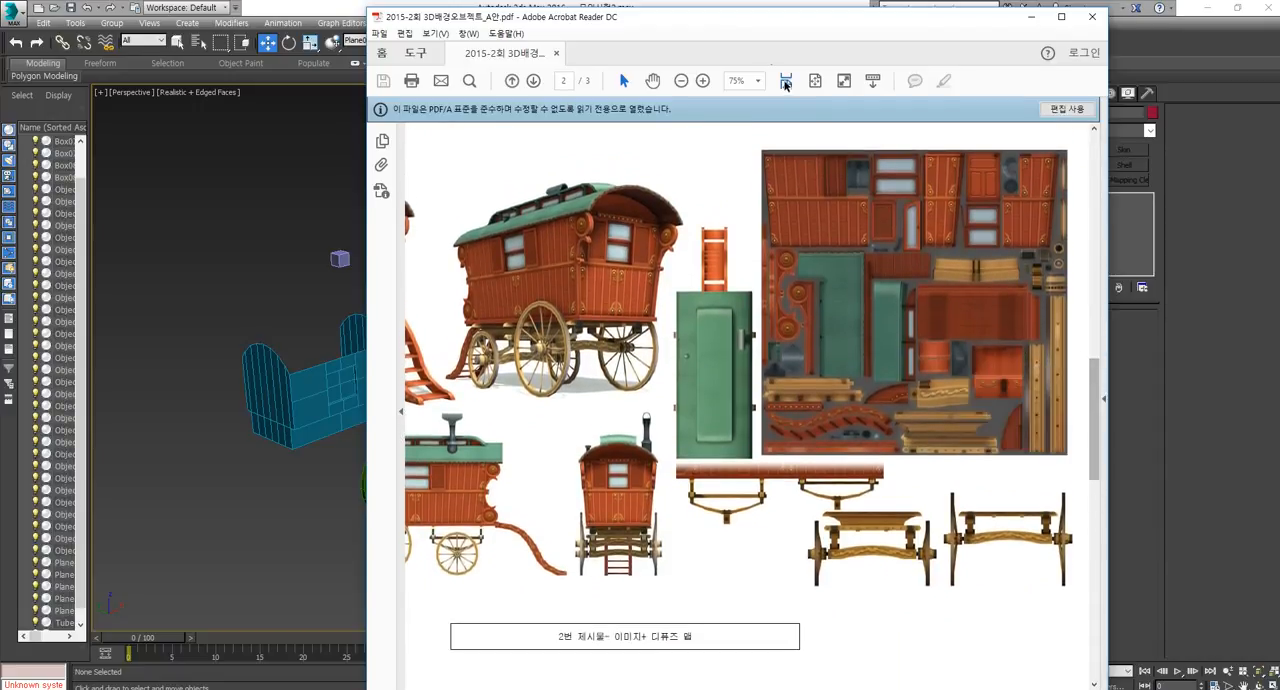
left_click_drag(740, 20, 1279, 112)
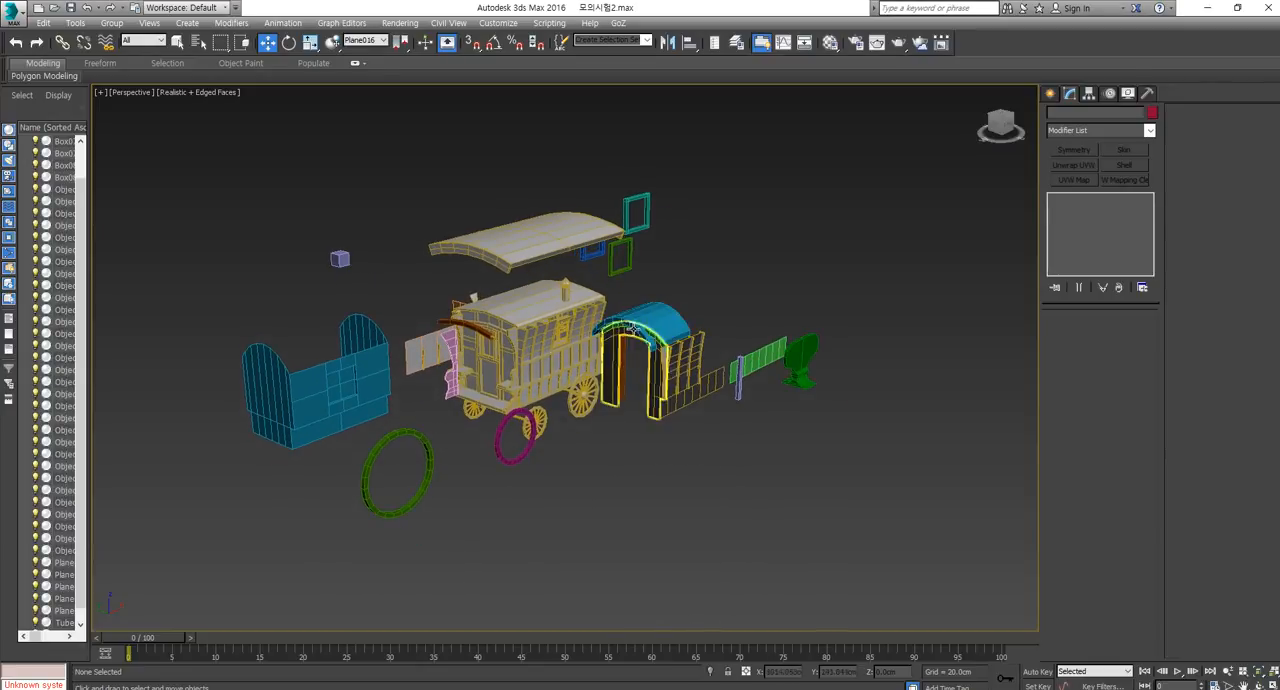
Select the blue curved roof piece on the arched frame beside the caravan.
left_click(625, 371)
scroll(680, 380, "up", 5)
scroll(705, 478, "down", 5)
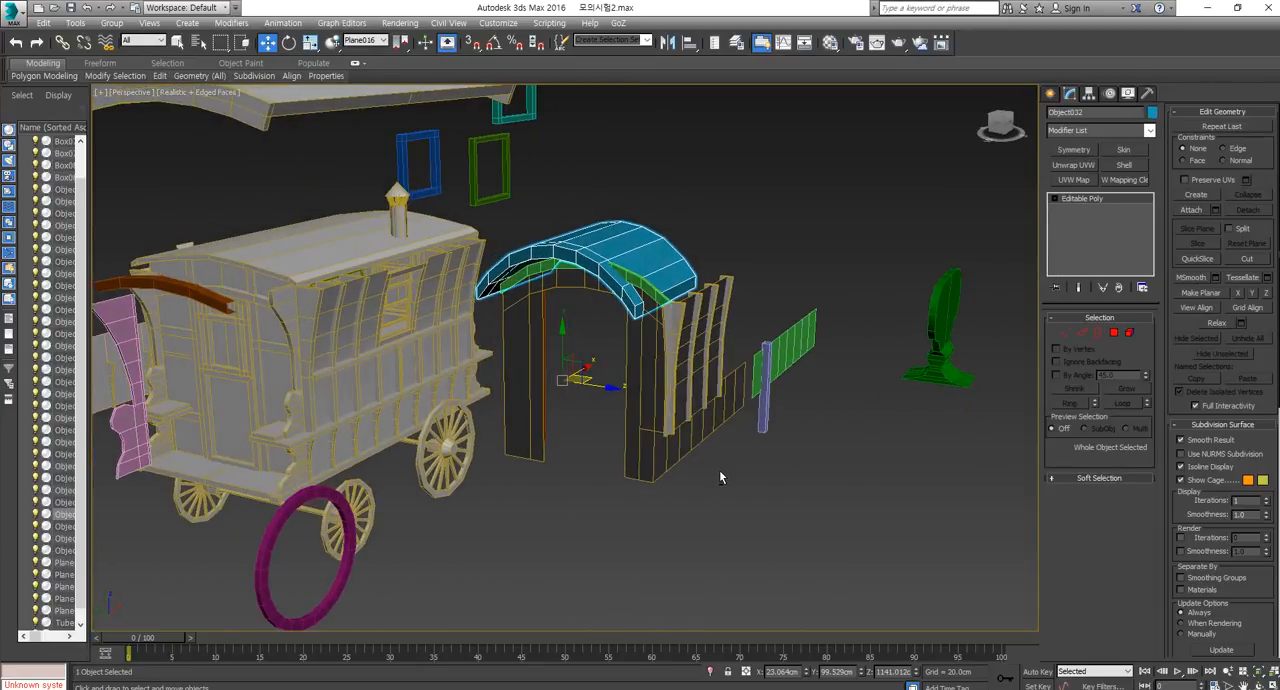
Open the Customize User Interface keyboard settings and look up the commands assigned to the undo and redo hotkeys.
left_click(508, 24)
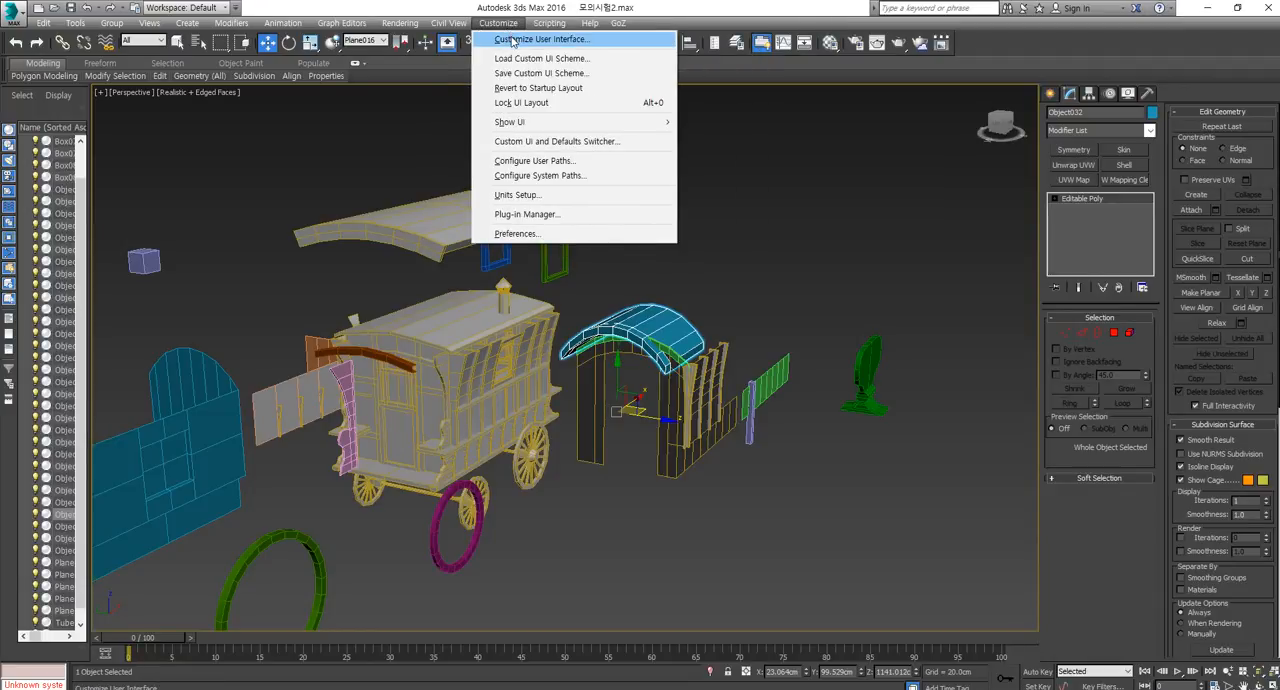
left_click(513, 41)
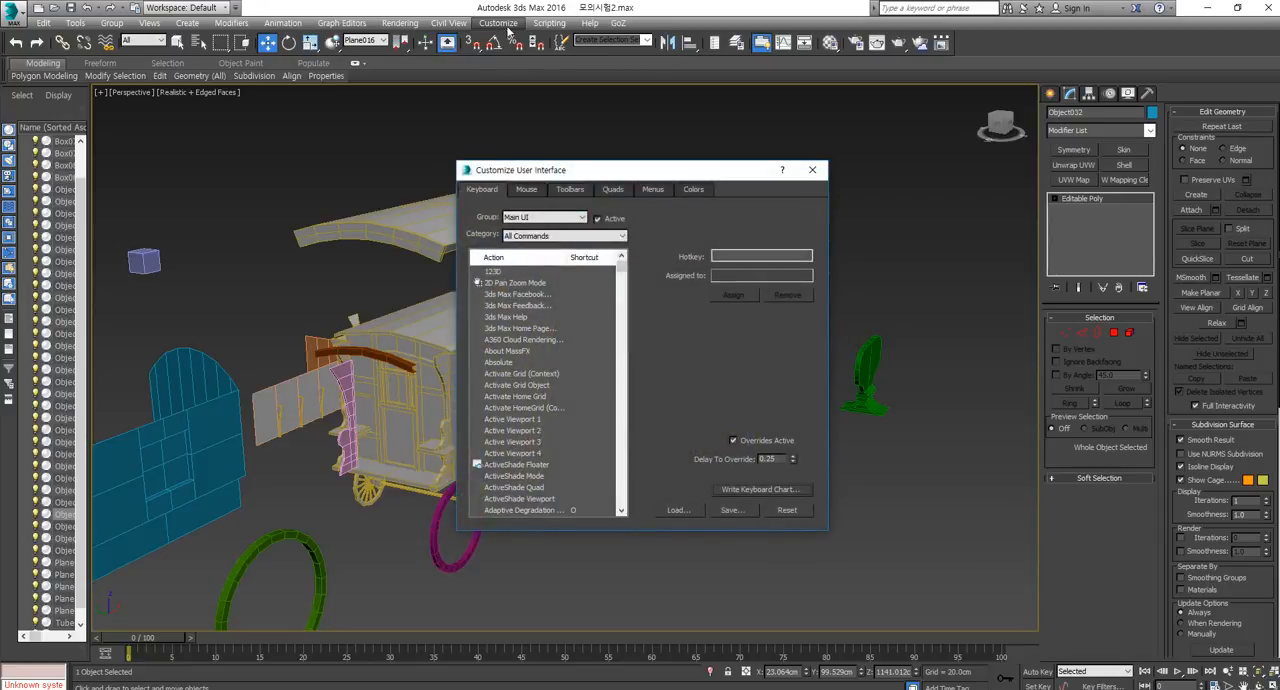
left_click(734, 257)
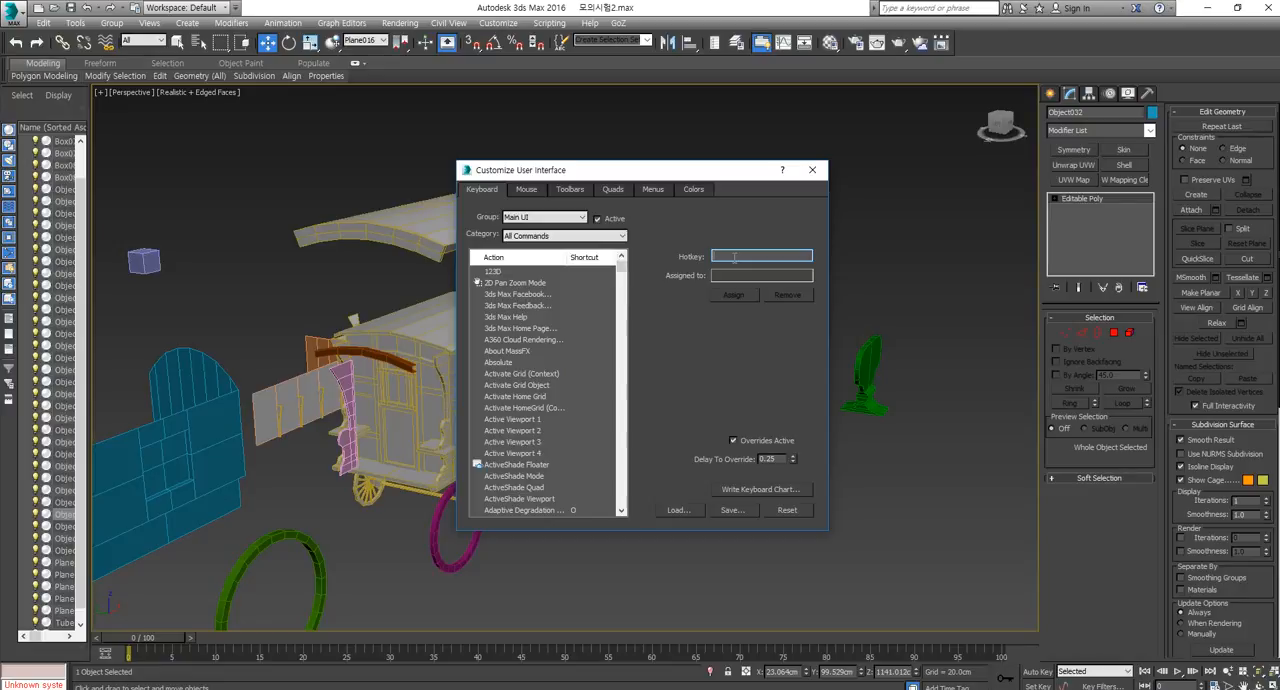
key("ctrl")
key("ctrl+z")
key("ctrl+y")
key("ctrl+y")
key("ctrl+y")
Find Redo Scene Operation among the keyboard actions, select it, and enter Ctrl+X as the hotkey.
left_click_drag(620, 279, 620, 408)
scroll(540, 411, "down", 6)
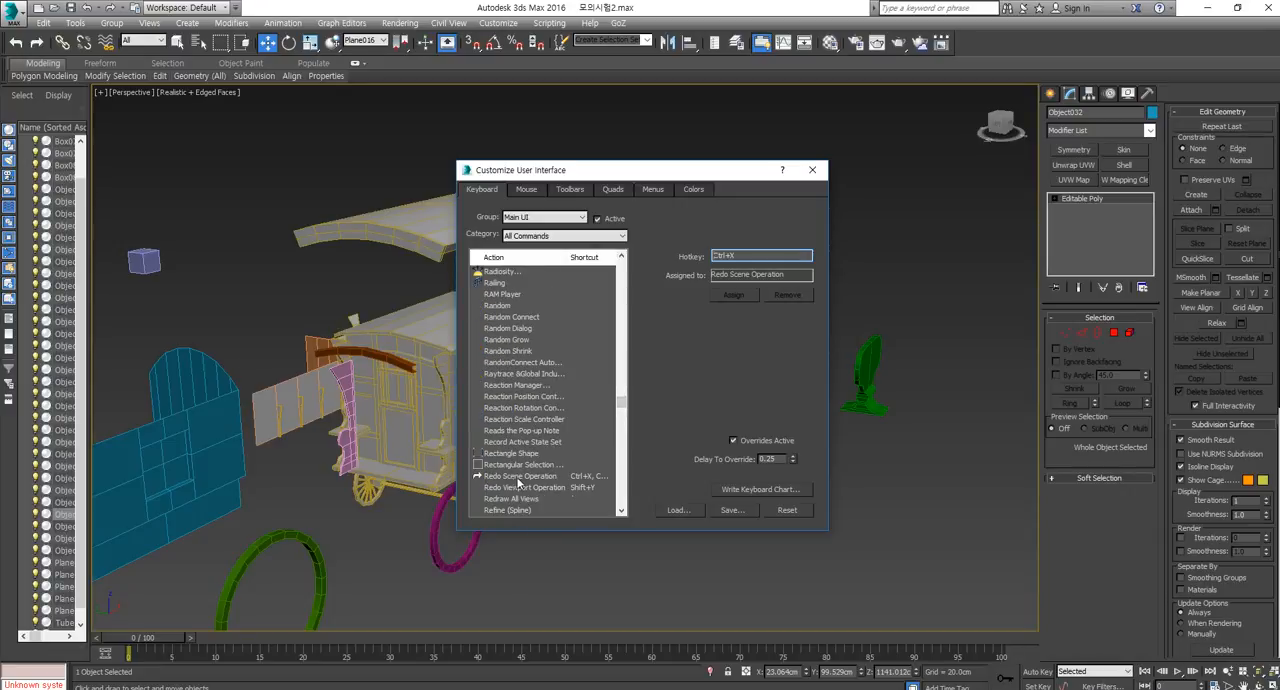
left_click(500, 476)
double_click(748, 254)
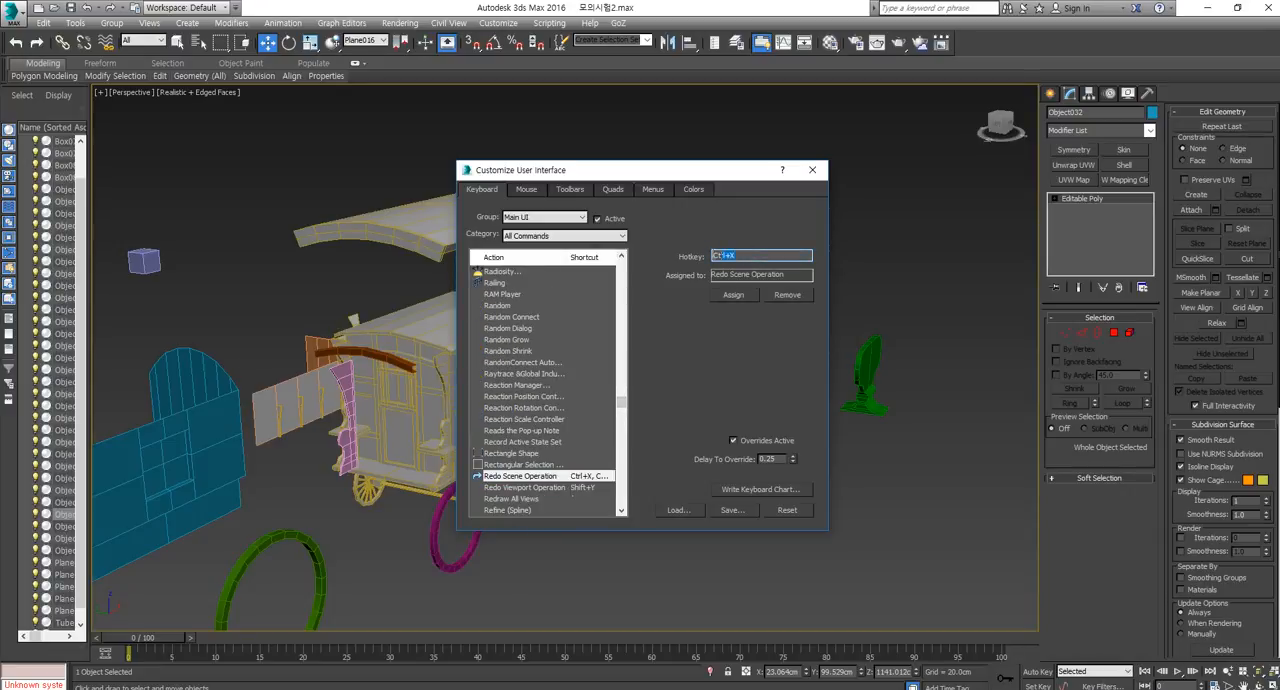
key("ctrl+x")
Replace the hotkey entry with Shift+Ctrl+S to look up the command assigned to it.
left_click_drag(750, 257, 663, 261)
key("ctrl+shift")
key("ctrl+shift+s")
Find Collapse (Poly) in the list of keyboard actions and select it.
left_click_drag(621, 401, 614, 309)
scroll(543, 384, "down", 10)
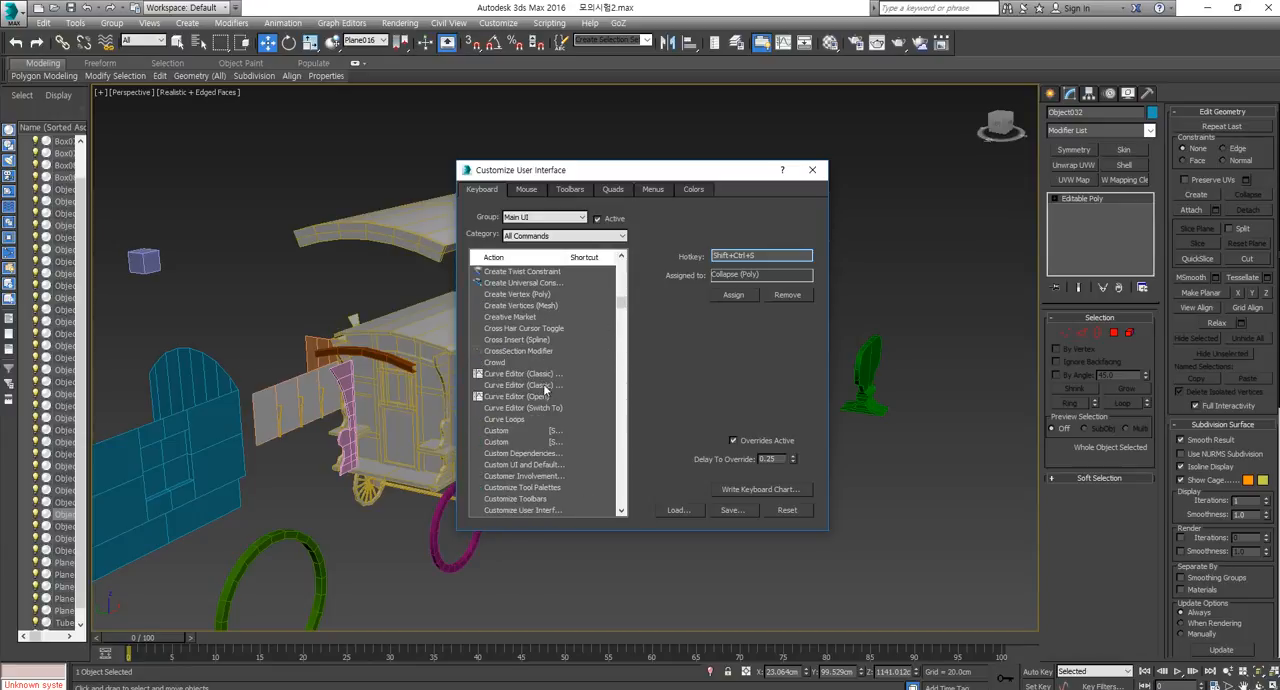
scroll(553, 409, "up", 15)
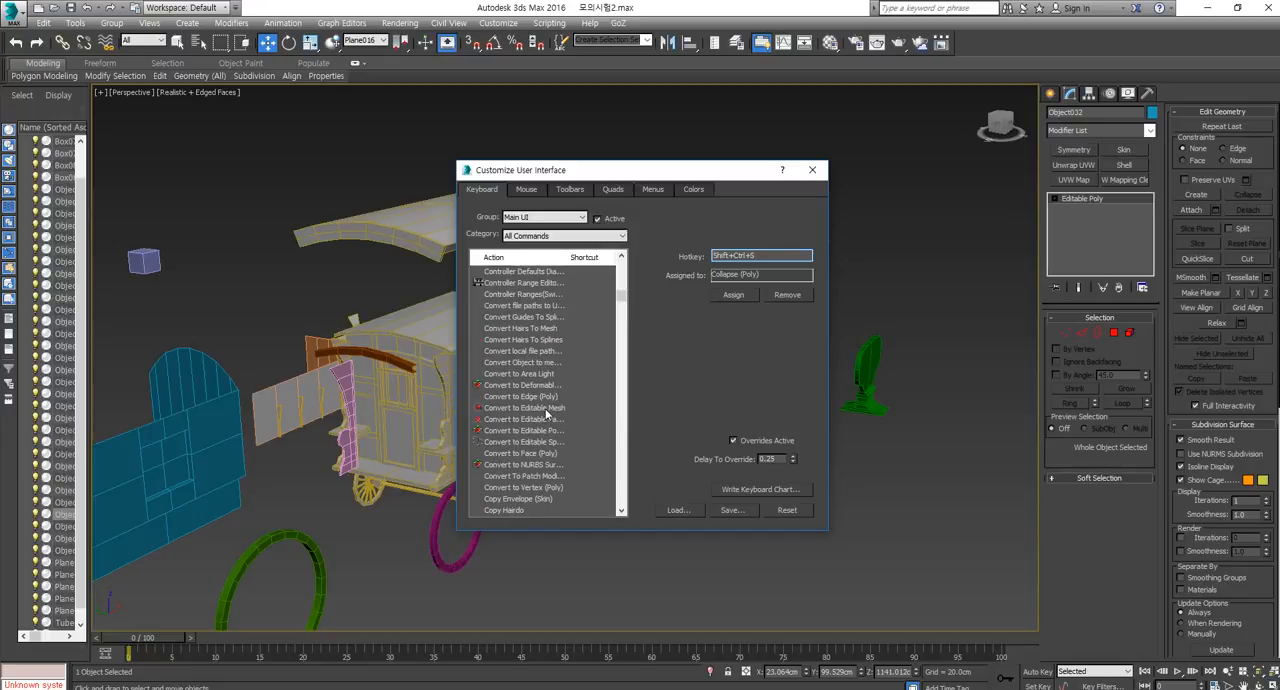
scroll(540, 410, "down", 2)
scroll(537, 400, "down", 2)
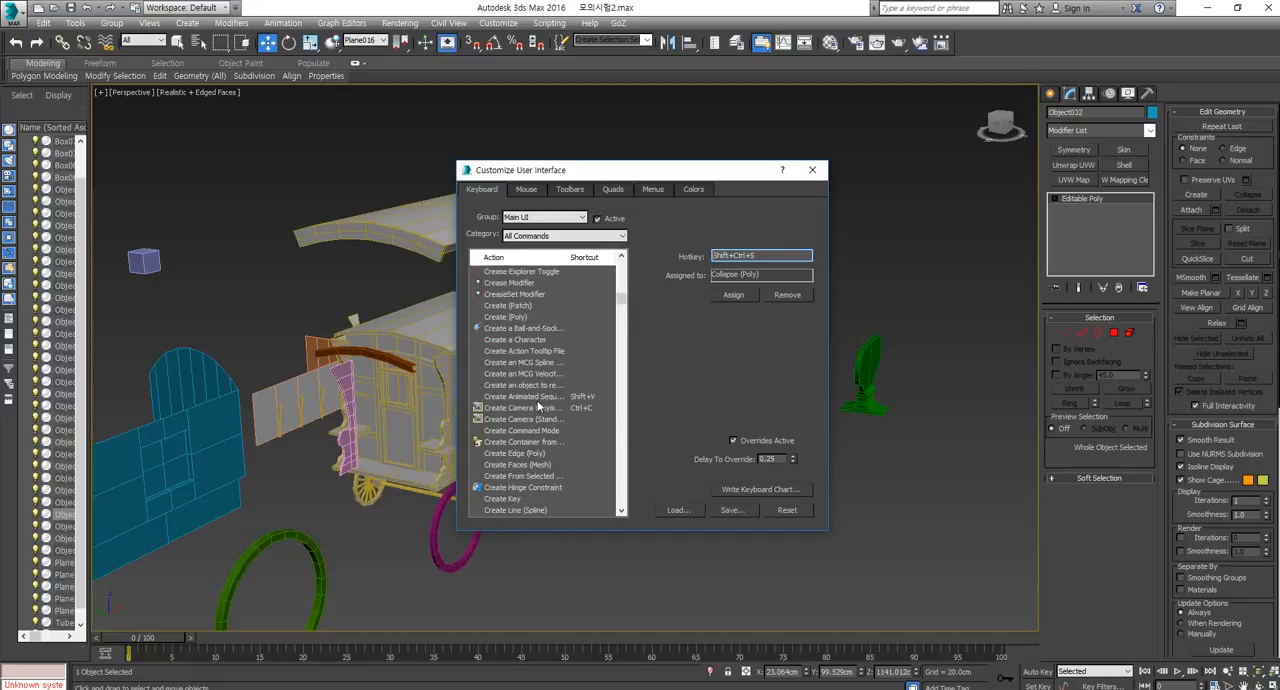
scroll(537, 400, "up", 10)
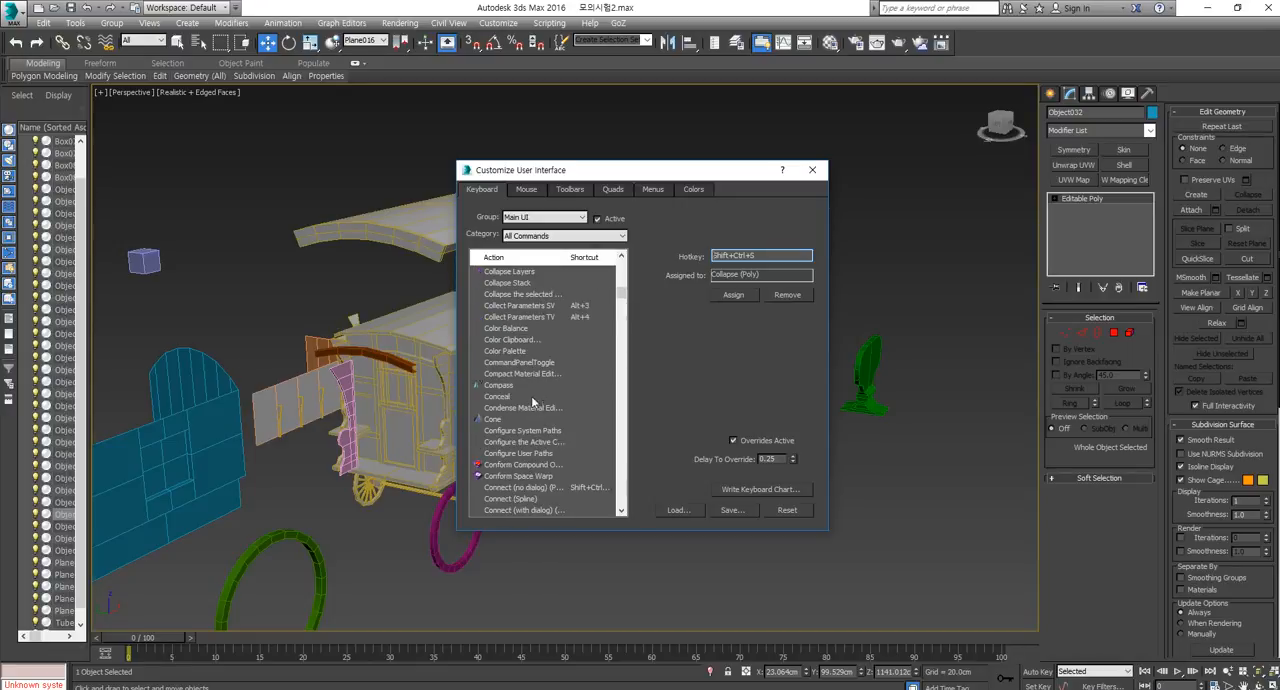
scroll(532, 396, "up", 3)
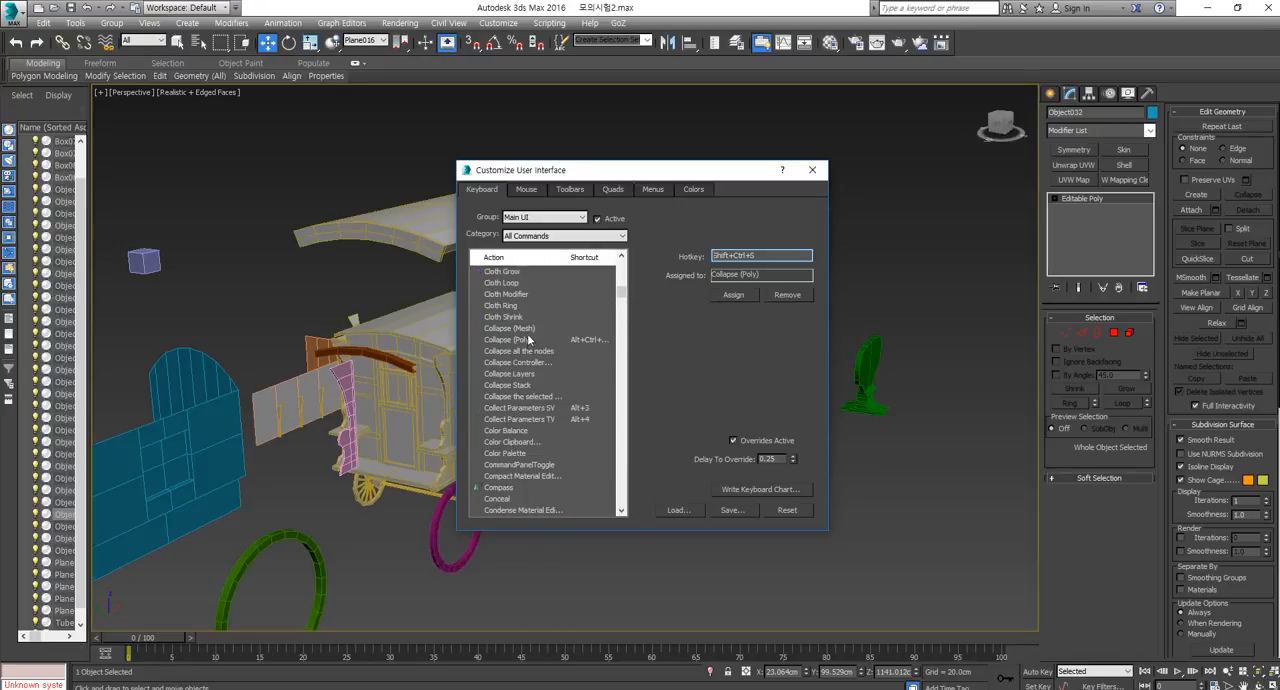
left_click(528, 330)
left_click(525, 341)
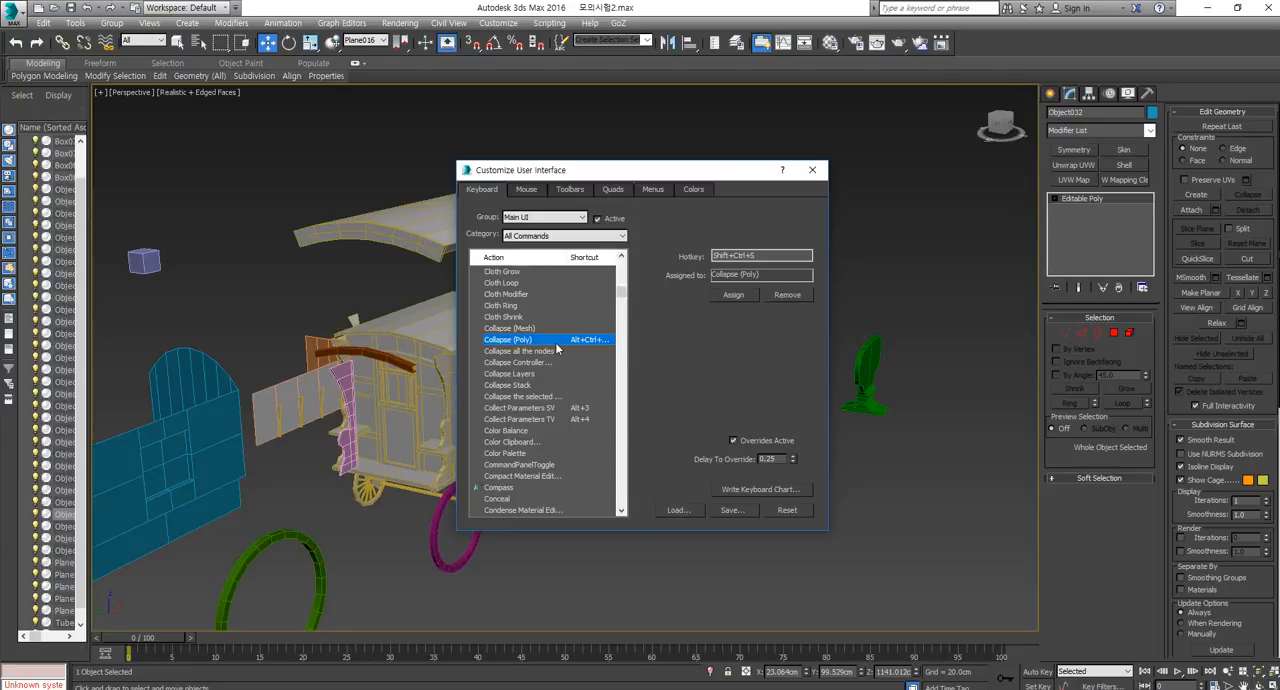
Check the command assignments of the Alt+Ctrl+C, Shift+Ctrl+W and Shift+Ctrl+S hotkeys, and close the Customize User Interface dialog.
left_click(760, 256)
key("ctrl+alt")
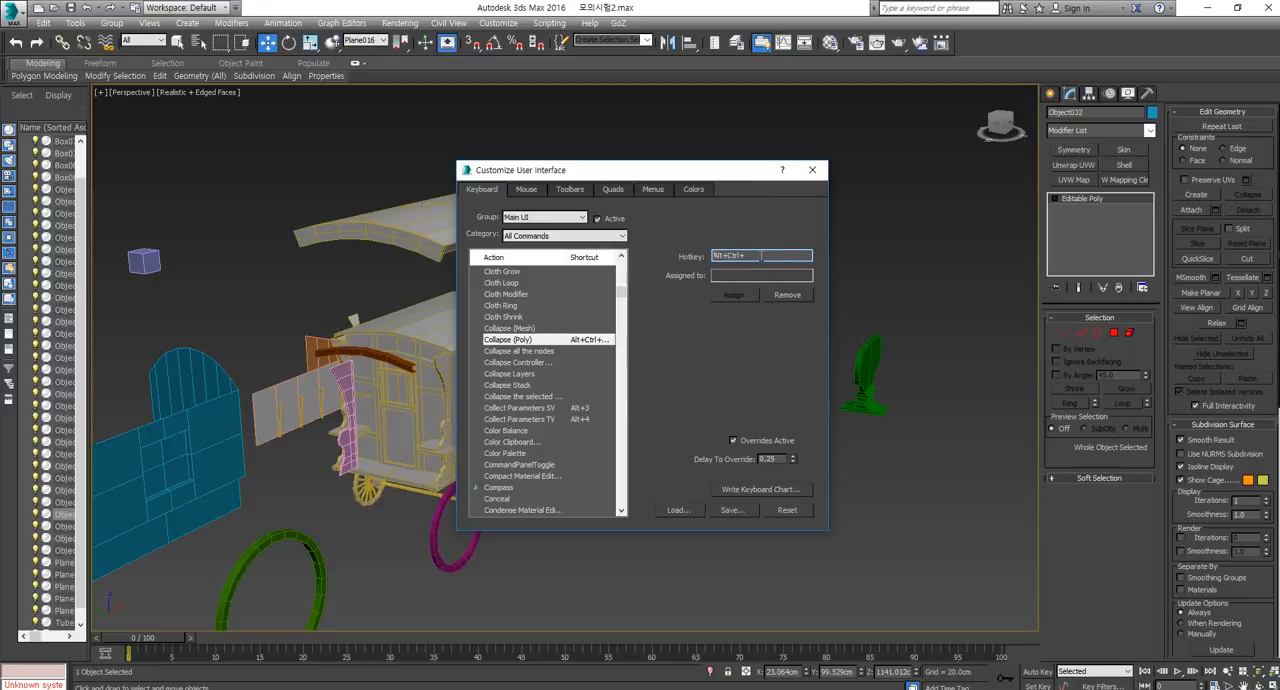
key("ctrl+alt+c")
key("ctrl")
key("shift+ctrl+w")
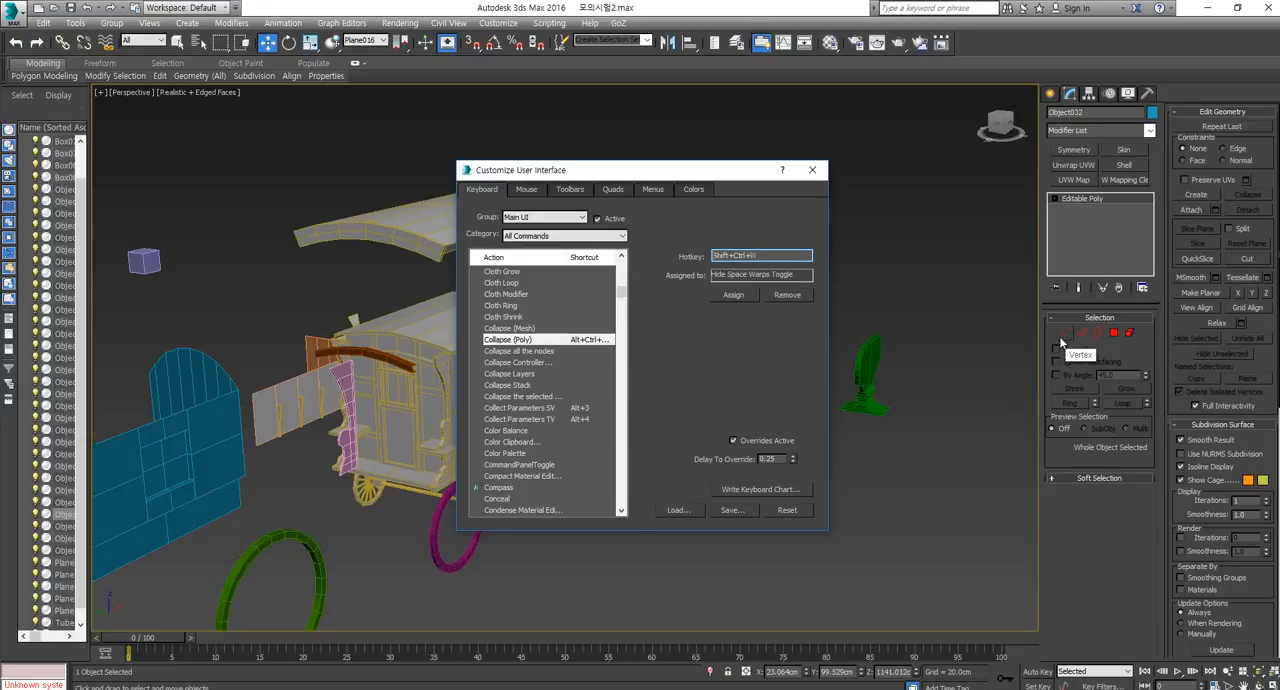
key("ctrl")
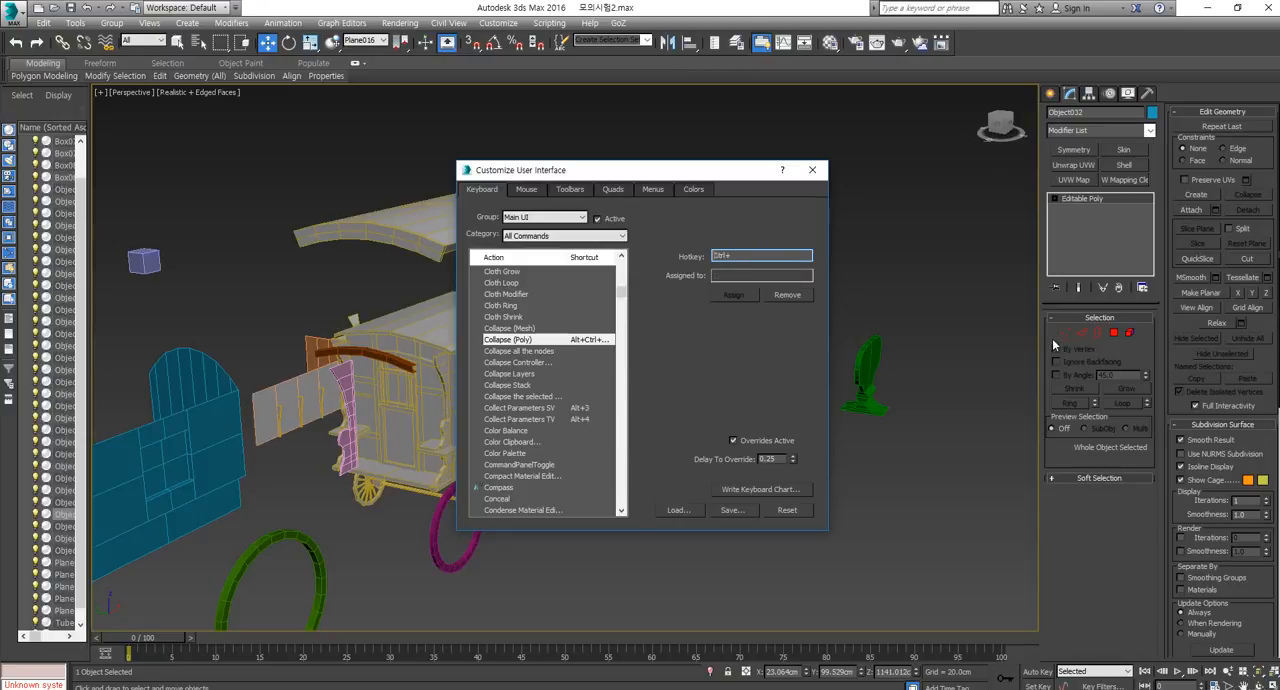
key("ctrl+alt")
key("ctrl+alt+c")
key("ctrl+shift+s")
key("ctrl+shift+w")
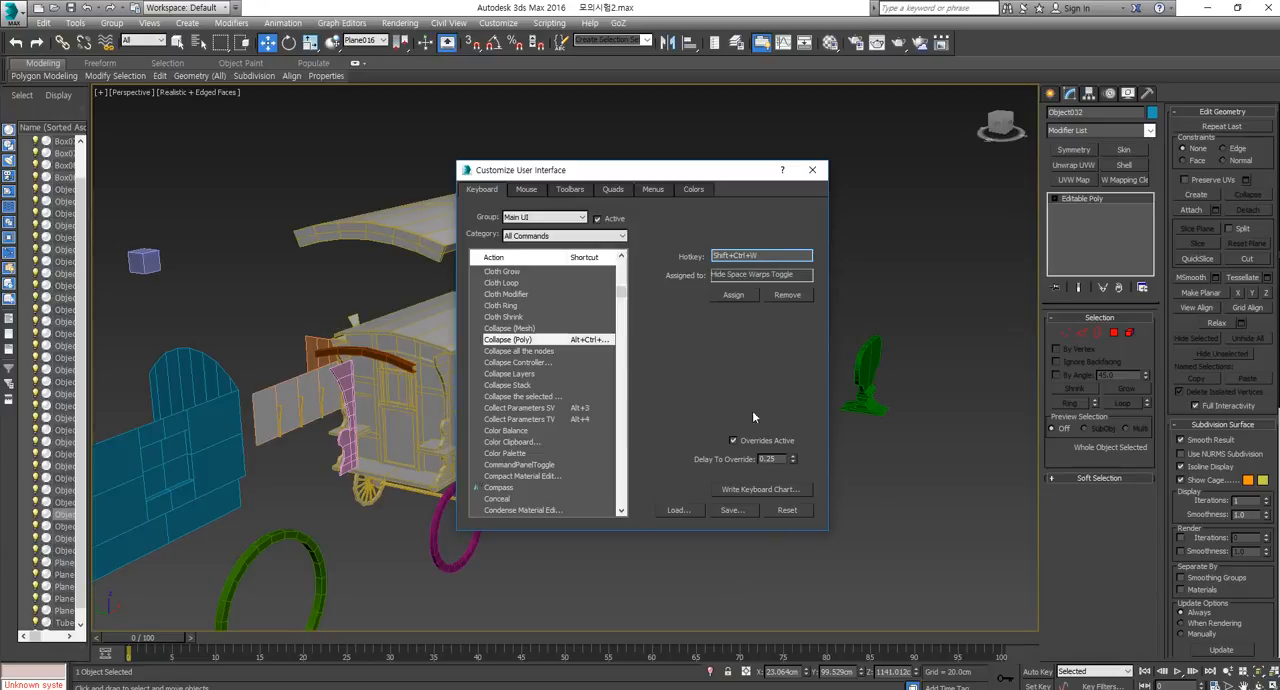
left_click(761, 257)
key("shift+ctrl+s")
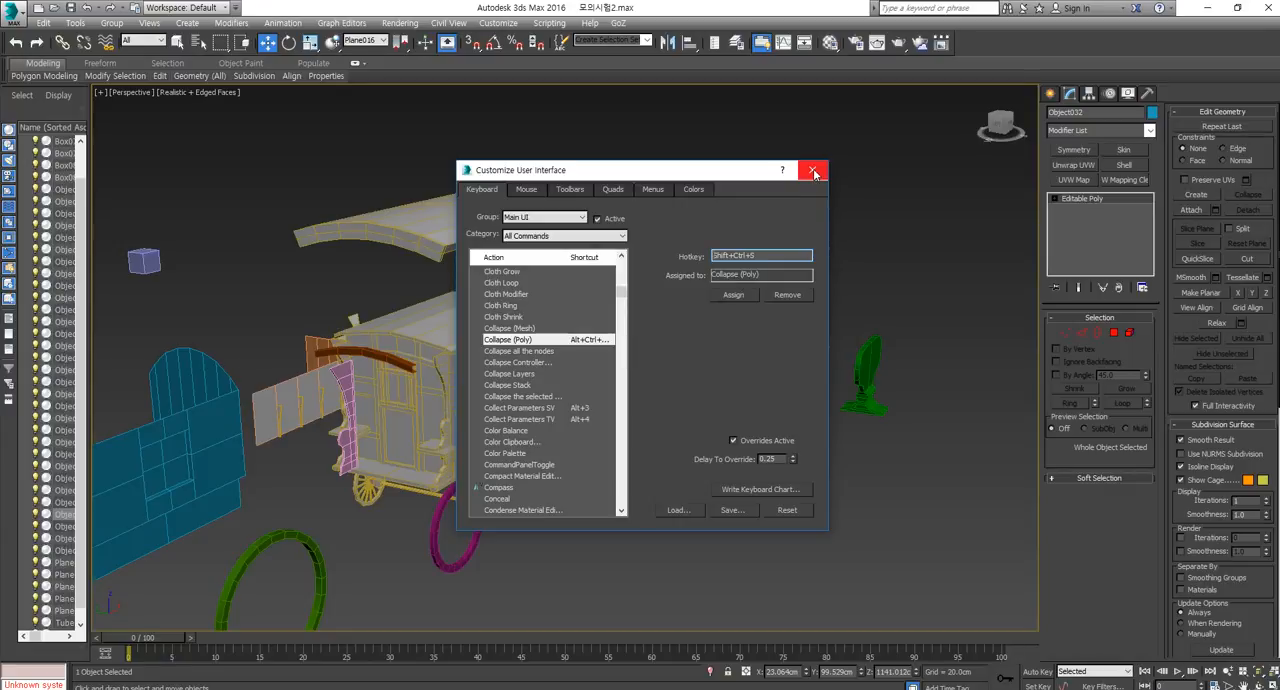
left_click(814, 172)
Try target-welding a lower front-edge vertex of the blue curved roof piece to the vertex directly above it.
left_click(1065, 332)
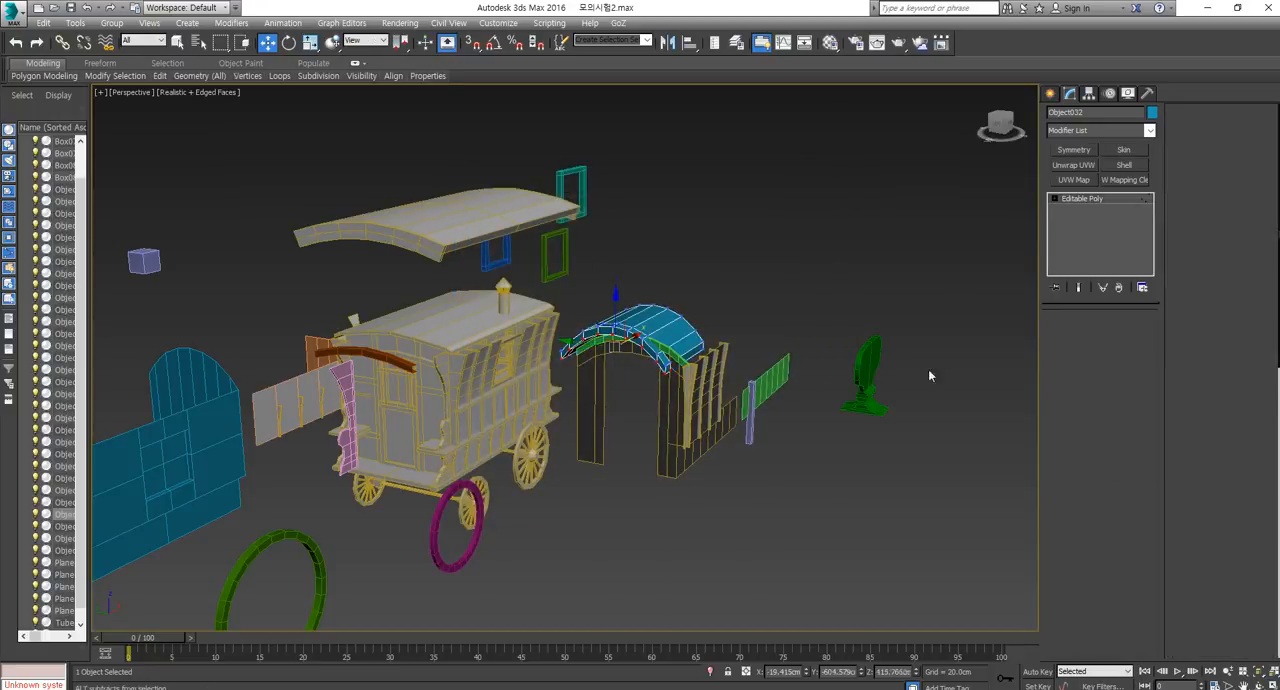
middle_click_drag(928, 369, 932, 386)
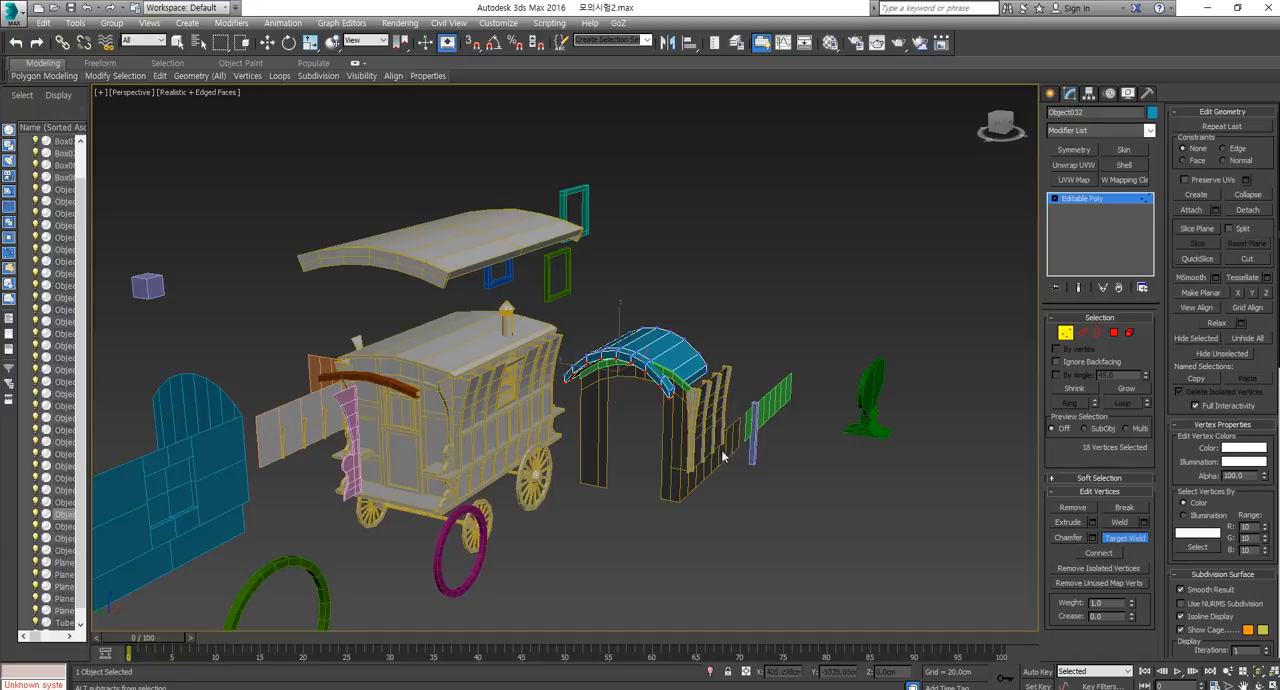
scroll(618, 378, "up", 5)
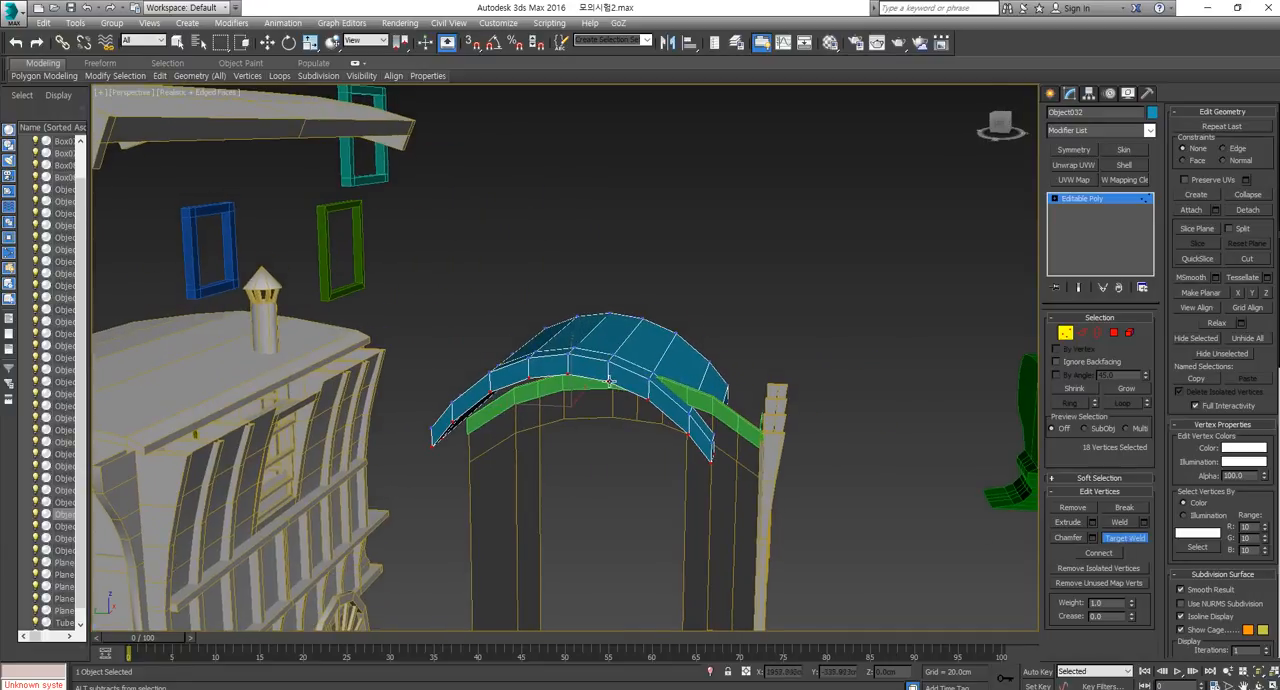
key("w")
left_click(608, 380)
left_click_drag(608, 380, 608, 356)
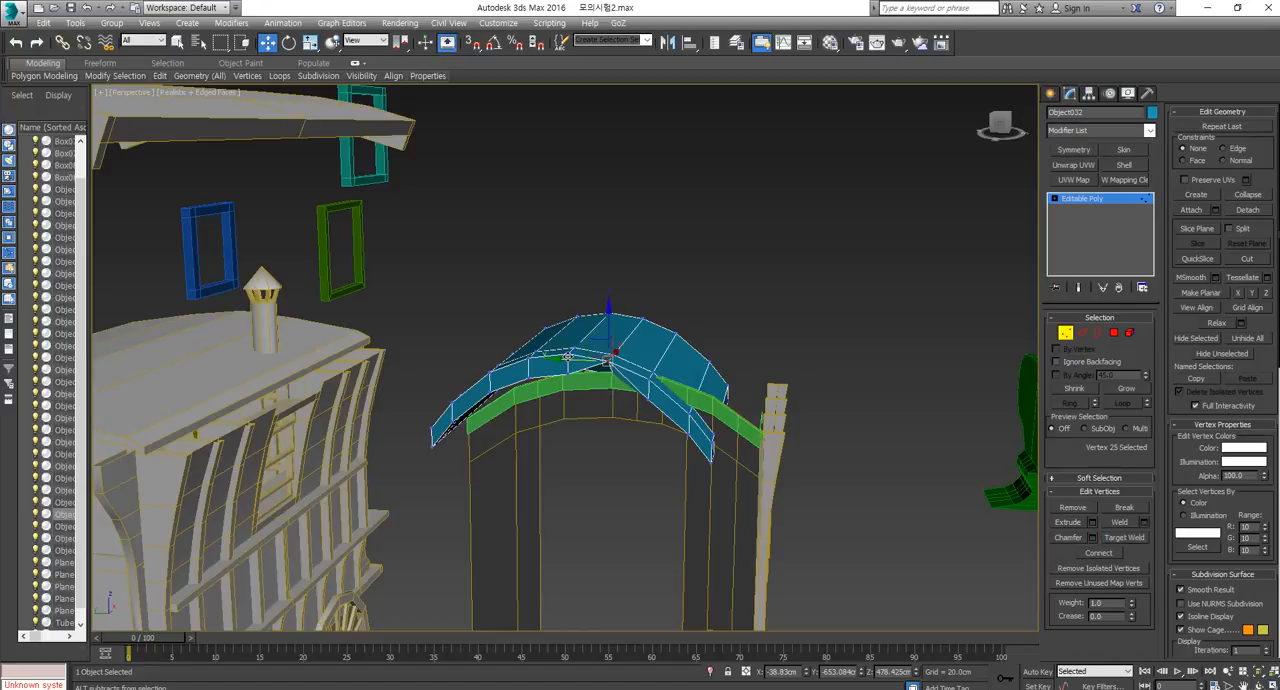
left_click(570, 360)
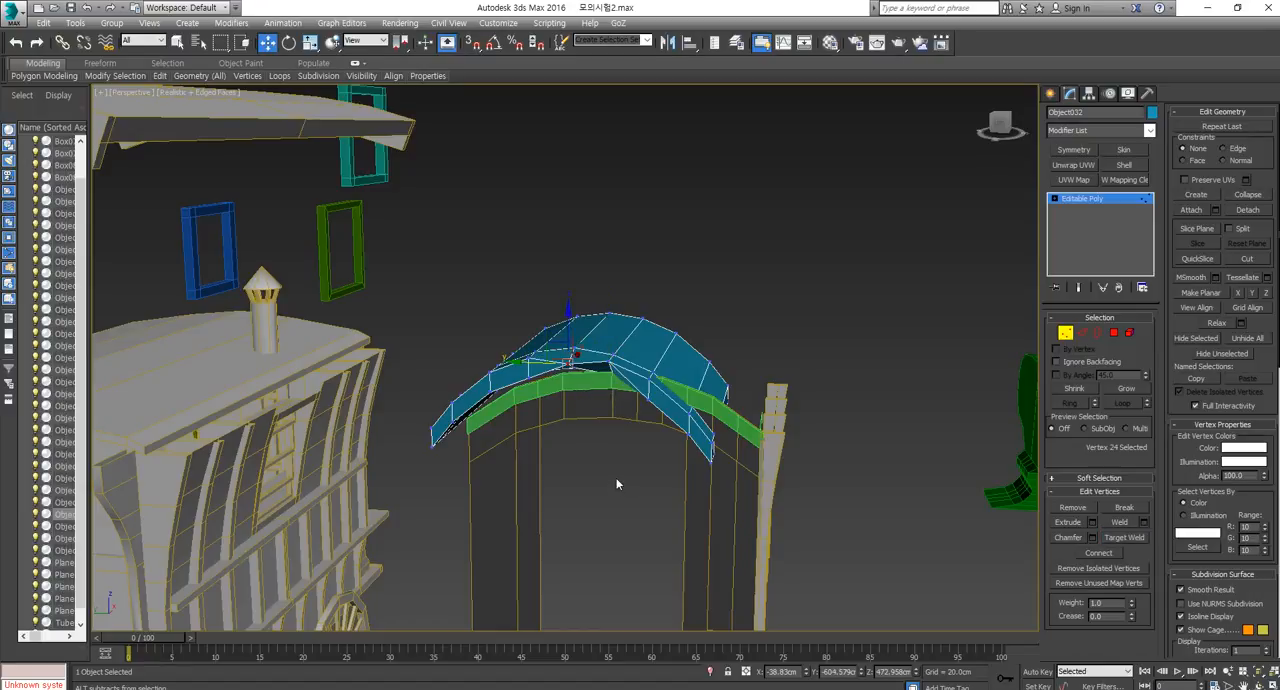
mouse_move(611, 465)
middle_mouse_down("alt")
mouse_move(556, 483)
mouse_move(603, 462)
middle_mouse_up("alt")
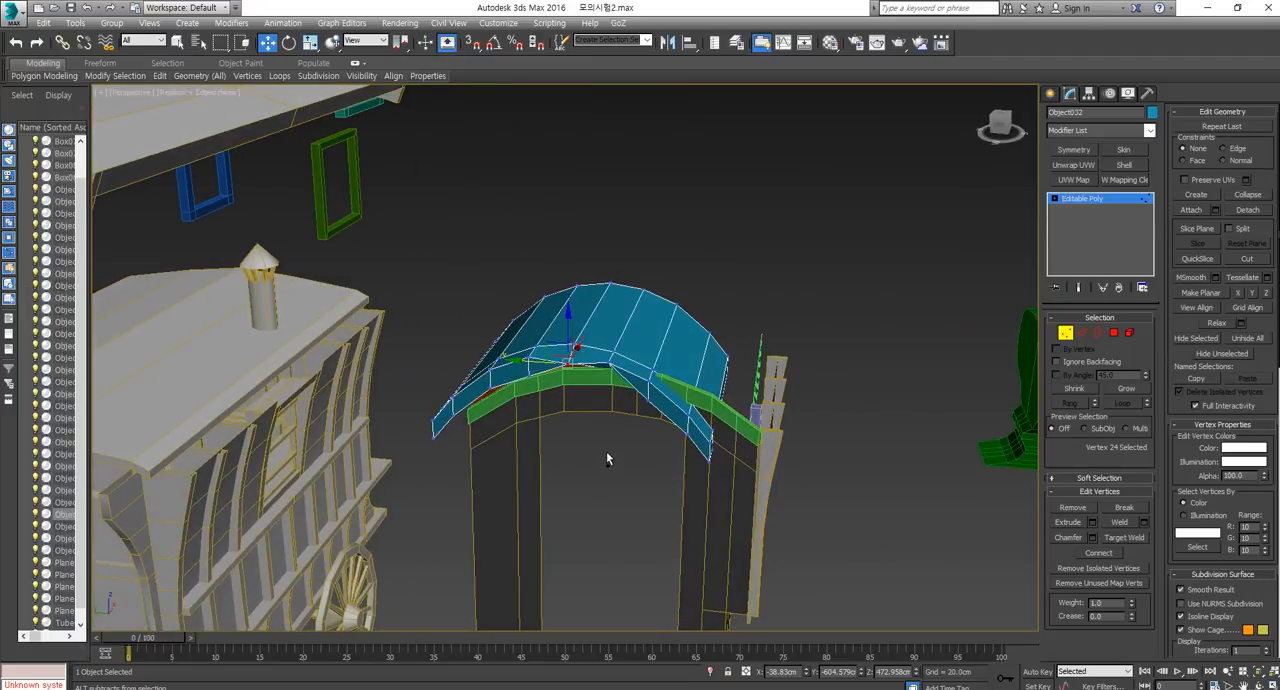
left_click(567, 365, "ctrl")
mouse_move(640, 406)
middle_mouse_down("alt")
mouse_move(608, 418)
mouse_move(622, 402)
middle_mouse_up("alt")
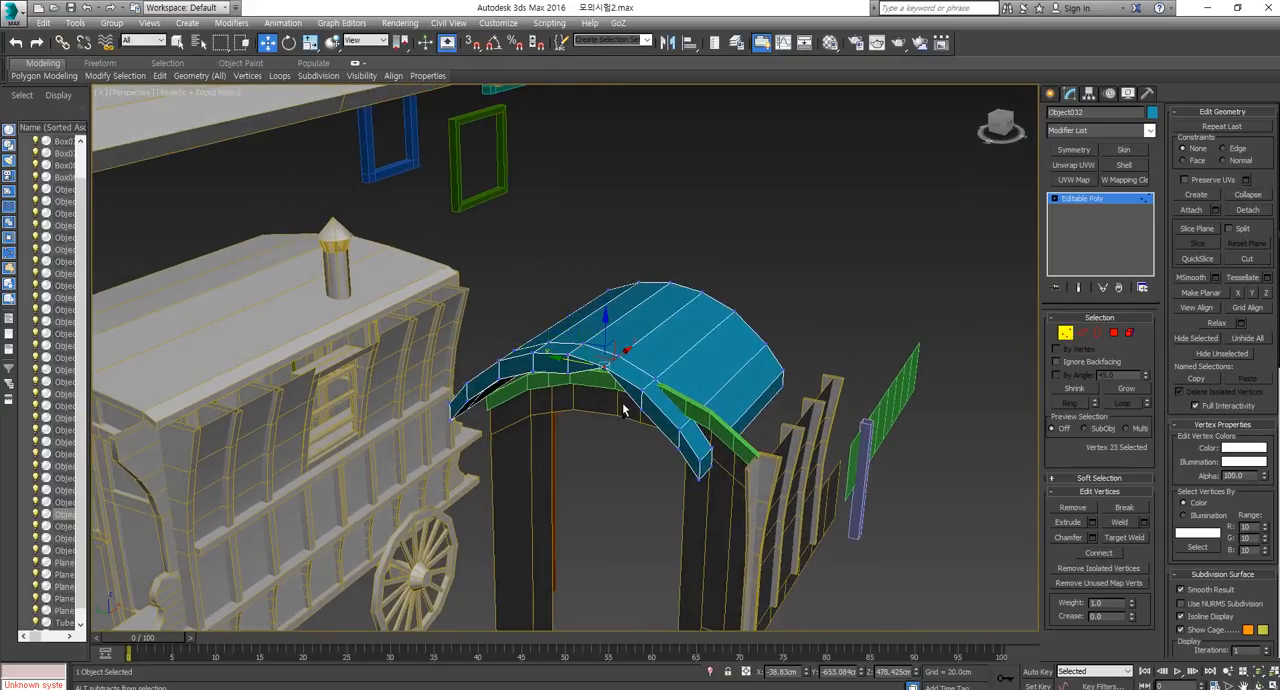
left_click(603, 386)
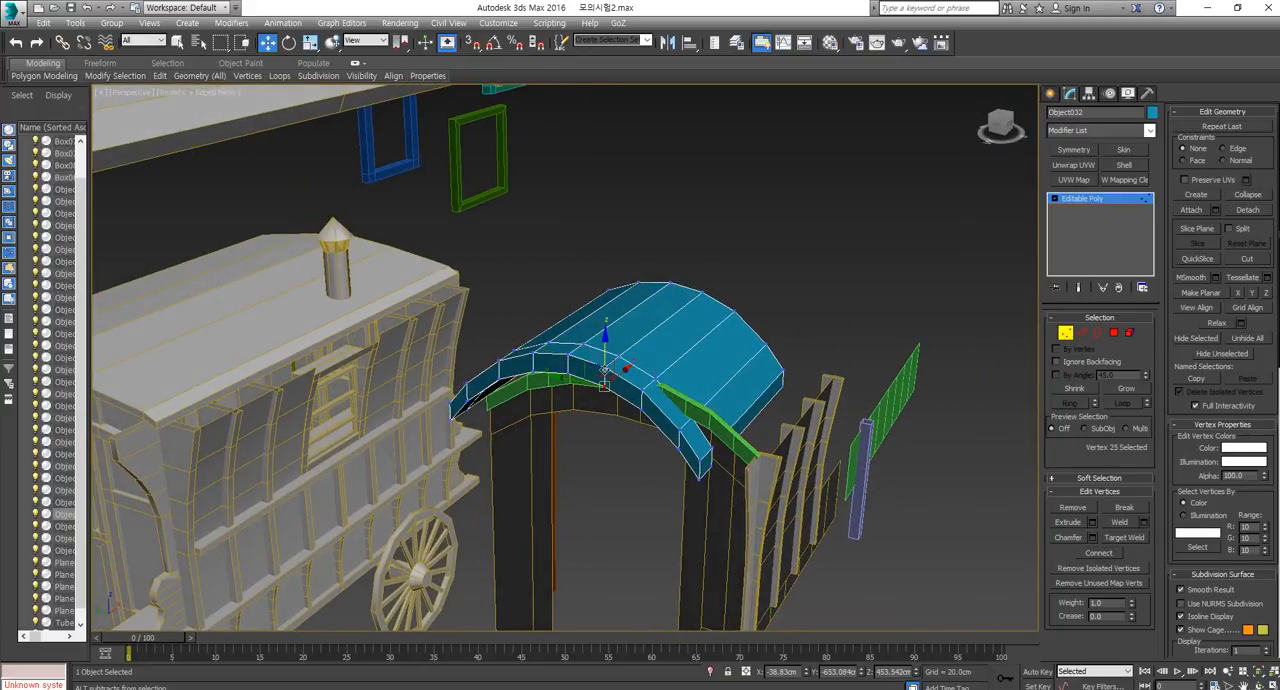
scroll(619, 400, "down", 3)
middle_click_drag(619, 400, 637, 420)
Leave vertex editing and select the whole blue curved roof piece.
left_click(1069, 331)
left_click(959, 333)
scroll(711, 403, "down", 4)
left_click(675, 306)
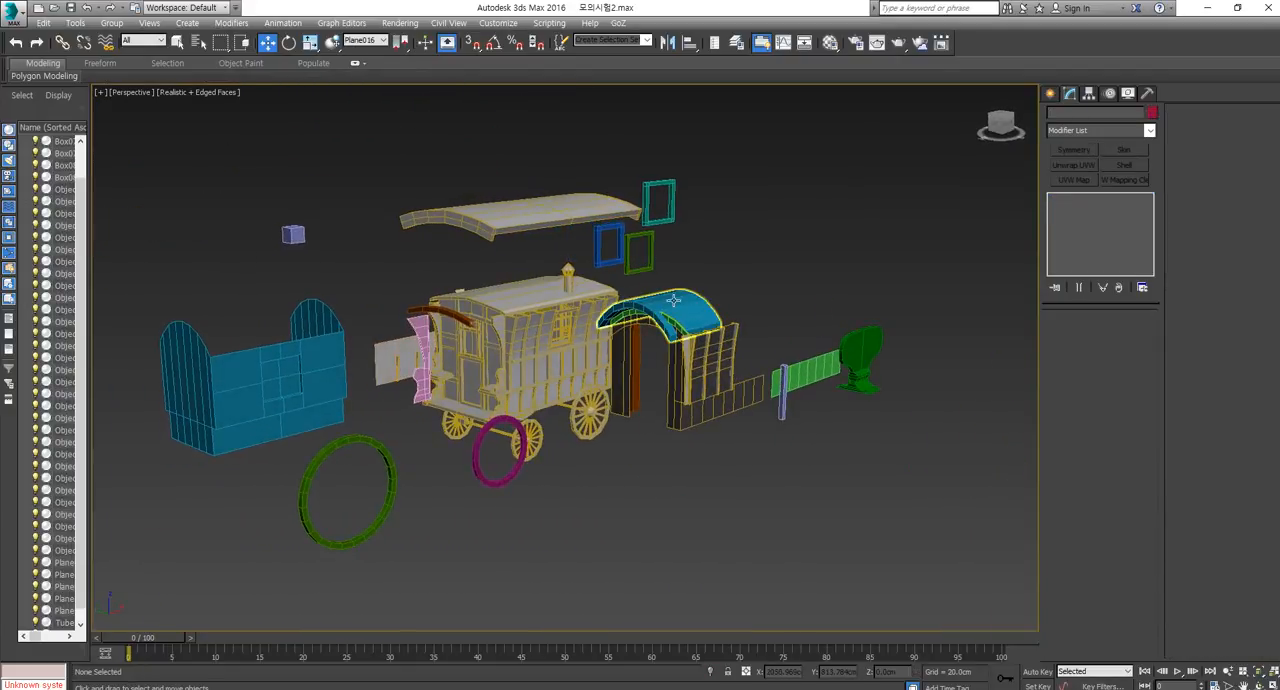
Clear the roof selection and select the main caravan model with its wheels and side frames.
middle_click_drag(645, 372, 672, 410)
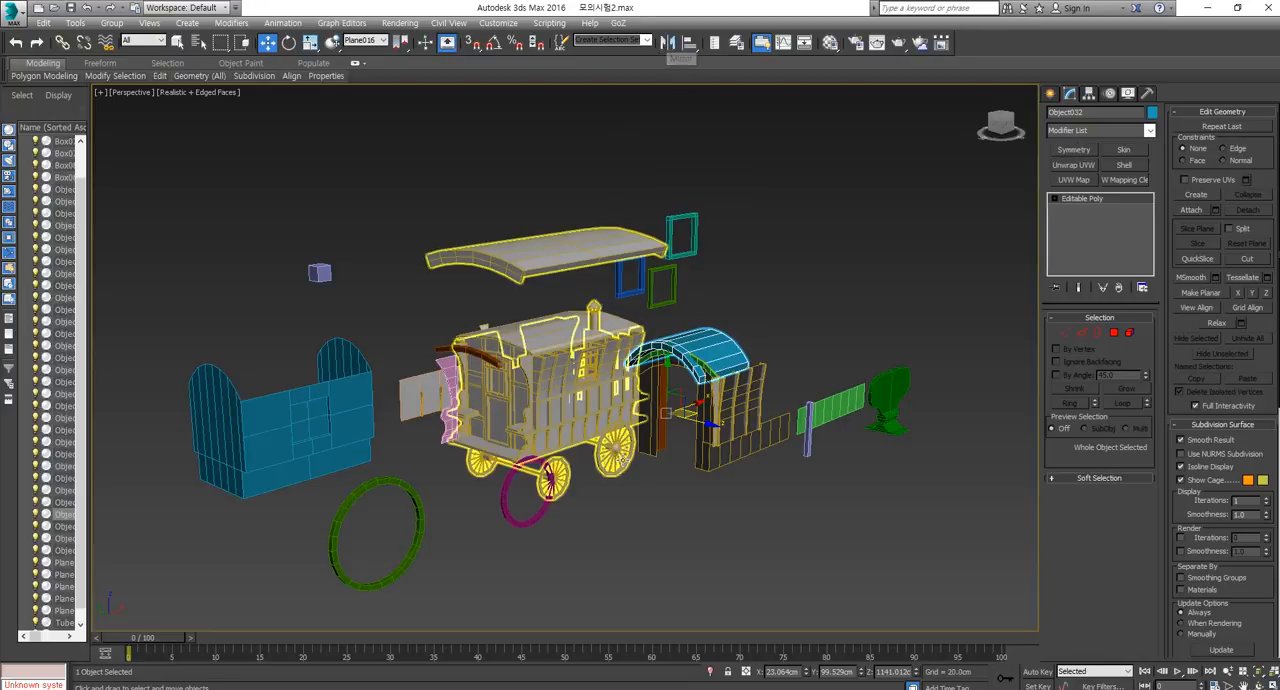
scroll(620, 460, "down", 1)
mouse_move(643, 492)
middle_mouse_down()
mouse_move(618, 455)
mouse_move(645, 476)
middle_mouse_up()
left_click(738, 531)
middle_click_drag(722, 524, 795, 534)
middle_click_drag(795, 534, 774, 531, "alt")
scroll(774, 537, "down", 3)
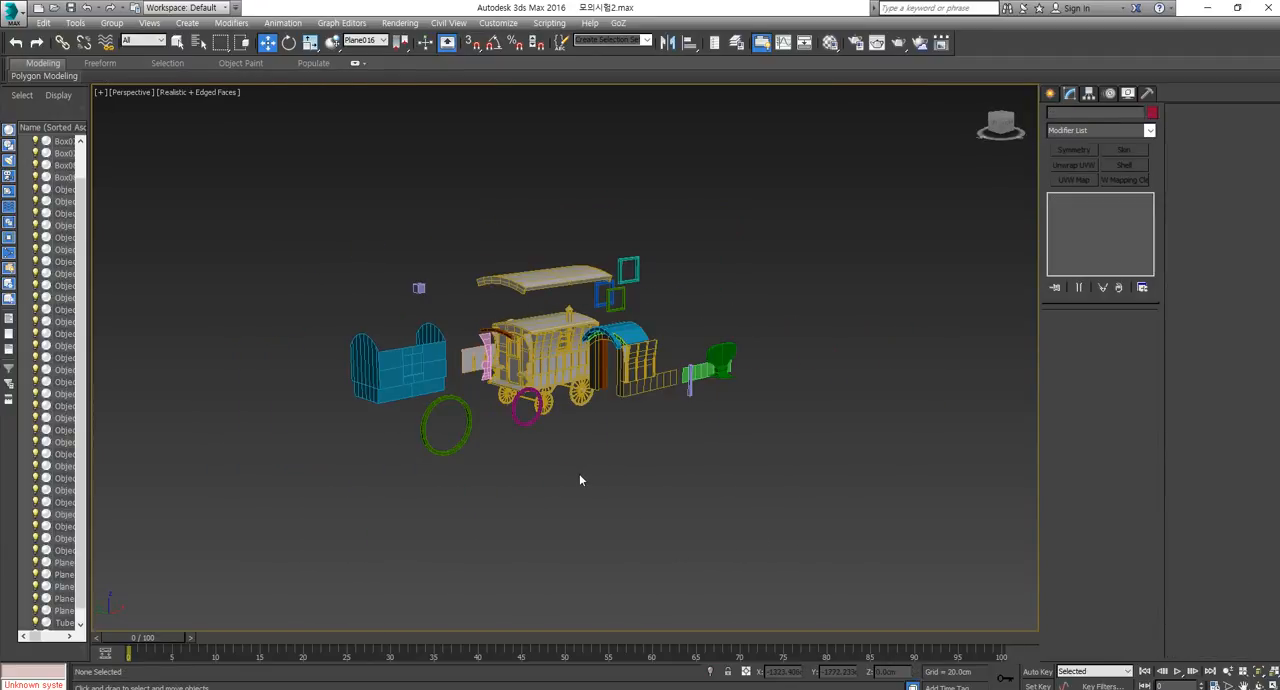
scroll(543, 437, "up", 3)
middle_click_drag(577, 443, 743, 594)
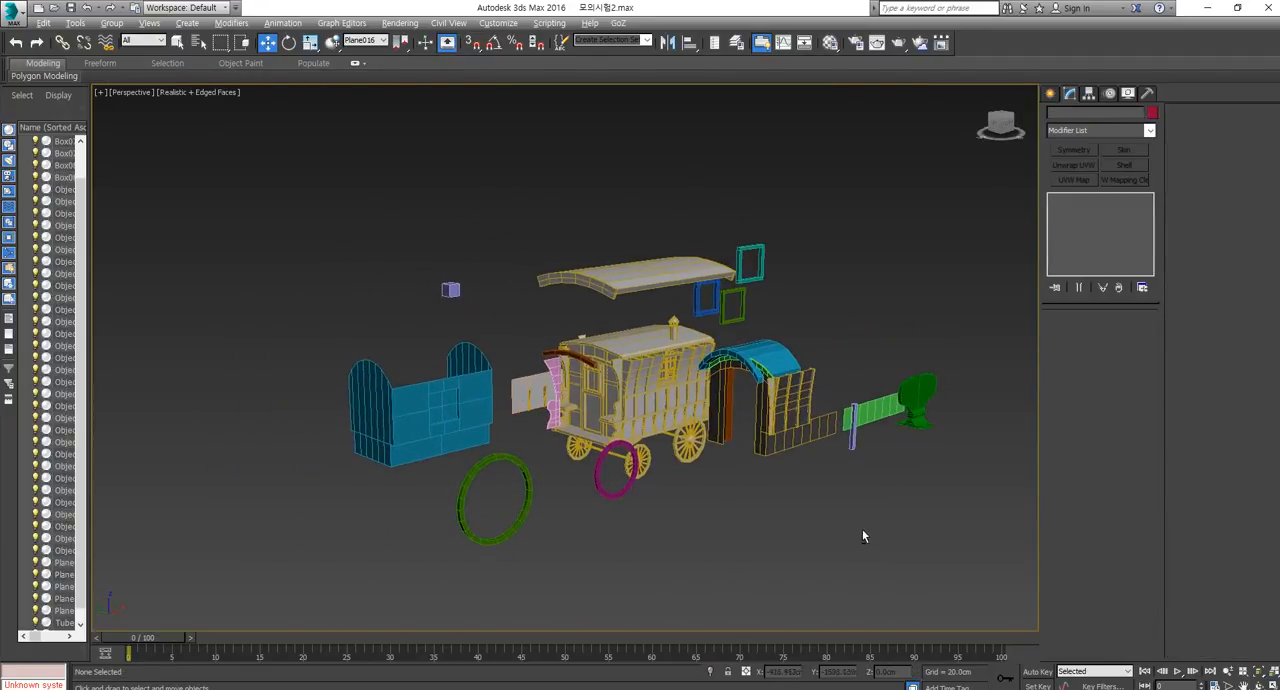
middle_click_drag(862, 530, 881, 515, "alt")
scroll(597, 354, "up", 3)
scroll(684, 396, "up", 3)
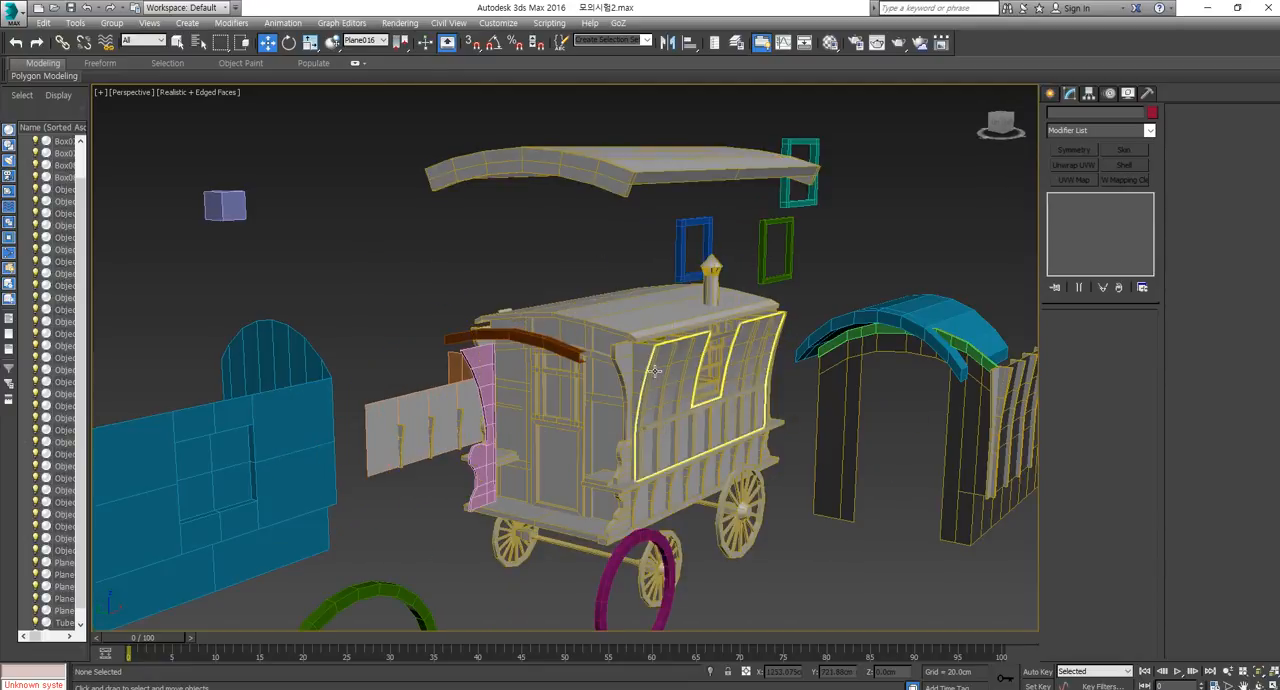
left_click(655, 371)
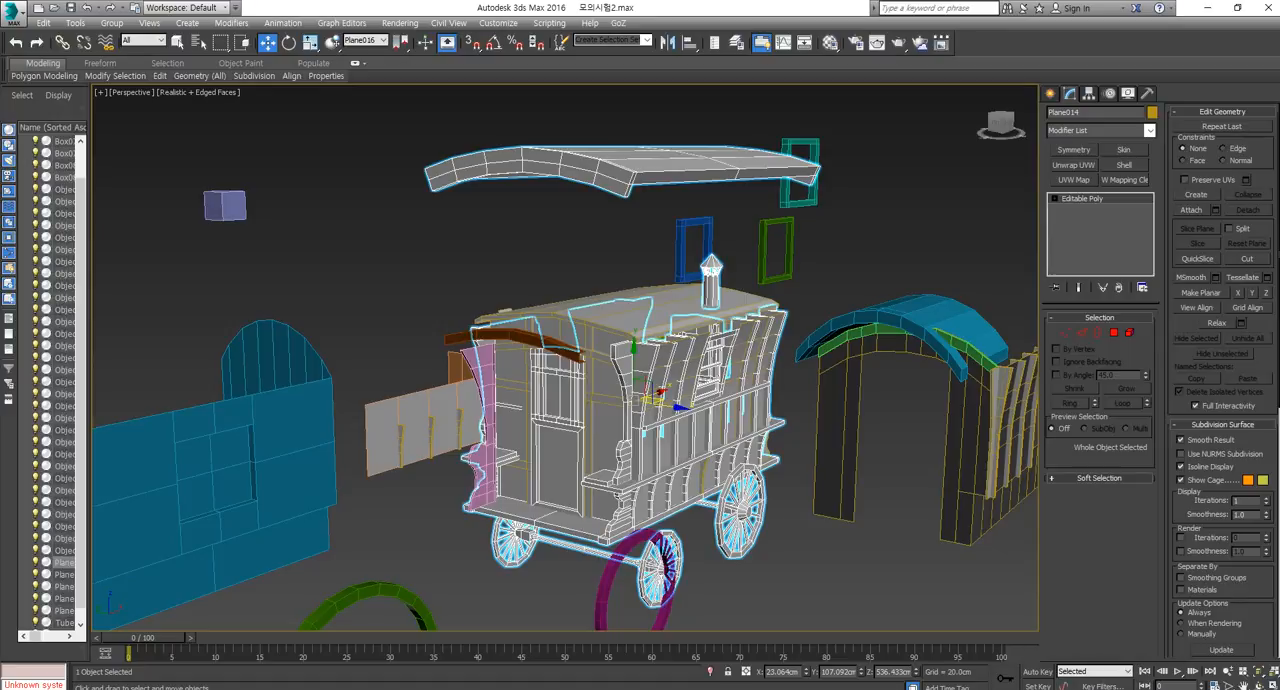
Compare the caravan model with the layouts in the 2015-2 exam PDF and the merchant wagon reference image in the browser.
left_click_drag(1279, 130, 995, 76)
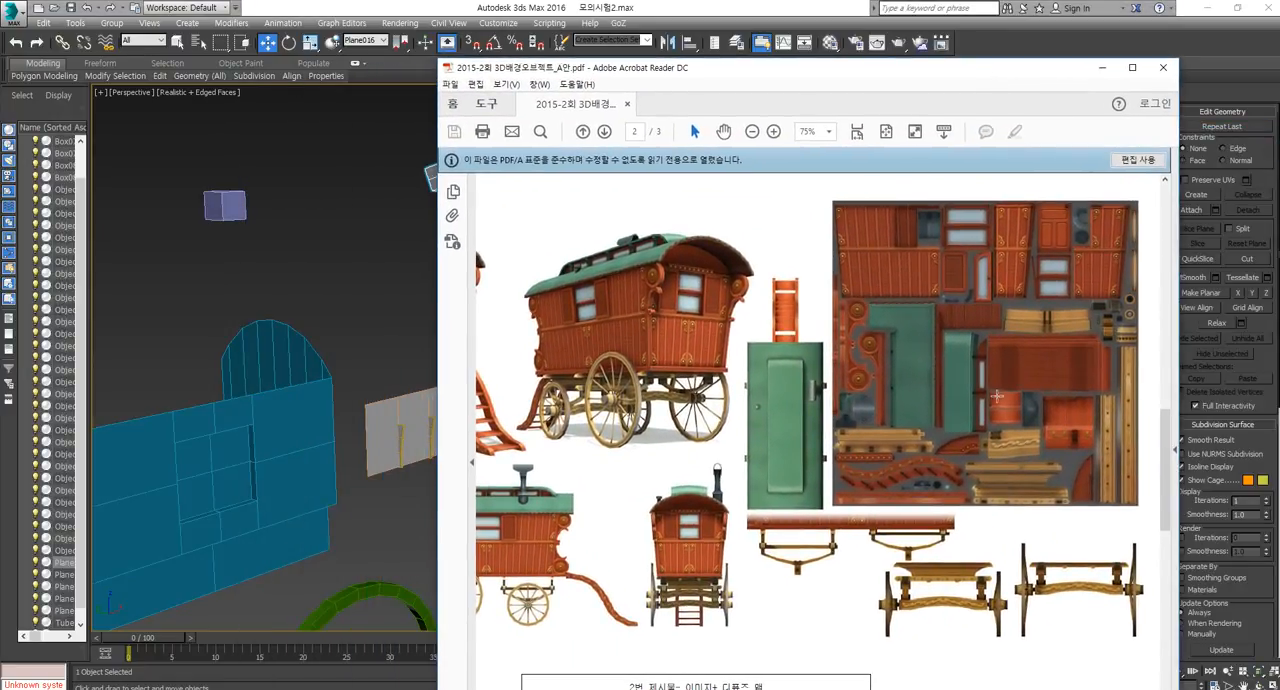
scroll(997, 396, "up", 5)
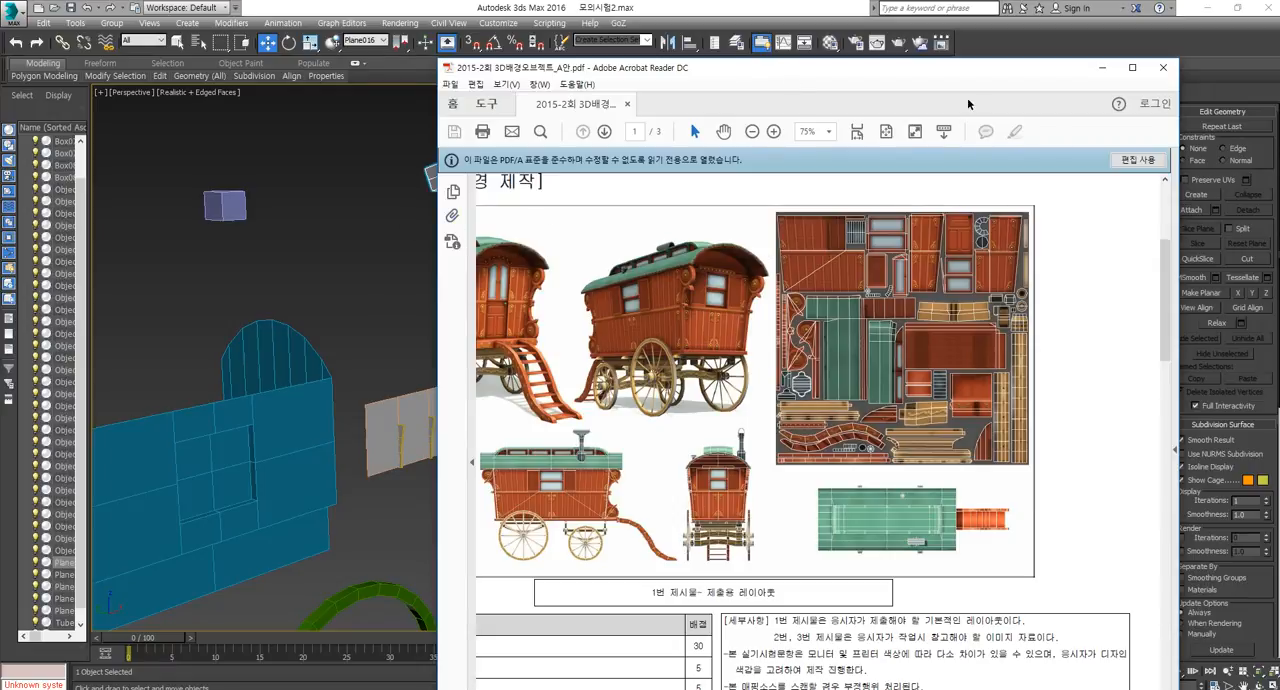
left_click_drag(829, 78, 1279, 78)
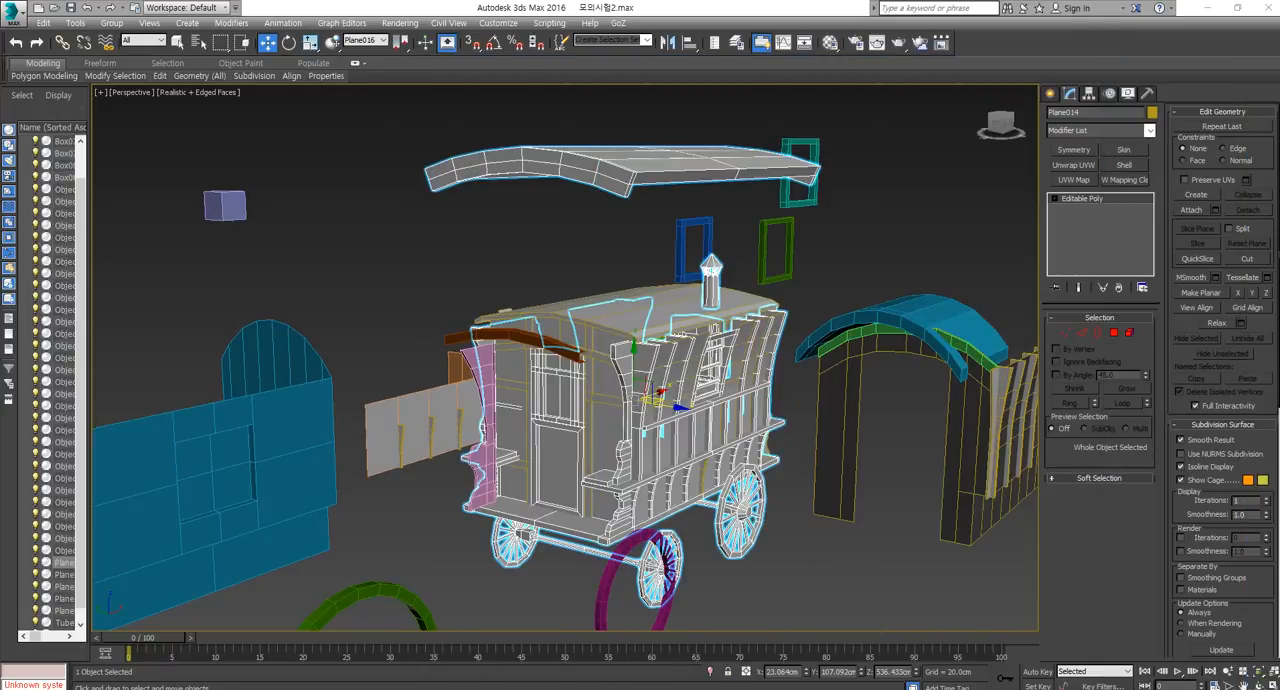
middle_click_drag(783, 373, 640, 380, "alt")
middle_click_drag(943, 418, 860, 420, "alt")
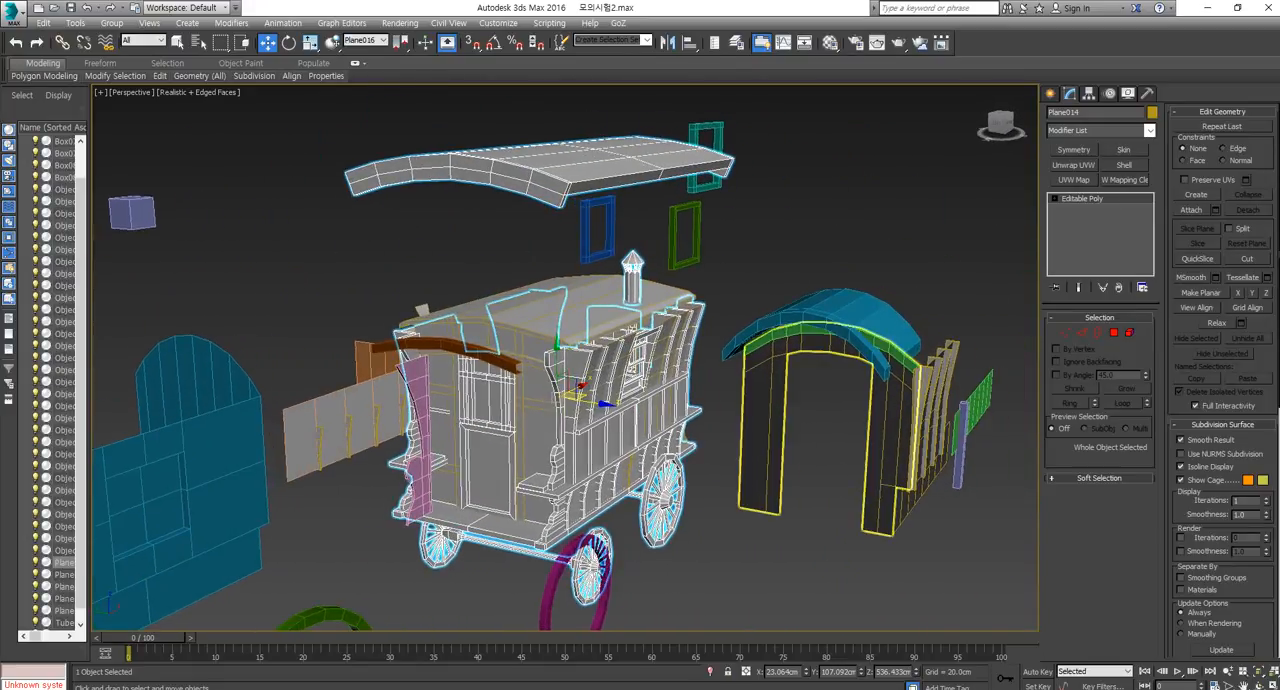
left_click_drag(1279, 200, 624, 75)
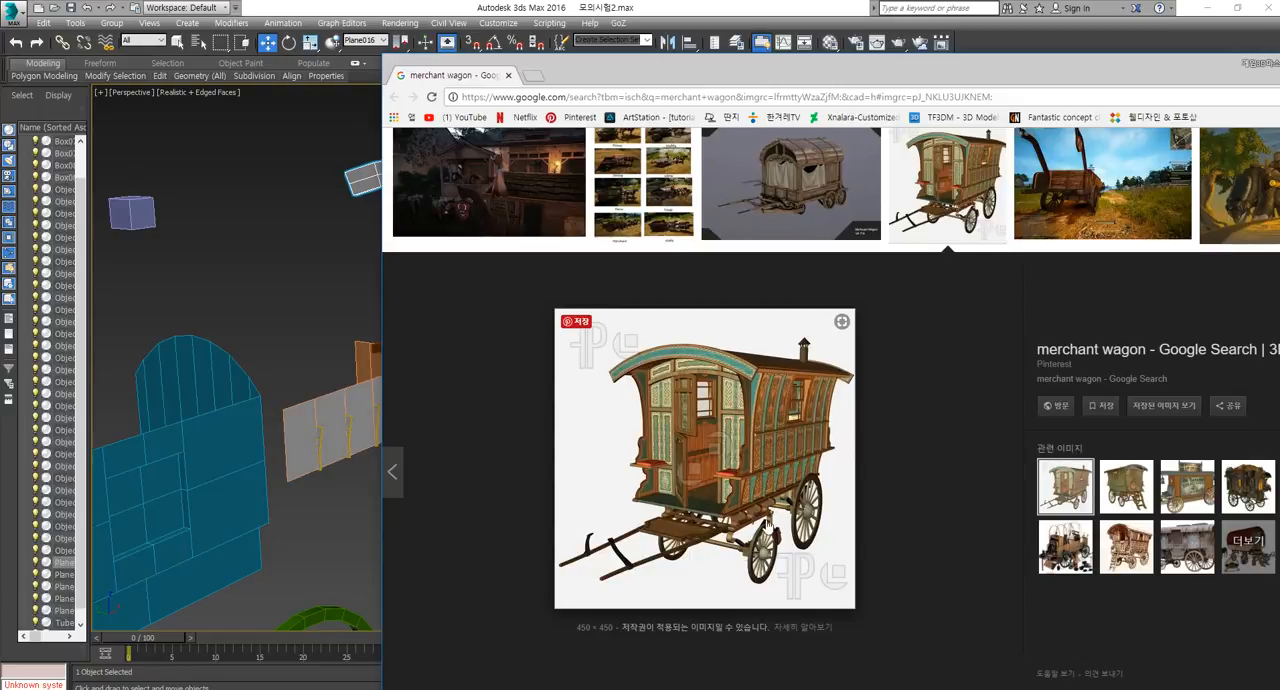
Select the large green ring in front of the caravan model.
scroll(212, 313, "up", 2)
middle_click_drag(212, 313, 230, 322)
scroll(230, 322, "down", 4)
middle_click_drag(530, 530, 526, 420)
left_click(523, 420)
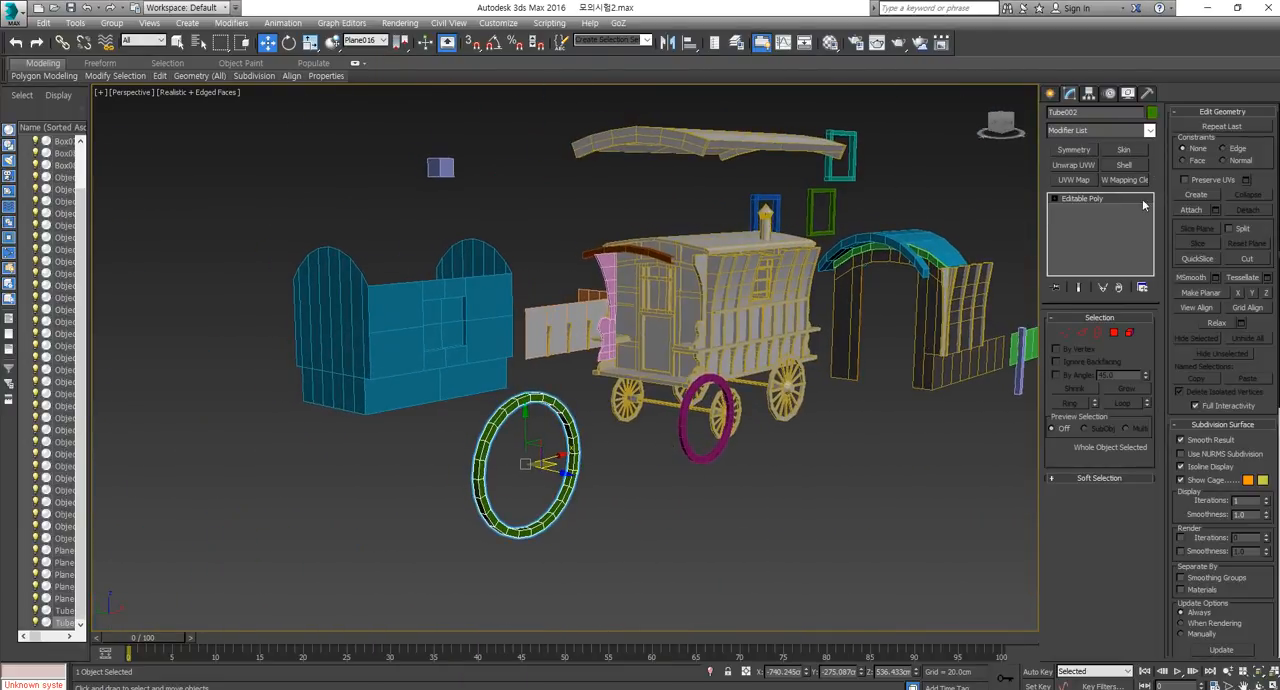
Create a tube in the Front view beside the blue panel, with radii of about 167 cm and 137 cm and a height of about 47 cm.
left_click(1051, 94)
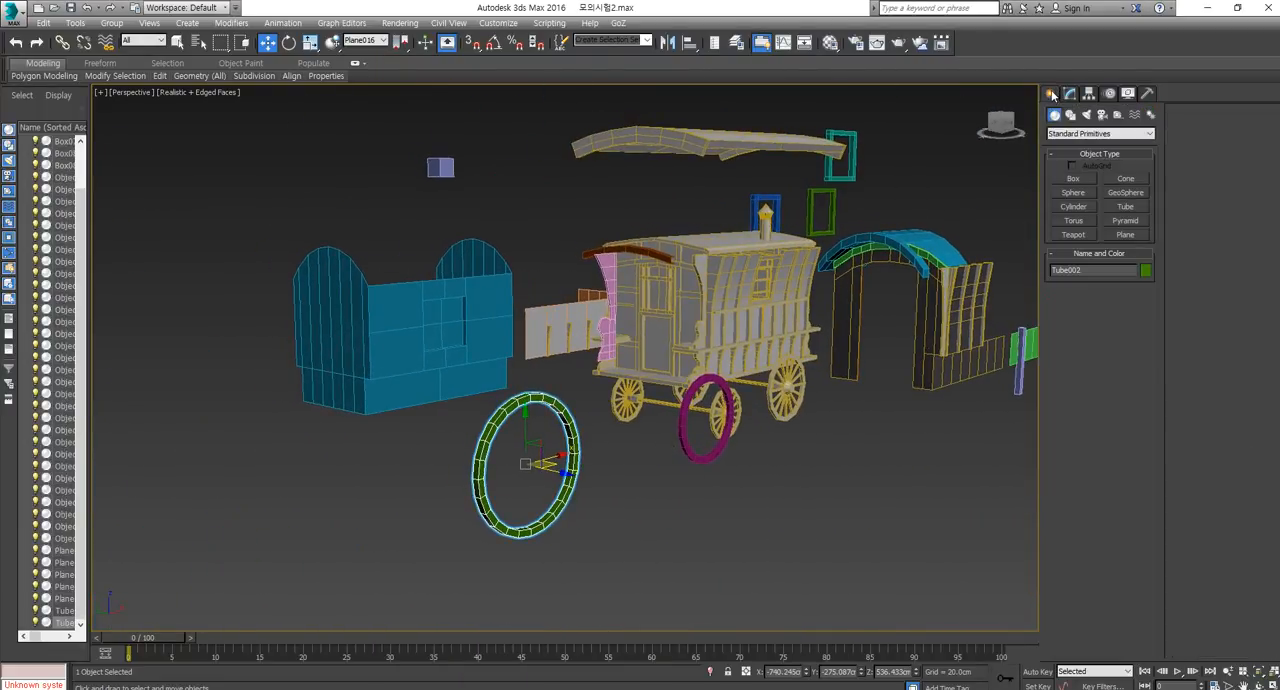
left_click(1134, 207)
middle_click_drag(811, 454, 677, 440)
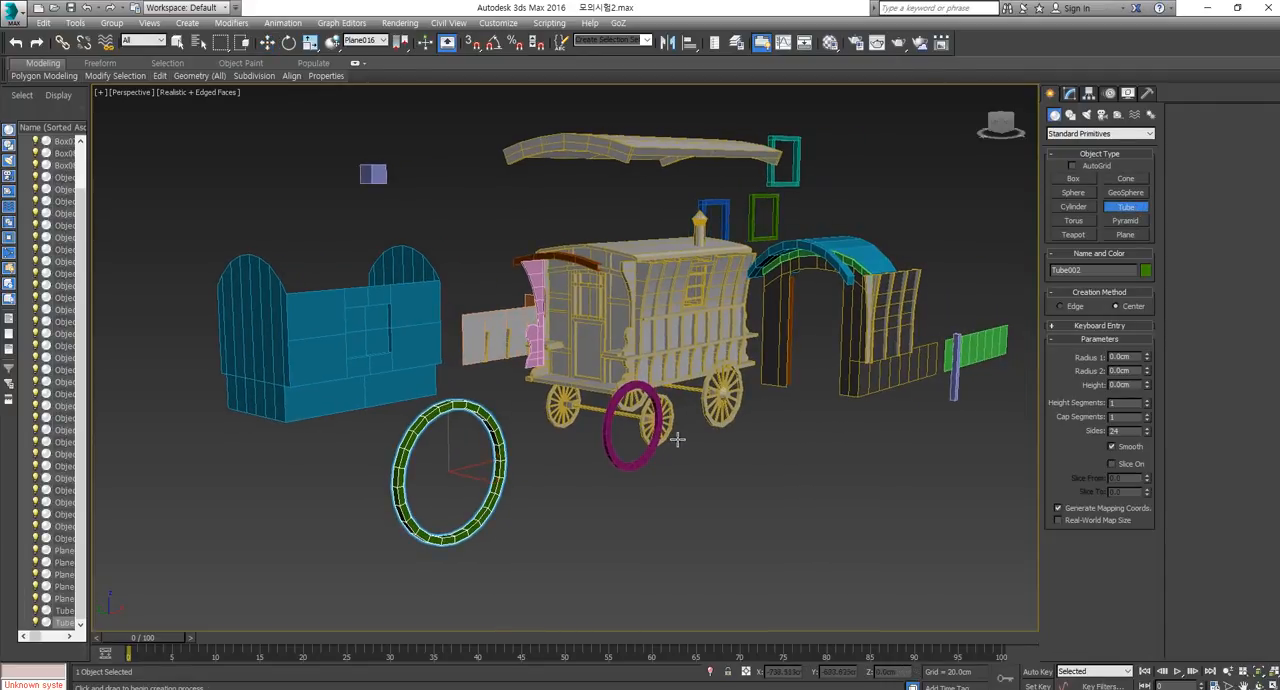
key("f")
middle_click_drag(771, 429, 681, 460)
middle_click_drag(286, 420, 603, 458)
left_click_drag(518, 410, 531, 474)
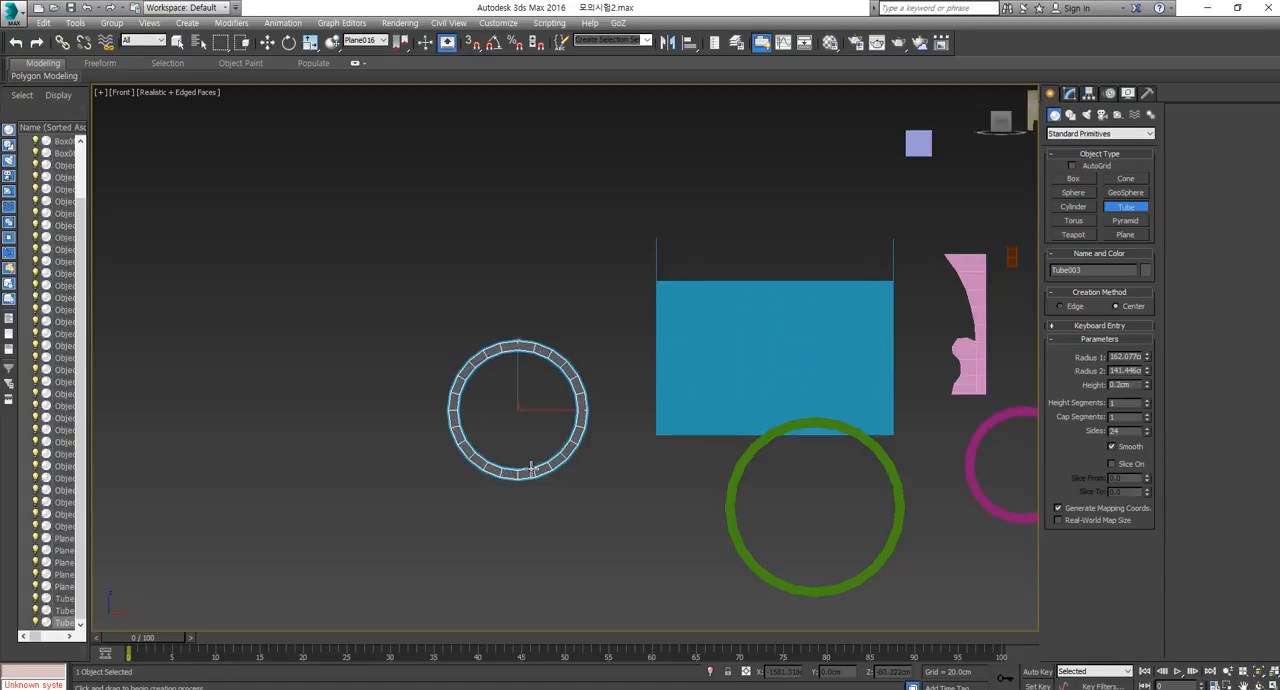
left_click(531, 468)
left_click_drag(1147, 373, 1145, 362)
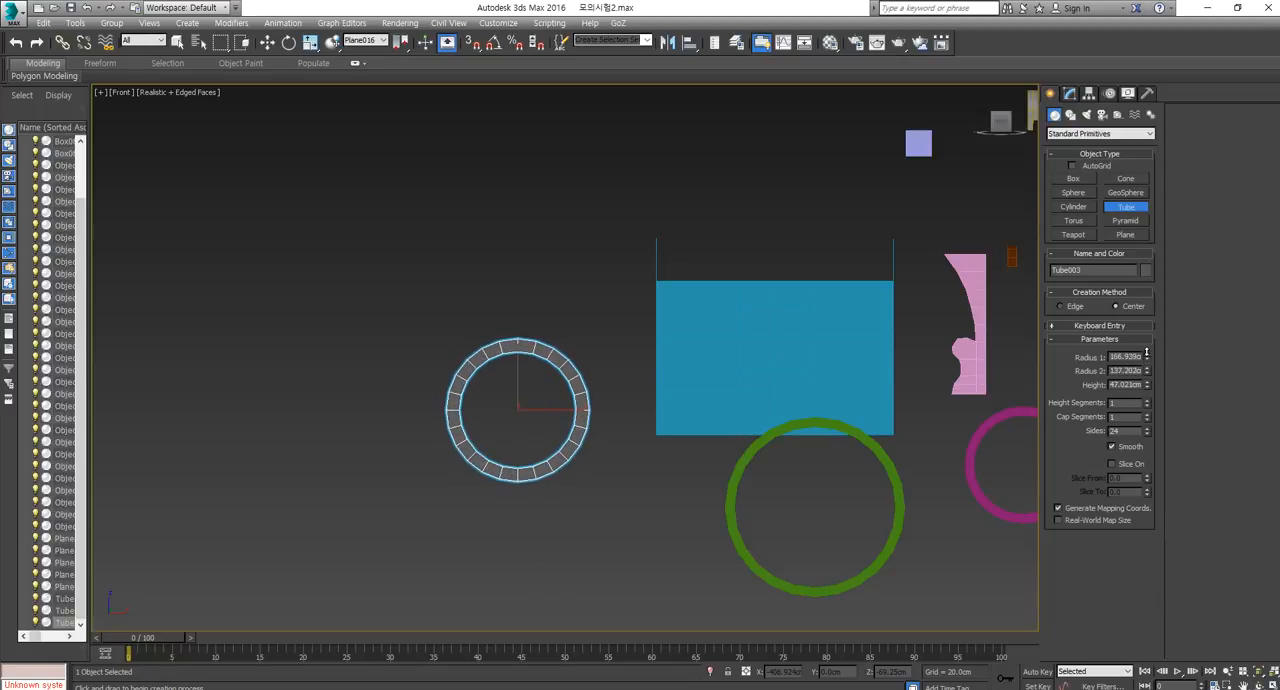
Set the tube's outer radius to about 162 cm and compare the rim with the caravan wheels in the 2015-2 exam PDF and the scene.
middle_click_drag(891, 463, 846, 480)
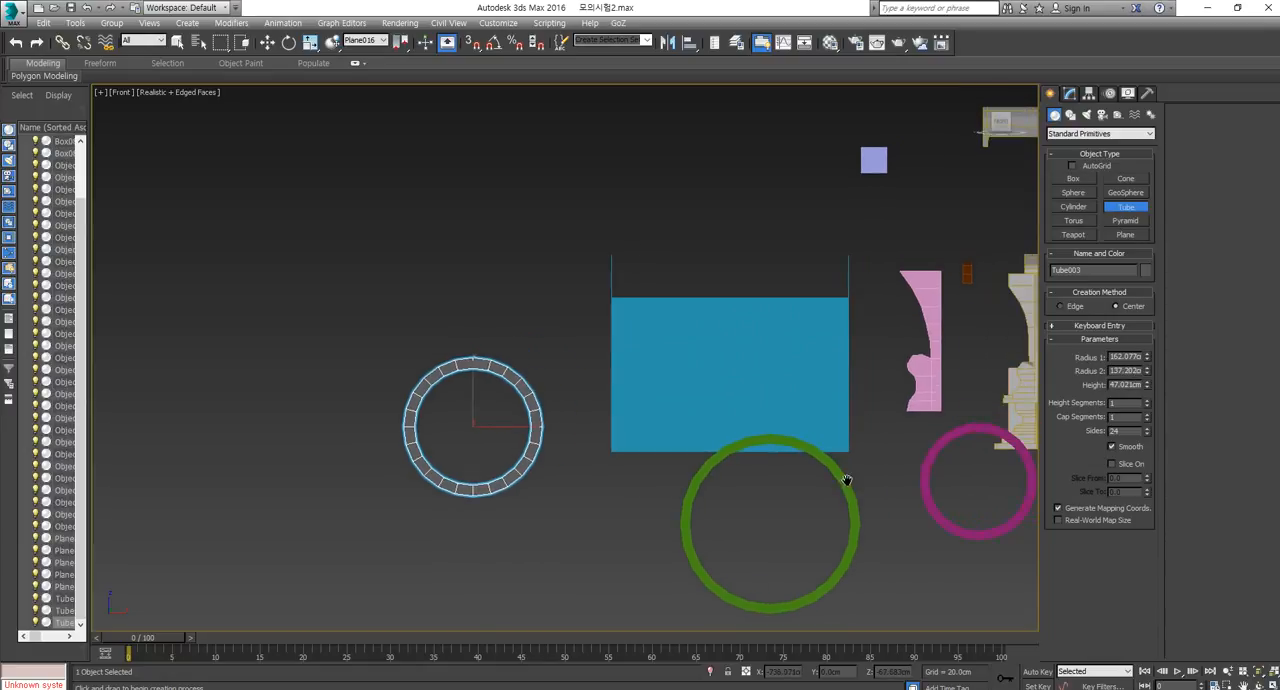
left_click_drag(1279, 130, 715, 104)
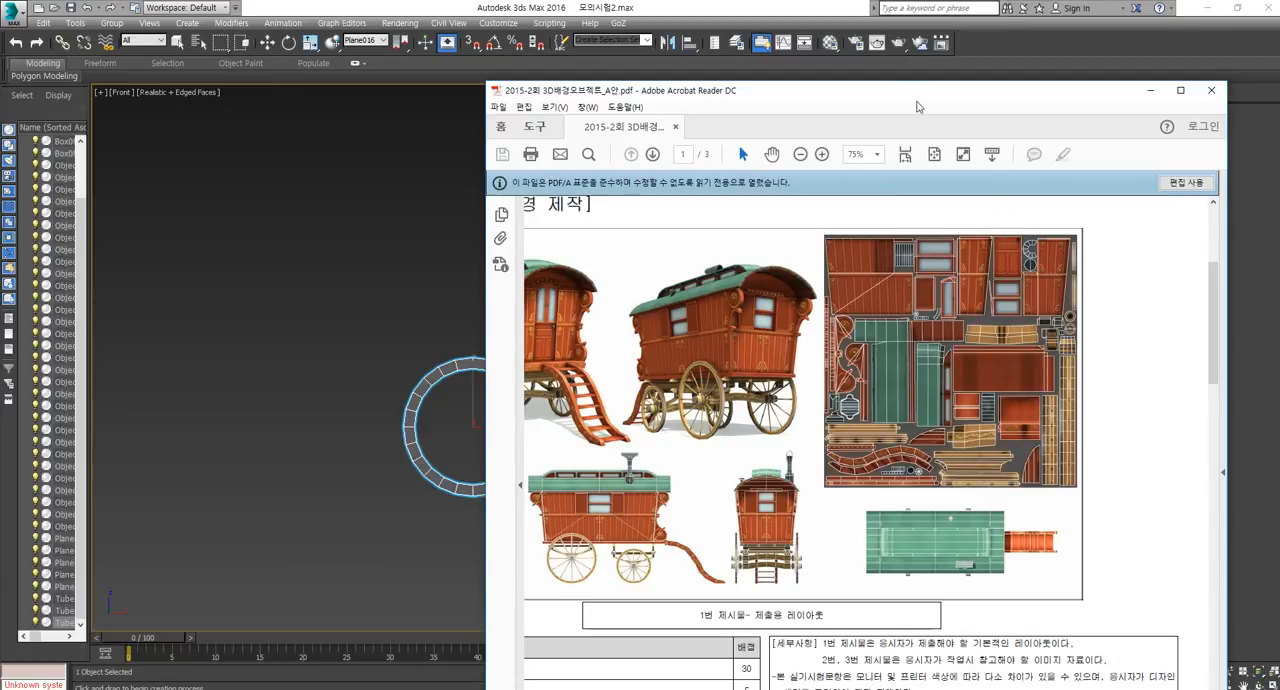
left_click_drag(780, 91, 780, 129)
left_click_drag(951, 131, 1279, 90)
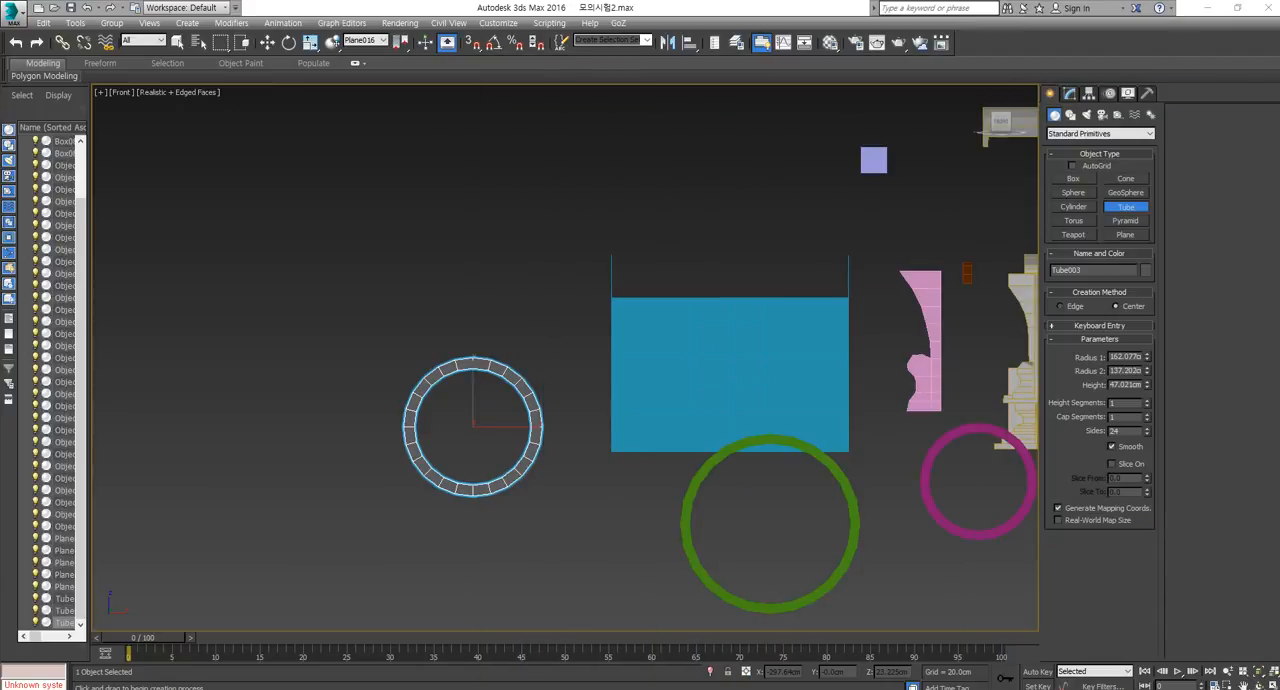
middle_click_drag(586, 431, 735, 486, "alt")
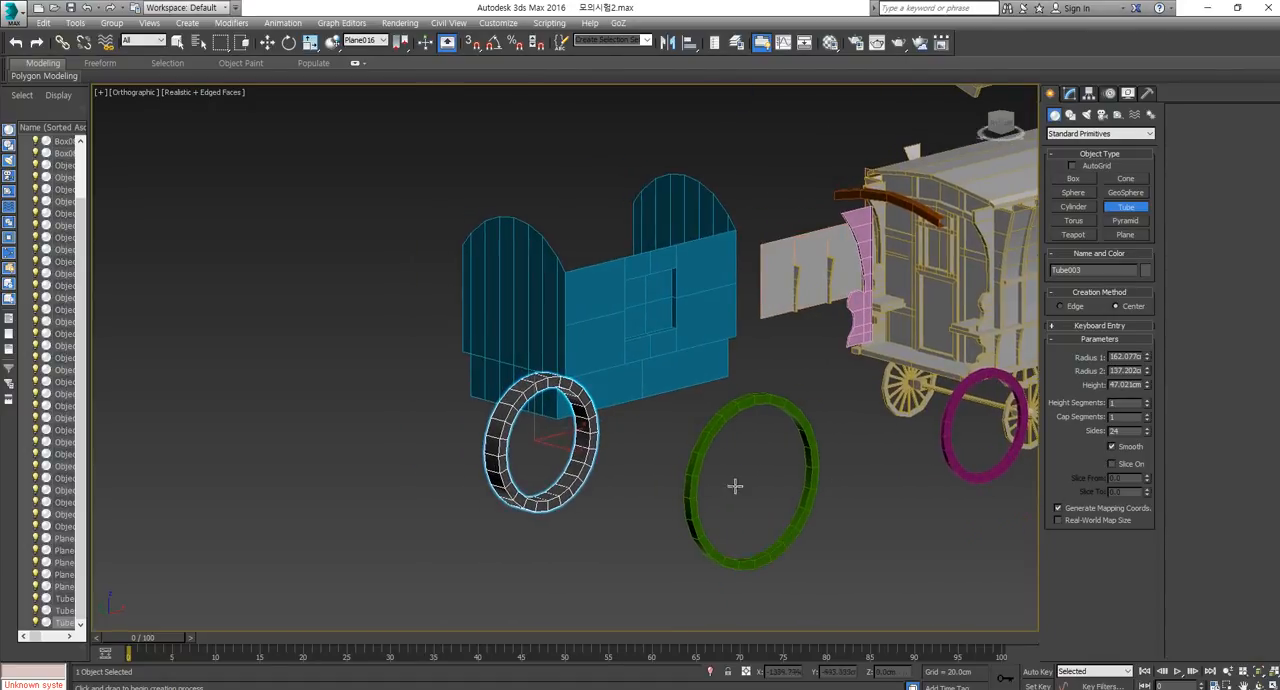
key("p")
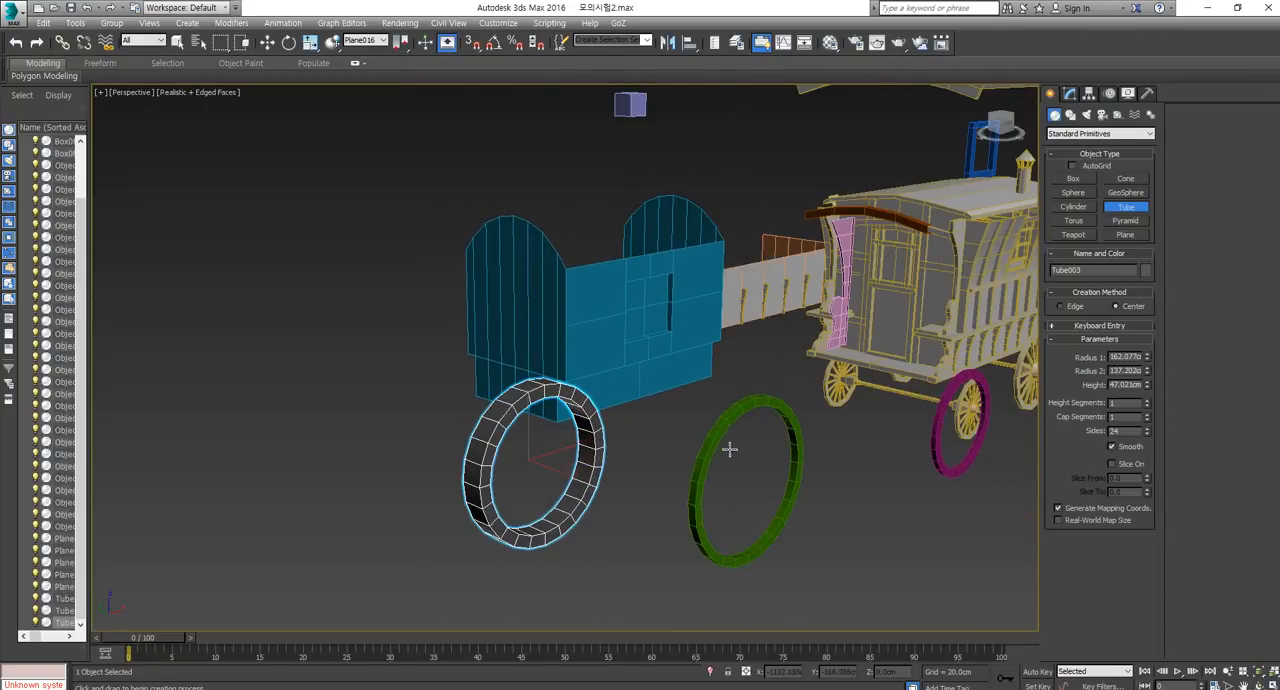
scroll(815, 476, "down", 3)
middle_click_drag(834, 471, 735, 499)
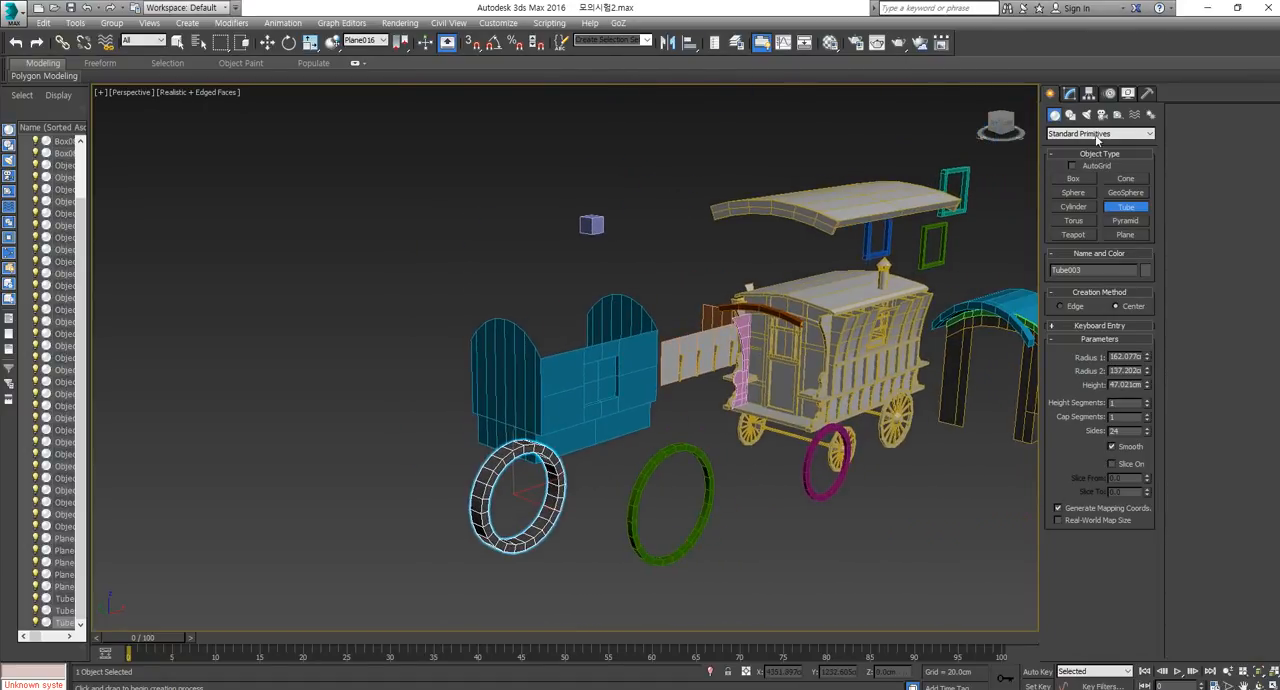
Create a large box in the Front view above the models, about 768 cm long, 824 cm wide and 589 cm high.
left_click(1074, 178)
key("f")
scroll(566, 330, "down", 5)
middle_click_drag(680, 277, 721, 371)
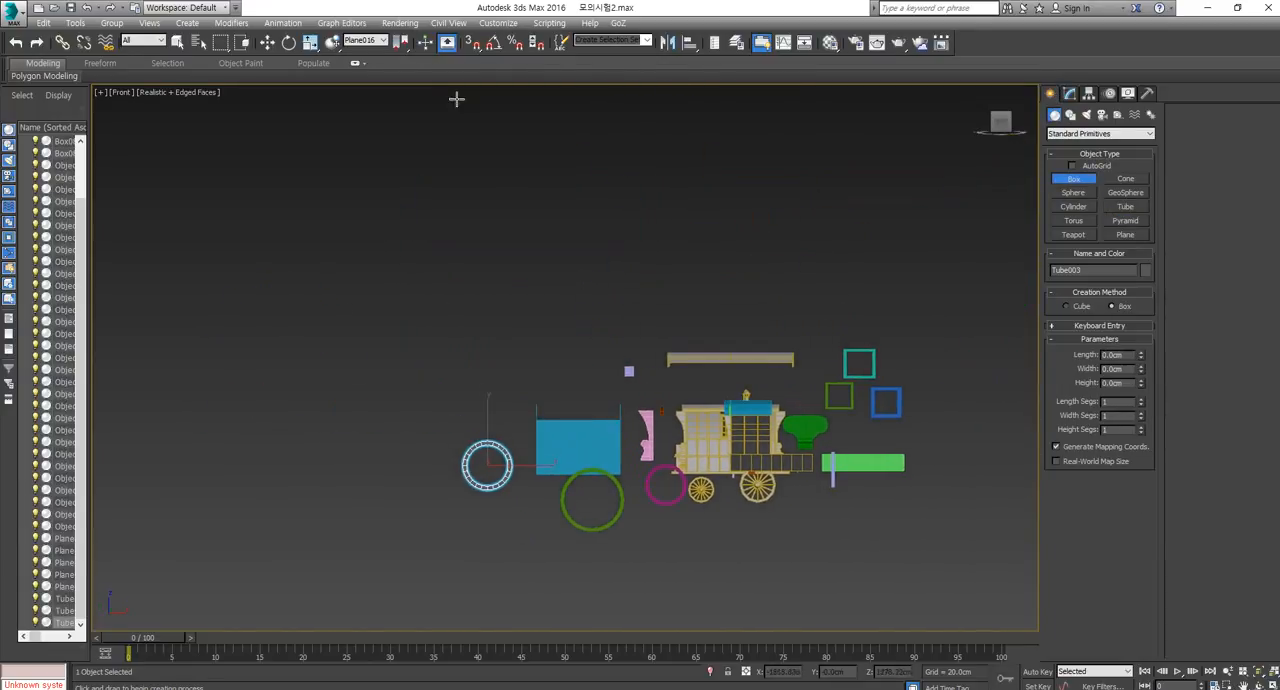
scroll(562, 251, "up", 2)
left_click_drag(529, 198, 706, 361)
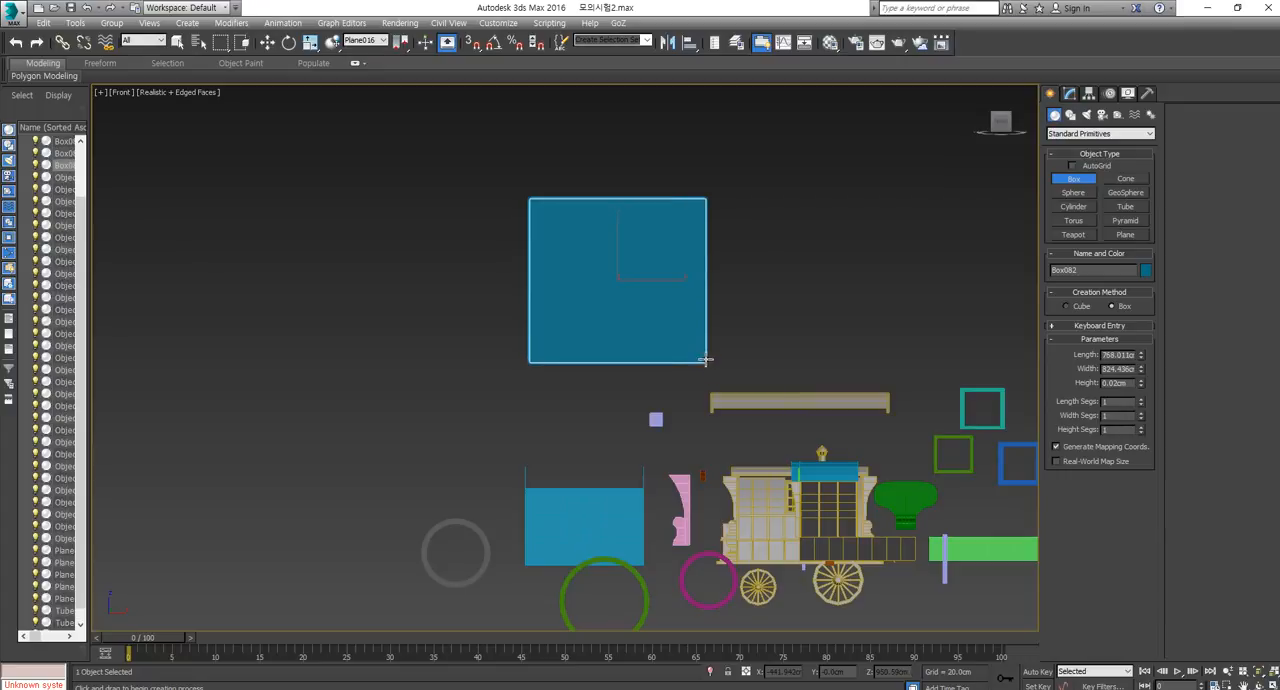
key("p")
scroll(634, 278, "down", 5)
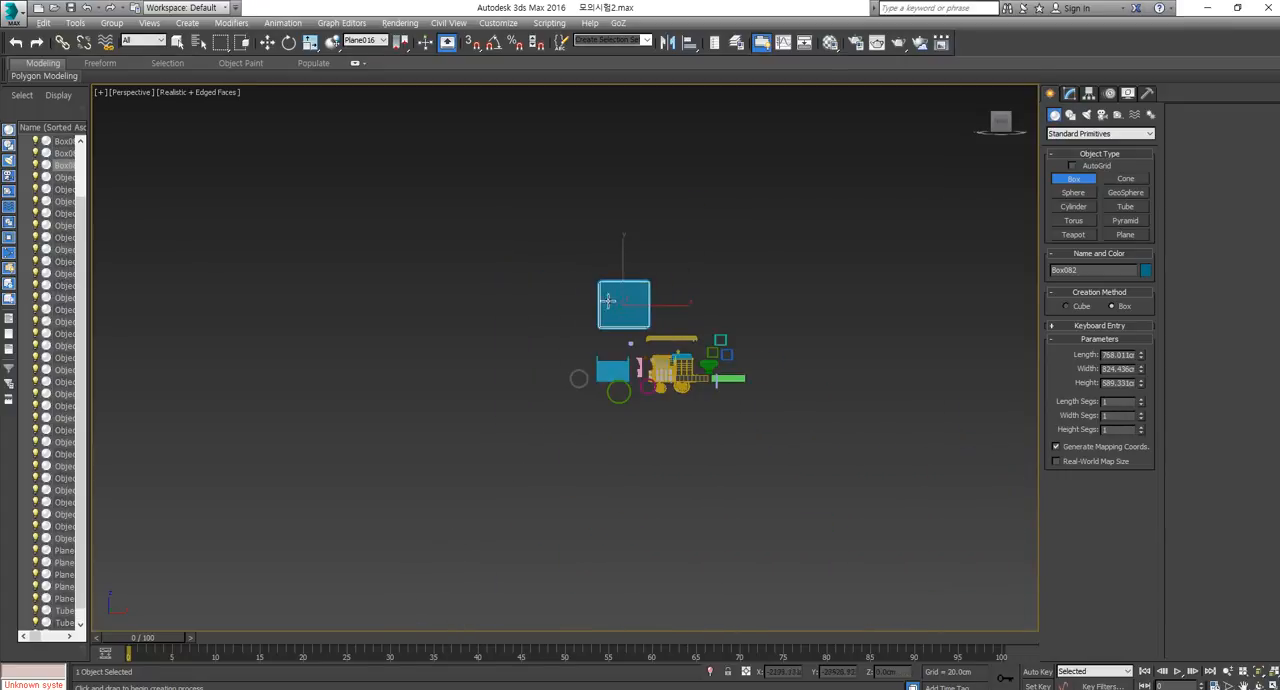
middle_click_drag(608, 301, 635, 305, "alt")
Try to scale the new box uniformly down to about 5 percent, and undo the scaling.
key("w")
scroll(635, 305, "up", 4)
left_click(1073, 95)
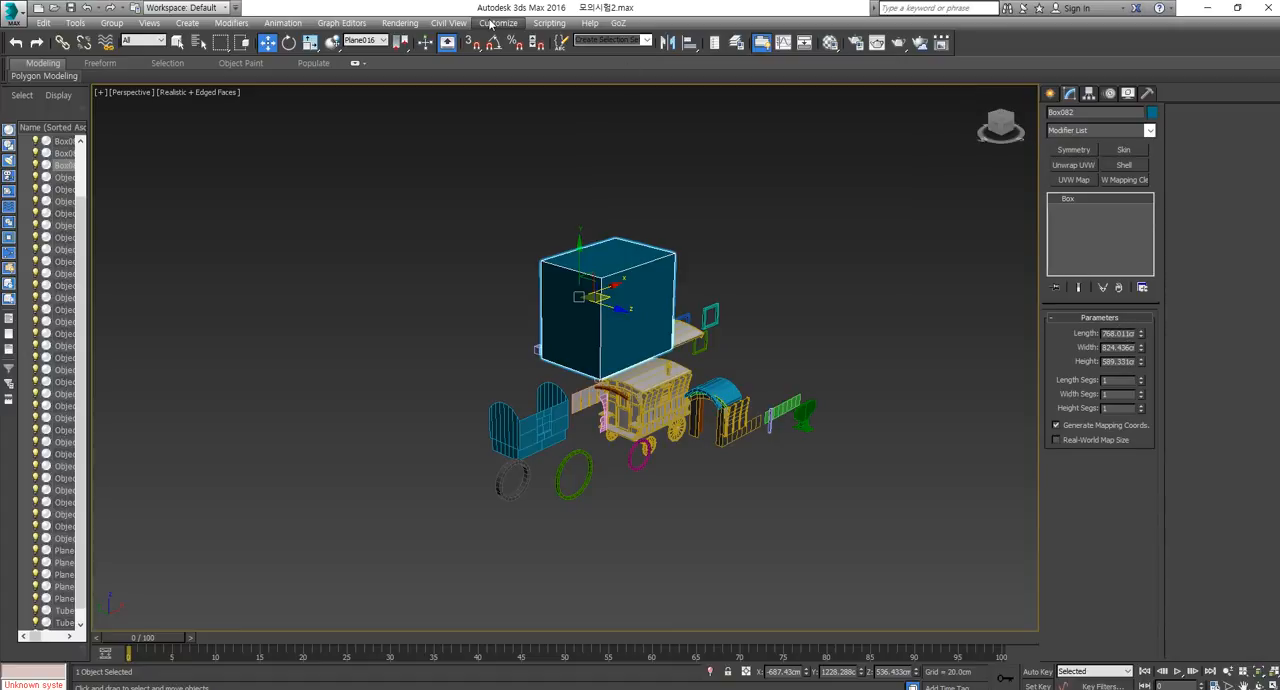
key("r")
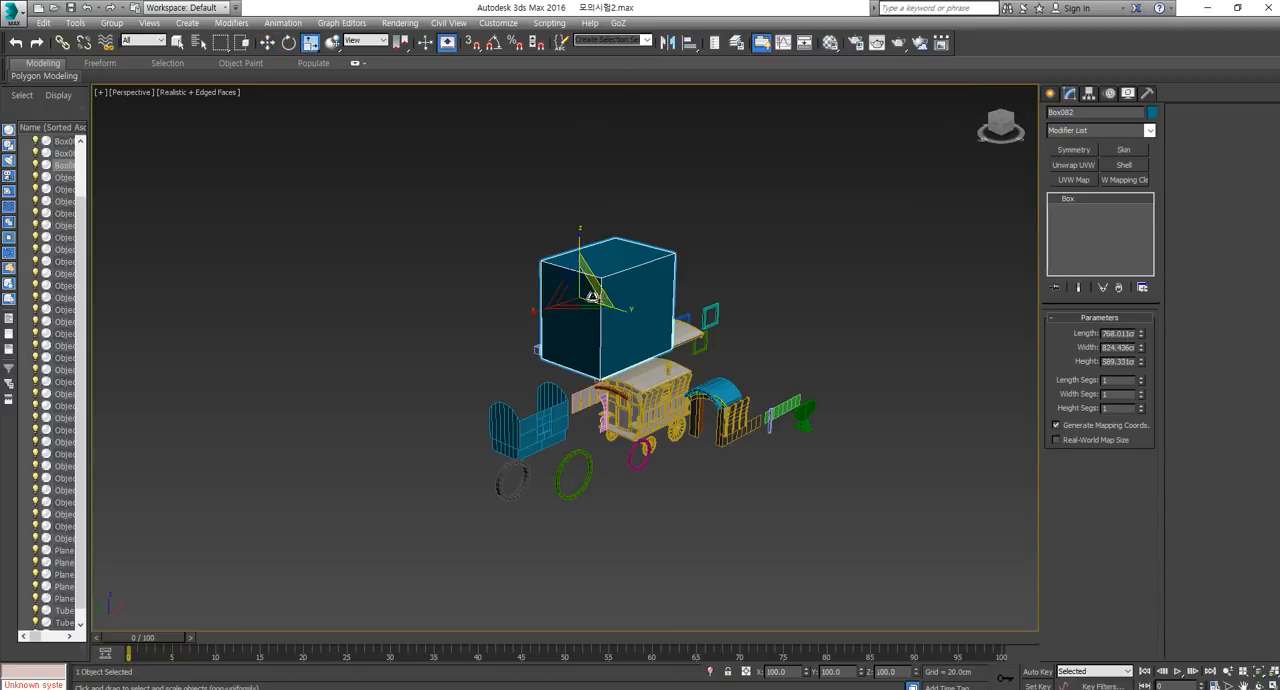
left_click_drag(588, 288, 765, 247)
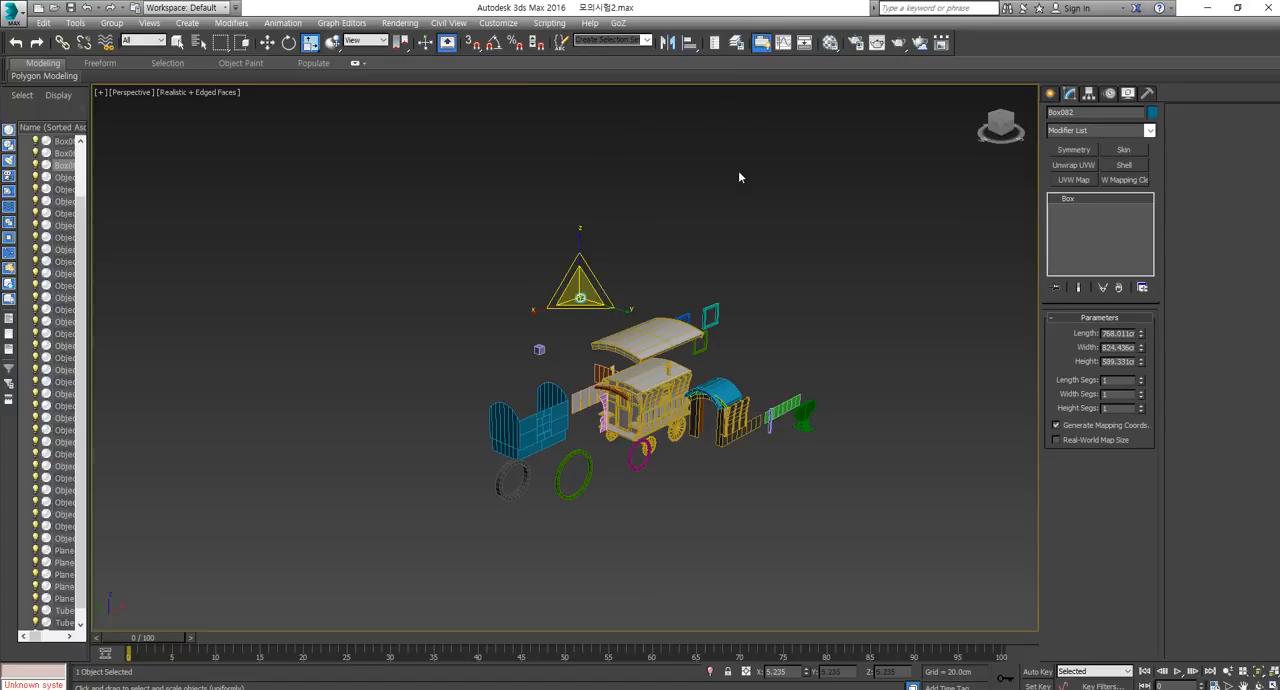
scroll(697, 316, "up", 4)
scroll(697, 316, "up", 3)
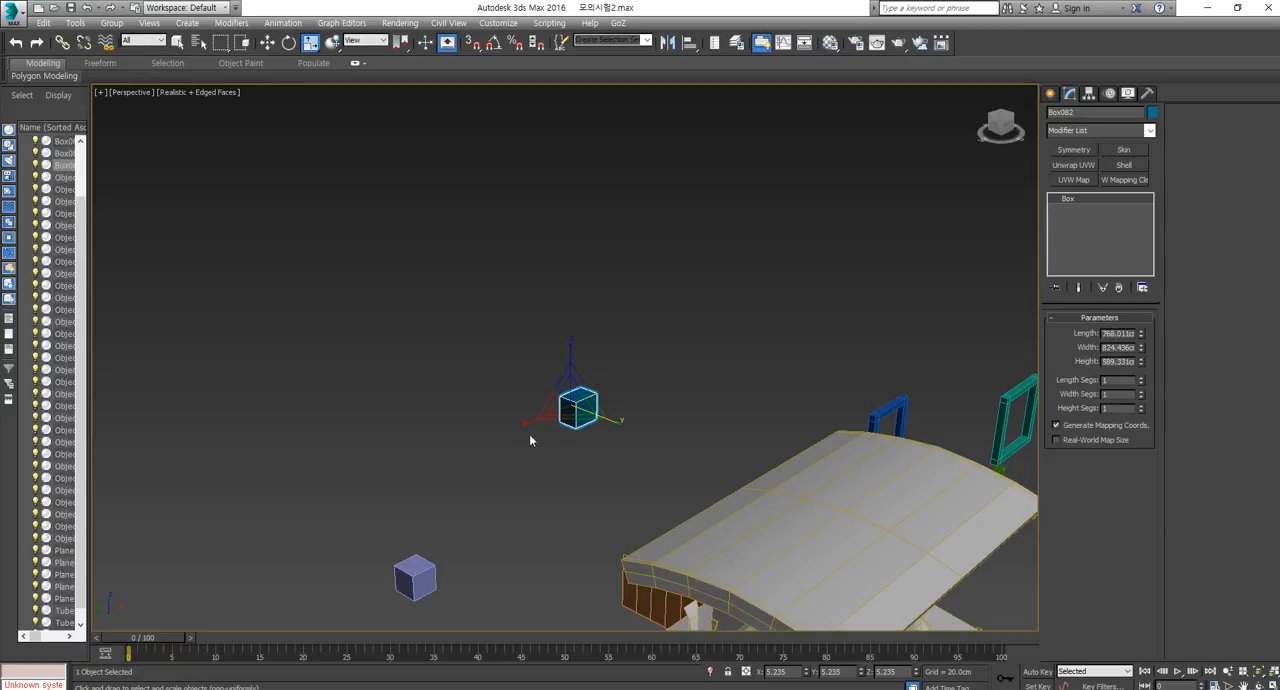
middle_click_drag(583, 418, 619, 366)
key("ctrl+z")
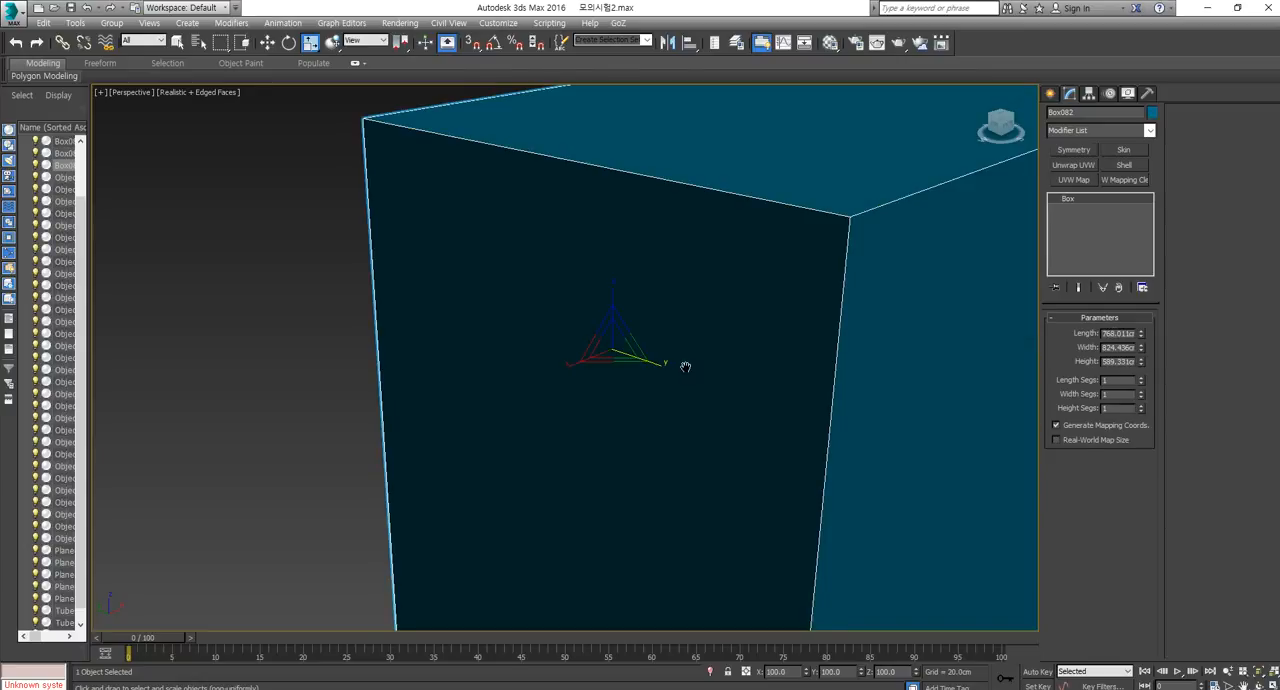
Scale the large box uniformly to about 29 percent and clear the selection.
scroll(685, 367, "down", 6)
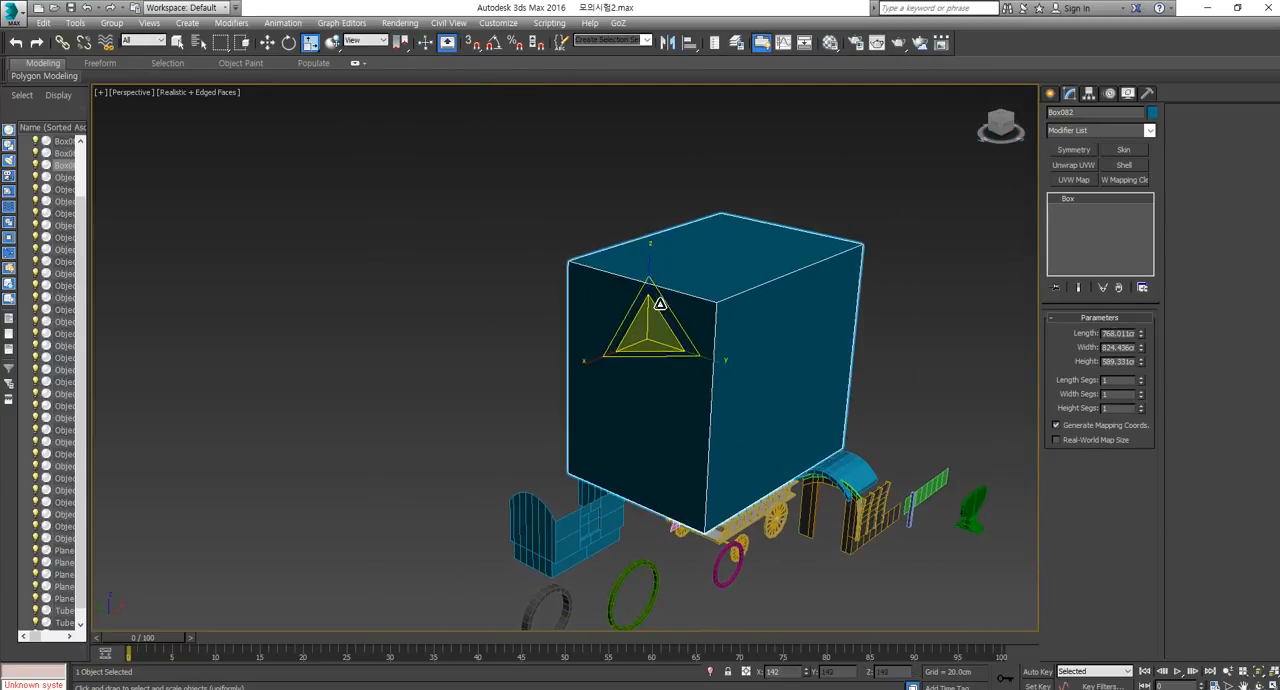
left_click_drag(660, 303, 679, 504)
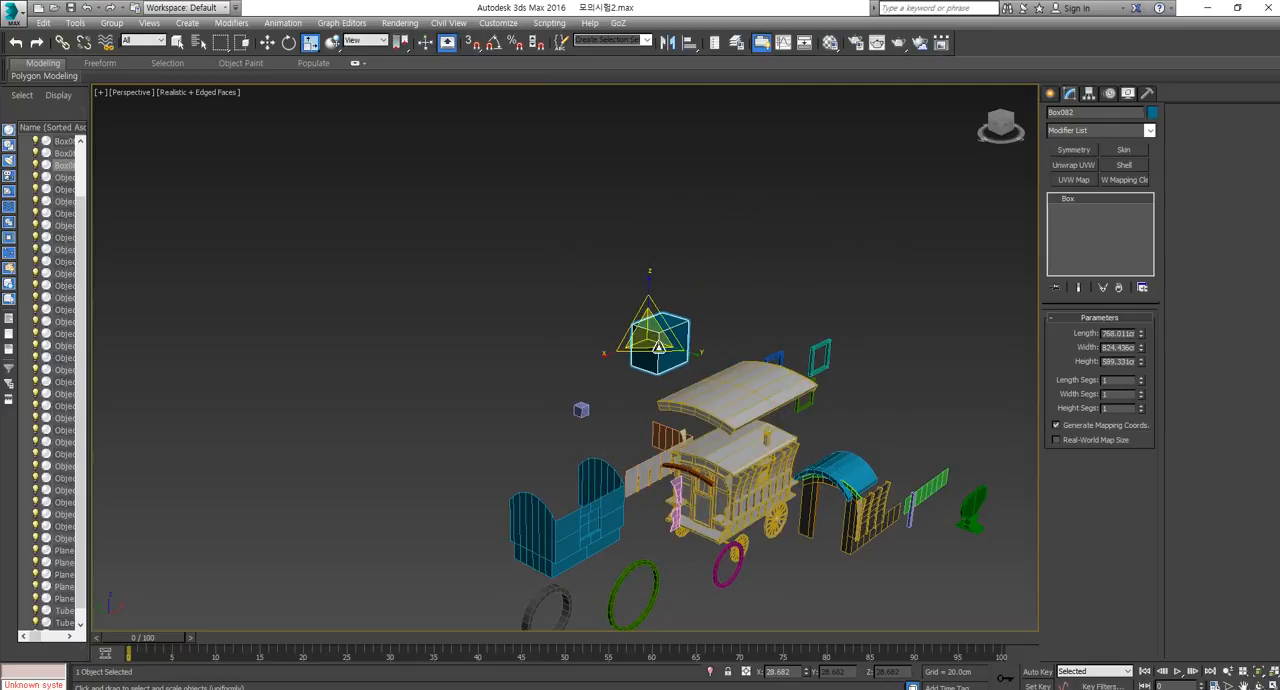
left_click(645, 570)
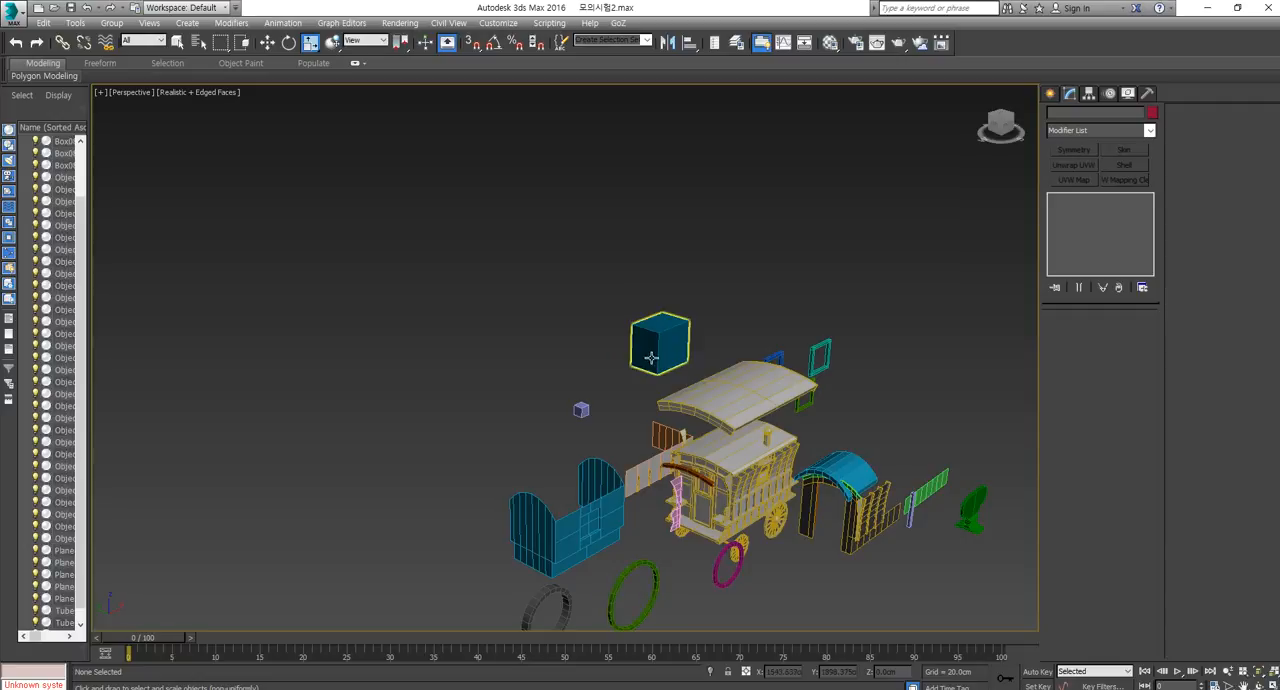
Select the scaled box and place it at the world origin by setting its X, Y and Z positions to 0.
left_click(652, 354)
middle_click_drag(655, 356, 730, 322, "alt")
key("w")
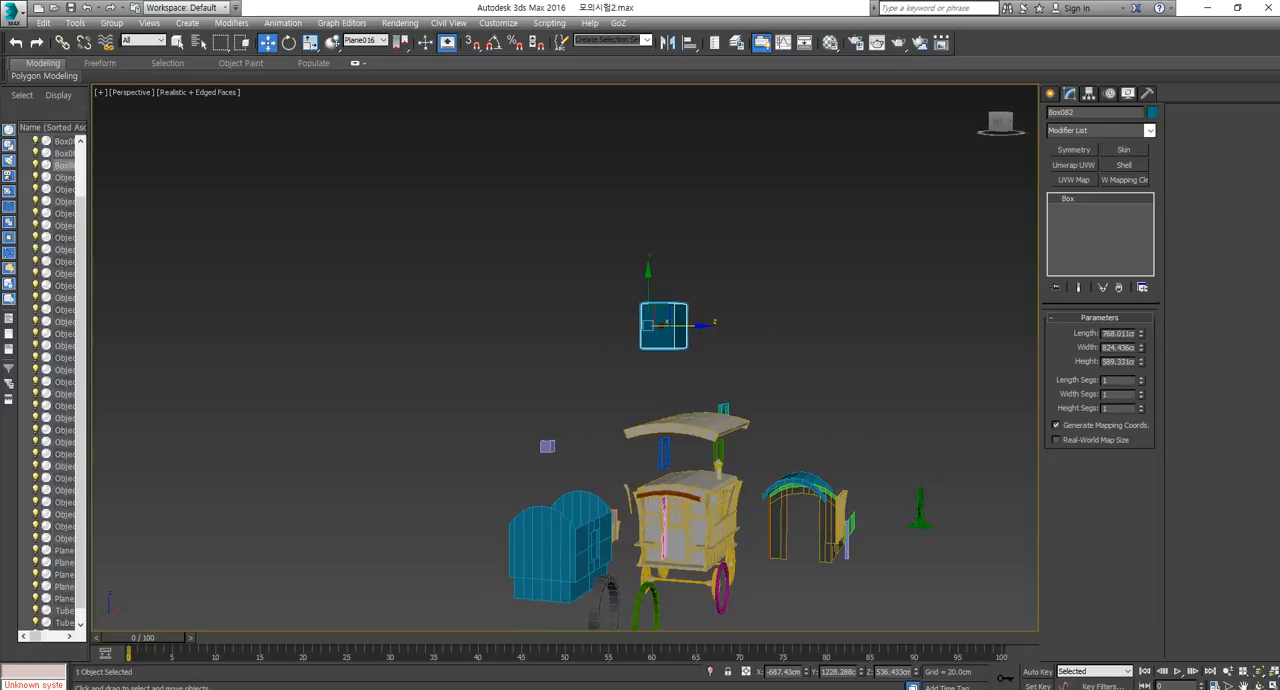
right_click(808, 671)
right_click(915, 671)
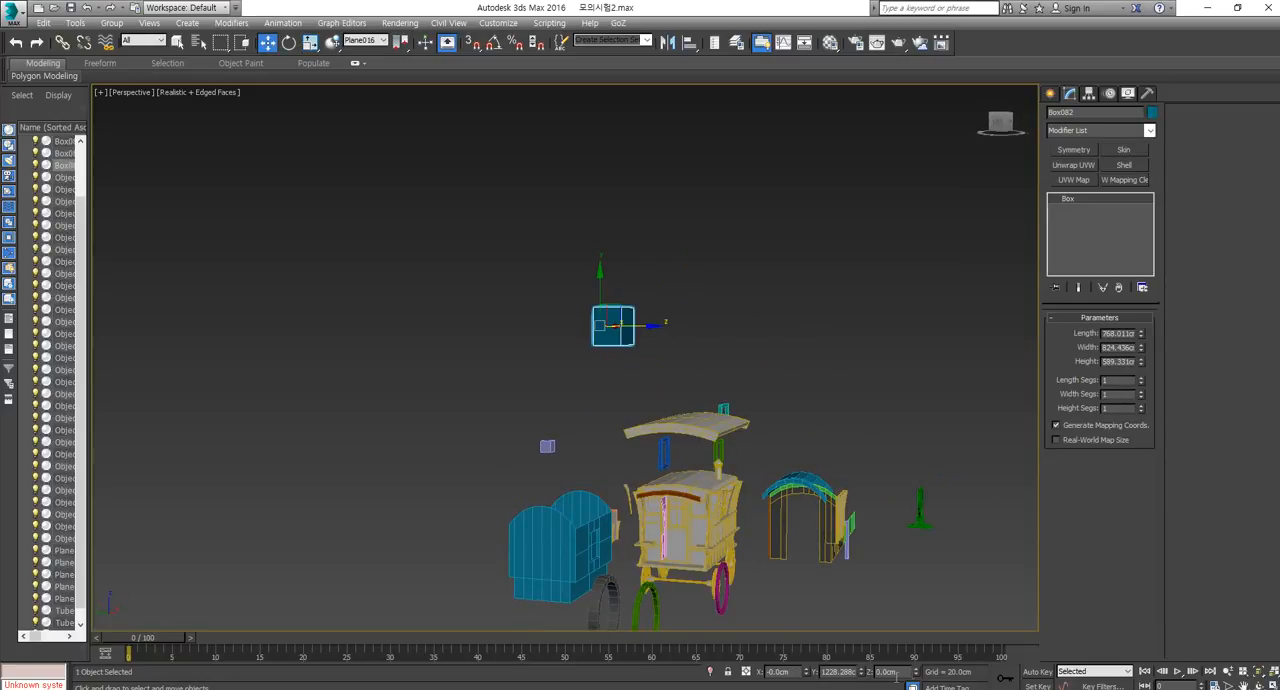
right_click(860, 671)
Hide all objects except the selected box.
middle_click_drag(627, 510, 712, 460)
right_click(712, 434)
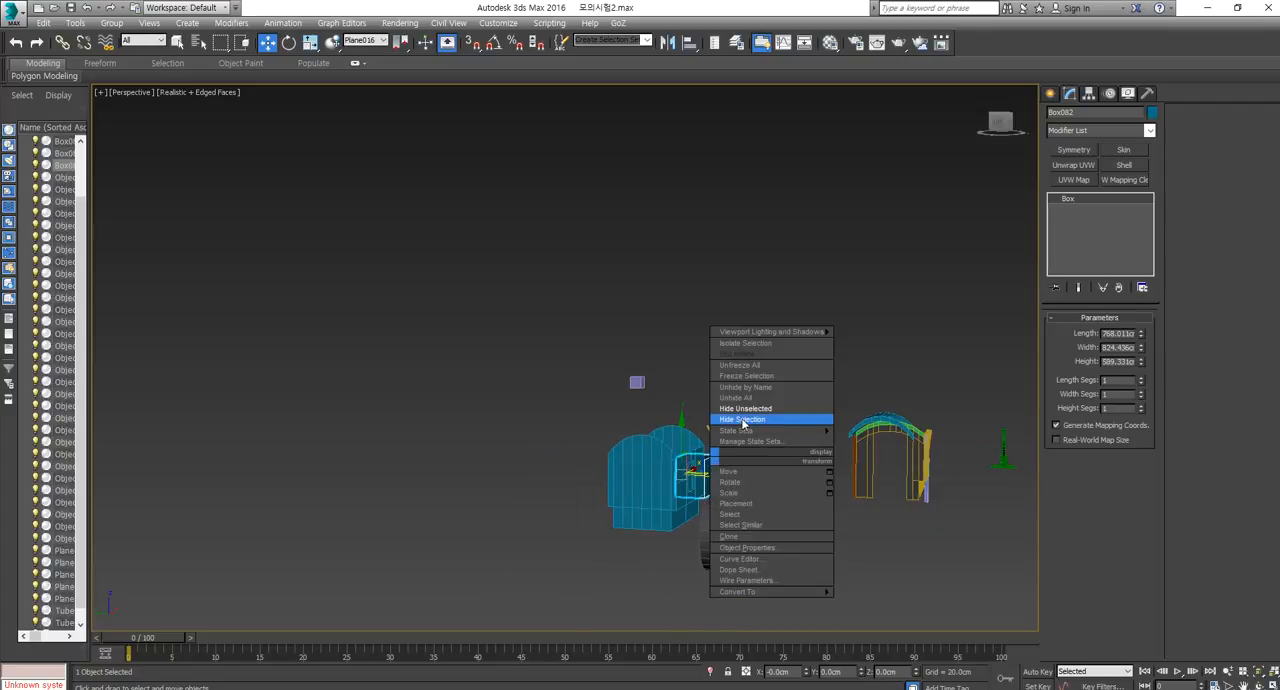
left_click(748, 421)
Center the box's pivot to the object using Affect Pivot Only, and leave pivot editing.
left_click(1090, 93)
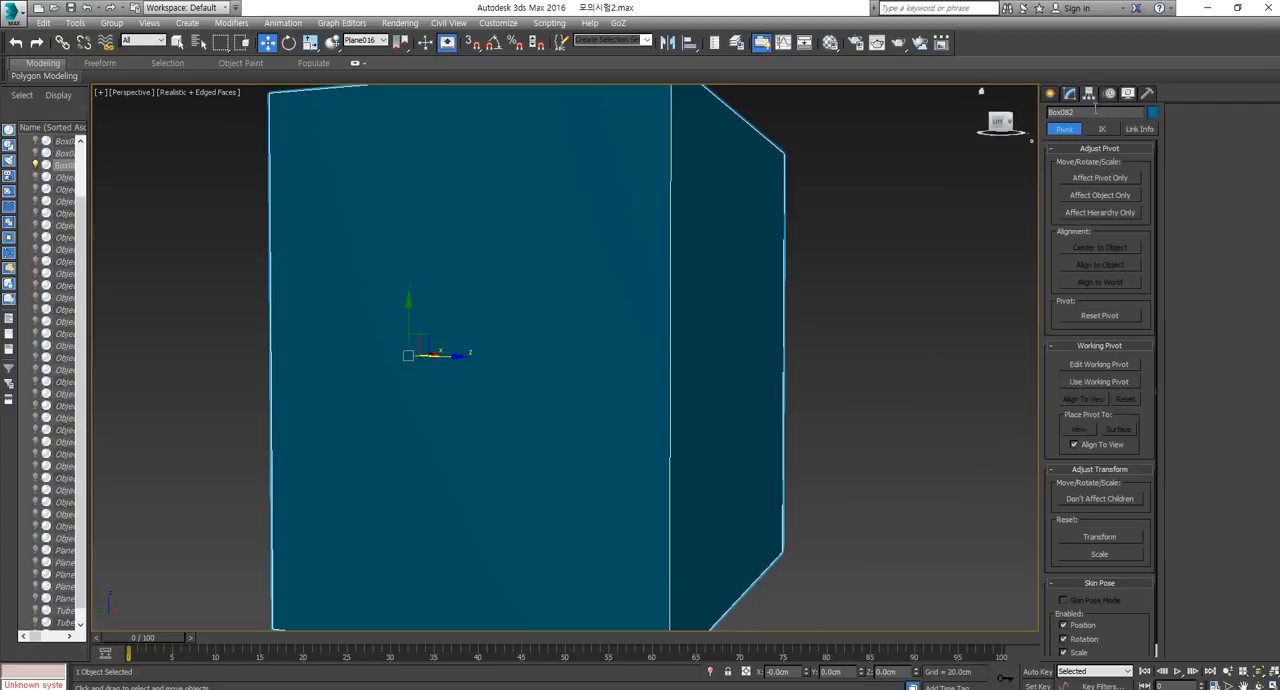
left_click(1100, 178)
left_click(1100, 247)
left_click(1119, 180)
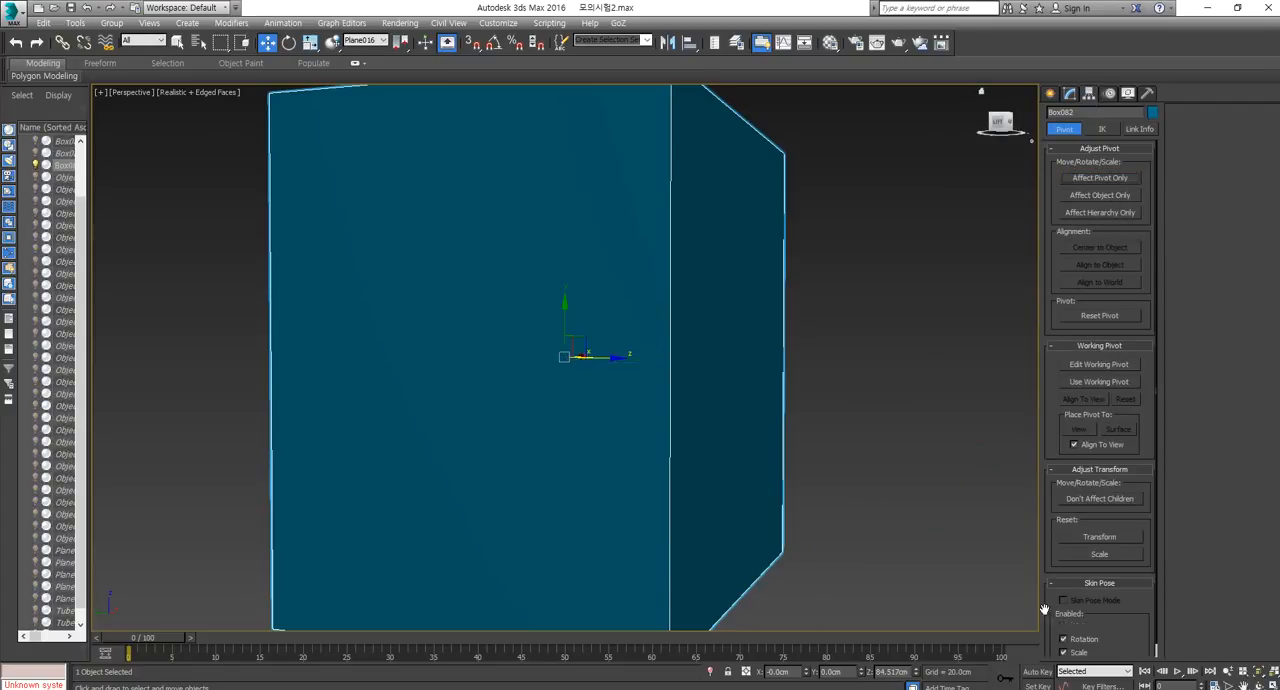
Set the box's Z position to 0 so that its centered pivot sits at the world origin, and inspect its placement.
right_click(913, 671)
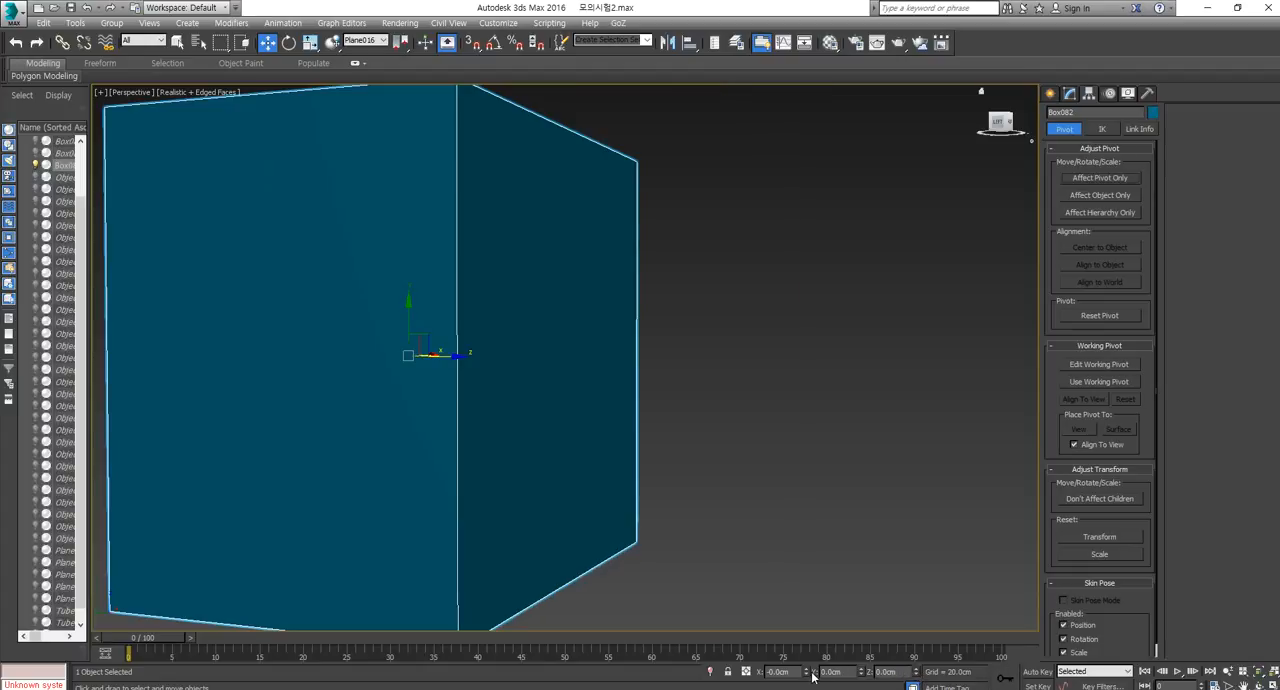
scroll(772, 385, "down", 5)
key("z")
middle_click_drag(608, 343, 663, 374, "alt")
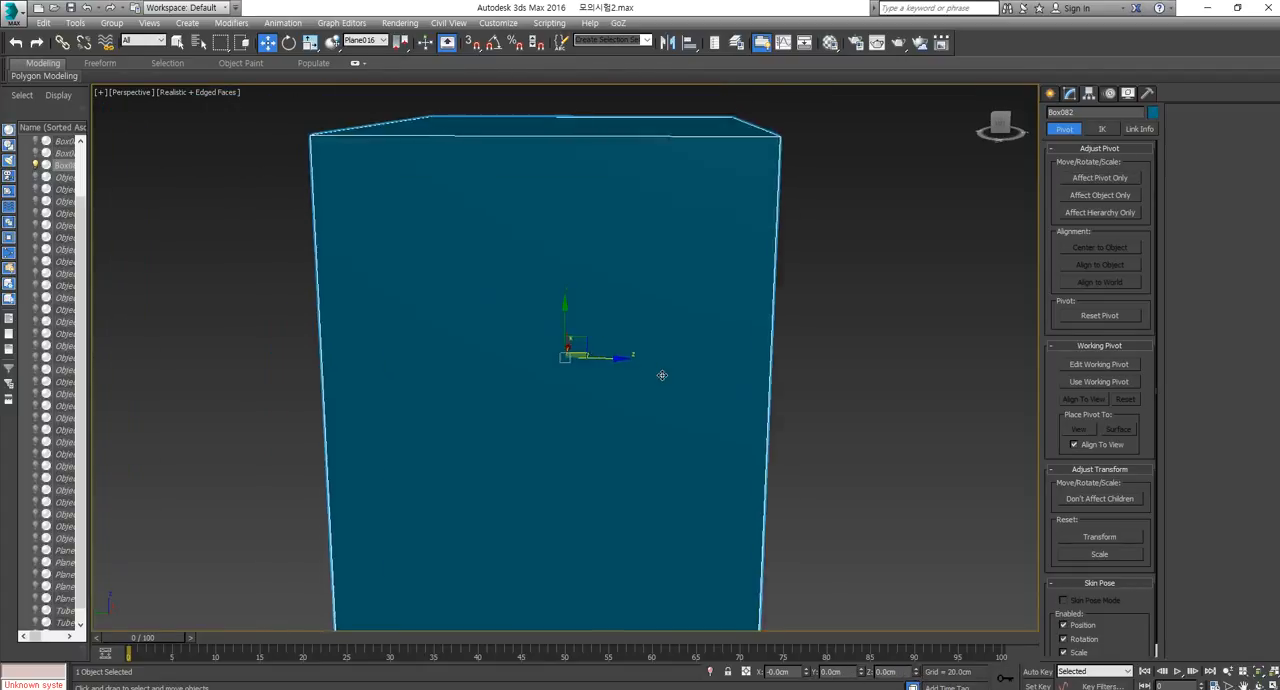
scroll(655, 370, "down", 4)
scroll(818, 483, "down", 3)
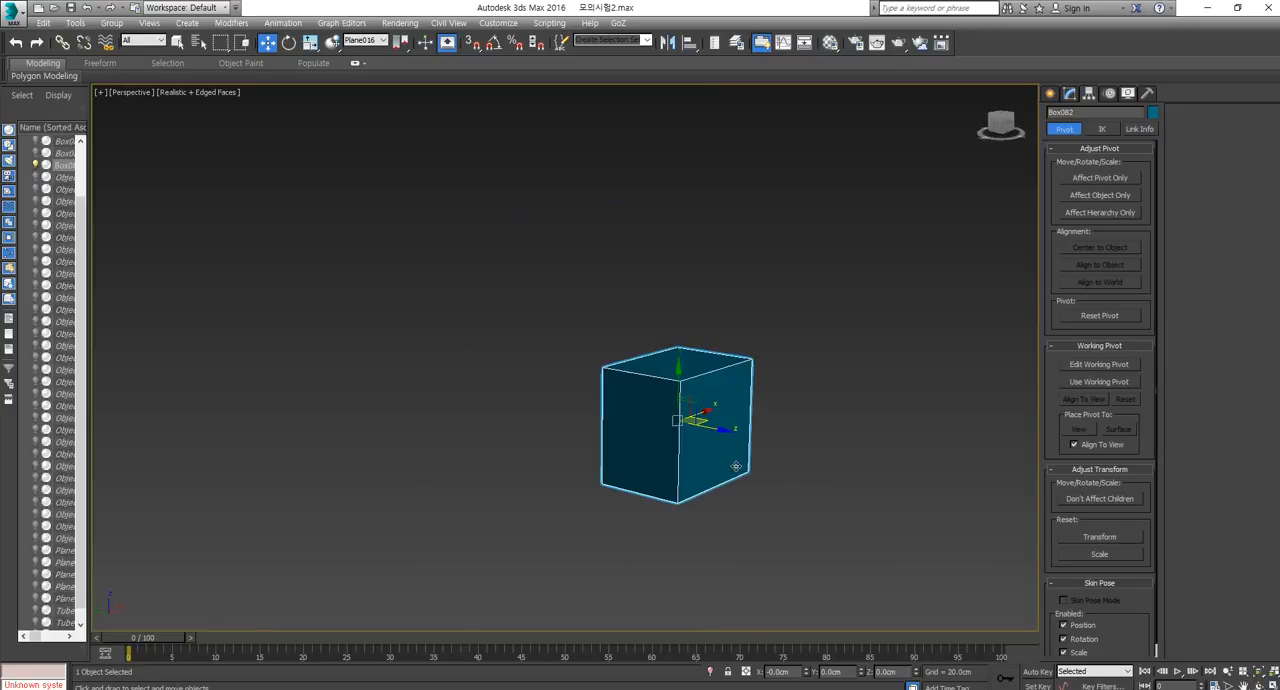
Unhide all objects and delete the box at the origin.
right_click(843, 498)
left_click(872, 447)
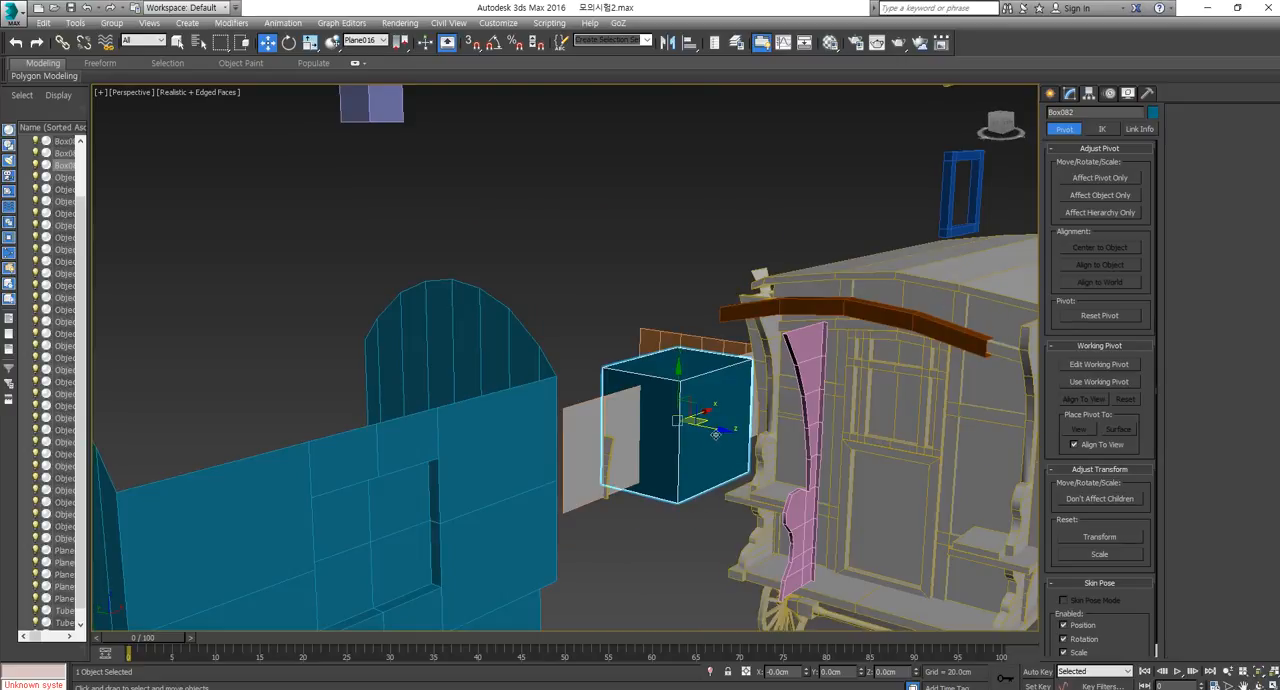
key("Delete")
scroll(730, 415, "down", 8)
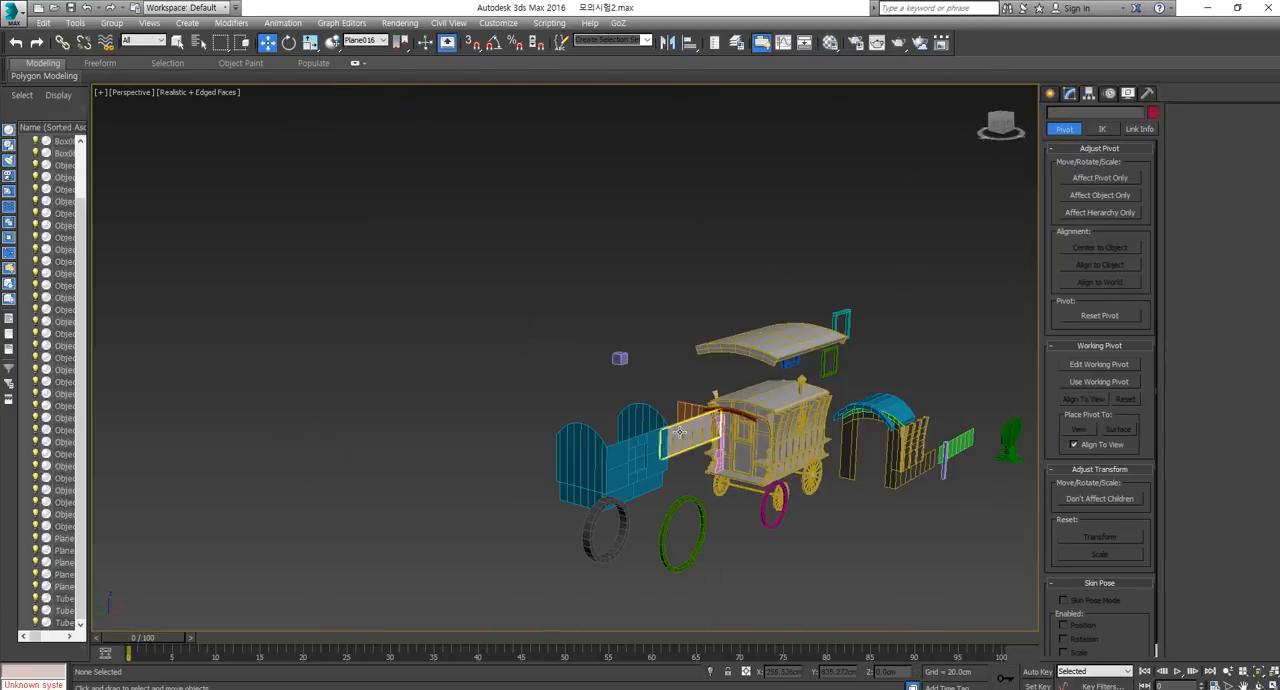
Select the small lavender cube floating above the blue body shell.
scroll(741, 401, "up", 5)
scroll(741, 401, "down", 4)
scroll(741, 401, "up", 1)
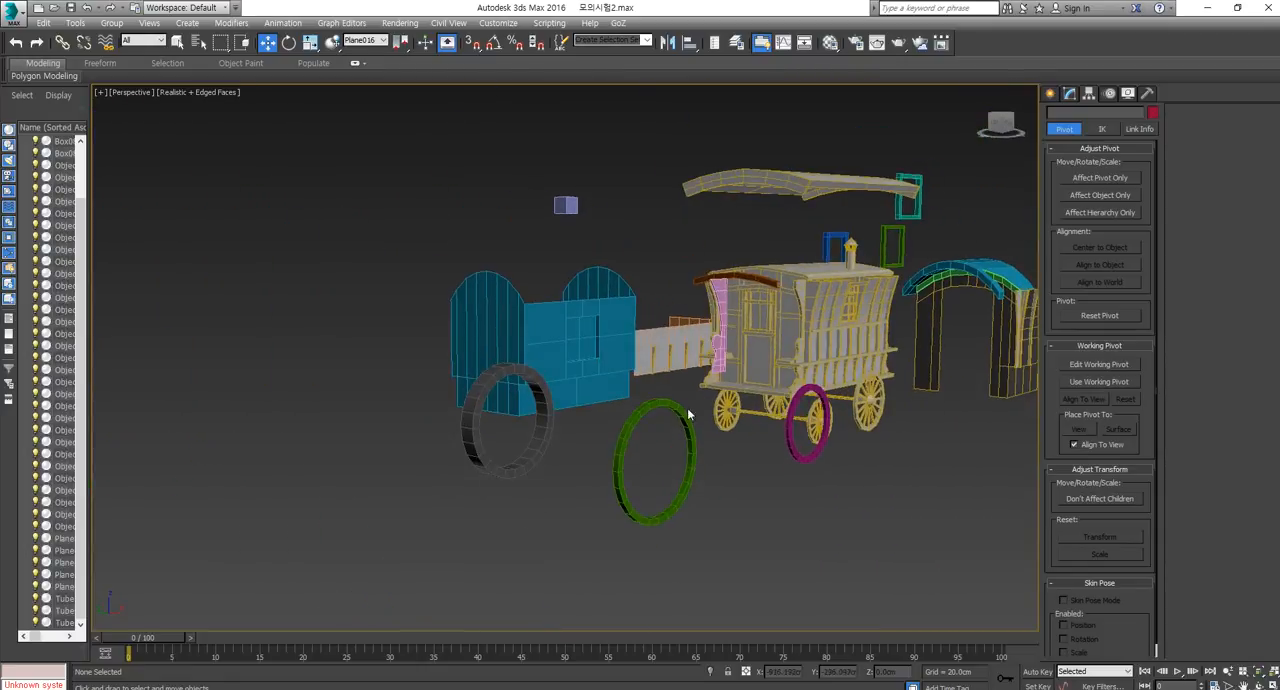
left_click(672, 406)
middle_click_drag(985, 340, 930, 364)
left_click(408, 229)
middle_click_drag(493, 283, 559, 300, "alt")
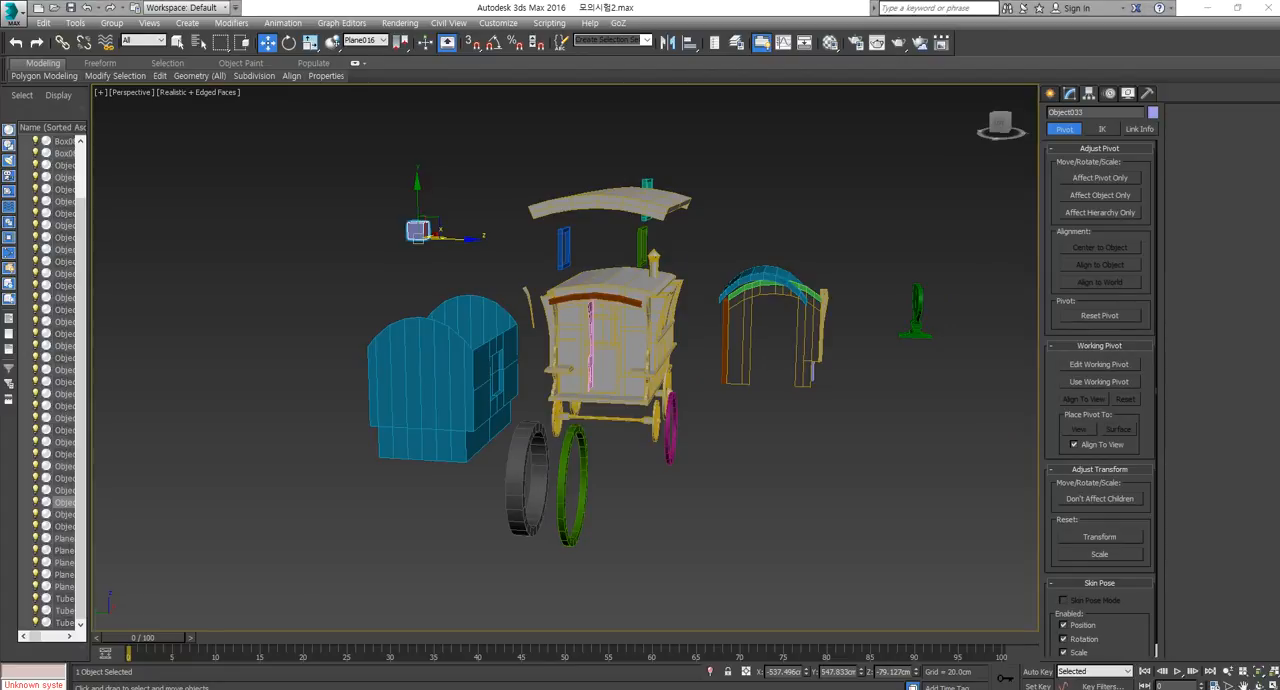
Review the 2014 car and 2013 catapult layouts in the exam PDFs in Acrobat Reader, and return to 3ds Max.
key("alt+Tab")
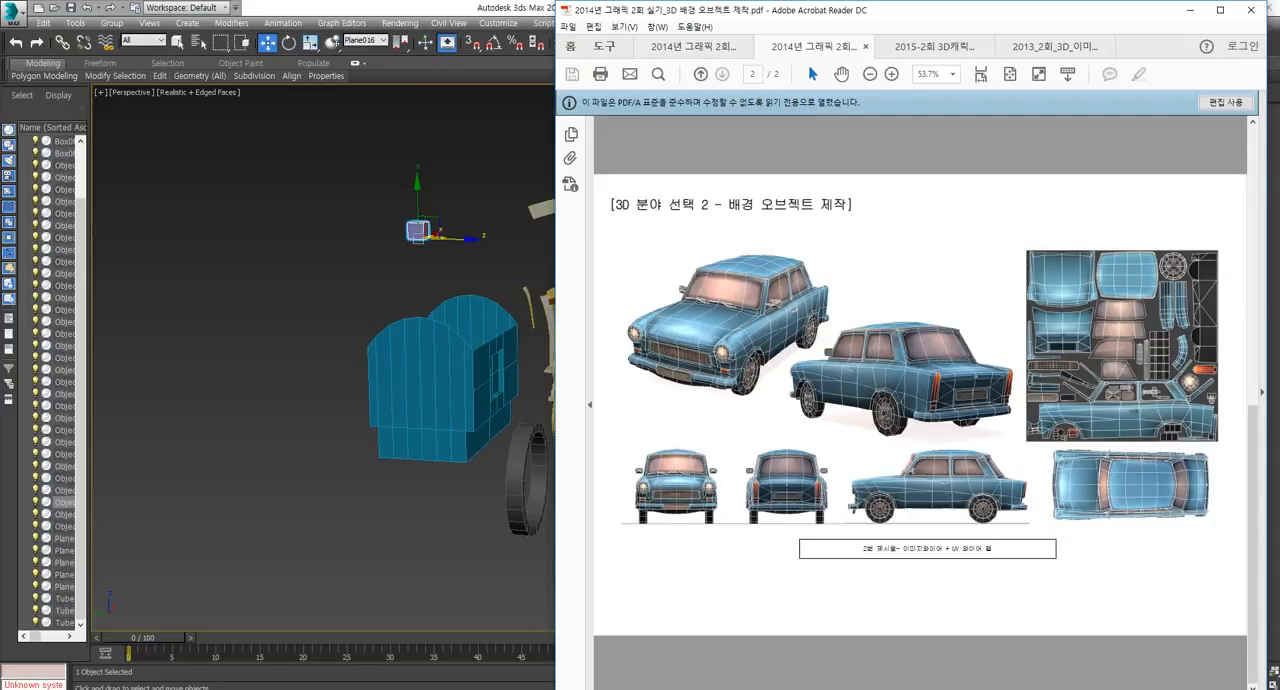
key("alt+Tab")
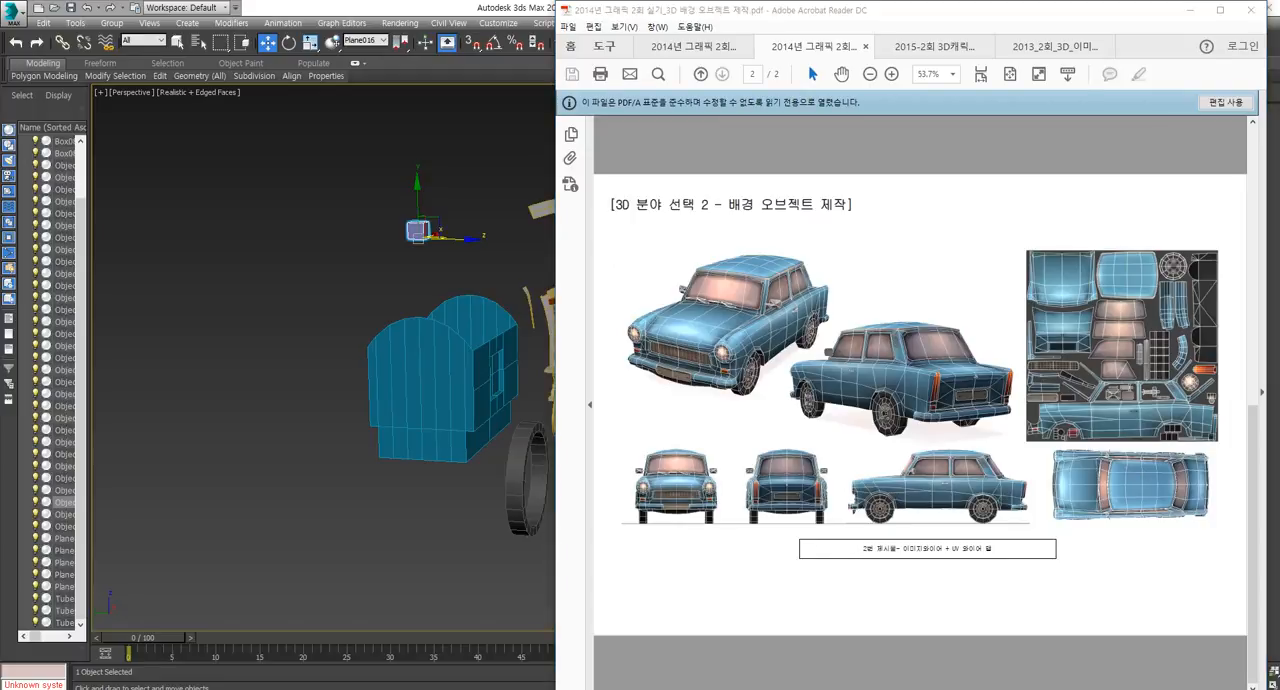
key("alt+Tab")
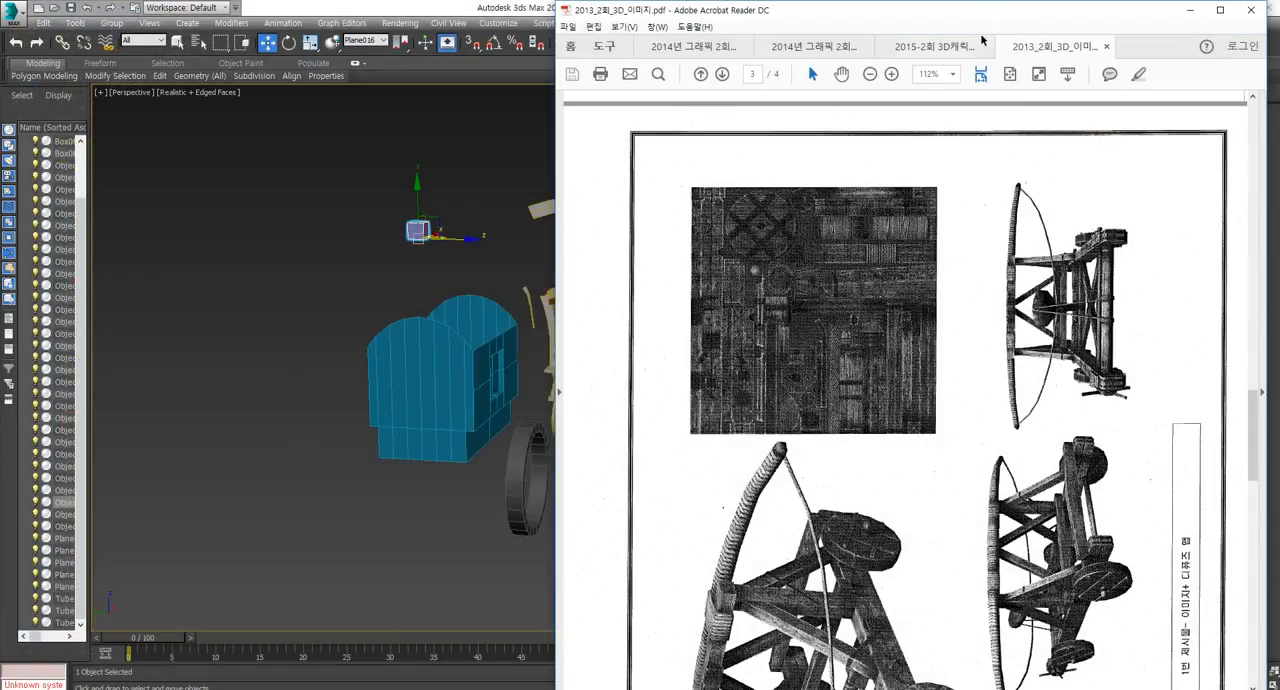
left_click(1199, 12)
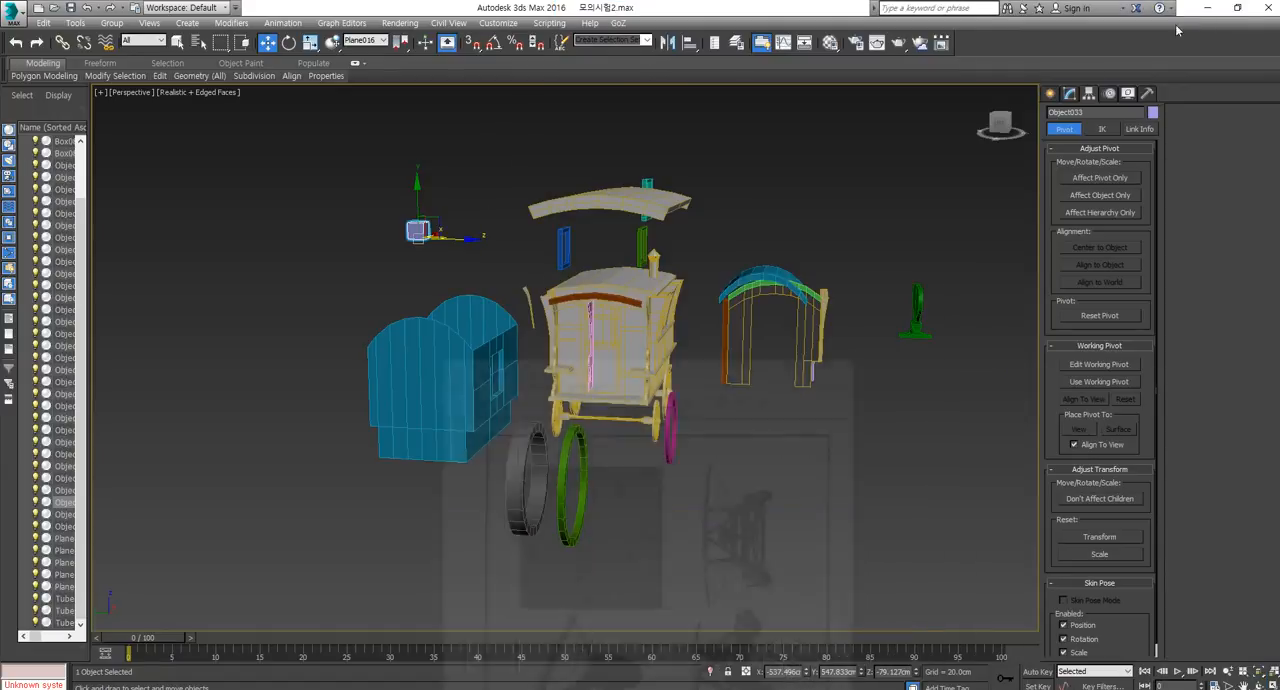
Convert the small lavender cube to Editable Poly and inspect it from another angle.
middle_click_drag(455, 368, 480, 346, "alt")
middle_click_drag(478, 290, 534, 337)
scroll(534, 337, "up", 6)
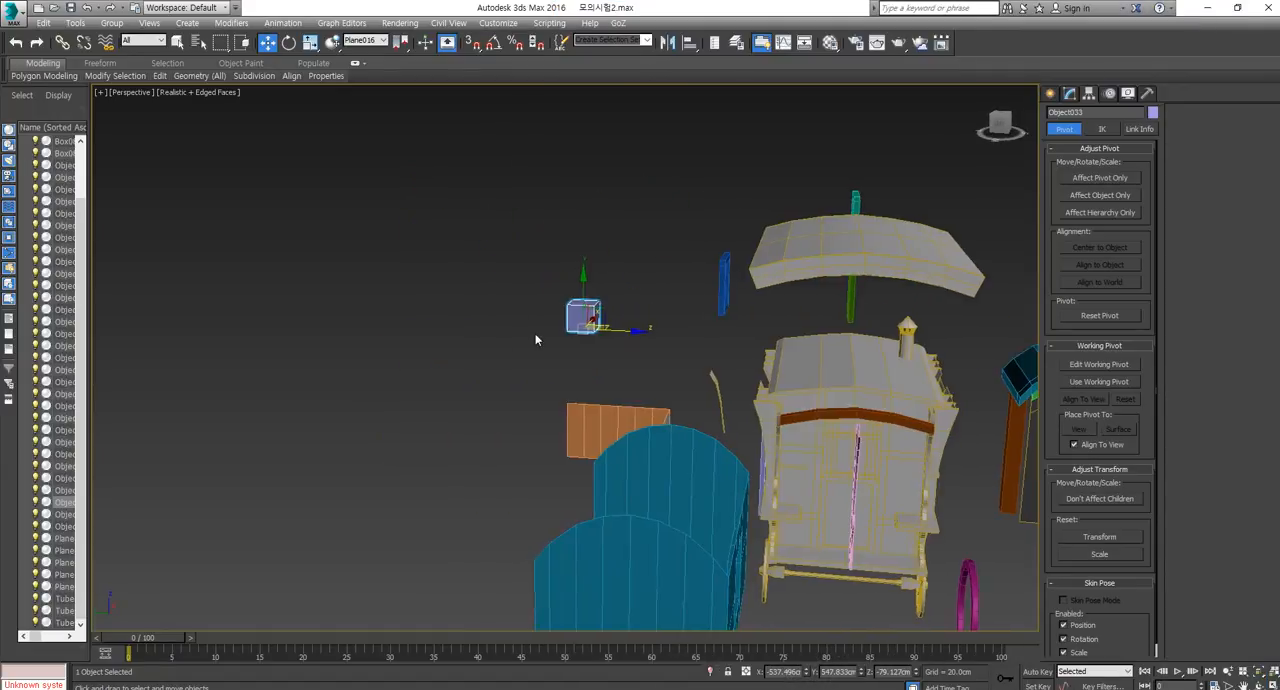
right_click(687, 279)
mouse_move(738, 421)
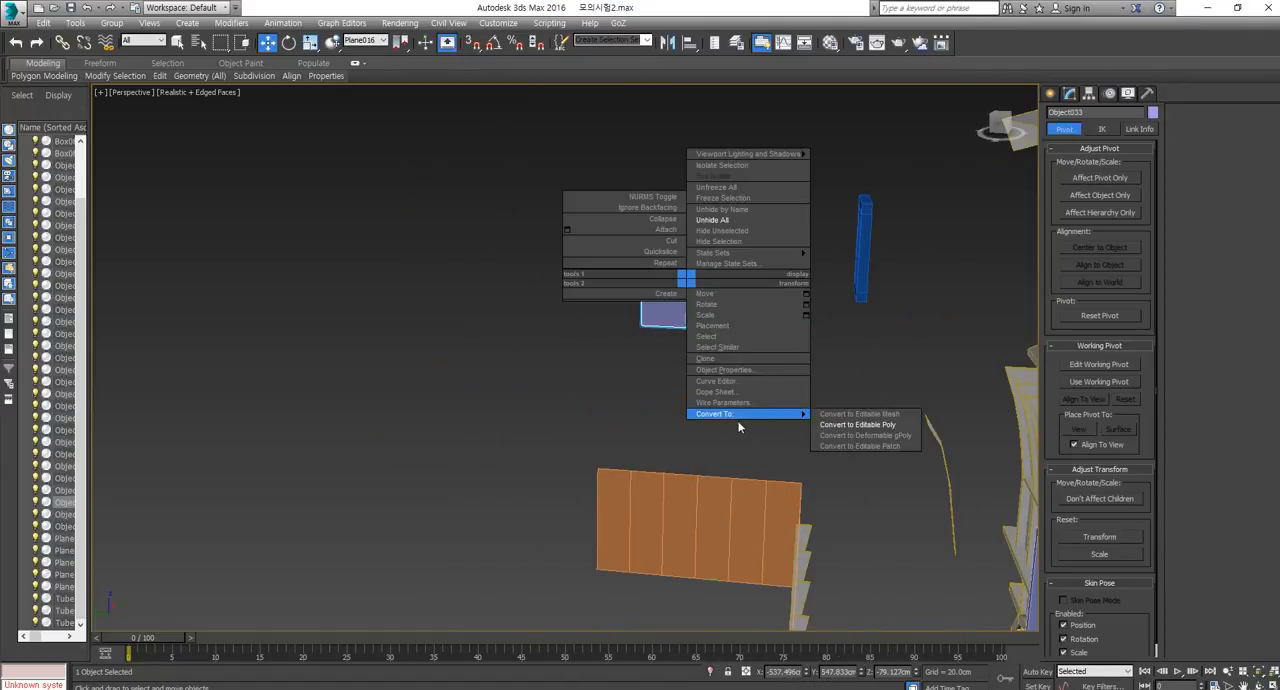
left_click(854, 426)
key("ctrl+alt+z")
middle_click_drag(556, 297, 526, 281, "alt")
scroll(526, 281, "up", 4)
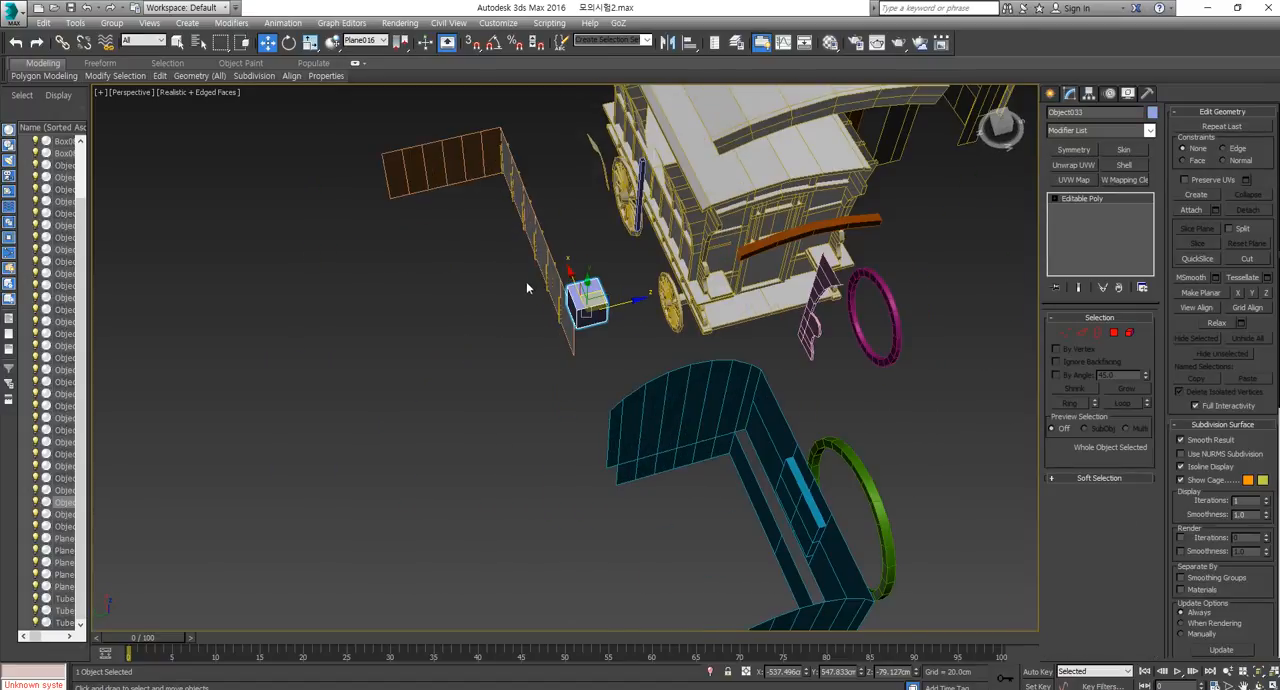
In the Front view, create a box about 306 cm long, 301 cm wide and 133 cm high in the empty space beyond the caravan parts.
left_click(1050, 94)
left_click(1077, 181)
key("f")
scroll(717, 408, "up", 3)
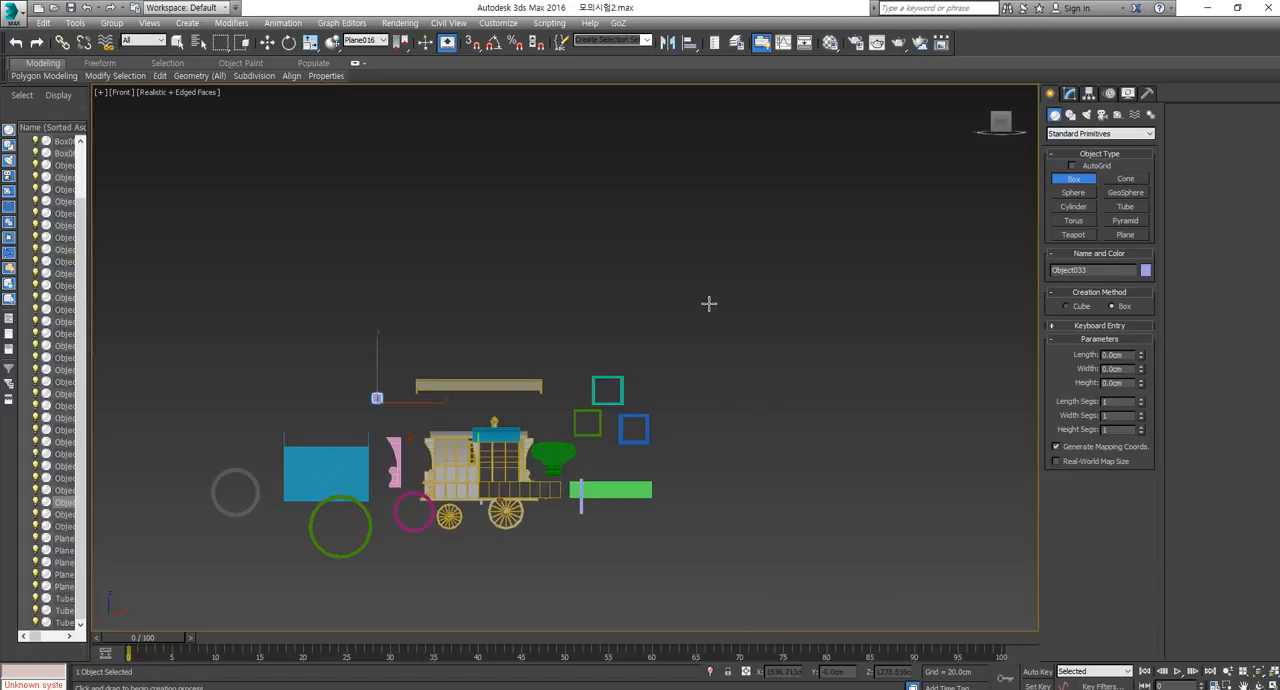
left_click_drag(707, 300, 755, 347)
left_click(756, 327)
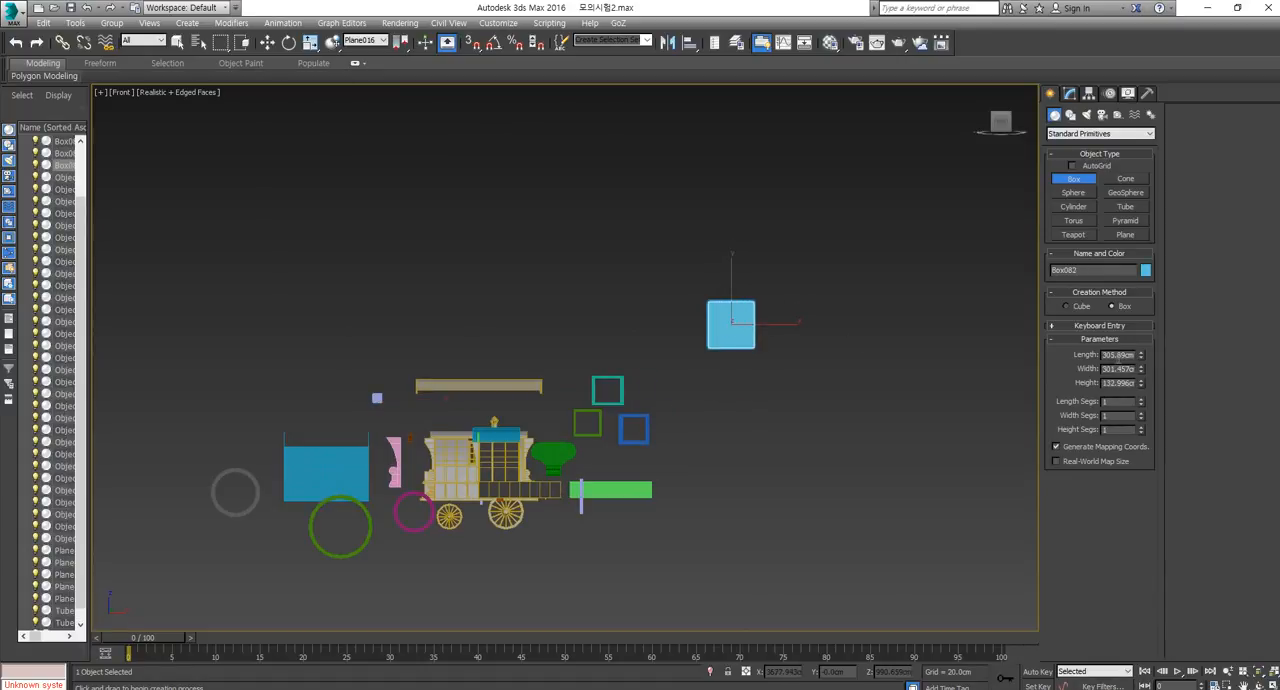
Set the new box's length, width and height to 200 cm each and switch to the Move tool.
double_click(1117, 355)
type("200")
key("Tab")
type("200")
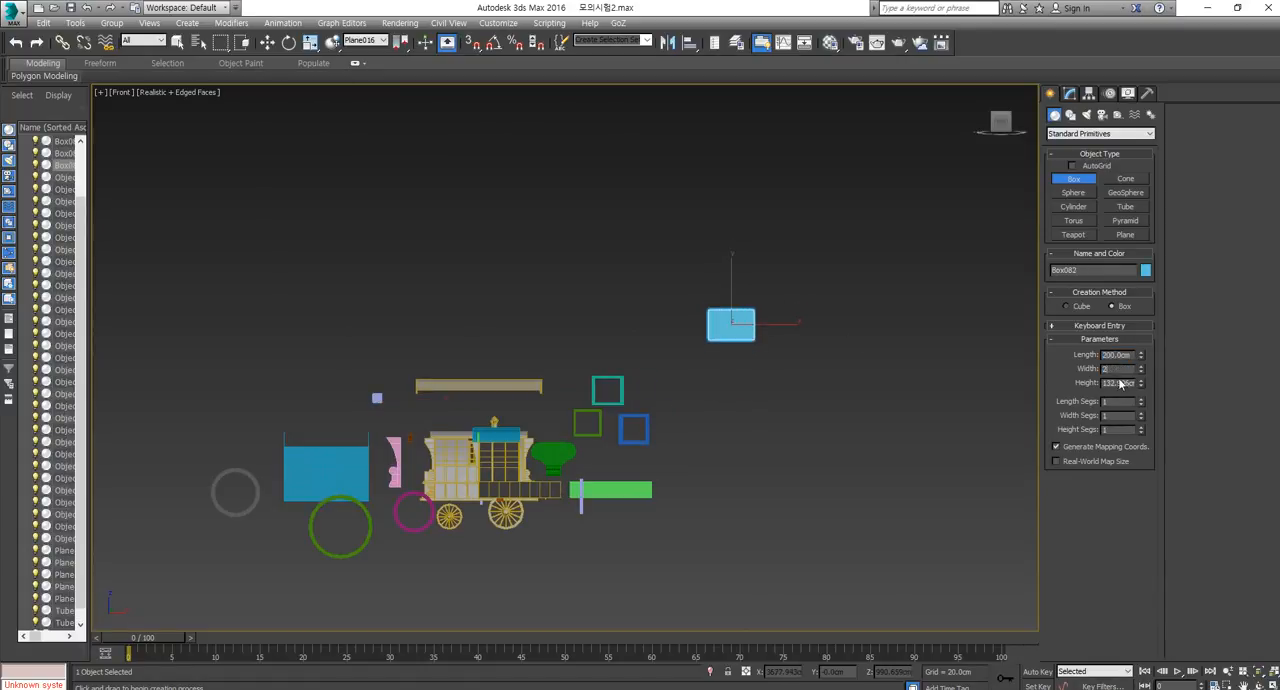
key("Tab")
type("20w")
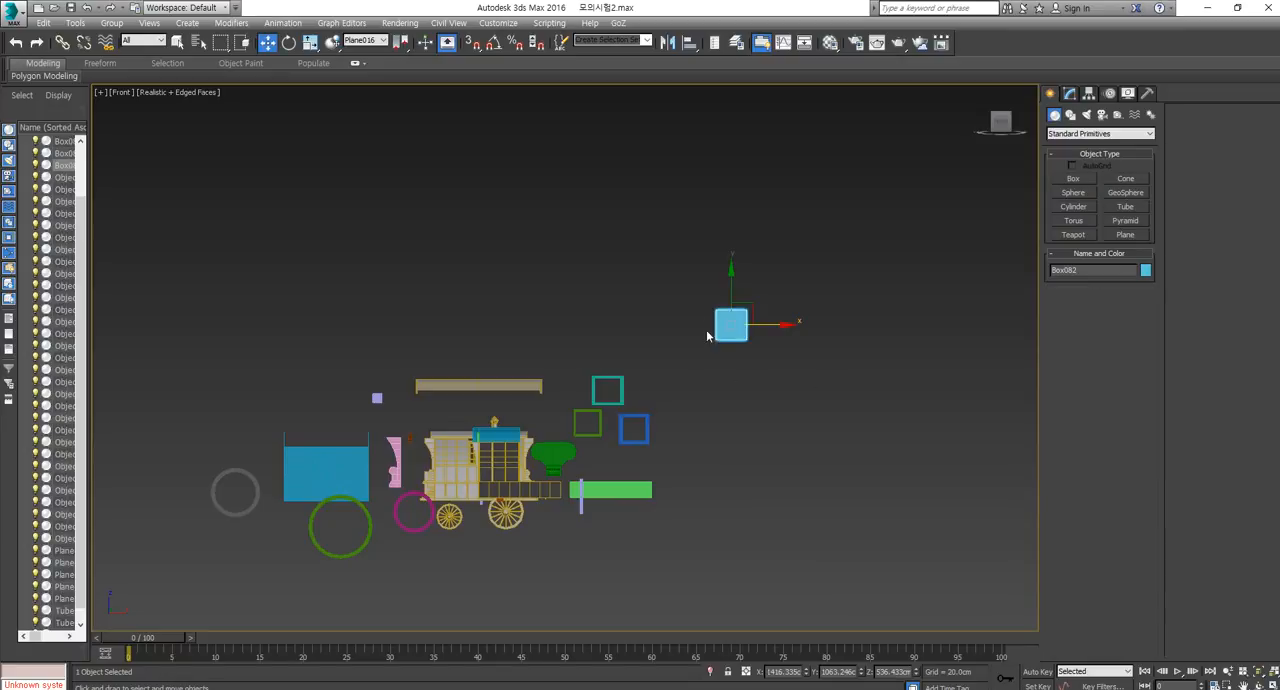
Convert the new box to Editable Poly and hide all unselected objects in the Perspective view.
right_click(724, 334)
mouse_move(805, 470)
left_click(900, 481)
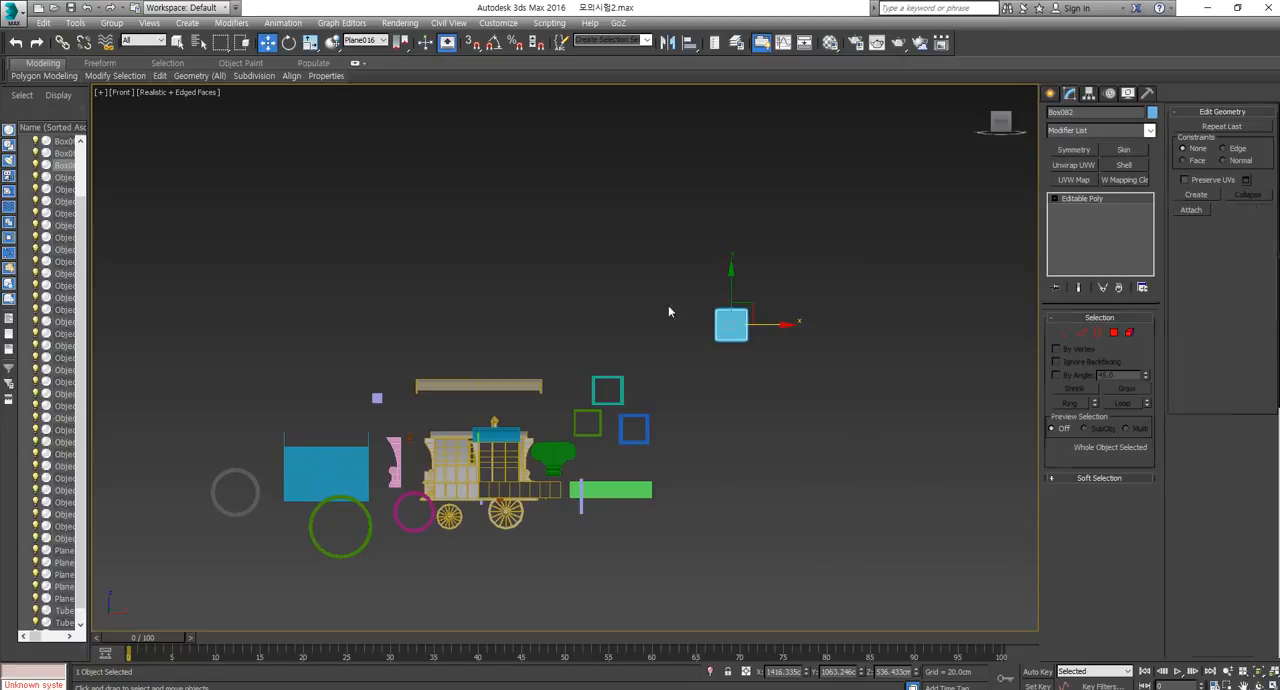
key("p")
right_click(752, 345)
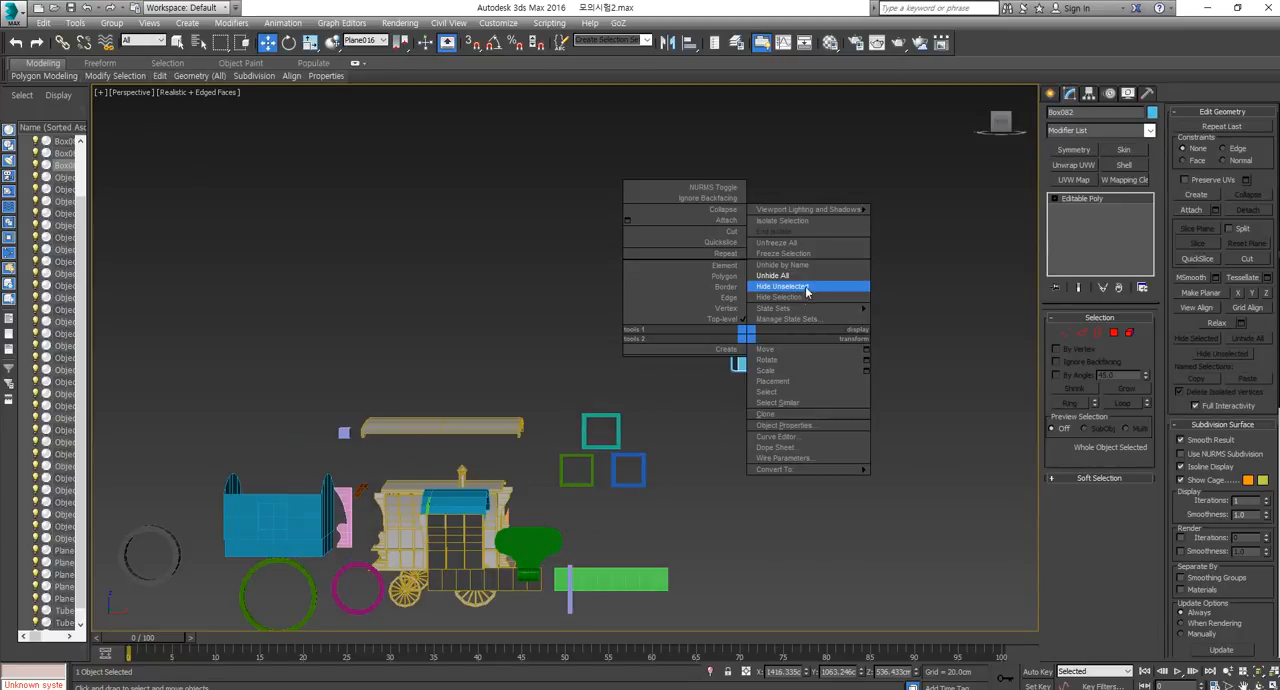
left_click(808, 289)
scroll(756, 367, "down", 5)
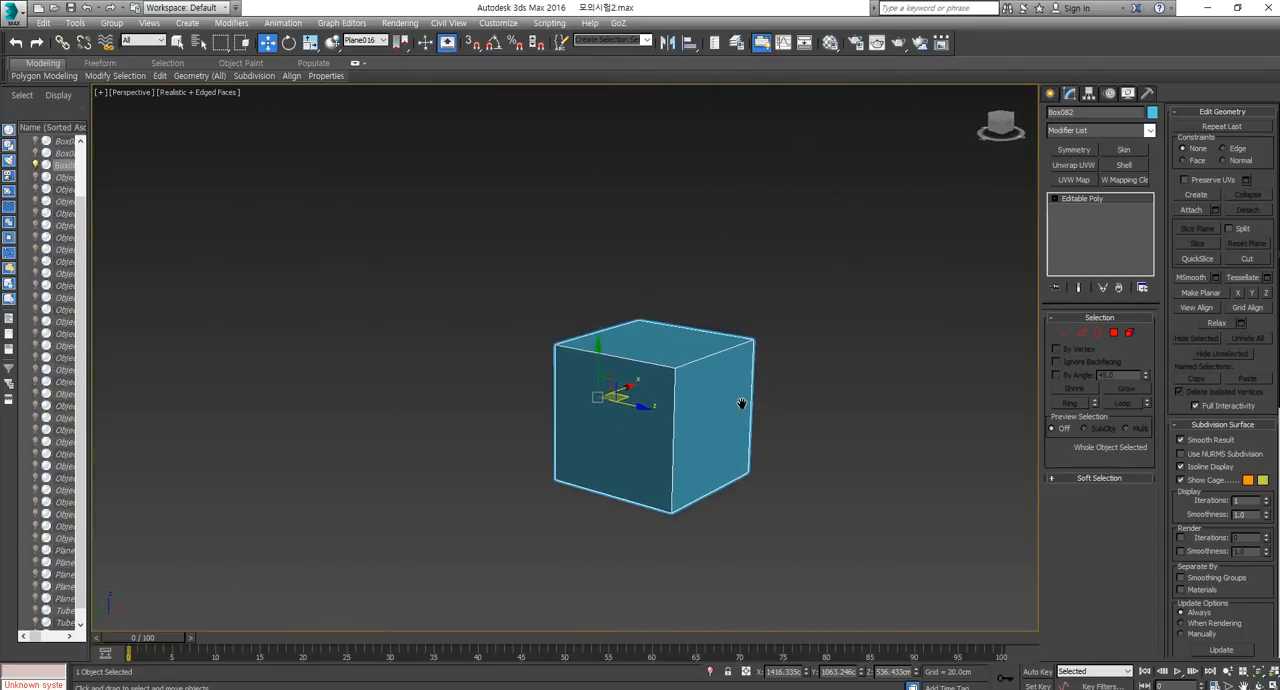
Apply an Unwrap UVW modifier to the box and open its UV editor in polygon selection mode.
left_click(1073, 165)
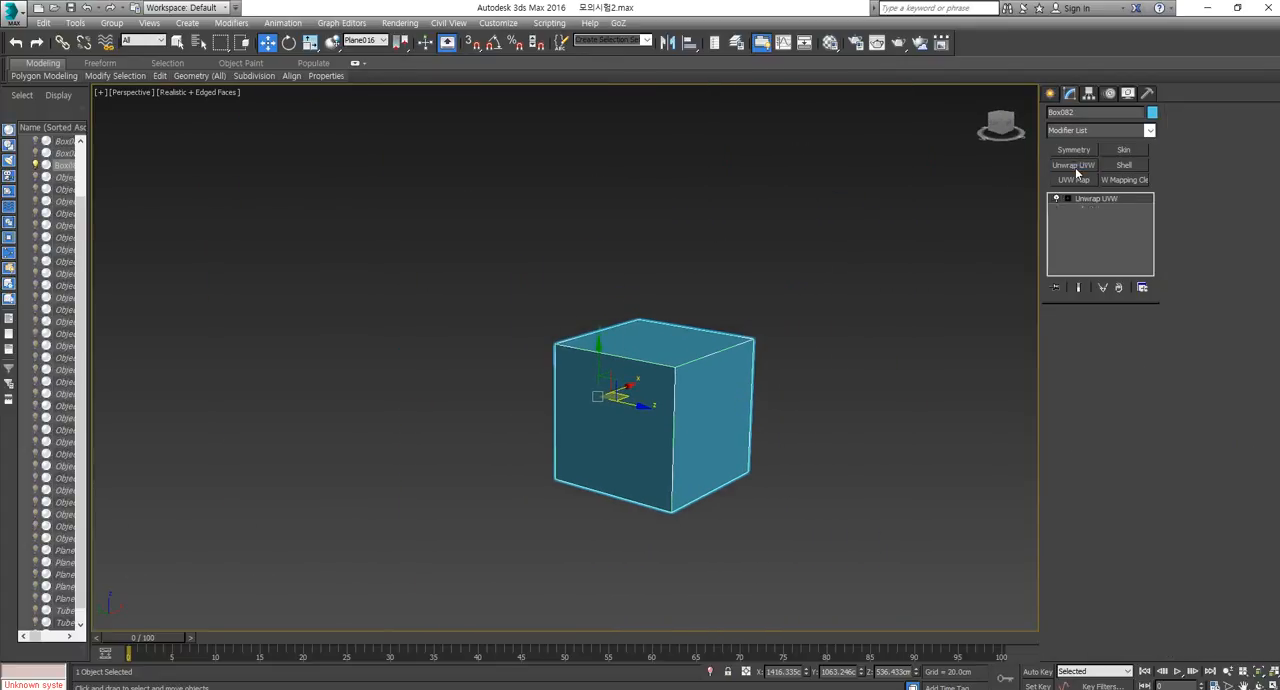
left_click(1100, 473)
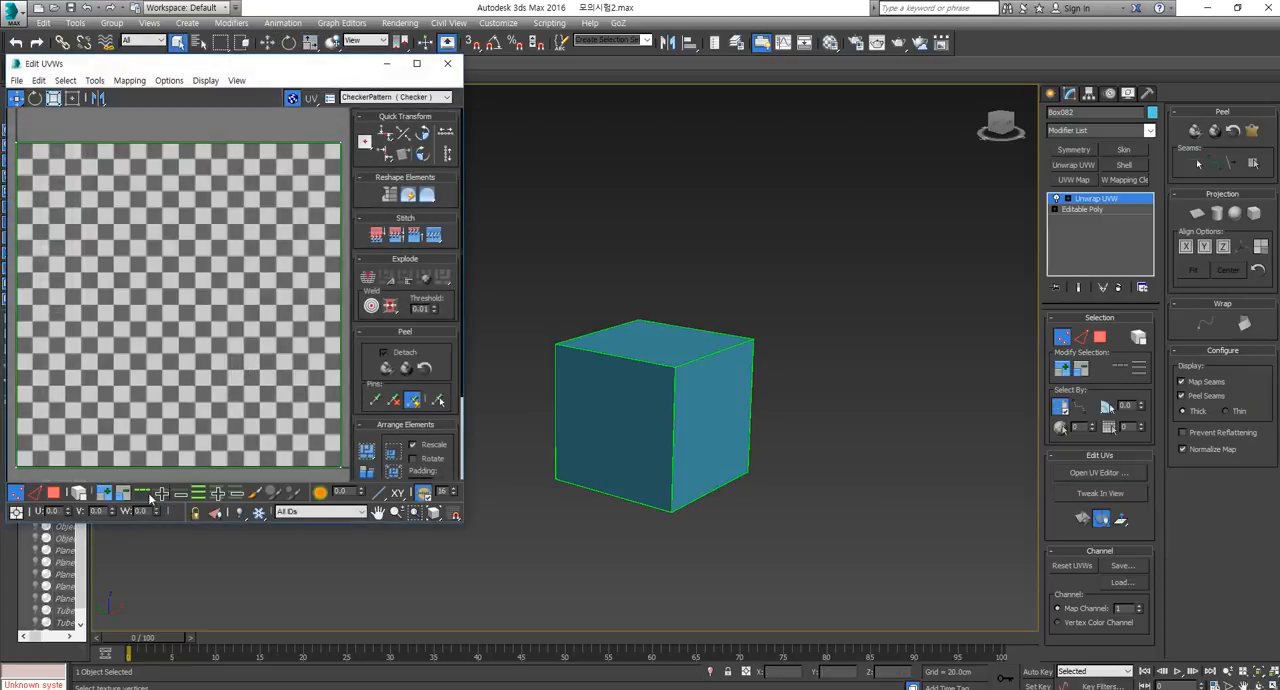
left_click(53, 493)
Pelt-map the box's top face and its bottom face separately, committing each map without running the pelt simulation.
left_click(628, 350)
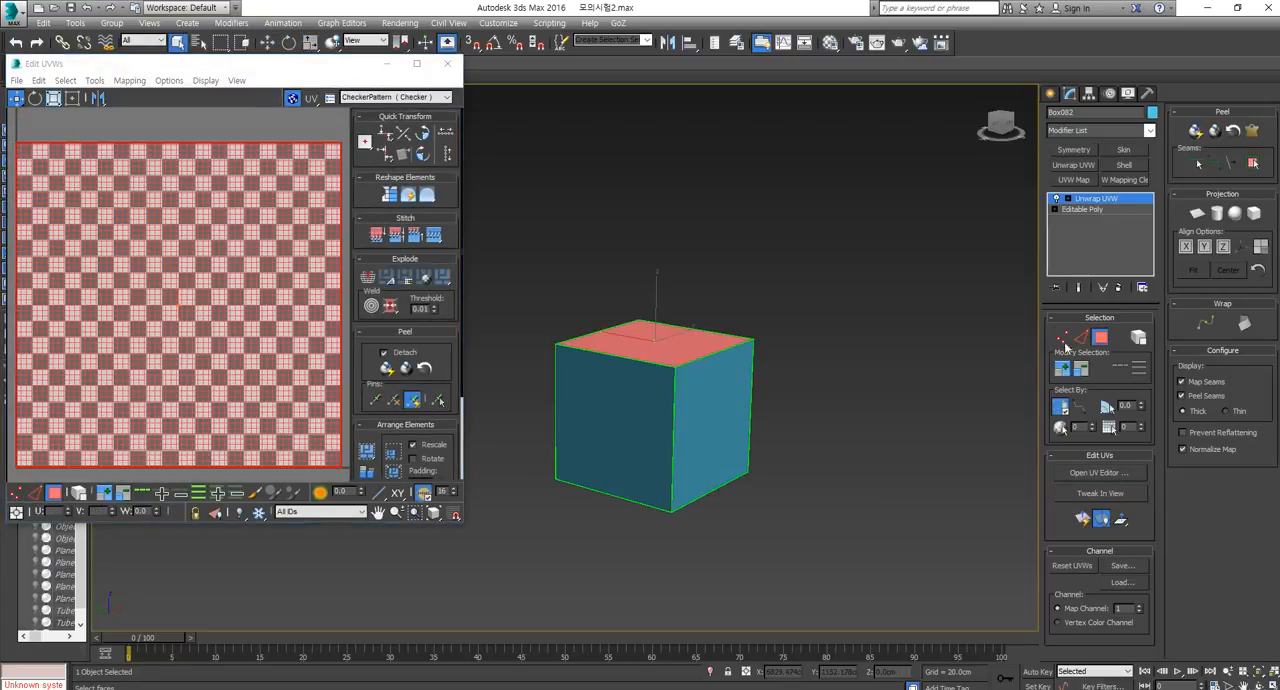
left_click(1253, 134)
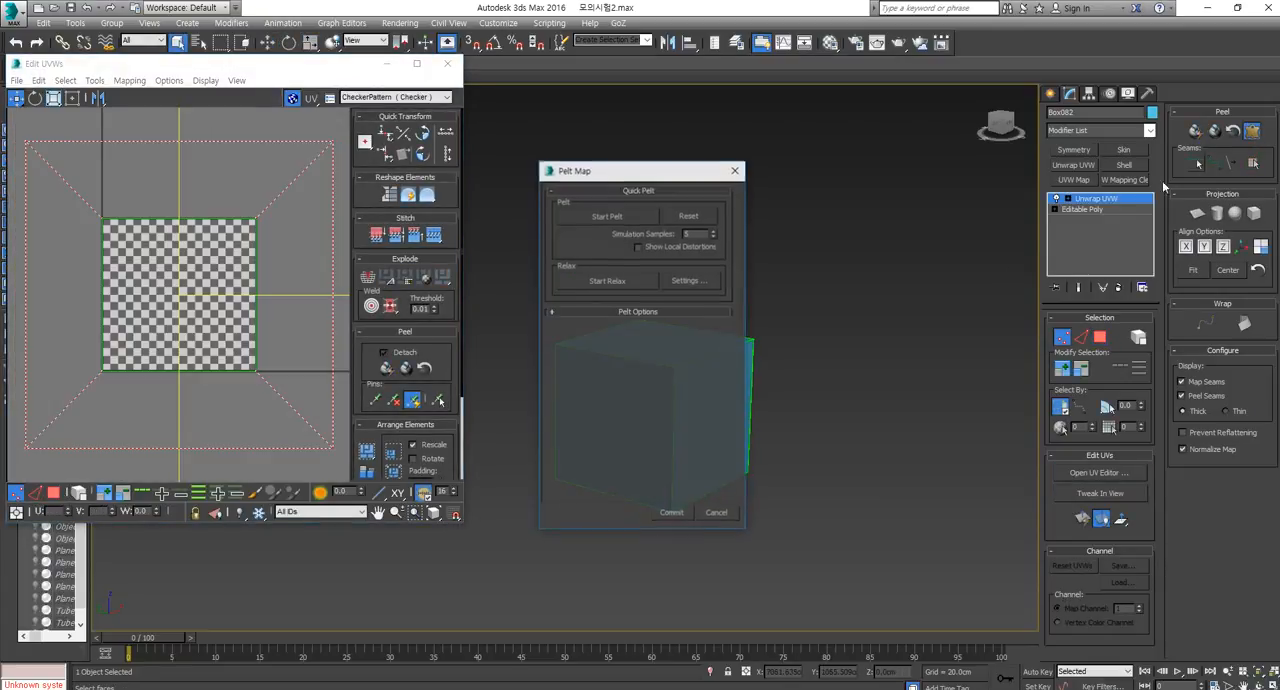
left_click(688, 513)
middle_click_drag(688, 510, 726, 440, "alt")
left_click(726, 440)
left_click(1252, 132)
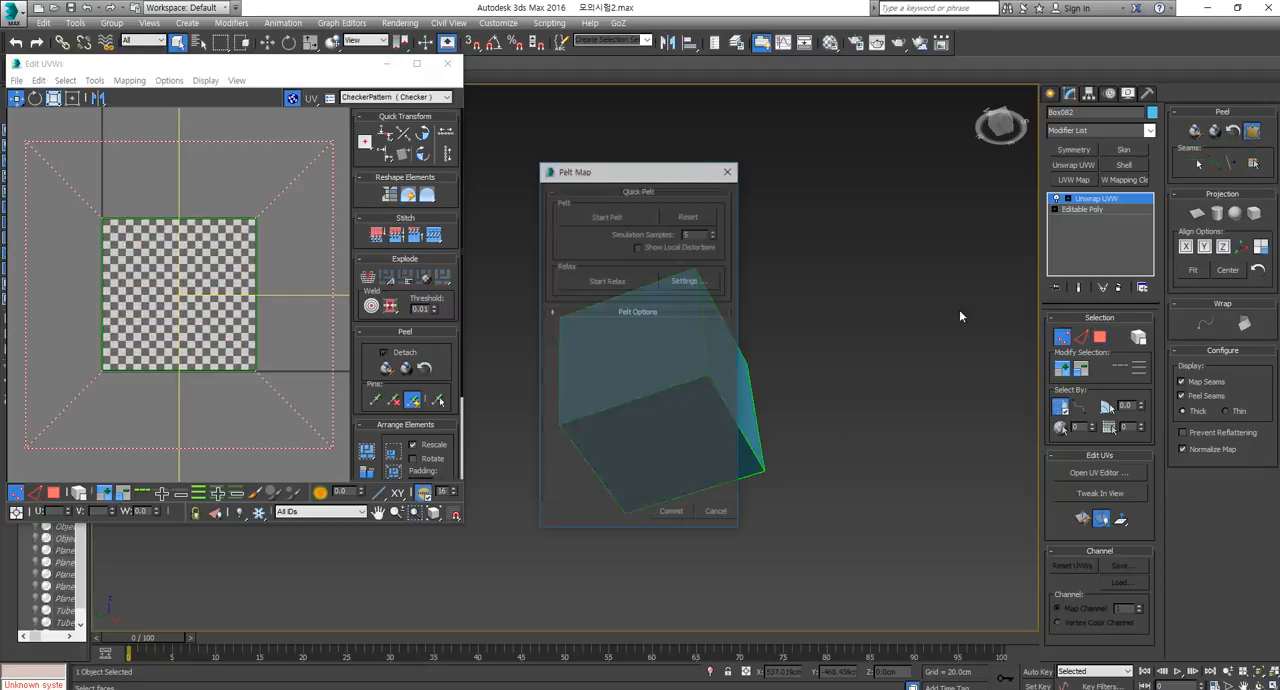
left_click(671, 511)
Select the box's top and bottom faces and move their UVs directly above the checker tile with the Freeform tool.
middle_click_drag(671, 511, 672, 372, "alt")
left_click(611, 367)
left_click(697, 456)
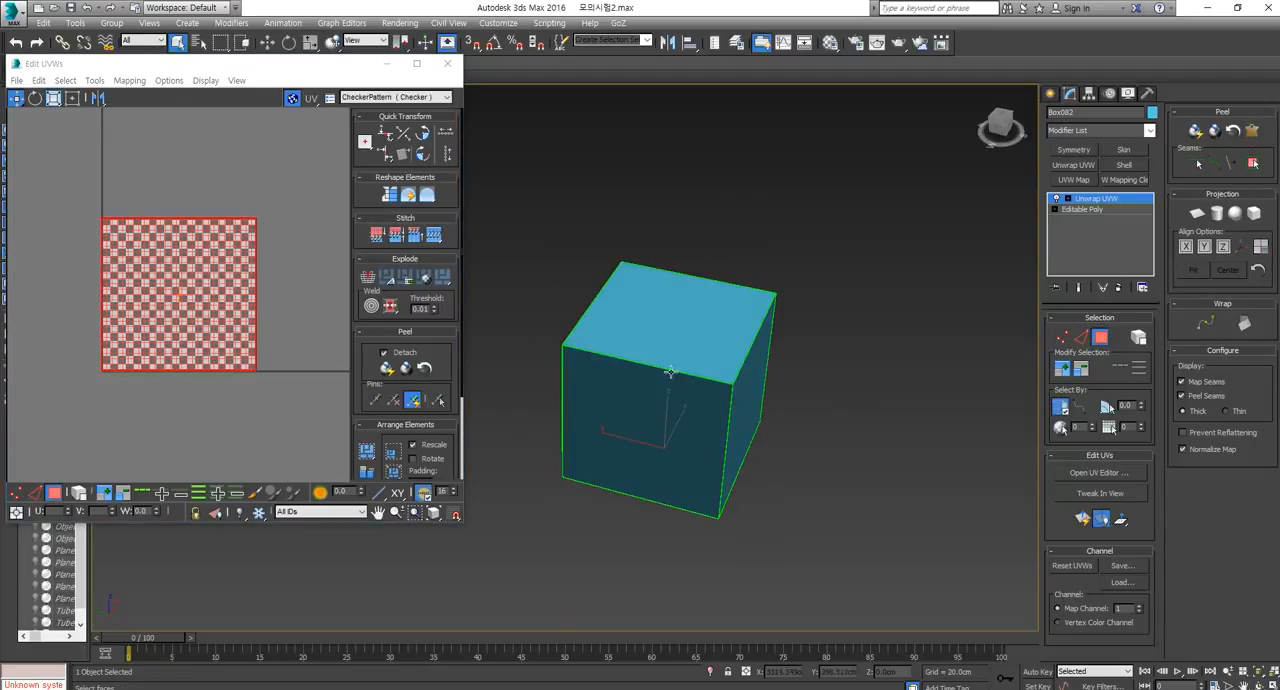
left_click(686, 330, "ctrl")
scroll(239, 367, "down", 2)
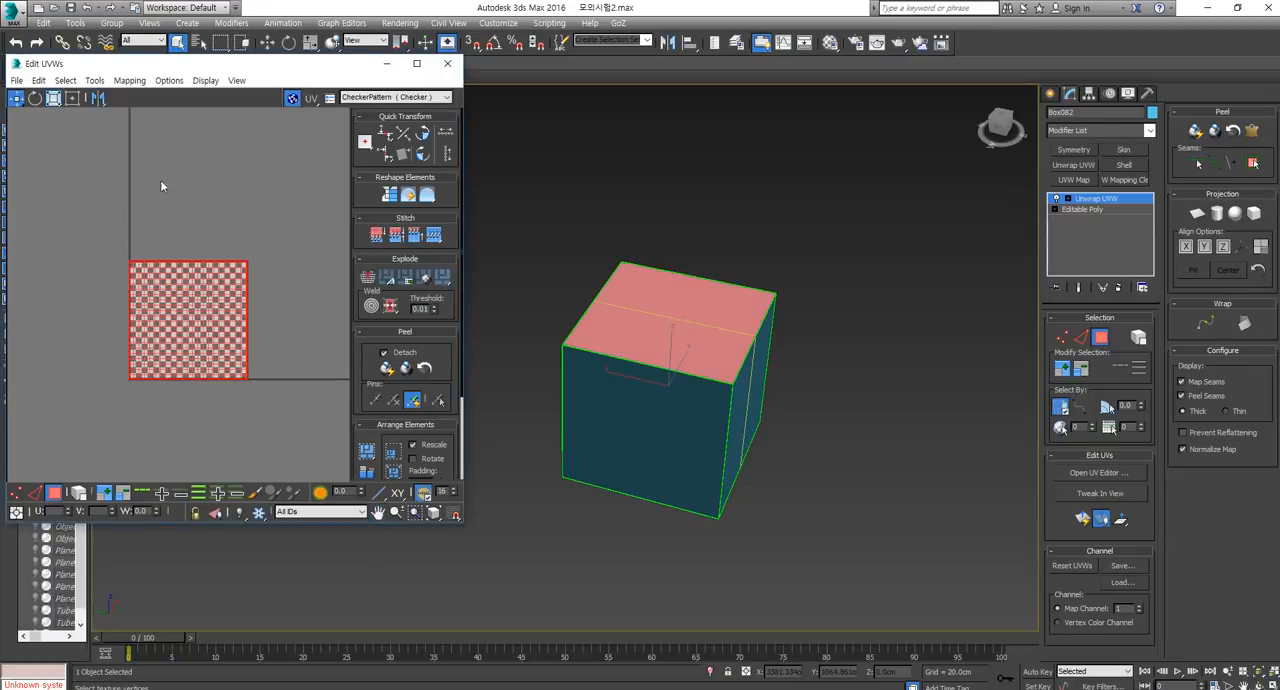
left_click(72, 98)
left_click_drag(166, 327, 172, 192)
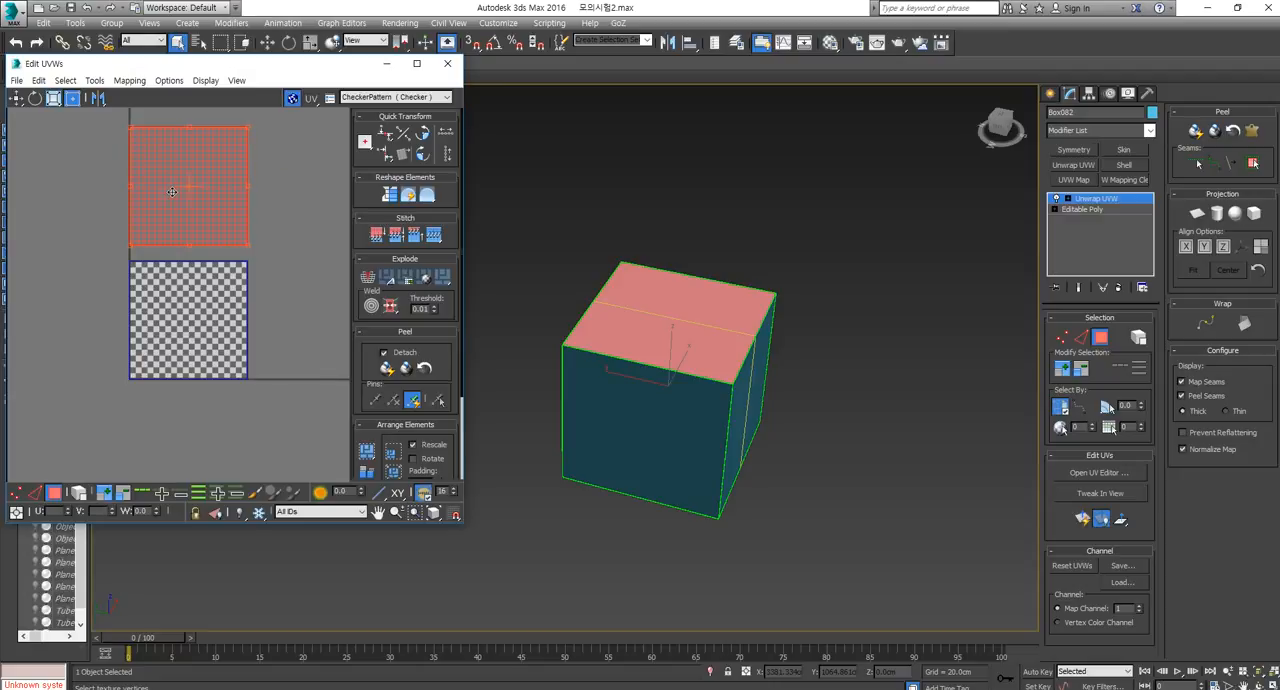
Select two adjacent side faces of the box, pelt-map them together with pelt and relax, and commit the result.
left_click(755, 390)
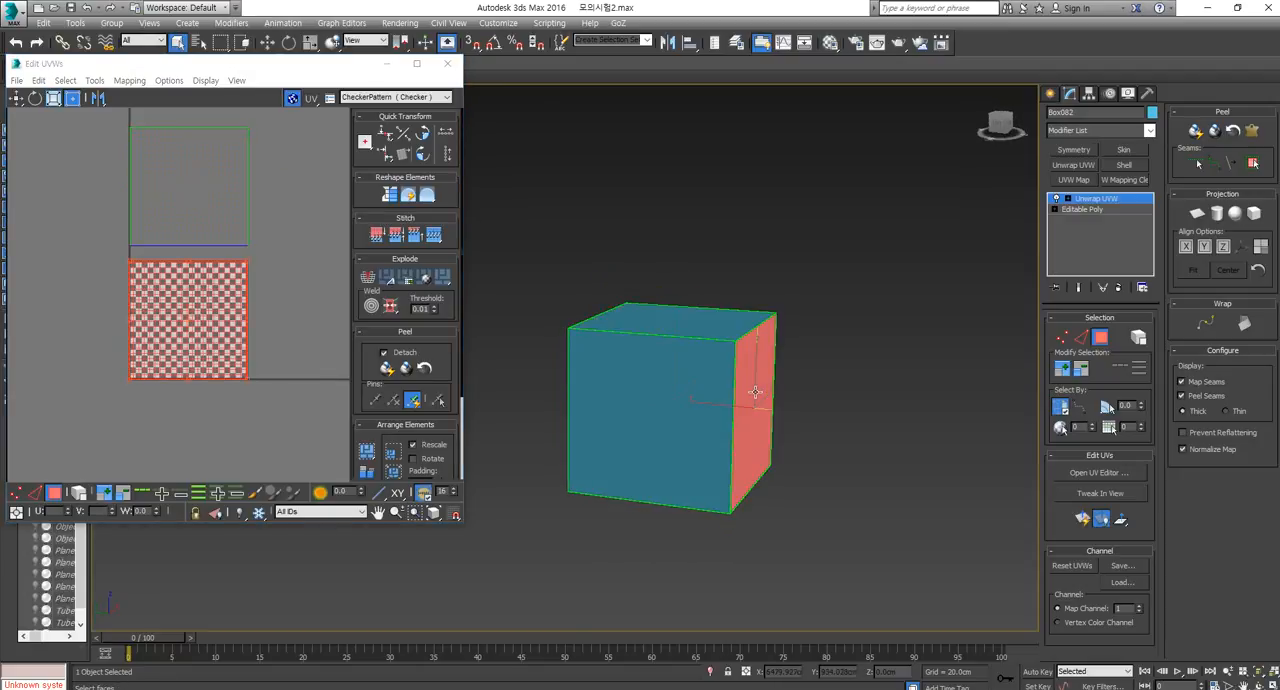
left_click(676, 402, "ctrl")
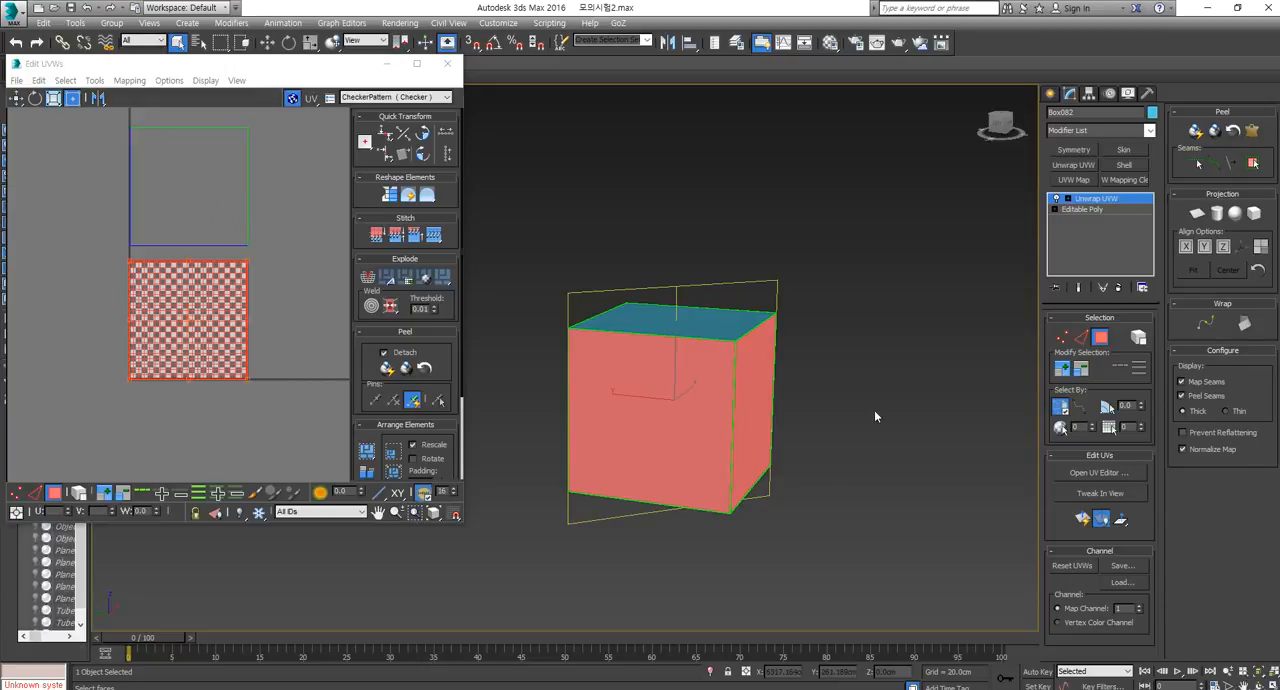
left_click(1252, 131)
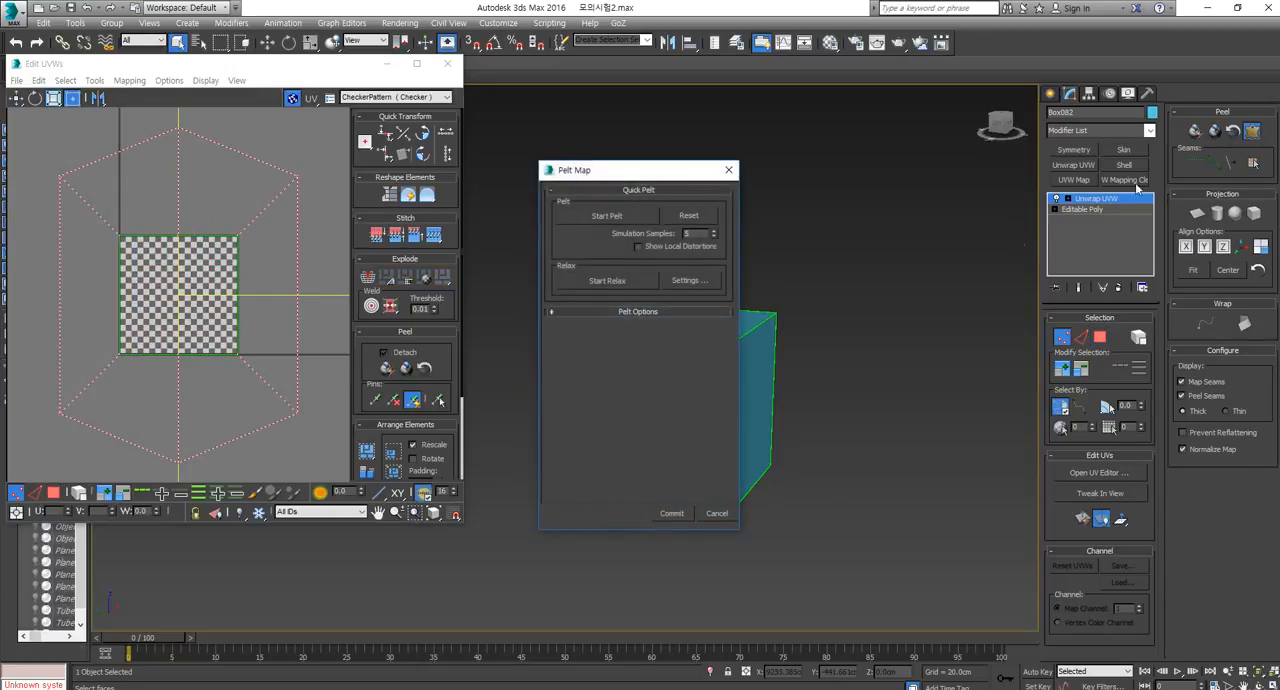
left_click(608, 216)
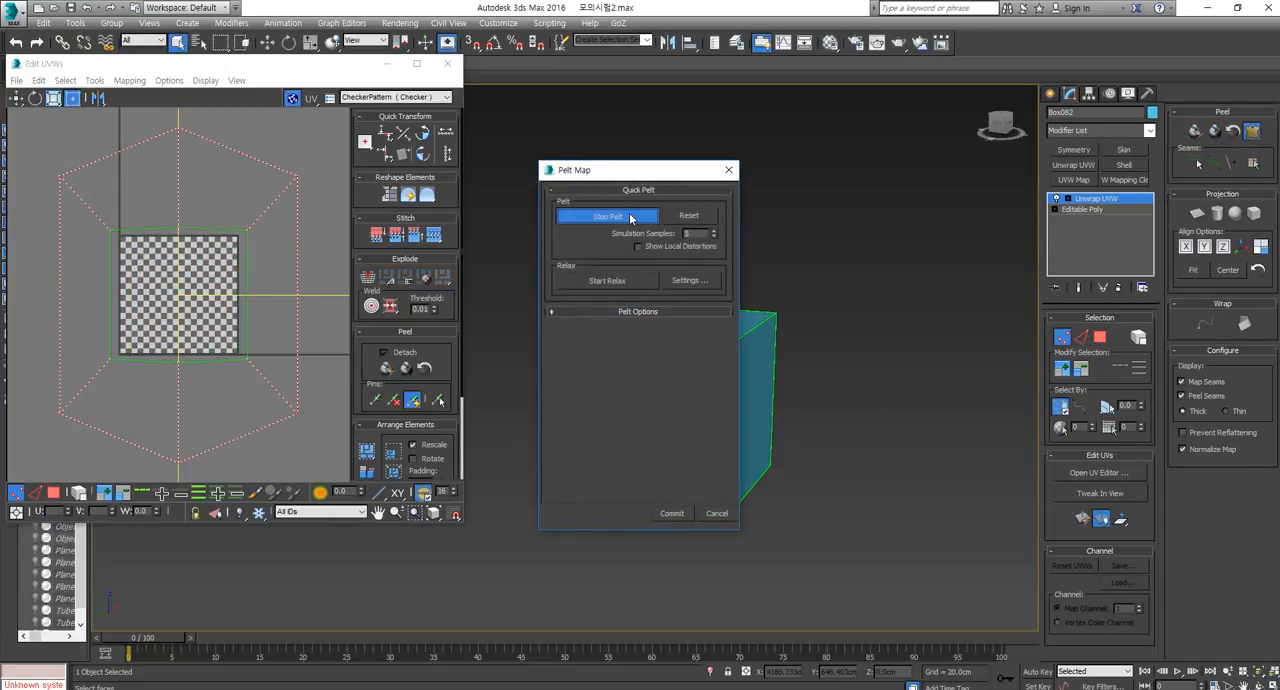
left_click(607, 217)
left_click(612, 282)
left_click(612, 282)
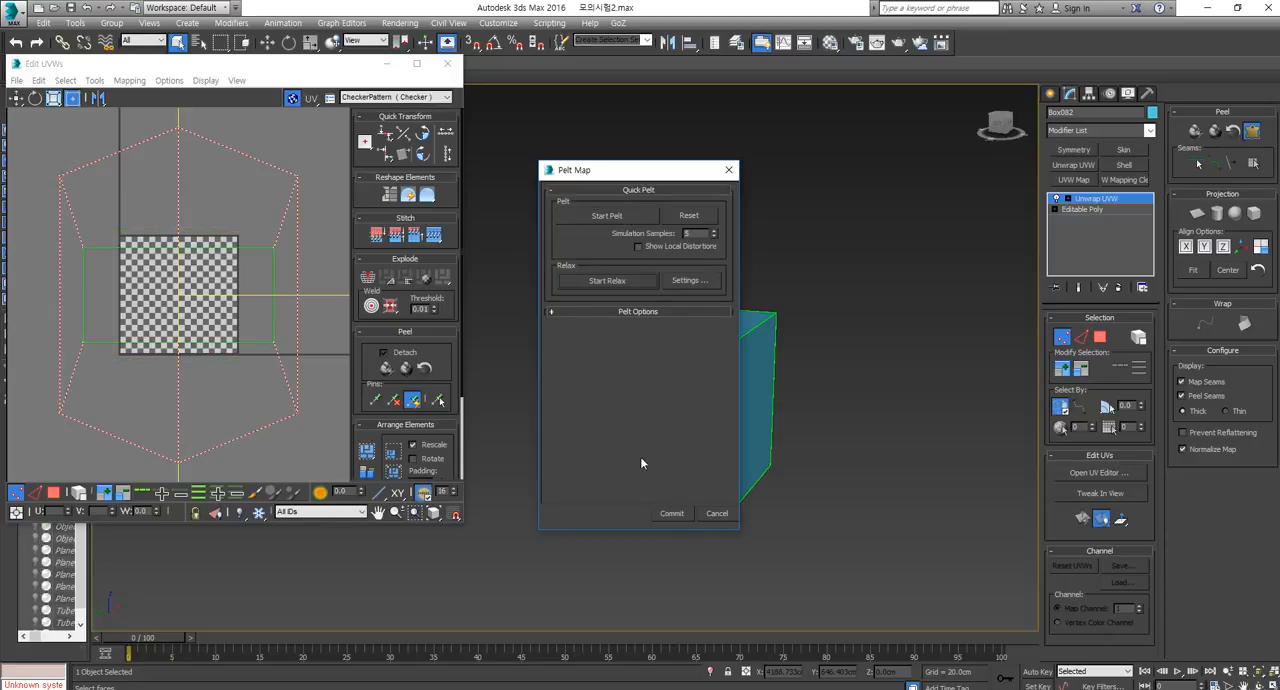
left_click(670, 514)
Pelt-map the remaining two side faces together, running pelt and relax before committing the result.
middle_click_drag(757, 441, 651, 434, "alt")
left_click(690, 438)
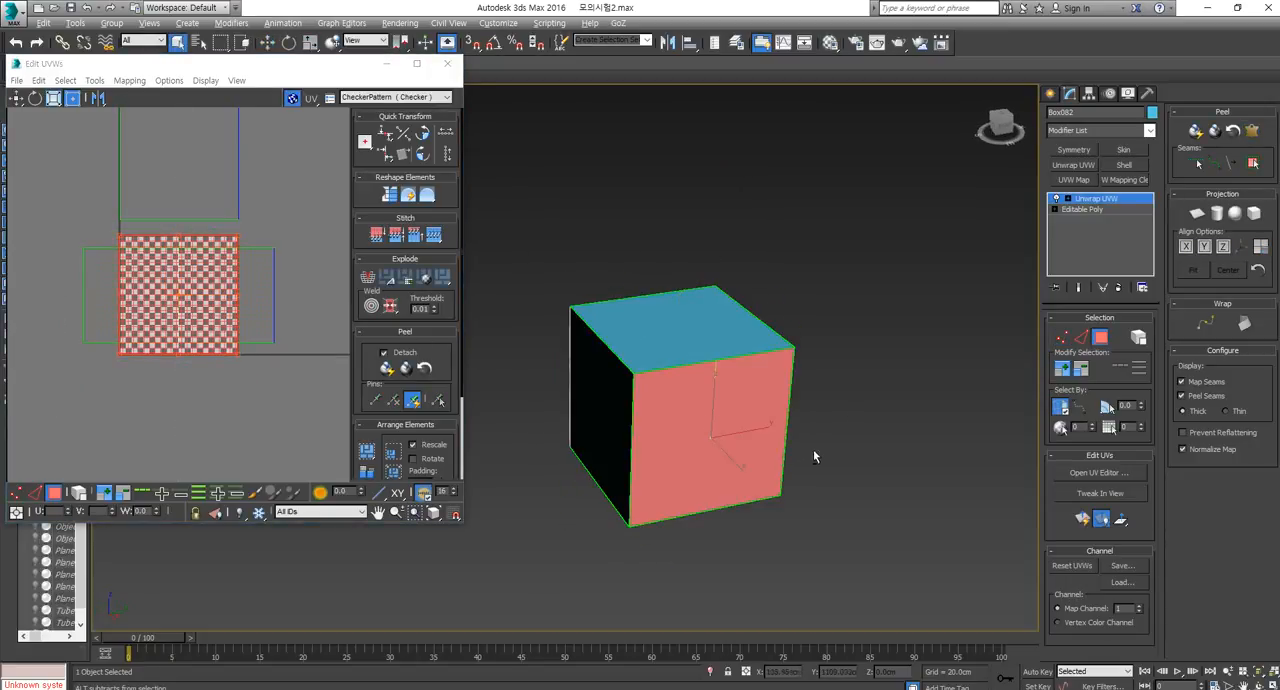
middle_click_drag(815, 451, 766, 440, "alt")
left_click(846, 427, "ctrl")
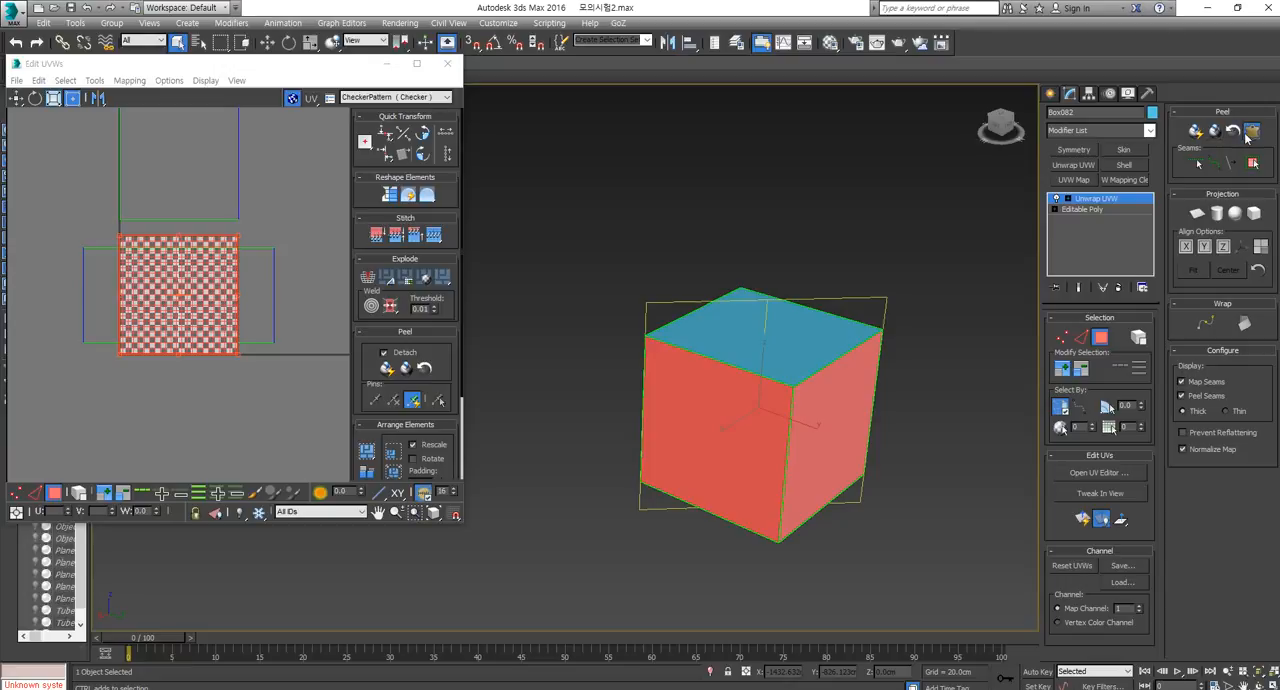
left_click(1252, 131)
left_click(614, 222)
left_click(614, 220)
left_click(629, 280)
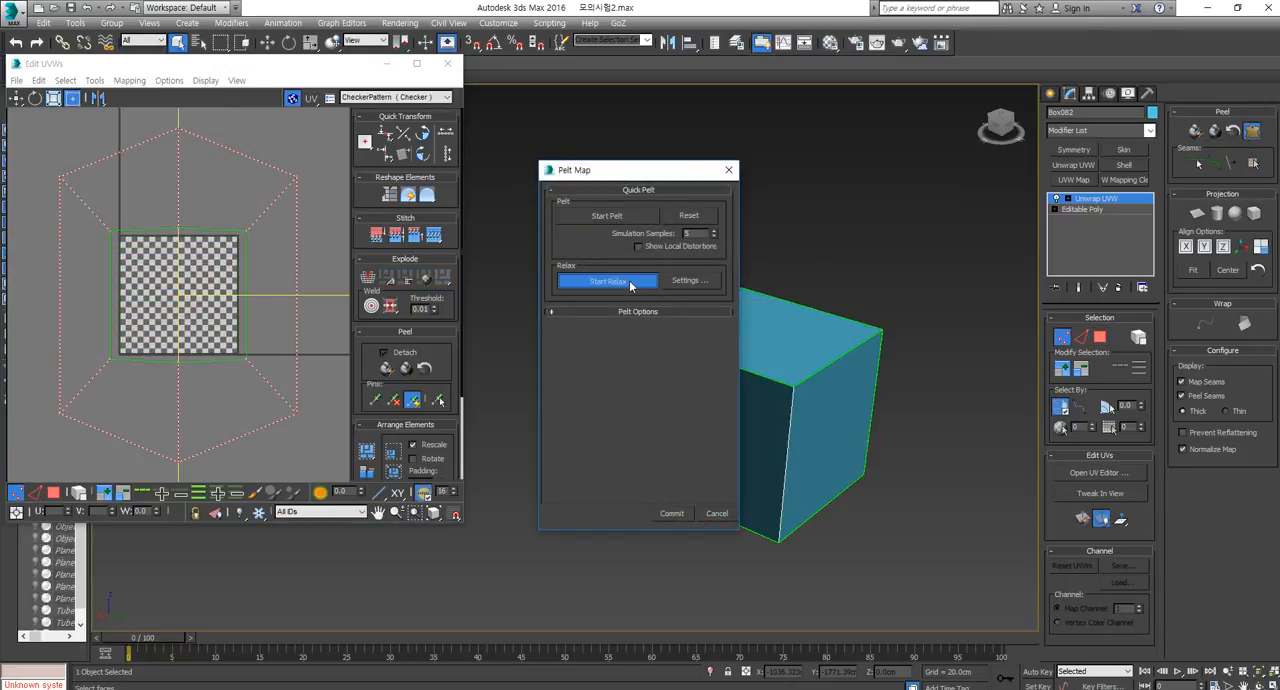
left_click(629, 280)
left_click(671, 514)
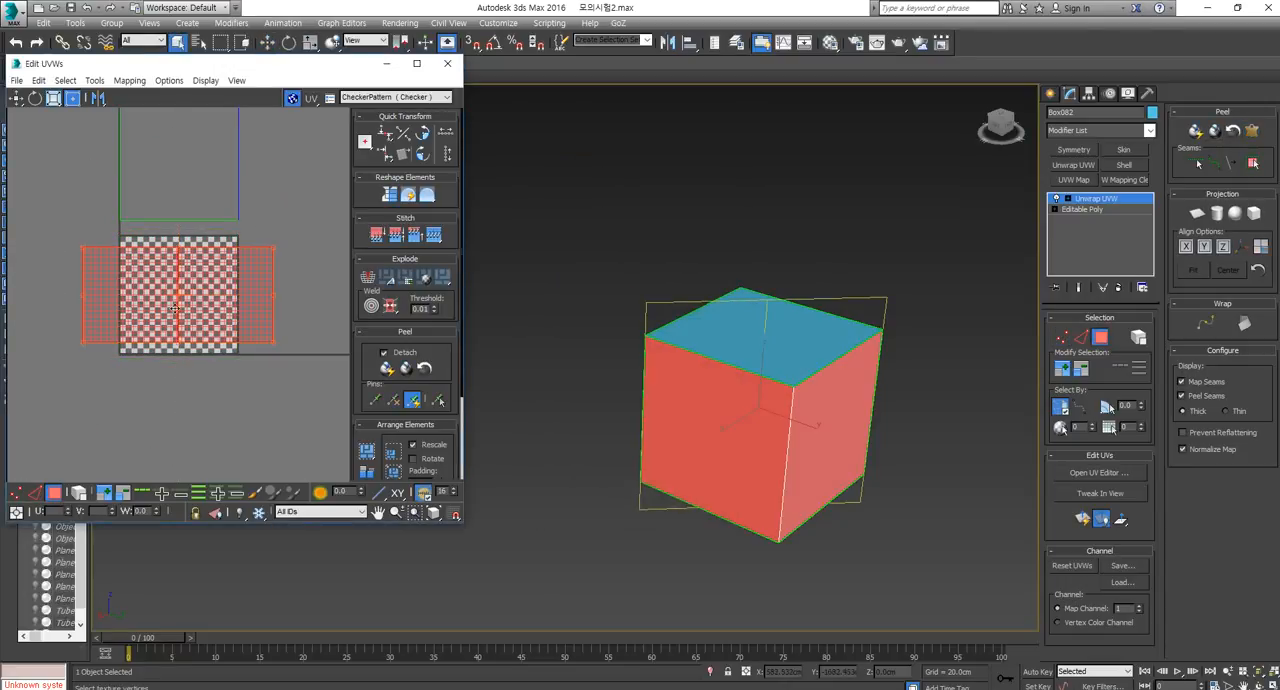
Move the second side-face UV strip beside the first and scale both strips down to fit inside the texture tile.
left_click_drag(160, 298, 348, 311)
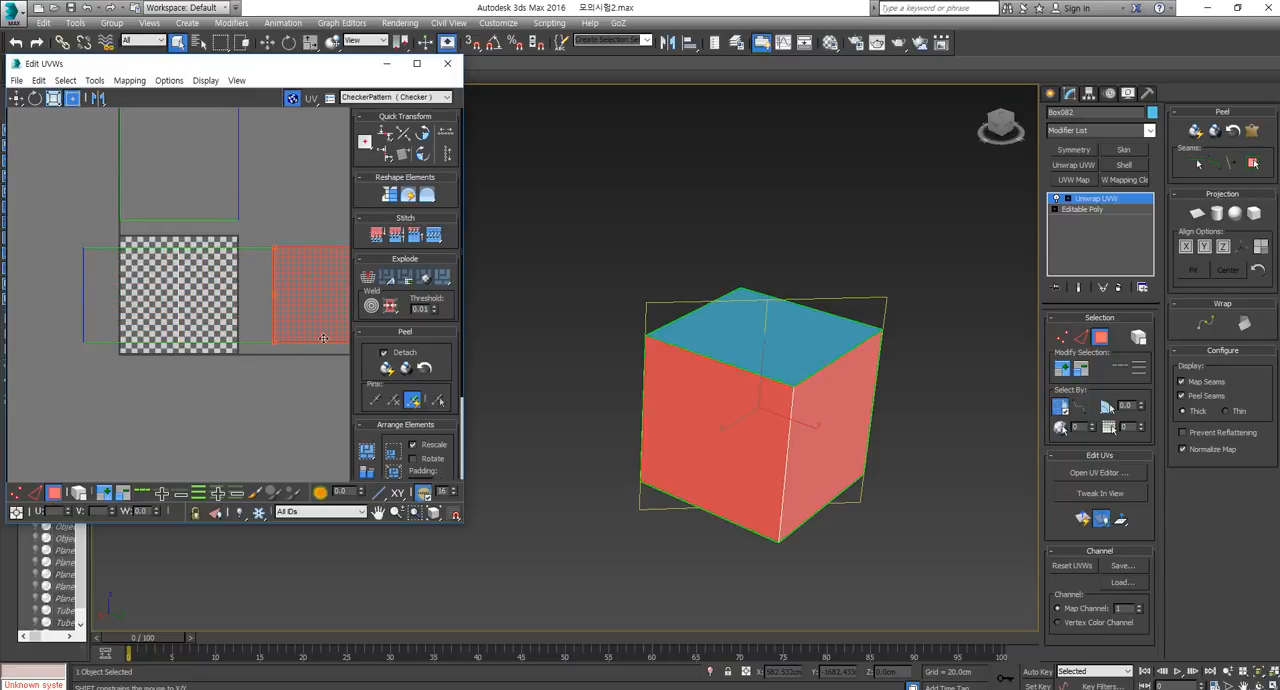
scroll(323, 338, "down", 3)
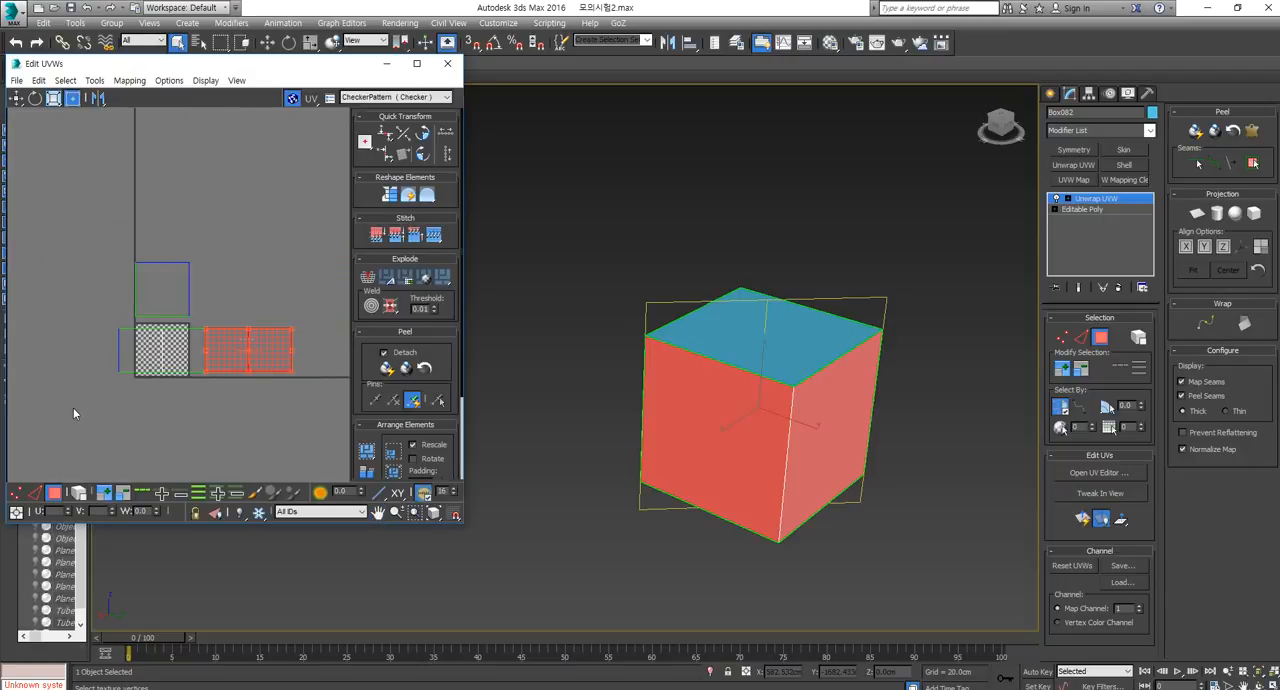
left_click_drag(74, 408, 217, 351)
scroll(152, 360, "up", 4)
Turn off the checker background in the UV editor and scale the top and bottom face UVs down into the tile above the strips.
left_click(410, 97)
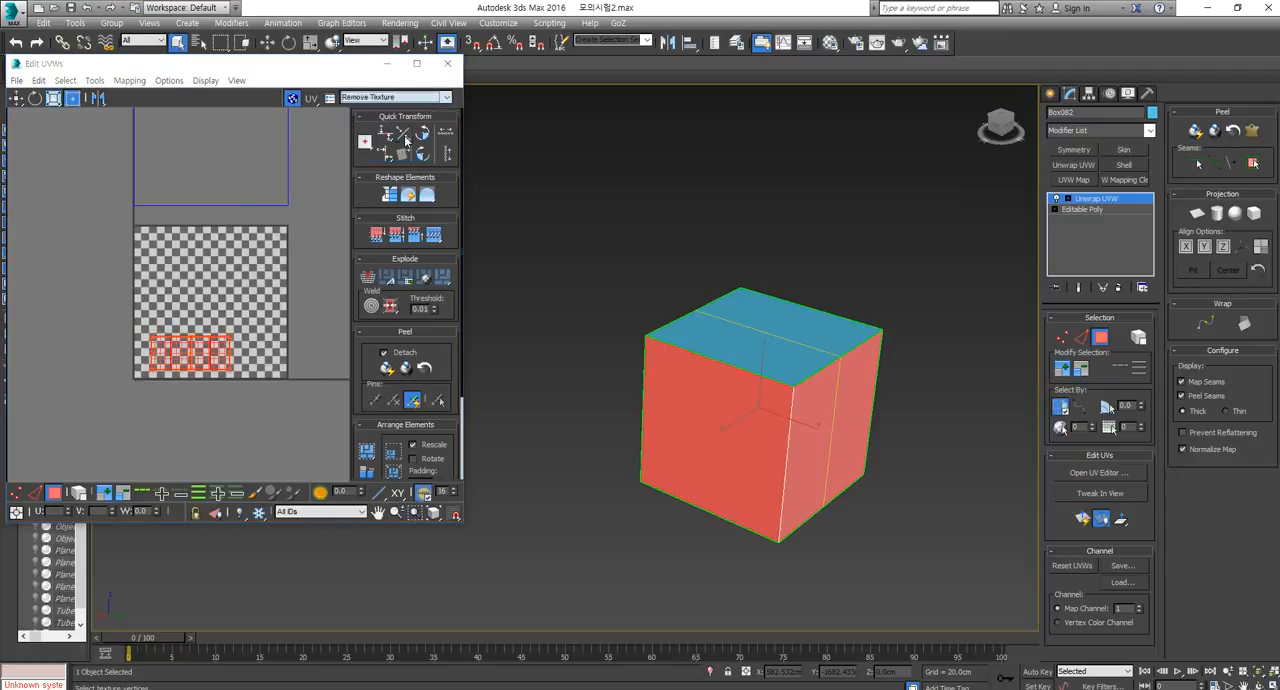
left_click(400, 124)
scroll(256, 273, "down", 3)
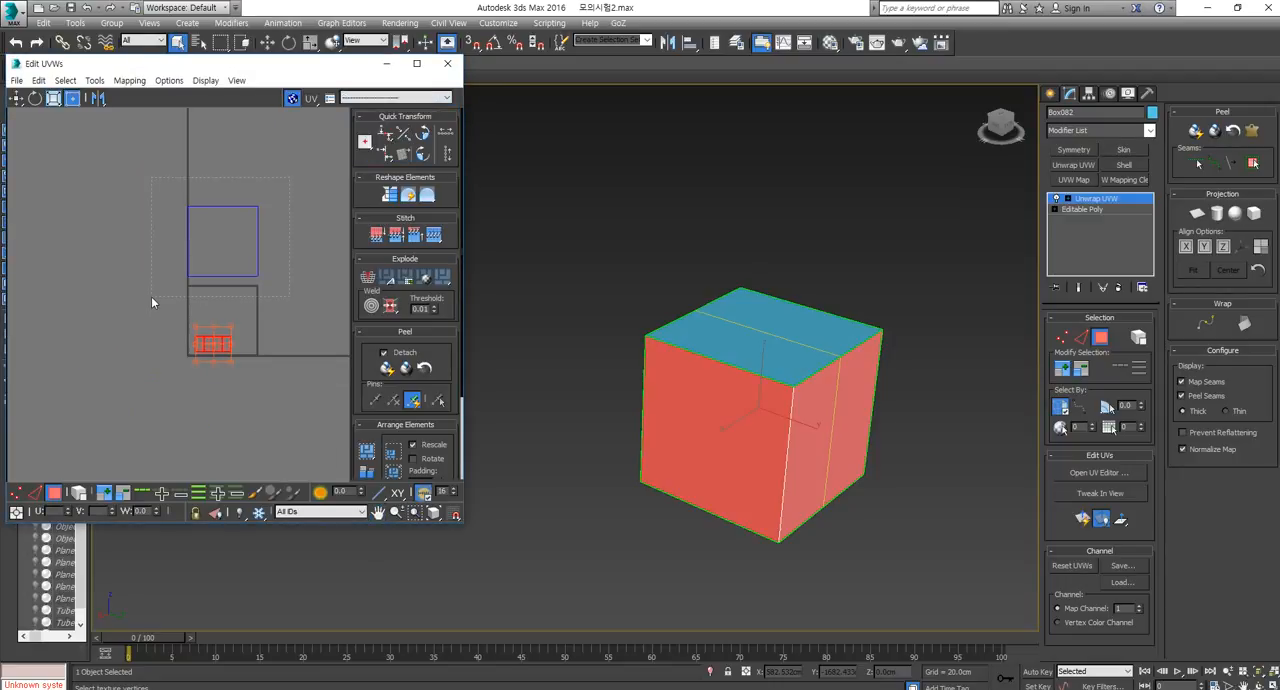
left_click_drag(151, 297, 151, 297)
left_click_drag(258, 206, 203, 325)
scroll(207, 341, "up", 6)
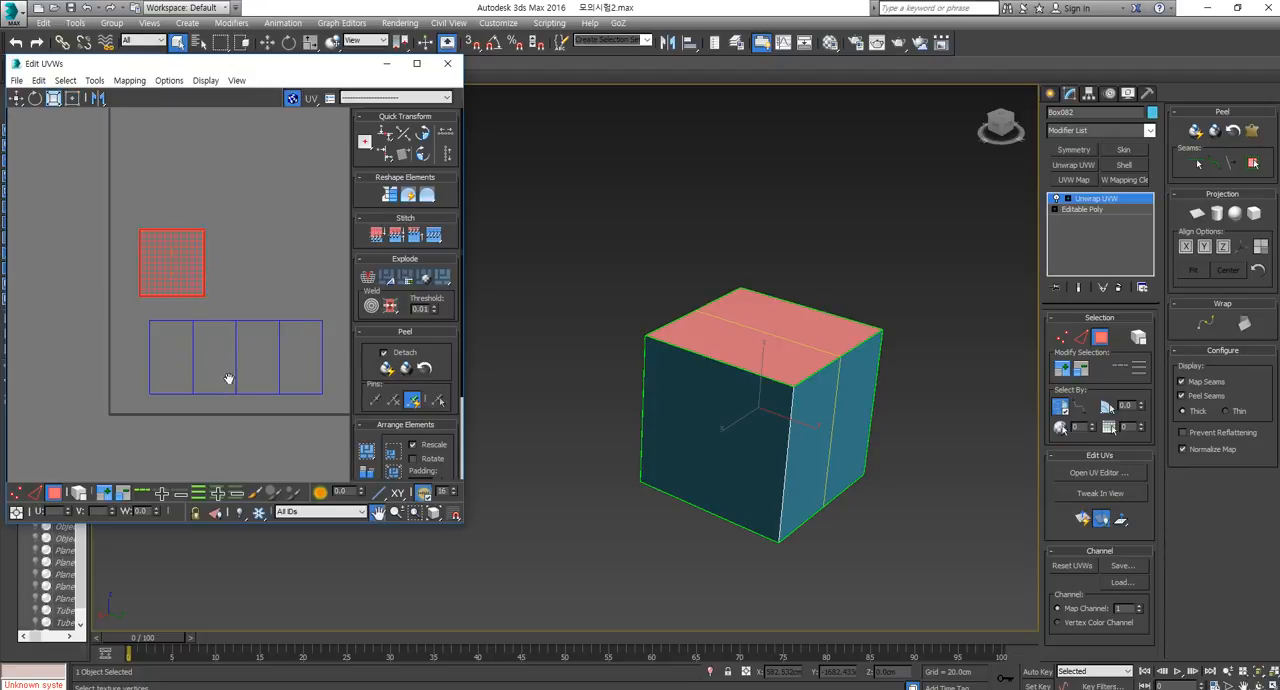
Select the second pair of side-face UVs and examine the matching faces on the box.
middle_click_drag(228, 378, 193, 361)
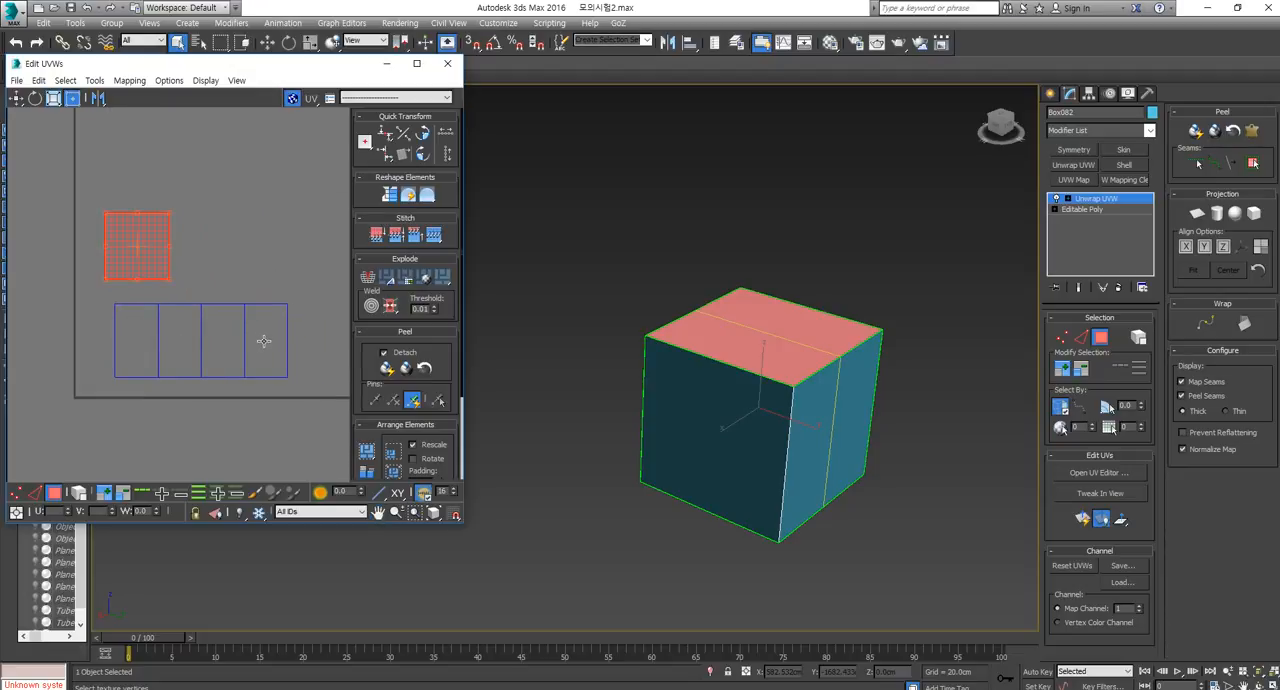
left_click_drag(229, 409, 229, 409)
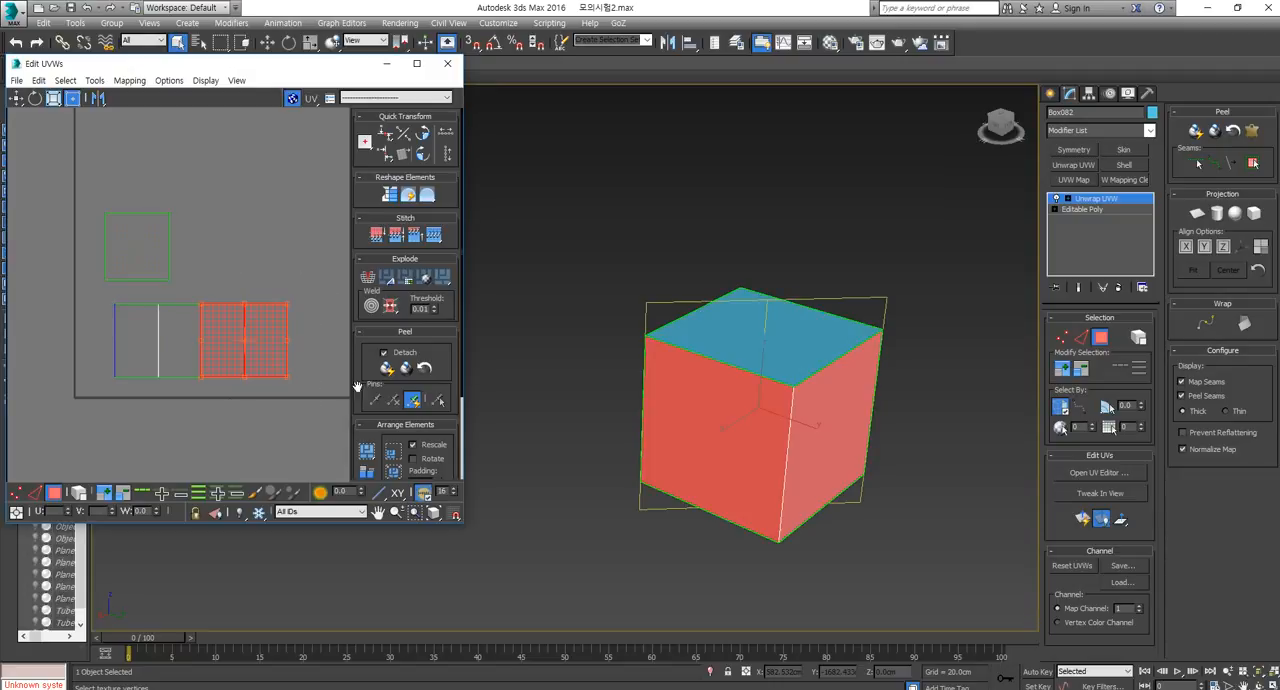
middle_click_drag(746, 392, 791, 398, "alt")
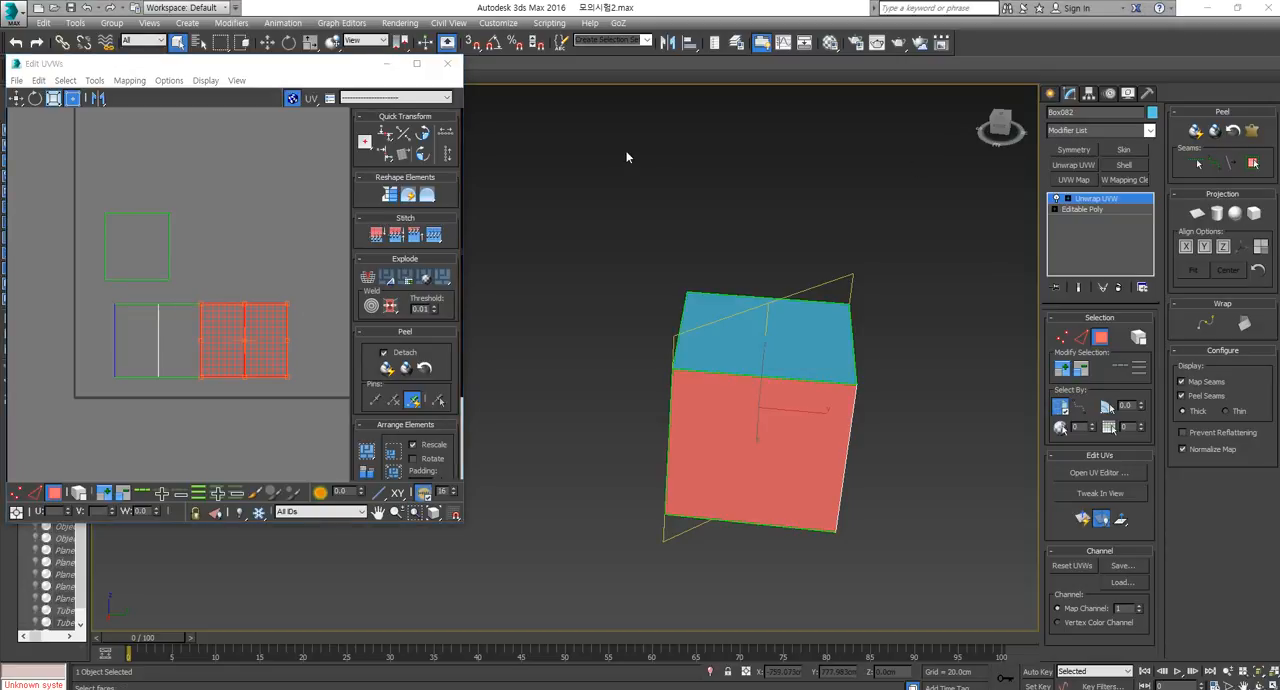
Examine the caravan texture layout in the exam PDF in Adobe Acrobat Reader and put the window away.
left_click_drag(1279, 82, 586, 99)
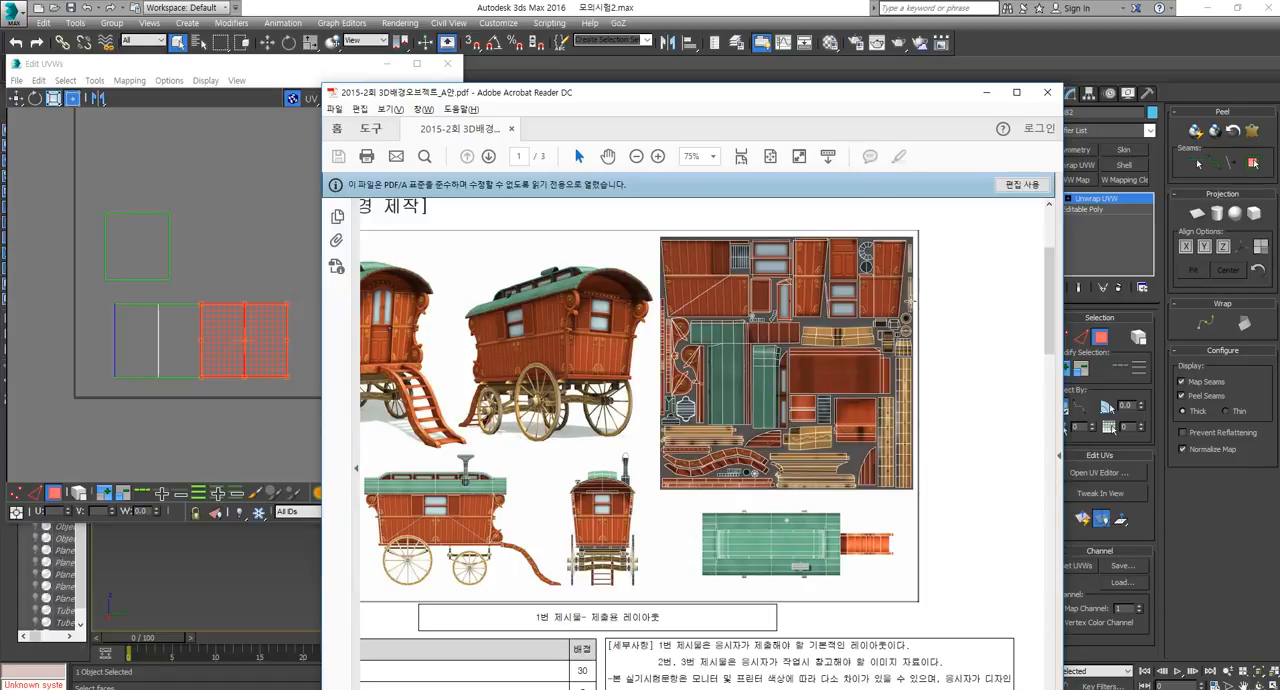
left_click_drag(837, 96, 1279, 240)
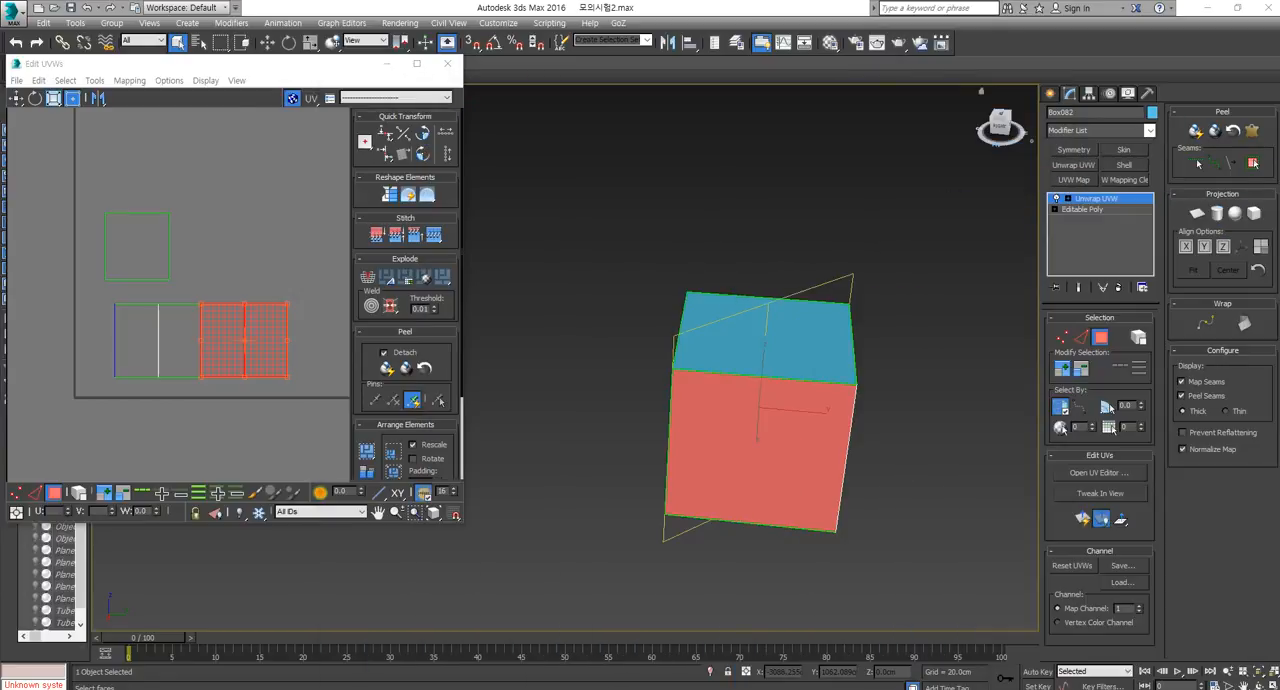
Select all of the box's UVs and move them outside the texture tile, beside its lower corner.
left_click(228, 344)
middle_click_drag(220, 386, 216, 387)
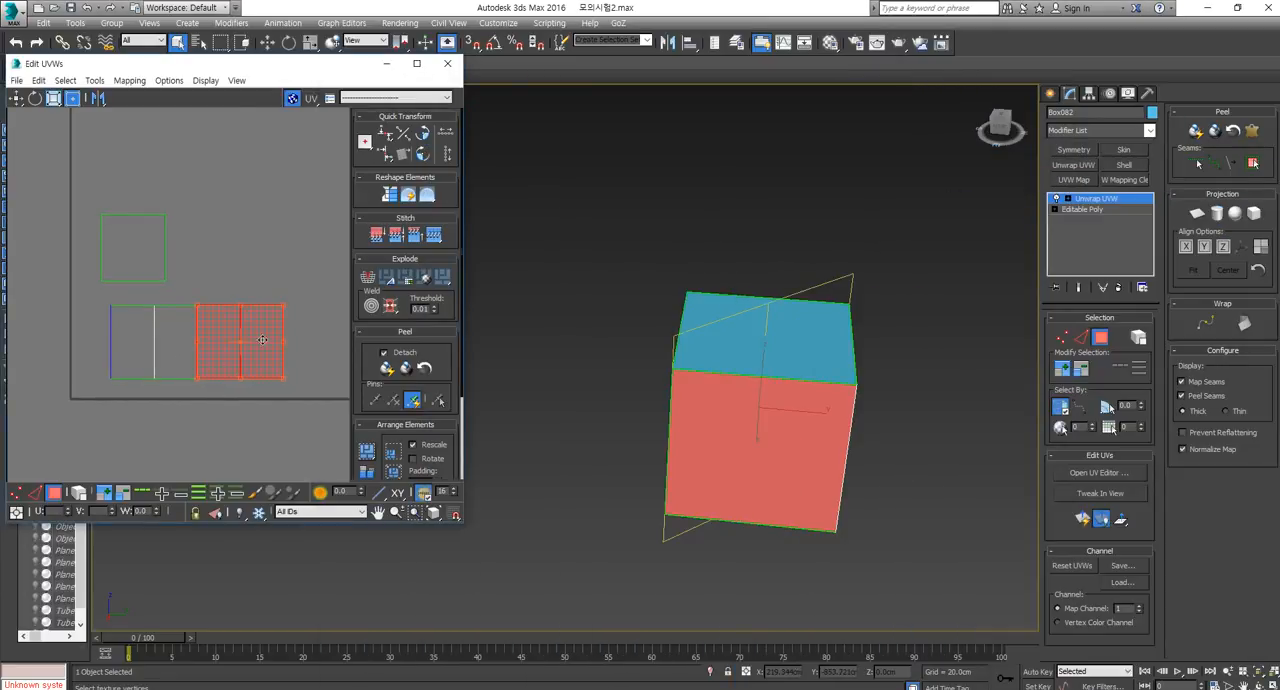
key("ctrl+a")
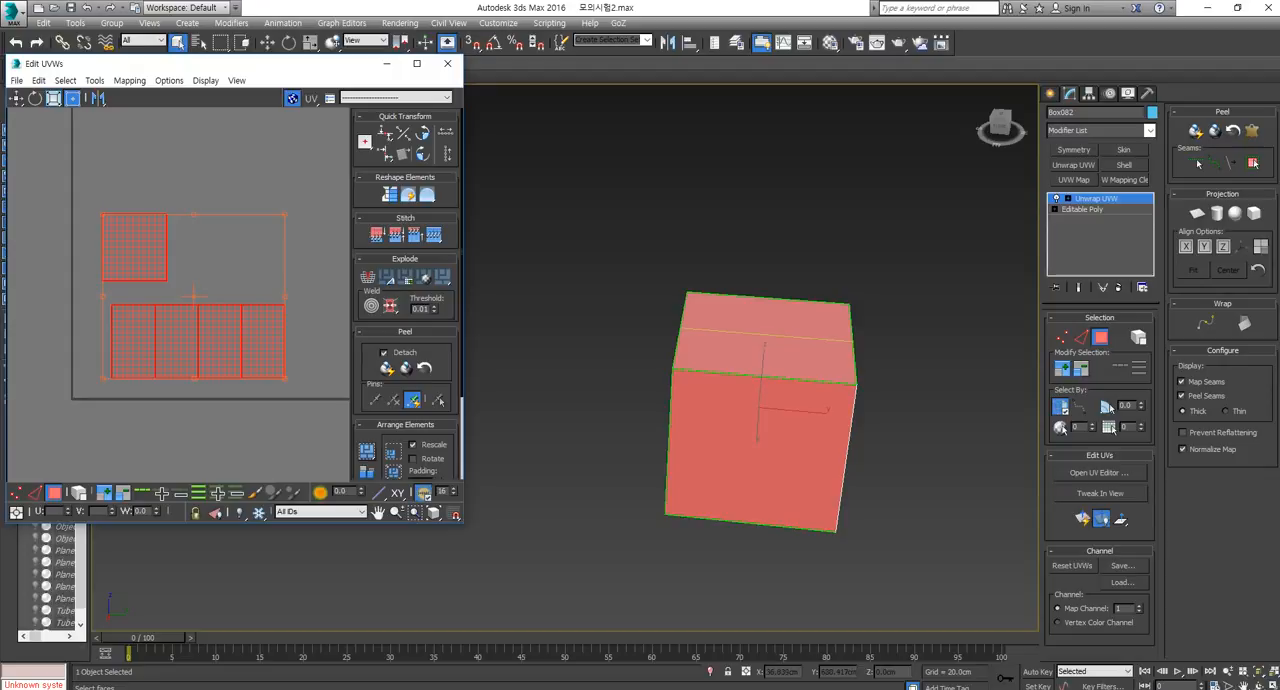
left_click_drag(301, 333, 123, 408)
scroll(270, 309, "down", 5)
key("ctrl+a")
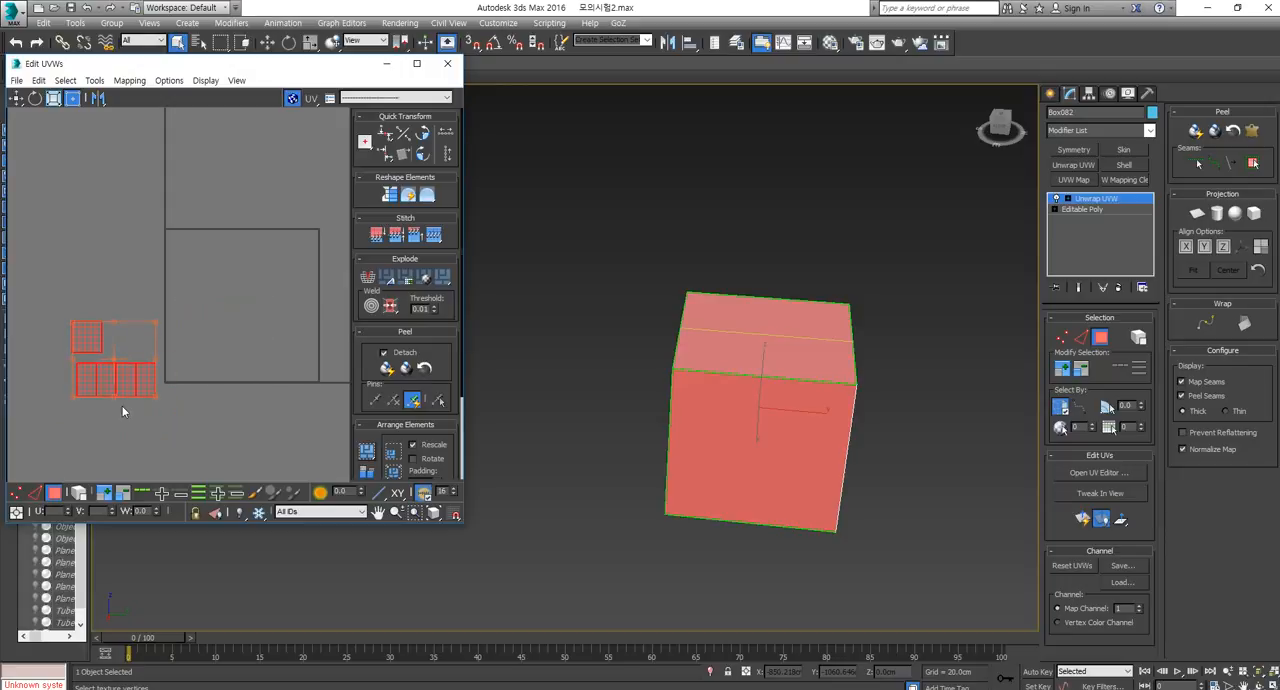
Close the UV editor and convert the box to Editable Poly, keeping the box selected.
left_click(447, 63)
right_click(773, 379)
mouse_move(846, 530)
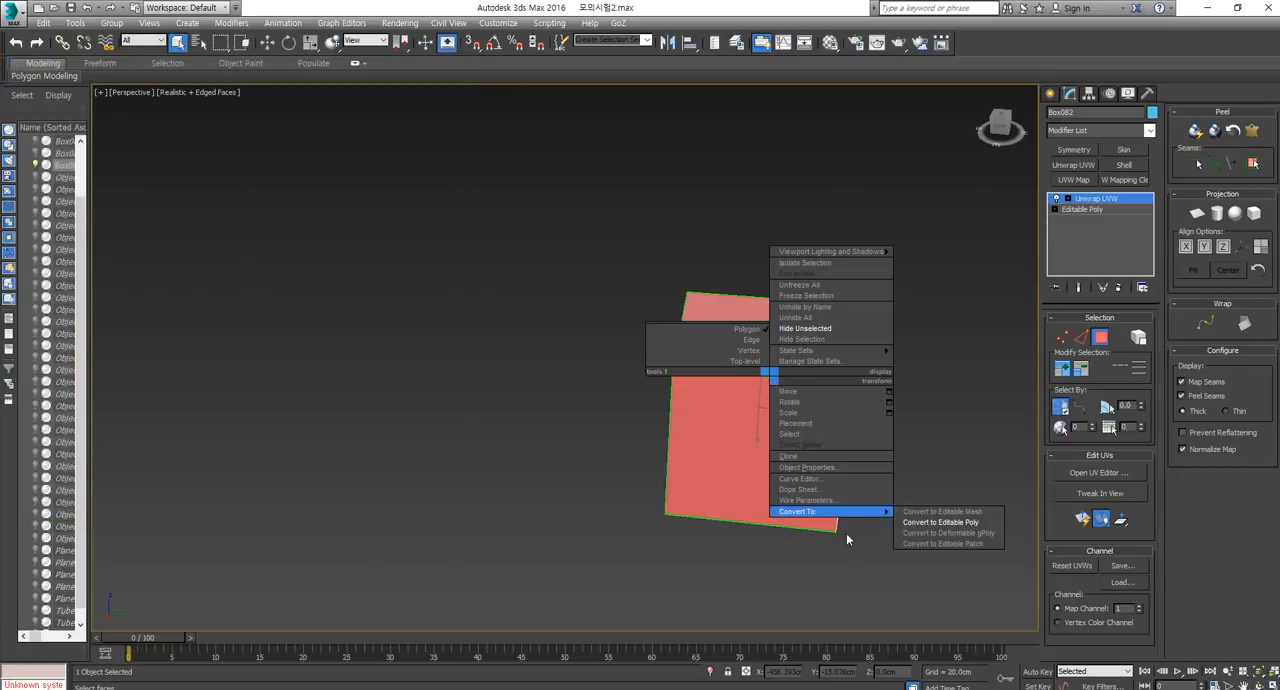
left_click(943, 524)
left_click(889, 488)
left_click(777, 434)
Unhide all objects so the box and the caravan parts are shown together.
scroll(777, 436, "down", 5)
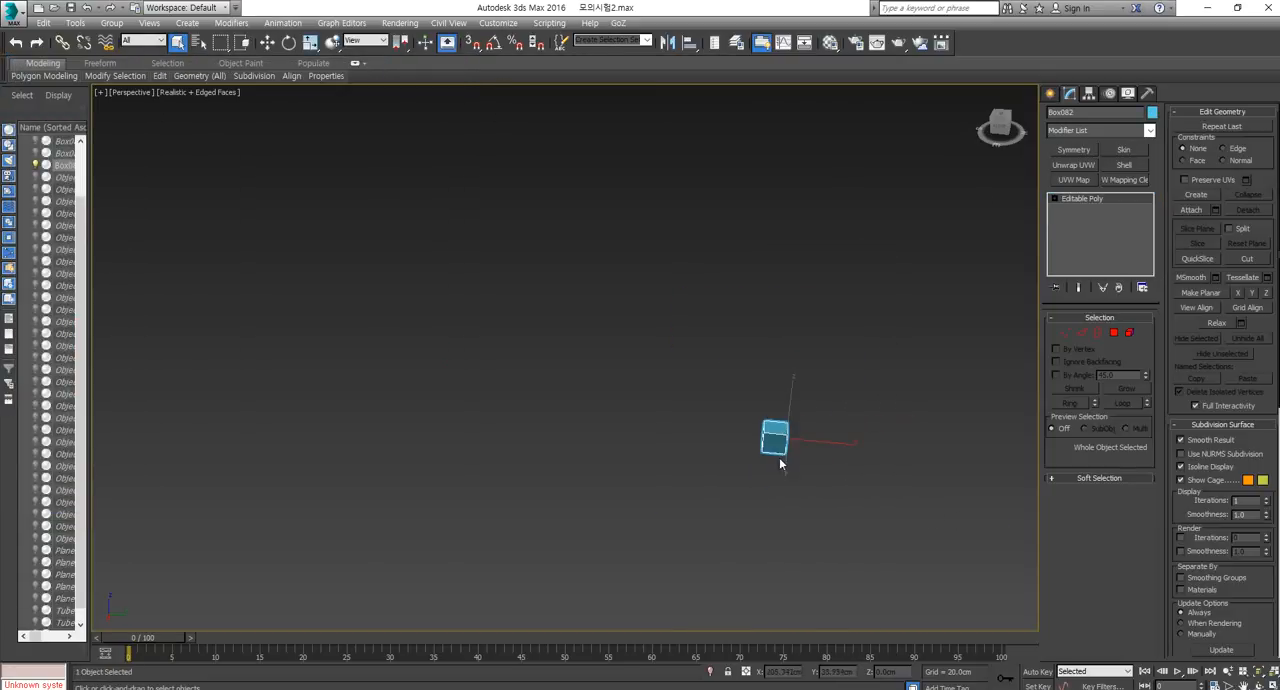
key("z")
right_click(848, 477)
left_click(876, 418)
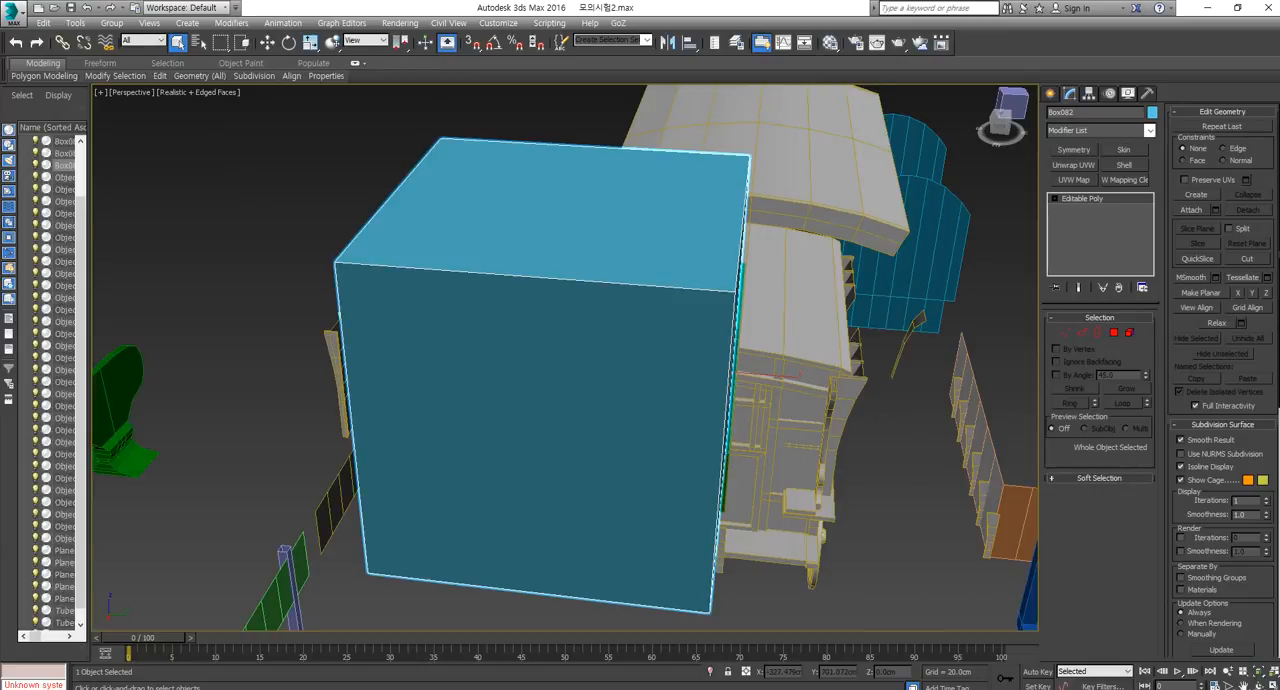
Dismiss the message pop-up on Pinterest, close that browser window and examine the merchant wagon reference image in the other one.
left_click_drag(1279, 152, 865, 75)
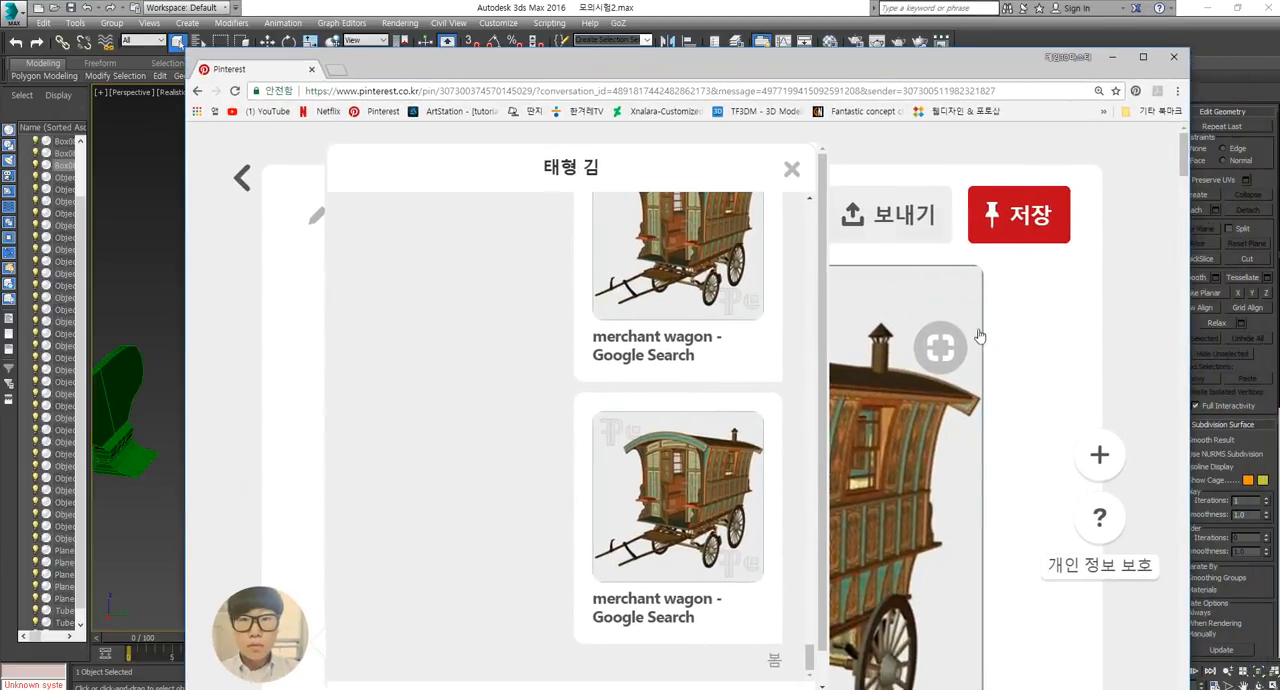
left_click(782, 170)
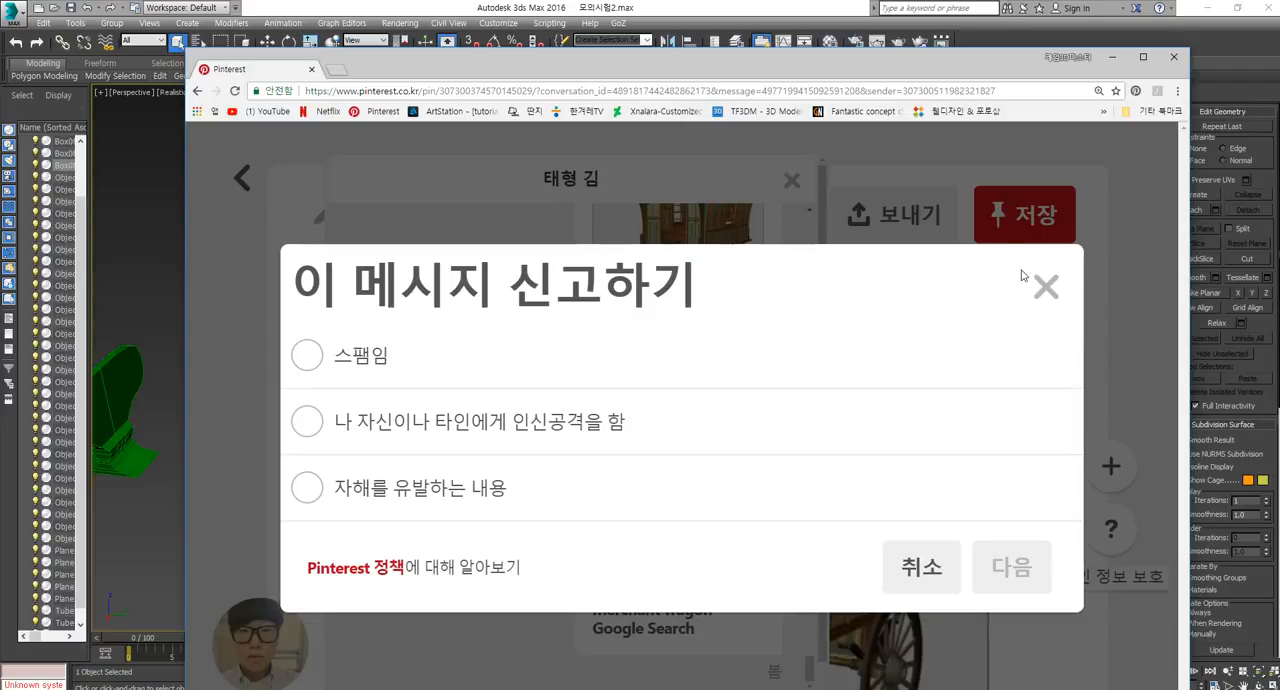
left_click(1046, 287)
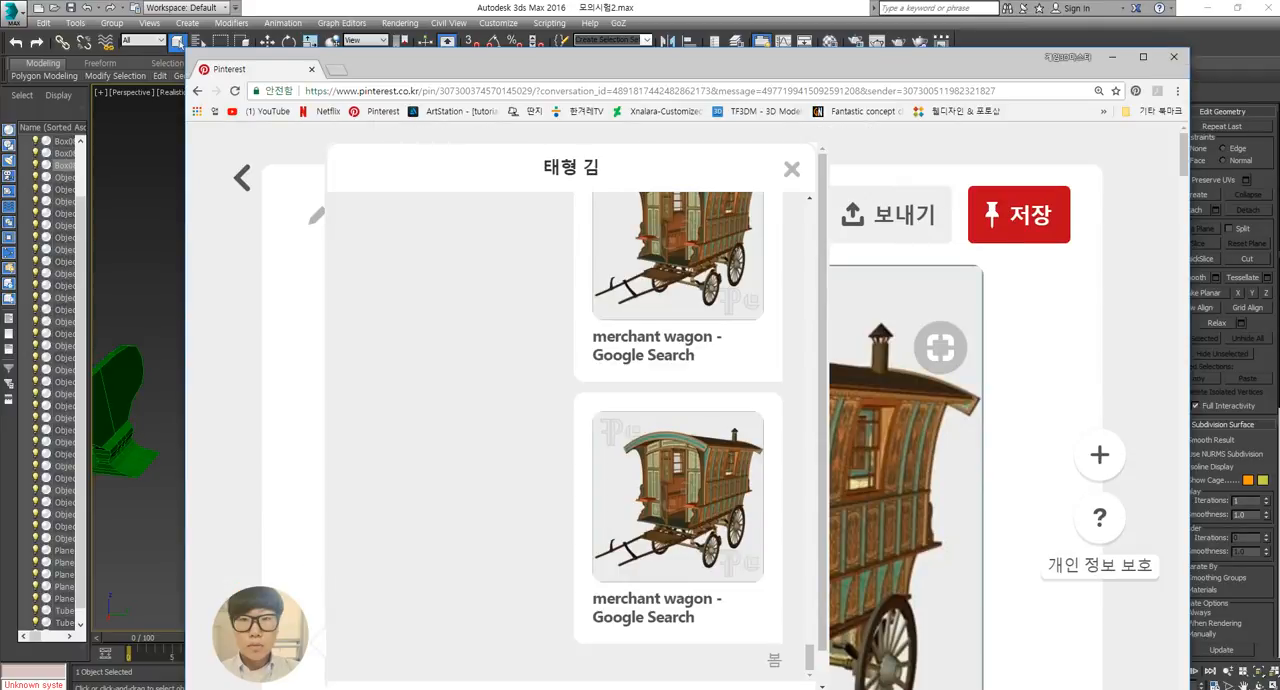
left_click(1176, 58)
key("alt+Tab")
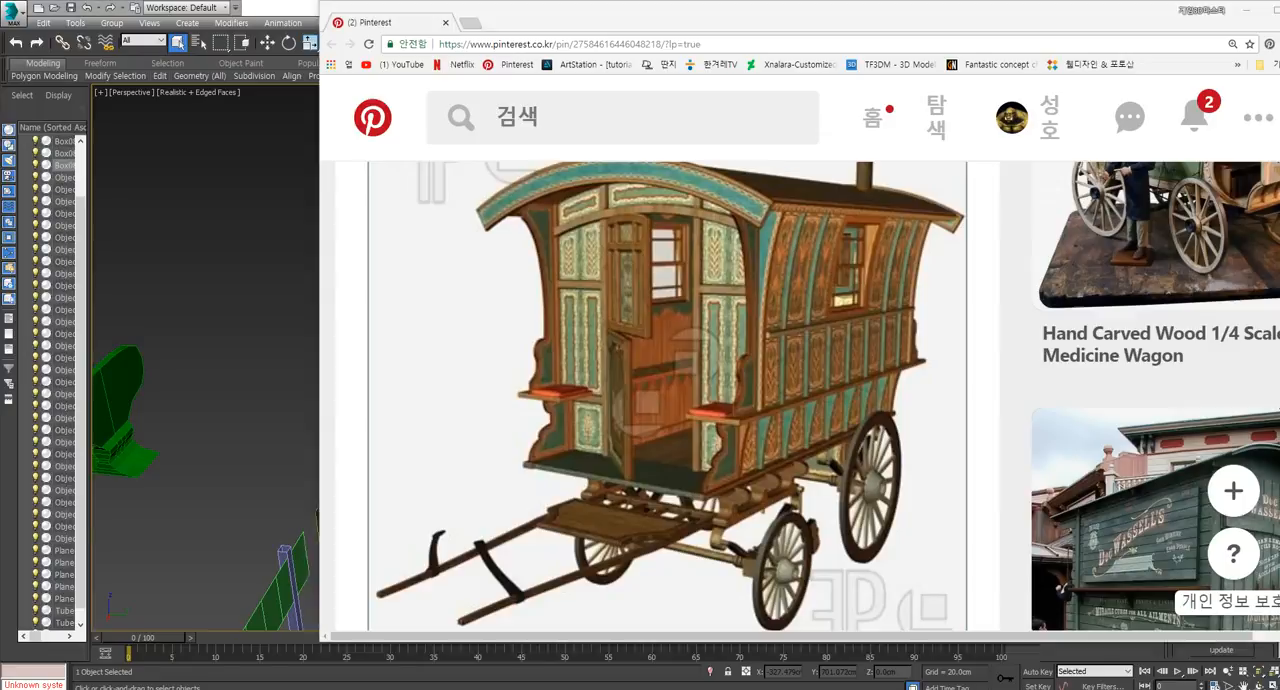
scroll(790, 340, "up", 1)
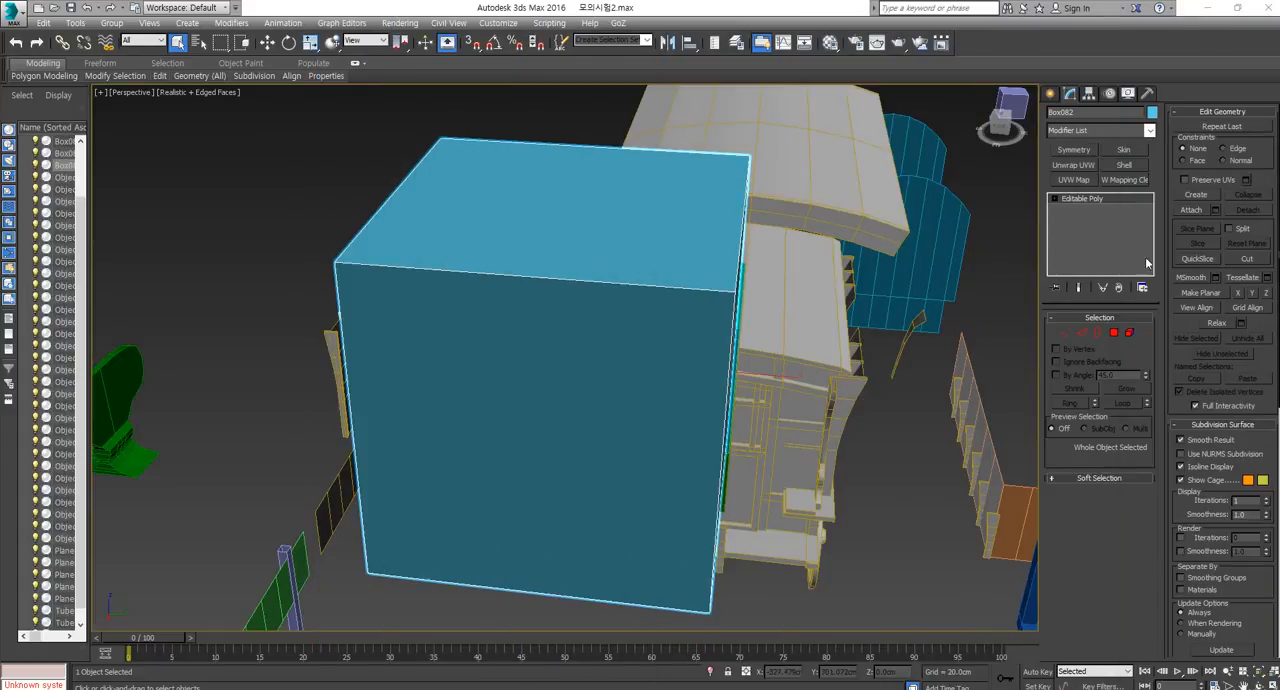
Add an Unwrap UVW modifier to the box, open the UV editor and select the lower vertices of the side-face UVs outside the tile.
scroll(686, 420, "down", 3)
key("r")
middle_click_drag(683, 417, 1034, 261)
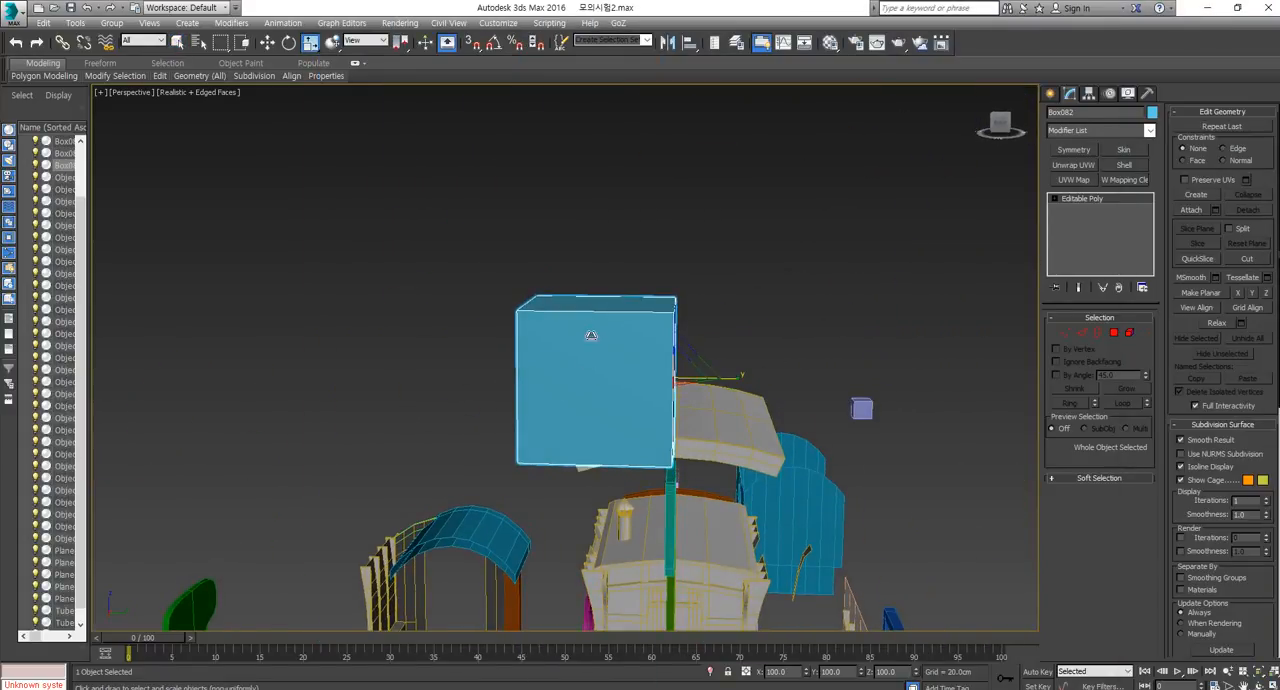
left_click(1082, 166)
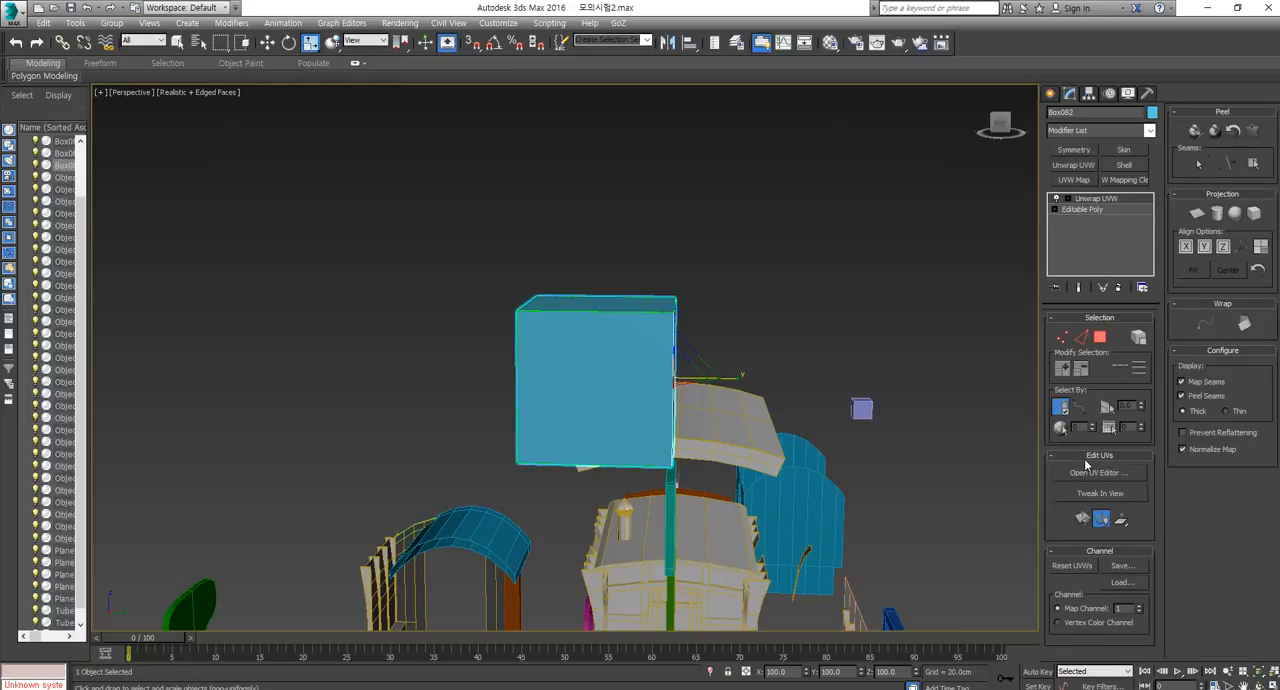
left_click(1088, 473)
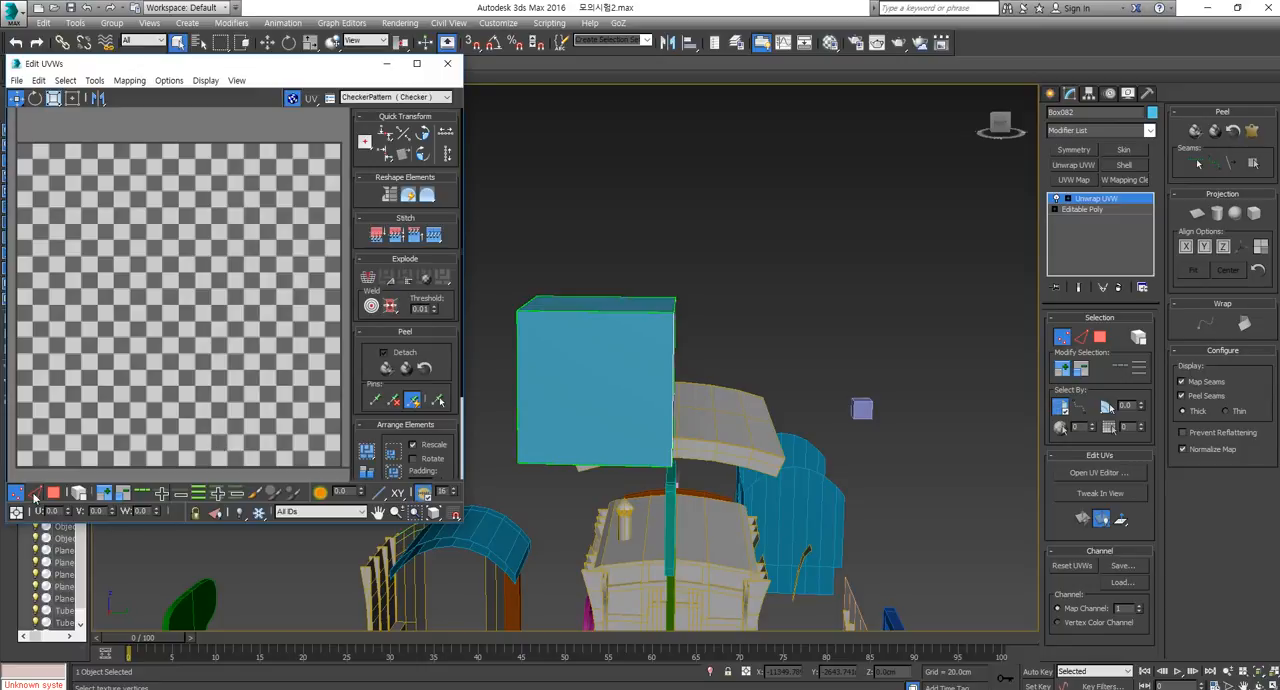
middle_click_drag(220, 246, 199, 298)
scroll(199, 298, "down", 4)
middle_click_drag(117, 380, 177, 388)
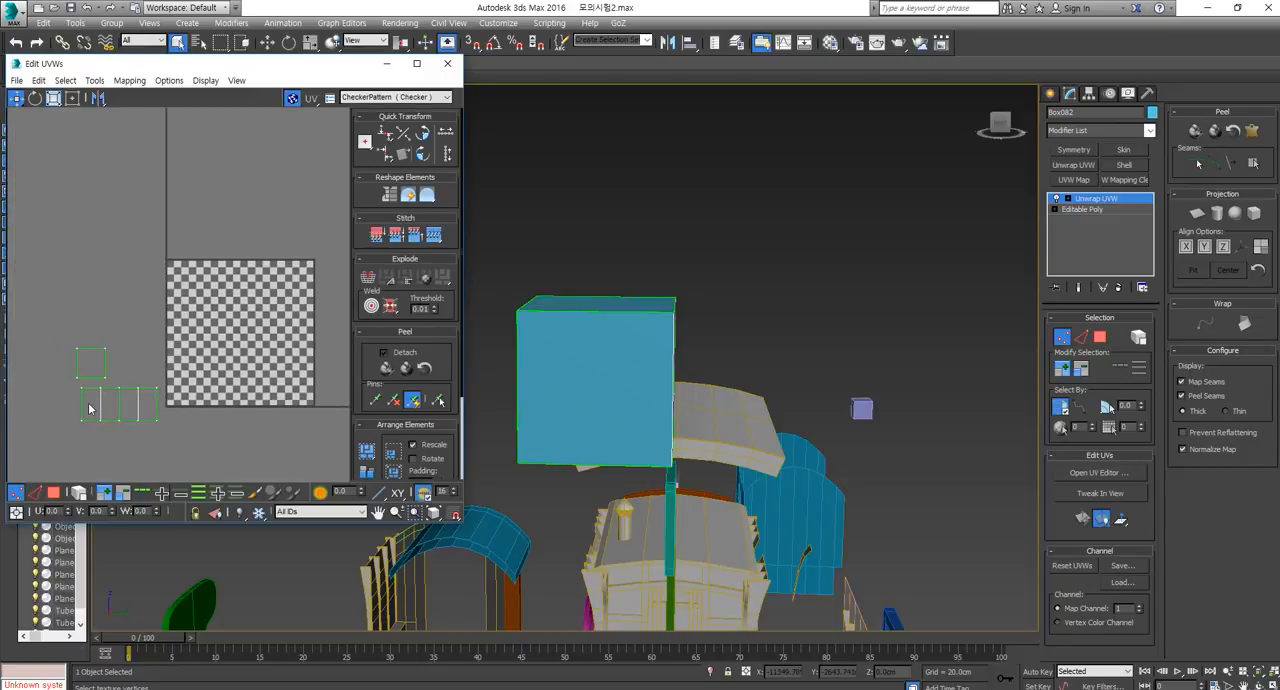
left_click_drag(88, 404, 72, 407)
Examine the wagon's roof edge in the Pinterest reference image and put the browser away.
key("alt+Tab")
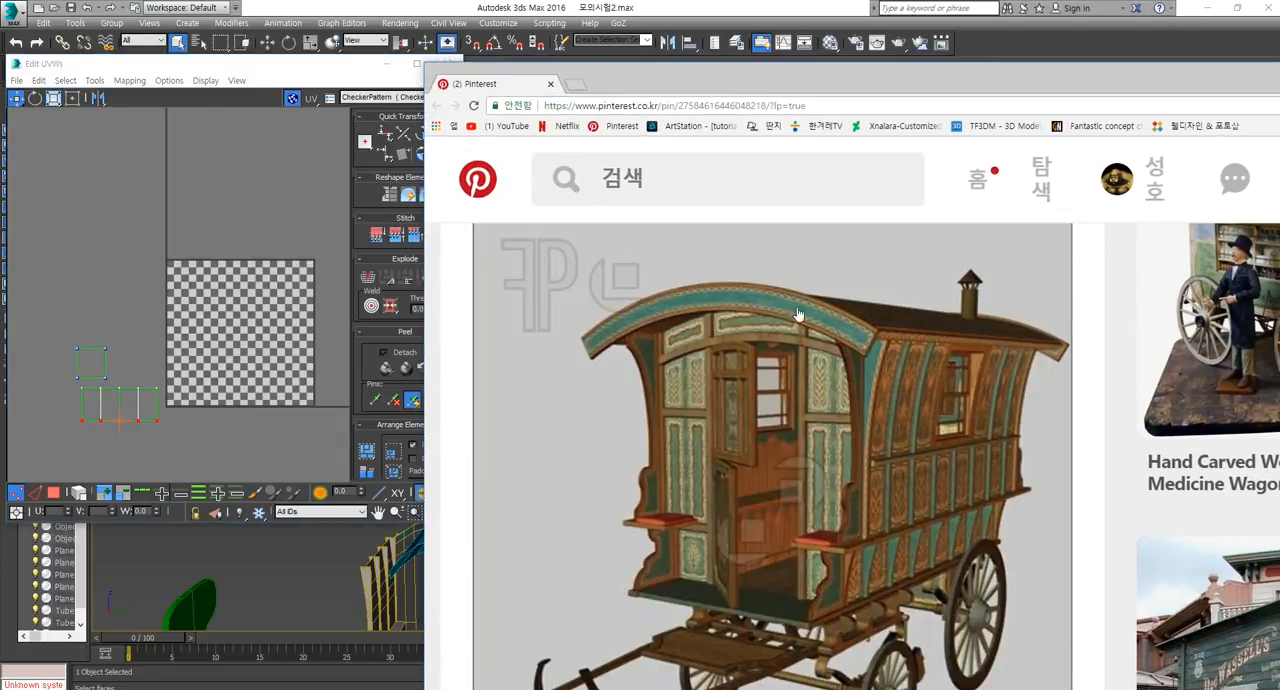
left_click_drag(904, 84, 1279, 163)
Convert the unwrapped box to Editable Poly again.
middle_click_drag(662, 342, 646, 371, "alt")
right_click(650, 437)
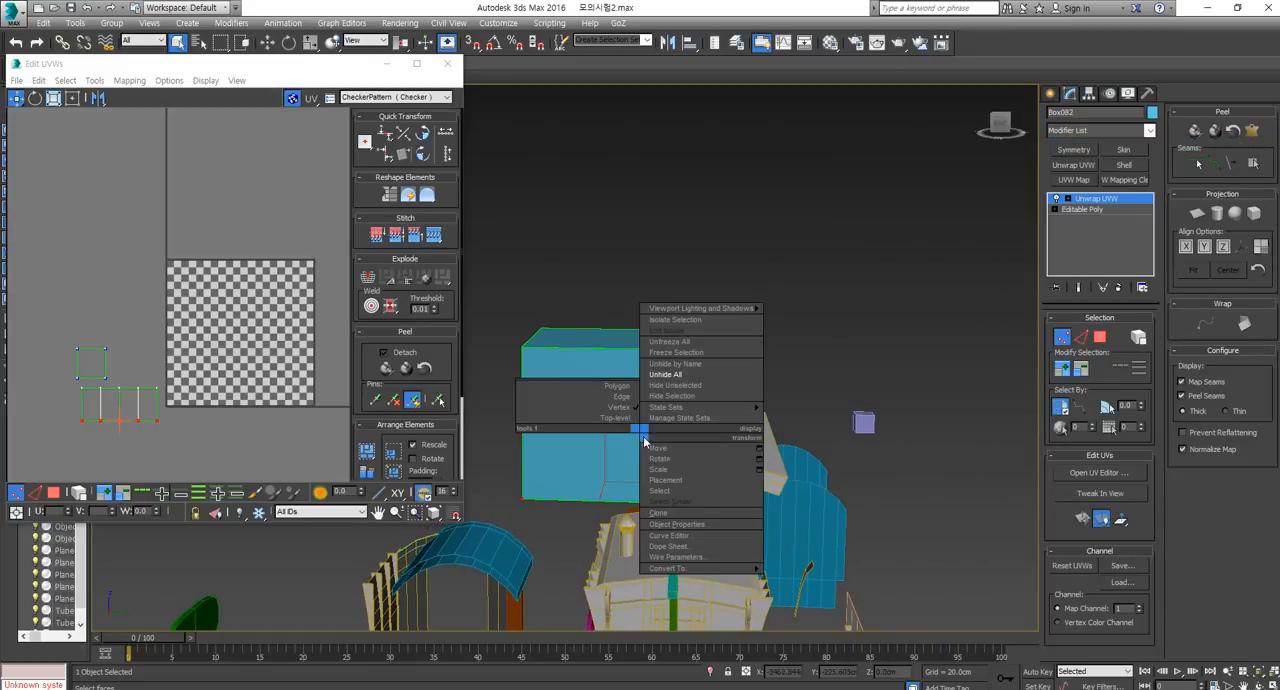
mouse_move(740, 572)
left_click(828, 584)
Clone the box sideways as one independent copy, leaving a gap between it and the original.
key("w")
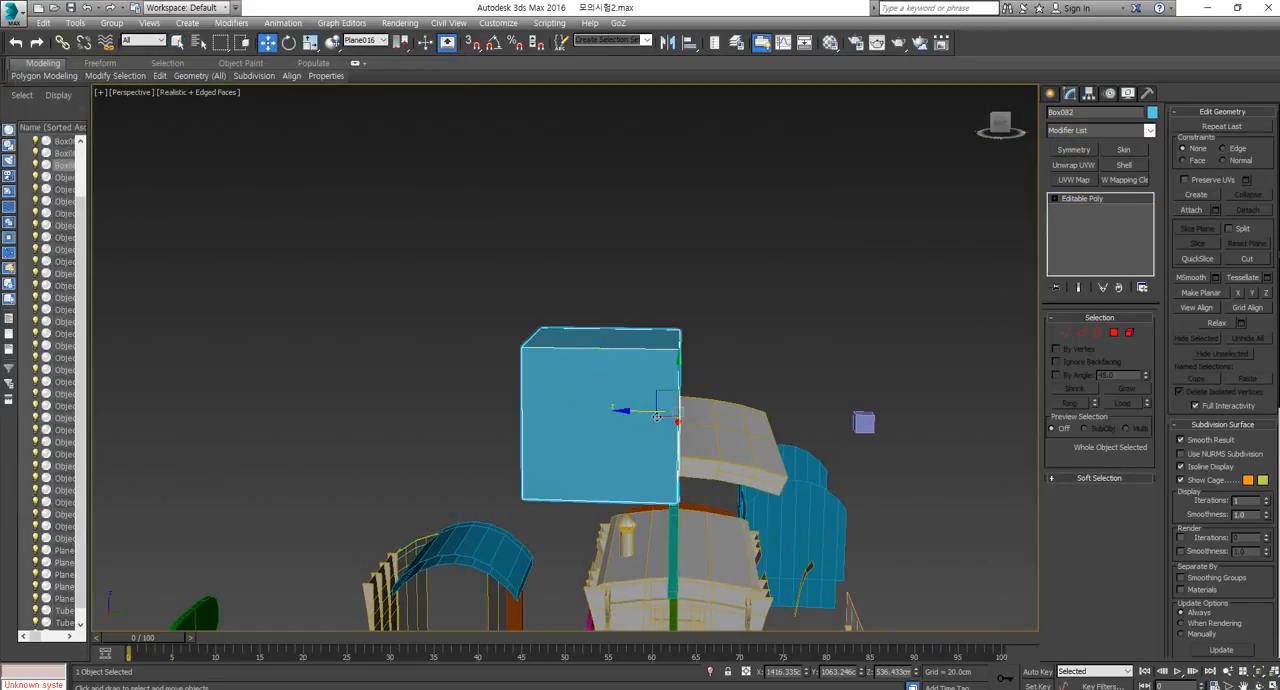
left_click_drag(634, 415, 385, 405, "shift")
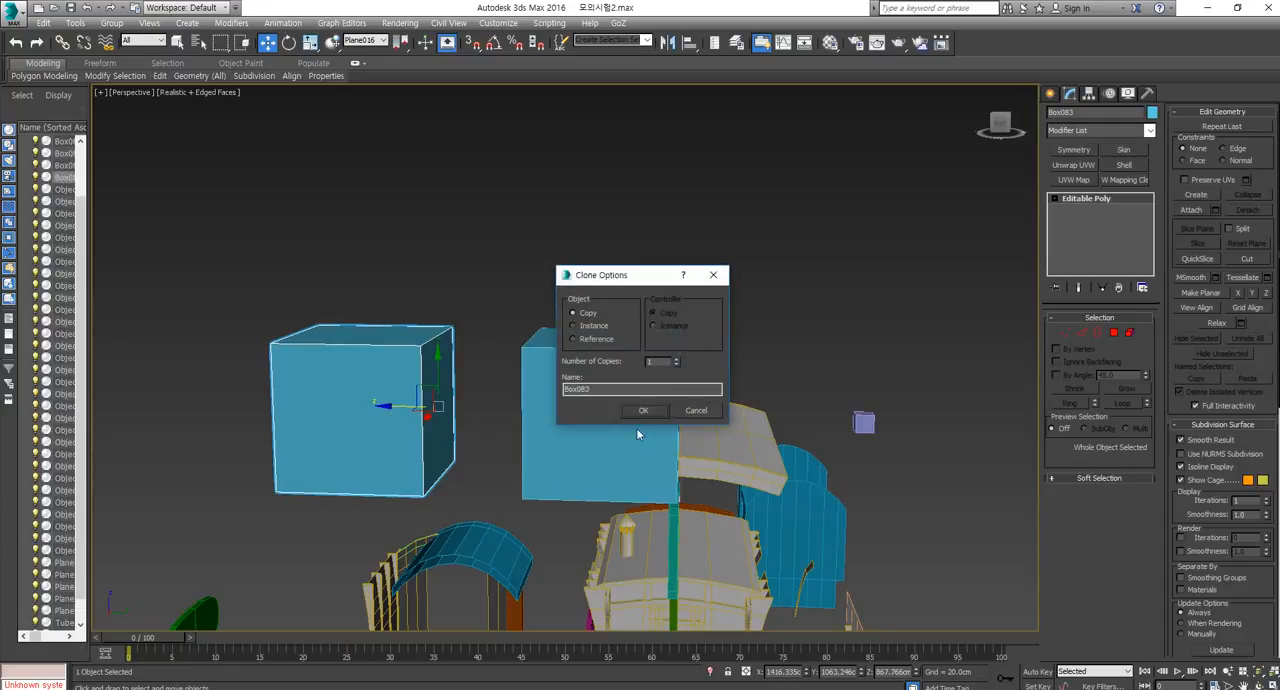
left_click(645, 410)
Delete the top and bottom polygons of the copied box and leave polygon mode.
left_click(1113, 334)
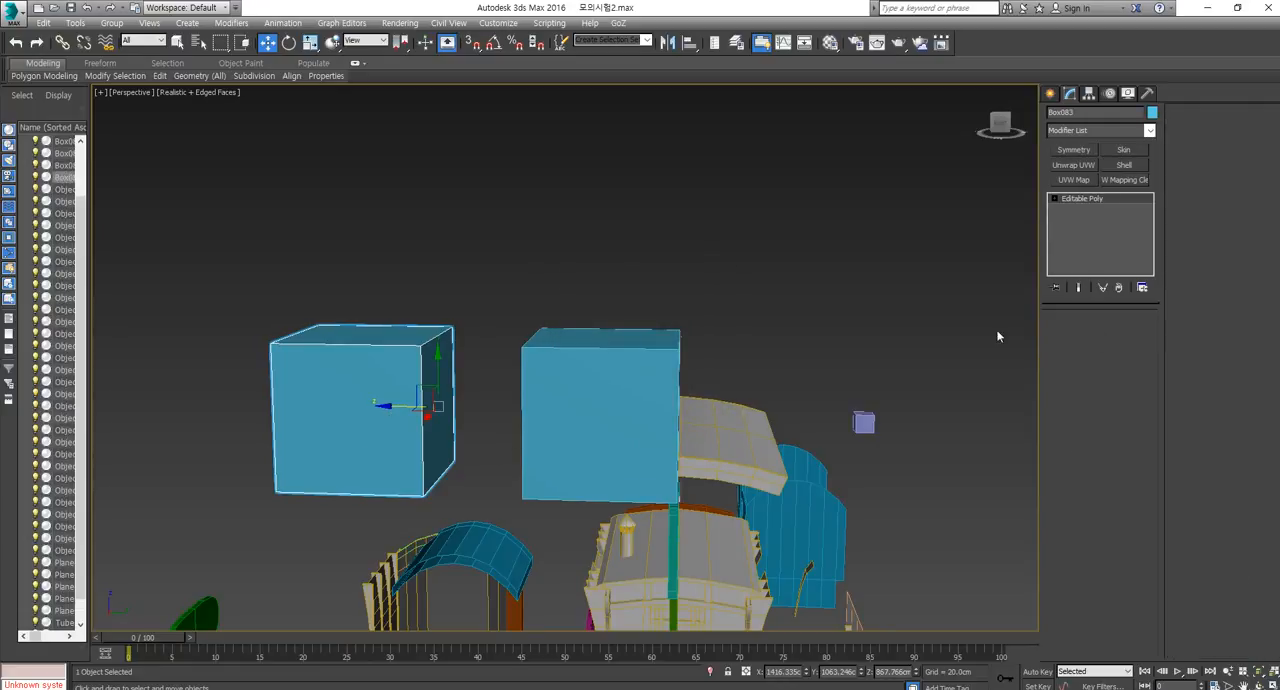
left_click_drag(567, 275, 172, 627)
left_click(380, 339)
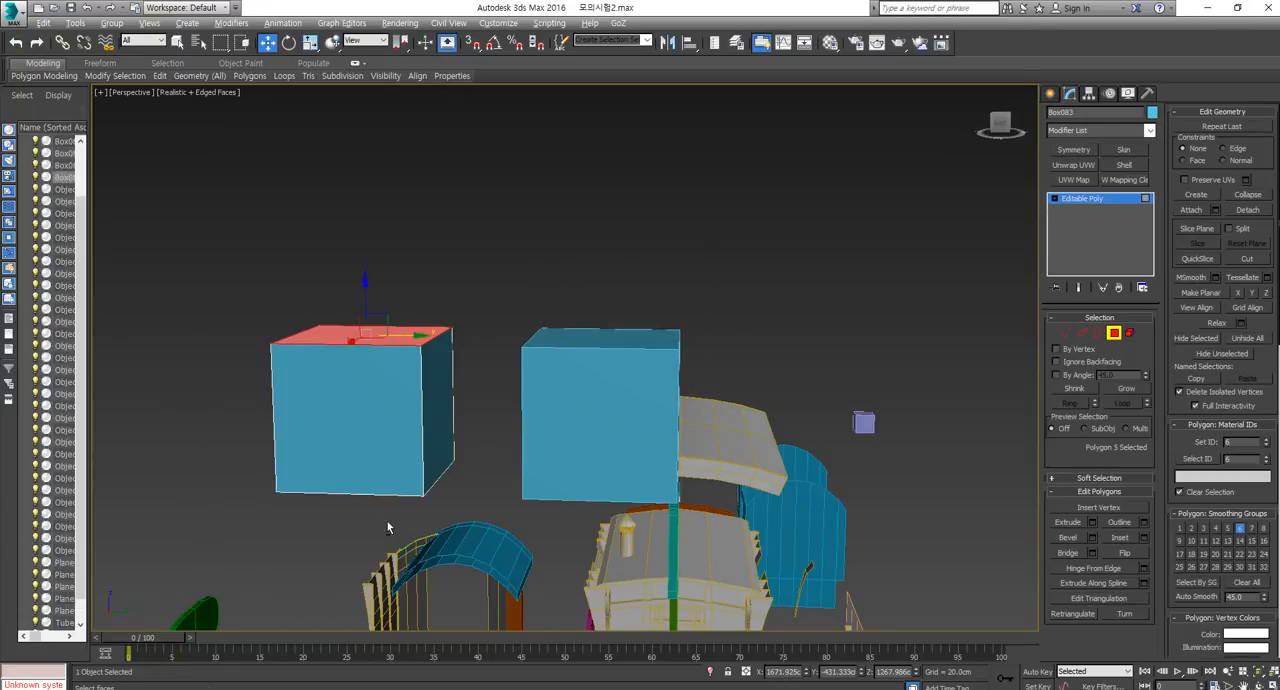
middle_click_drag(389, 526, 394, 457, "alt")
left_click(394, 457, "ctrl")
key("Delete")
left_click(1117, 335)
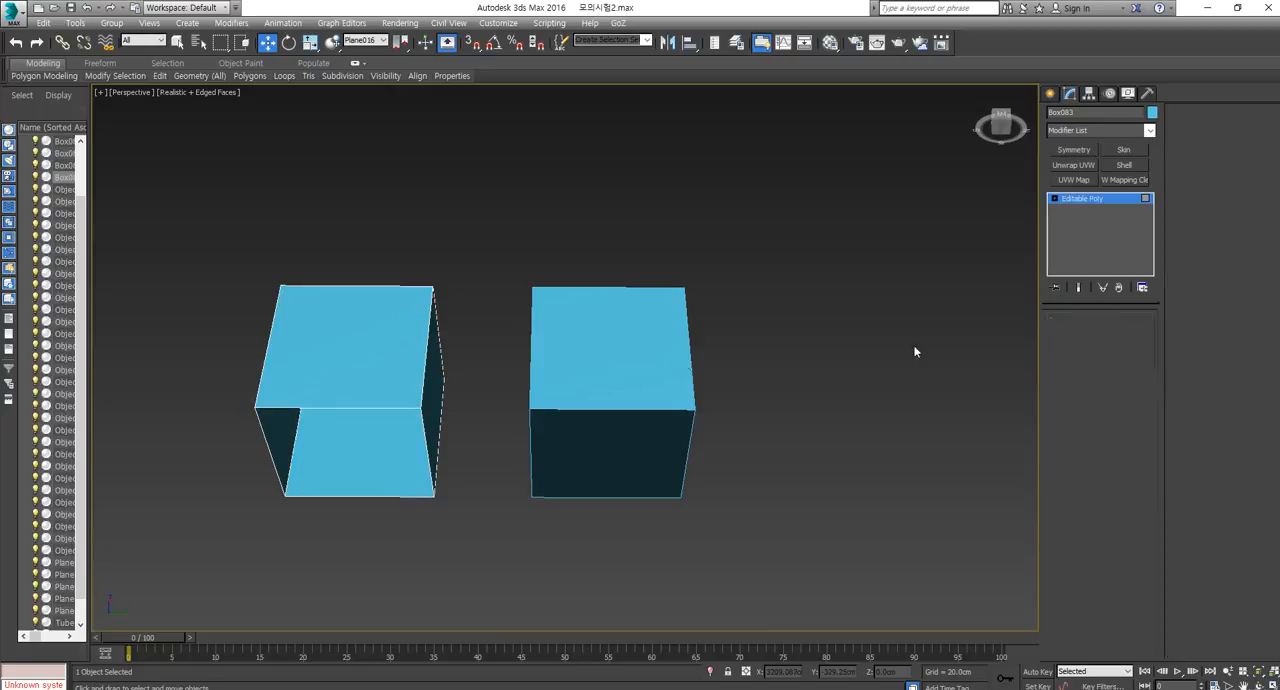
Center the pivot of the open-ended box copy to the object.
middle_click_drag(800, 352, 240, 460, "alt")
key("r")
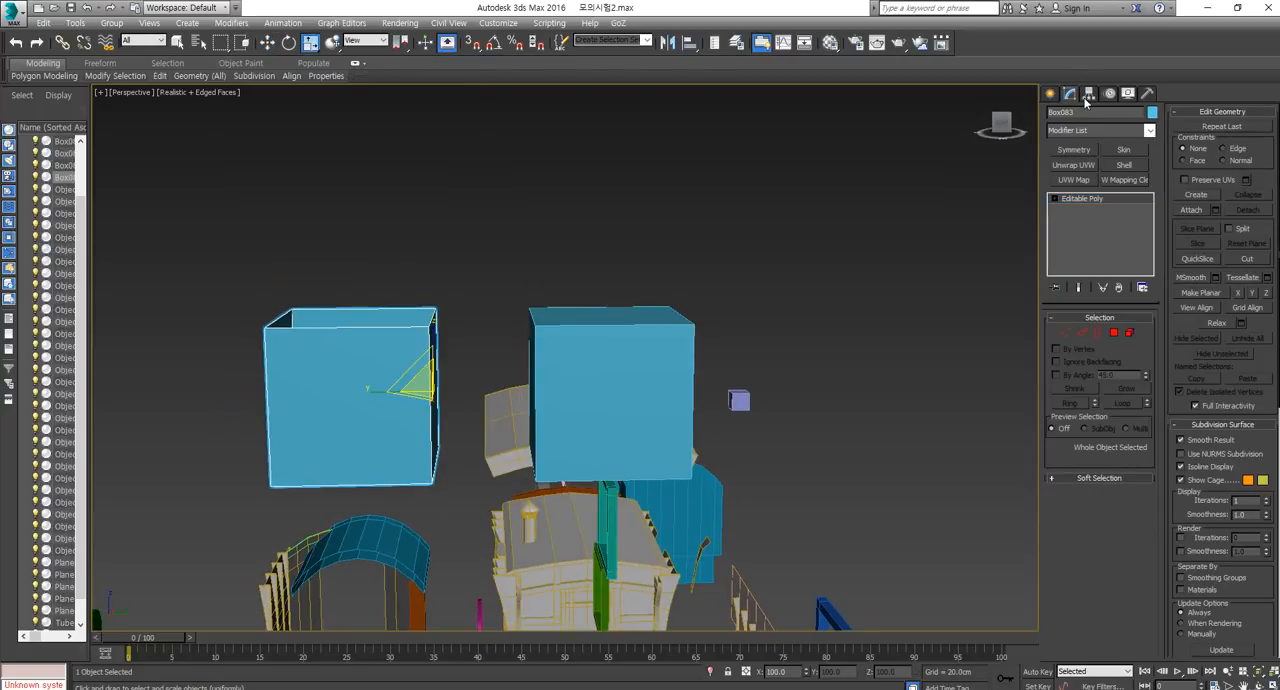
left_click(1088, 93)
left_click(1100, 178)
left_click(1100, 247)
left_click(1104, 179)
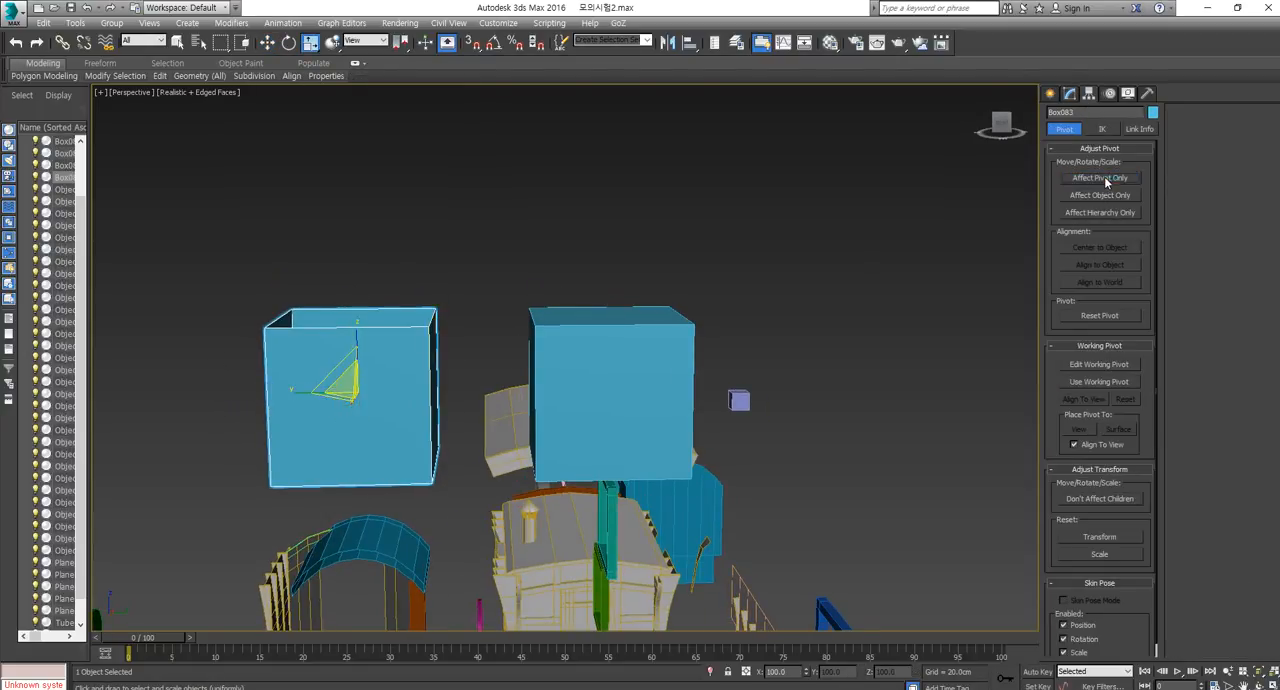
Scale the box copy into a tall, narrow column, about 485% in height and 47% in width and depth.
middle_click_drag(288, 352, 346, 371)
left_click_drag(414, 348, 434, 186)
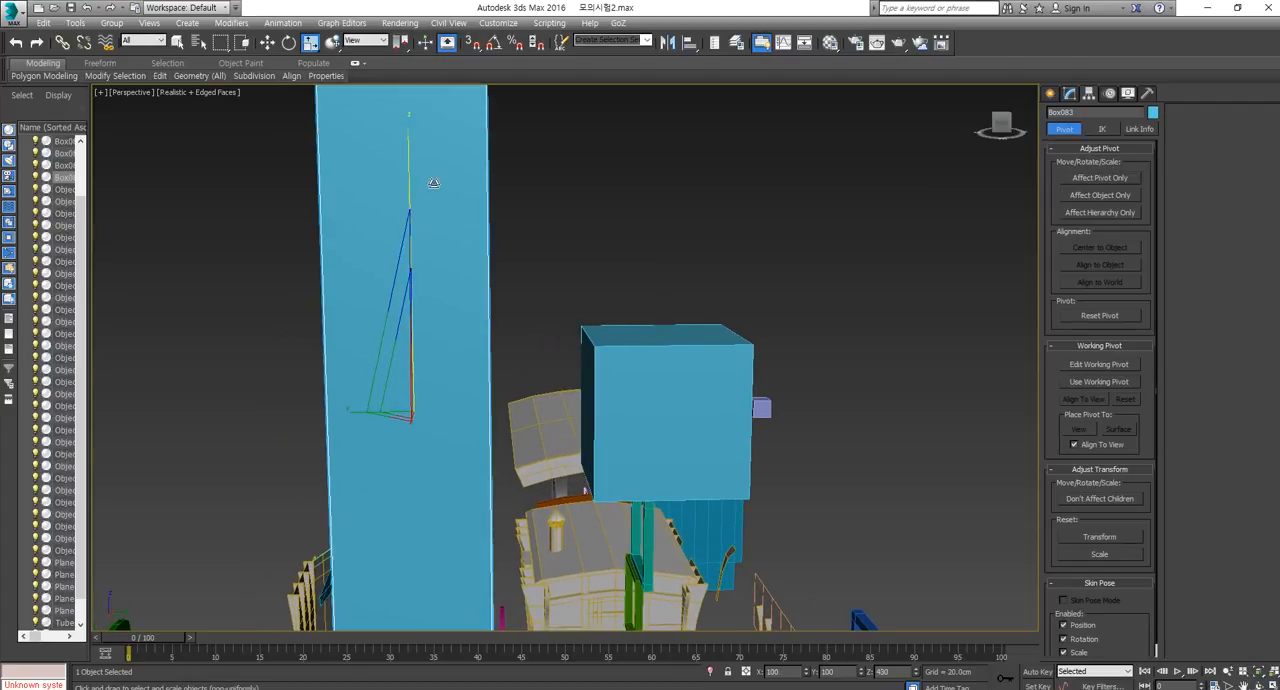
scroll(405, 390, "down", 5)
left_click_drag(399, 420, 337, 440)
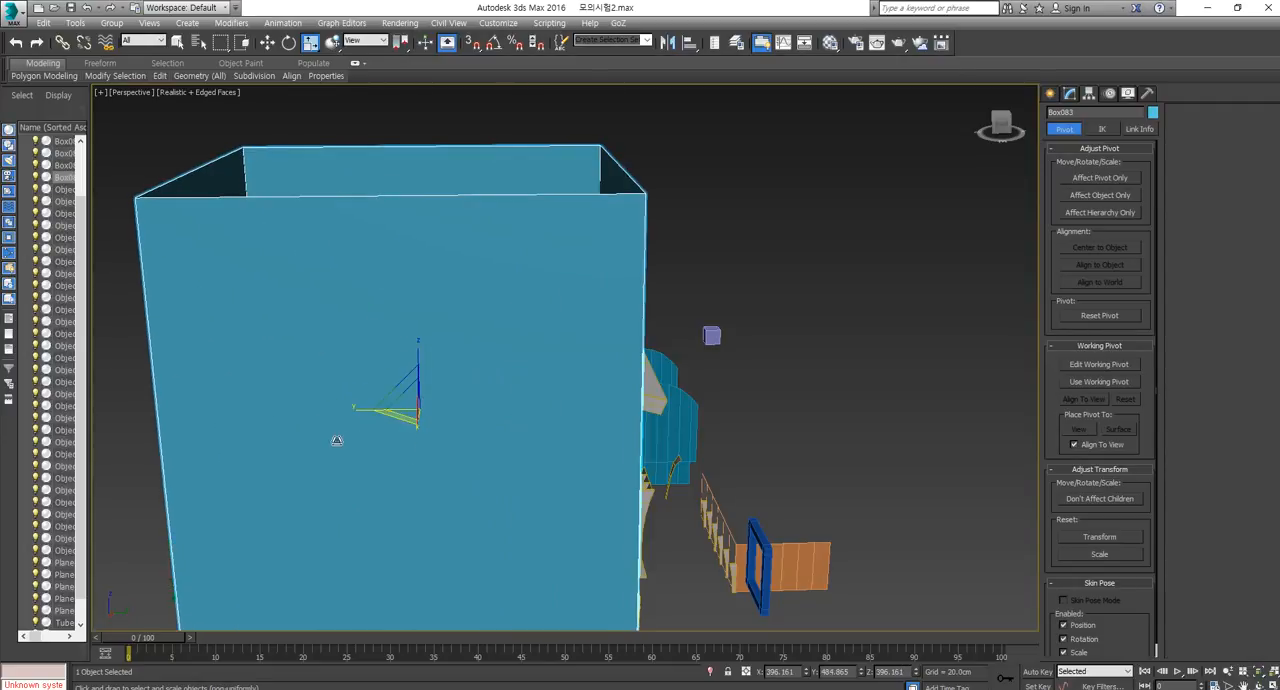
scroll(416, 476, "down", 5)
middle_click_drag(416, 476, 397, 373, "alt")
key("z")
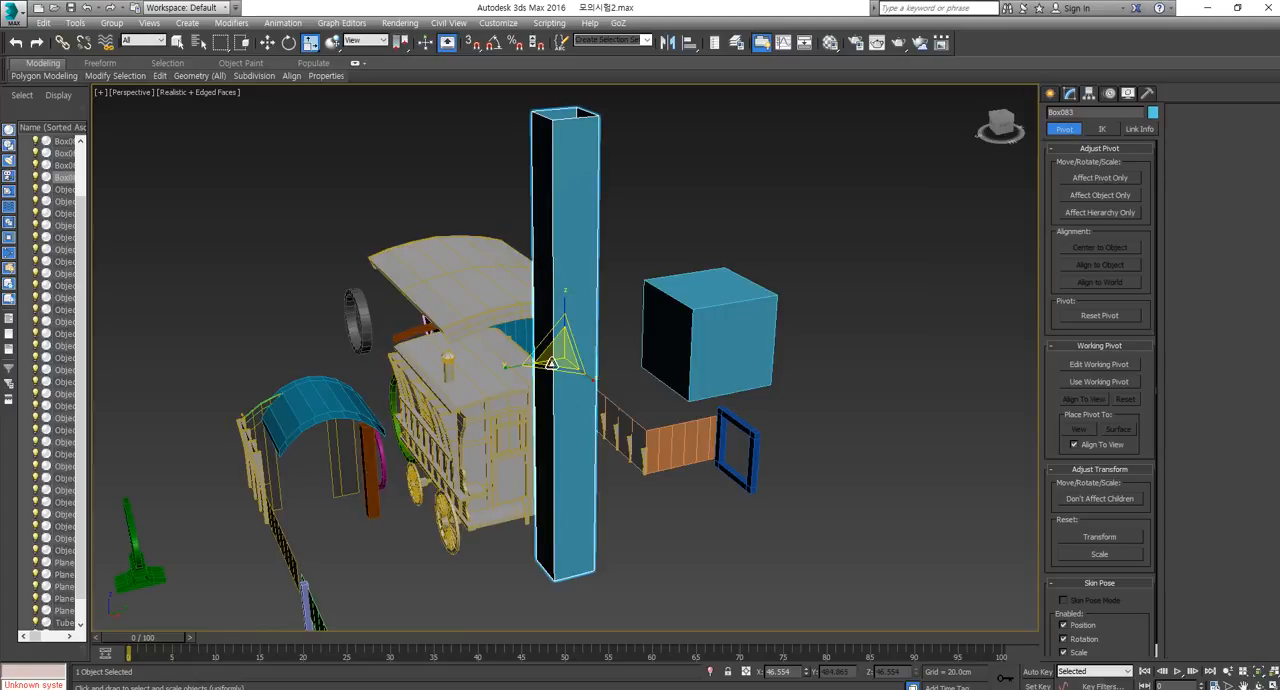
Scale the column into a slim post and move it beside and below the original box.
left_click_drag(549, 367, 575, 345)
middle_click_drag(575, 345, 560, 310, "alt")
key("w")
left_click_drag(556, 343, 833, 440)
Add an Unwrap UVW modifier to the slim post and open the UV editor.
left_click(1068, 95)
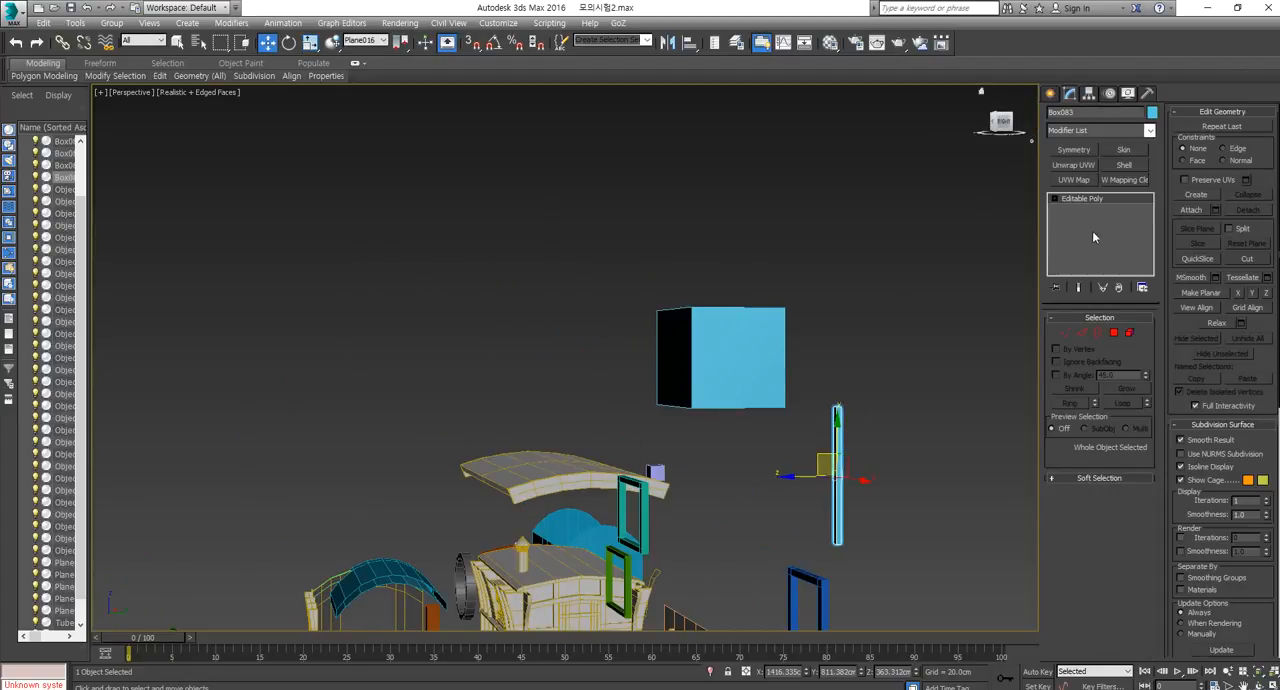
left_click(1074, 165)
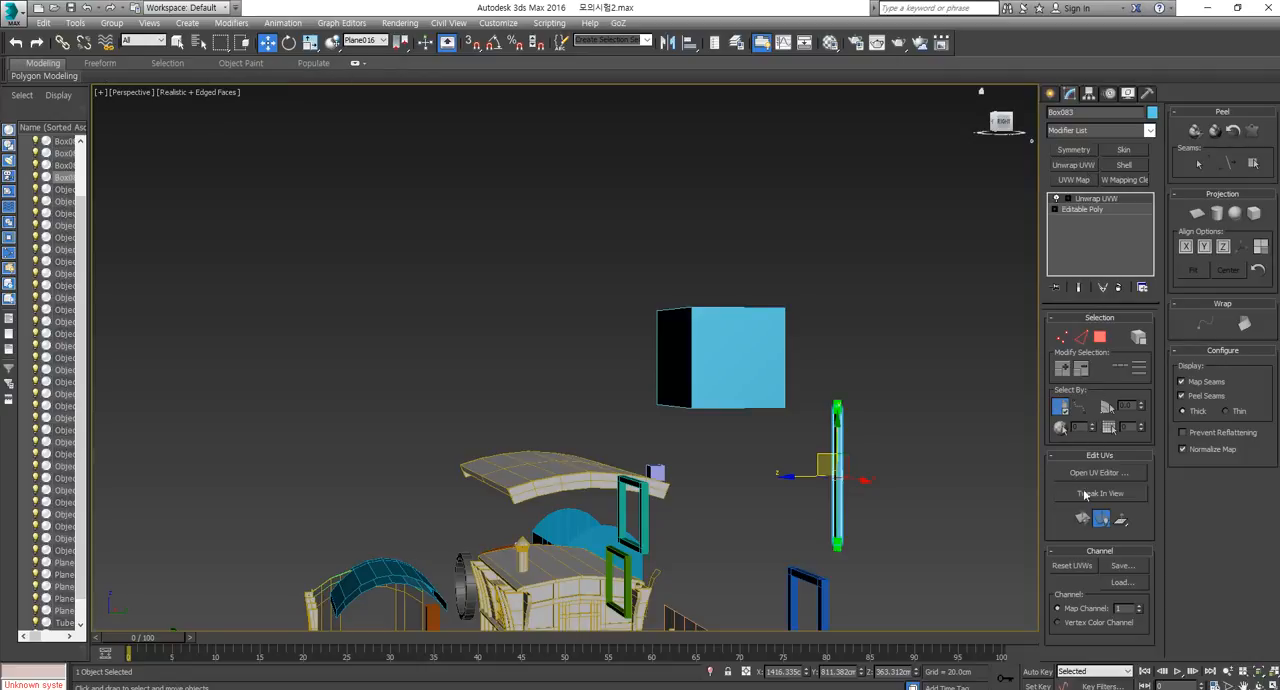
left_click(1100, 473)
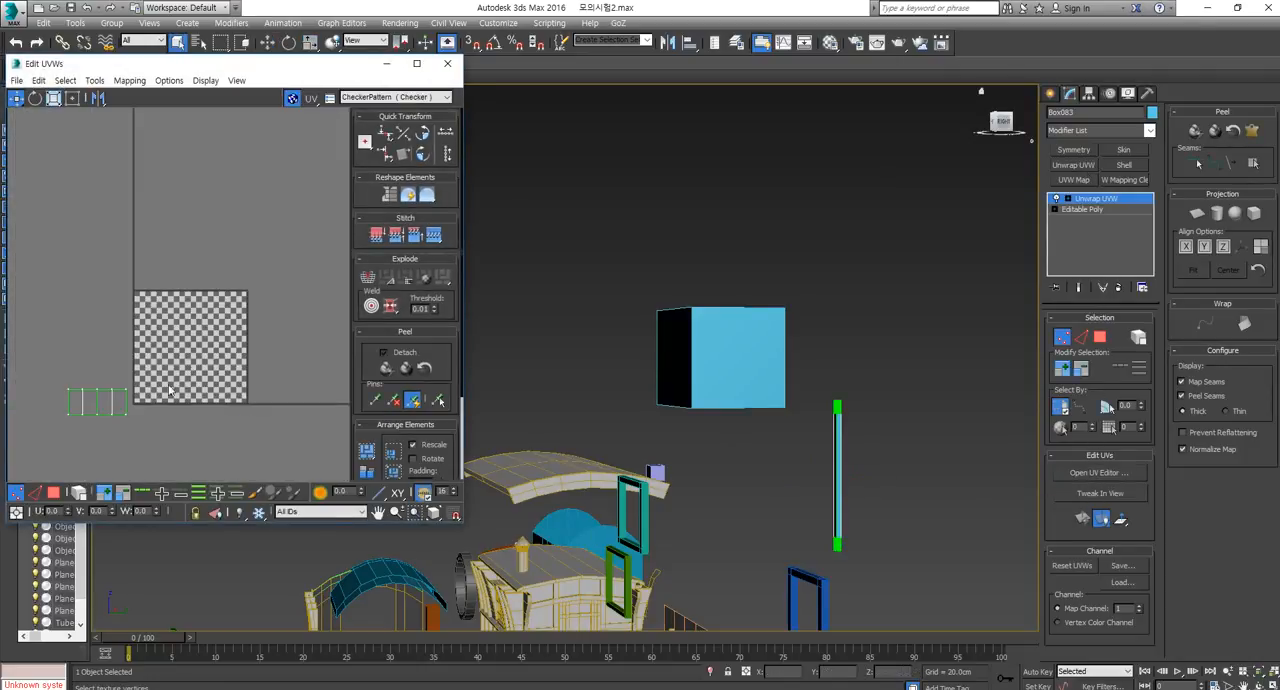
Move the post's UVs into the tile's lower right corner, stretch them into a tall, narrow strip and close the UV editor.
middle_click_drag(97, 434, 165, 425)
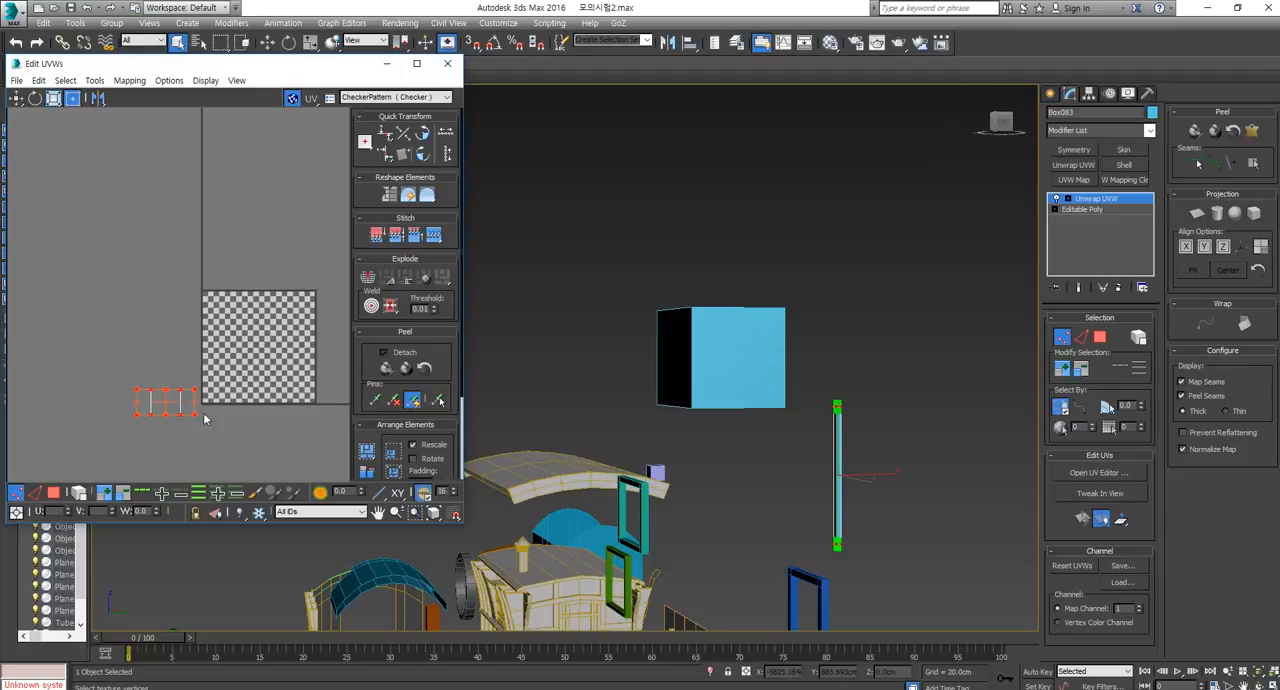
left_click_drag(197, 383, 286, 339)
scroll(314, 352, "up", 3)
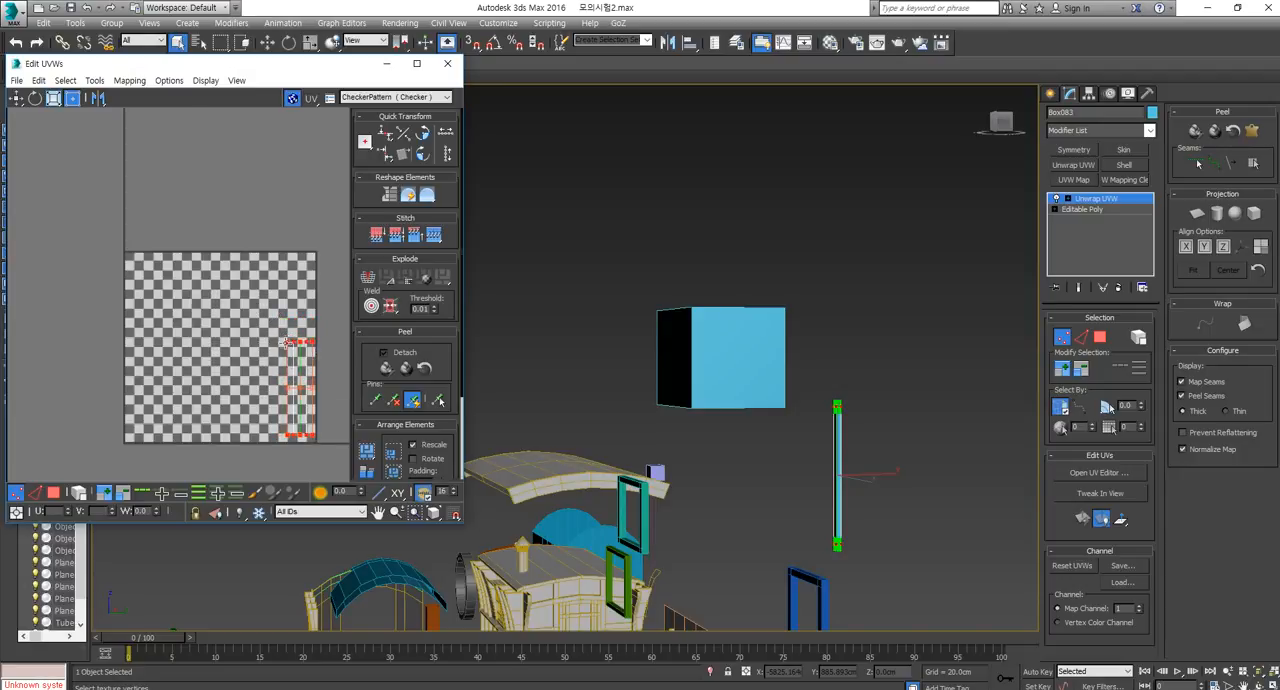
left_click(447, 63)
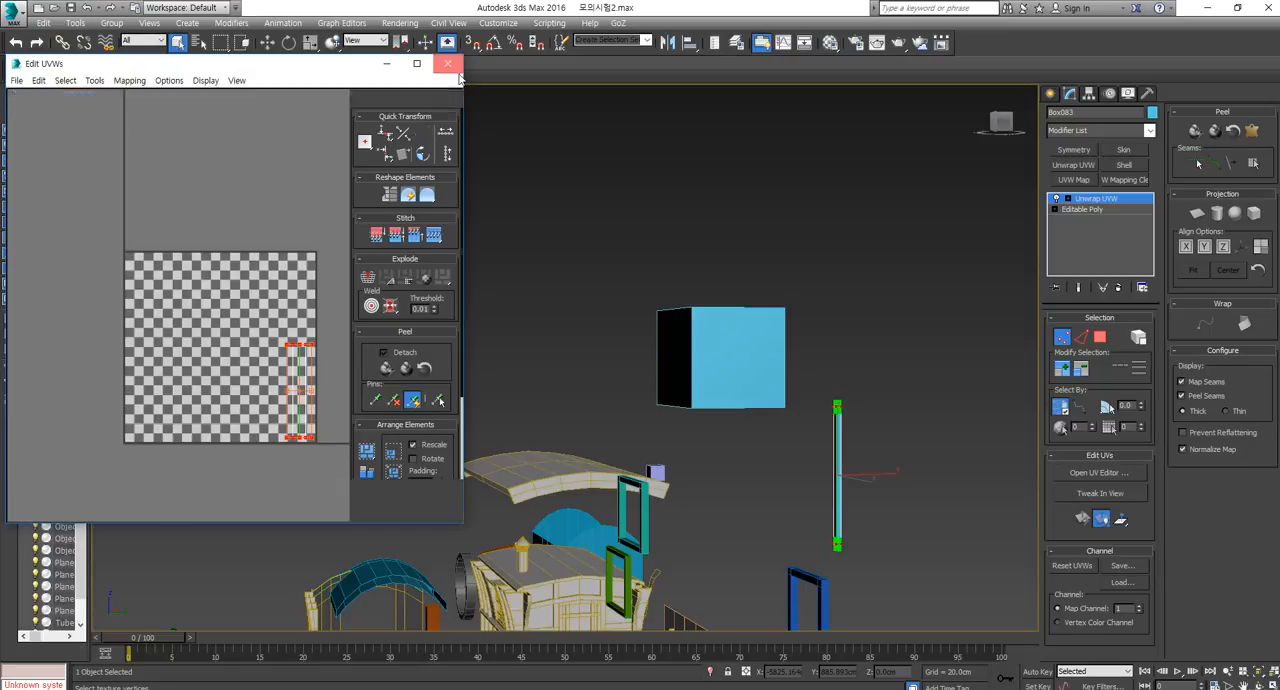
Convert the slim post with its unwrap to Editable Poly and start a copy of it beside the original.
right_click(838, 406)
left_click(1006, 549)
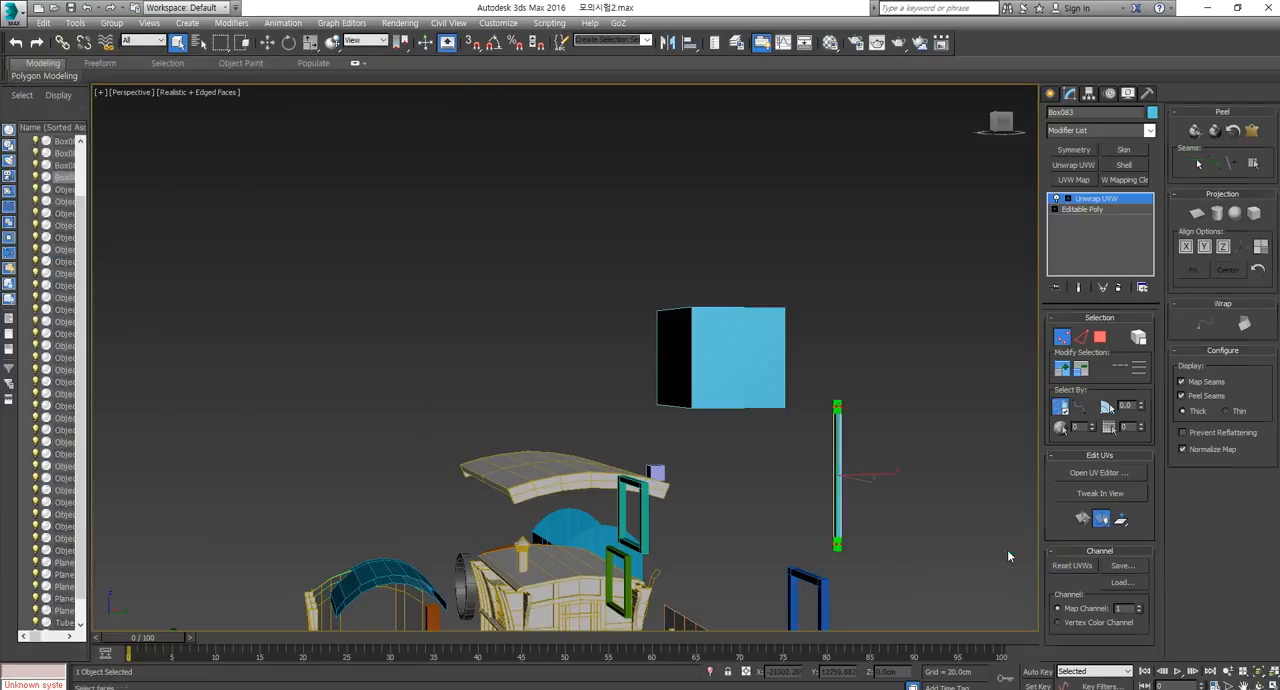
key("w")
mouse_move(848, 485)
left_mouse_down("shift")
mouse_move(685, 485)
mouse_move(743, 485)
left_mouse_up("shift")
View the caravan reference picture in the browser, return to the scene and cancel the pending post copy.
key("alt+Tab")
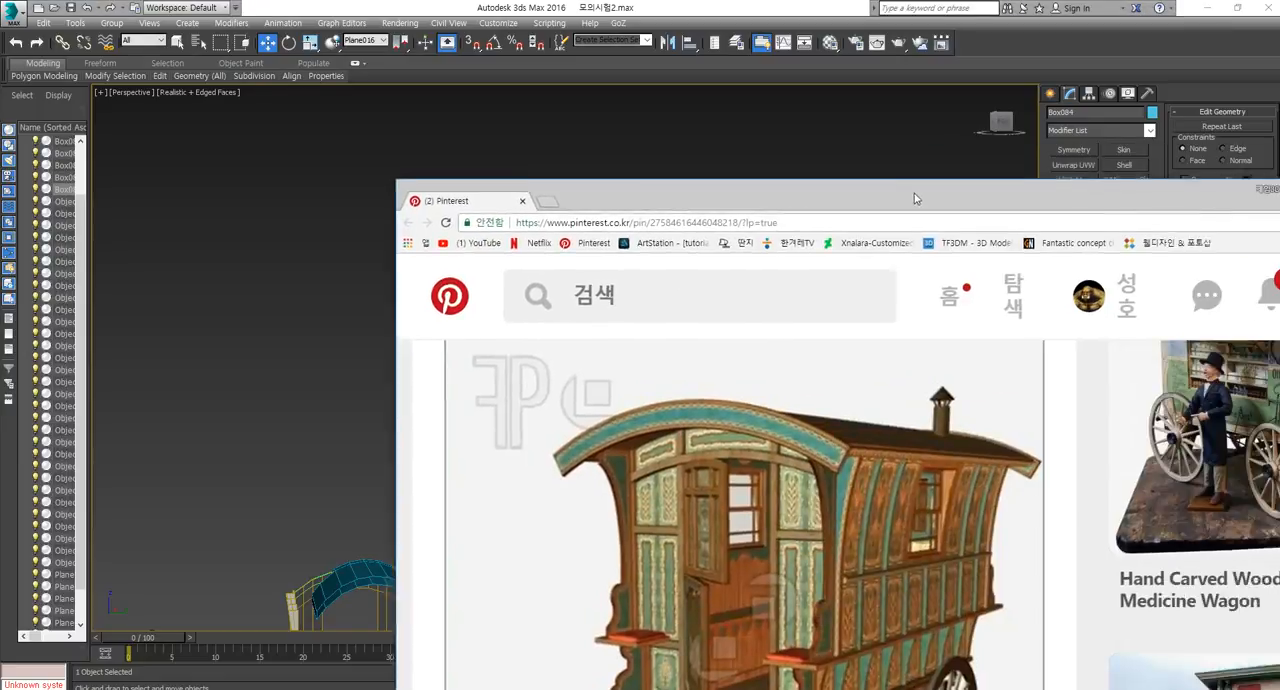
left_click_drag(915, 194, 616, 95)
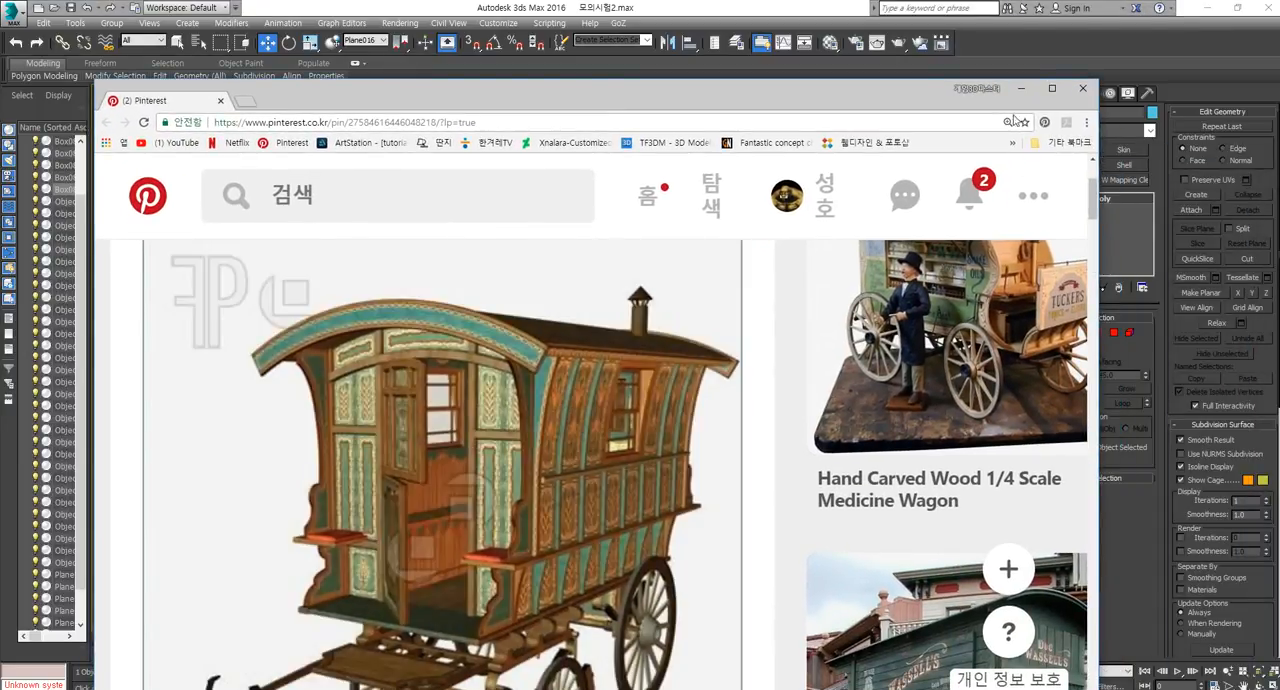
left_click(1024, 90)
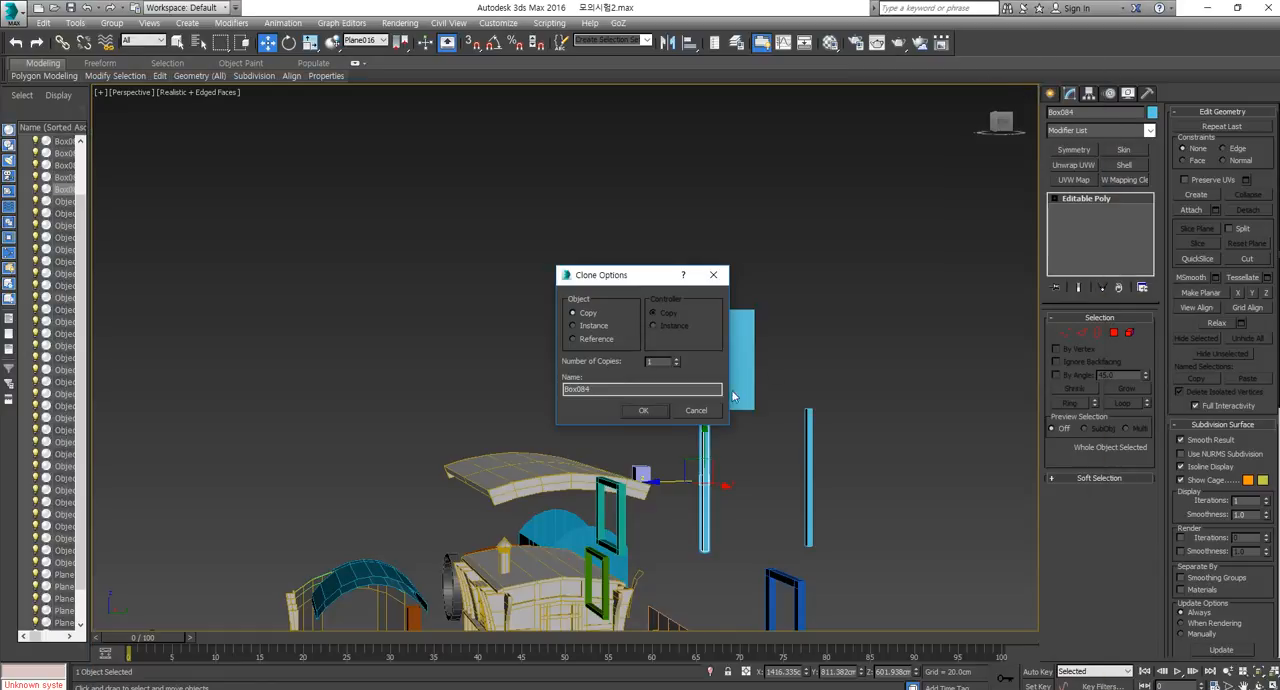
left_click(706, 413)
Select the blue square frame and examine how its polygons are built.
scroll(738, 495, "down", 4)
mouse_move(656, 563)
middle_mouse_down()
mouse_move(738, 495)
mouse_move(772, 345)
mouse_move(711, 448)
mouse_move(748, 478)
middle_mouse_up()
scroll(772, 345, "up", 5)
left_click(765, 343)
key("z")
scroll(708, 444, "down", 4)
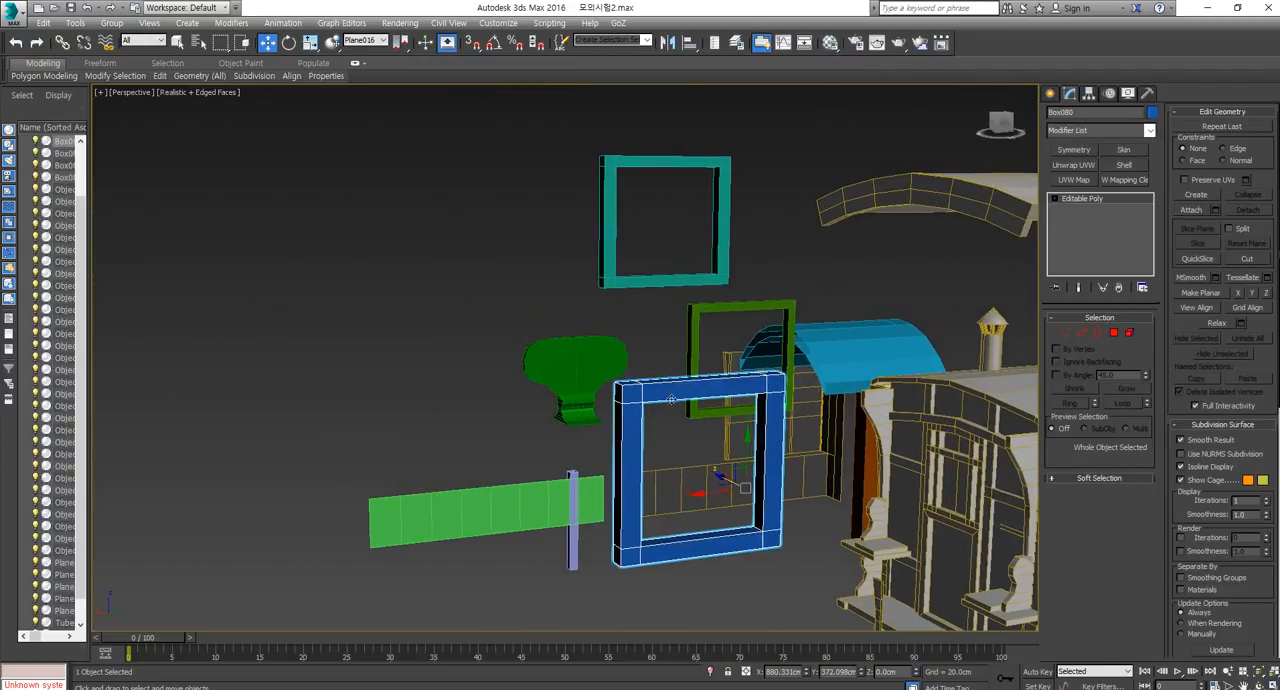
left_click(1113, 332)
middle_click_drag(700, 341, 701, 364)
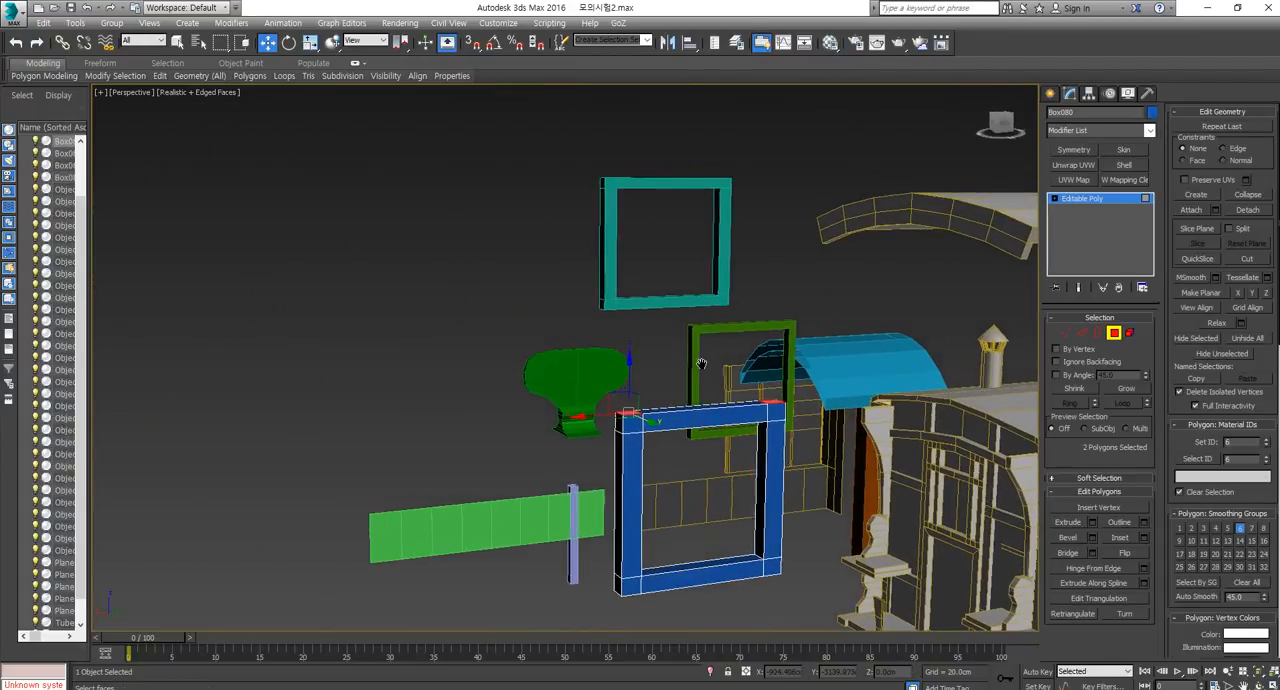
left_click(1114, 334)
Create a box about 244 cm long, 293 cm wide and 109 cm high in the front view and convert it to Editable Poly.
left_click(1051, 93)
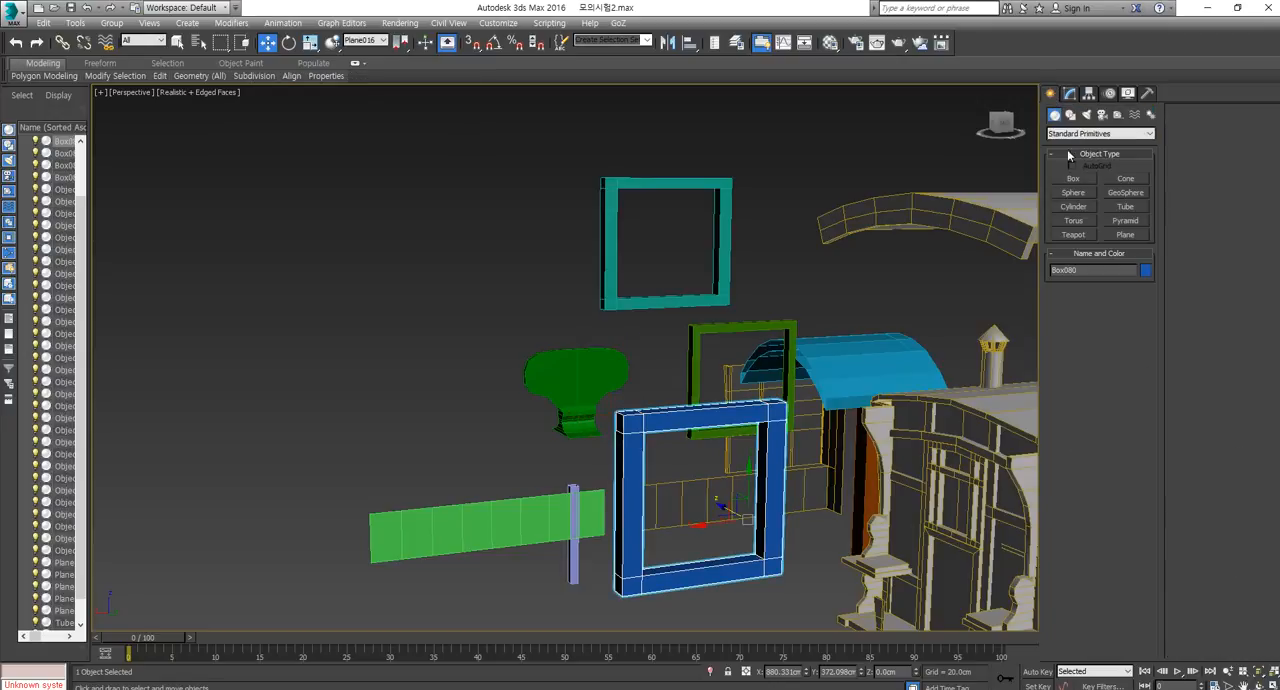
left_click(1073, 178)
key("f")
scroll(650, 398, "up", 5)
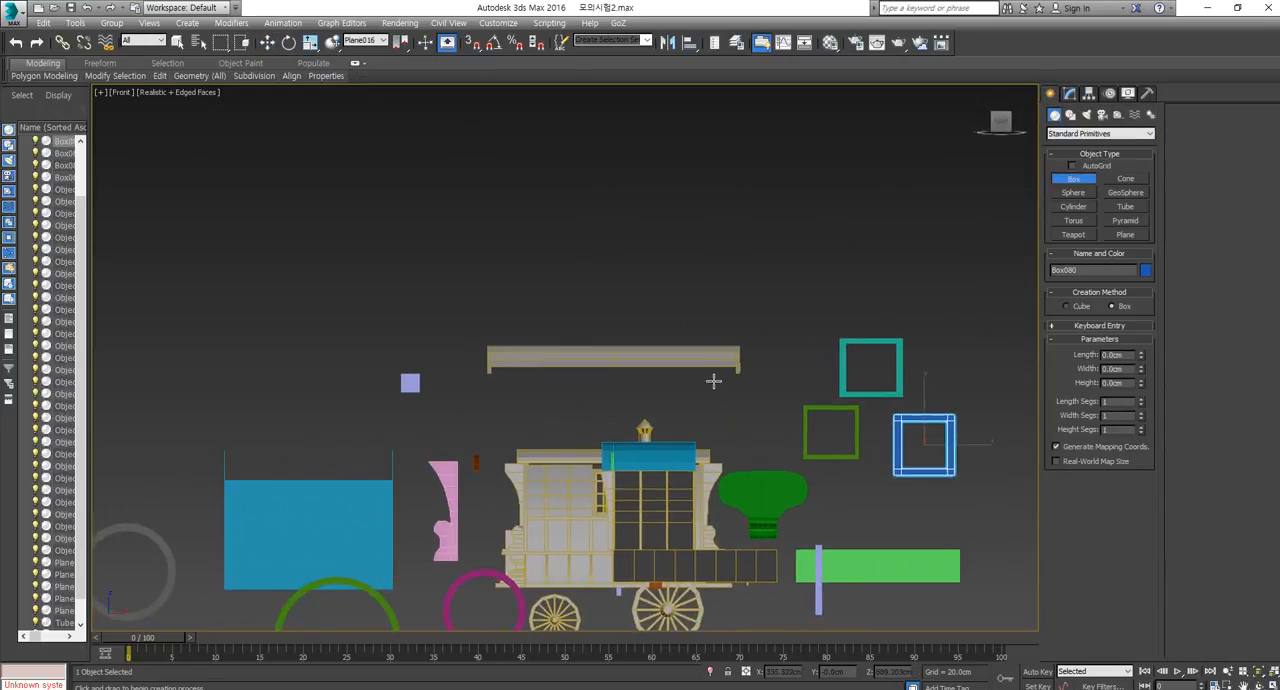
left_click_drag(702, 258, 790, 333)
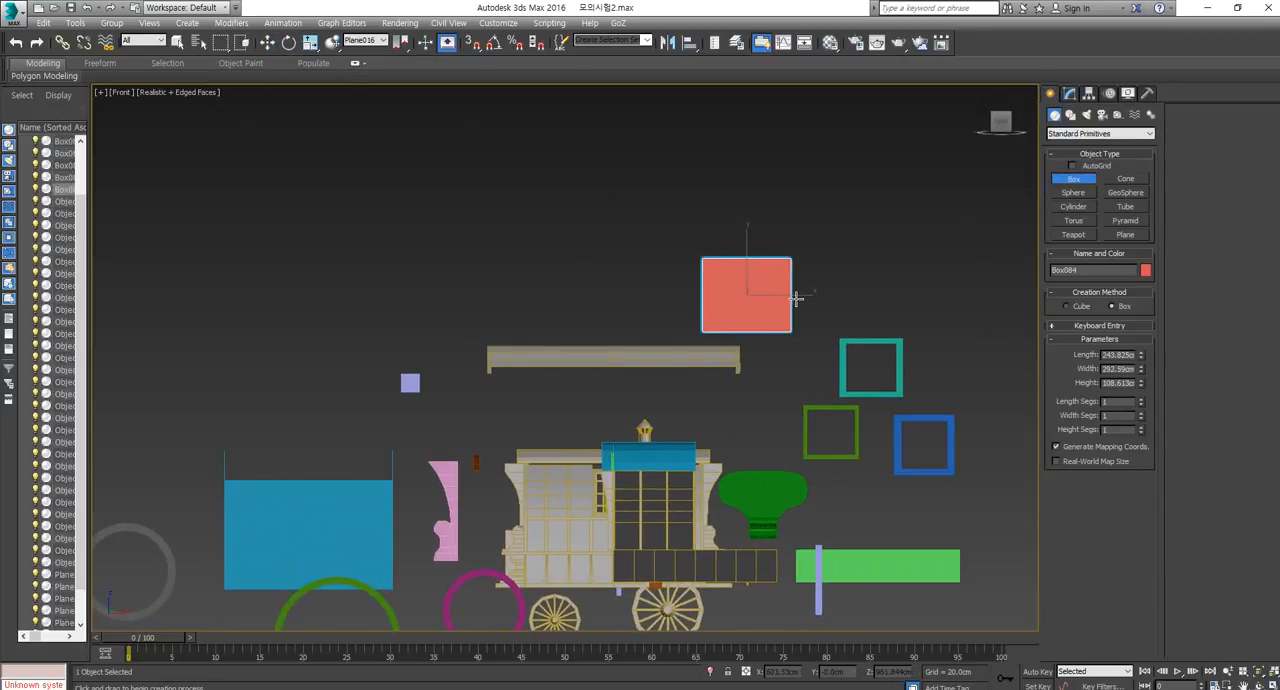
left_click(745, 308)
right_click(745, 308)
right_click(745, 310)
mouse_move(785, 441)
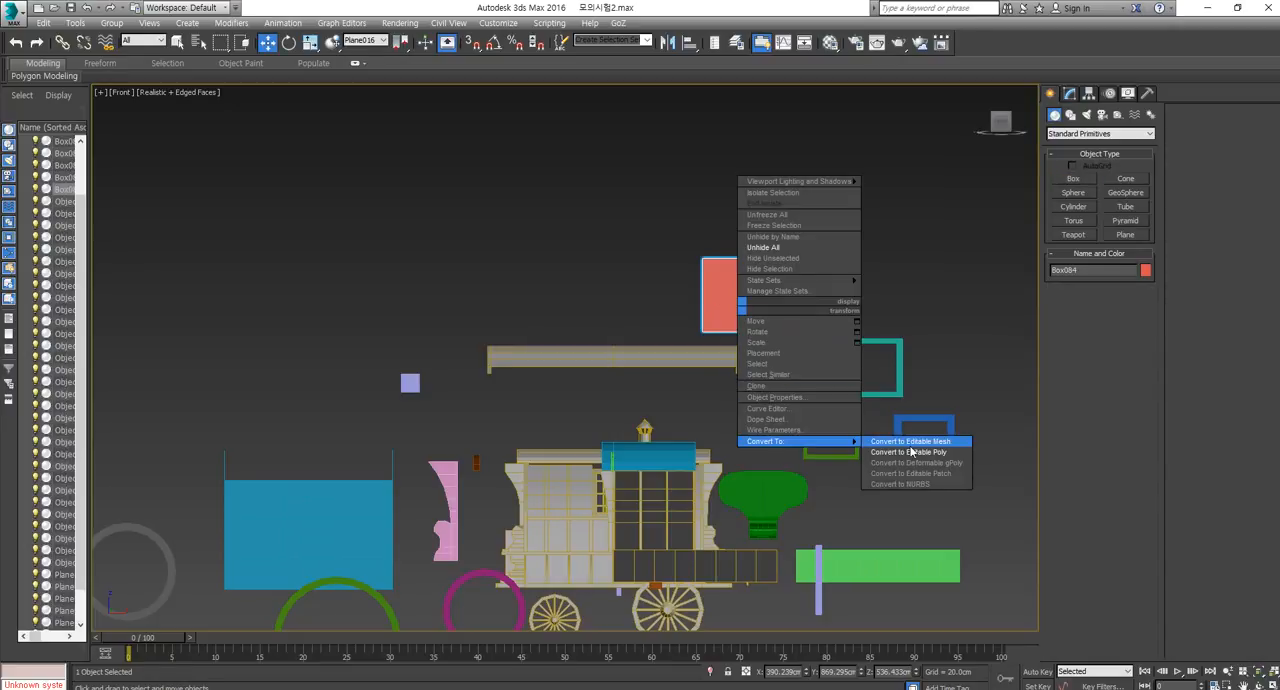
left_click(934, 452)
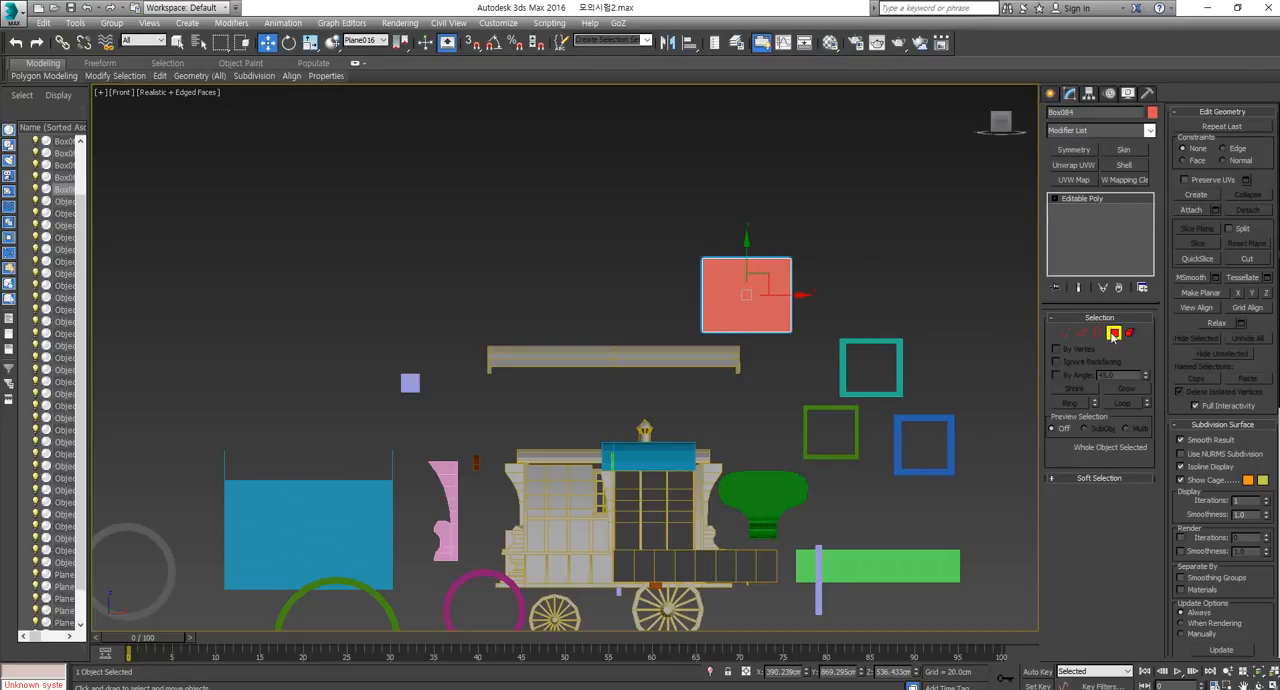
Delete the new box's front and back polygons and add a Shell modifier to the open shape.
left_click(759, 296)
key("Delete")
left_click(759, 296)
key("Delete")
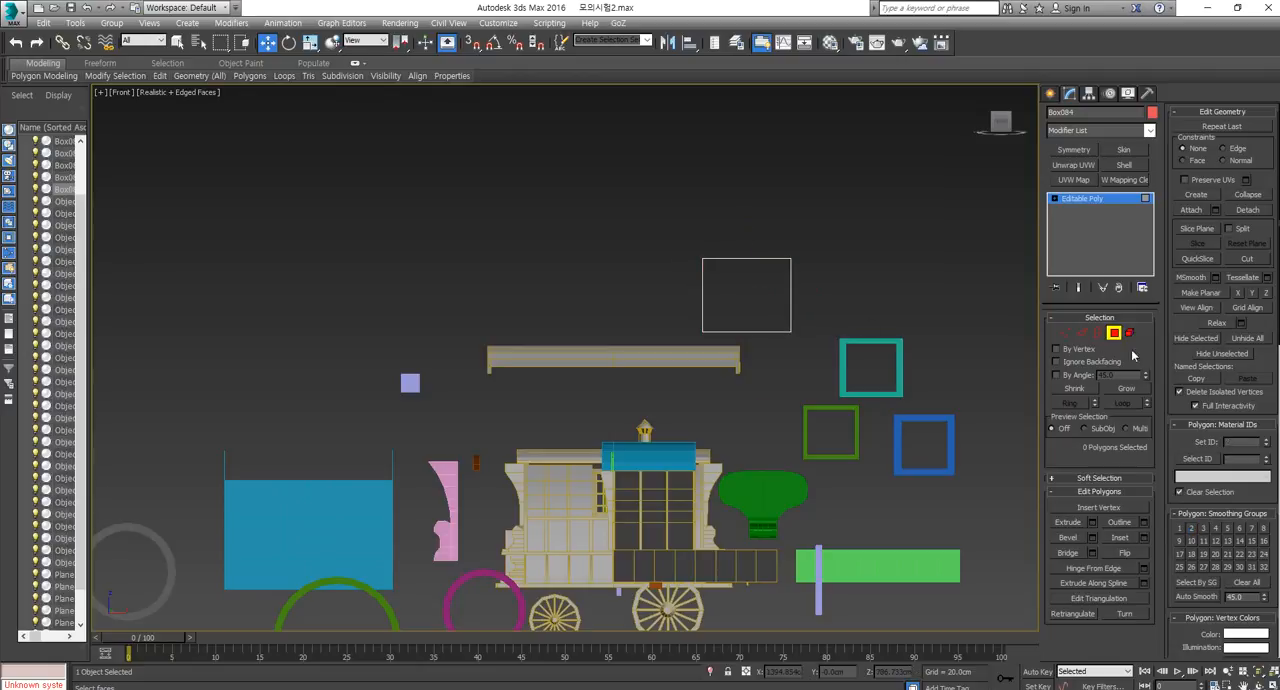
left_click(1114, 333)
left_click(1124, 165)
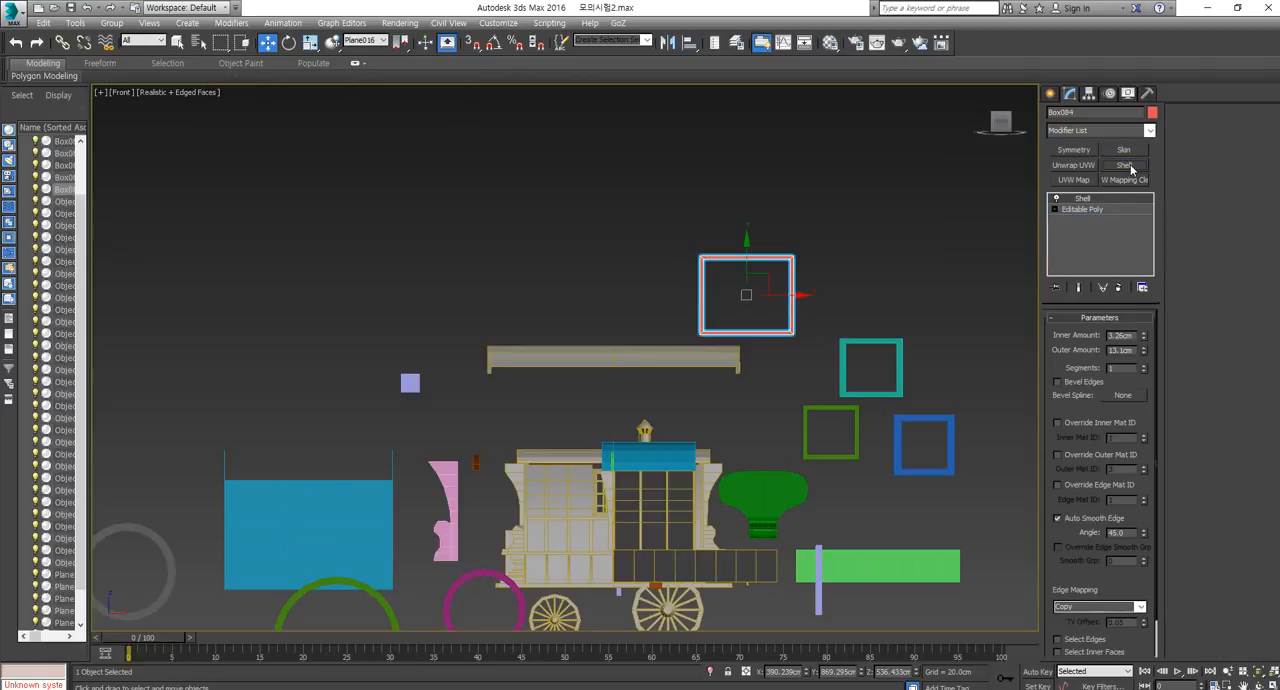
Scale the shelled frame's depth down to about 26% to make a thin rectangular frame.
middle_click_drag(748, 393, 697, 446)
key("p")
scroll(738, 440, "down", 4)
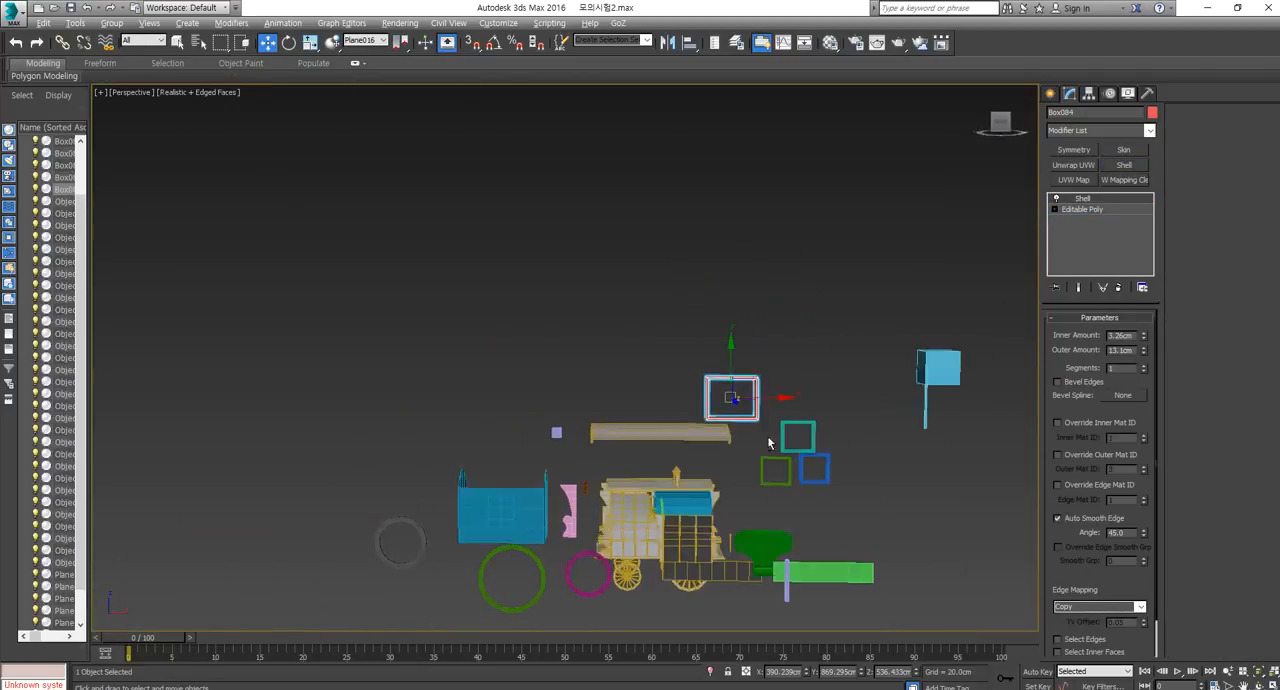
scroll(752, 412, "up", 4)
middle_click_drag(763, 390, 700, 420, "alt")
key("r")
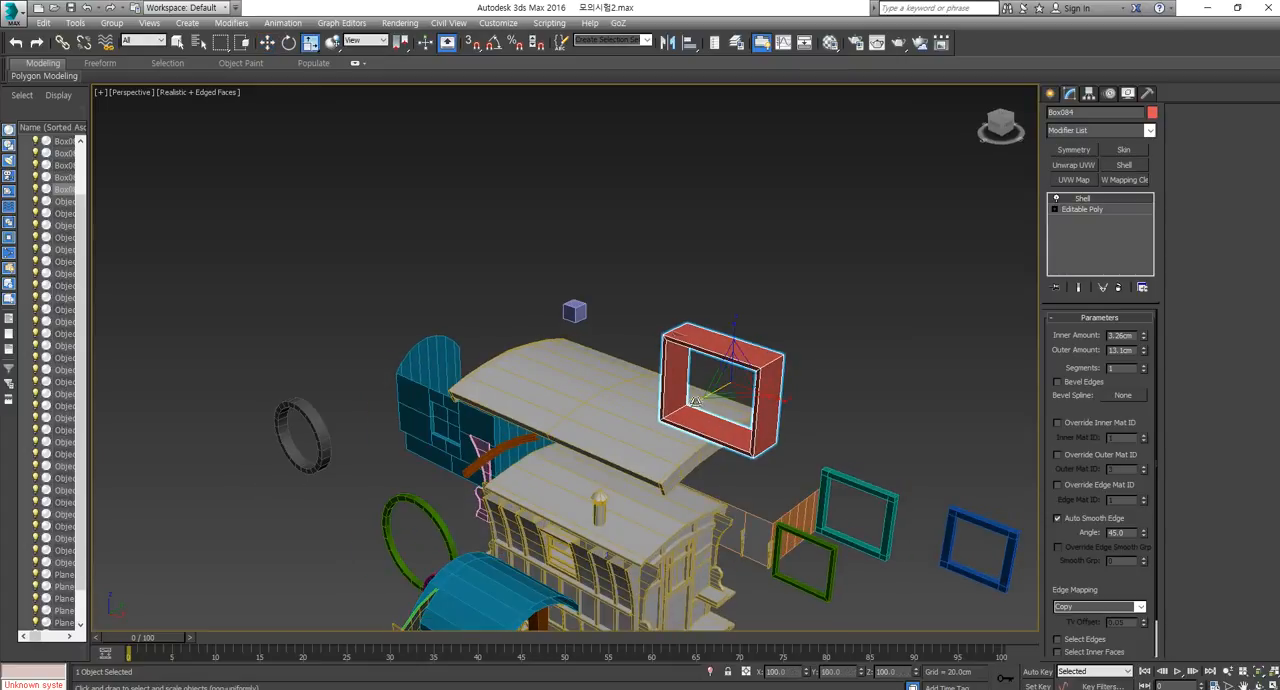
left_click_drag(696, 401, 765, 360)
middle_click_drag(762, 400, 800, 374, "alt")
scroll(800, 374, "up", 5)
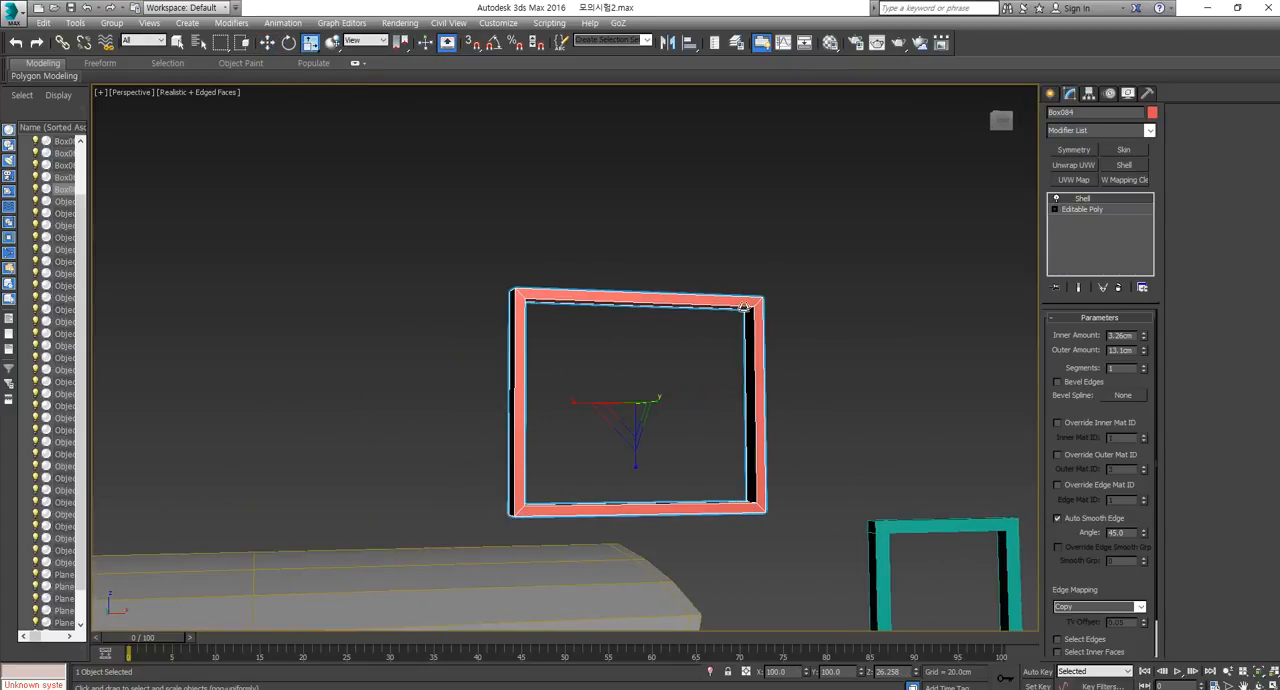
middle_click_drag(742, 345, 718, 374, "alt")
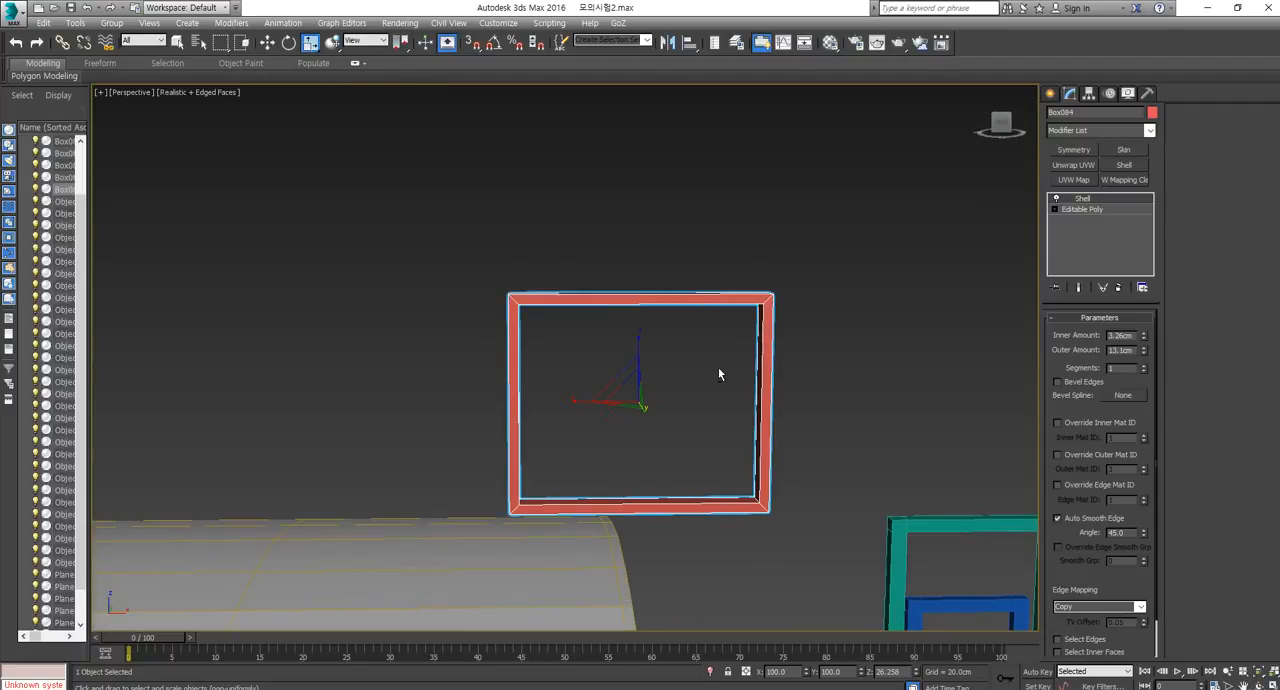
Convert the shelled frame to Editable Poly and connect its upper and lower horizontal edges across the middle.
right_click(666, 334)
left_click(845, 477)
left_click(1081, 332)
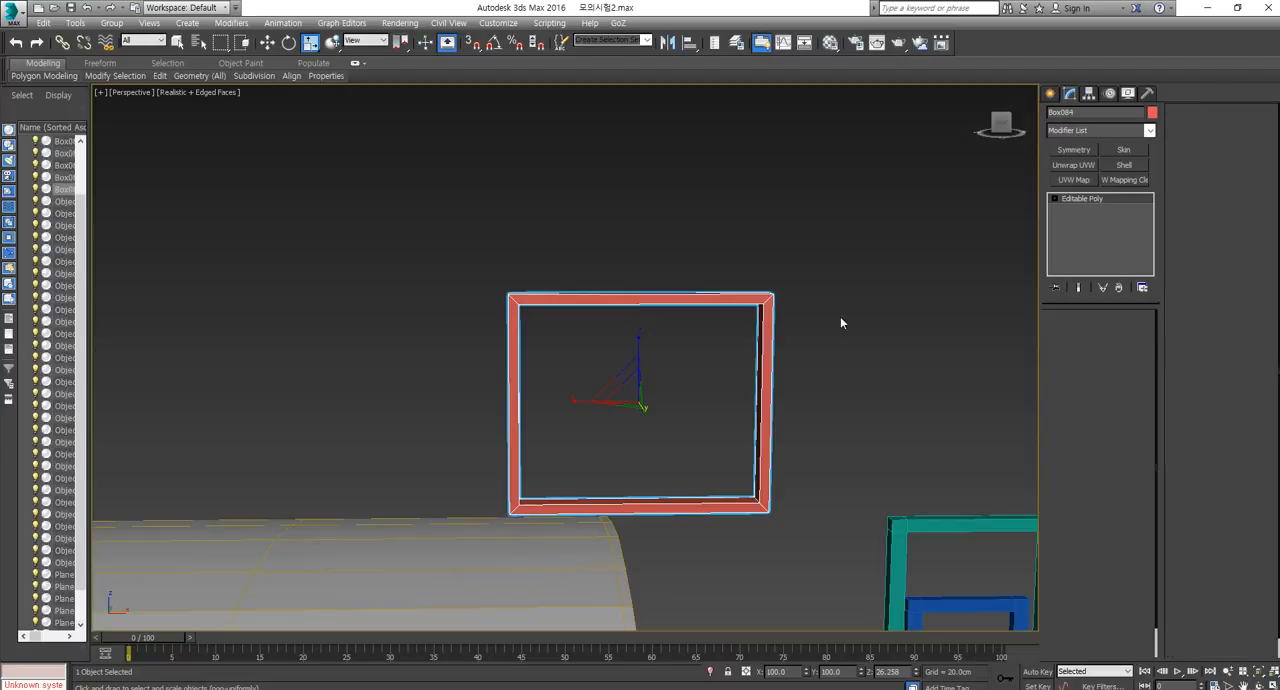
left_click_drag(629, 195, 645, 605)
left_click(1120, 568)
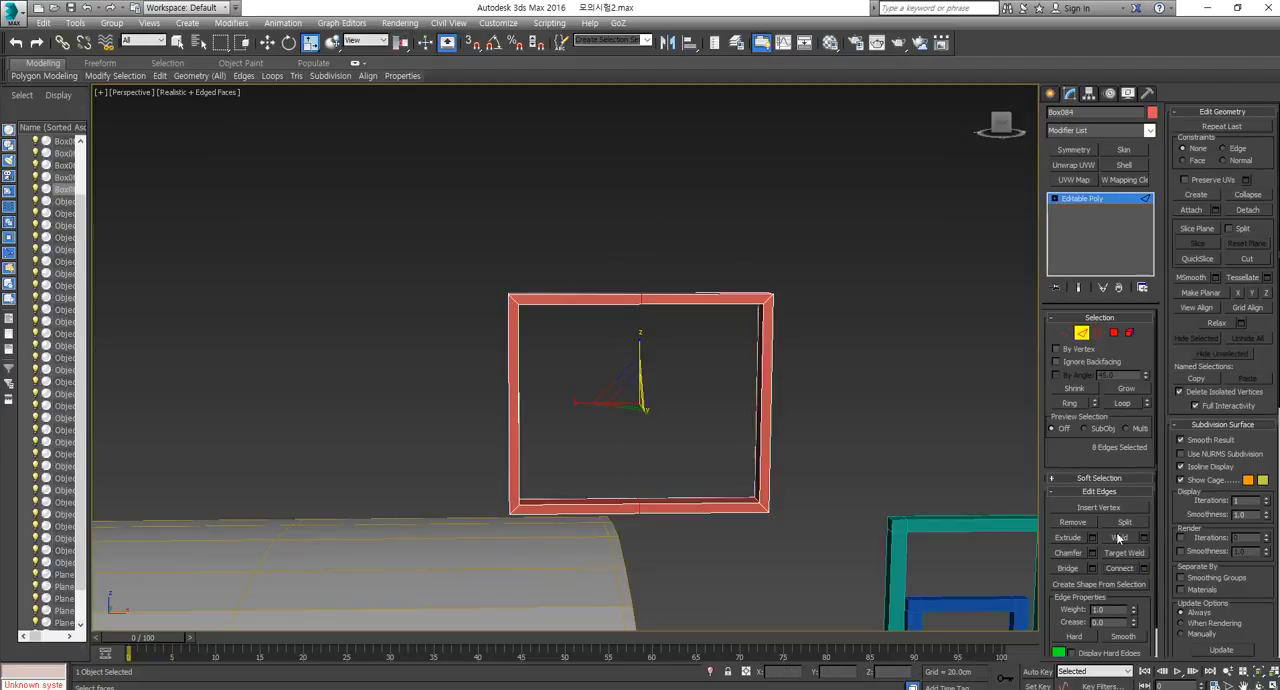
scroll(712, 472, "up", 3)
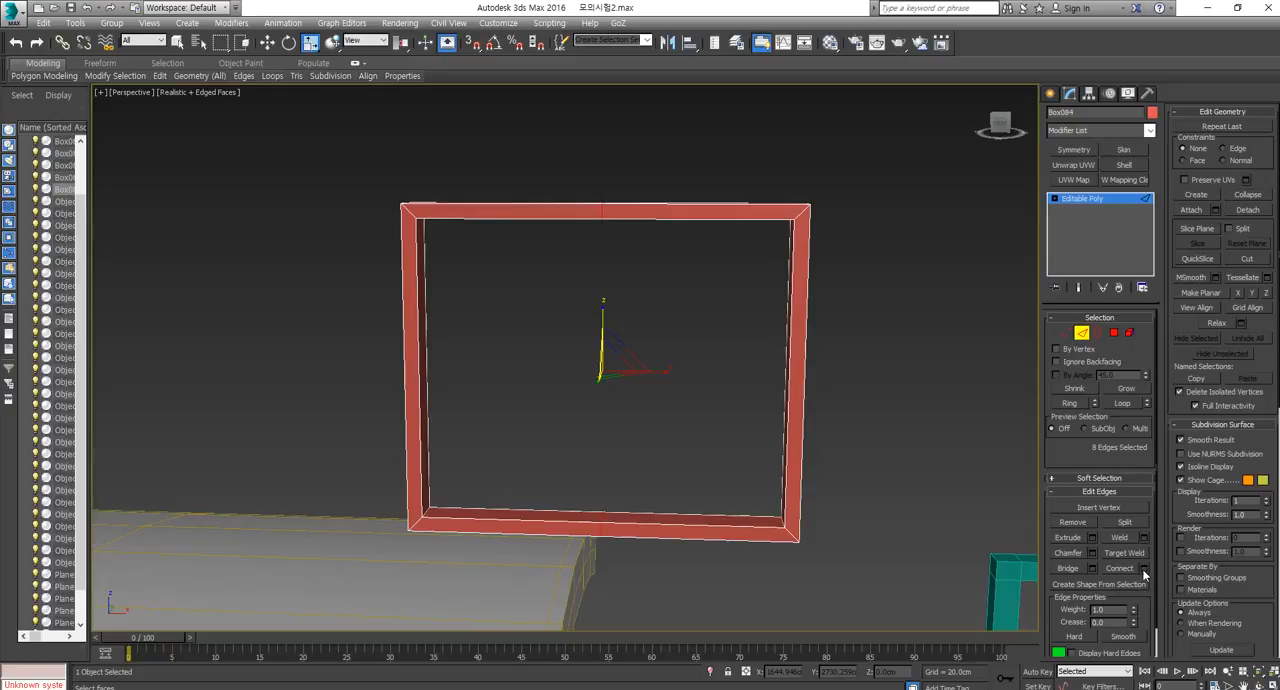
left_click(1144, 568)
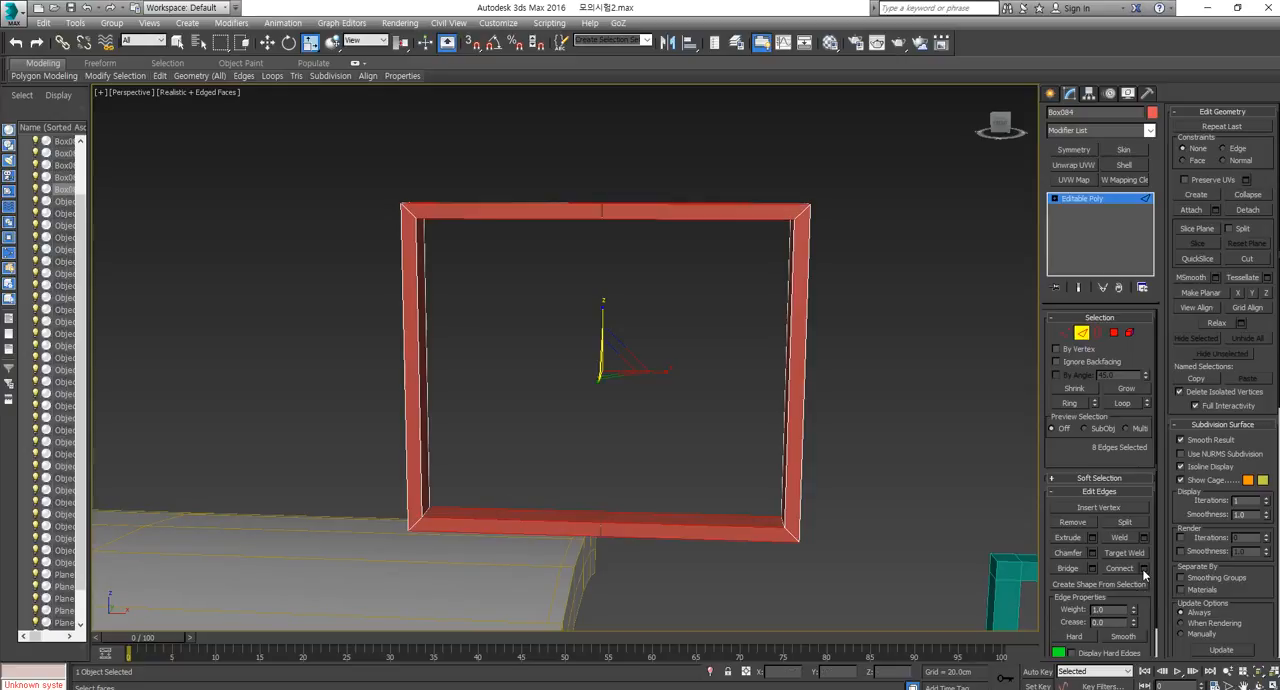
left_click(1081, 334)
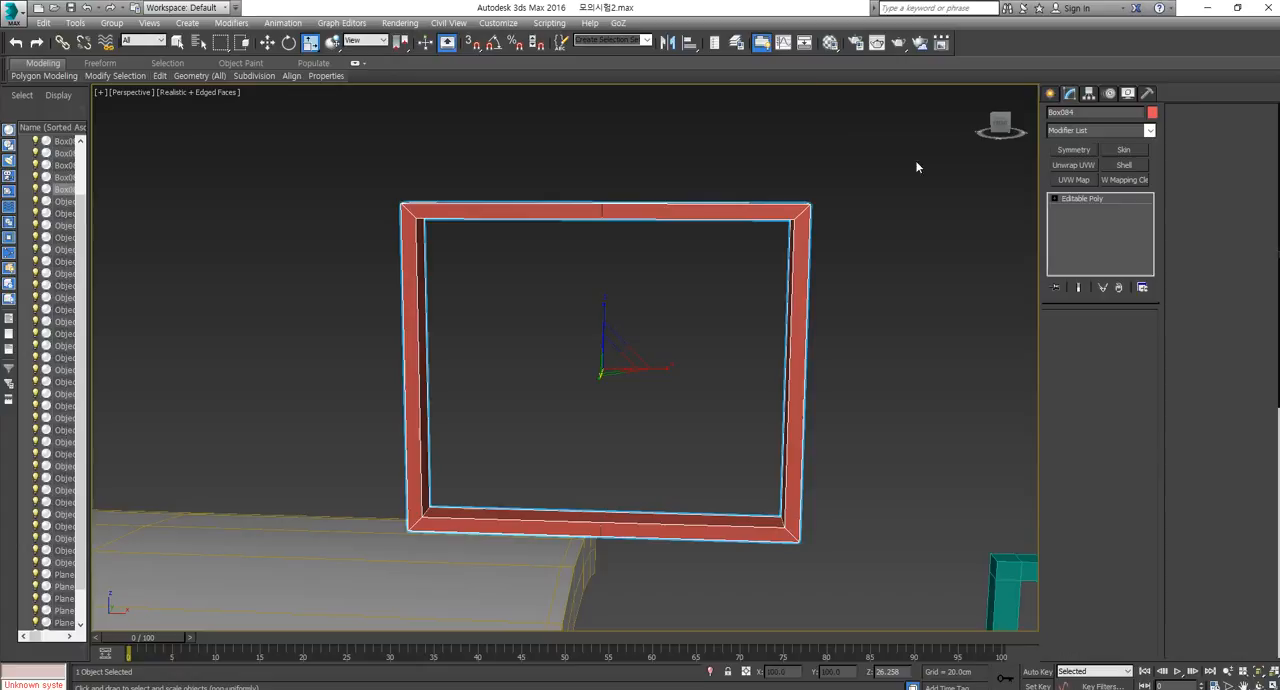
Assign the dark 03 - Default material to the frame and close the Material Editor.
left_click(856, 46)
left_click(830, 42)
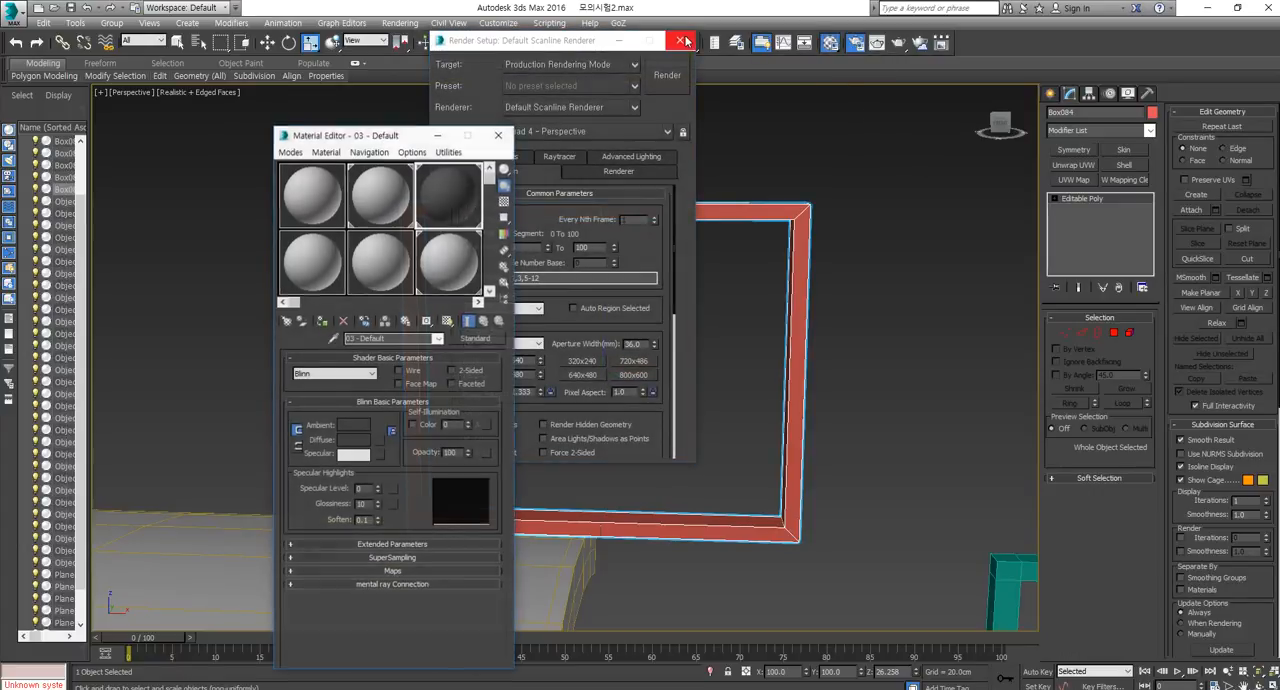
left_click(323, 322)
left_click(375, 197)
left_click(498, 135)
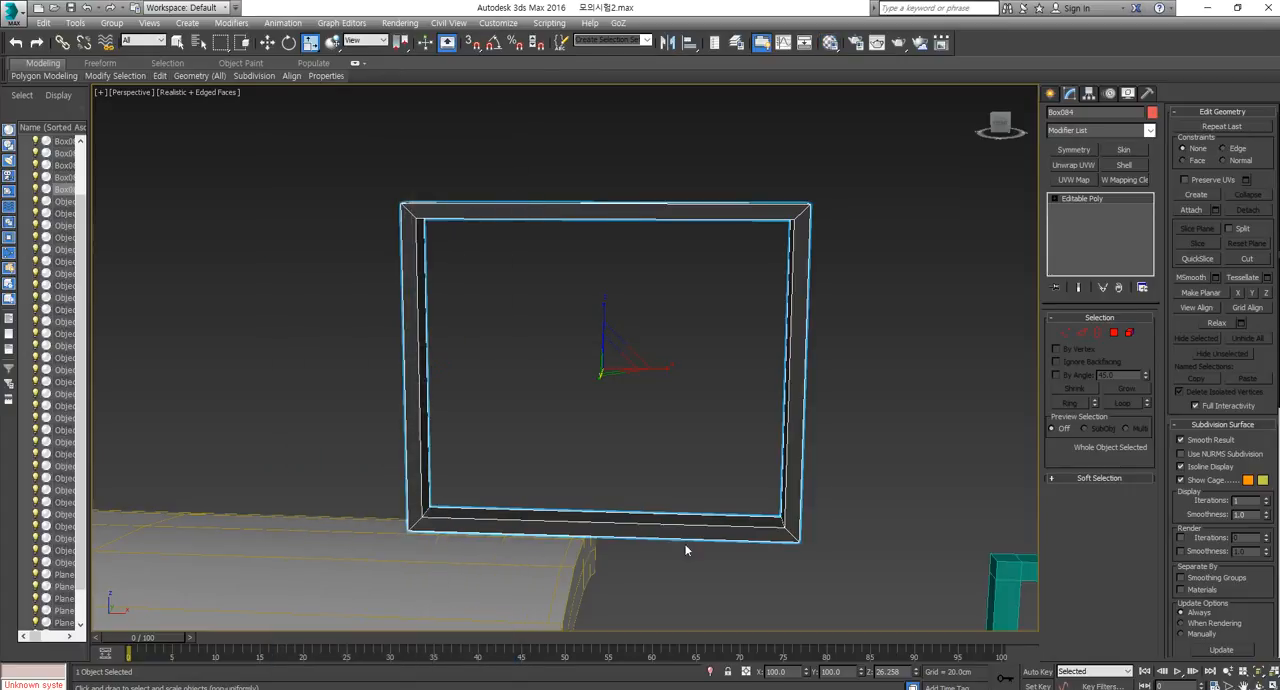
Move the dark frame down below the end of the detached roof panel and undo the last extra move.
scroll(686, 550, "down", 5)
key("w")
left_click_drag(667, 452, 637, 592)
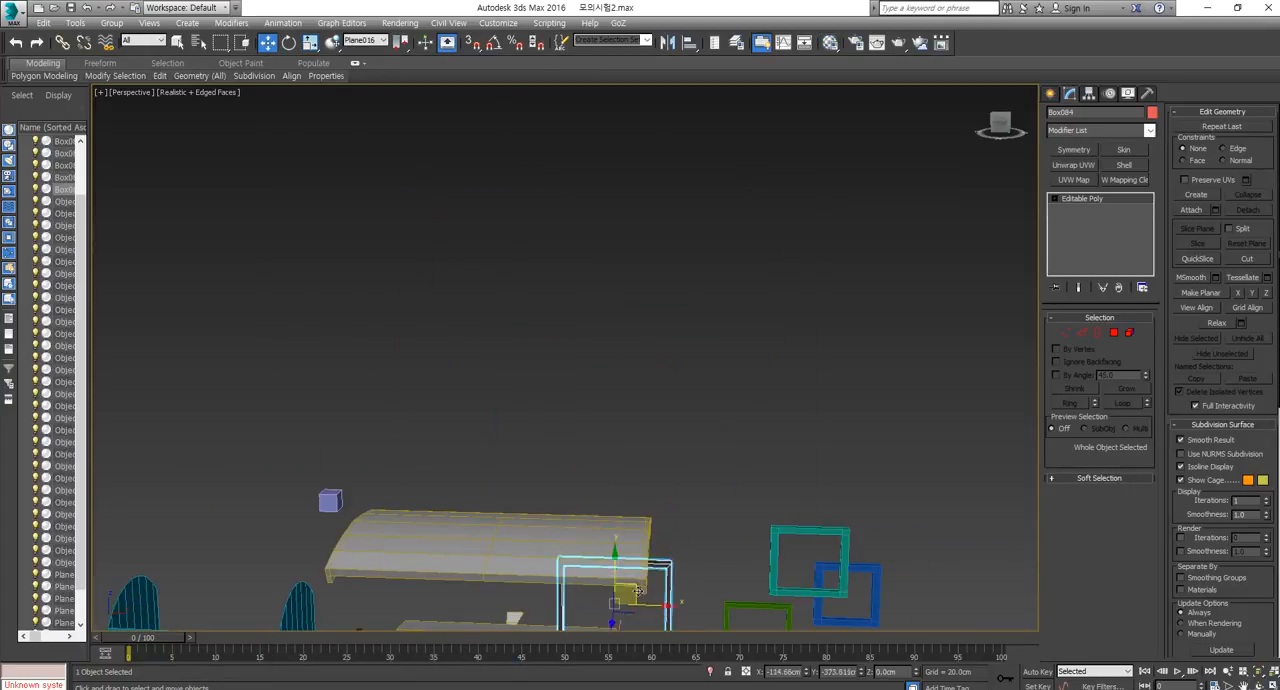
middle_click_drag(637, 592, 510, 505, "alt")
left_click_drag(546, 507, 550, 483)
key("ctrl+z")
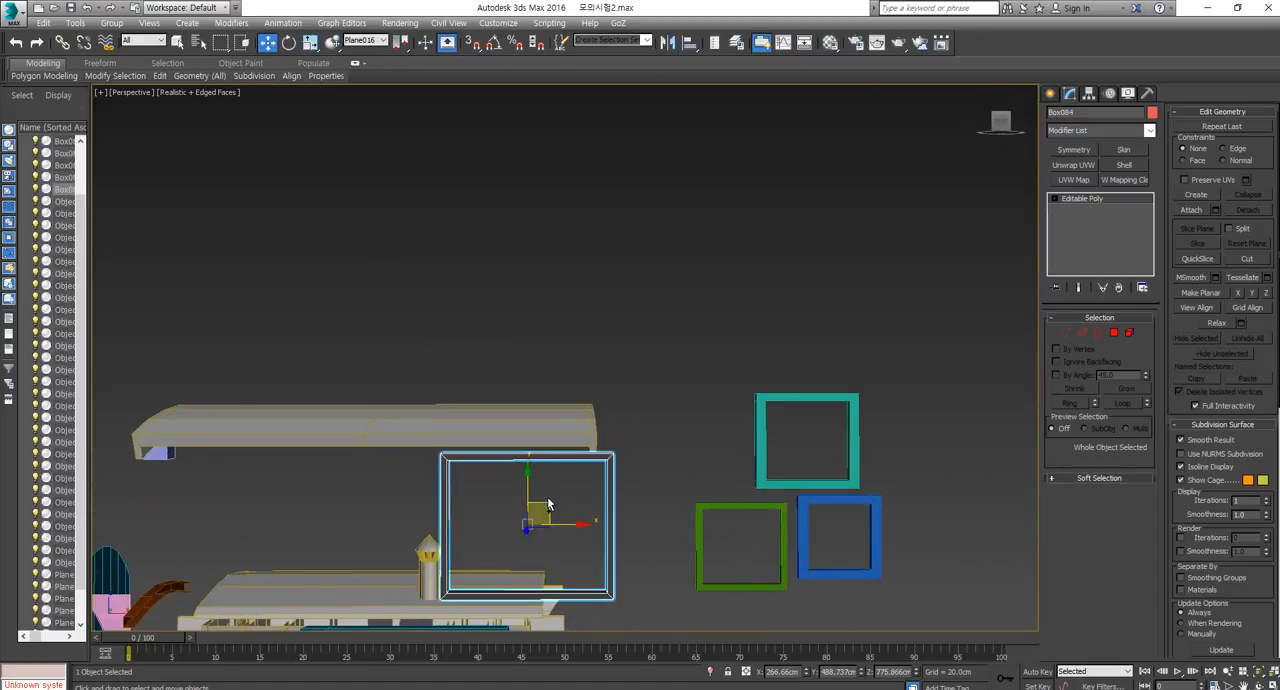
Isolate the dark frame, examine it from different angles and exit isolation.
right_click(584, 442)
left_click(630, 397)
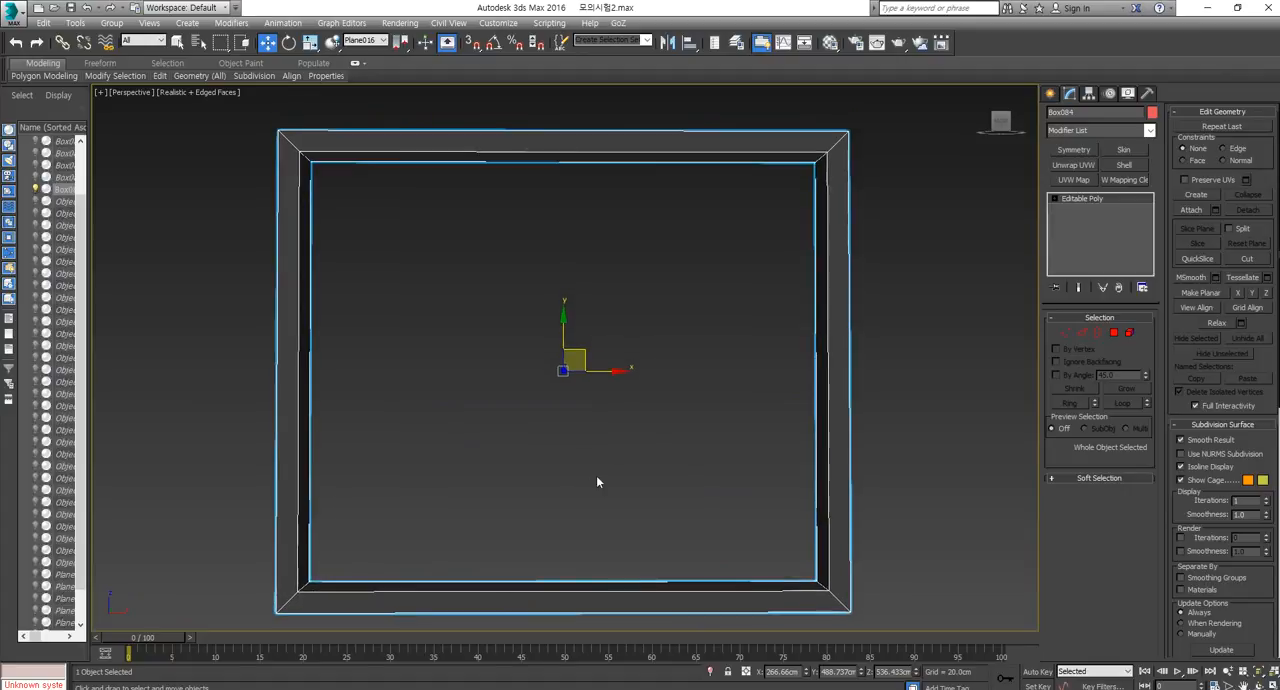
scroll(677, 455, "down", 5)
middle_click_drag(677, 455, 705, 410, "alt")
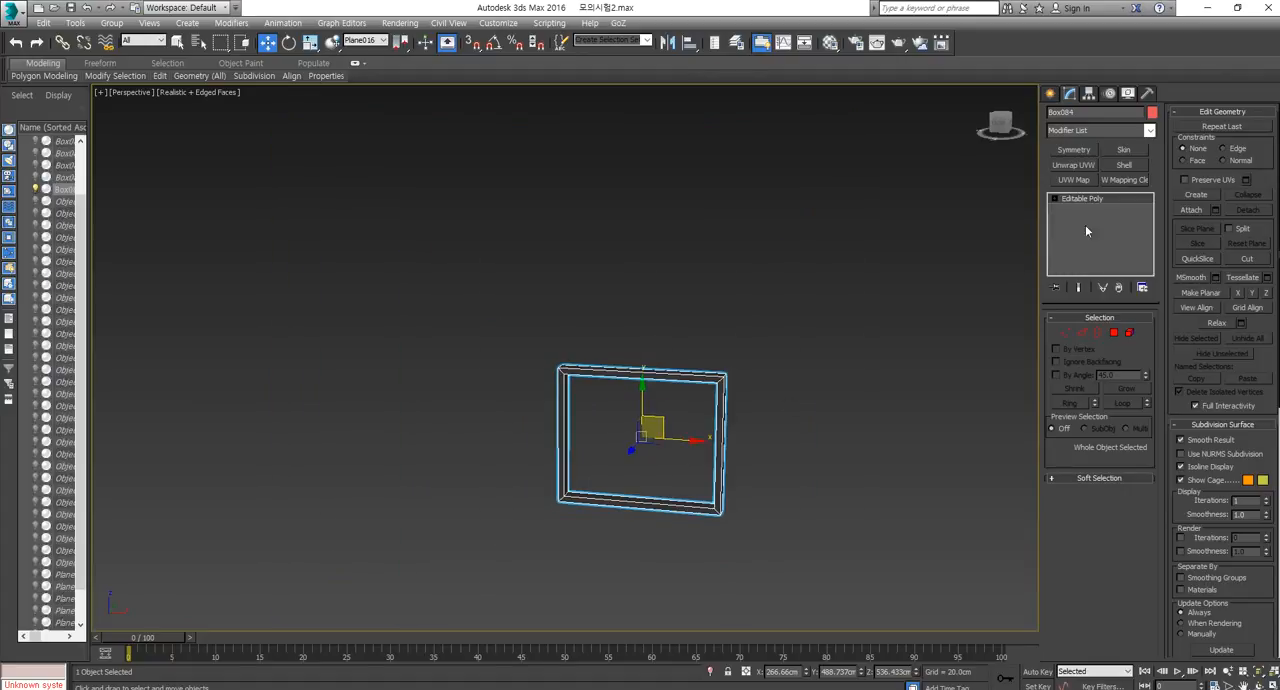
left_click_drag(726, 420, 694, 442)
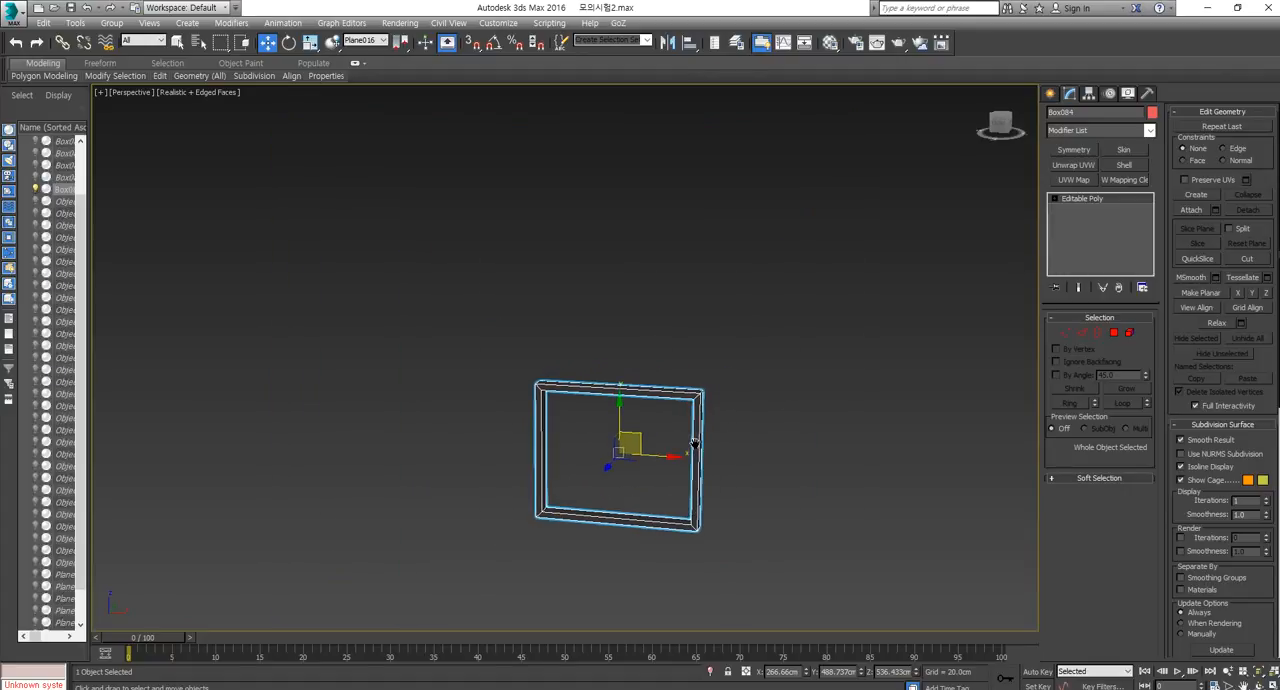
key("alt+q")
Select the teal square frame and compare its construction with the dark frame.
scroll(675, 444, "up", 3)
key("r")
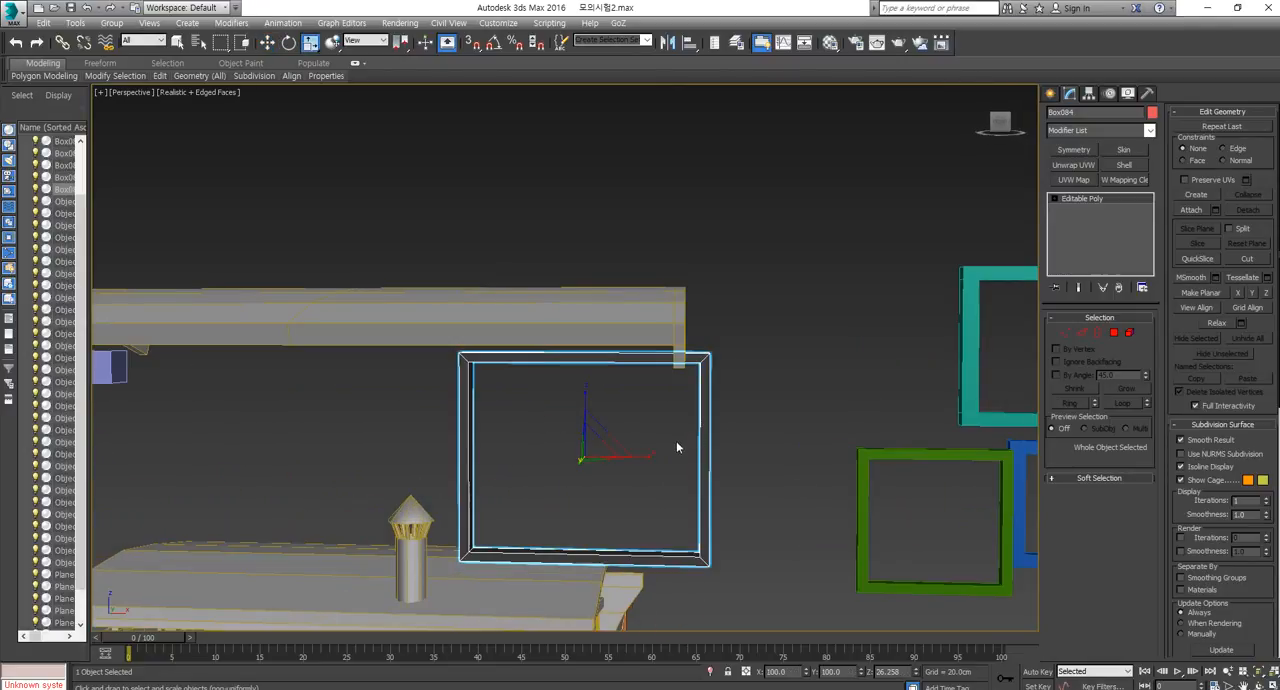
middle_click_drag(951, 271, 871, 267)
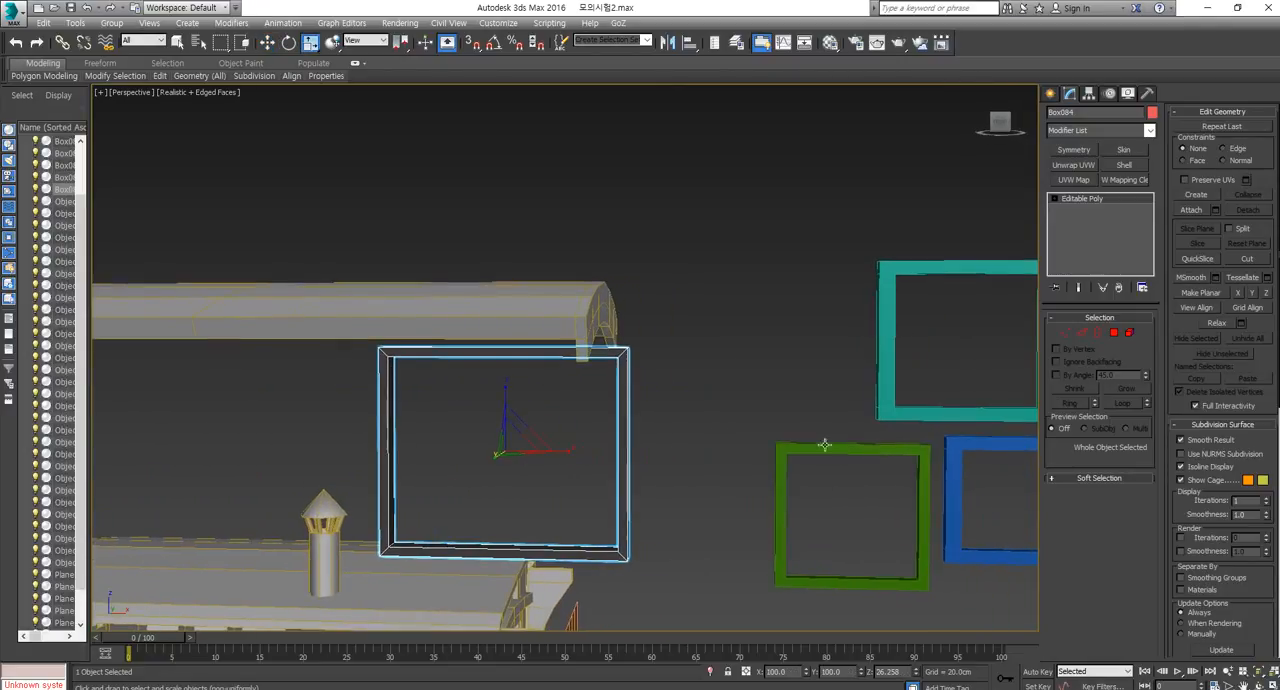
left_click(896, 281)
middle_click_drag(732, 398, 585, 423, "alt")
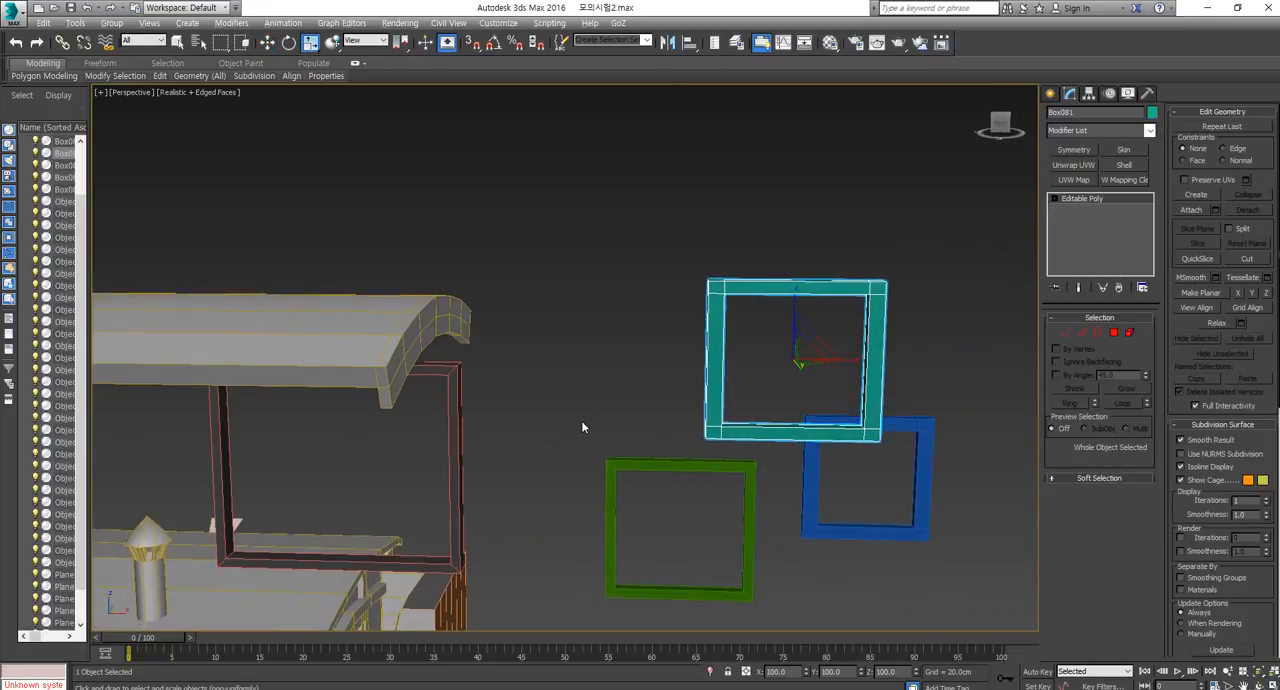
Move the dark frame away from the roof panel so it partly overlaps the teal frame.
left_click(441, 418)
left_click(438, 422)
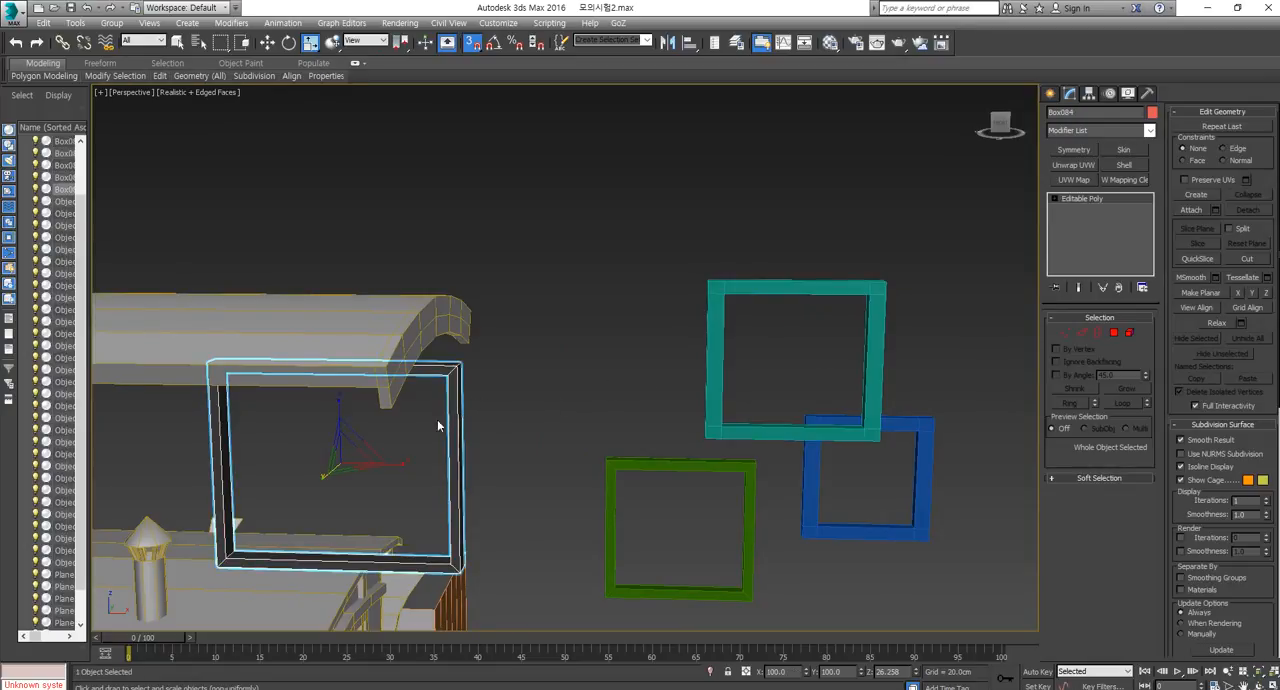
key("w")
left_click_drag(363, 441, 661, 254)
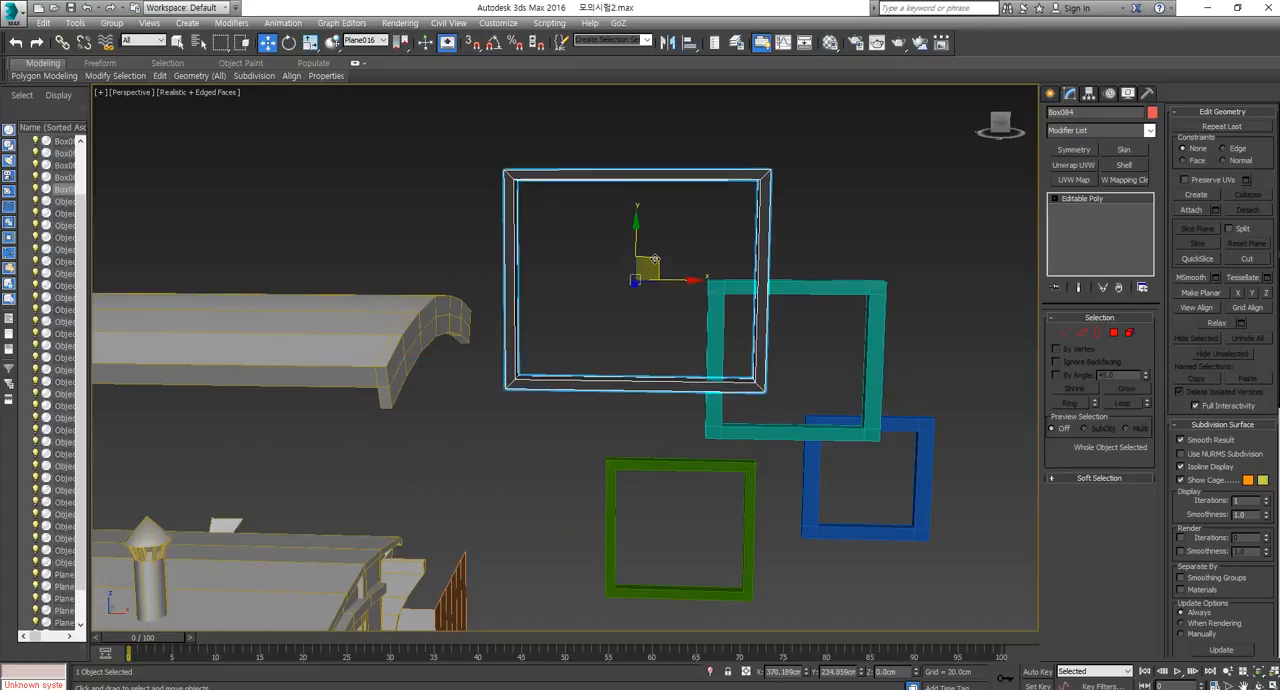
Select the edges running along the dark frame's top and bottom rails and connect them with 5 segments.
left_click(1082, 332)
middle_click_drag(618, 115, 628, 165)
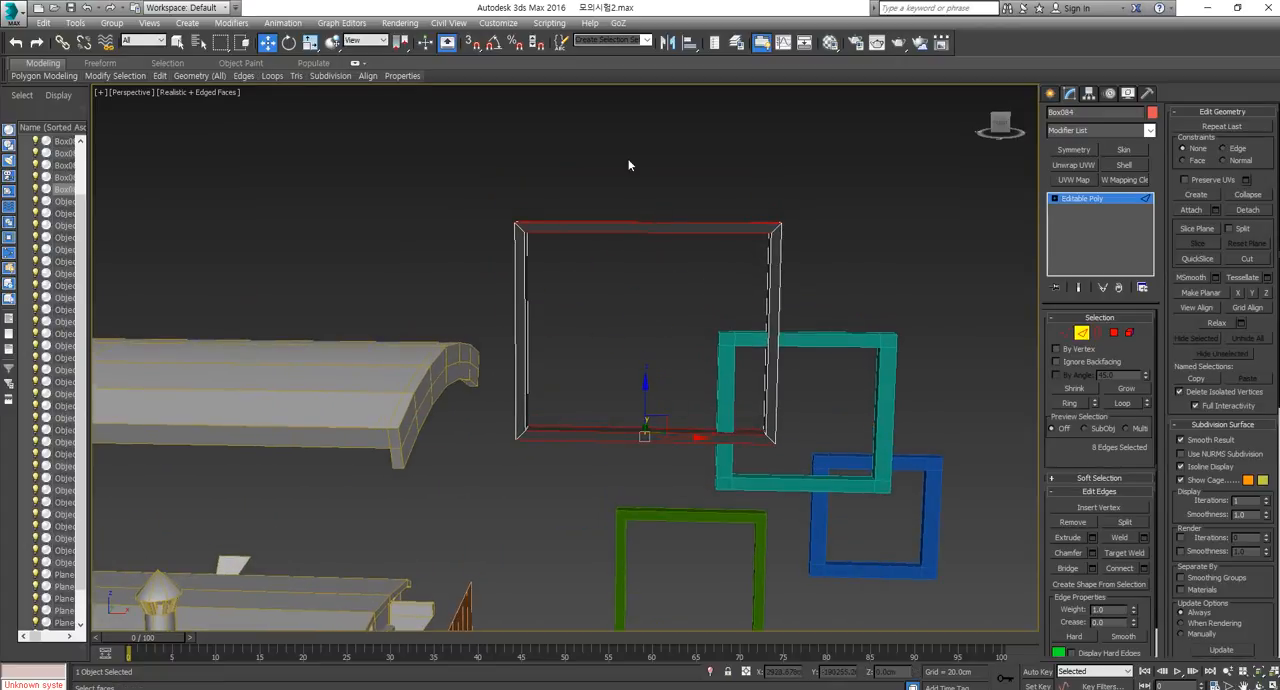
left_click(1122, 569)
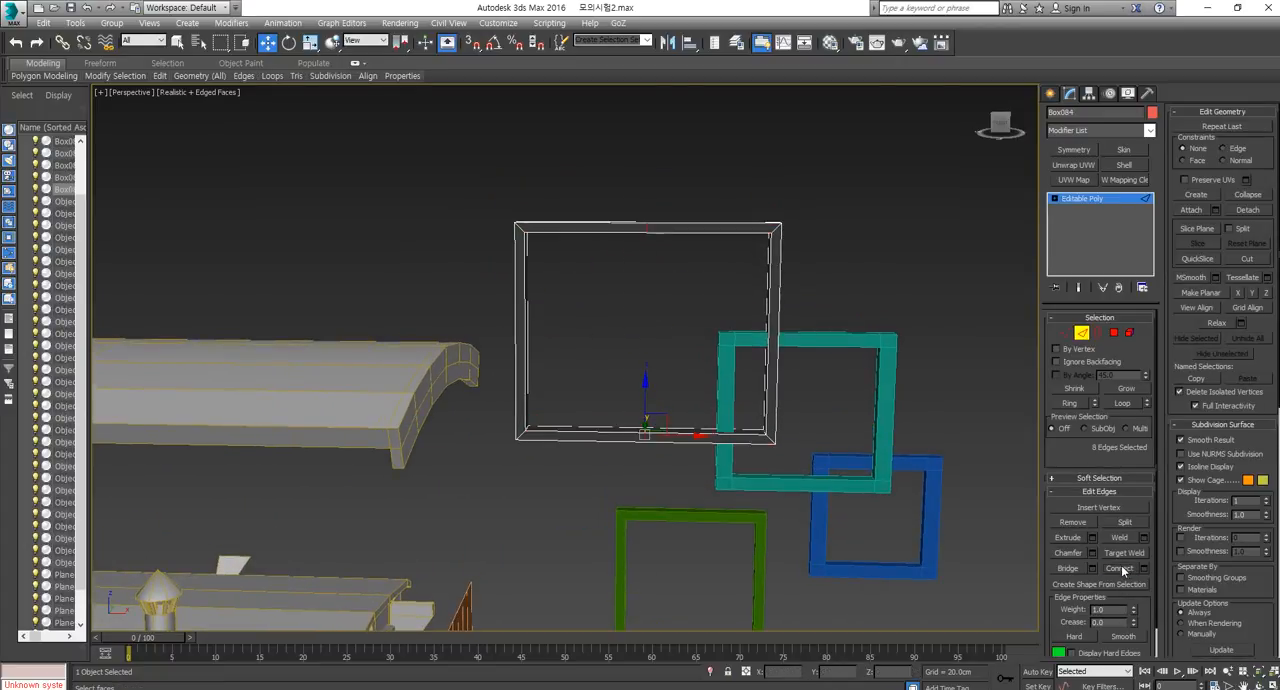
key("ctrl+z")
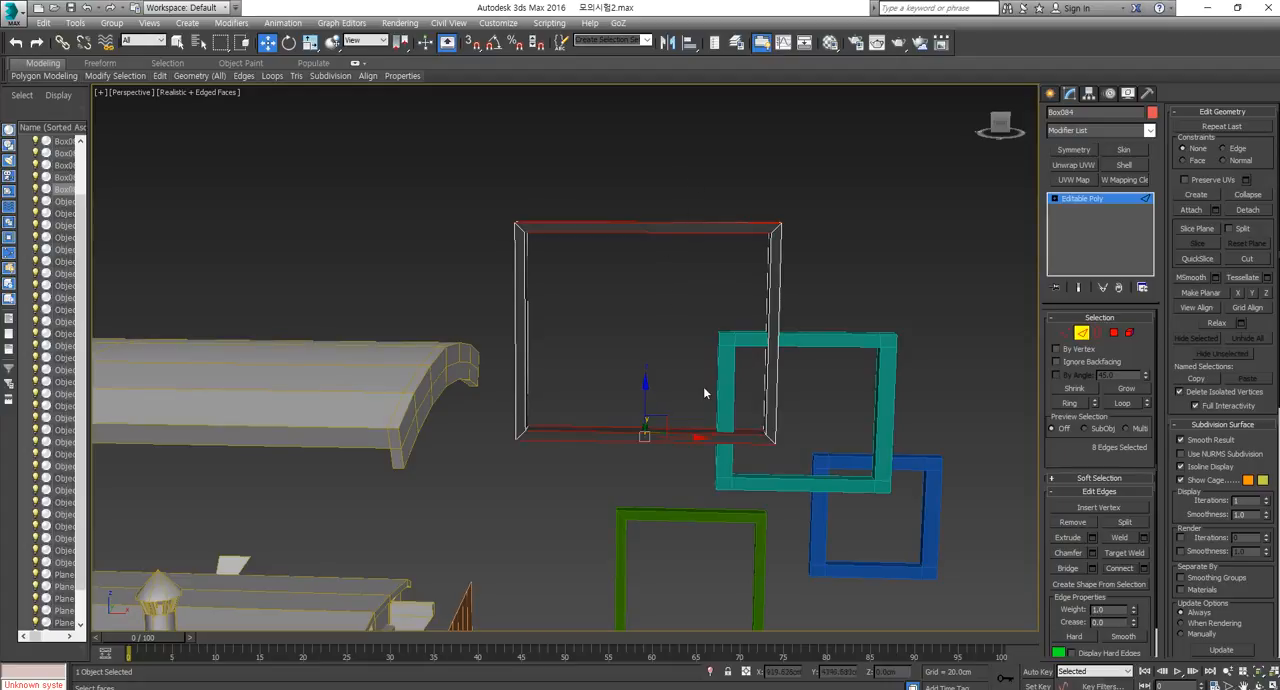
left_click(1143, 569)
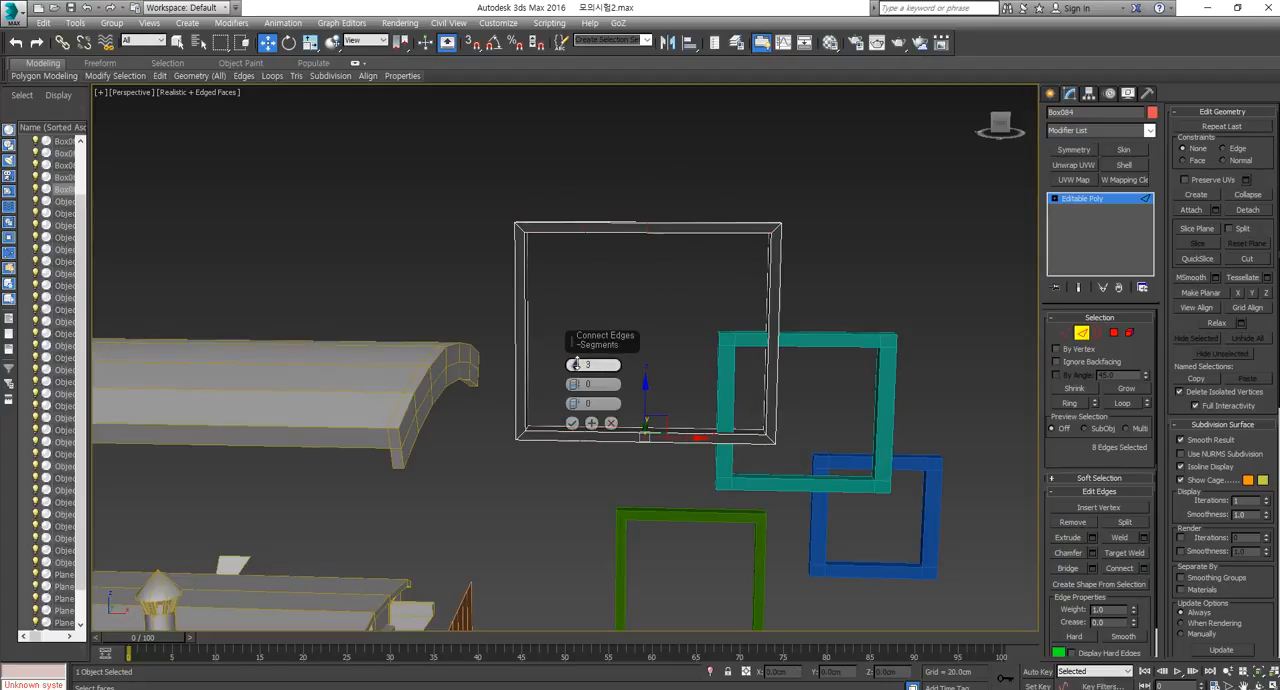
left_click(575, 362)
left_click(575, 362)
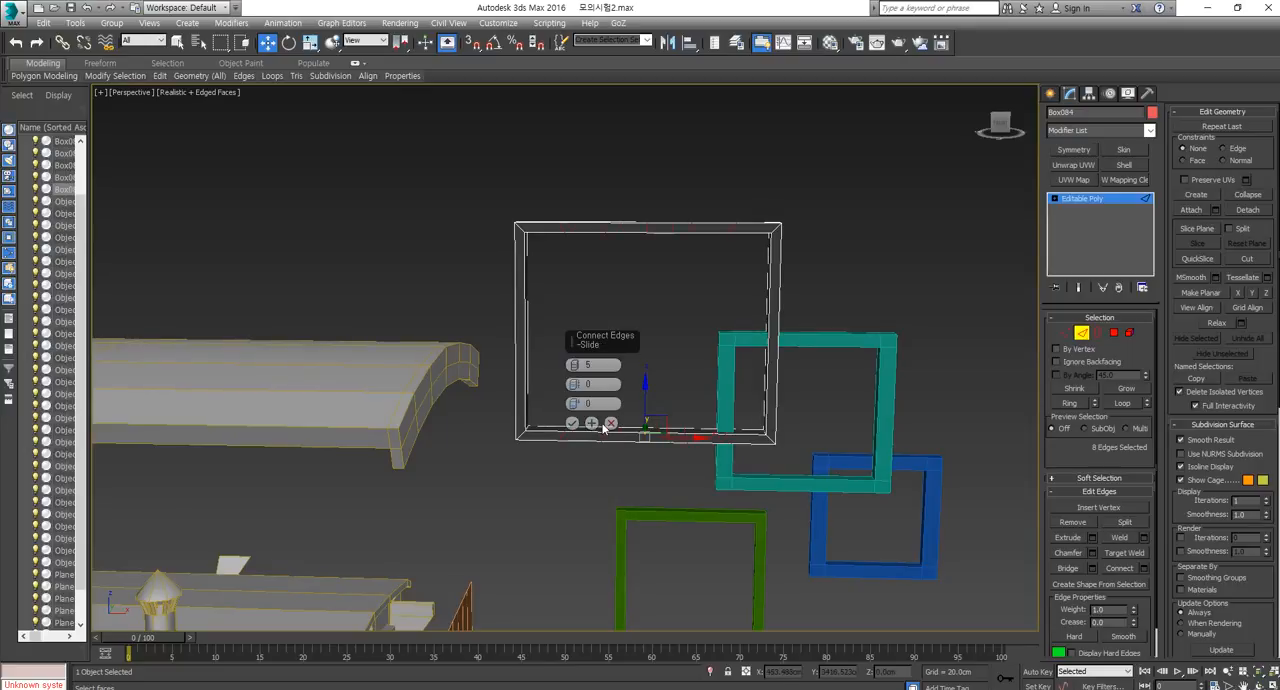
left_click(572, 423)
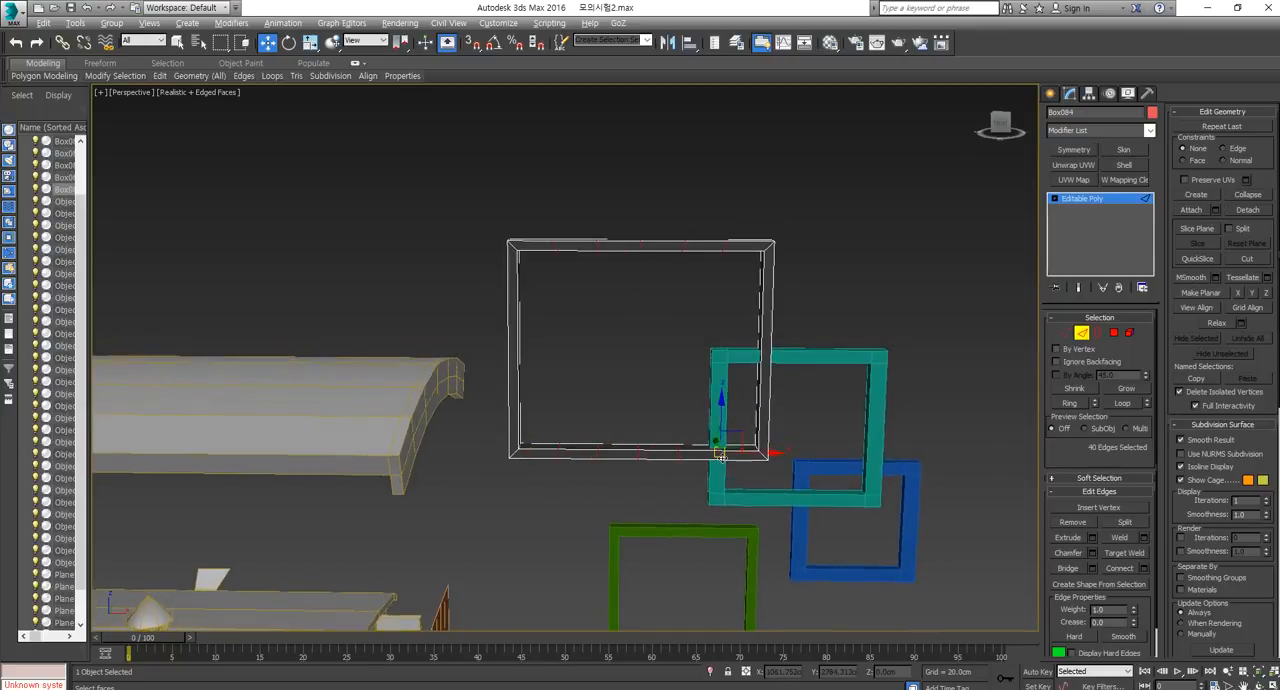
scroll(698, 318, "up", 3)
middle_click_drag(874, 389, 797, 397)
left_click(1084, 332)
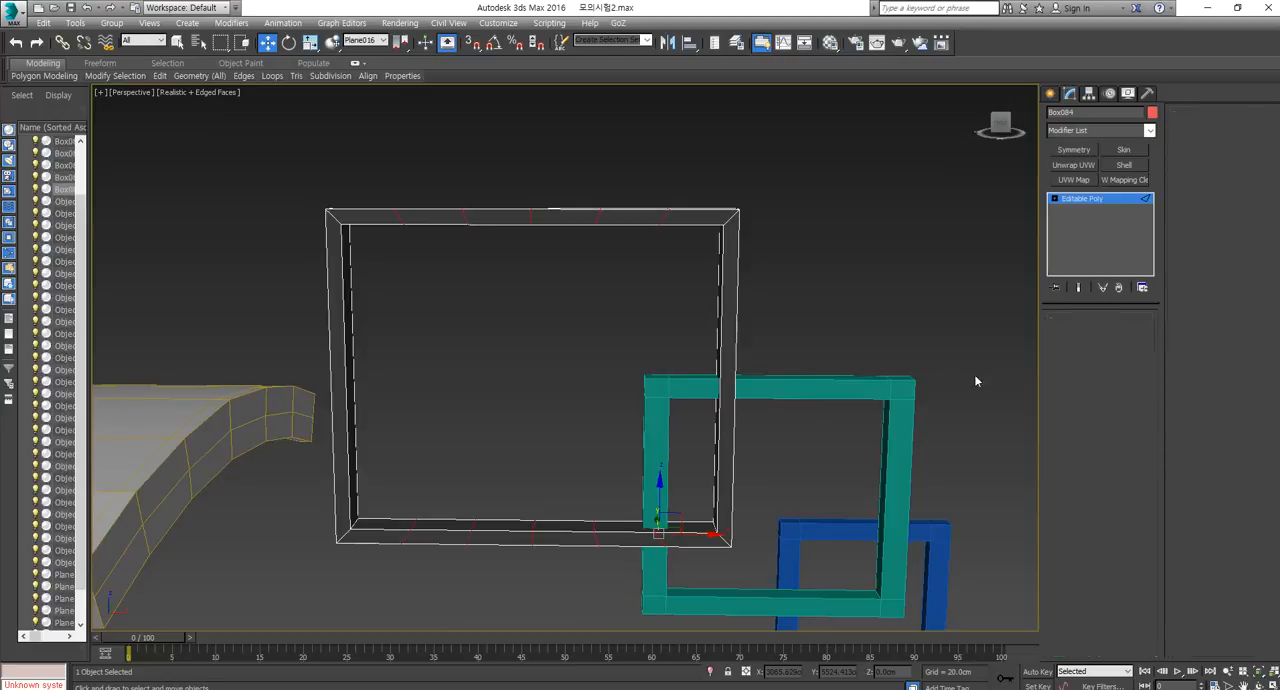
Connect the lengthwise edges of the teal frame's top and bottom rails, and undo the connection.
left_click(854, 387)
middle_click_drag(880, 443, 832, 375)
left_click(1084, 333)
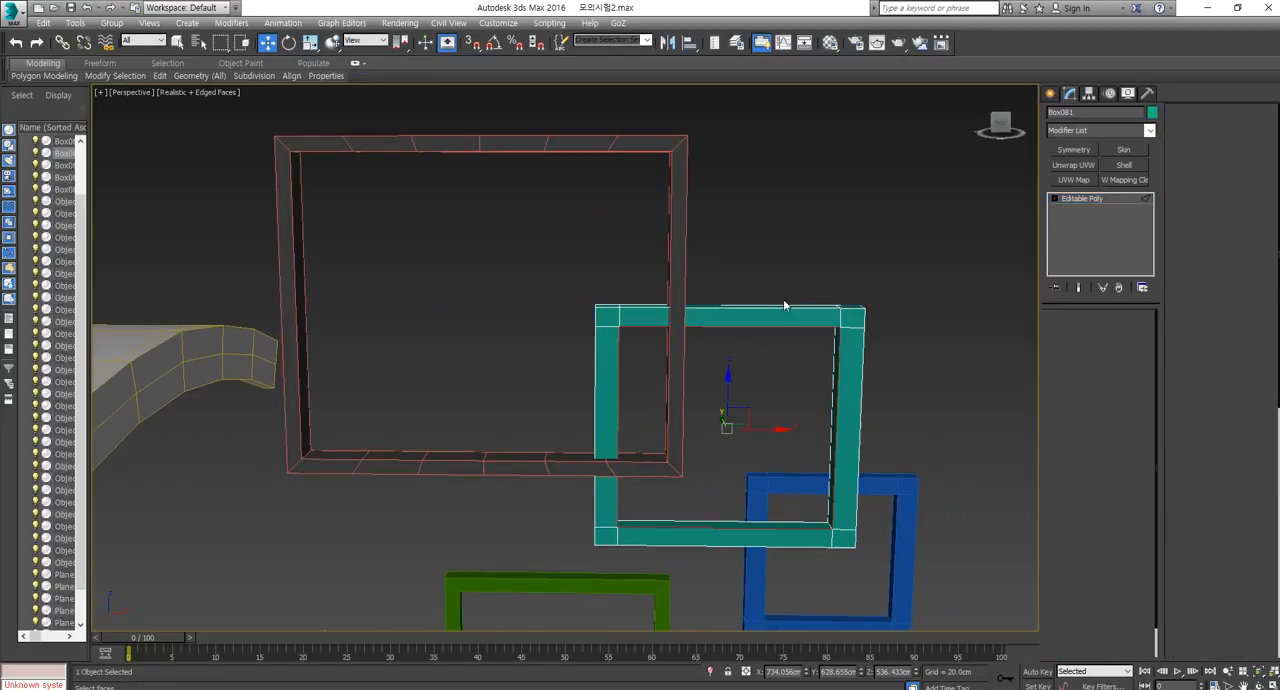
left_click_drag(701, 261, 742, 584)
left_click(1119, 569)
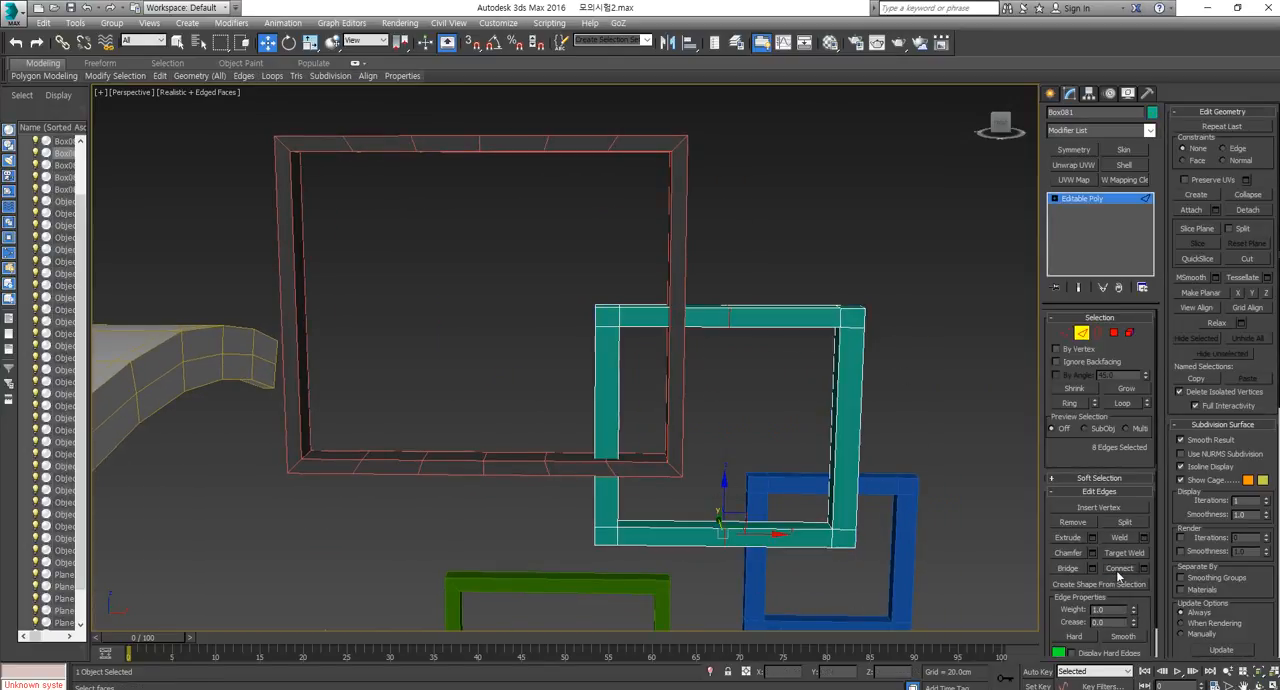
left_click_drag(827, 464, 829, 470, "alt")
key("ctrl+z")
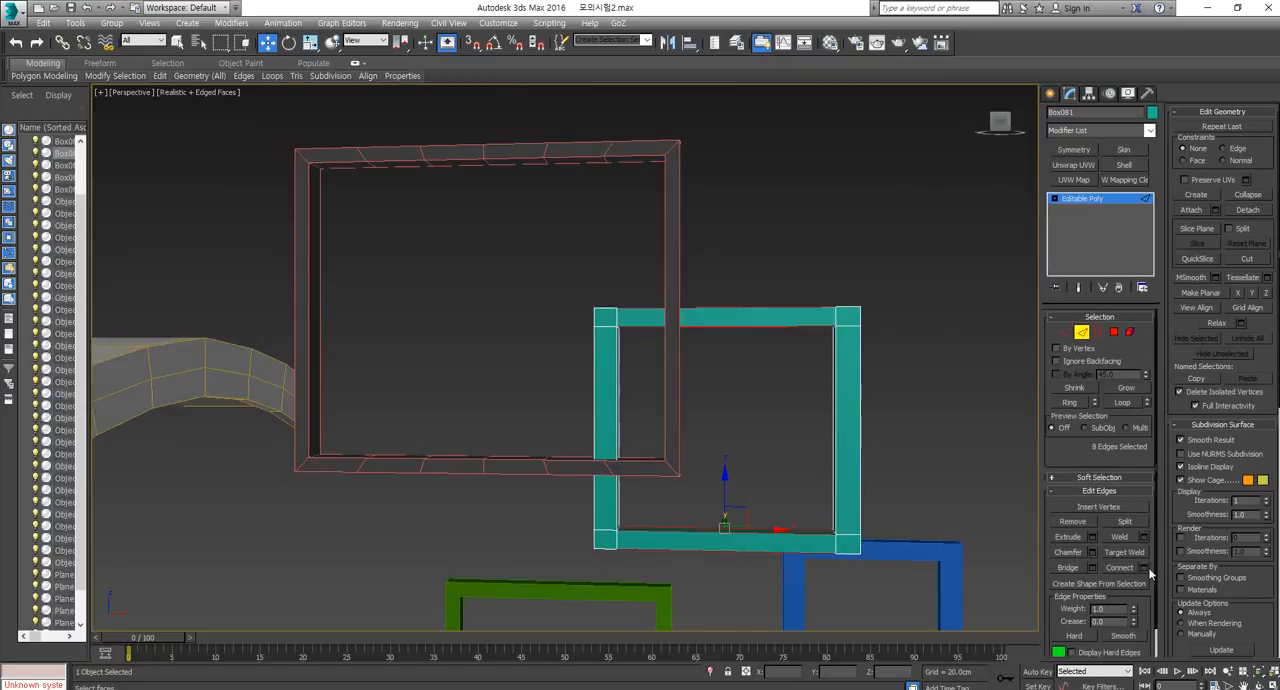
Connect the teal frame's top and bottom rail edges with 6 segments, and undo the subdivision.
left_click(1145, 570)
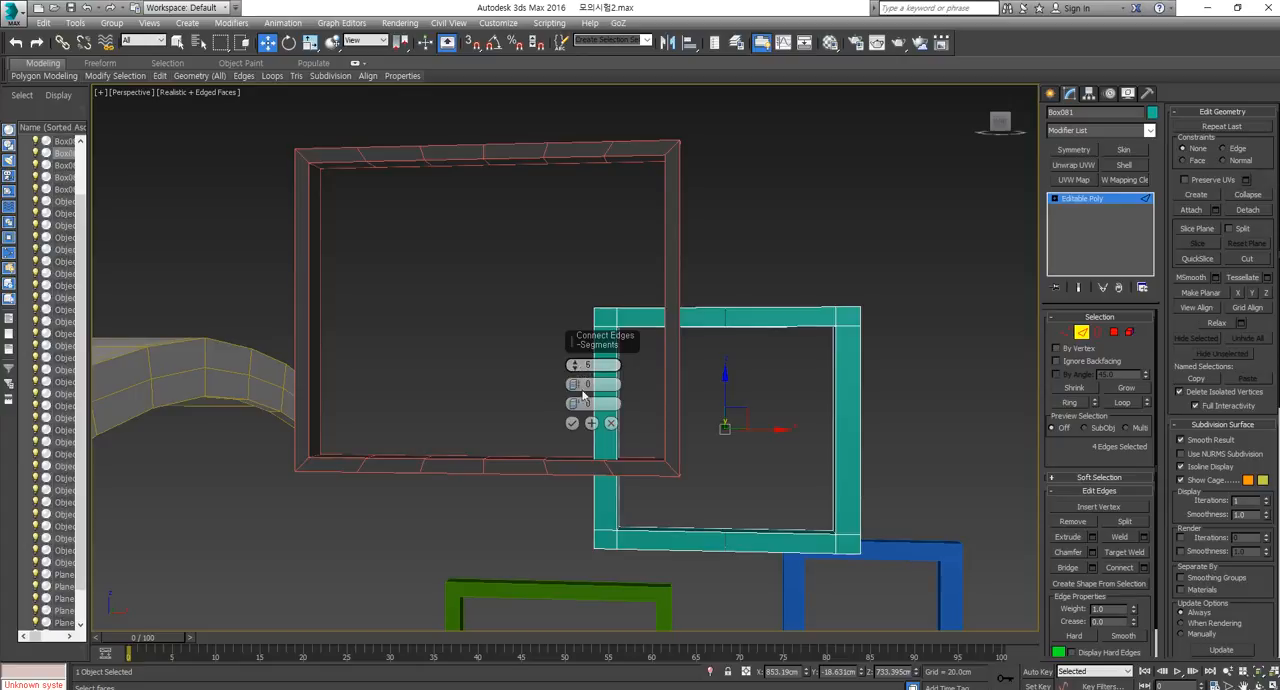
left_click(572, 423)
left_click_drag(735, 274, 728, 613)
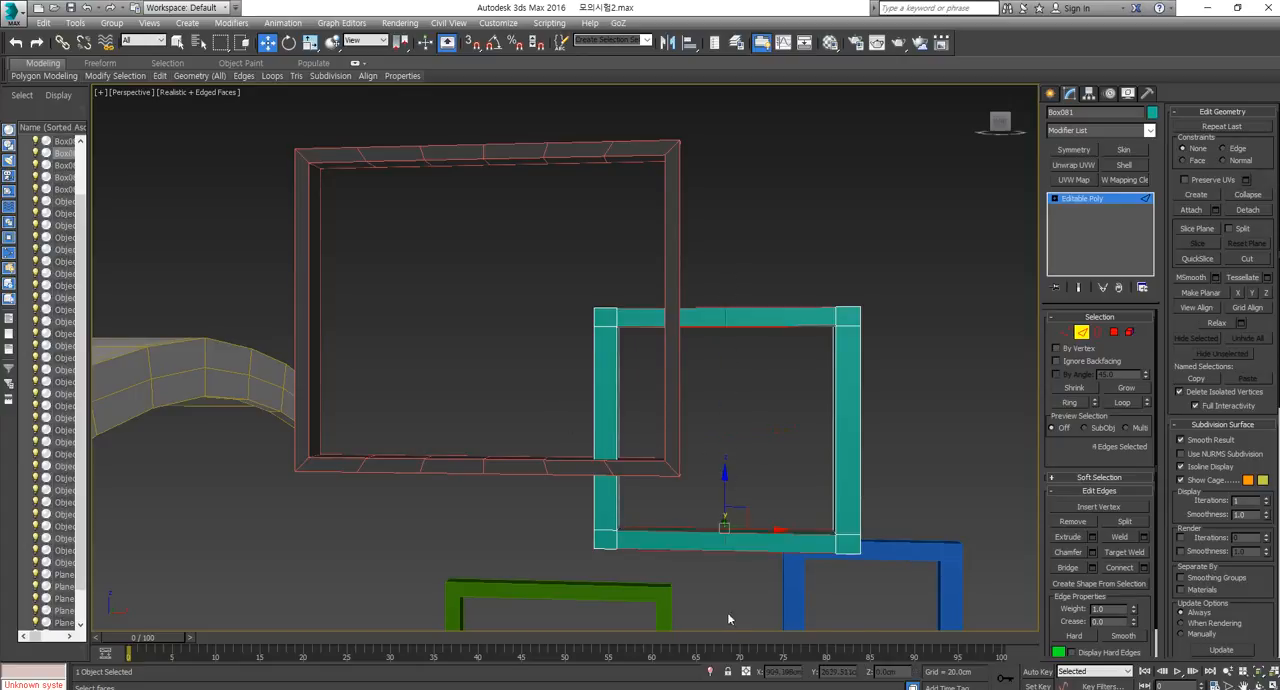
left_click(1130, 569)
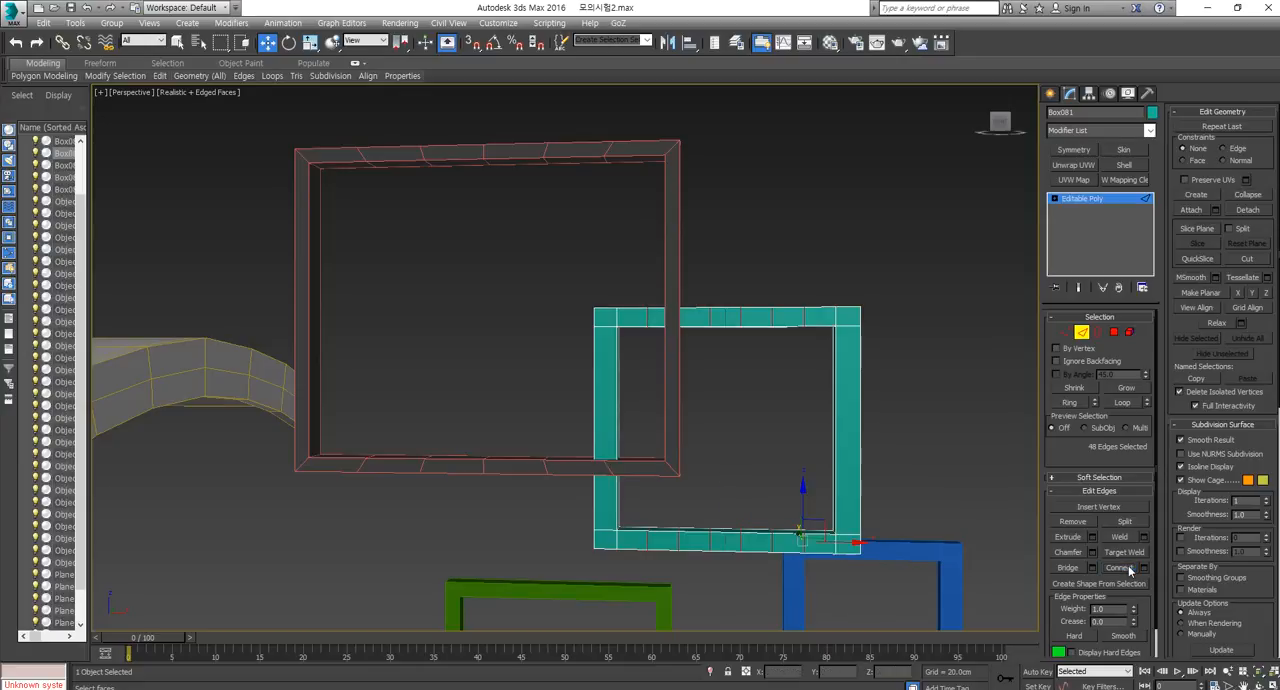
middle_click_drag(702, 414, 718, 437, "alt")
left_click(777, 315)
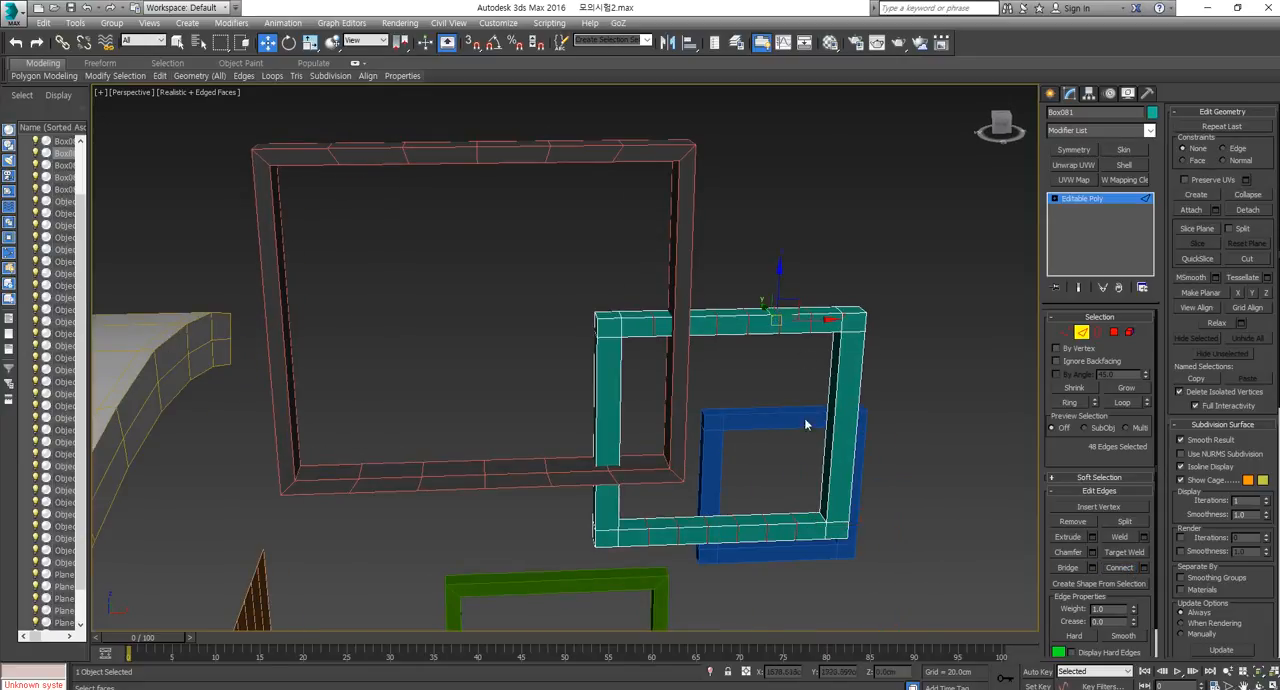
middle_click_drag(804, 419, 799, 405, "alt")
left_click(1145, 568)
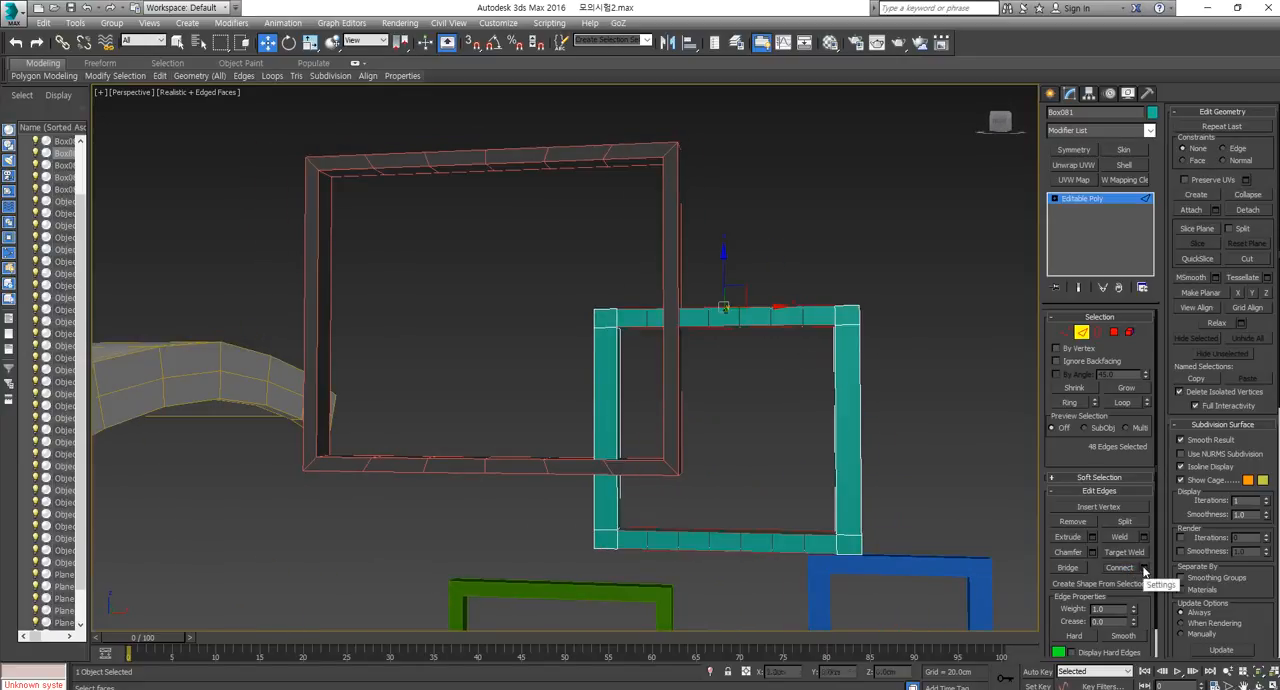
key("ctrl+z")
key("ctrl+z")
Hide everything except the teal frame and connect its top and bottom rail edges with 1 segment at the middle.
right_click(837, 370)
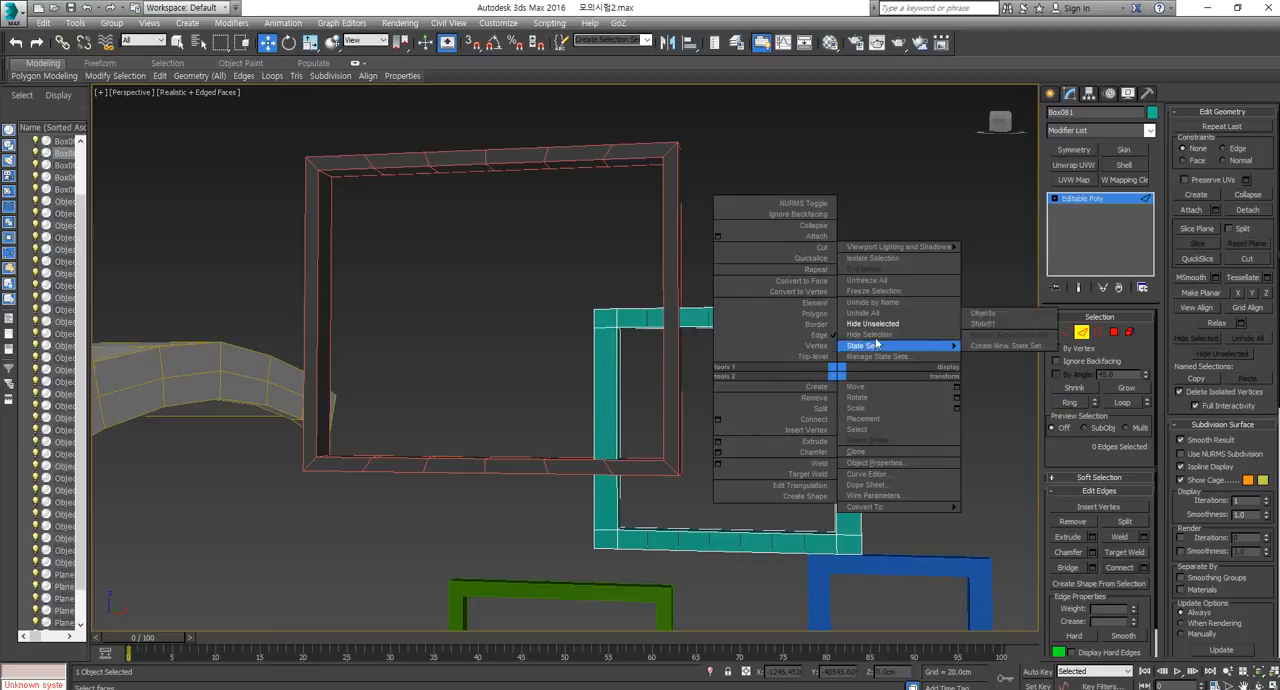
left_click(885, 326)
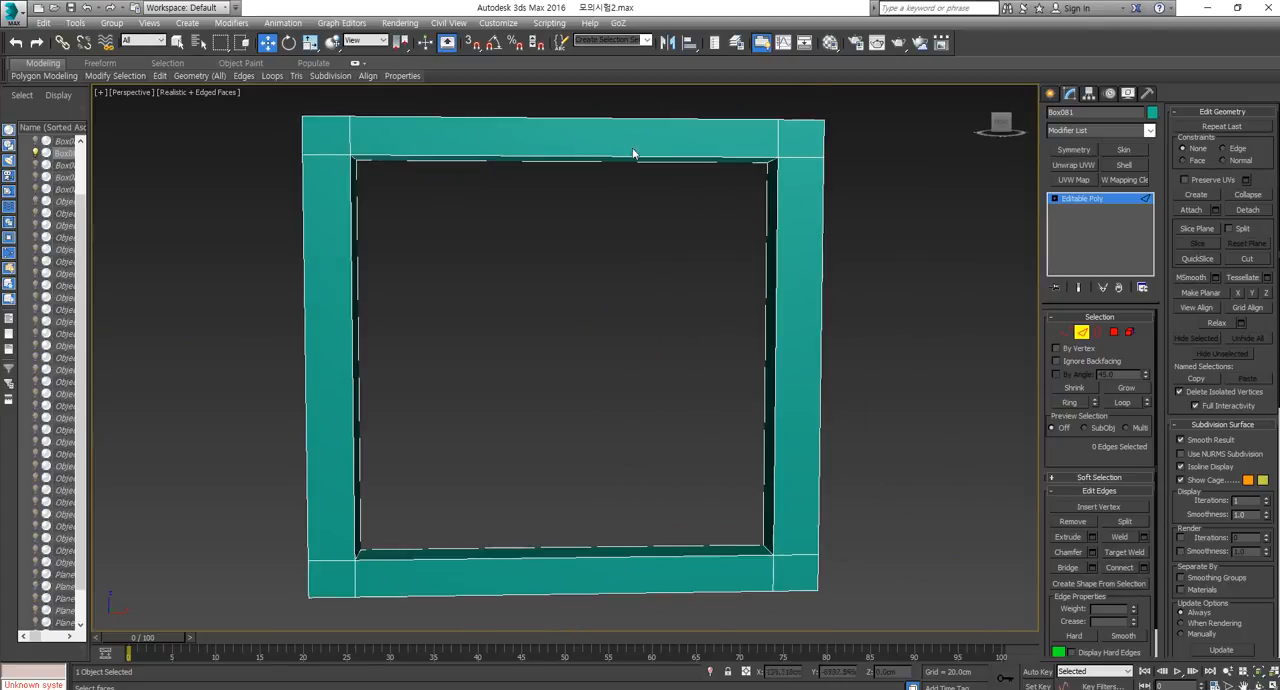
scroll(632, 153, "down", 5)
left_click_drag(600, 175, 642, 463)
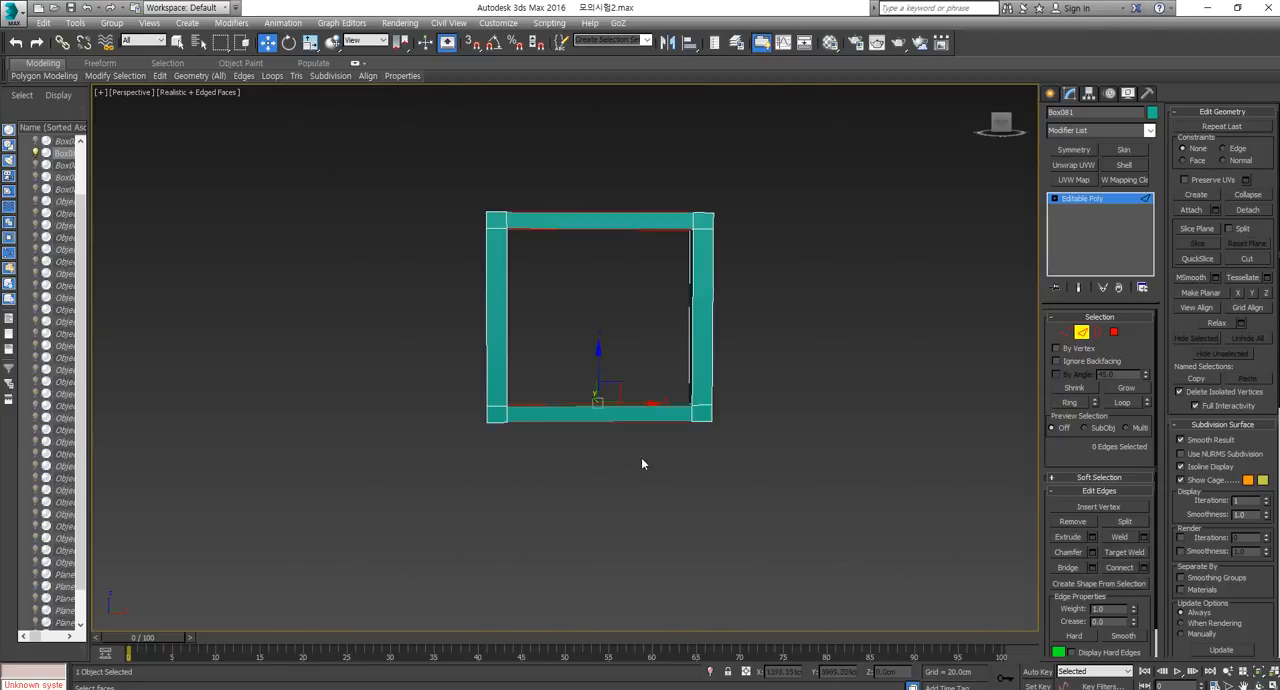
left_click(1144, 568)
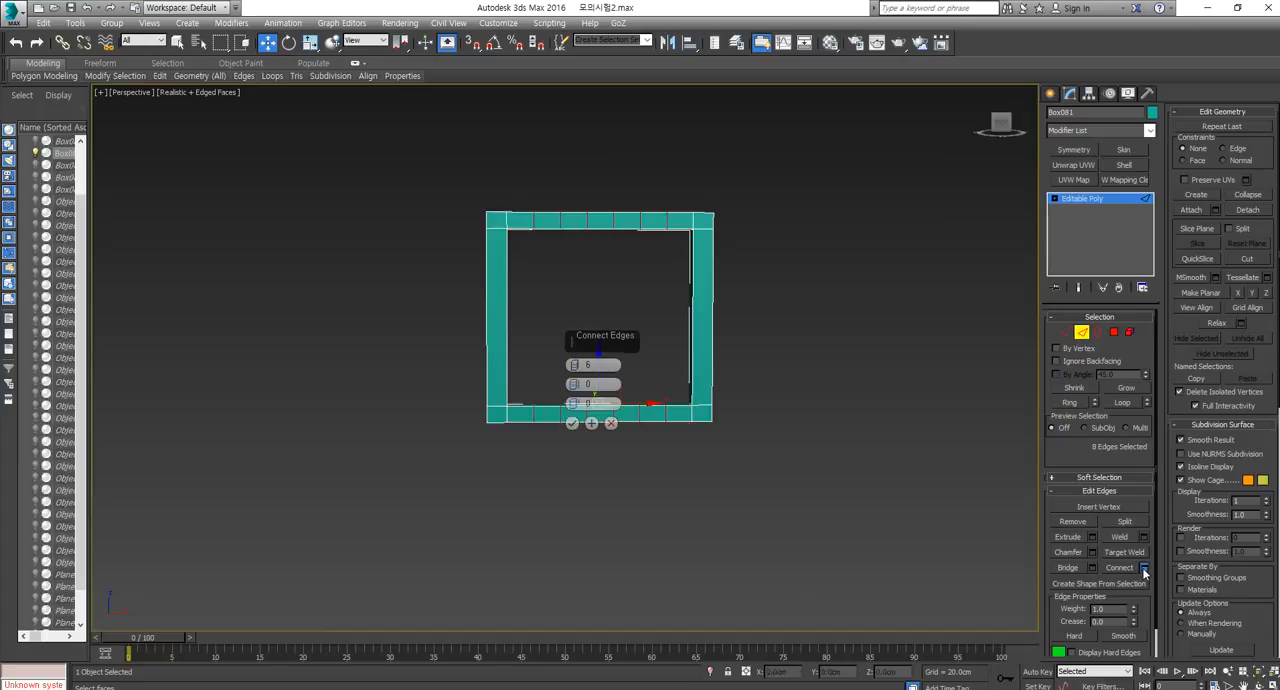
left_click(576, 368)
left_click(576, 368)
left_click(576, 368)
left_click(576, 368)
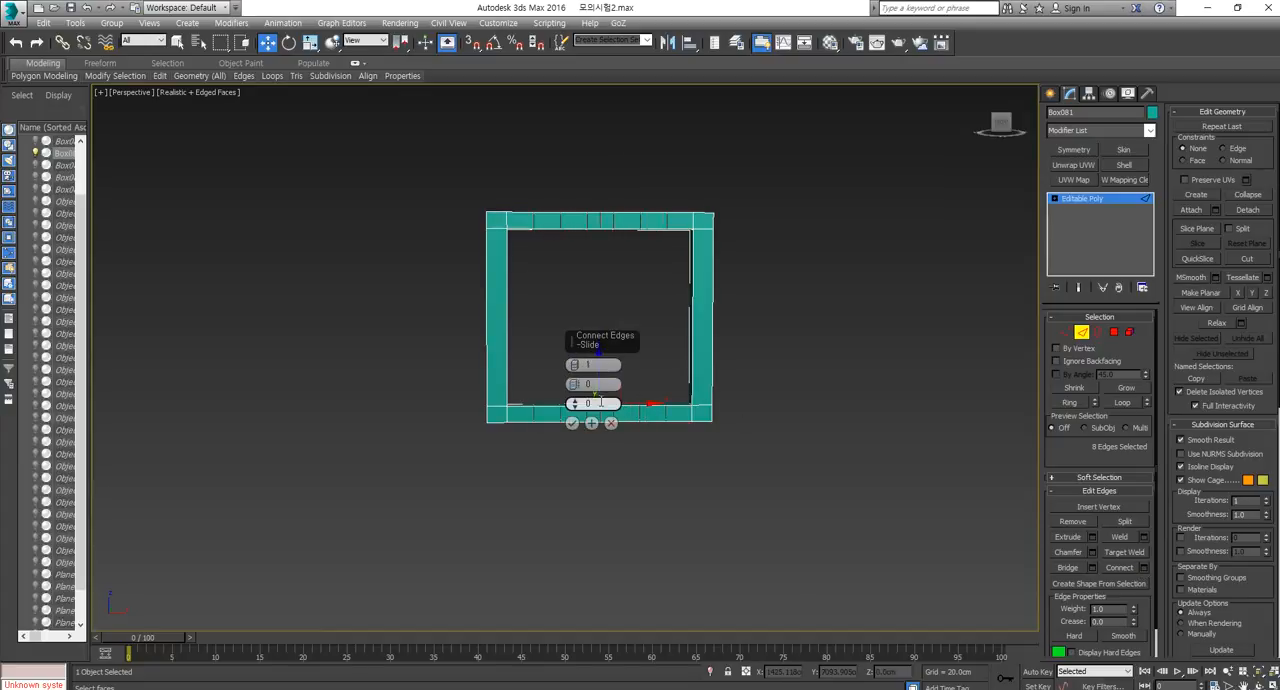
left_click(572, 424)
middle_click_drag(600, 345, 600, 400)
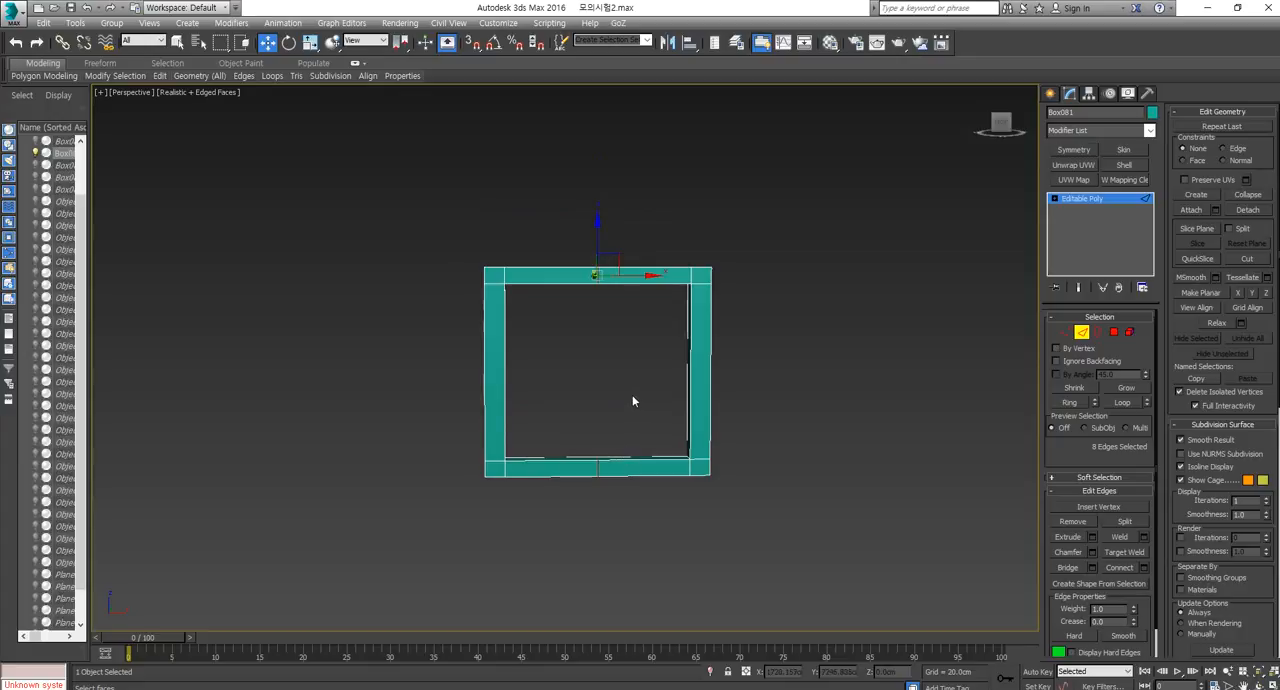
scroll(634, 397, "up", 2)
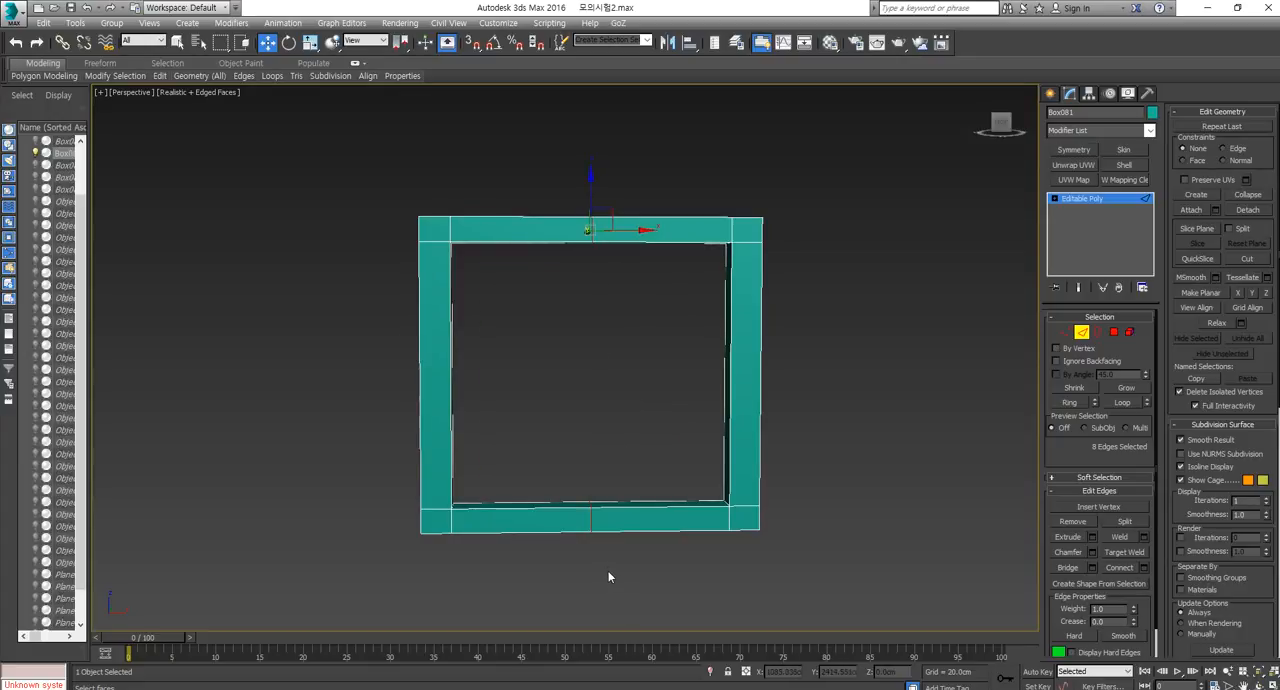
Select the edges in both halves of the top and bottom rails and connect them, dividing each rail into quarters.
left_click(592, 515)
left_click(523, 243)
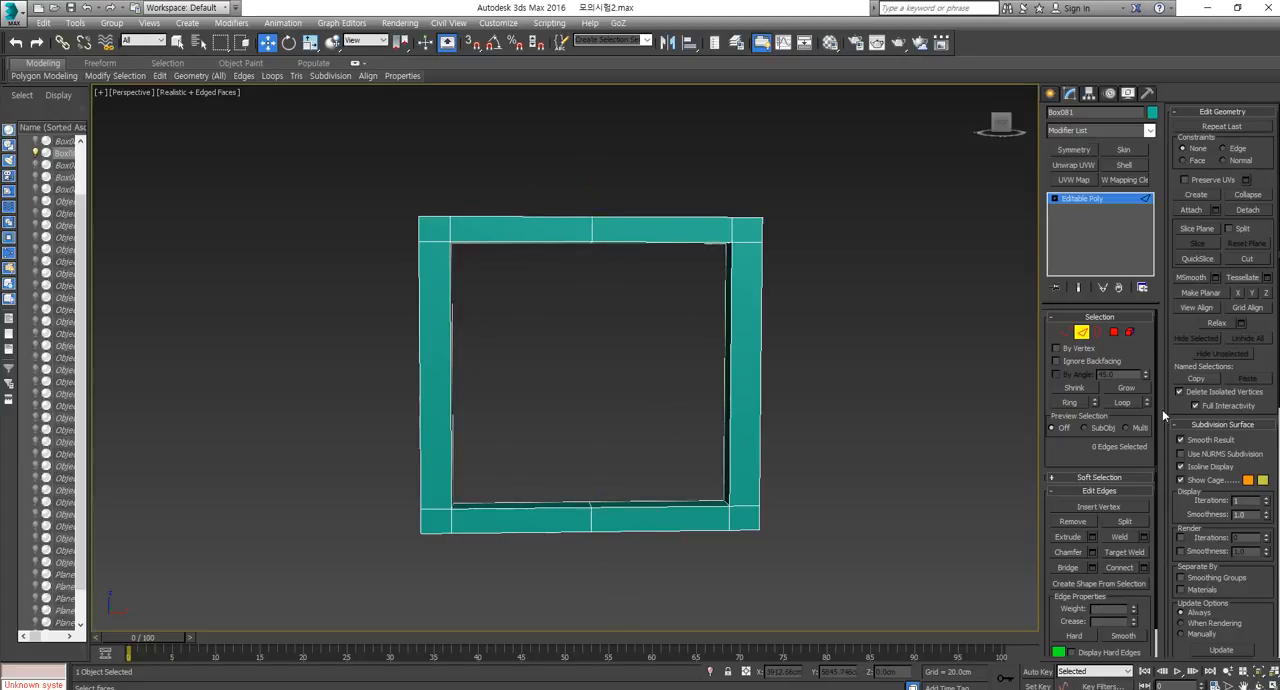
left_click_drag(514, 535, 514, 537)
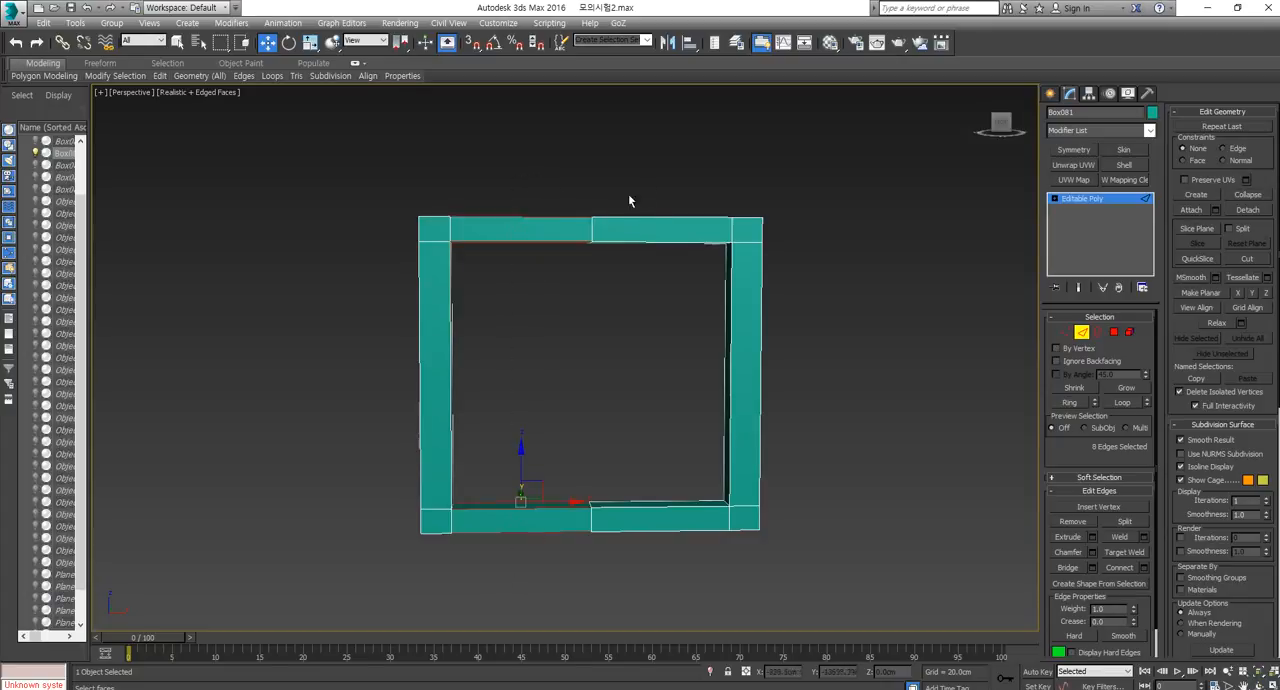
left_click_drag(655, 173, 658, 604, "ctrl")
left_click(1119, 568)
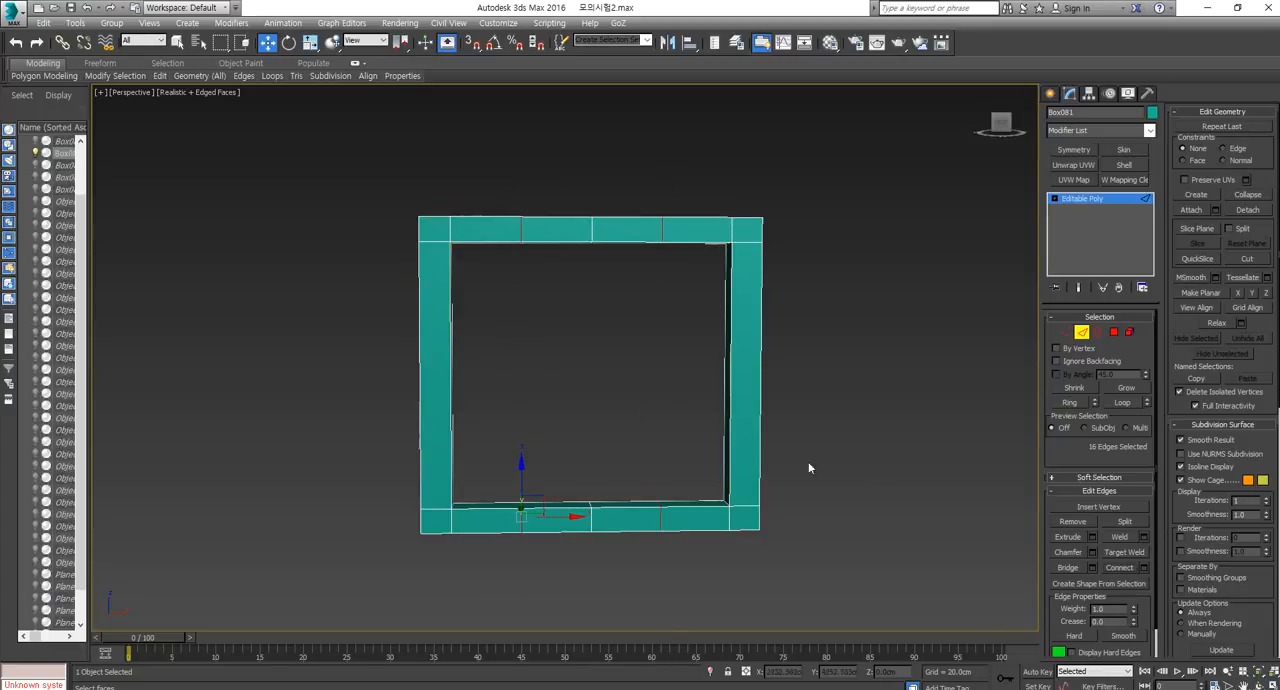
Connect the edges in each quarter of the top and bottom rails, and undo that last subdivision.
left_click_drag(564, 576, 618, 606)
left_click_drag(689, 189, 686, 662, "ctrl")
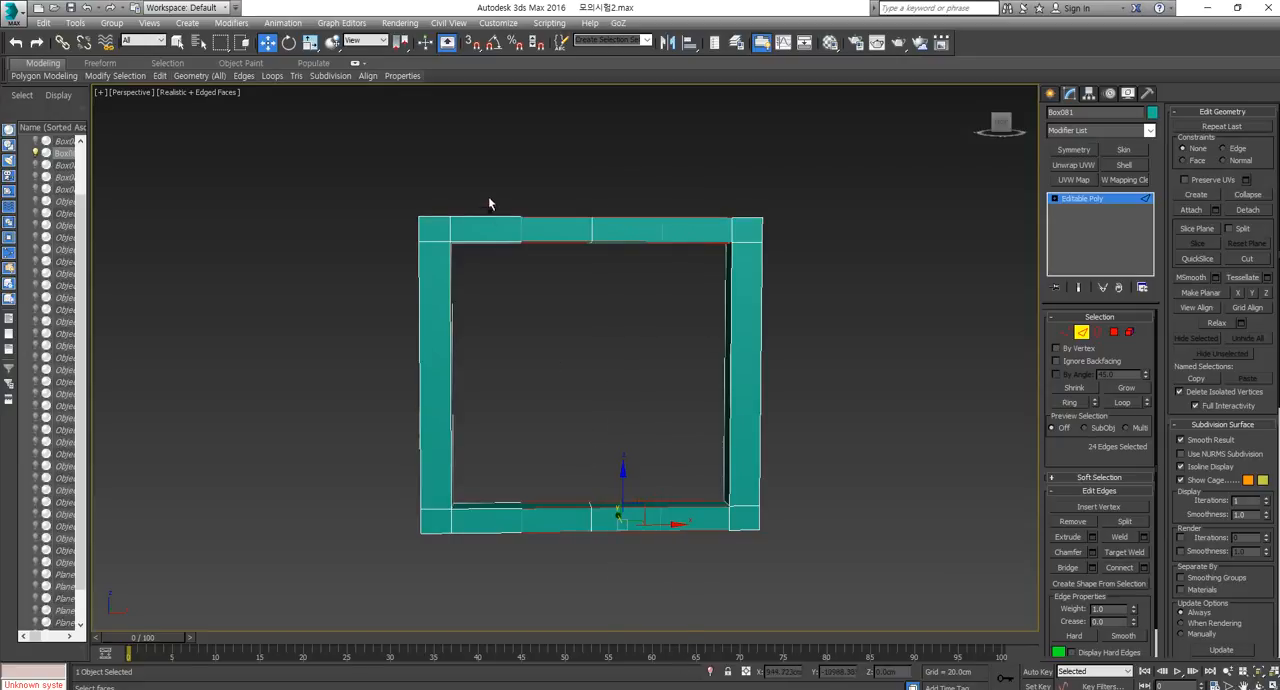
left_click_drag(498, 626, 498, 627, "ctrl")
left_click(1124, 567)
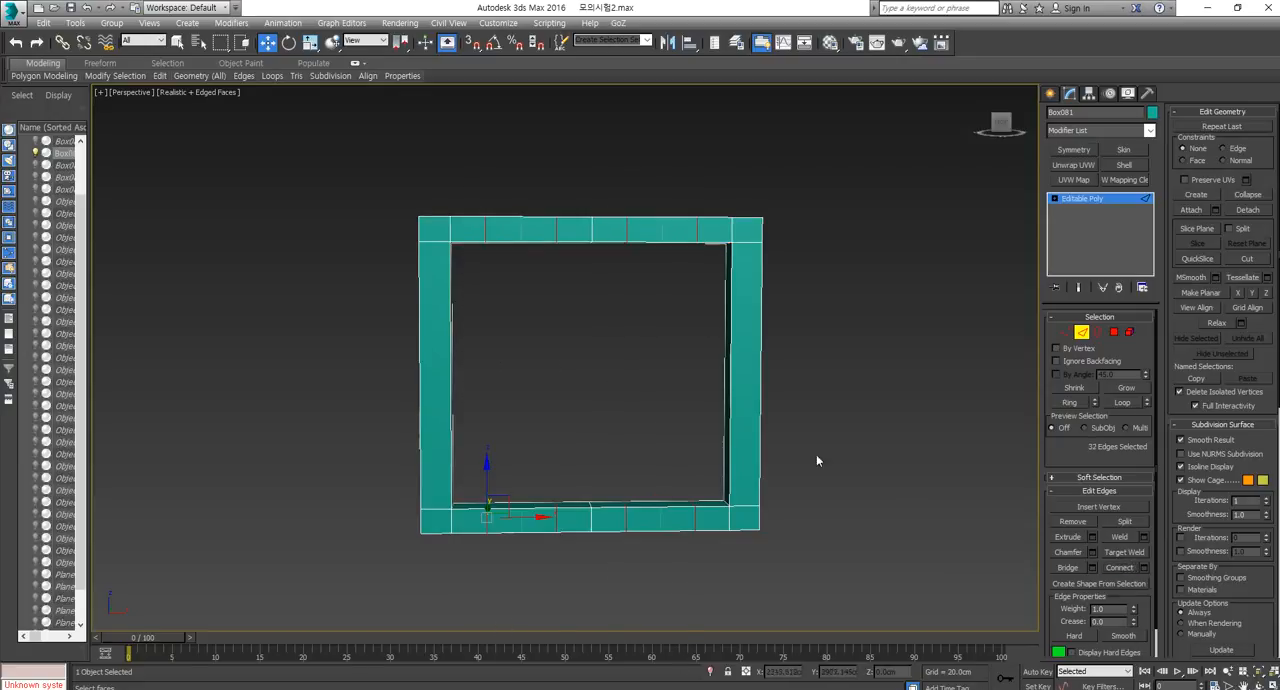
scroll(829, 457, "down", 2)
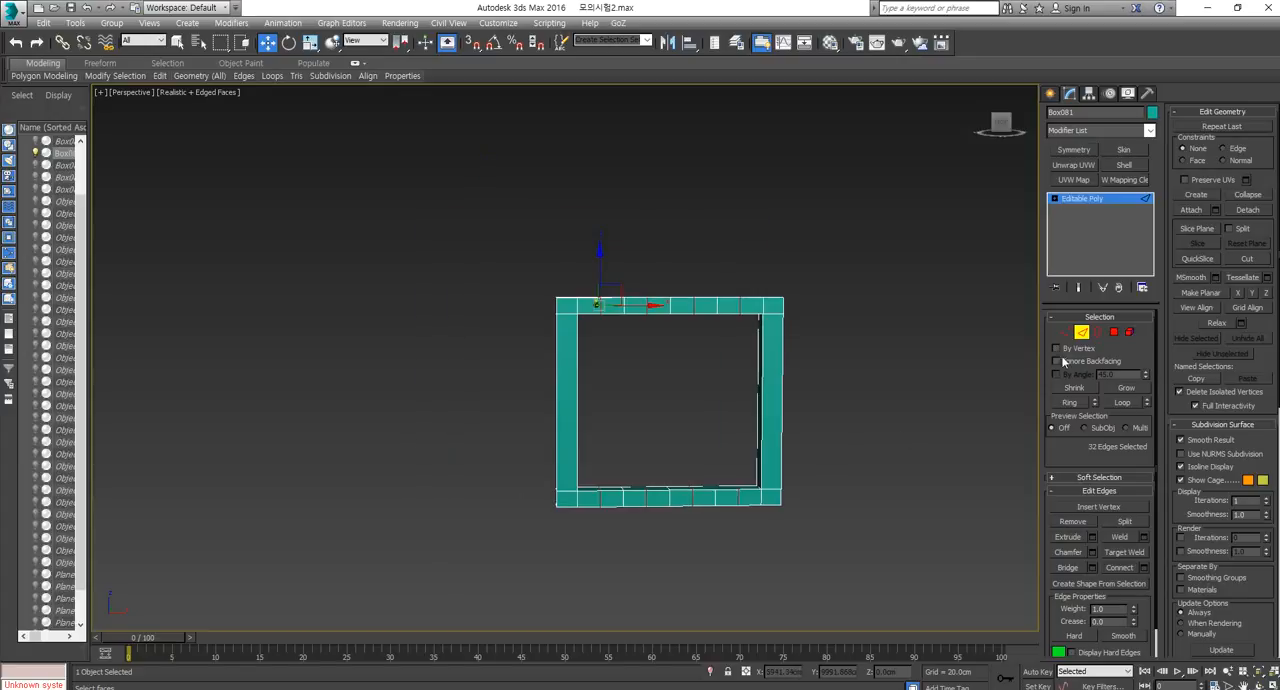
key("ctrl+z")
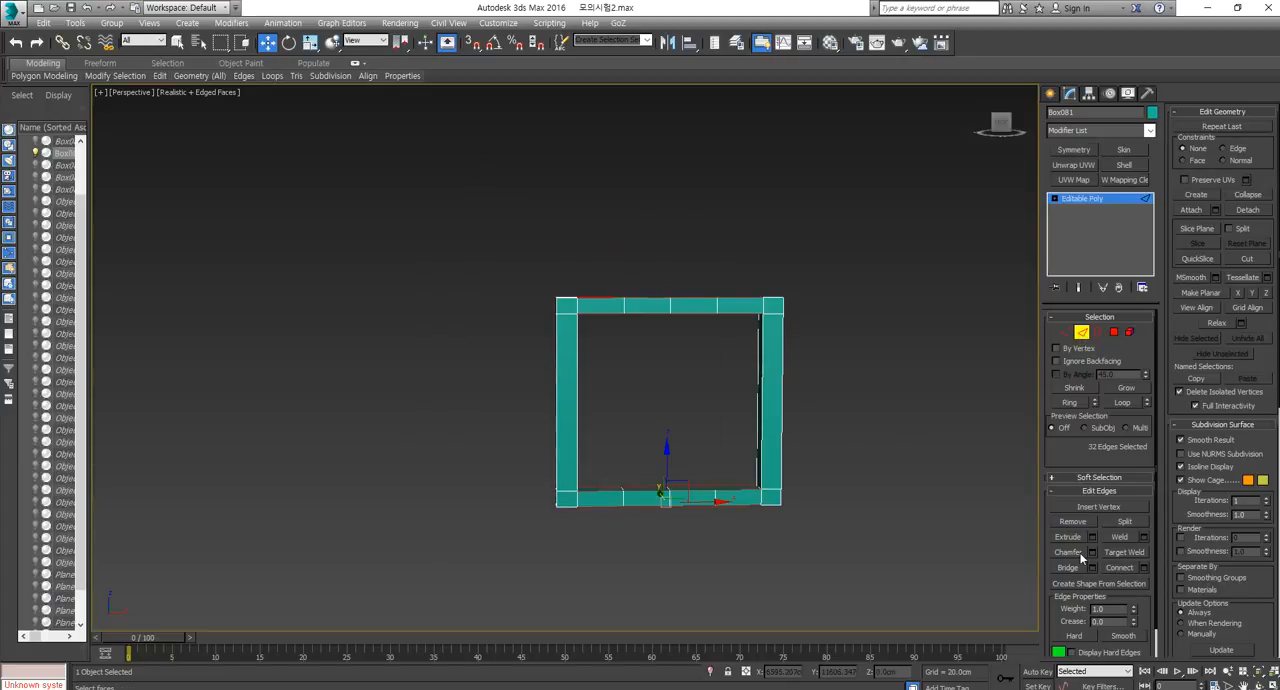
Leave edge editing on the teal frame and unhide all hidden objects.
left_click_drag(613, 569, 614, 570)
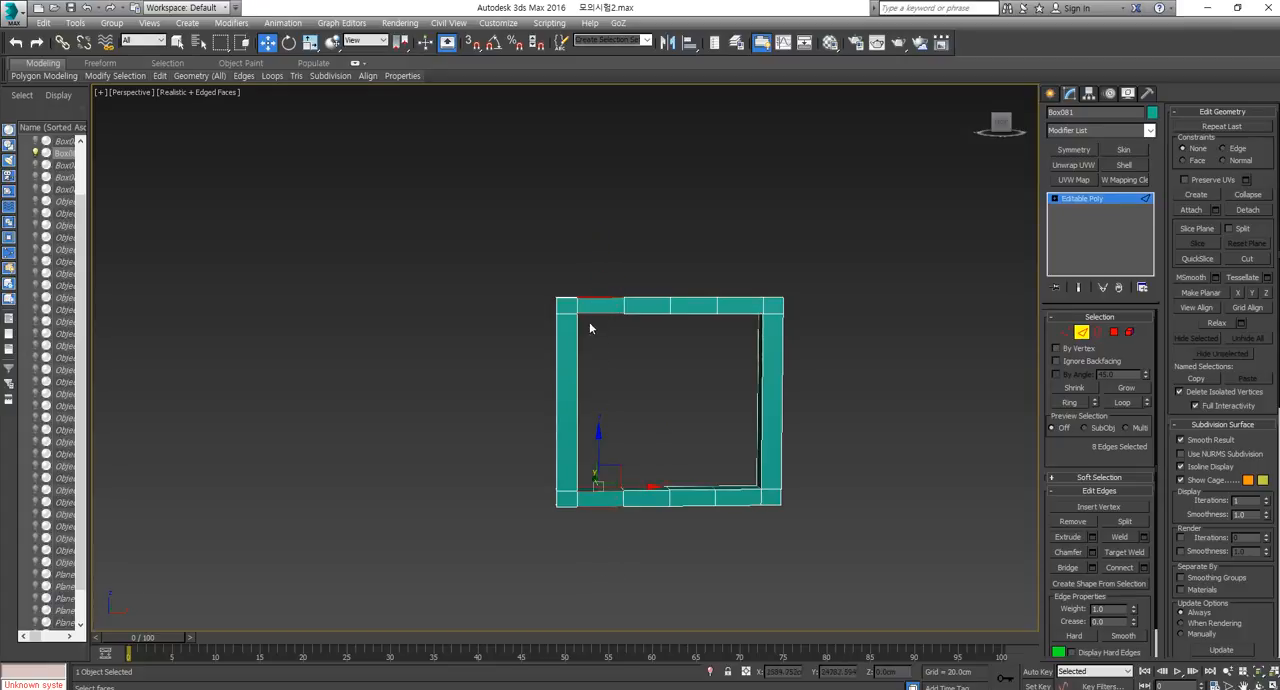
left_click(600, 315)
left_click(1080, 334)
key("z")
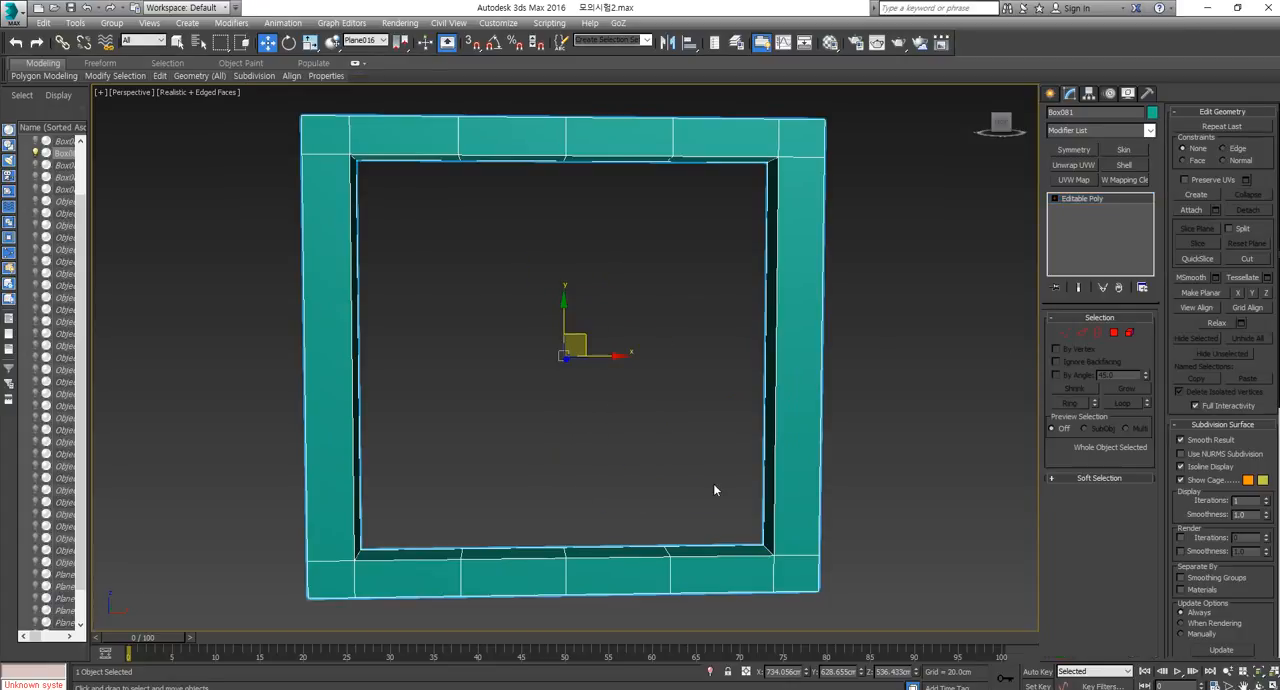
scroll(800, 478, "down", 5)
right_click(805, 470)
left_click(851, 414)
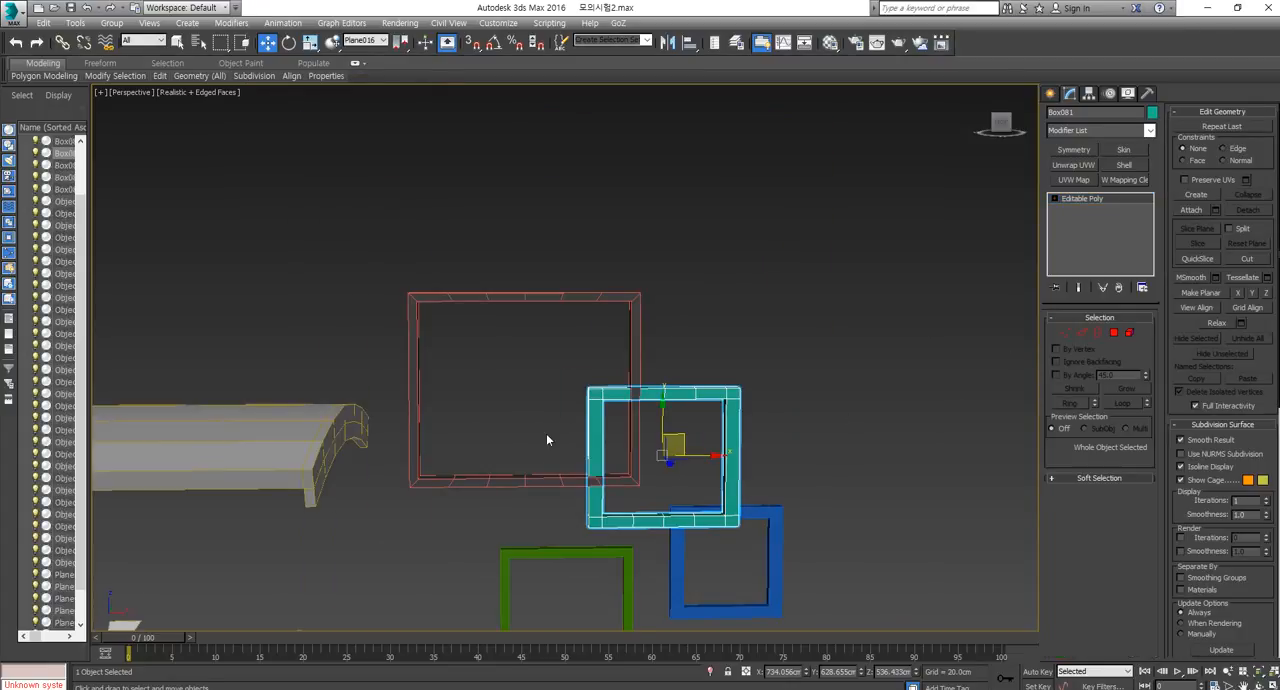
Delete the large dark frame and select the subdivided teal frame.
middle_click_drag(568, 433, 636, 446)
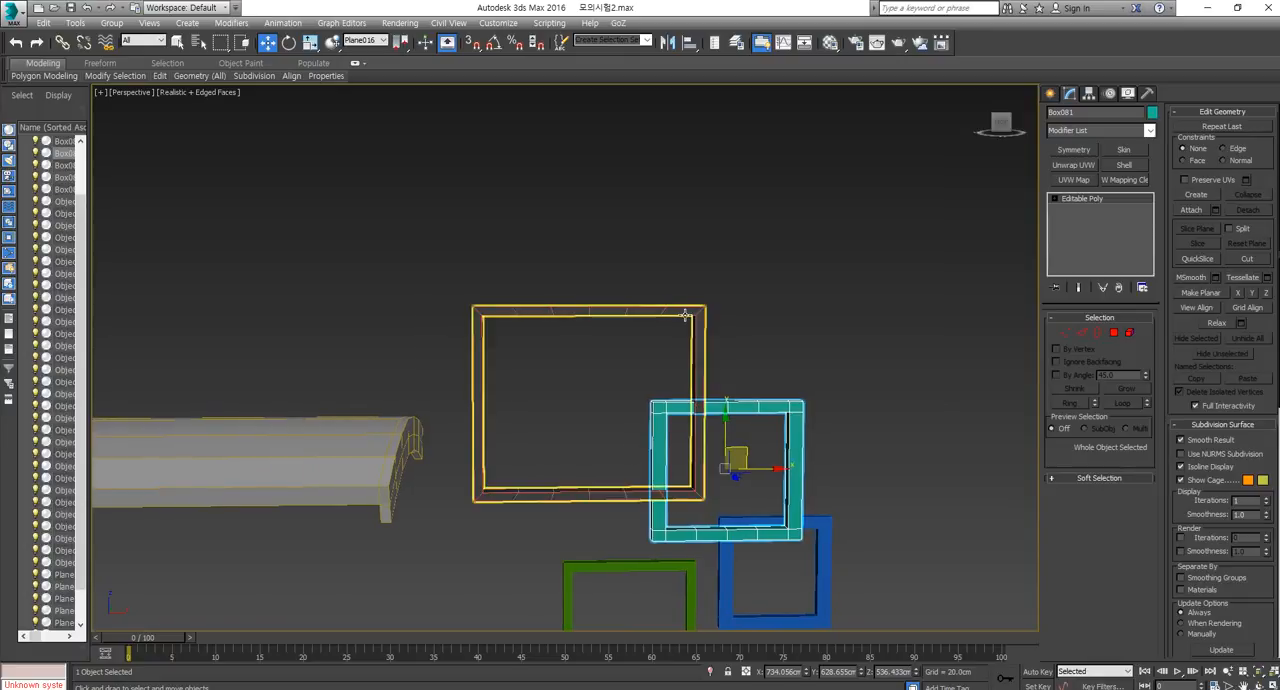
left_click(686, 314)
key("Delete")
left_click(771, 405)
scroll(771, 405, "up", 4)
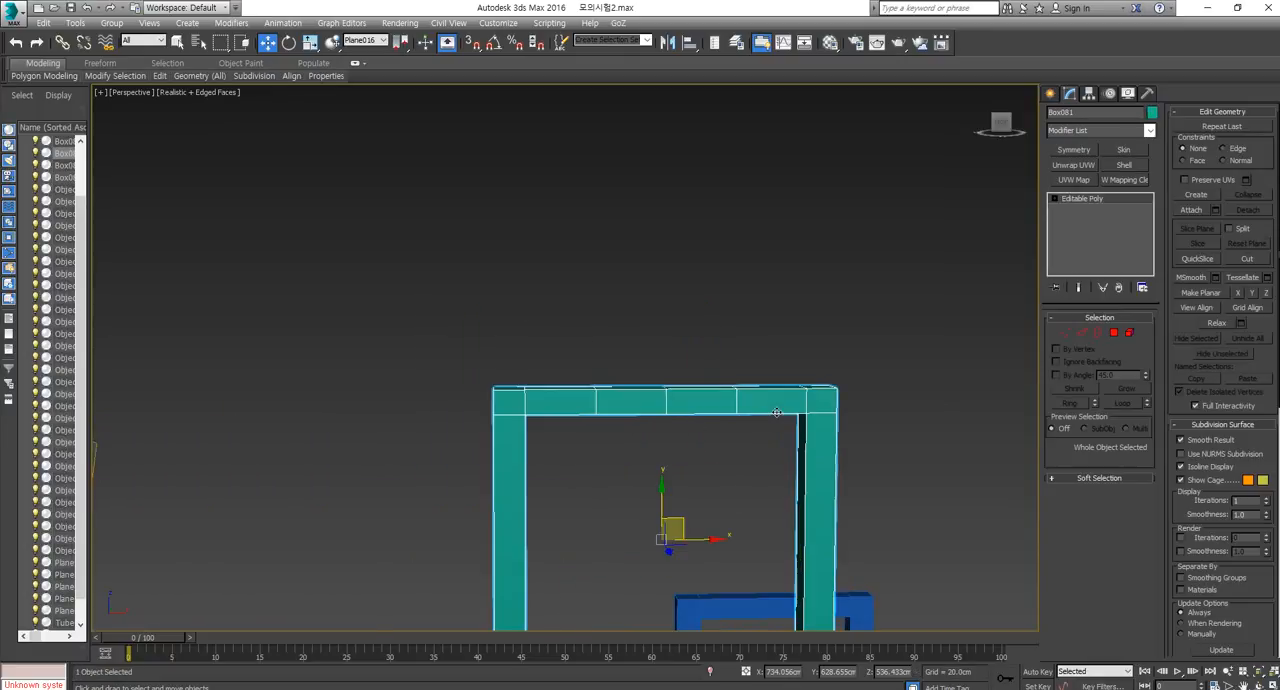
middle_click_drag(760, 534, 720, 354)
scroll(720, 354, "down", 4)
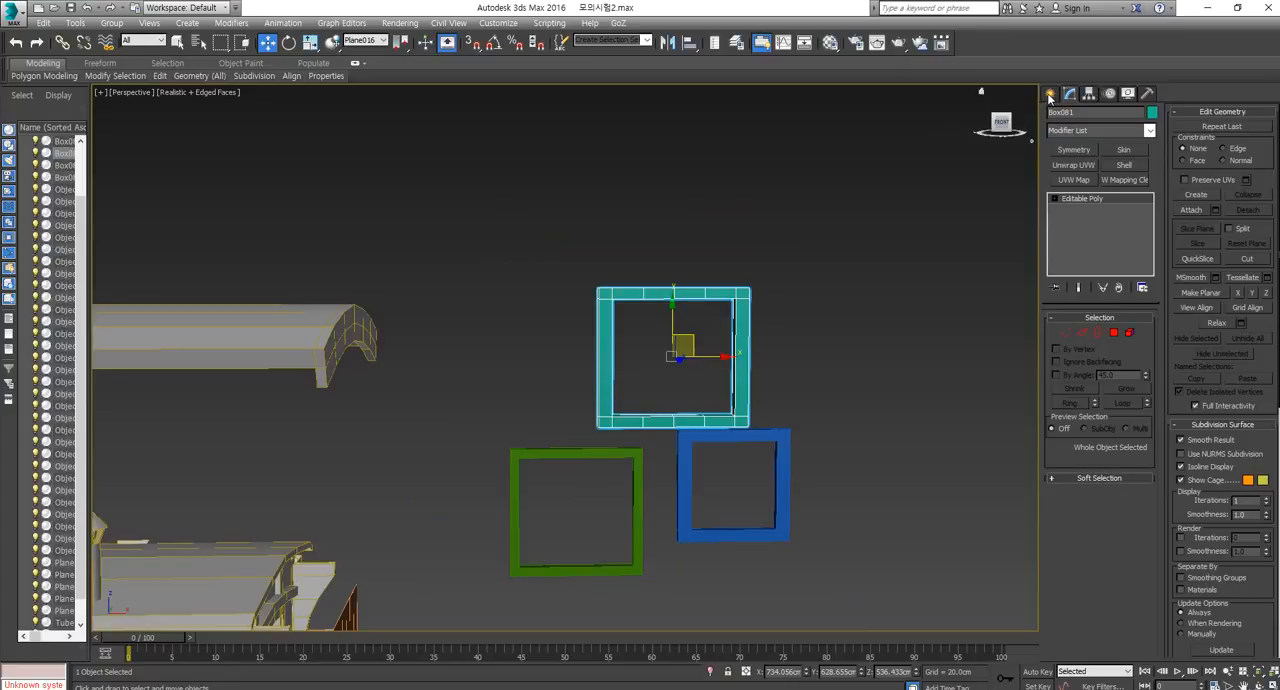
Create a box above the caravan parts in the Front view, about 463 cm long, 528 cm wide and 120 cm high.
left_click(1050, 93)
left_click(1072, 178)
key("f")
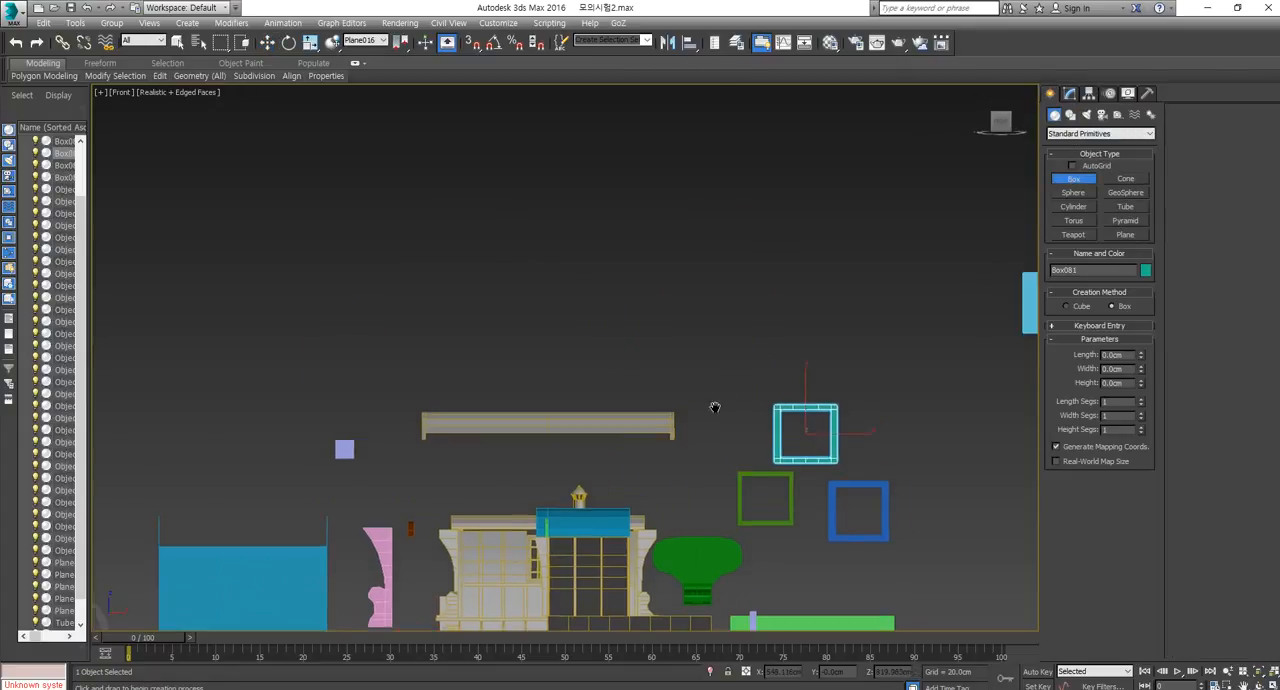
scroll(690, 395, "down", 3)
scroll(624, 349, "up", 3)
left_click_drag(586, 273, 748, 414)
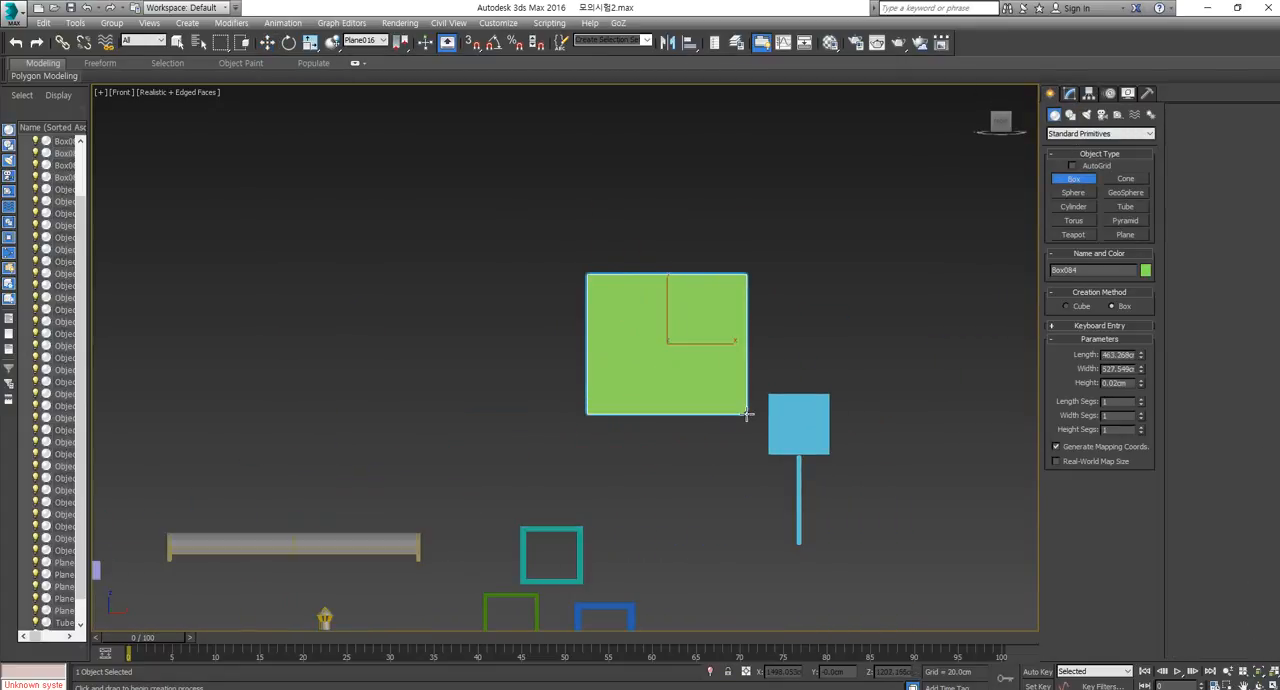
left_click(748, 391)
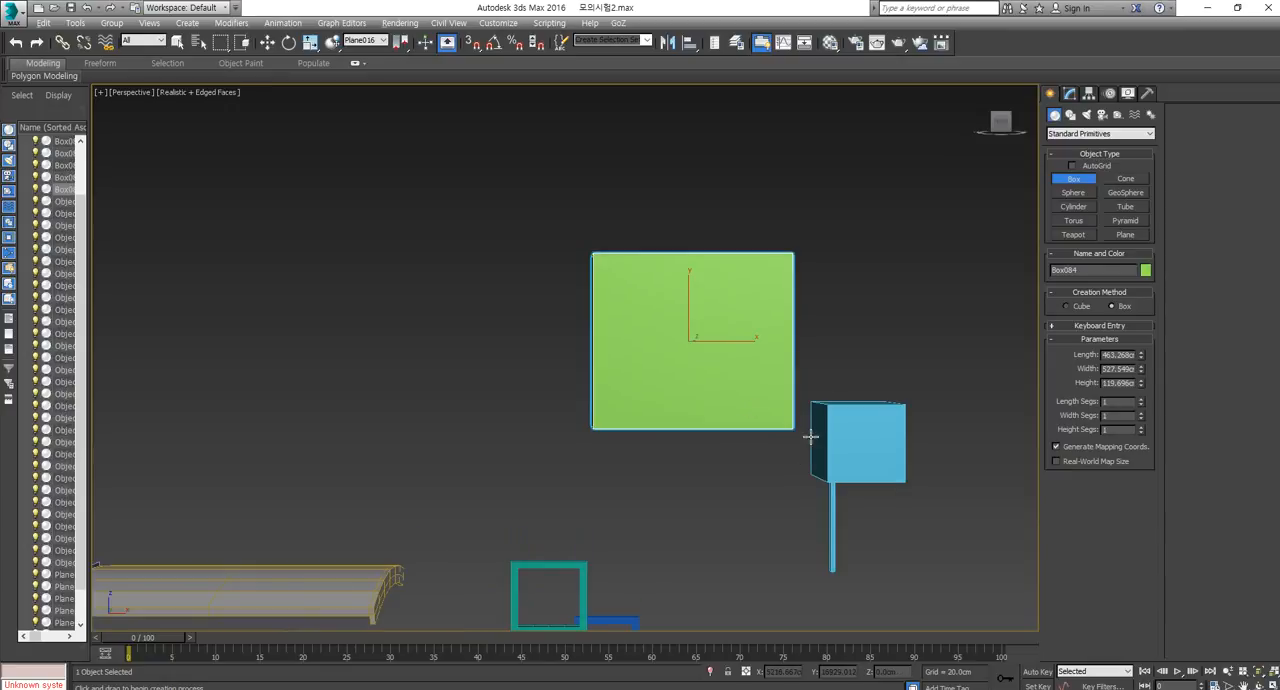
Set the new green box's width segments and length segments to 3 each.
key("p")
left_click(1141, 412)
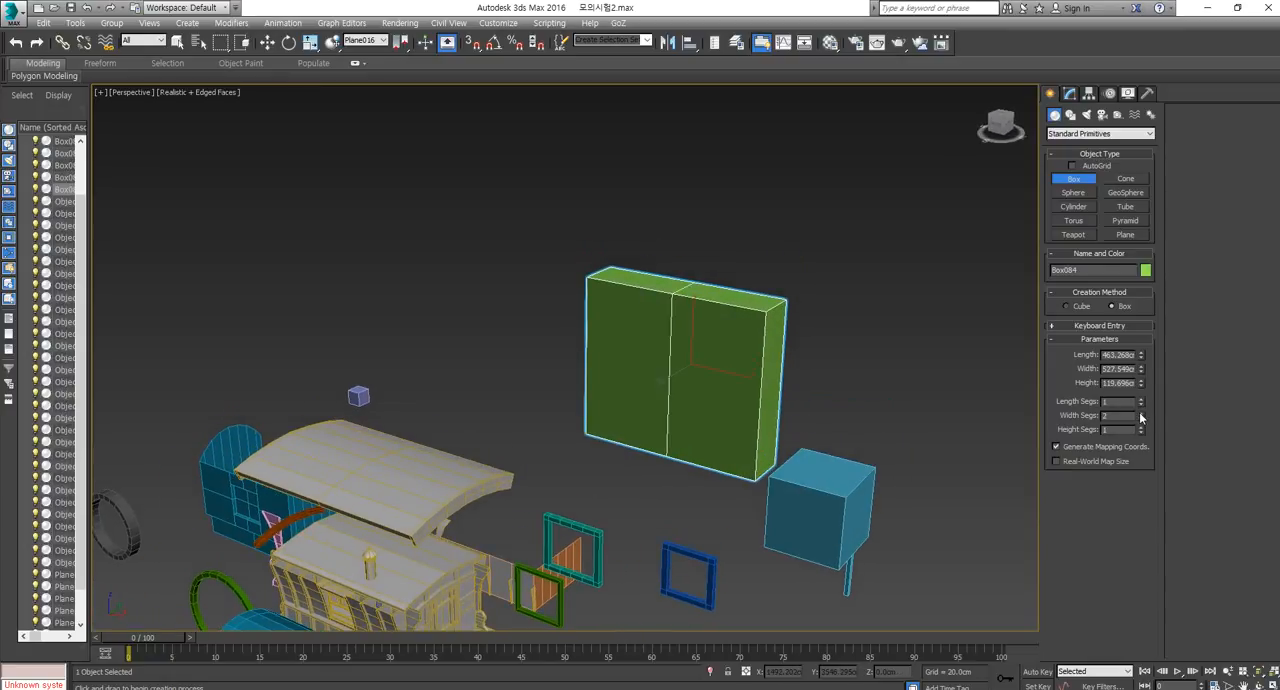
left_click(1141, 413)
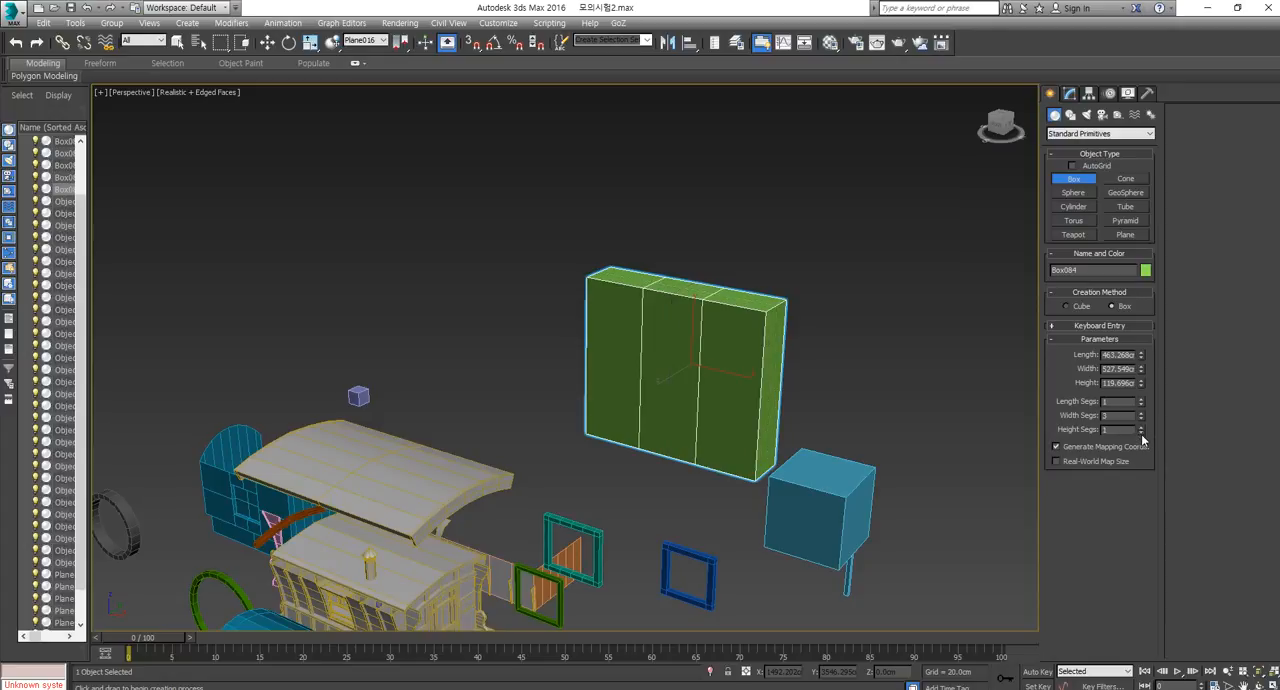
left_click(1142, 401)
left_click(1142, 400)
Convert the segmented green box to an Editable Poly.
middle_click_drag(978, 434, 800, 411, "alt")
key("w")
right_click(717, 435)
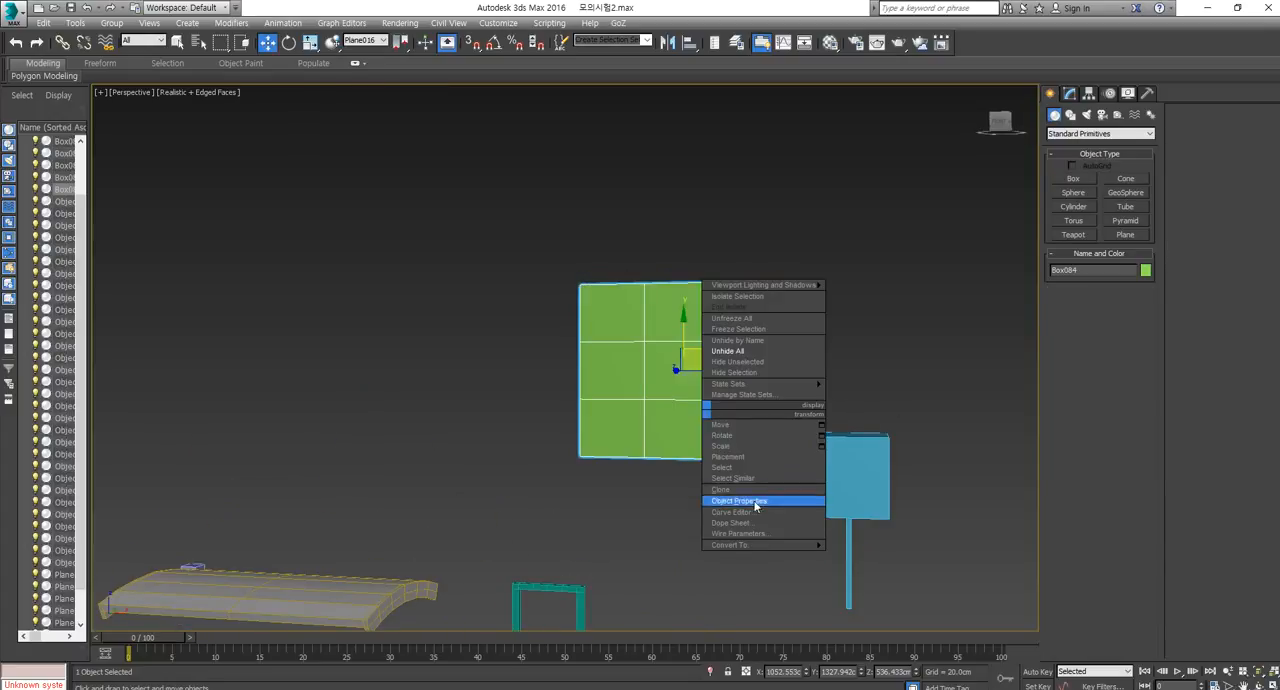
mouse_move(760, 534)
left_click(873, 557)
Scale the box's inner vertex rows vertically and its inner vertex columns horizontally outward, leaving a narrow frame around a large centre.
key("f")
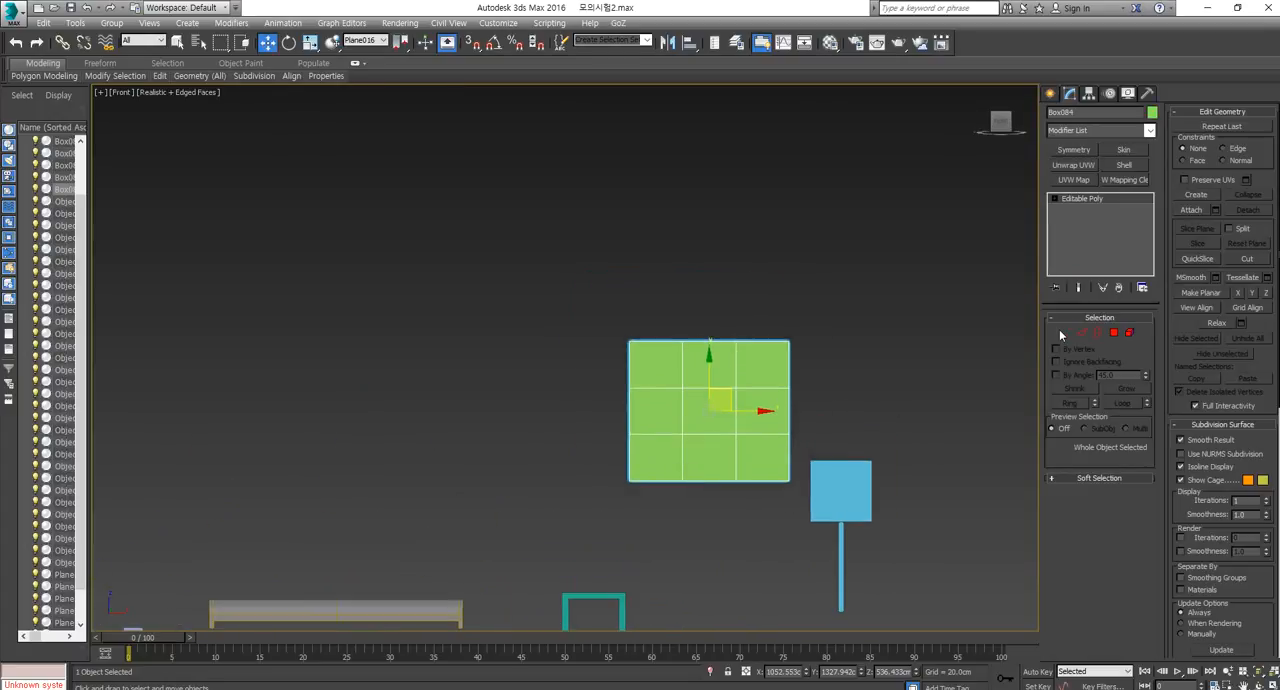
left_click(1065, 332)
scroll(674, 262, "up", 3)
left_click_drag(812, 524, 820, 505)
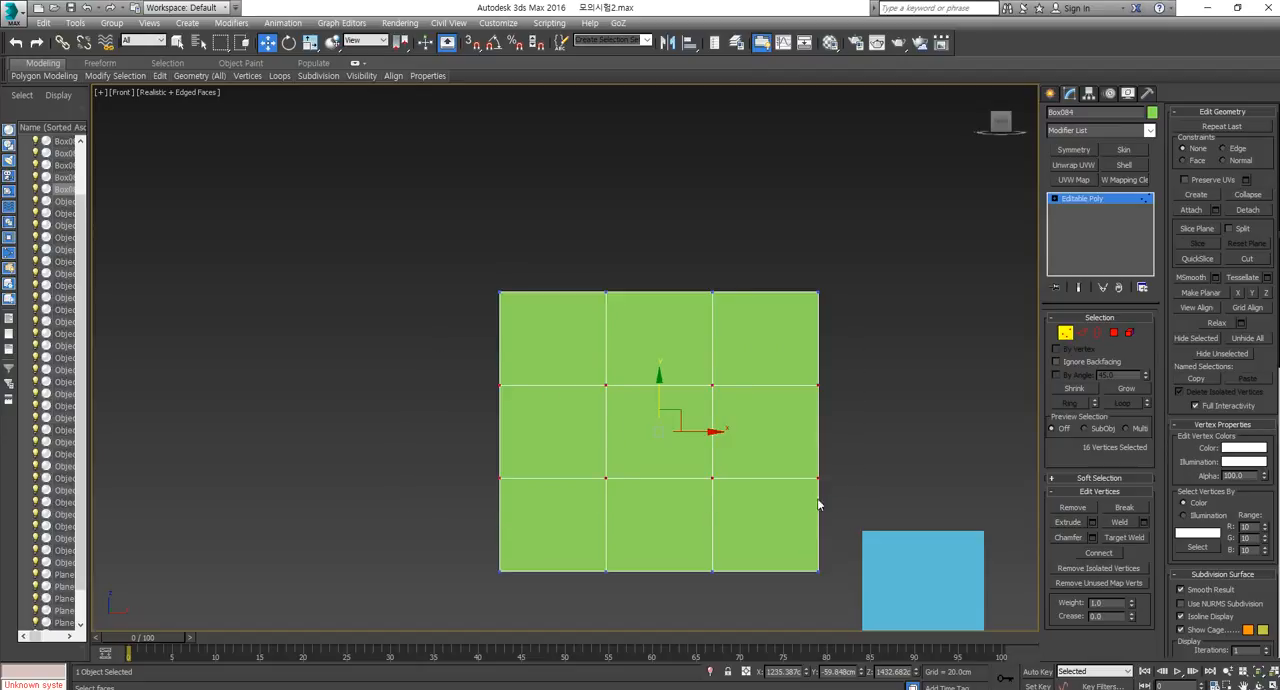
key("r")
left_click_drag(660, 368, 668, 301)
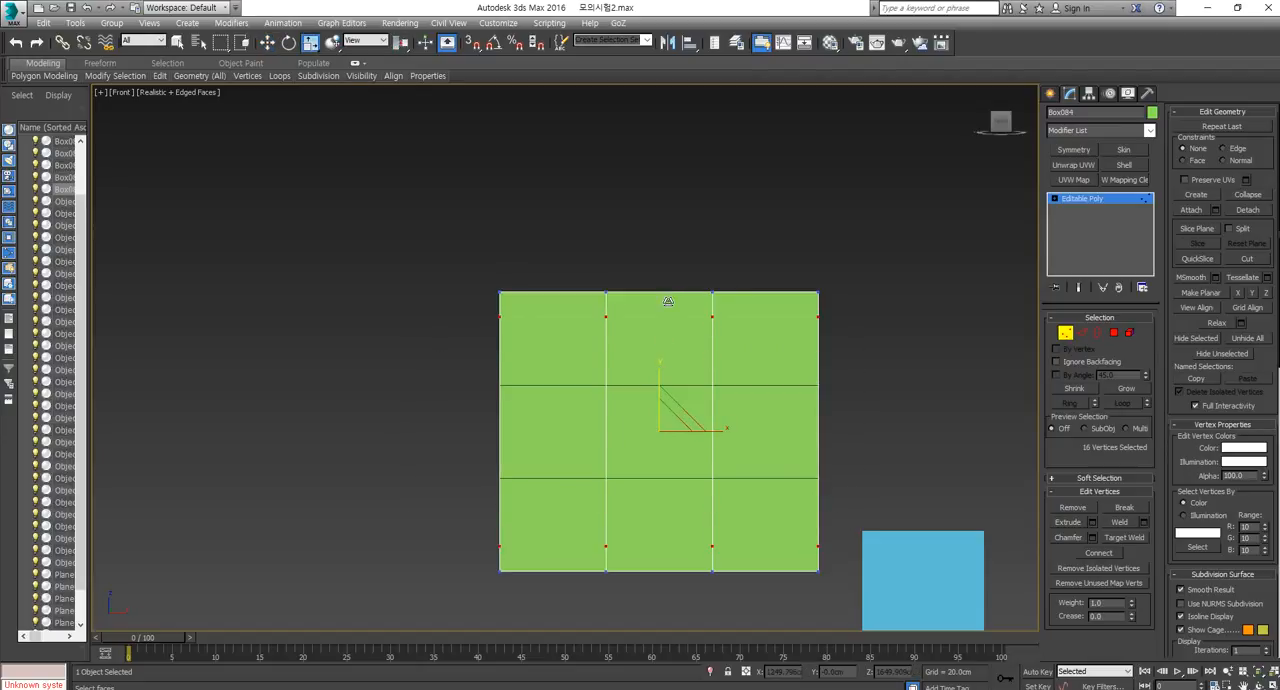
left_click_drag(733, 250, 590, 617)
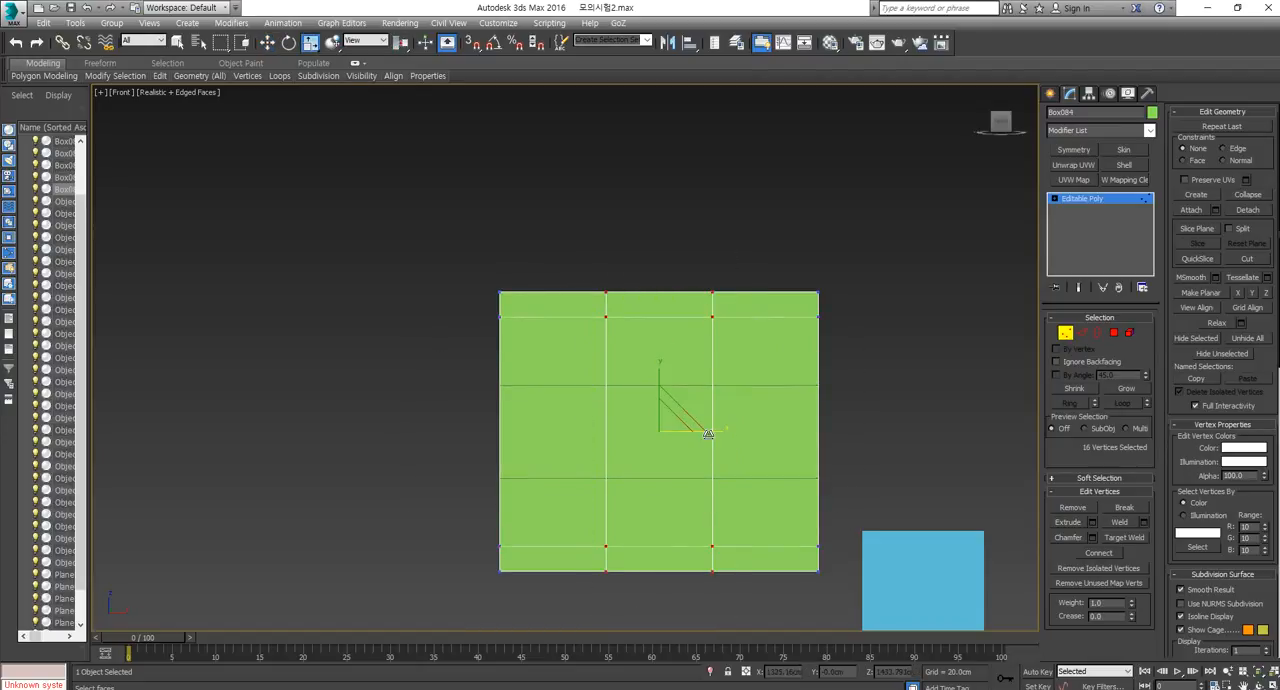
left_click_drag(709, 431, 786, 423)
Delete the large central faces of the green box to open a hole through it.
left_click(1113, 332)
left_click(691, 397)
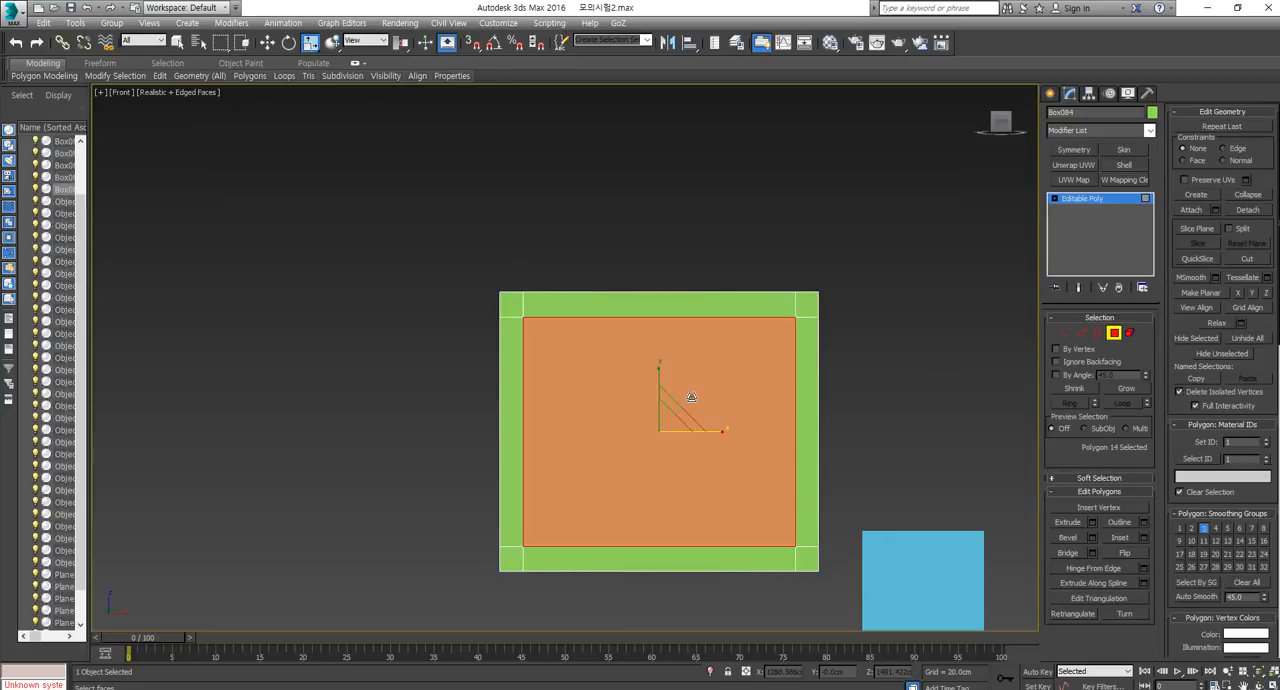
key("Delete")
Bridge the front and back borders of the opening to build the frame's inner walls, and leave border editing.
key("3")
middle_click_drag(617, 479, 587, 501)
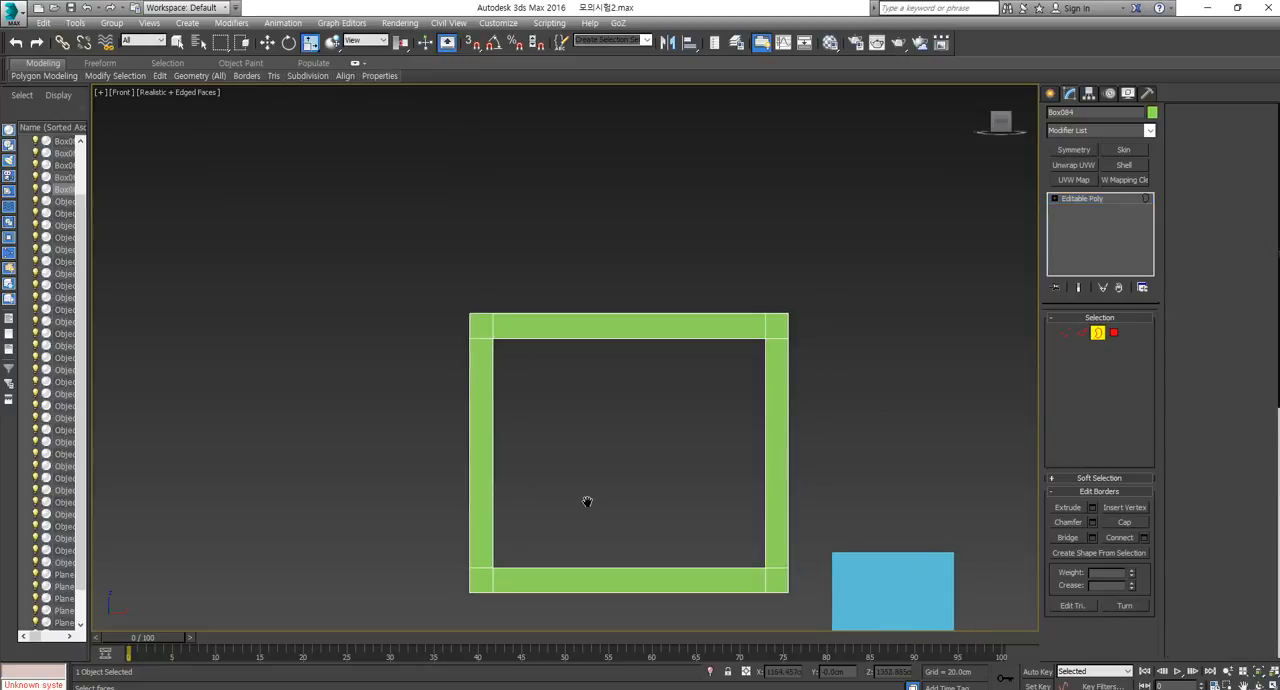
key("p")
middle_click_drag(583, 543, 763, 460, "alt")
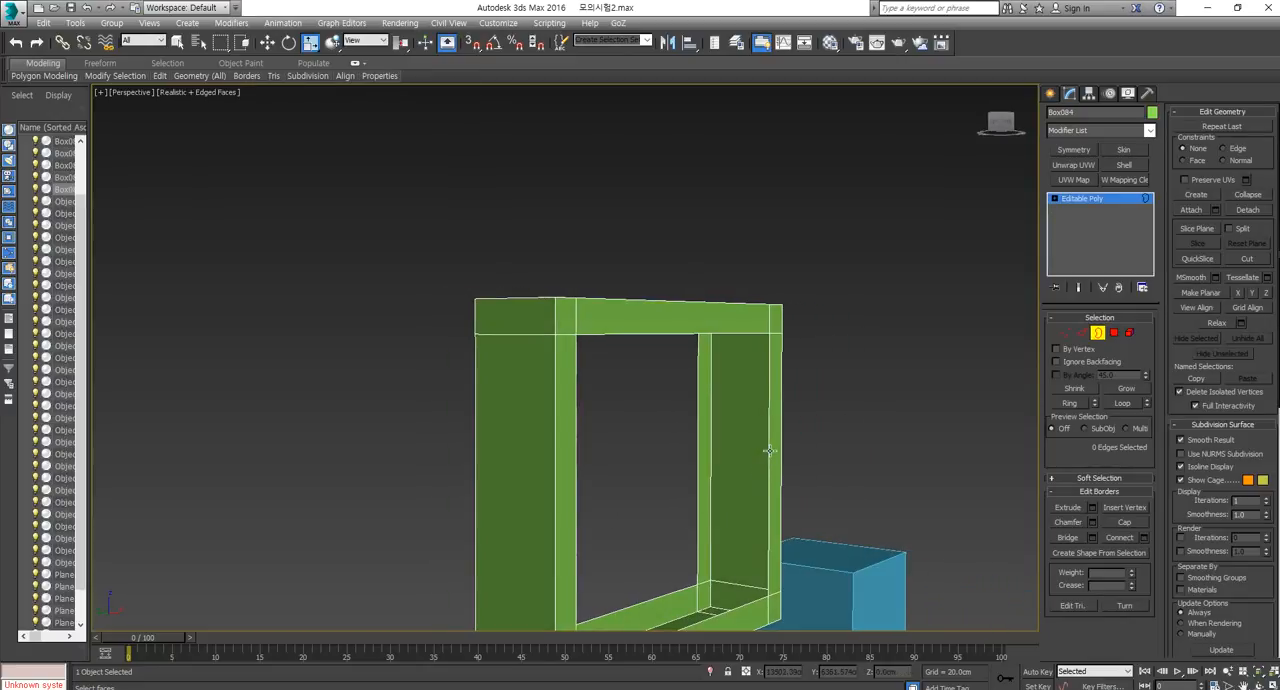
left_click(769, 451)
middle_click_drag(725, 542, 752, 443, "alt")
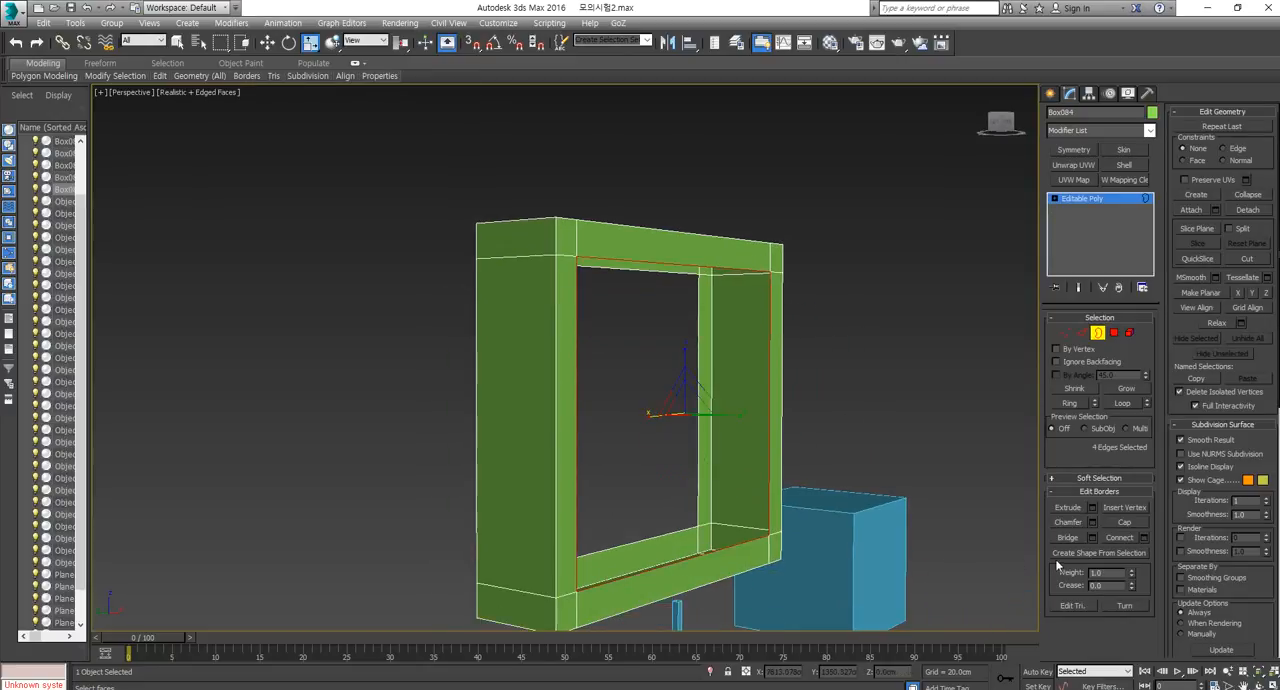
left_click(769, 437)
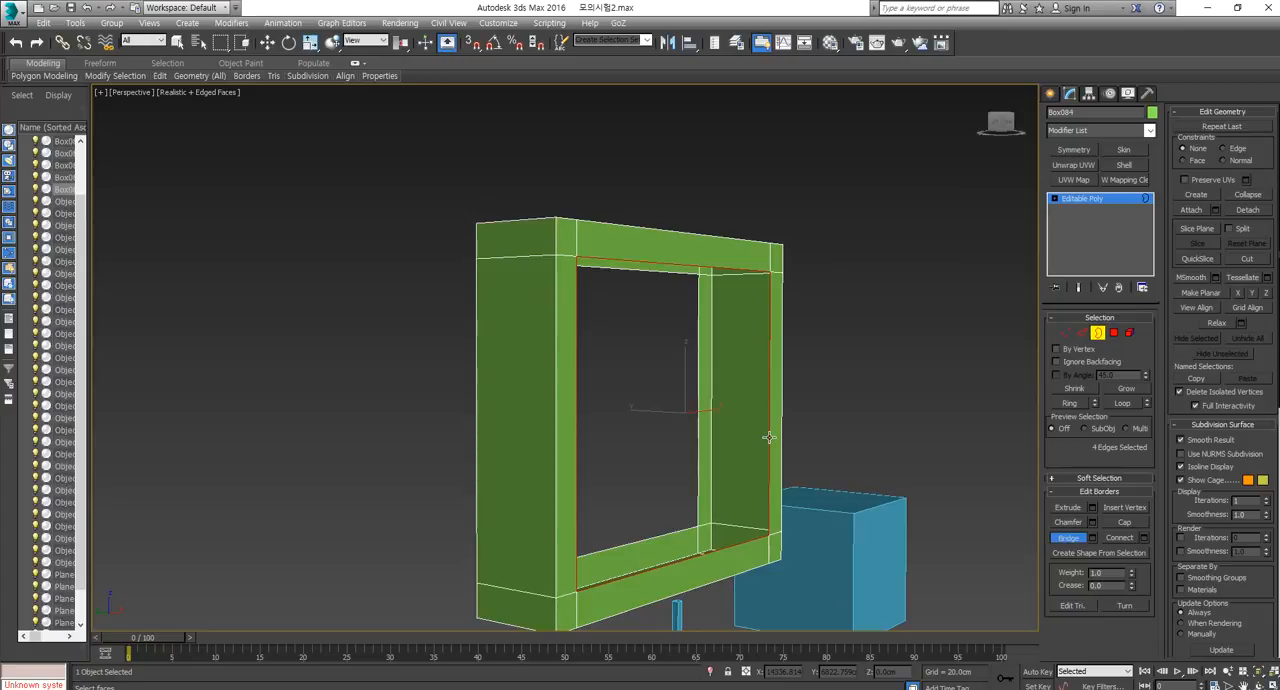
left_click(697, 440)
middle_click_drag(714, 463, 1034, 390, "alt")
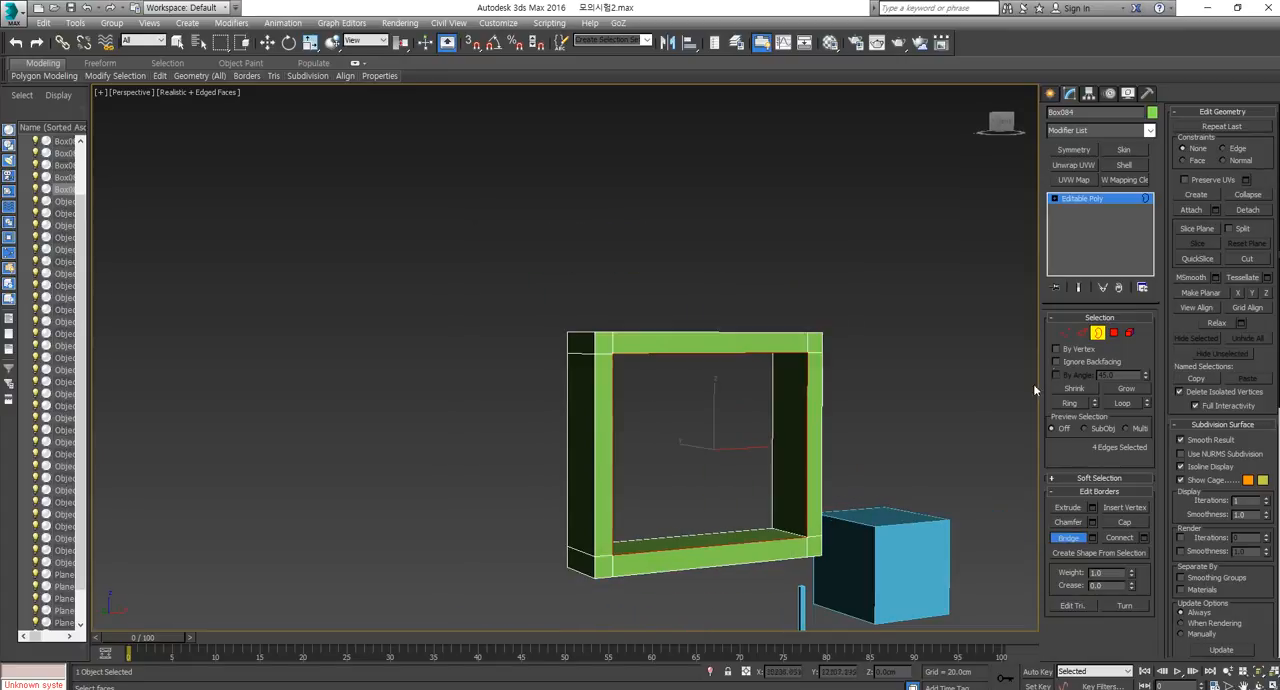
left_click(1098, 333)
Select the pink curved side panel standing beside the caravan.
middle_click_drag(776, 471, 844, 270, "alt")
scroll(838, 258, "down", 3)
middle_click_drag(672, 460, 718, 348)
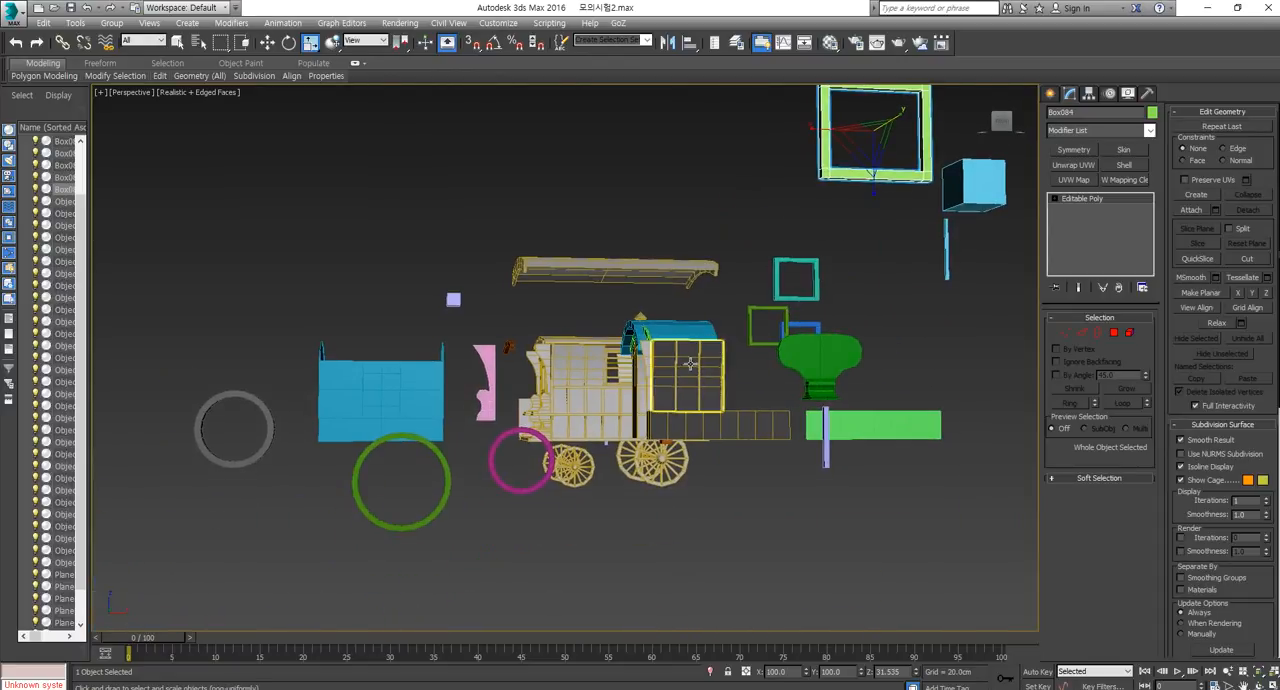
middle_click_drag(746, 402, 724, 424)
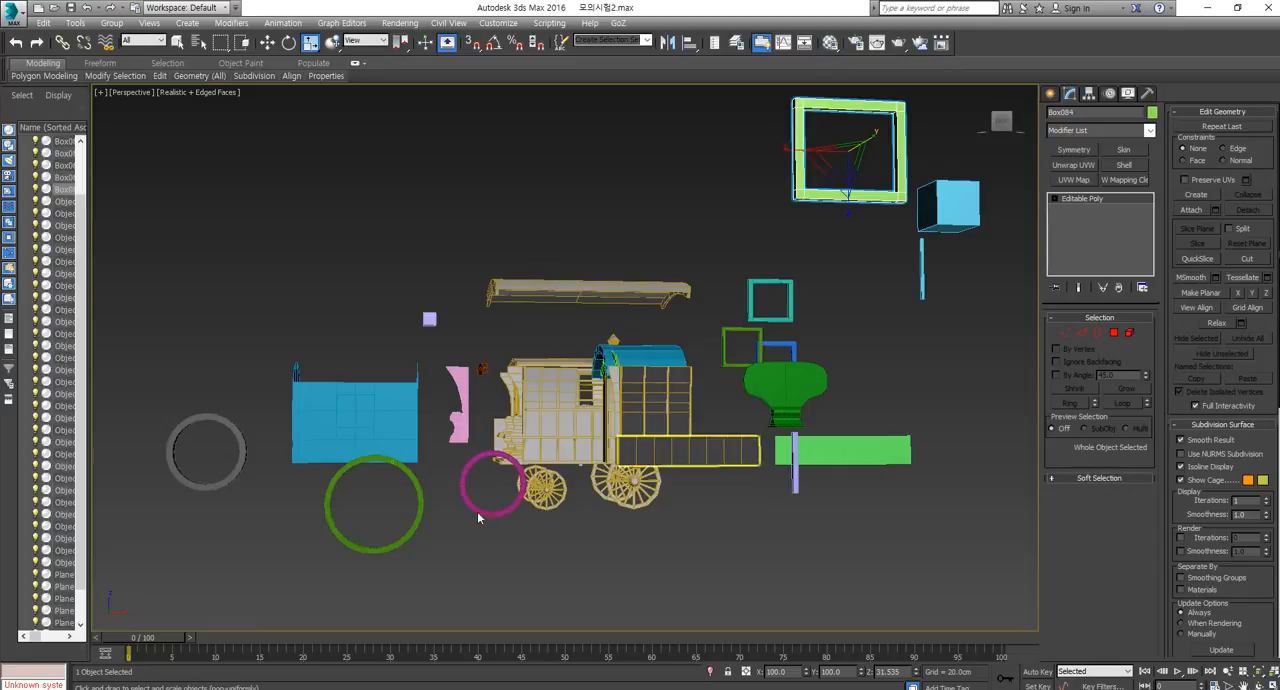
scroll(467, 405, "up", 5)
scroll(543, 400, "up", 2)
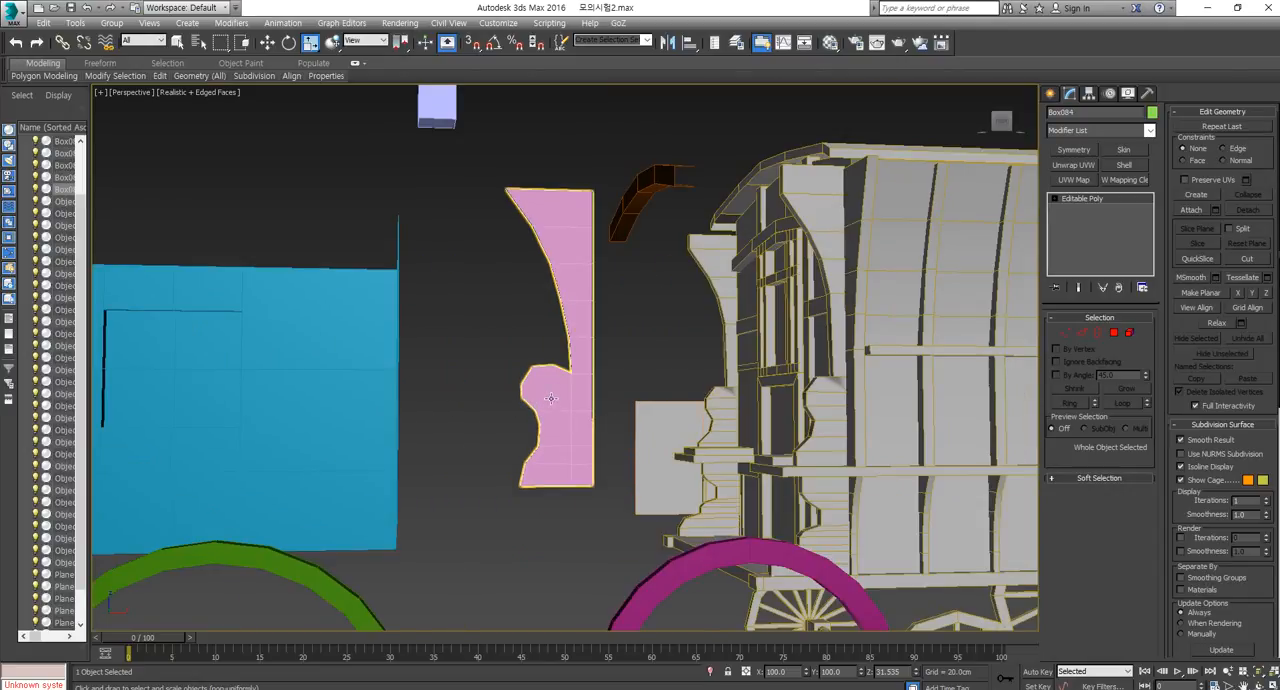
left_click(543, 400)
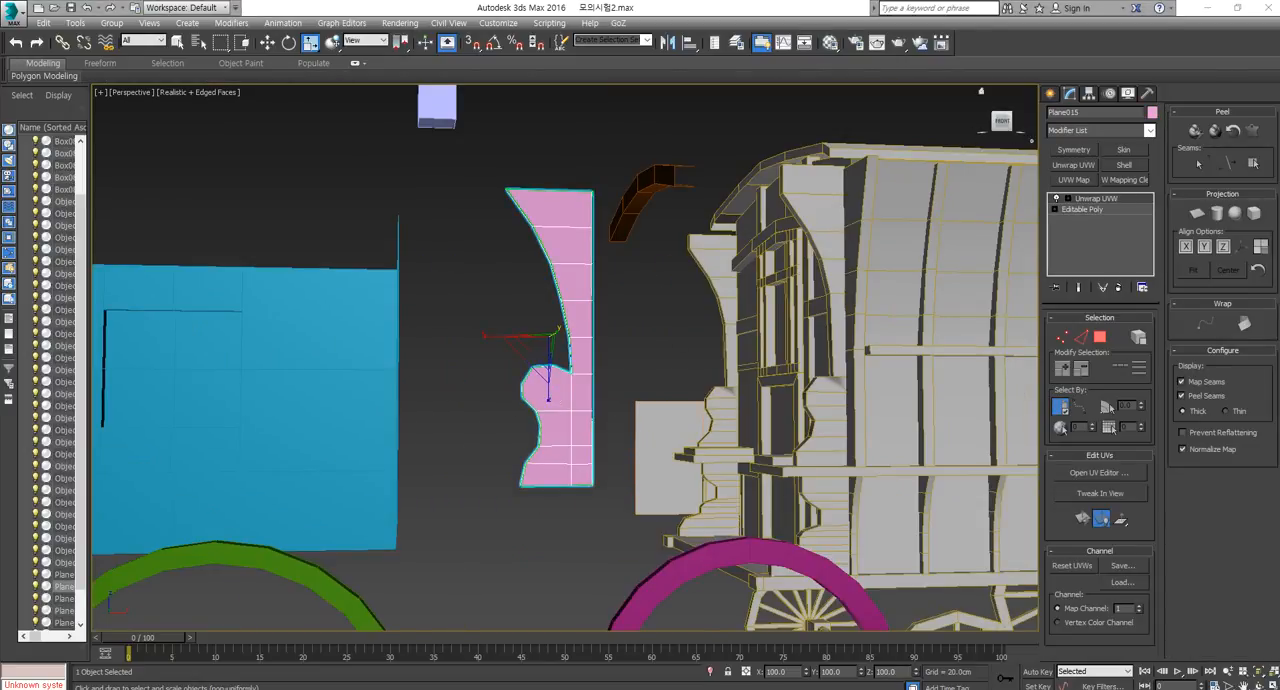
Switch to the exam PDF in Adobe Acrobat Reader and examine the curved panel pieces in the texture layout at 300%.
left_click_drag(1279, 260, 547, 144)
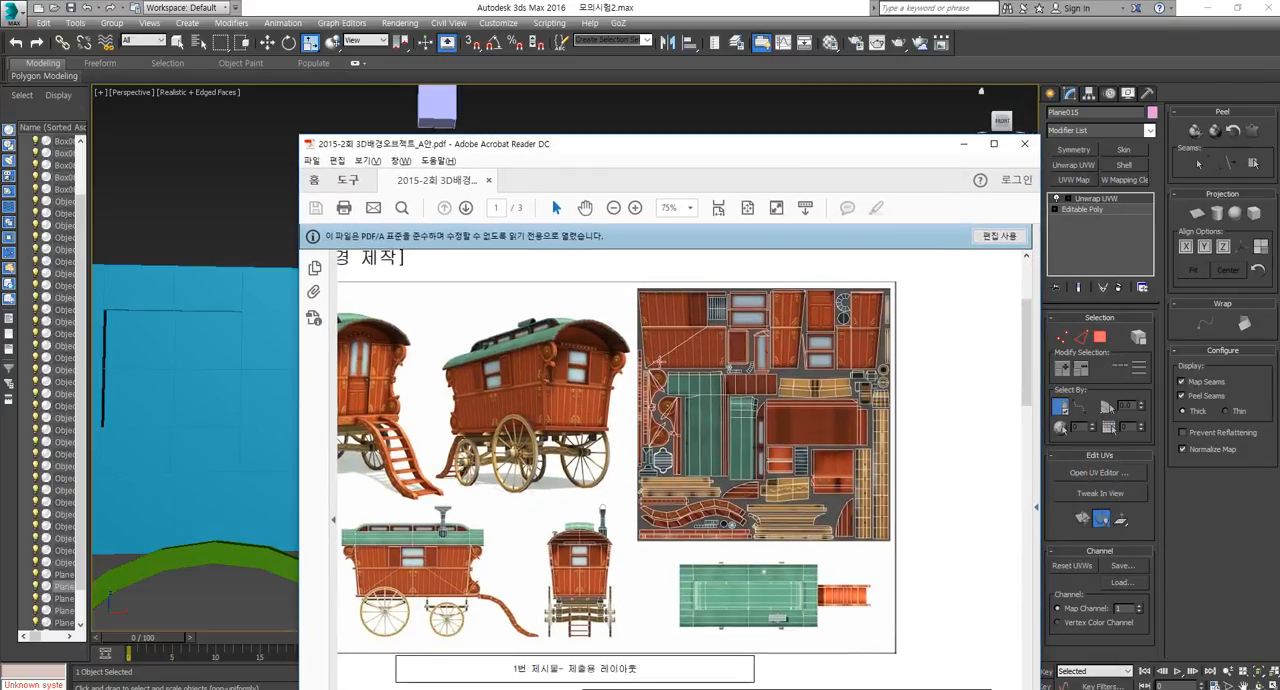
scroll(651, 397, "up", 5, "ctrl")
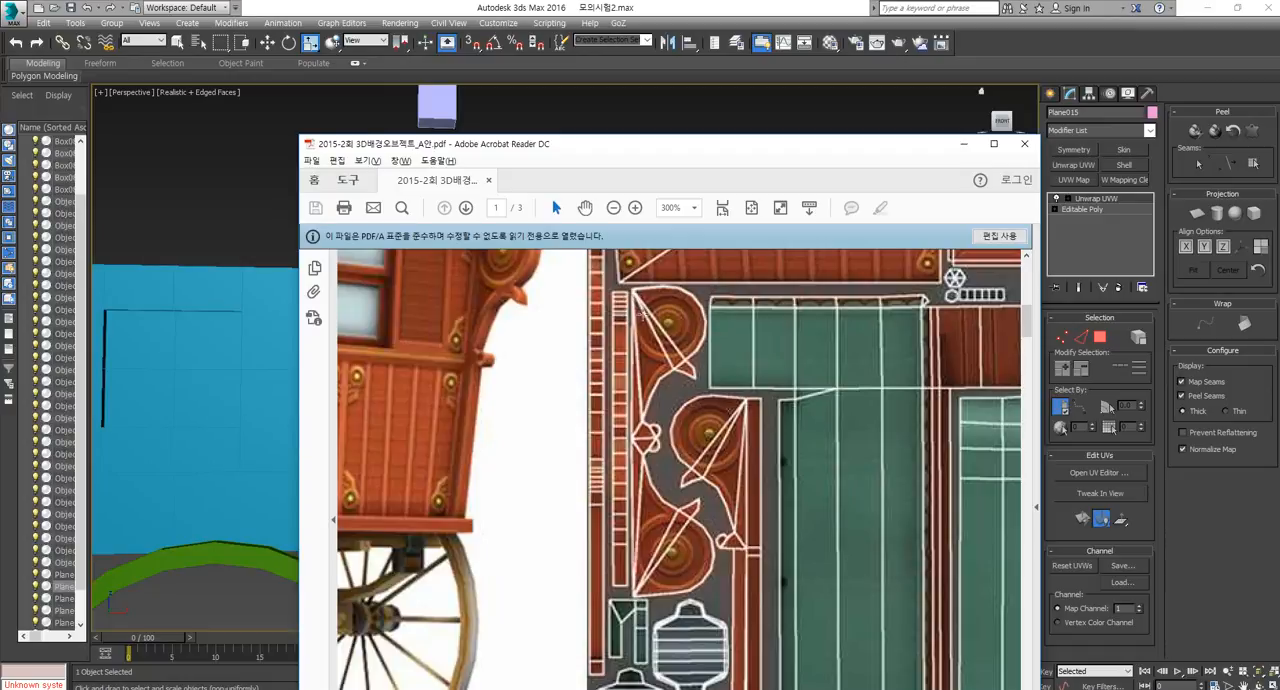
Return to 3ds Max, isolate the pink curved side panel and convert it to an Editable Poly.
left_click(963, 143)
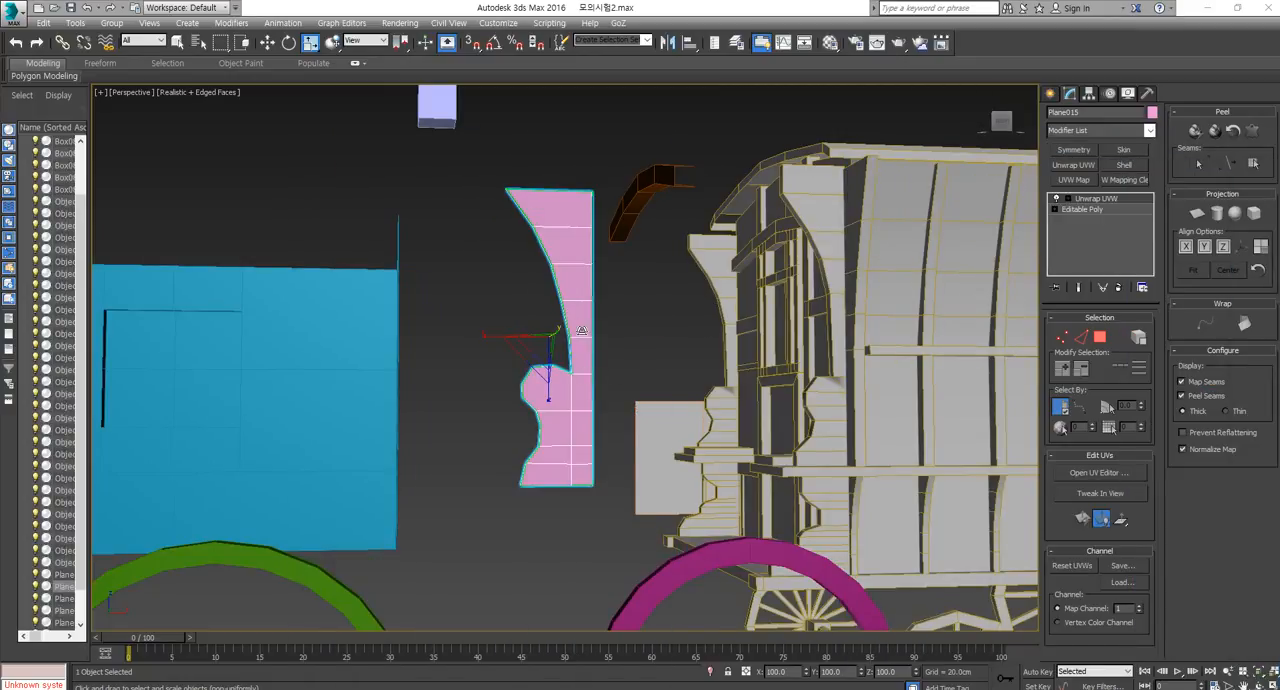
right_click(578, 310)
left_click(650, 292)
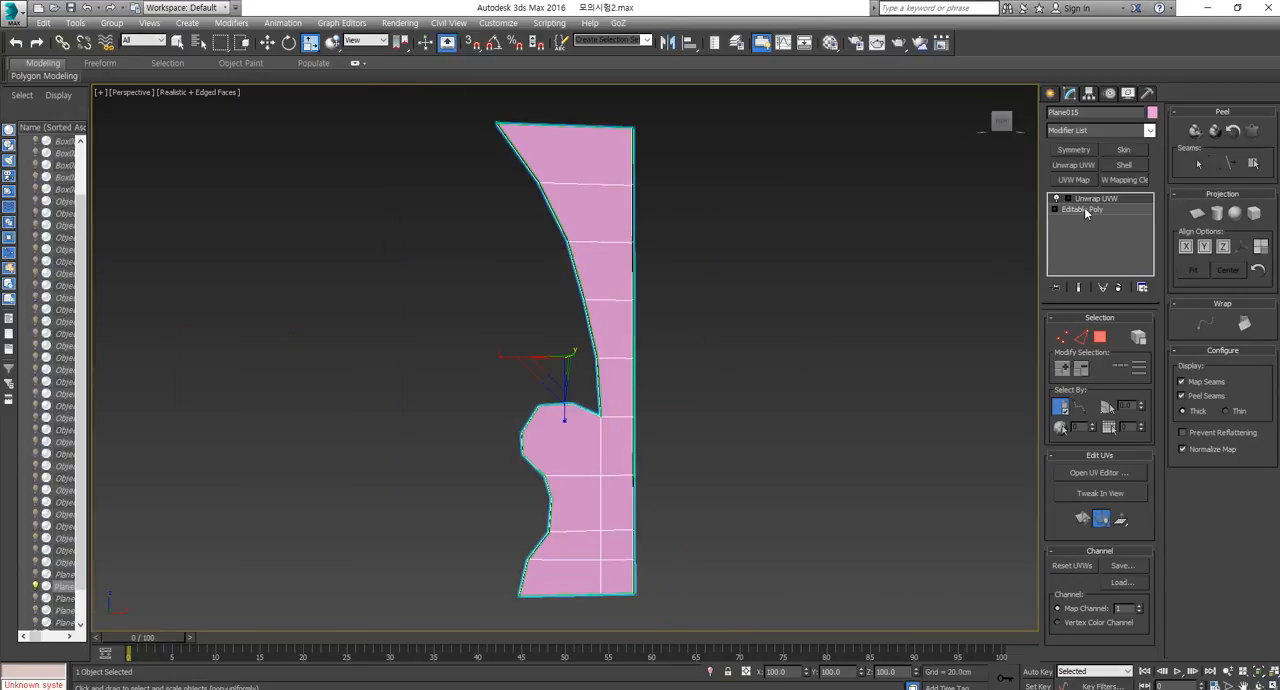
right_click(577, 274)
mouse_move(614, 403)
left_click(758, 414)
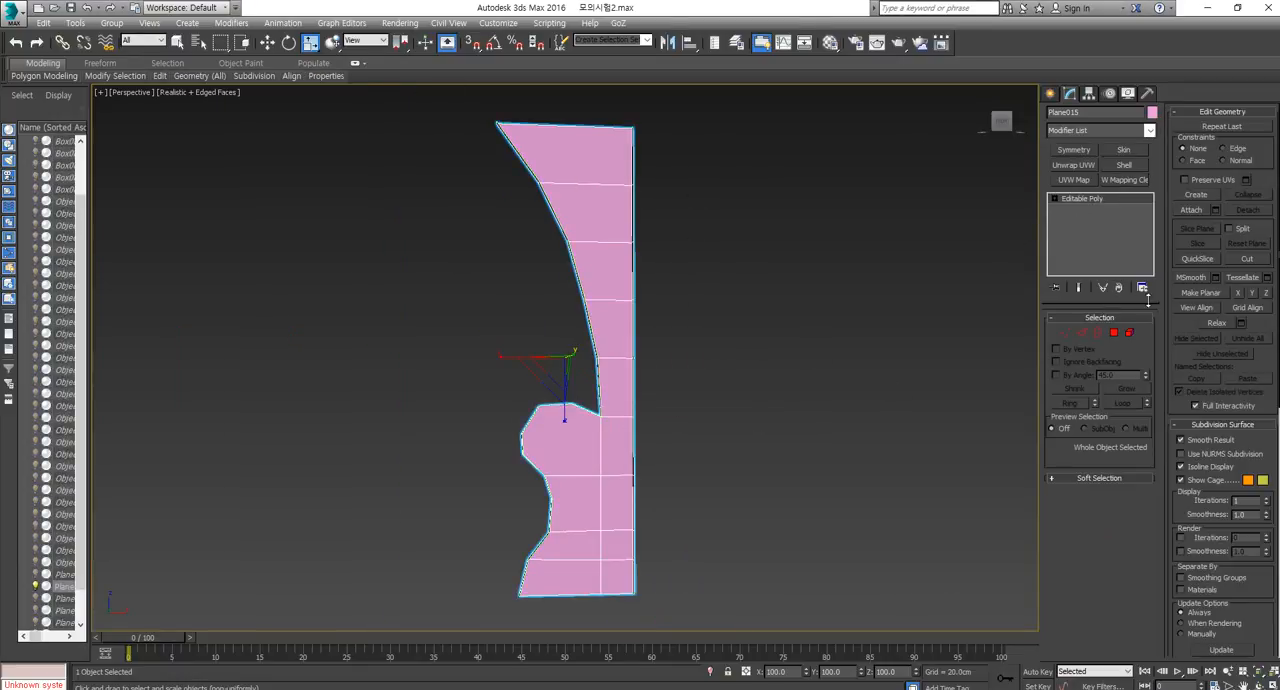
Select all the polygons on one flat side of the curved panel, leaving its thin edge faces unselected.
left_click(1113, 333)
key("ctrl+a")
middle_click_drag(597, 306, 755, 328, "alt")
left_click(755, 328)
left_click(603, 146)
left_click(582, 211, "ctrl")
left_click(572, 270, "shift")
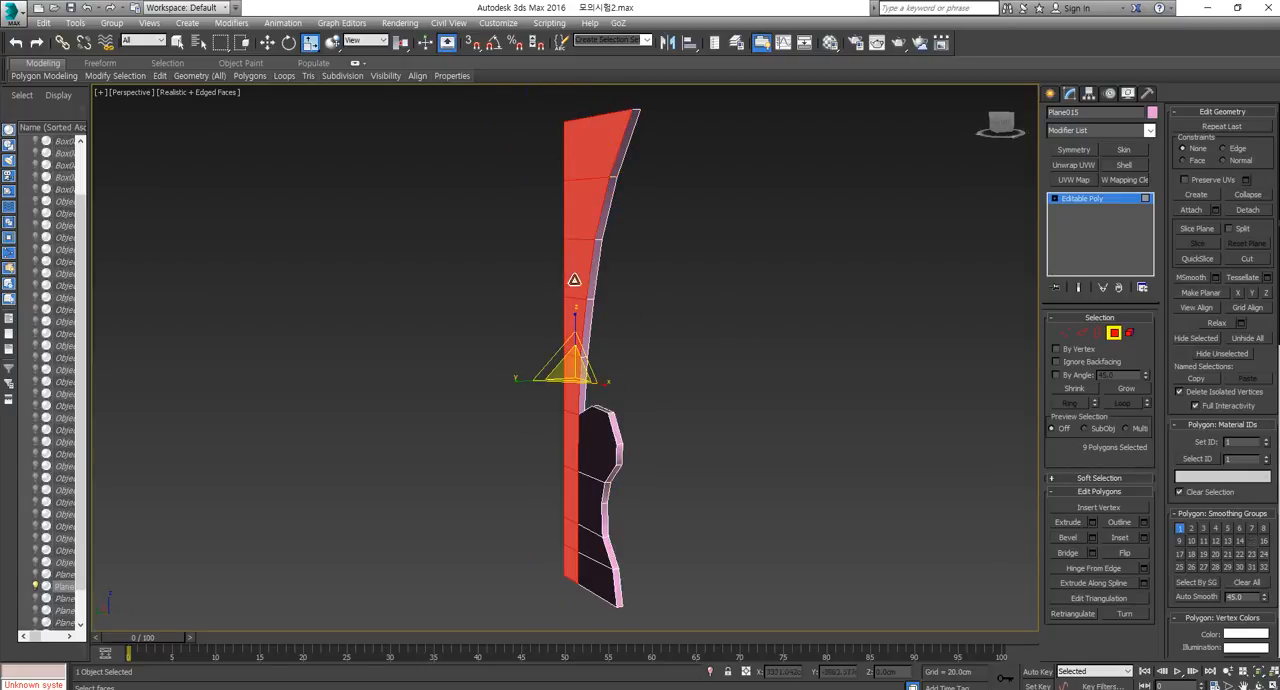
middle_click_drag(580, 382, 635, 412, "alt")
left_click(635, 412, "ctrl")
left_click(597, 492, "ctrl")
left_click(597, 530, "ctrl")
left_click(597, 560, "ctrl")
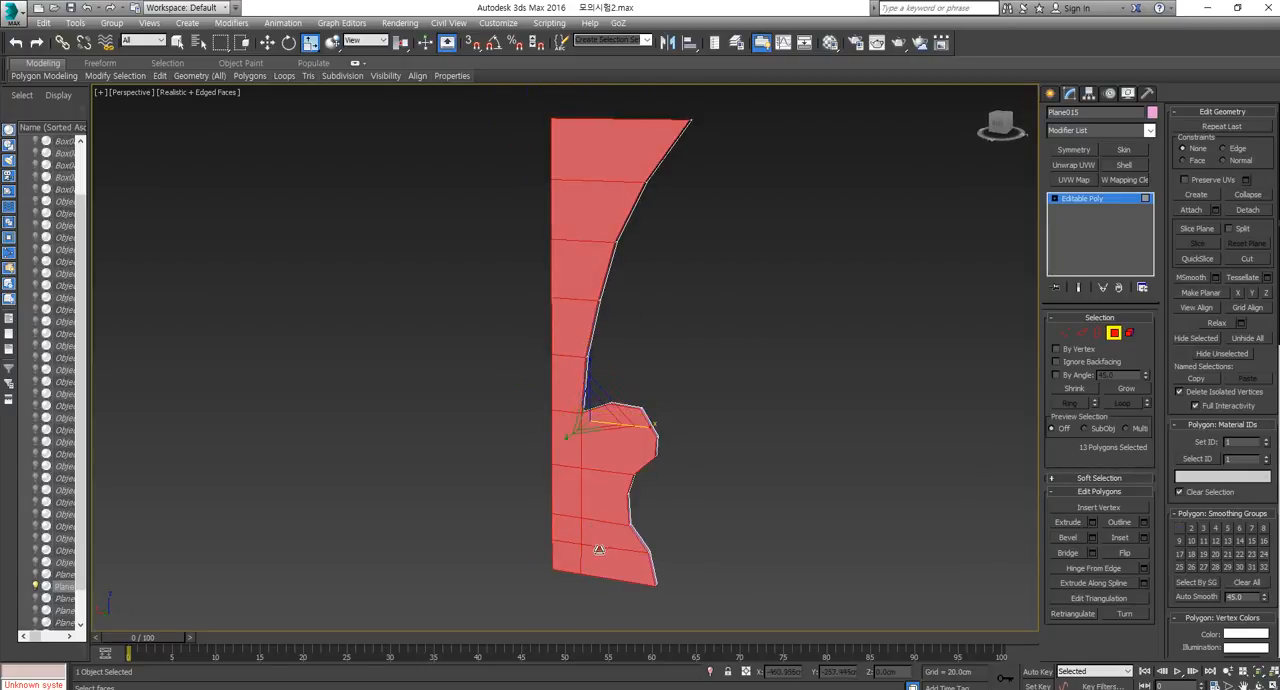
Move a copy of the selected polygons away from the panel and clone it to a new object.
middle_click_drag(597, 545, 596, 514, "alt")
key("w")
left_click_drag(565, 395, 458, 412, "shift")
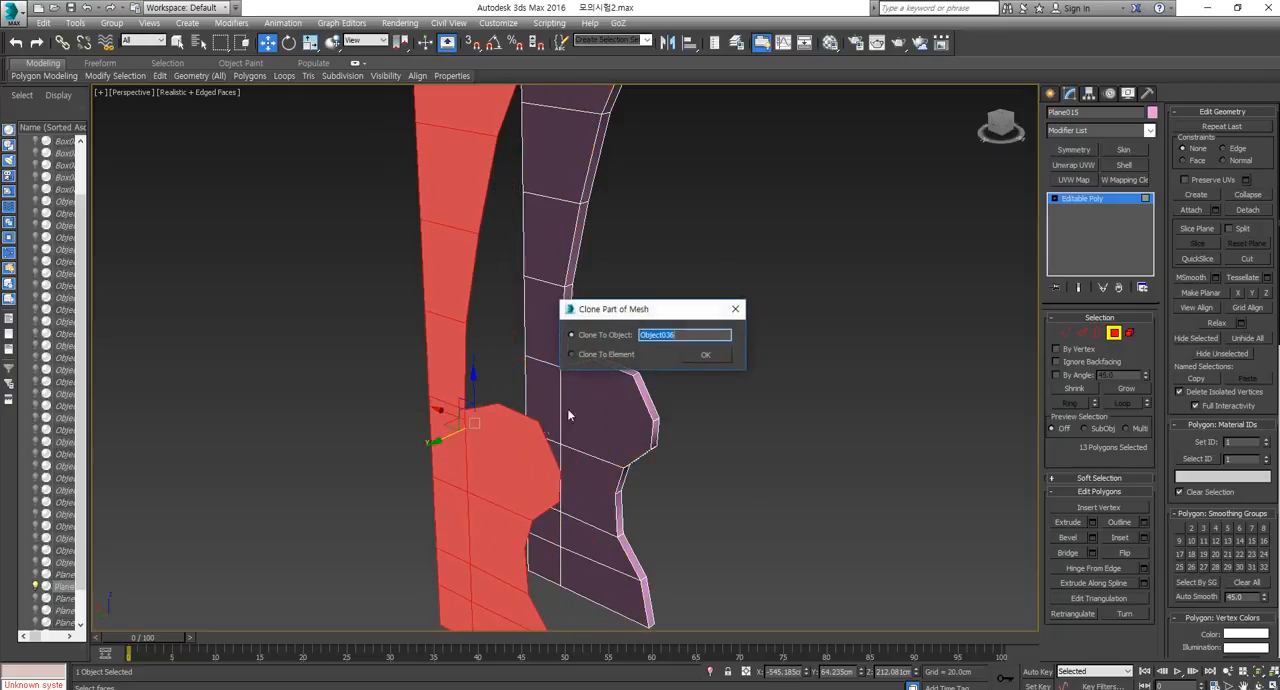
left_click(705, 355)
Leave polygon editing, select the cloned flat panel and isolate it.
left_click(1114, 333)
left_click(745, 328)
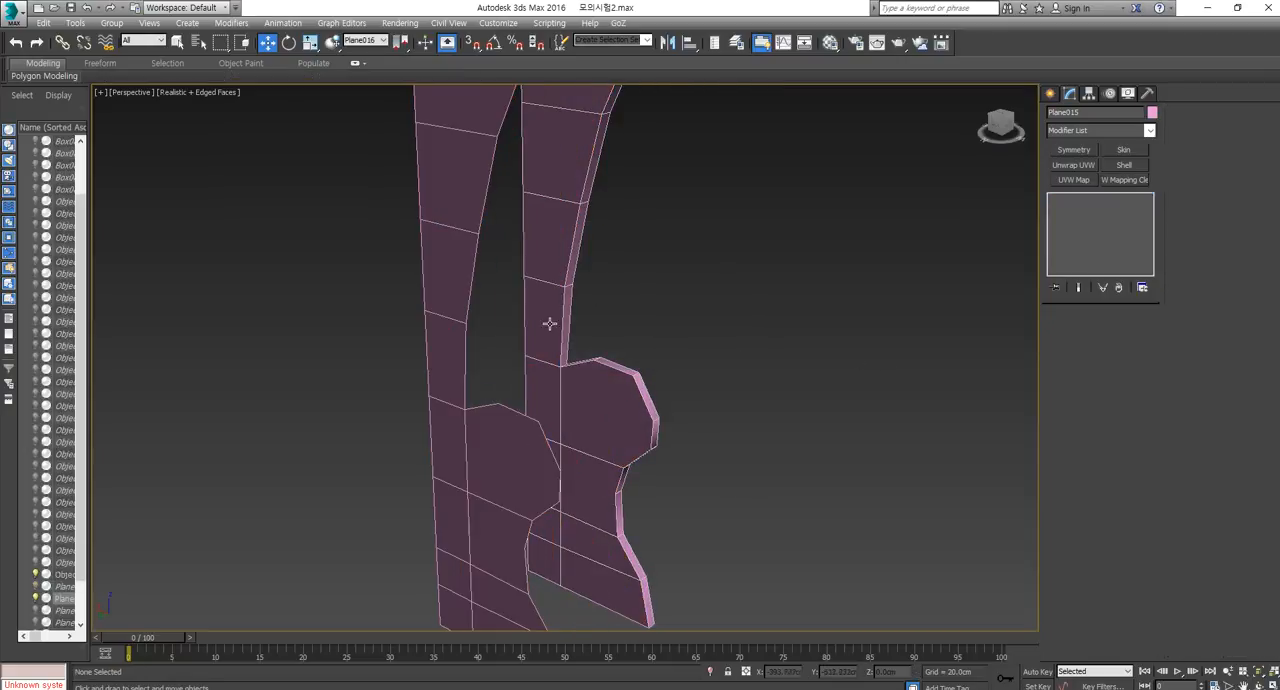
left_click(434, 247)
right_click(434, 247)
left_click(489, 238)
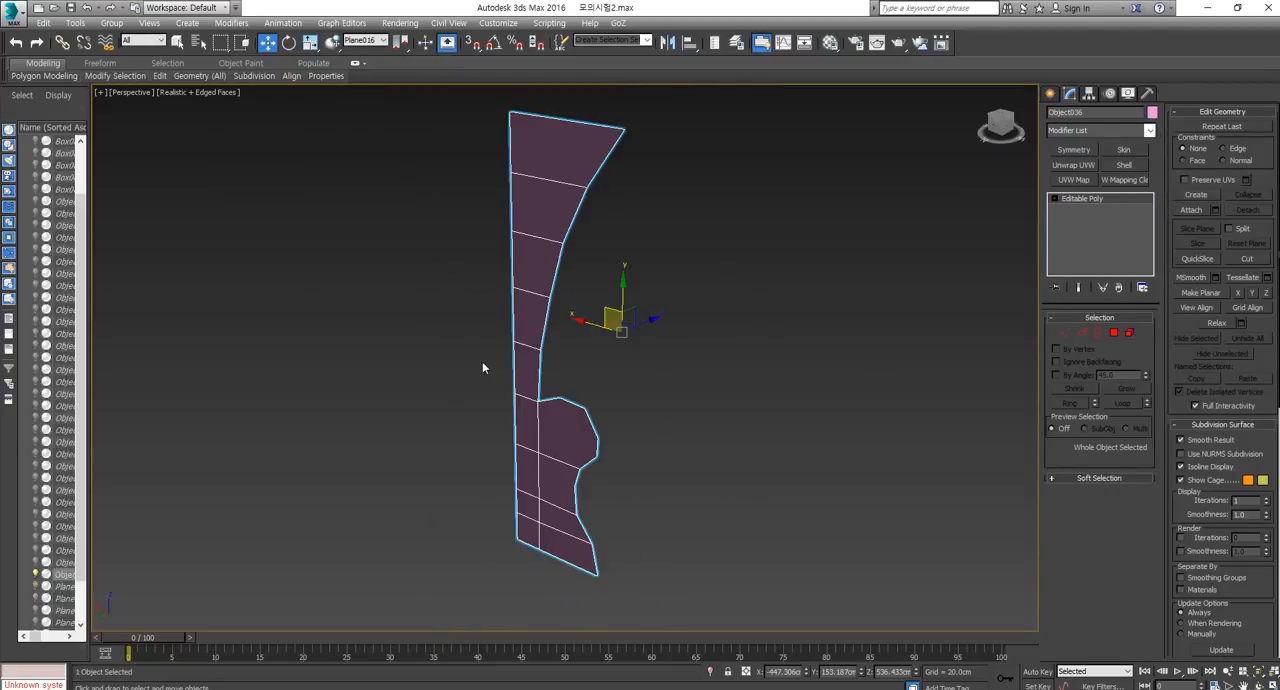
left_click(1084, 168)
middle_click_drag(558, 407, 879, 297, "alt")
right_click(568, 206)
left_click(720, 348)
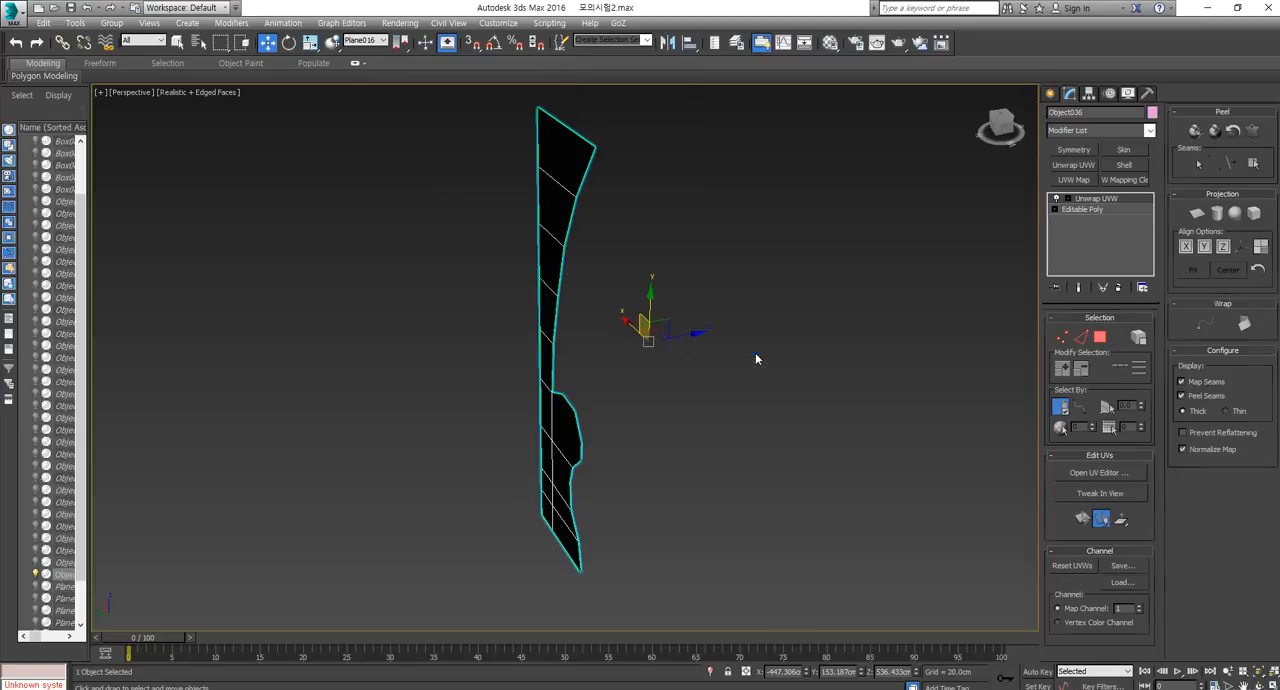
middle_click_drag(557, 429, 646, 415, "alt")
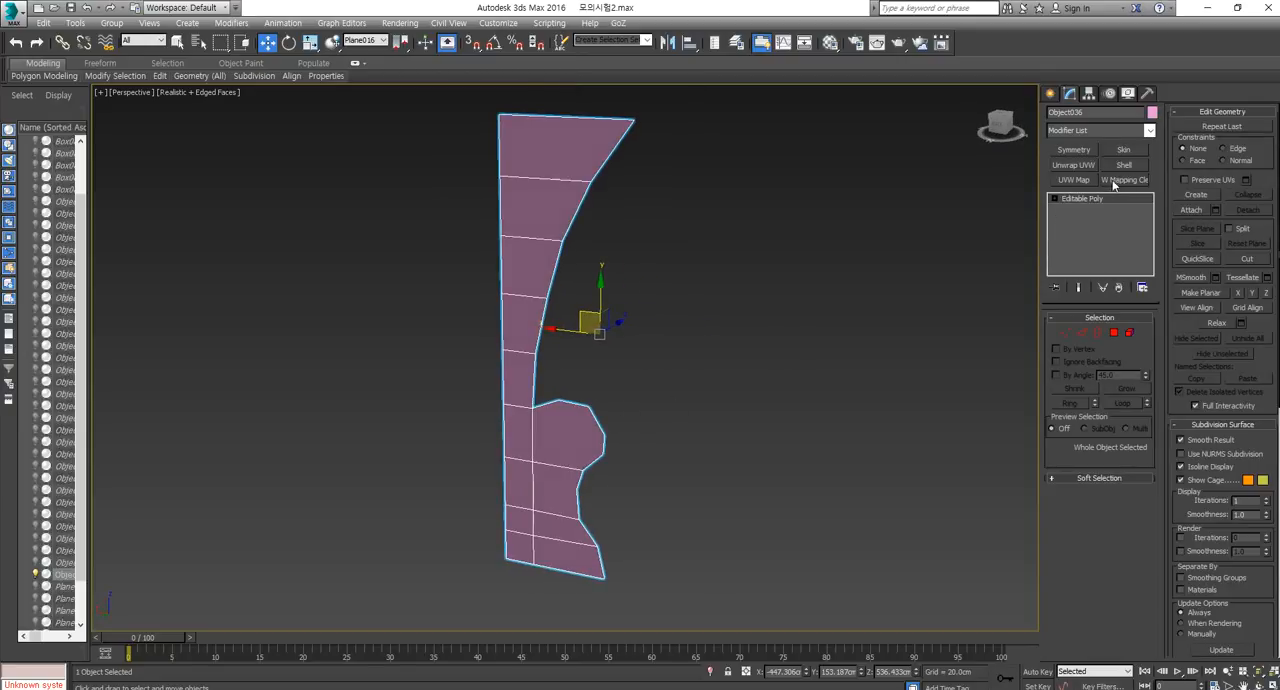
Thicken the flat panel with a Shell of 3.26 cm inner and 13.1 cm outer amount, and convert it to Editable Poly.
middle_click_drag(970, 284, 874, 286, "alt")
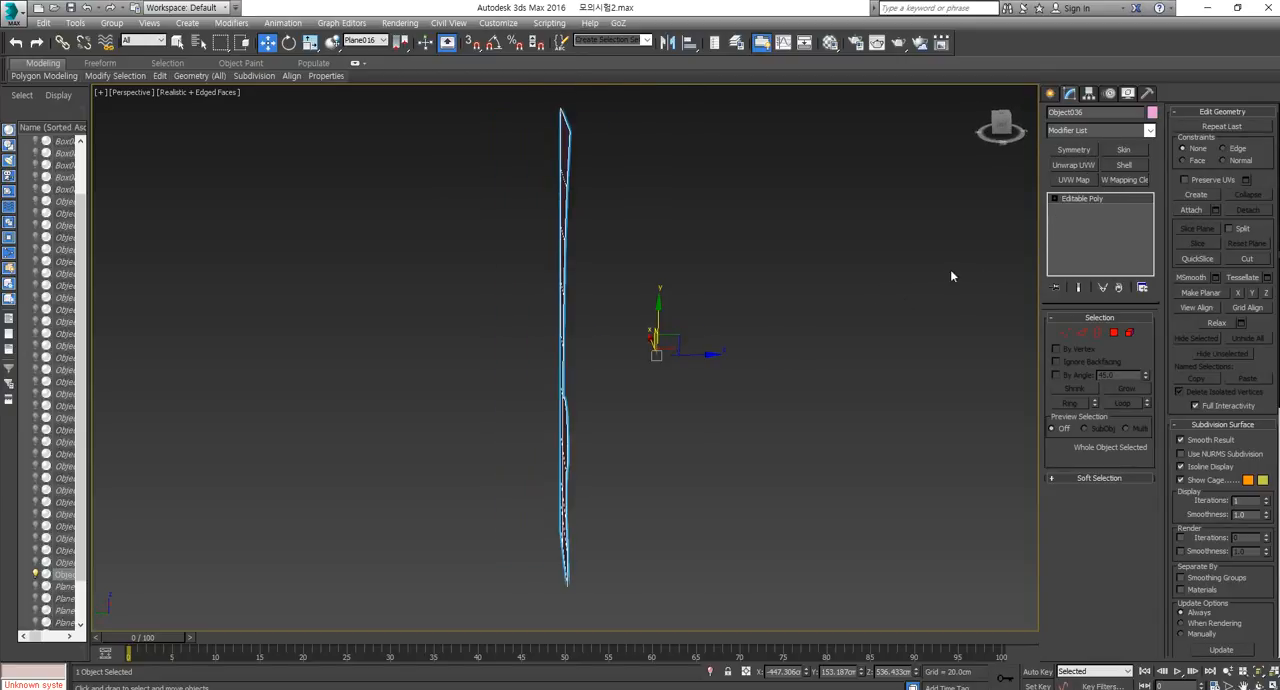
middle_click_drag(772, 318, 867, 328, "alt")
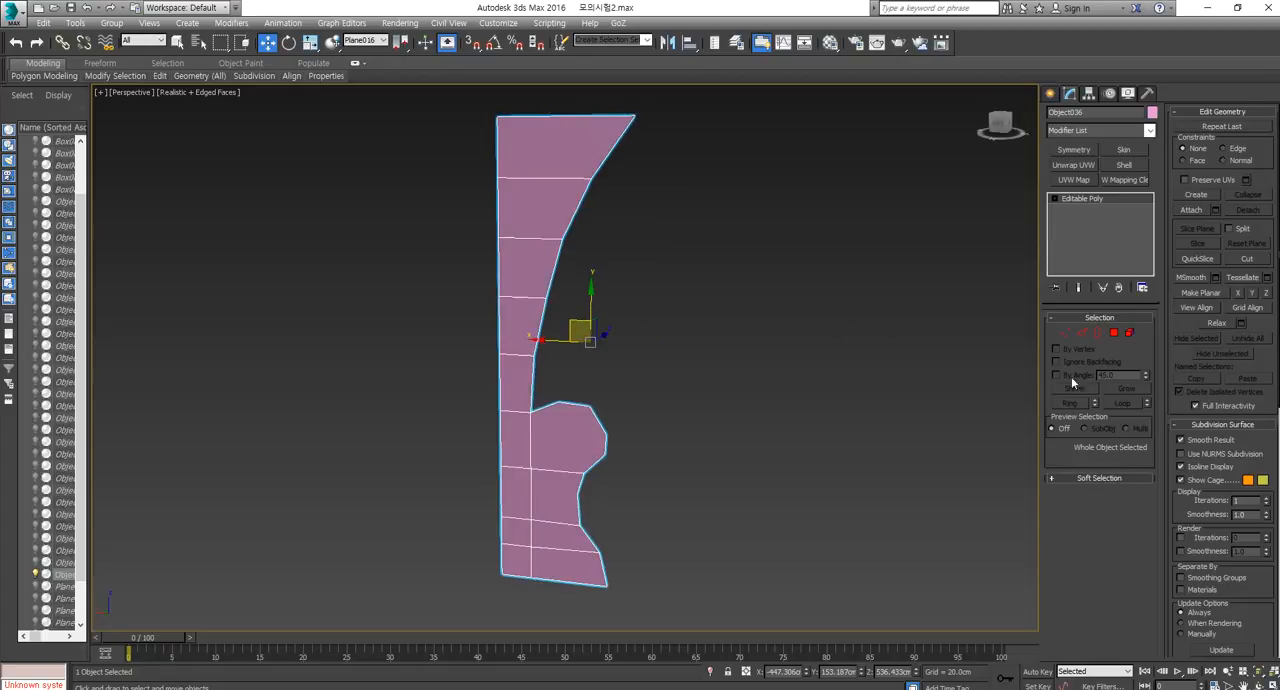
left_click(1124, 165)
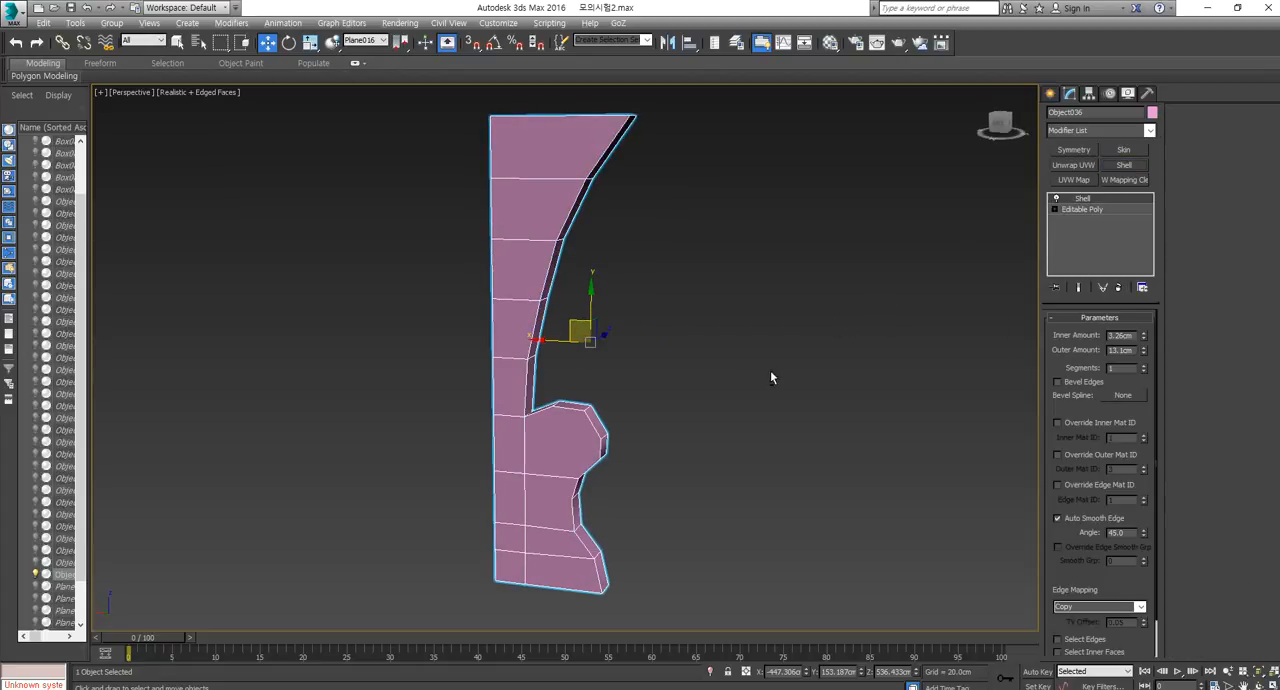
right_click(565, 196)
mouse_move(603, 332)
left_click(725, 333)
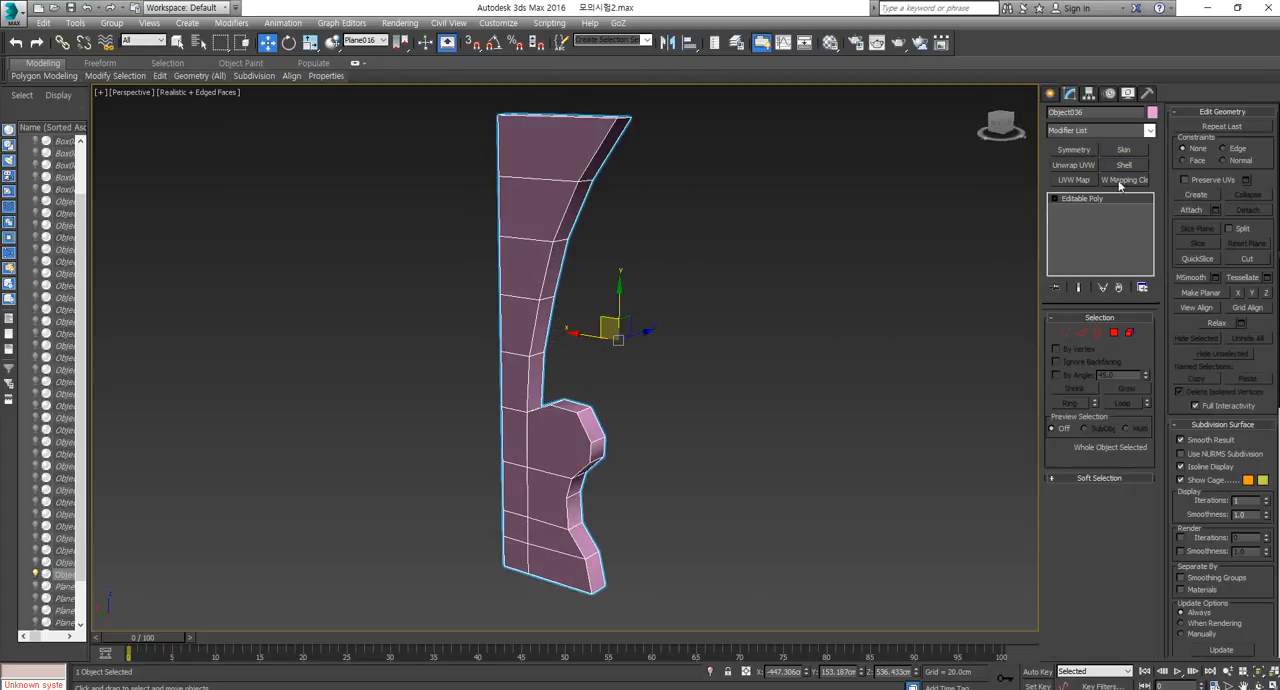
Try to unwrap the thickened panel in the UV editor by picking faces along its curved edge.
left_click(1073, 165)
left_click(1097, 472)
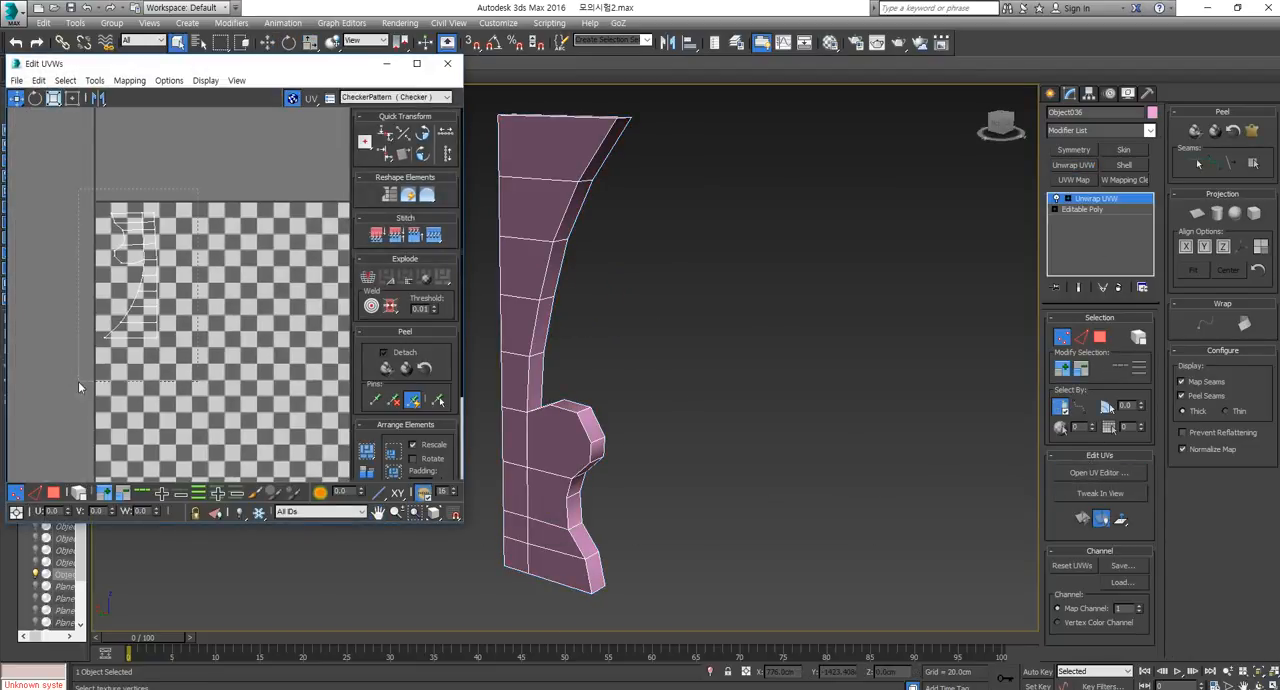
left_click_drag(79, 382, 80, 382)
left_click(54, 493)
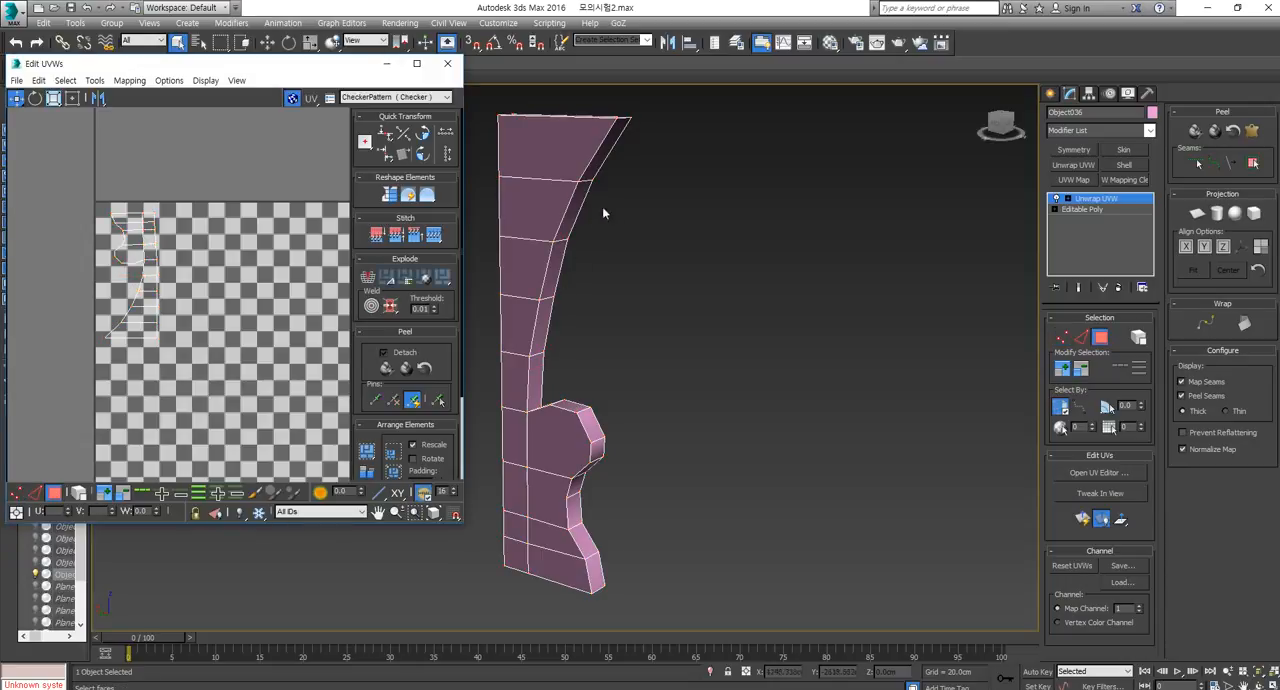
left_click(602, 155)
left_click(578, 207)
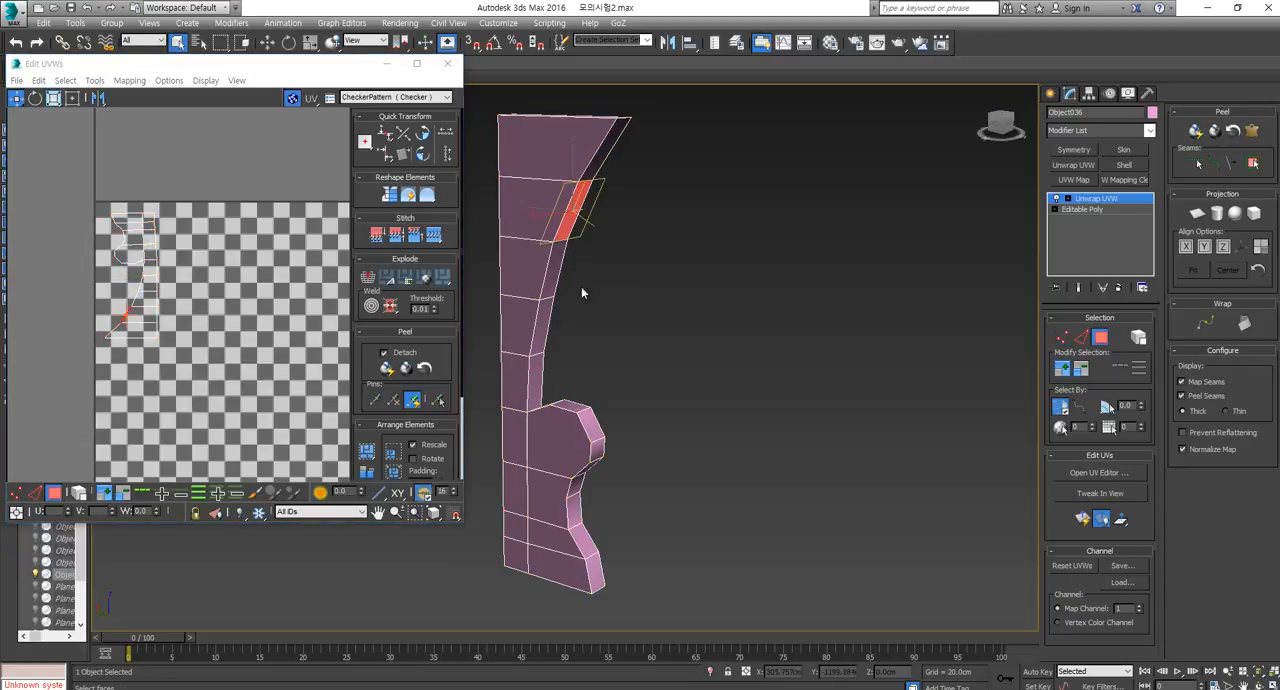
left_click(611, 146)
middle_click_drag(627, 271, 723, 308)
left_click(671, 253)
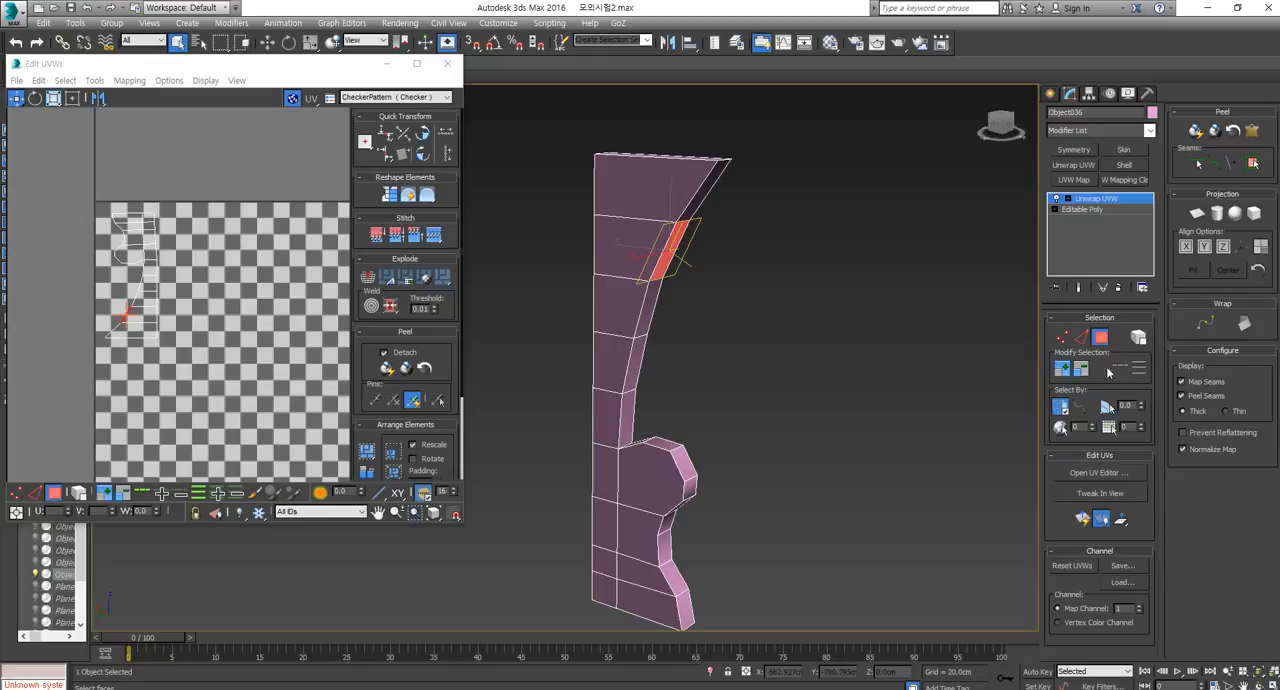
middle_click_drag(676, 290, 670, 310)
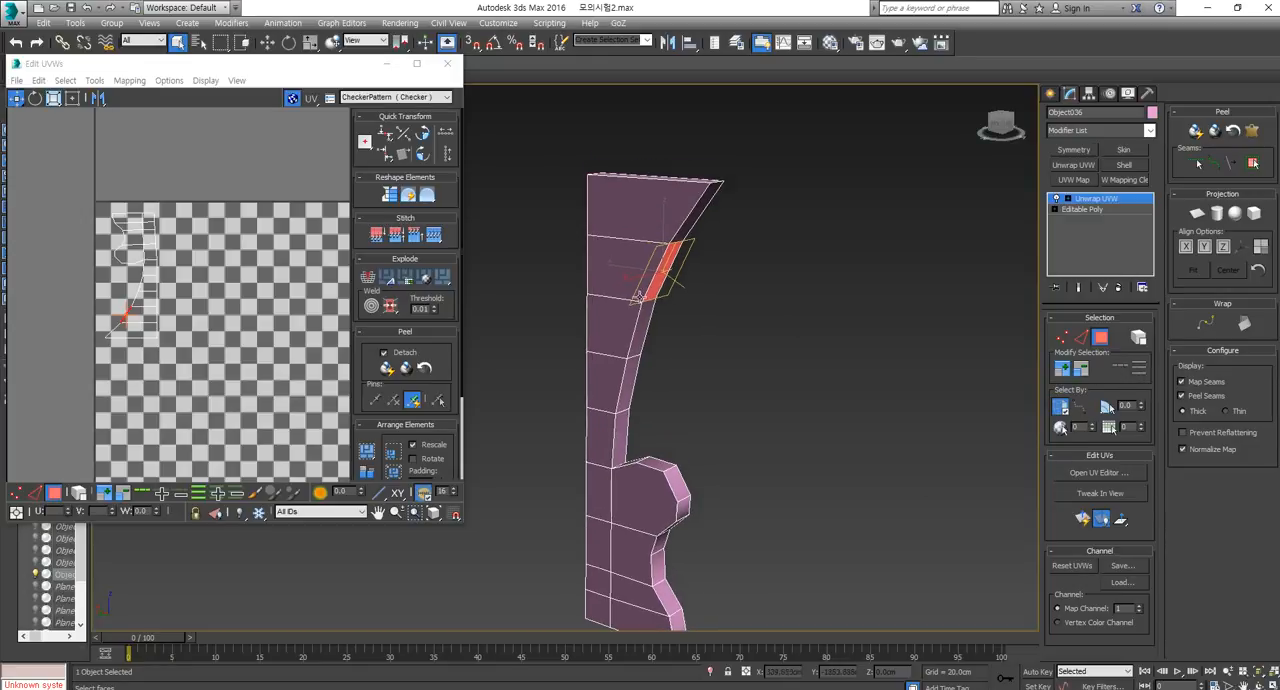
Close the UV editor and collapse the panel back to an Editable Poly.
left_click(447, 63)
right_click(613, 247)
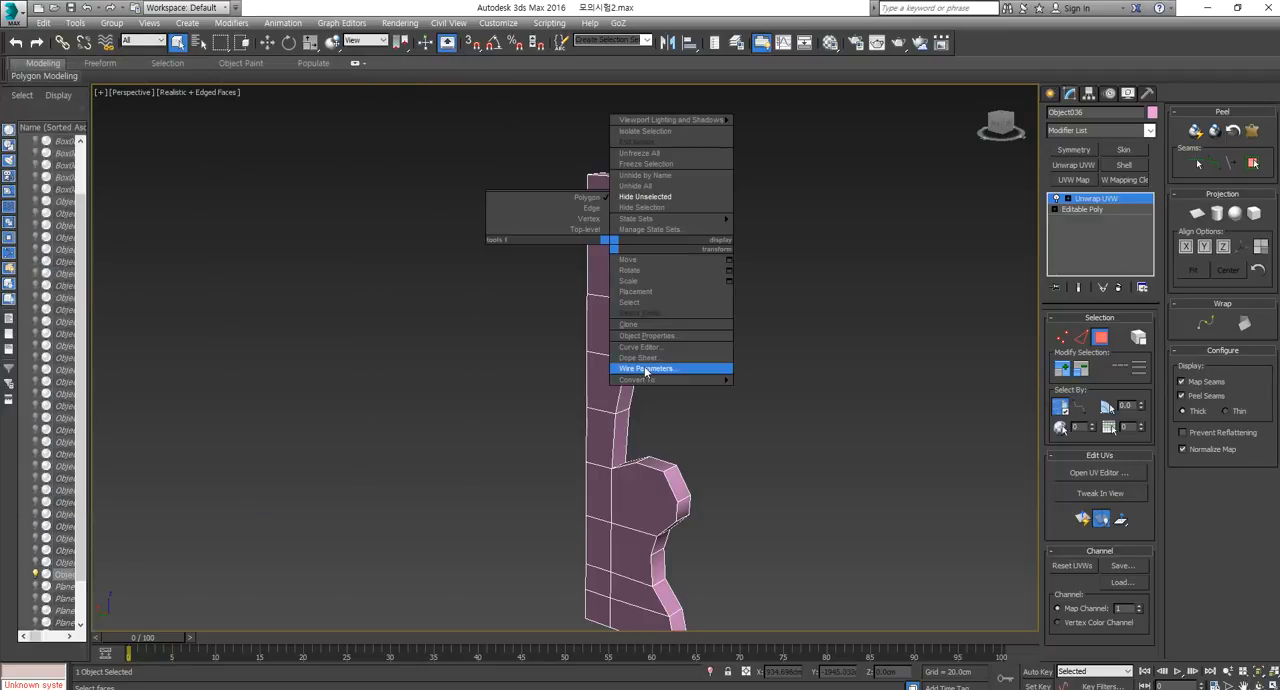
mouse_move(728, 380)
left_click(777, 392)
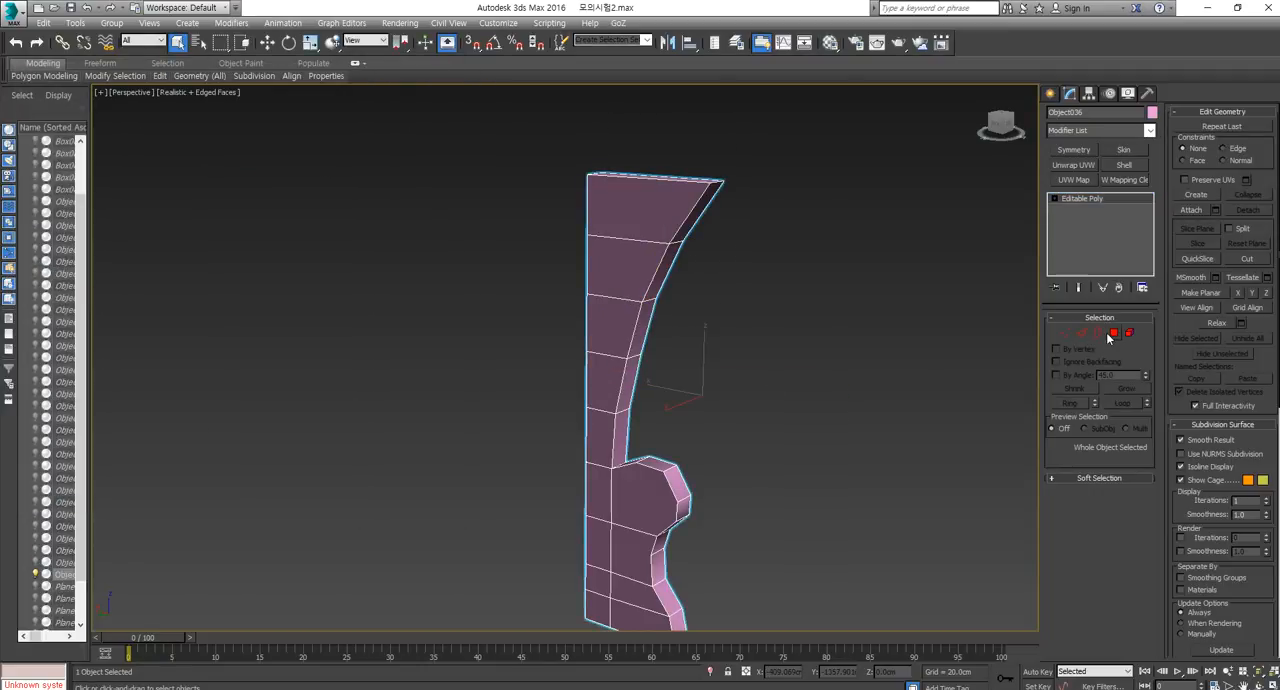
Try selecting only the panel's edge polygons and unwrapping that selection in the UV editor.
key("4")
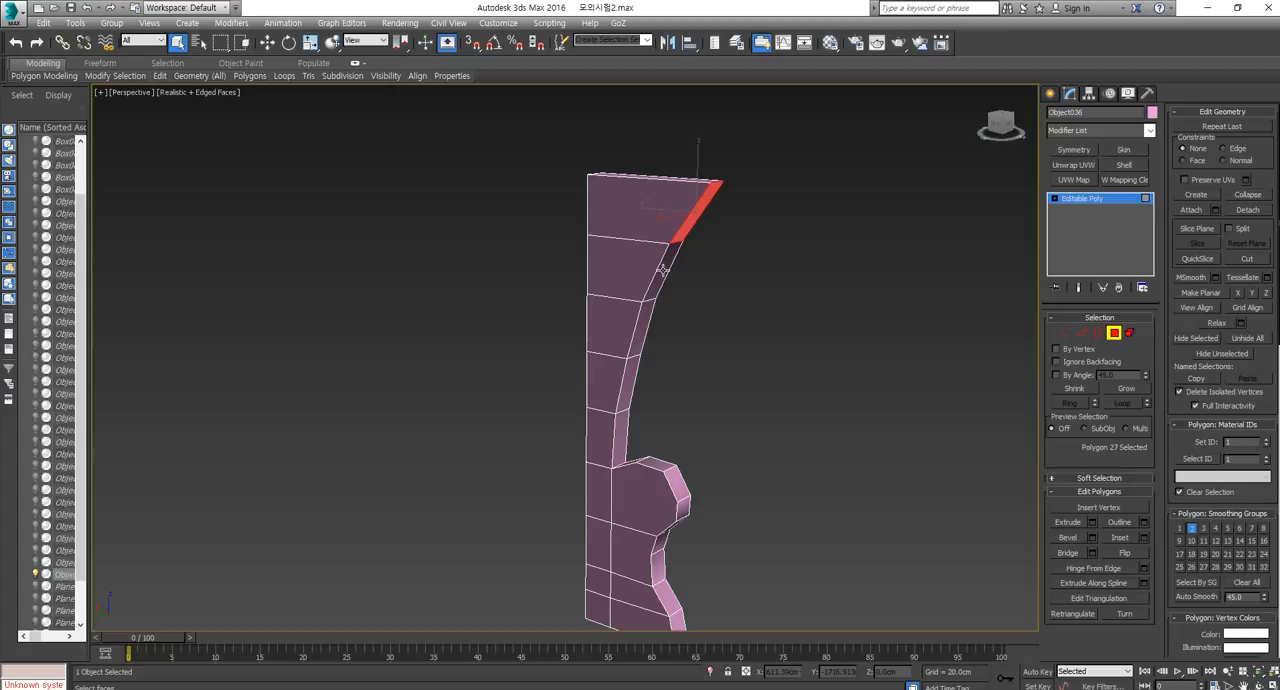
key("ctrl+a")
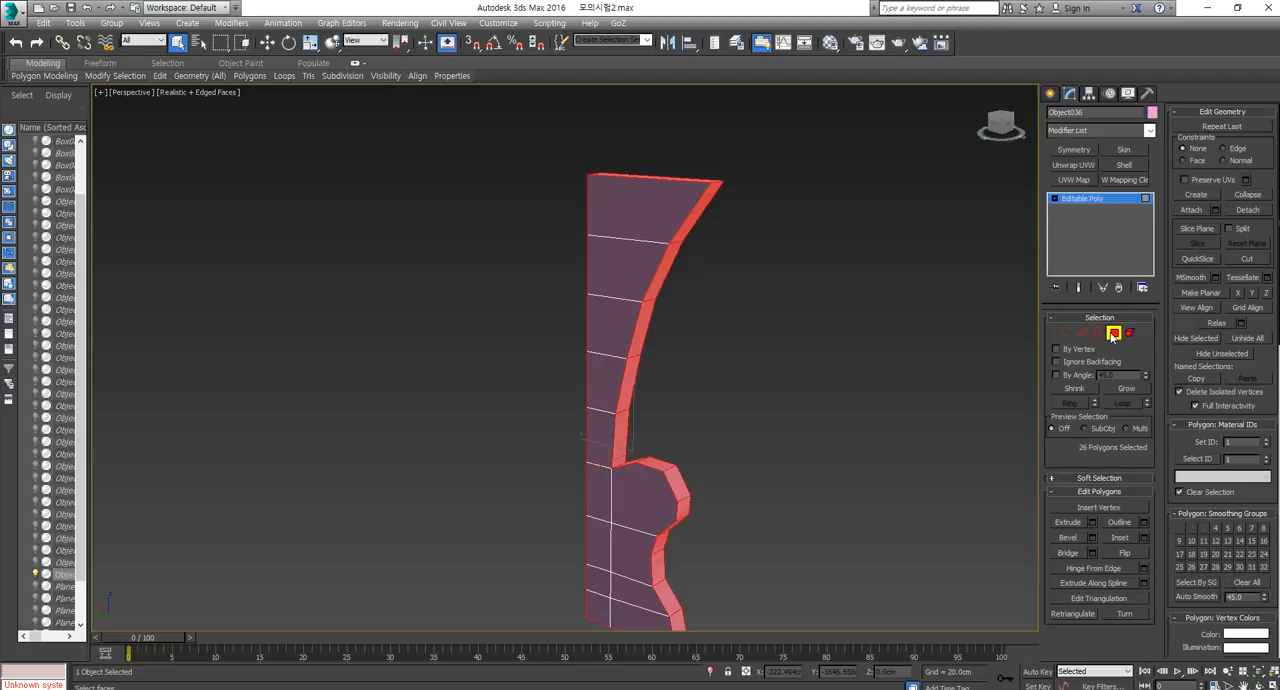
left_click(1073, 164)
left_click(1126, 478)
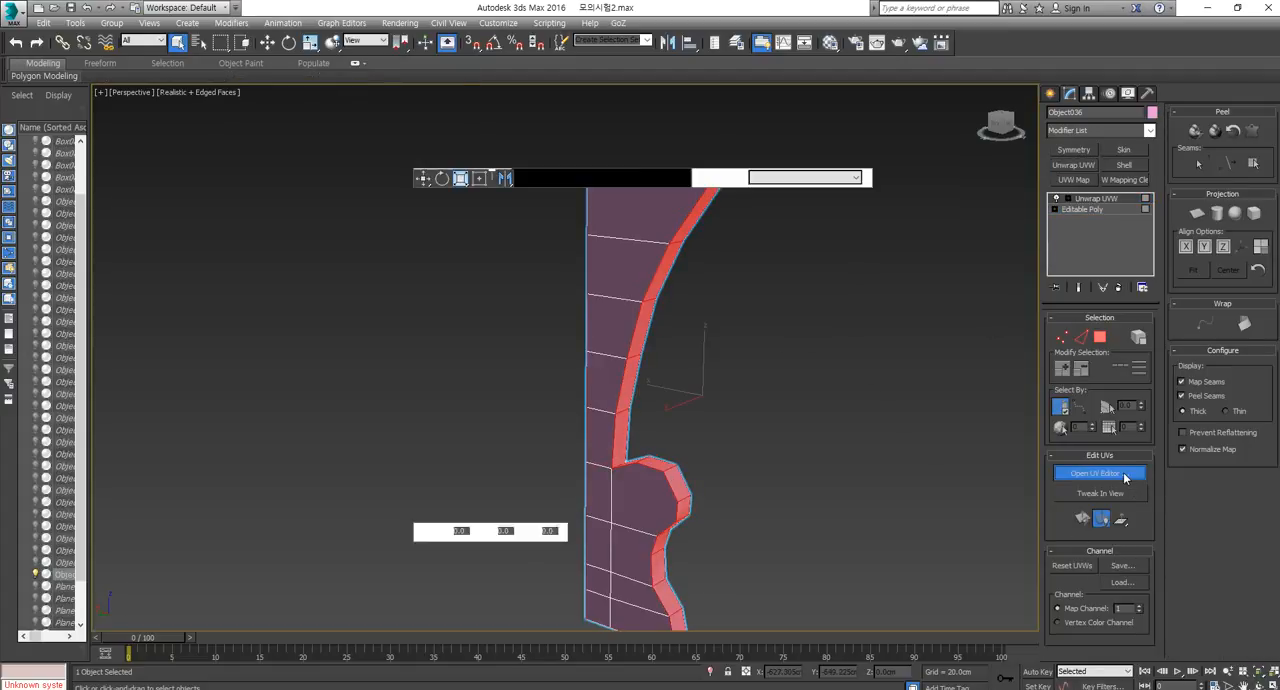
scroll(200, 328, "down", 6)
scroll(207, 331, "up", 6)
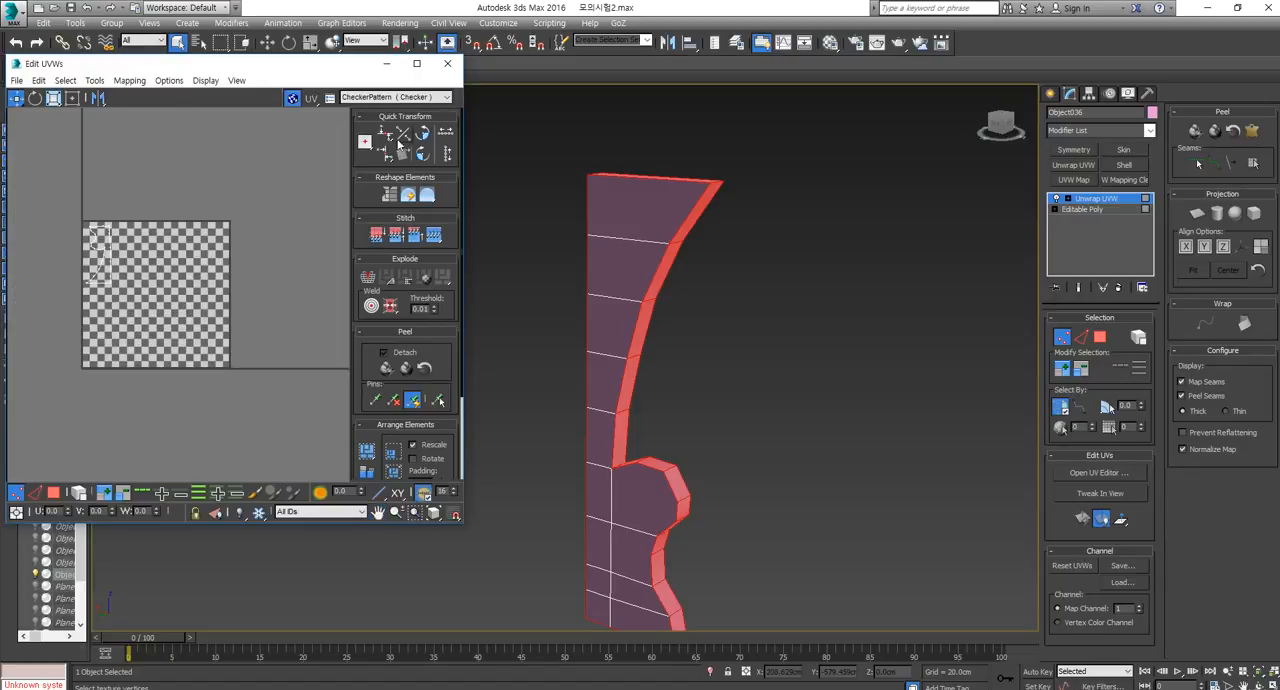
Close the UV editor, undo the unwrap of the selected edge polygons and leave polygon editing.
left_click(447, 63)
middle_click_drag(775, 307, 712, 219)
key("ctrl+z")
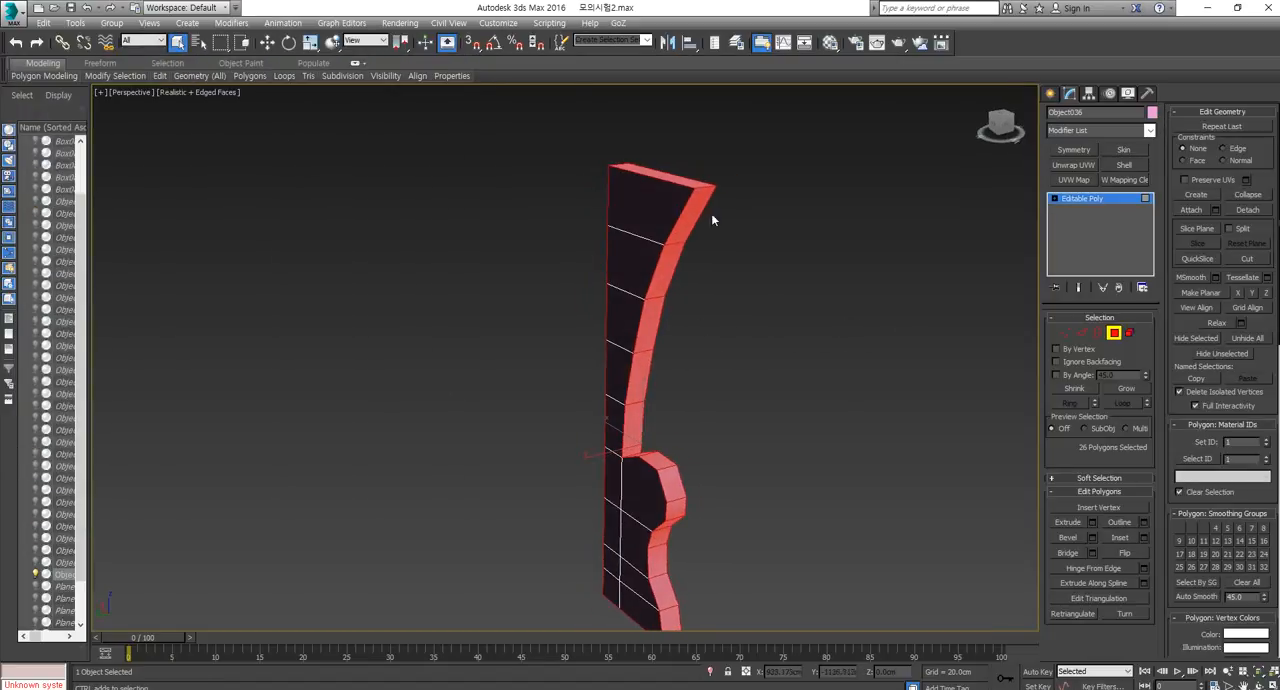
left_click(1114, 334)
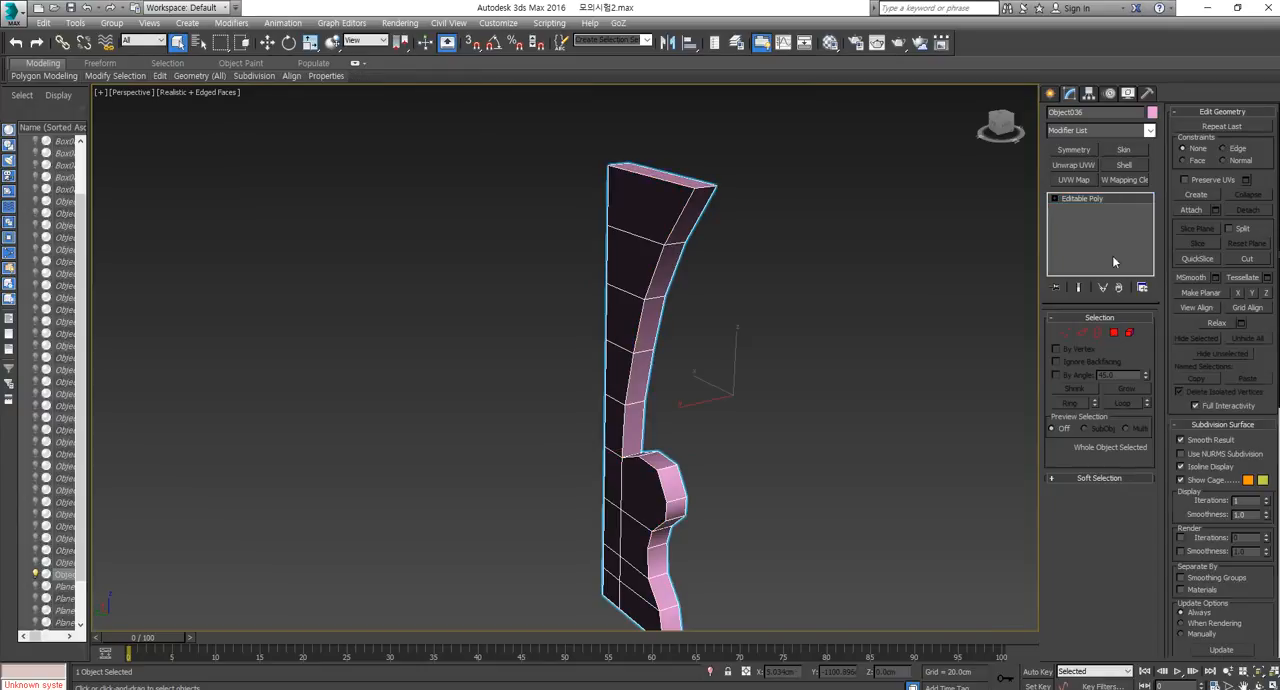
Apply Unwrap UVW to the whole panel and select all its faces at polygon level.
left_click(1080, 165)
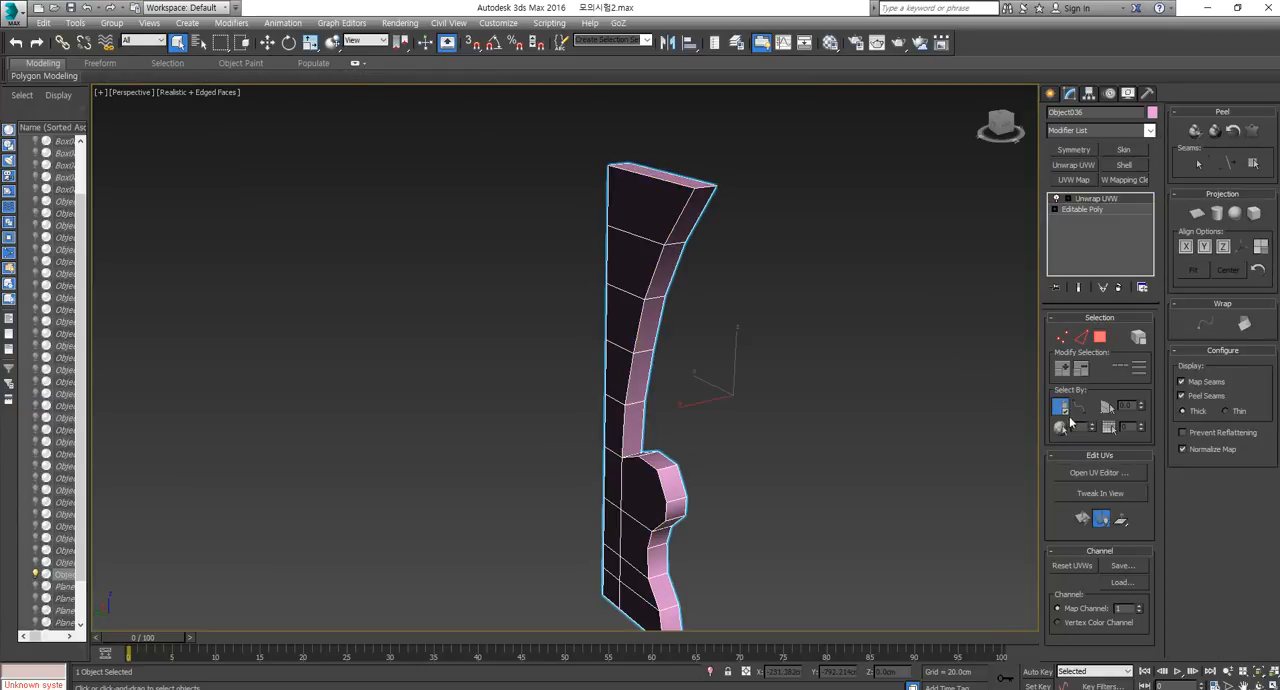
middle_click_drag(803, 366, 794, 297, "alt")
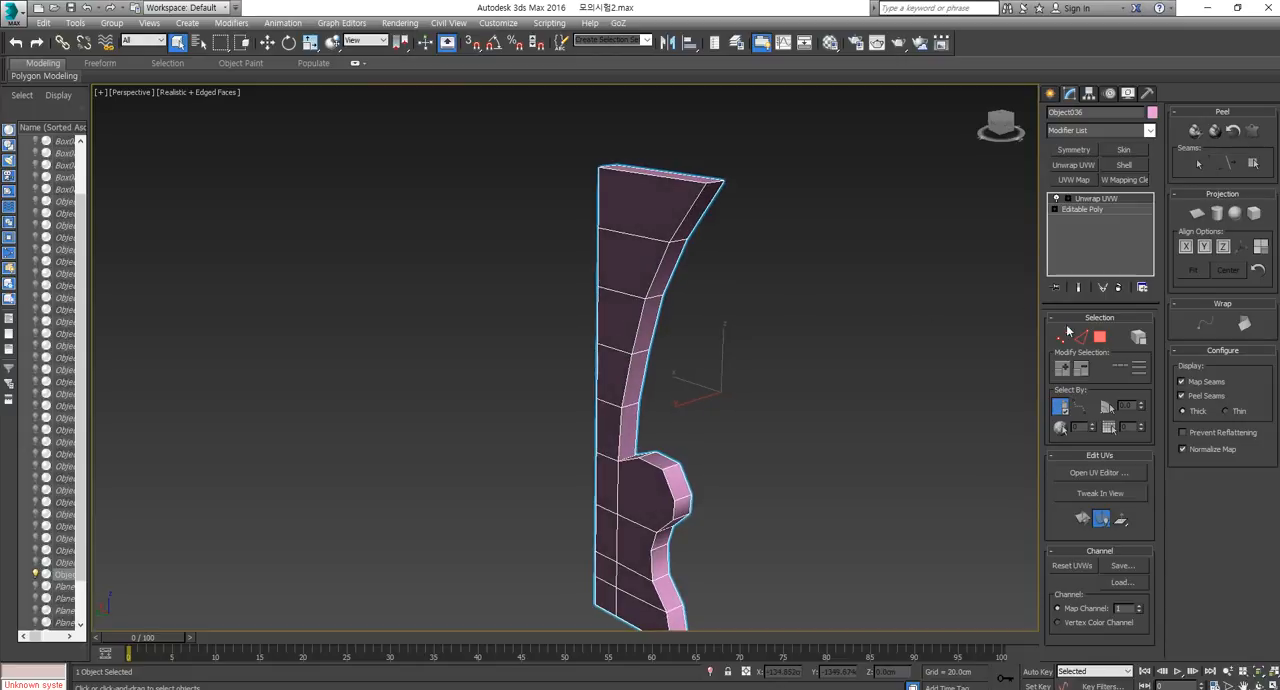
left_click(1102, 341)
key("ctrl+a")
Deselect the flat faces on the panel's front side from top to bottom, keeping the edge faces selected.
left_click(622, 207, "alt")
left_click(612, 264, "alt")
left_click(610, 318, "alt")
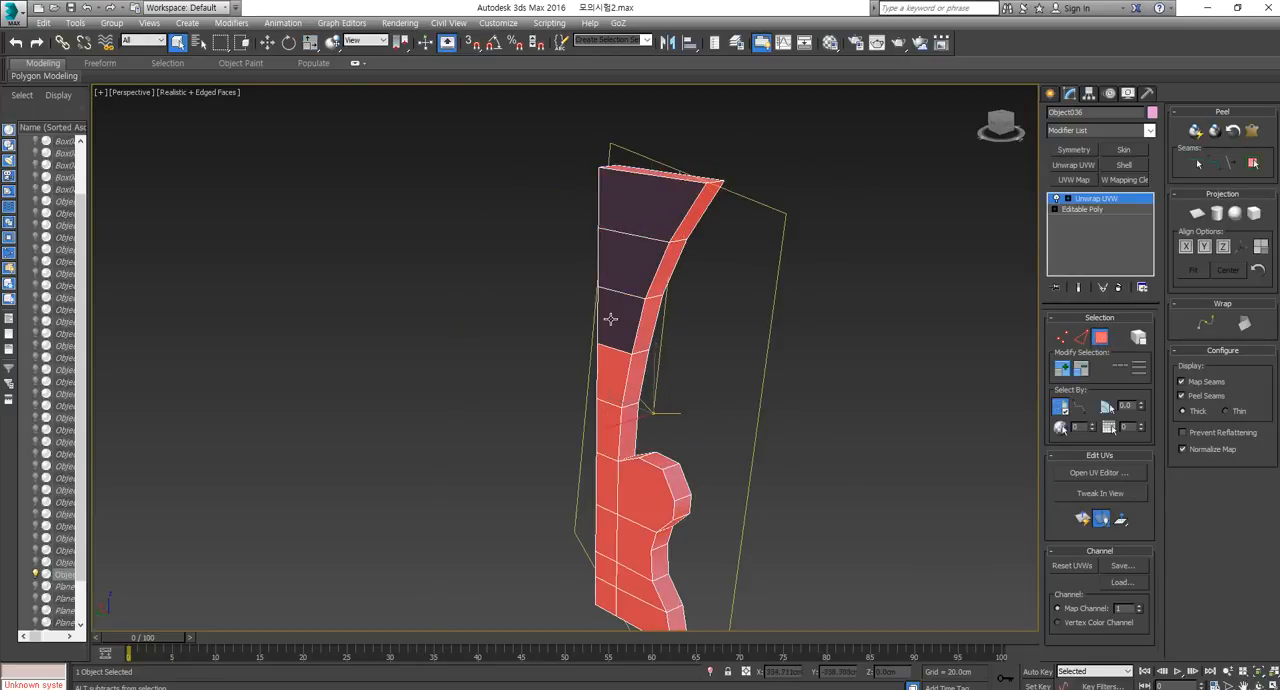
left_click(609, 379, "alt")
left_click(612, 428, "alt")
left_click(610, 482, "alt")
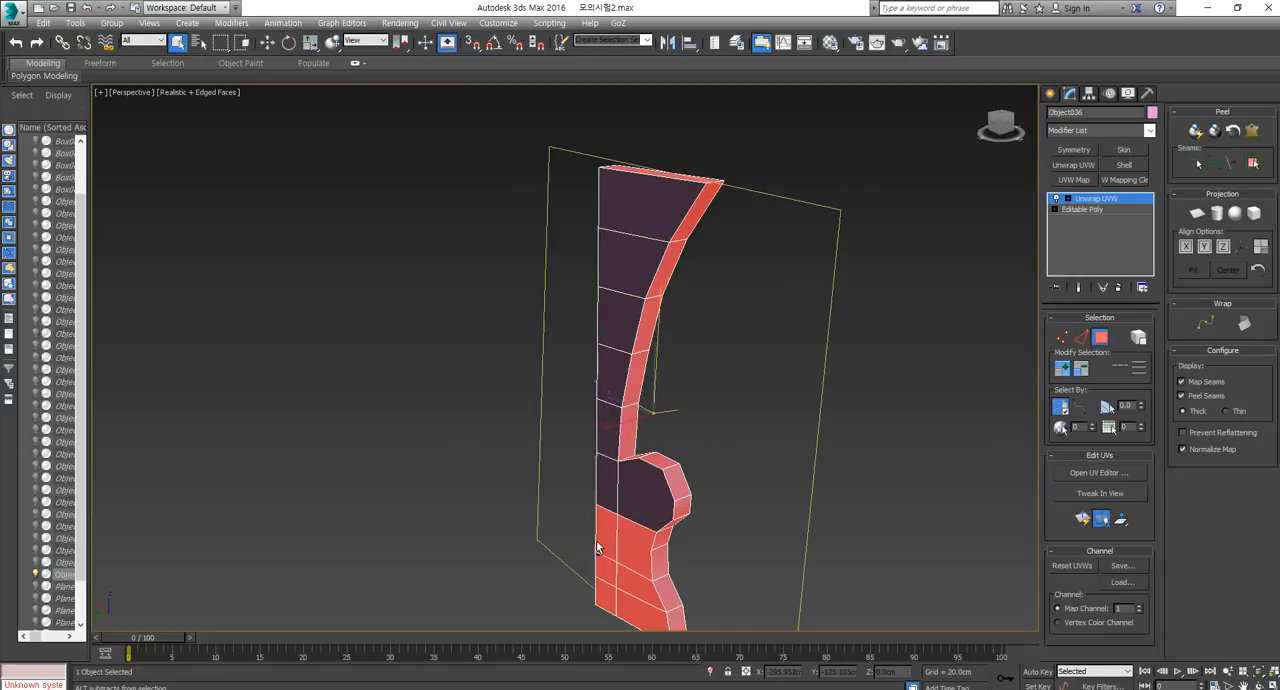
left_click(601, 524, "alt")
left_click(604, 546, "alt")
left_click(607, 565, "alt")
left_click(610, 582, "alt")
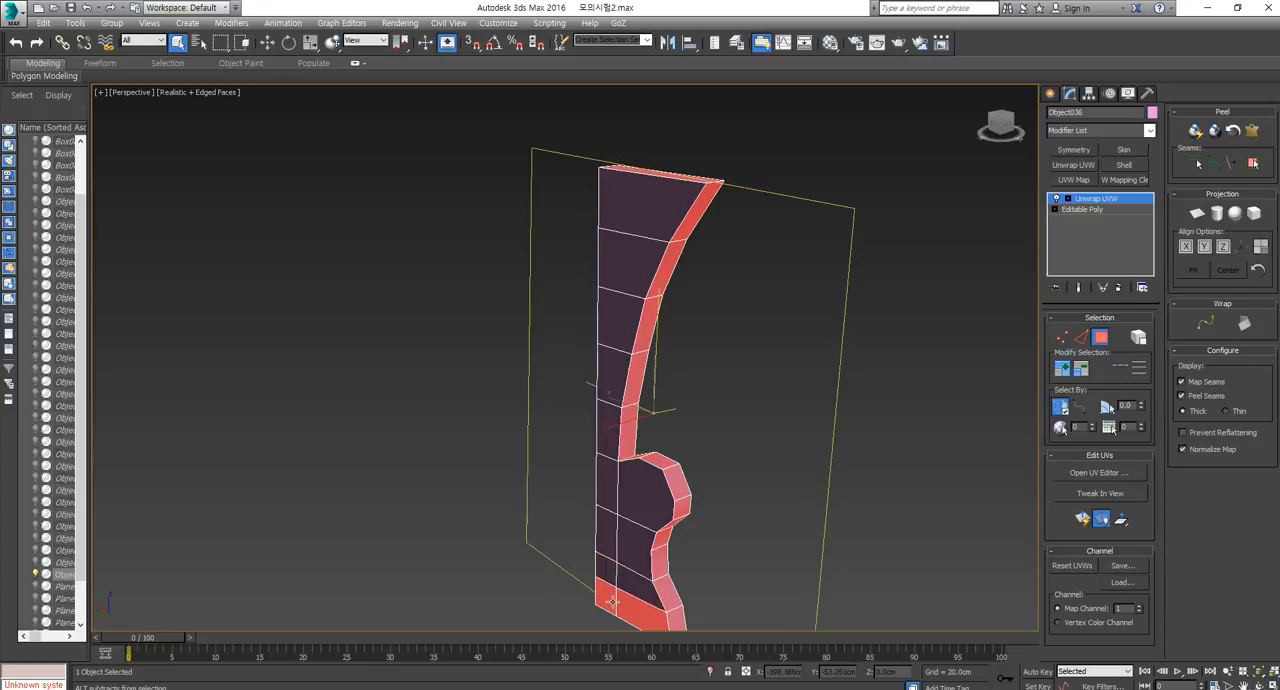
left_click(612, 601, "alt")
Show all four viewports and deselect the panel's remaining flat faces in the Front view, keeping only the edge faces selected.
middle_click_drag(603, 564, 684, 414, "alt")
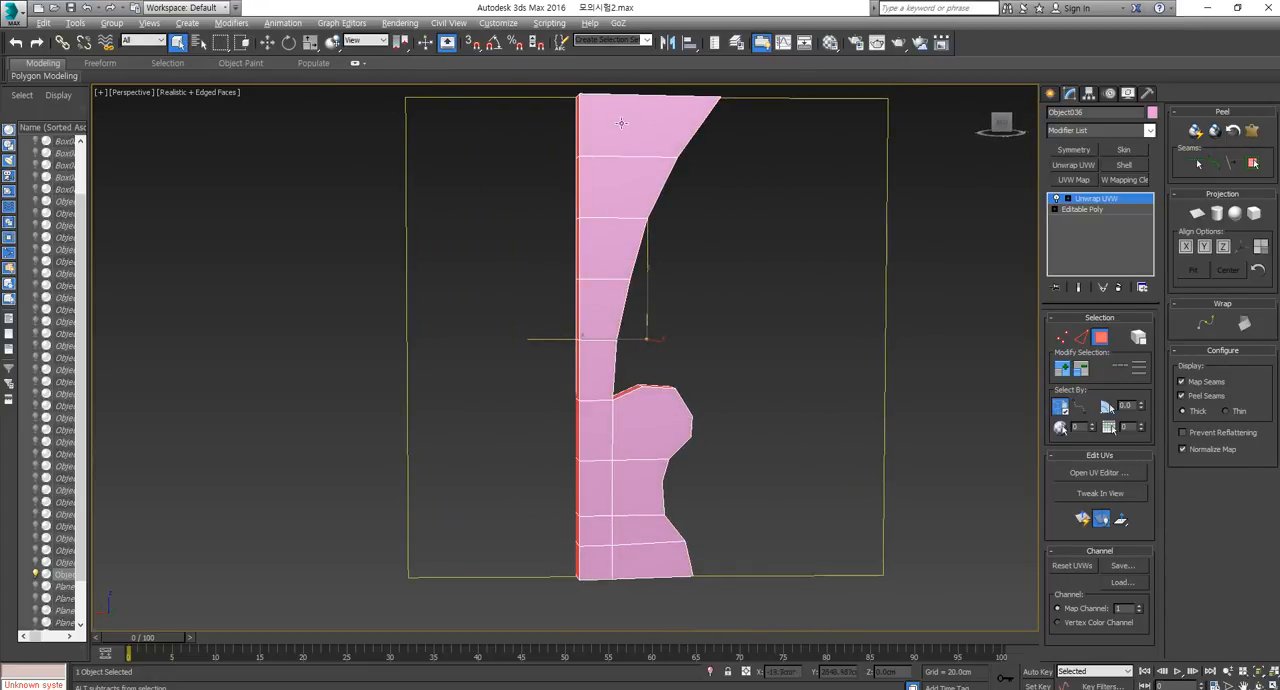
middle_click_drag(620, 274, 615, 278)
key("f")
key("l")
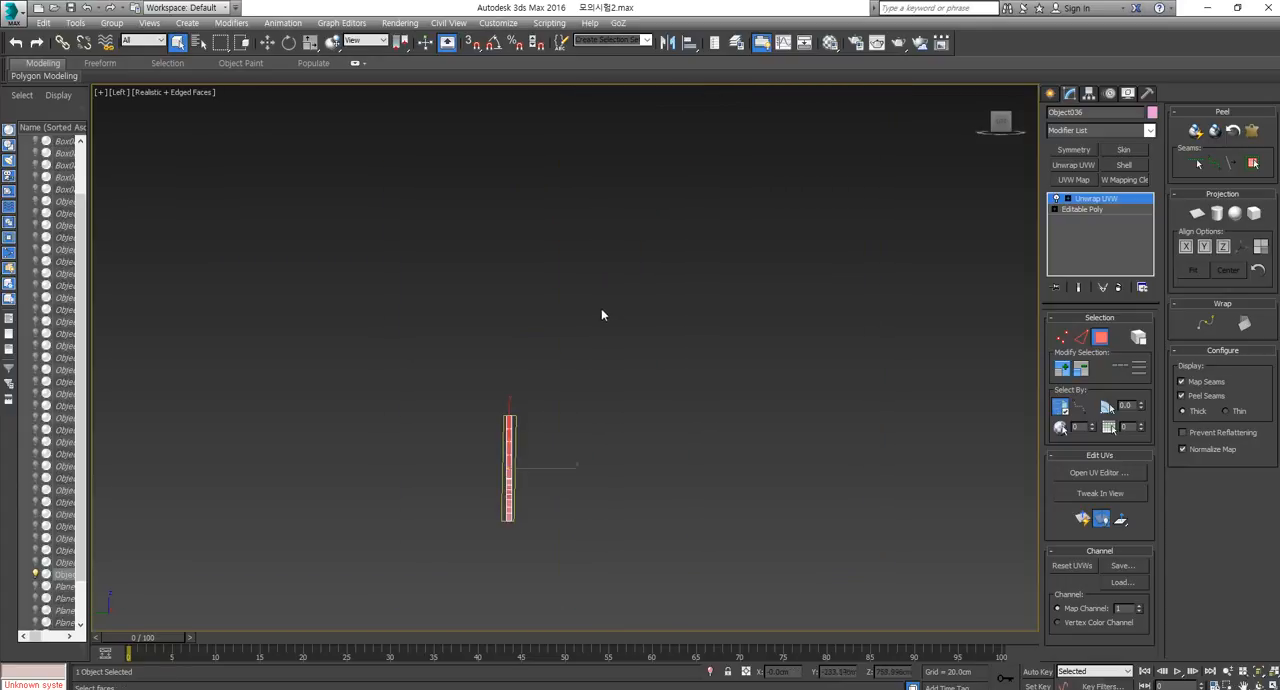
left_click(1273, 682)
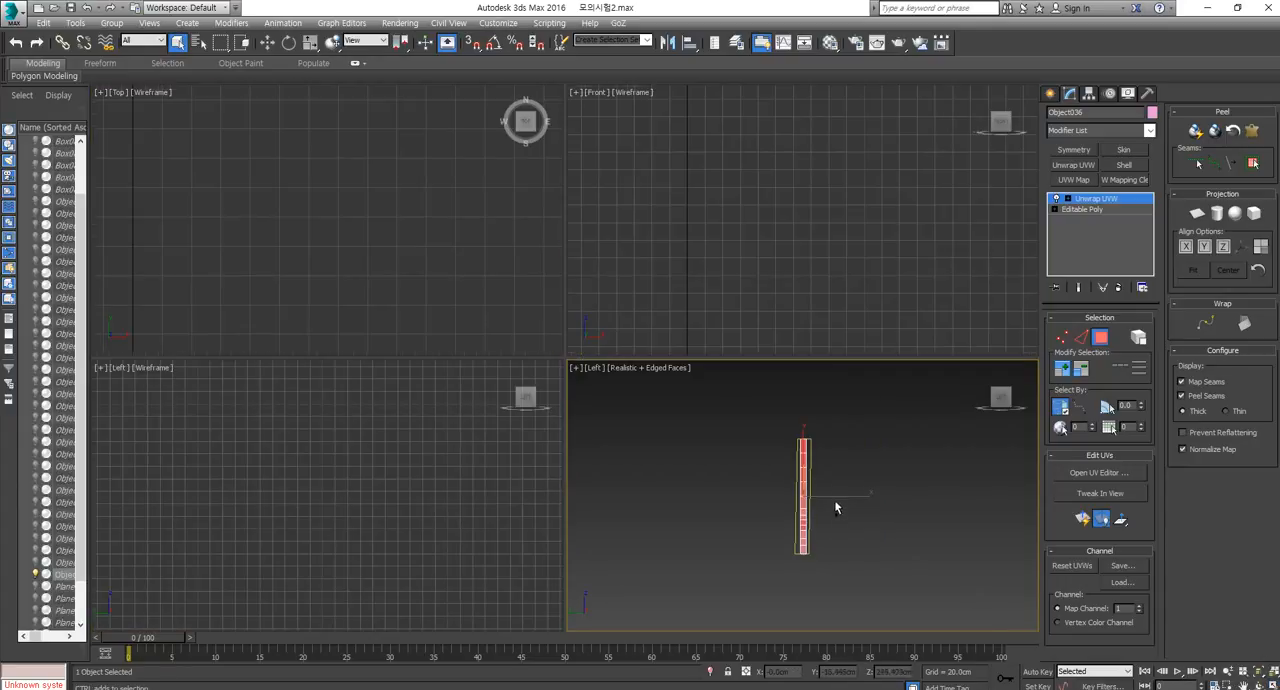
middle_click_drag(803, 258, 787, 273)
middle_click_drag(758, 152, 770, 115)
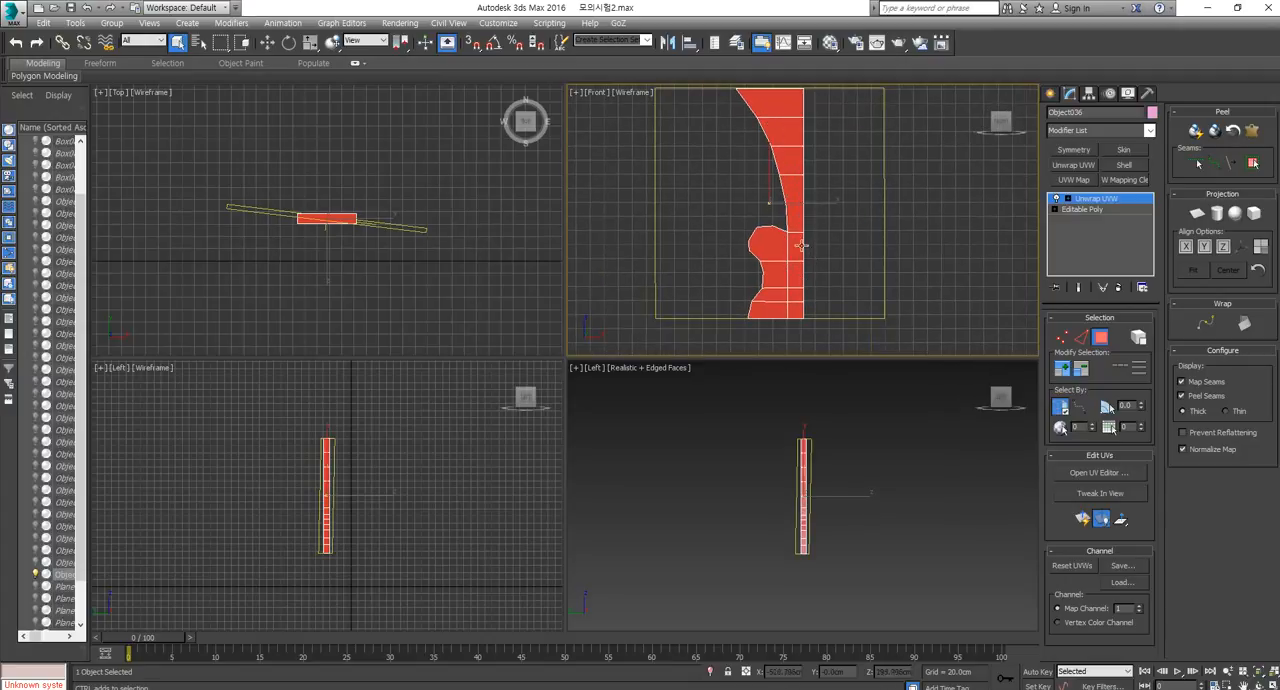
left_click(796, 306)
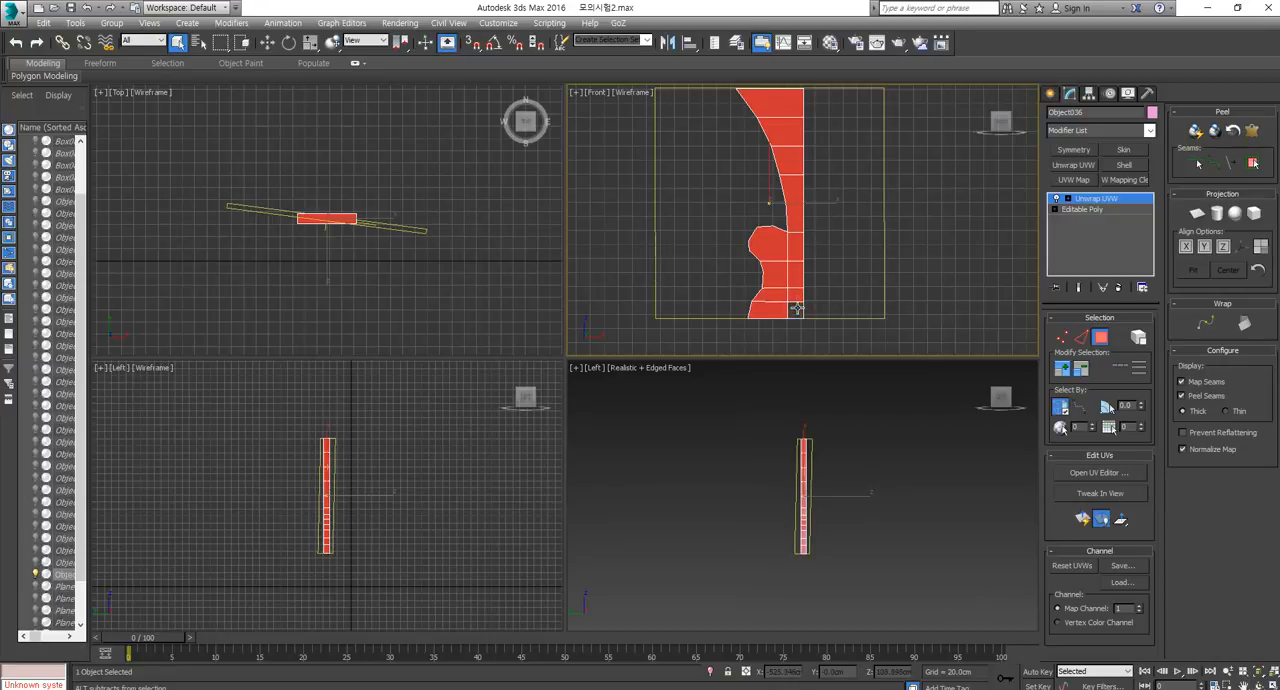
left_click_drag(790, 109, 789, 112, "alt")
left_click(765, 308, "alt")
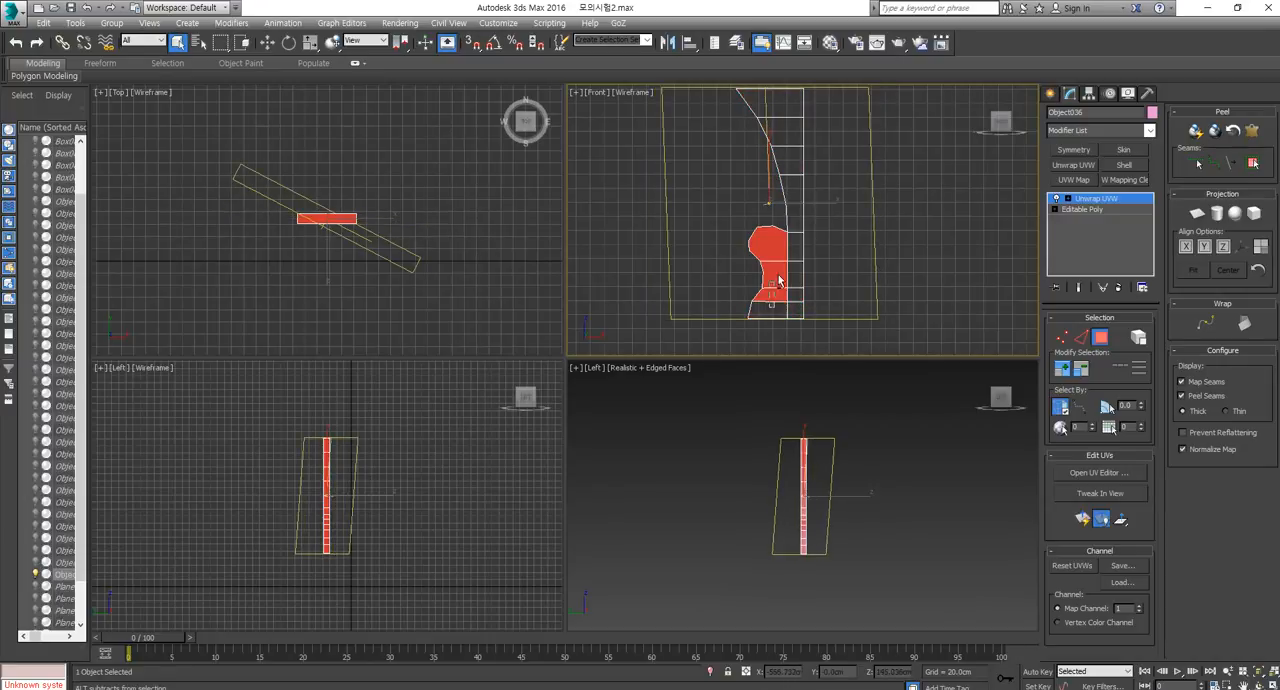
left_click_drag(775, 276, 778, 249, "alt")
Convert the panel with its Unwrap UVW modifier to an Editable Poly.
middle_click_drag(826, 534, 797, 460, "alt")
scroll(797, 461, "up", 4)
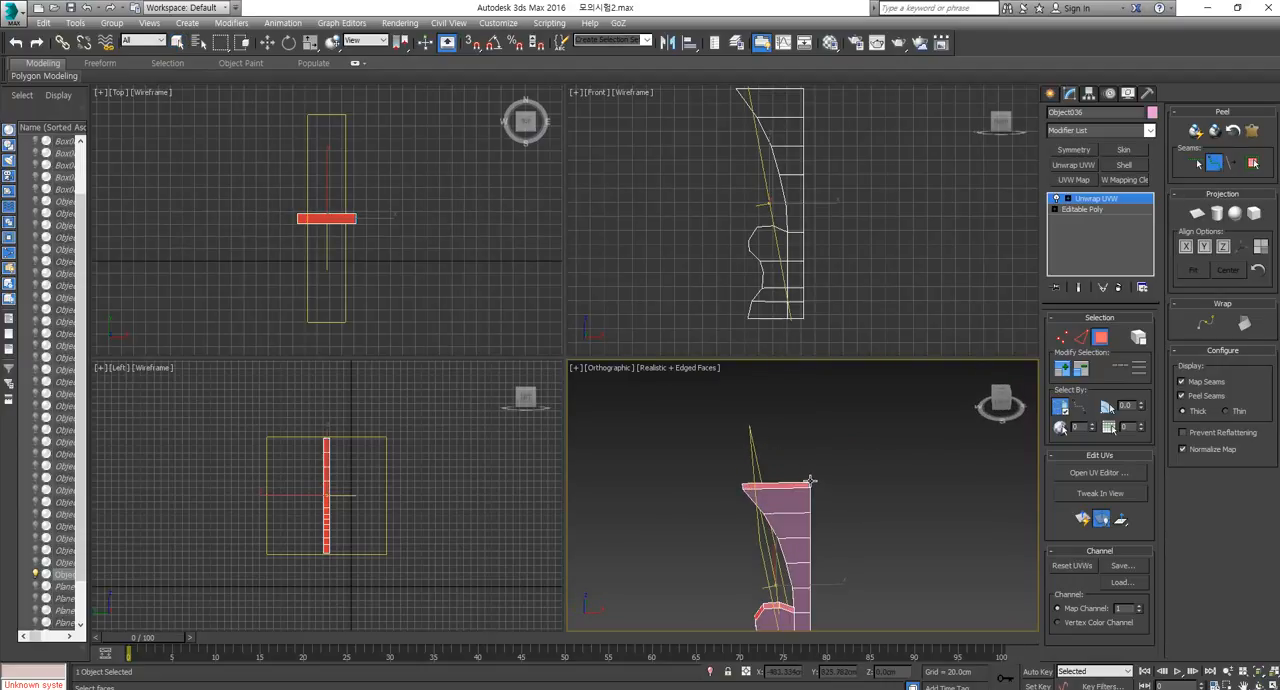
scroll(834, 510, "up", 2)
key("q")
scroll(820, 525, "up", 3)
right_click(806, 507)
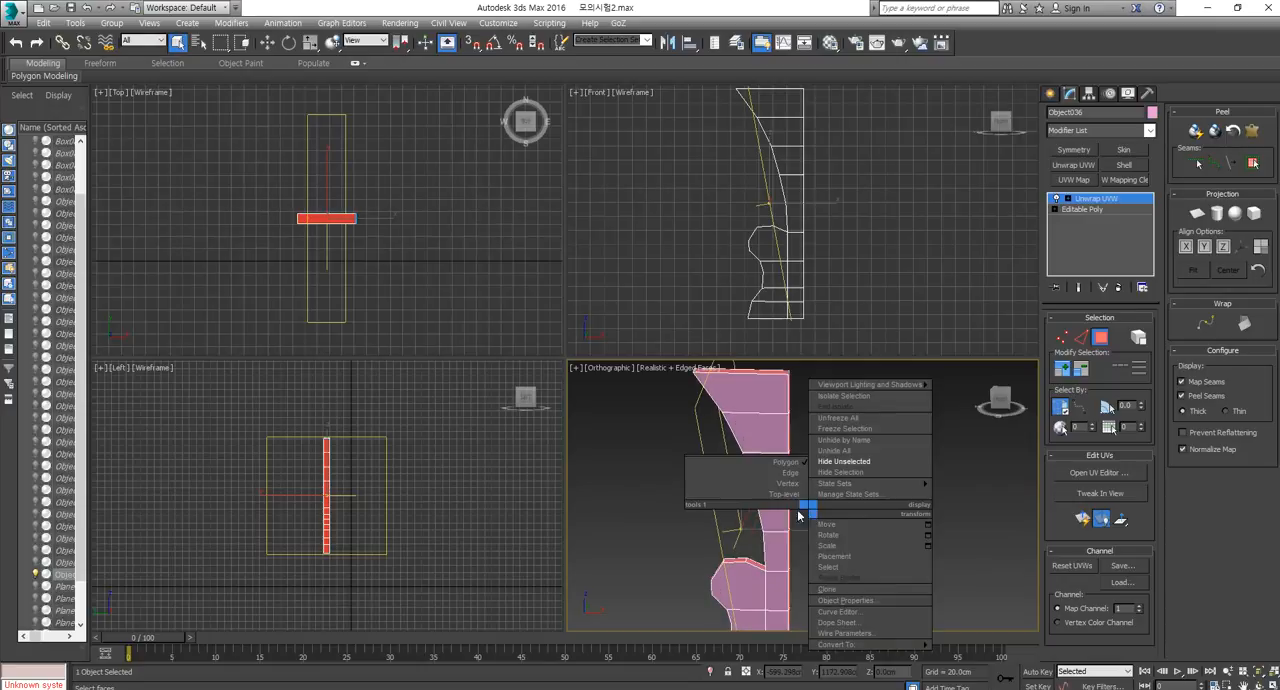
mouse_move(873, 645)
left_click(966, 658)
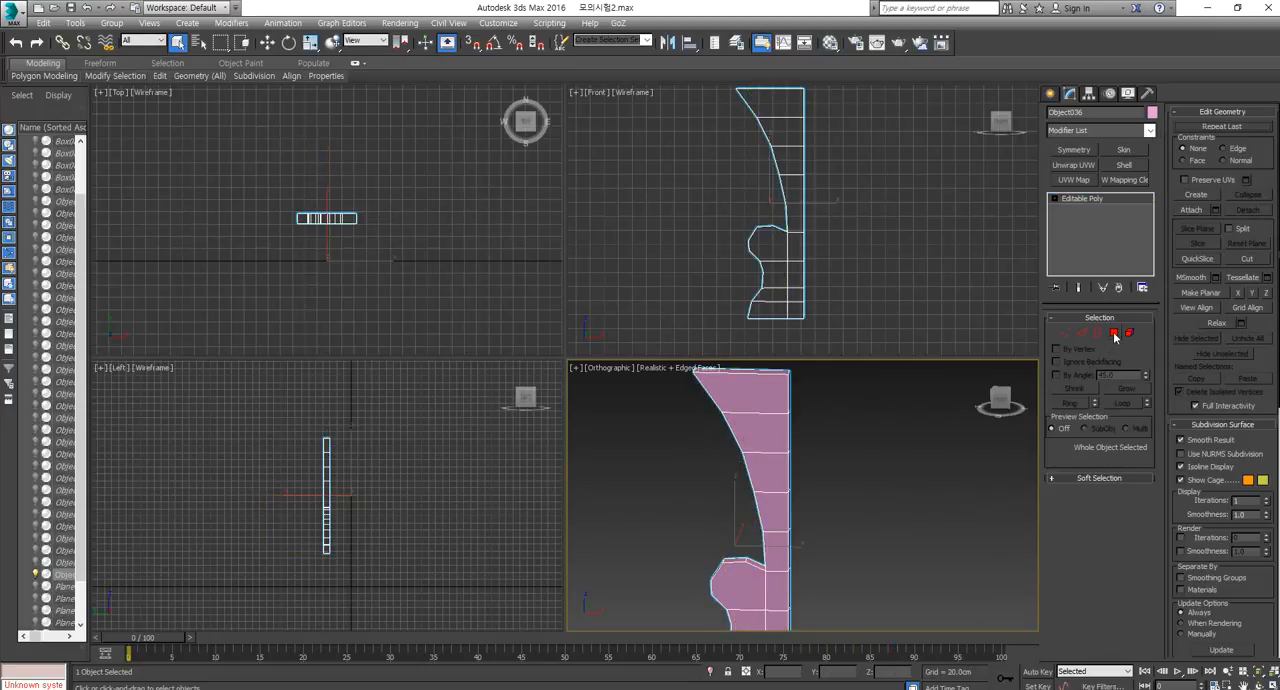
Delete the selected edge polygons around the panel's outline at polygon level.
middle_click_drag(784, 486, 784, 599)
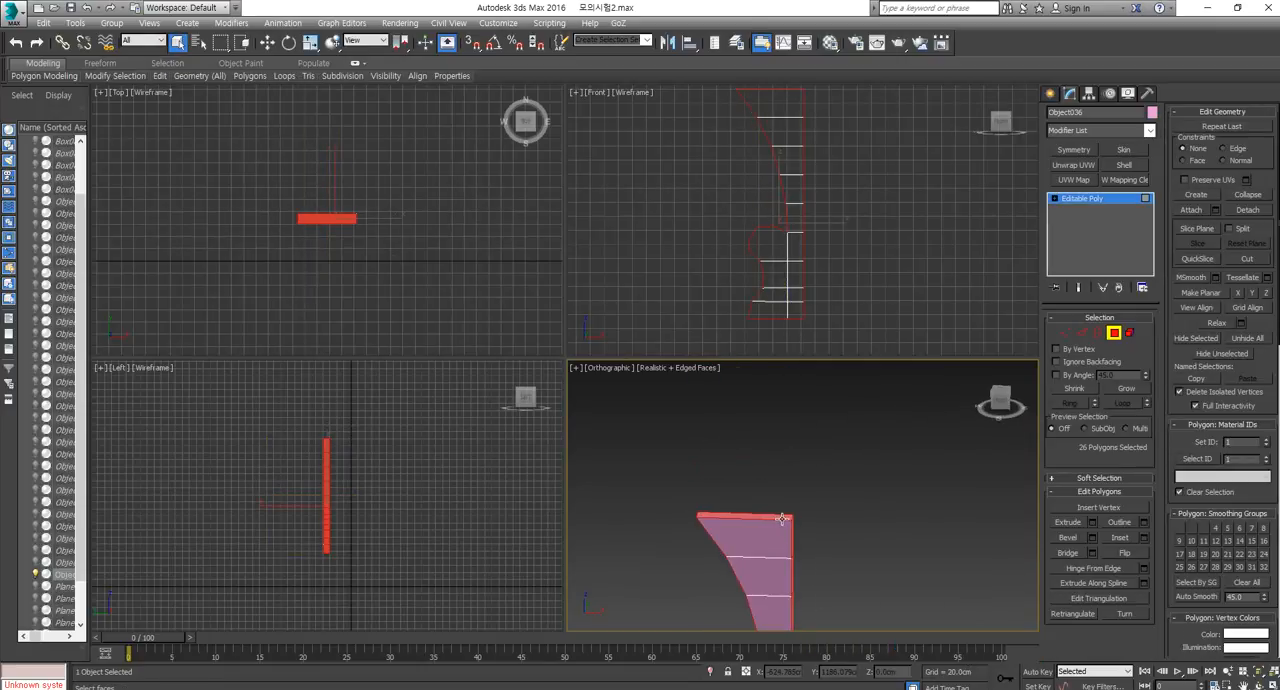
left_click(782, 518)
middle_click_drag(780, 546, 797, 446)
key("Delete")
Delete the two polygons on the panel's underside and leave polygon editing.
middle_click_drag(806, 563, 797, 510)
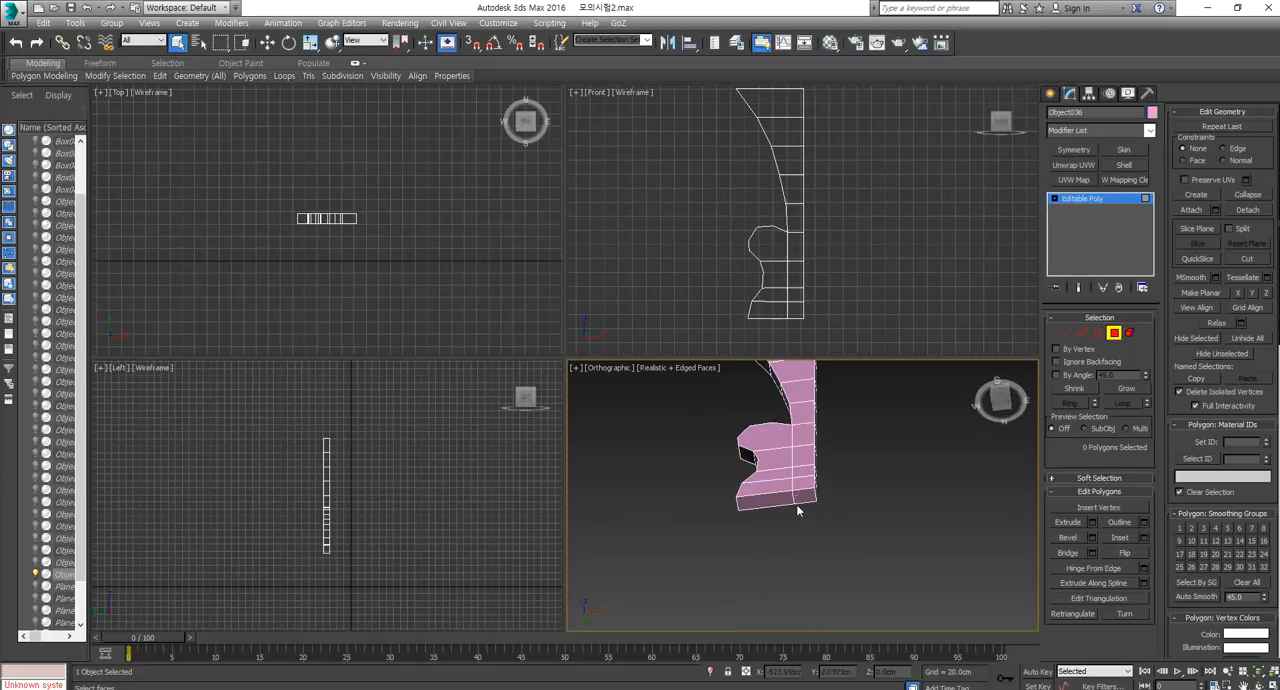
left_click(802, 504)
left_click(766, 502, "ctrl")
middle_click_drag(847, 462, 850, 542)
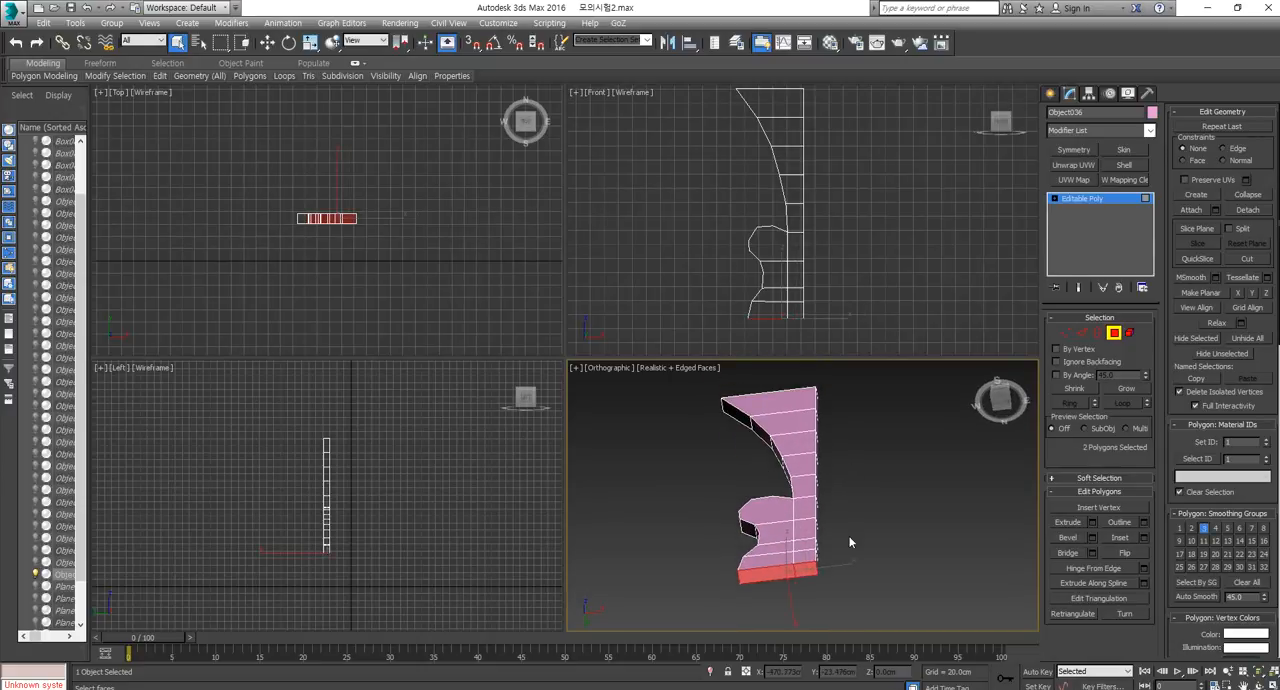
key("Delete")
middle_click_drag(821, 463, 776, 494, "alt")
scroll(772, 485, "down", 4)
middle_click_drag(721, 563, 903, 576, "alt")
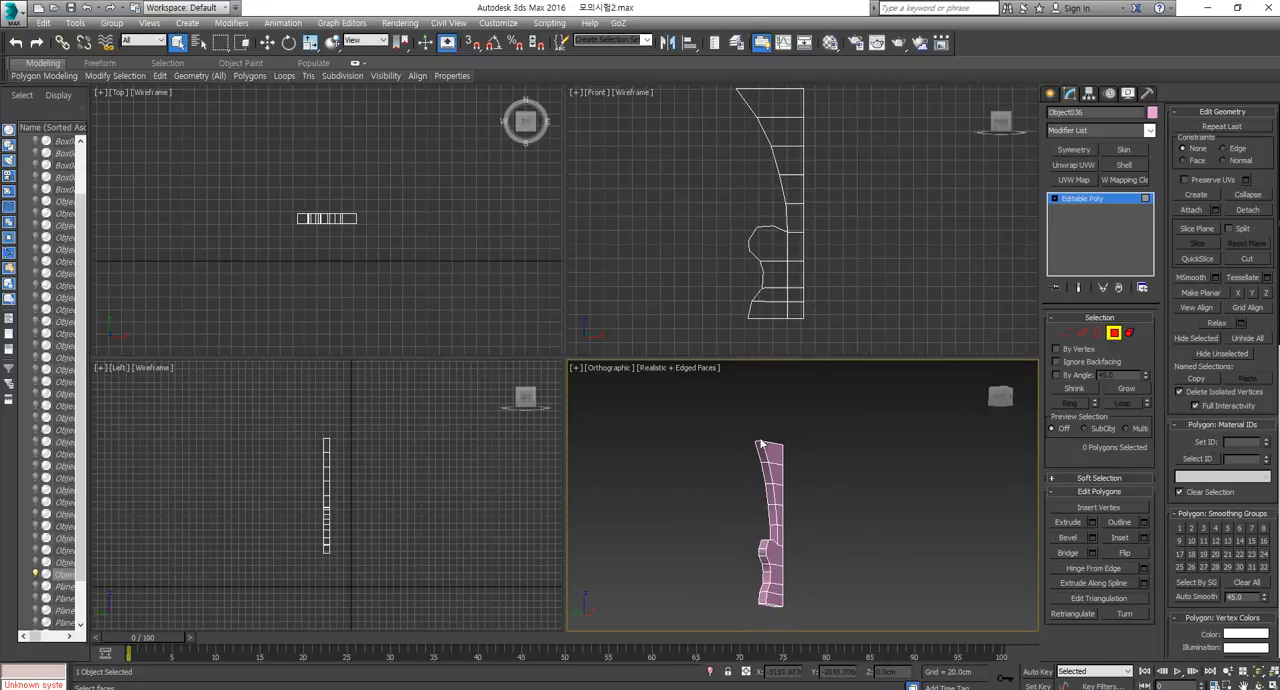
middle_click_drag(760, 444, 817, 489, "alt")
left_click(1114, 333)
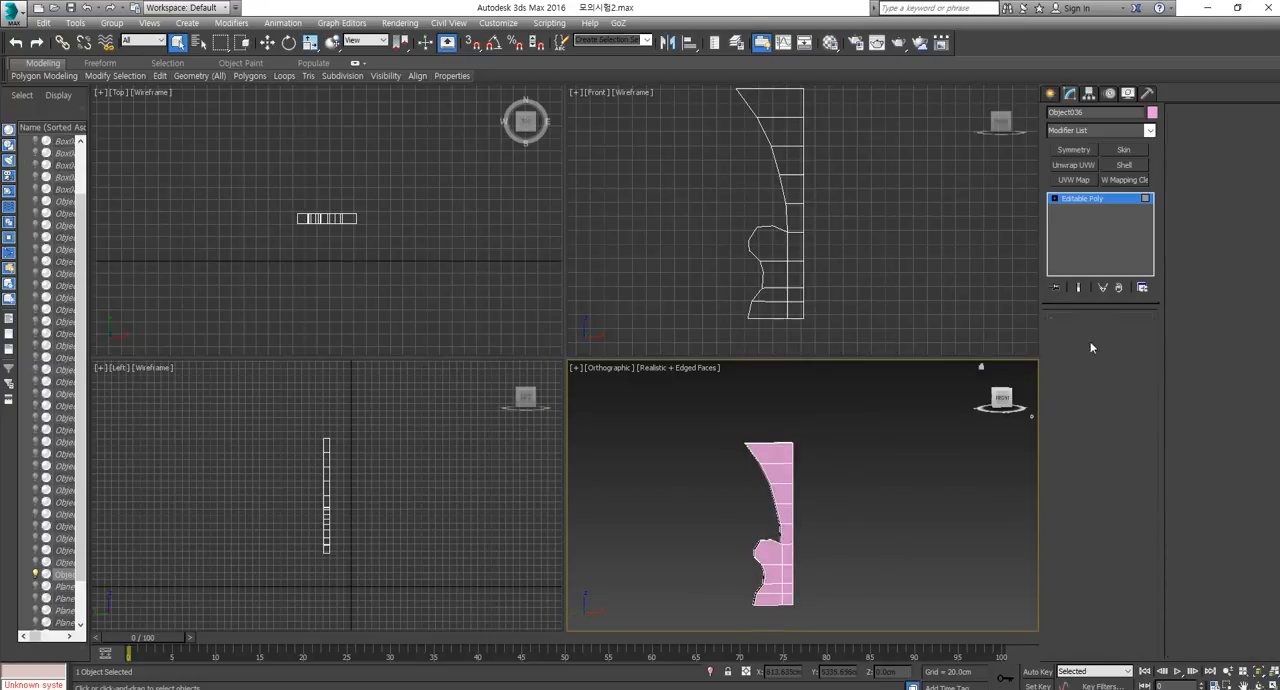
key("z")
right_click(854, 549)
left_click(910, 486)
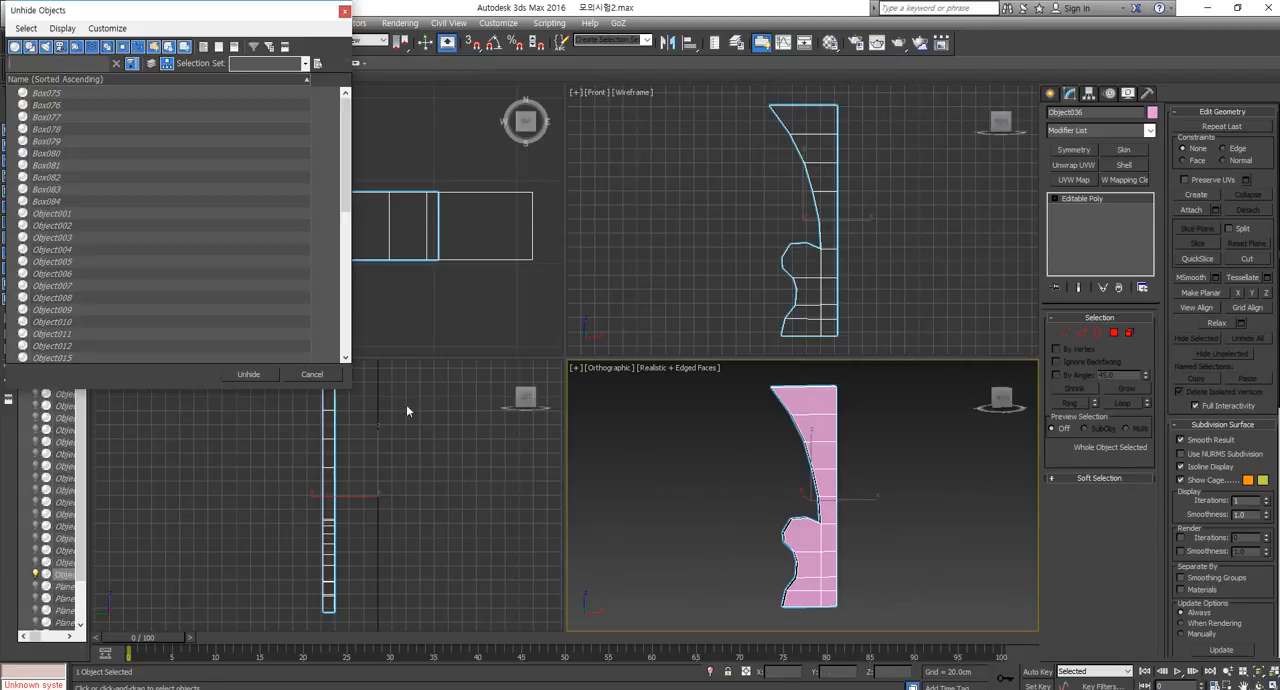
left_click(310, 376)
Unhide all hidden objects so the whole caravan scene is shown around the panel.
right_click(895, 532)
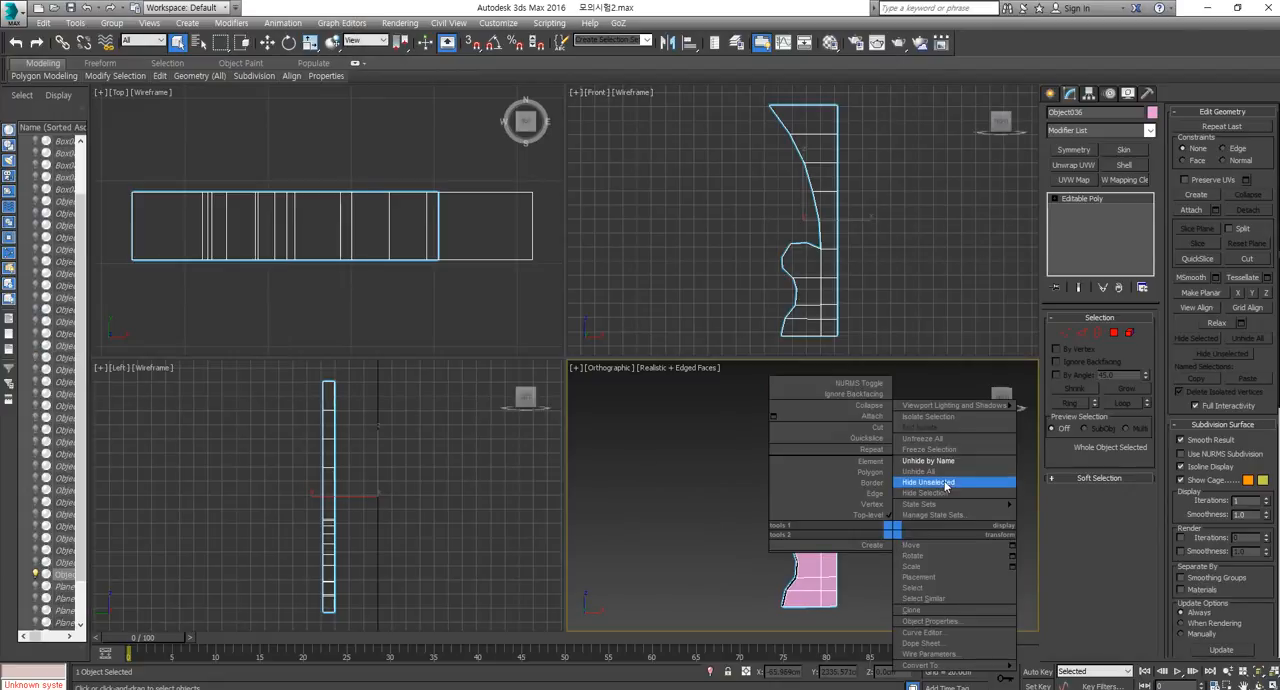
left_click(944, 473)
key("ctrl+shift+z")
middle_click_drag(717, 486, 848, 517, "alt")
scroll(749, 556, "up", 5)
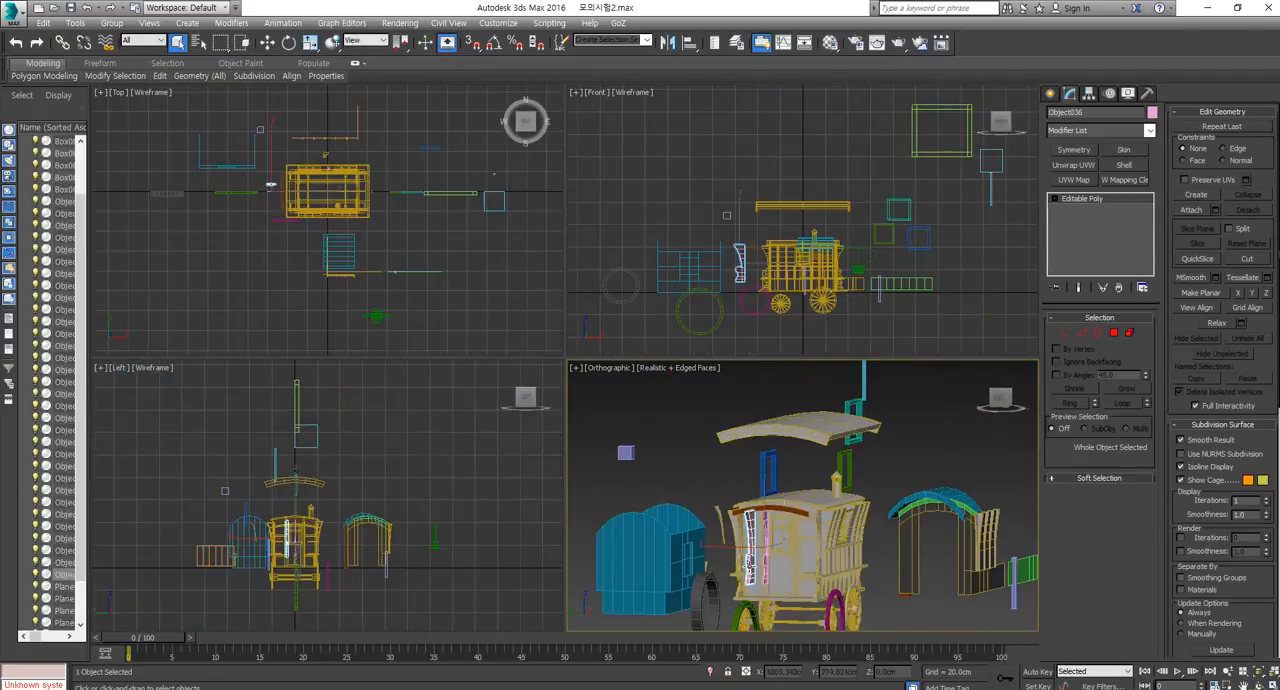
Examine the caravan and its separate parts in a maximized Perspective view with nothing selected.
scroll(749, 560, "up", 4)
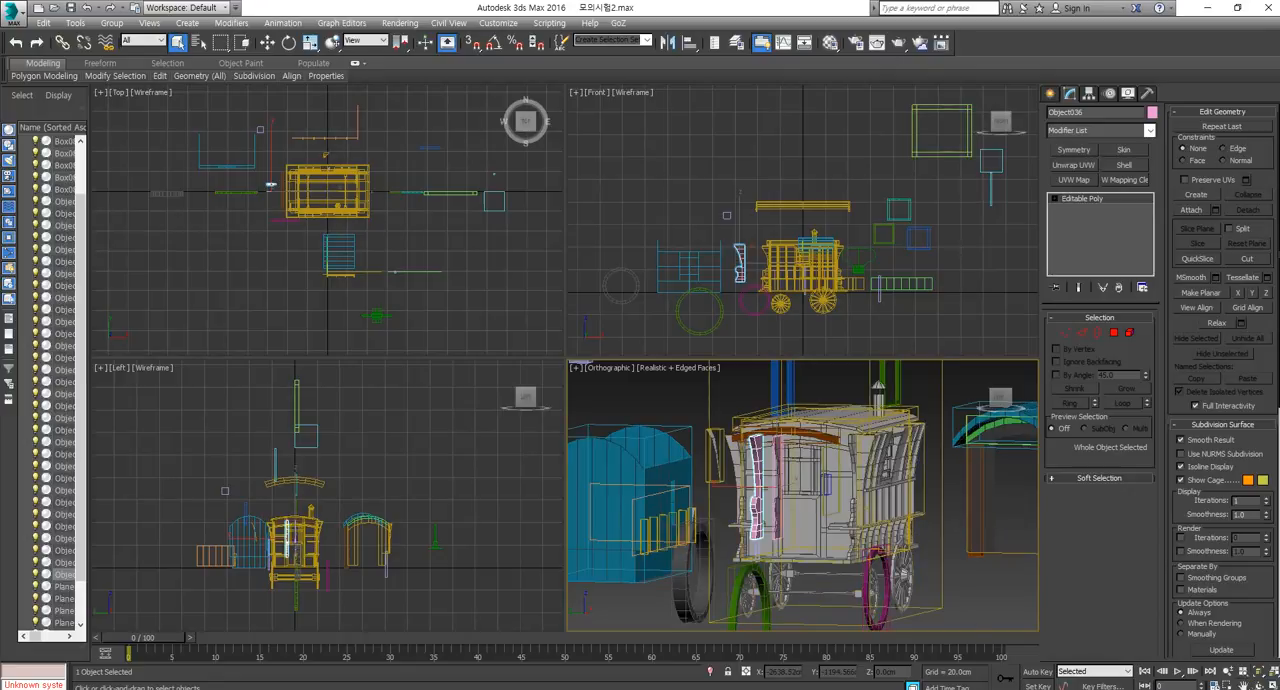
key("p")
key("alt+w")
scroll(795, 507, "down", 5)
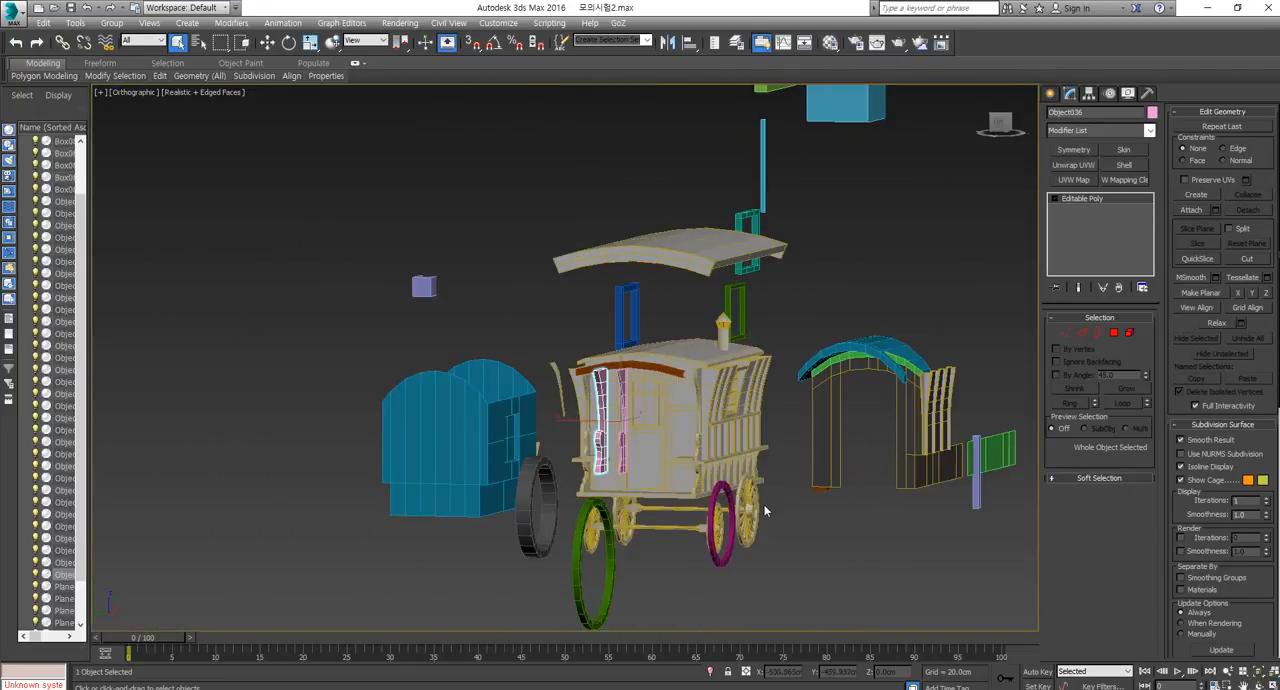
middle_click_drag(766, 510, 673, 358, "alt")
key("ctrl+shift+z")
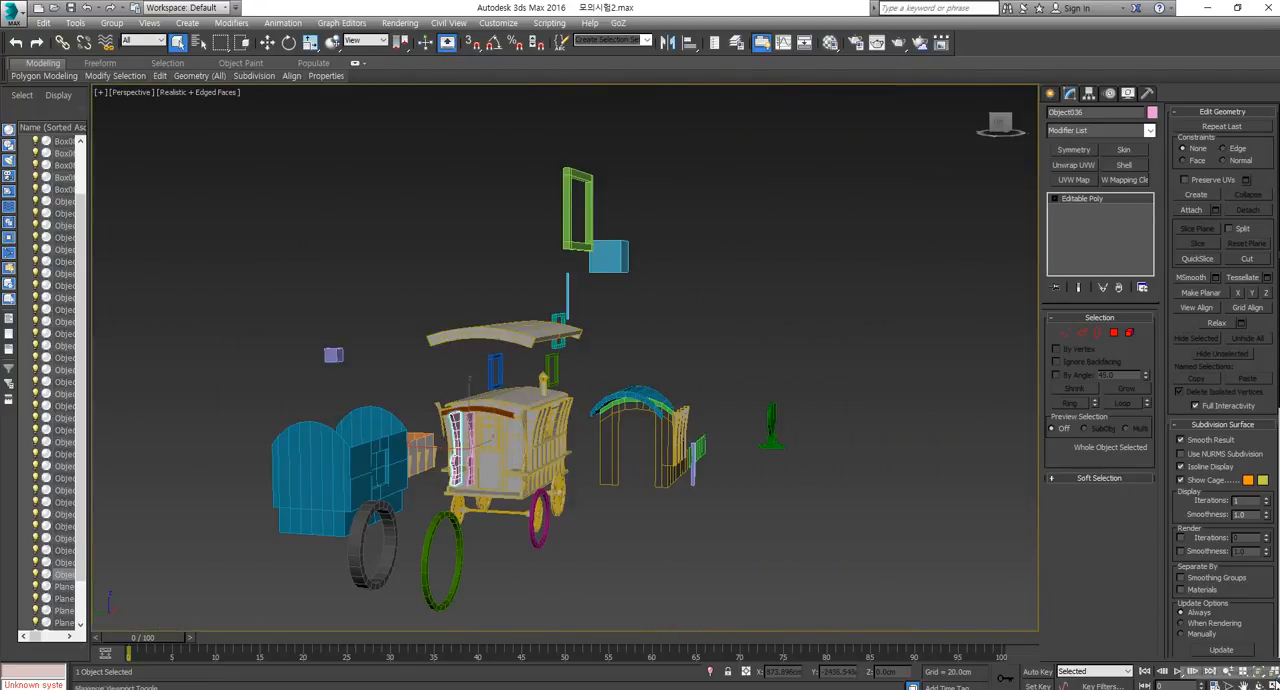
left_click(1275, 675)
left_click(1272, 686)
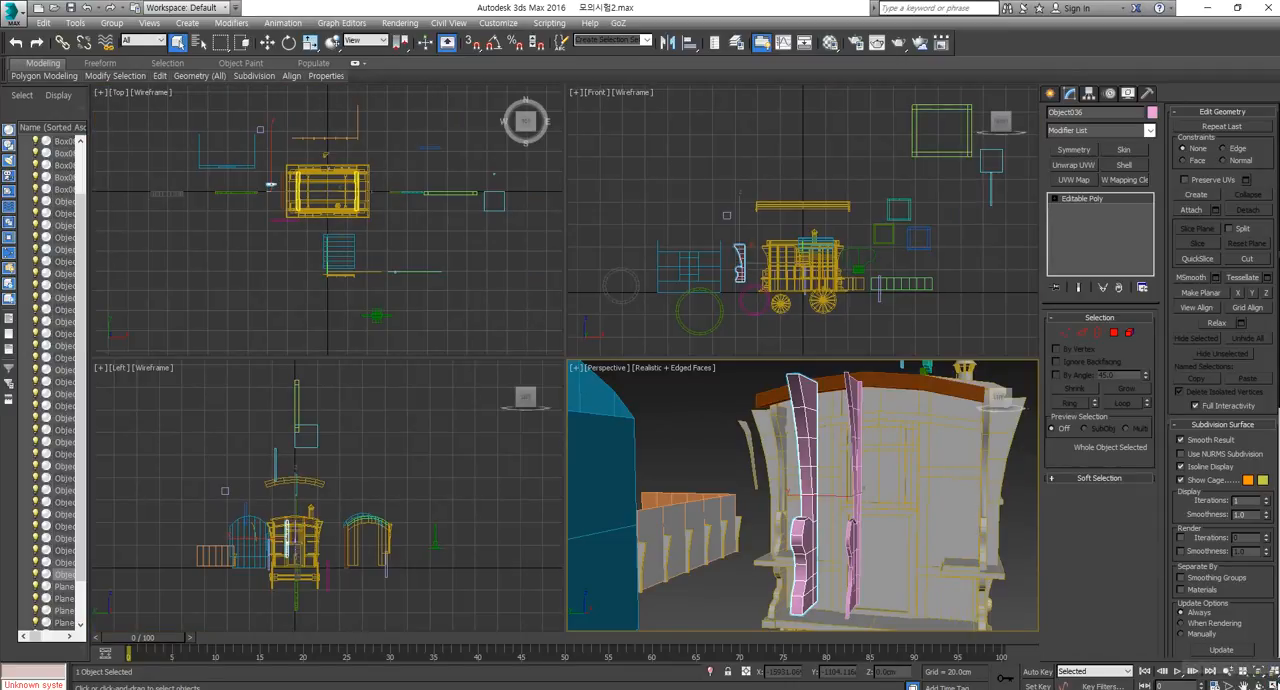
left_click(1272, 685)
key("ctrl+shift+z")
scroll(522, 443, "up", 5)
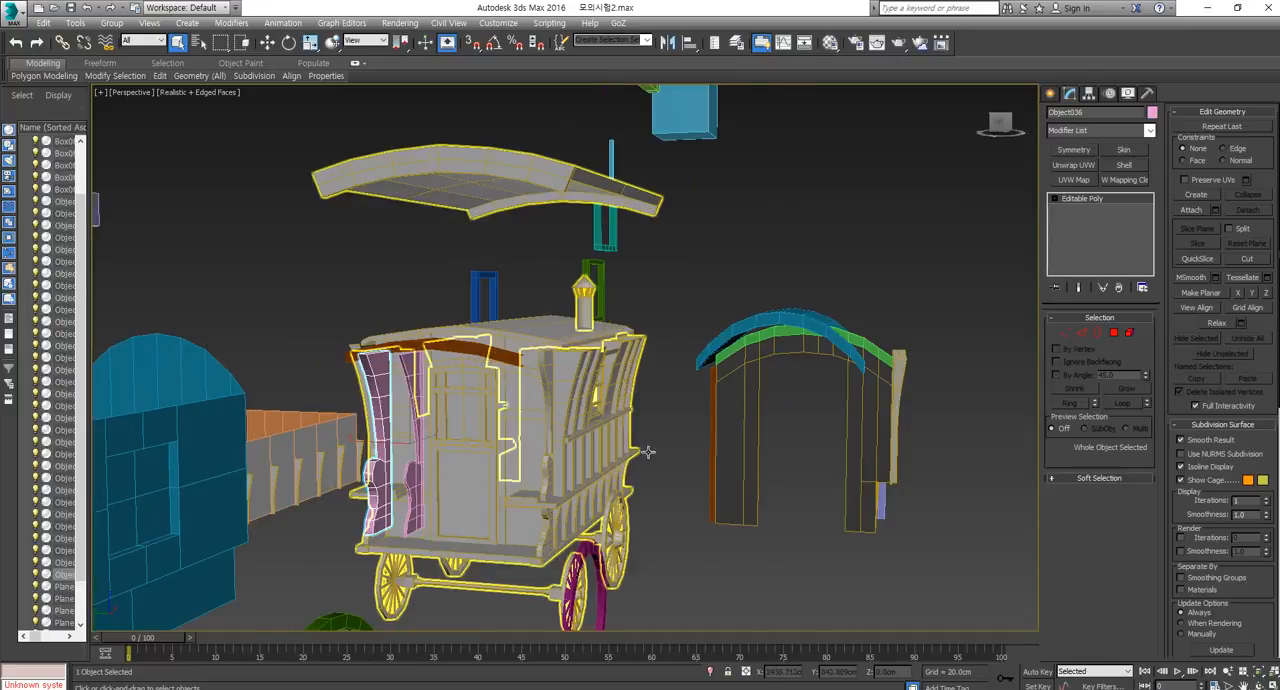
left_click(676, 446)
middle_click_drag(576, 440, 564, 414, "alt")
scroll(564, 414, "up", 3)
scroll(564, 414, "down", 7)
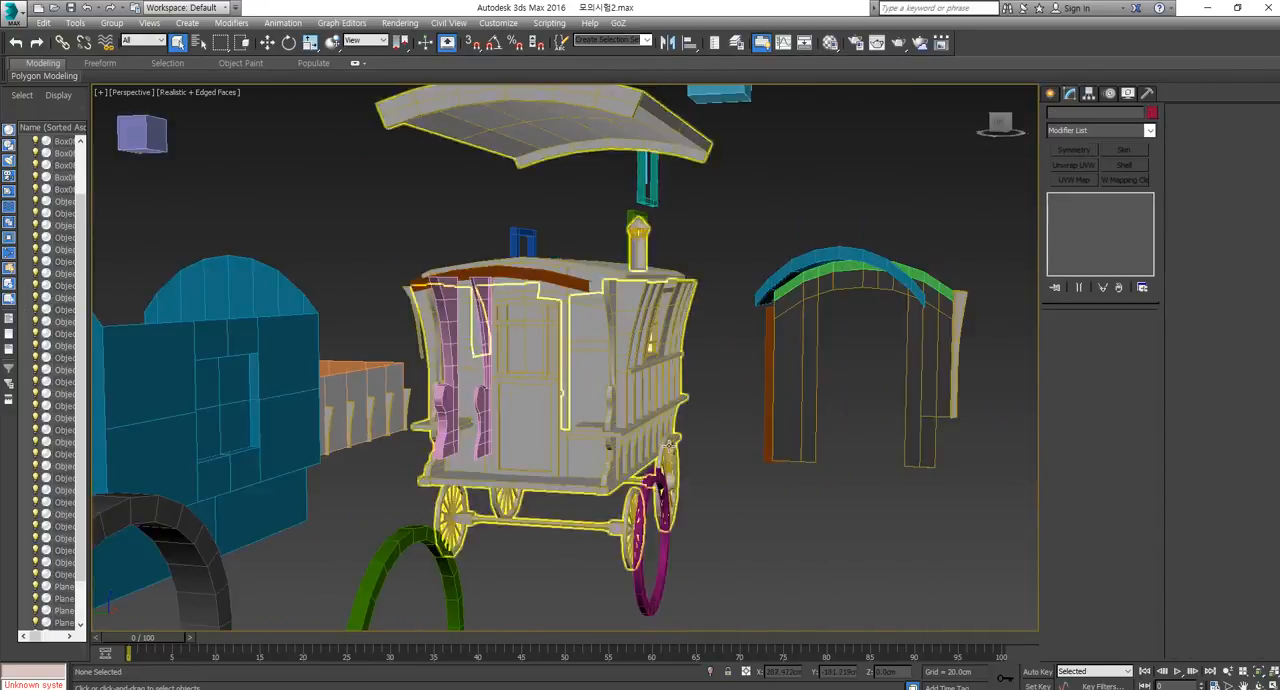
Check the caravan's texture layout in Adobe Acrobat Reader at 125% zoom and the merchant wagon reference image in Chrome.
key("alt+Tab")
left_click_drag(1262, 149, 689, 66)
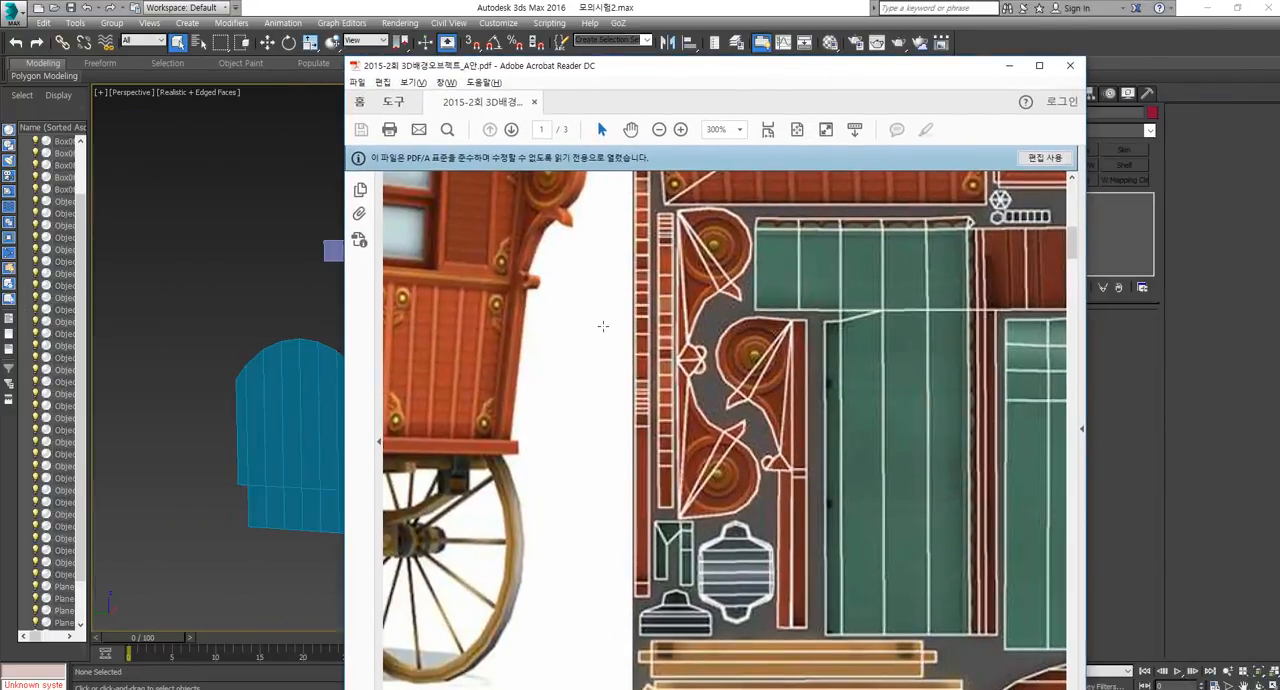
scroll(603, 326, "down", 2)
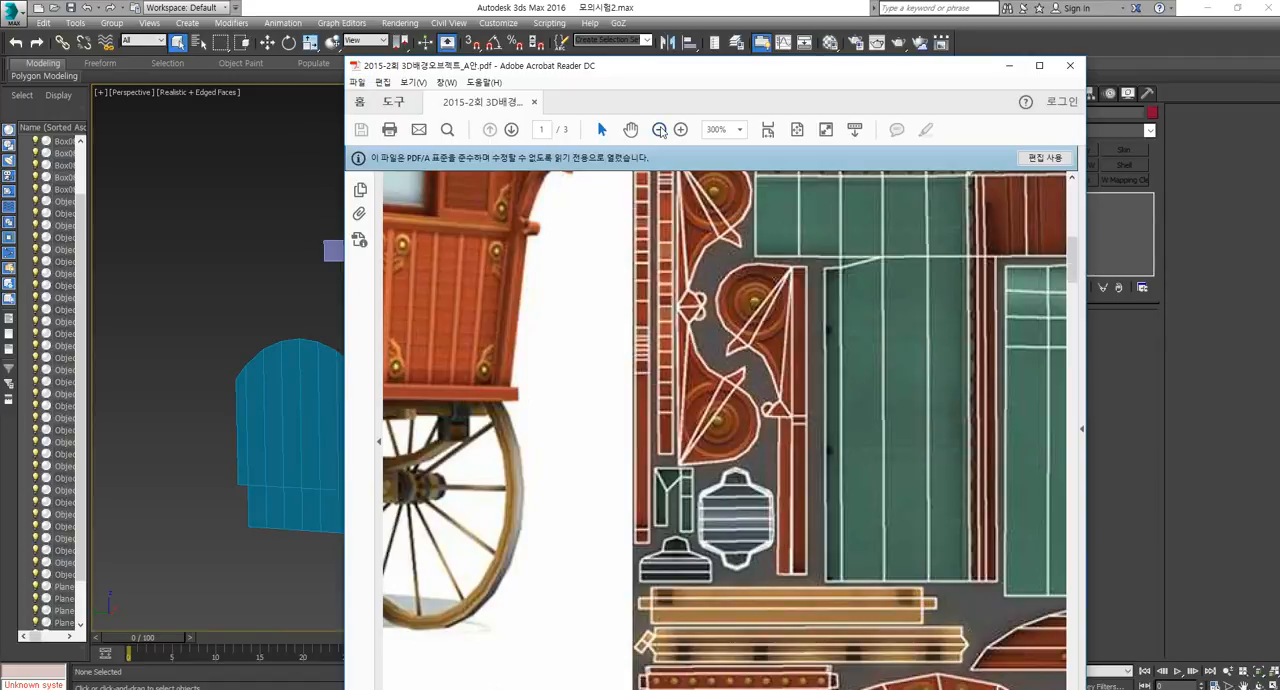
left_click(660, 131)
left_click(660, 131)
left_click(660, 131)
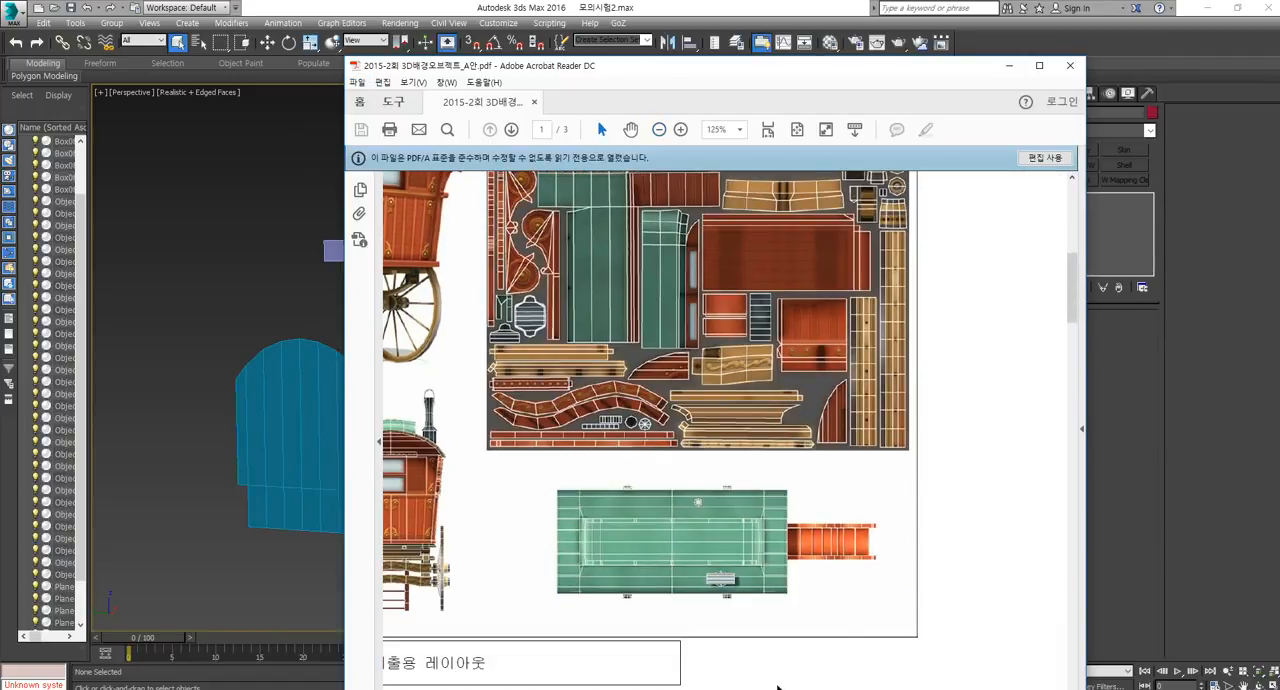
left_click(1009, 65)
key("alt+Tab")
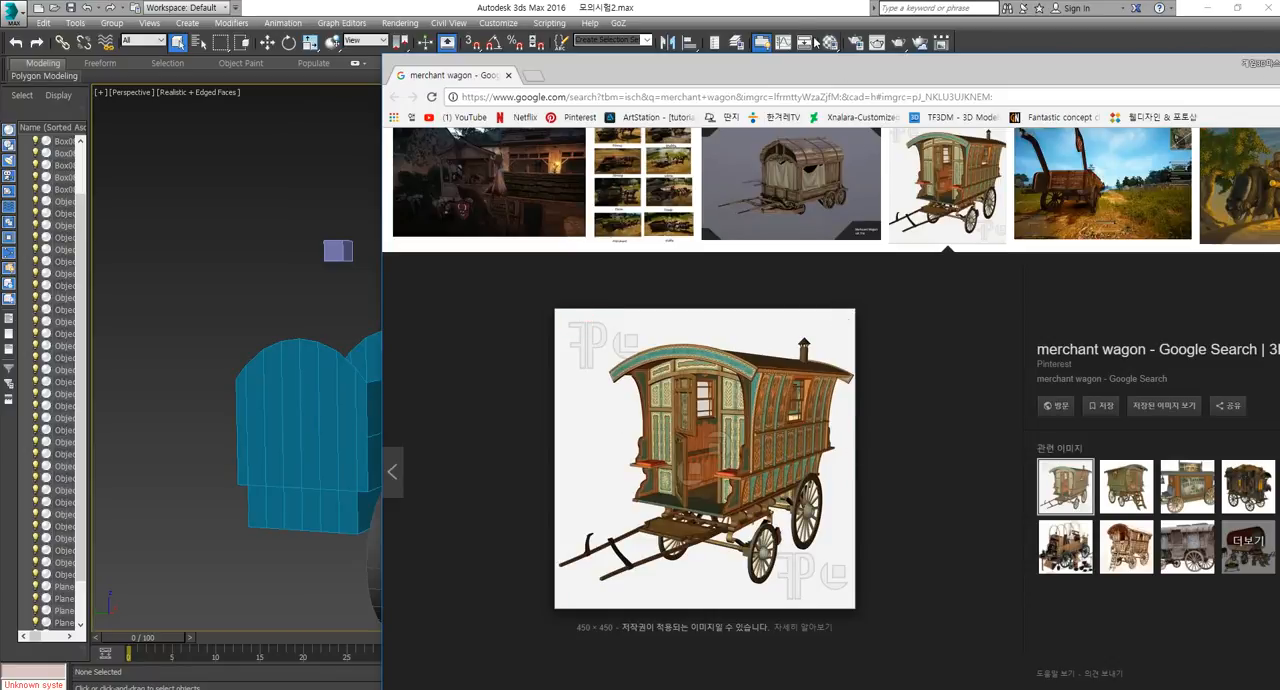
left_click(789, 8)
Point out the blue caravan body and the caravan's front wall by selecting each one.
middle_click_drag(418, 420, 475, 383, "alt")
left_click(499, 381)
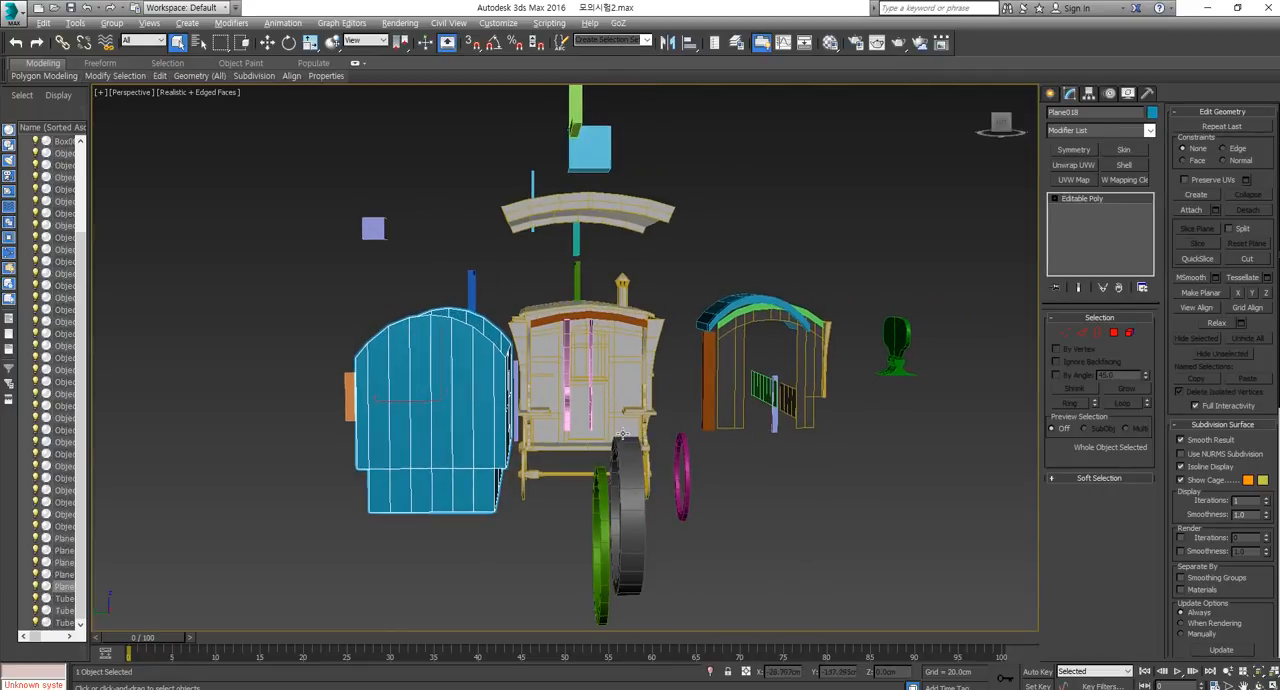
scroll(650, 384, "up", 5)
left_click(570, 320)
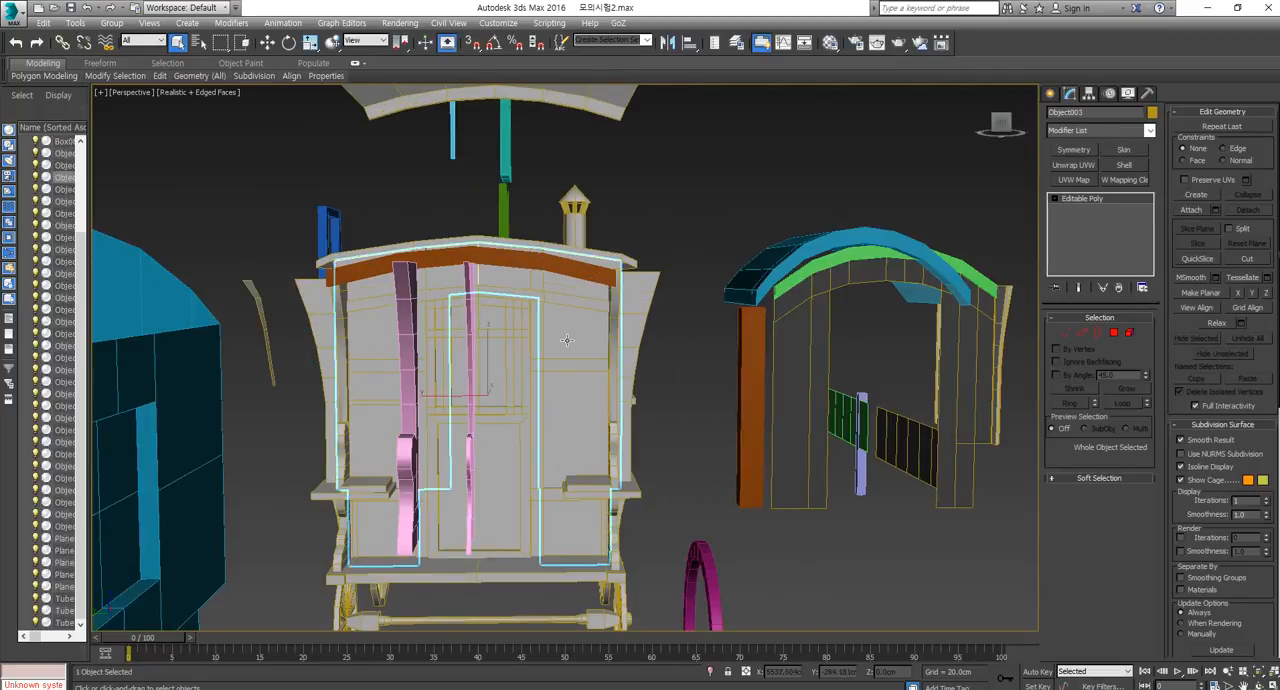
Try moving the separate arched front frame along its Z axis, and undo the move.
scroll(654, 436, "down", 5)
mouse_move(654, 436)
middle_mouse_down("alt")
mouse_move(697, 392)
mouse_move(735, 388)
middle_mouse_up("alt")
left_click(697, 392)
key("w")
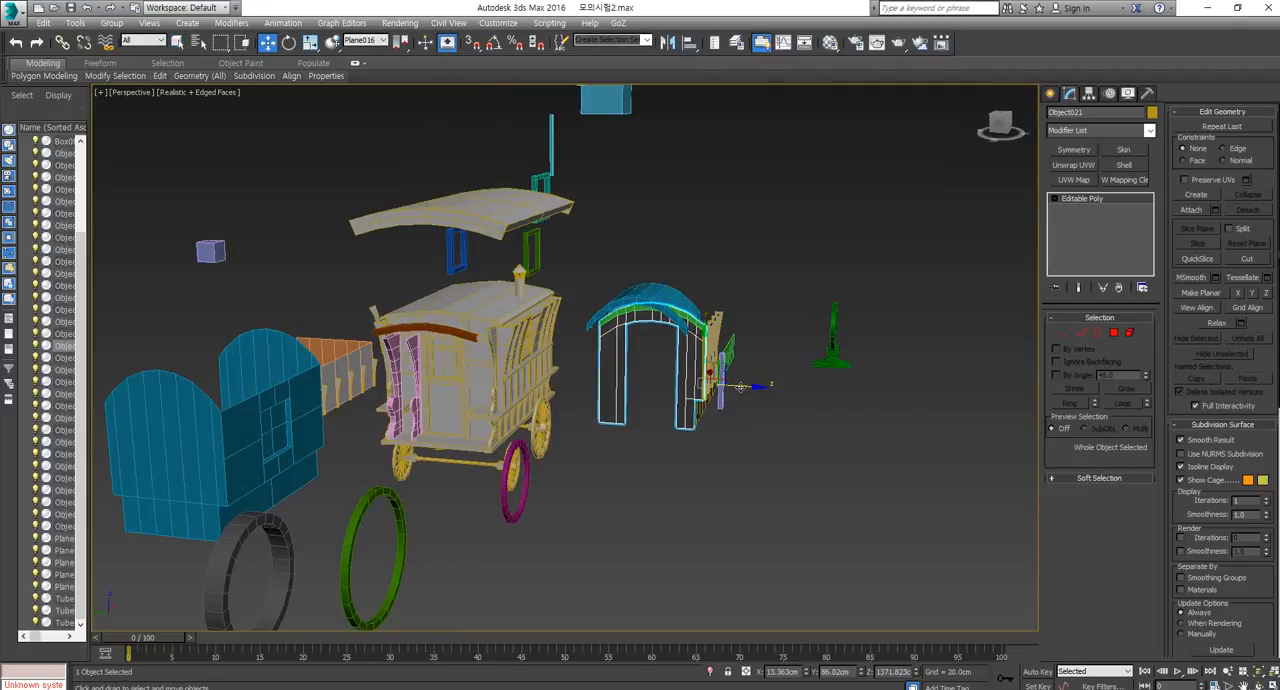
left_click_drag(735, 388, 942, 416, "shift")
key("ctrl+z")
middle_click_drag(707, 474, 734, 467, "alt")
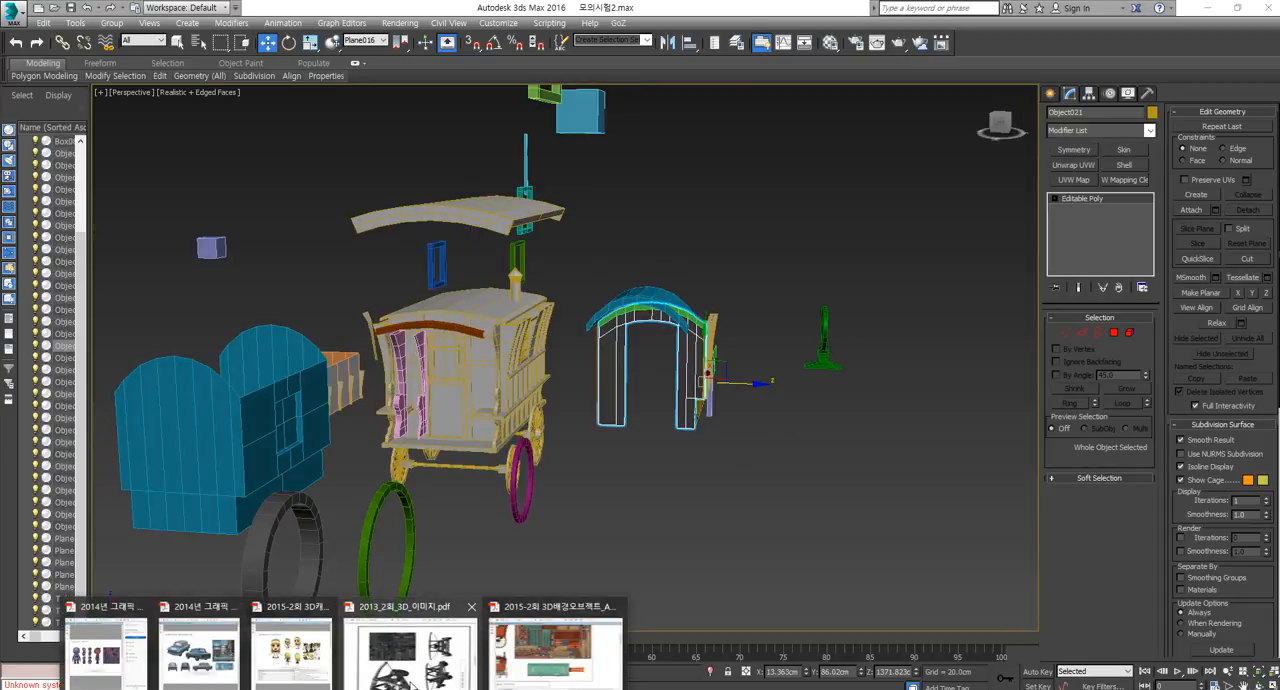
Switch to the 2015-2회 3D배경오브젝트_A안.pdf exam sheet and review its texture layout, caravan reference views and evaluation criteria.
left_click(545, 645)
scroll(626, 497, "up", 3)
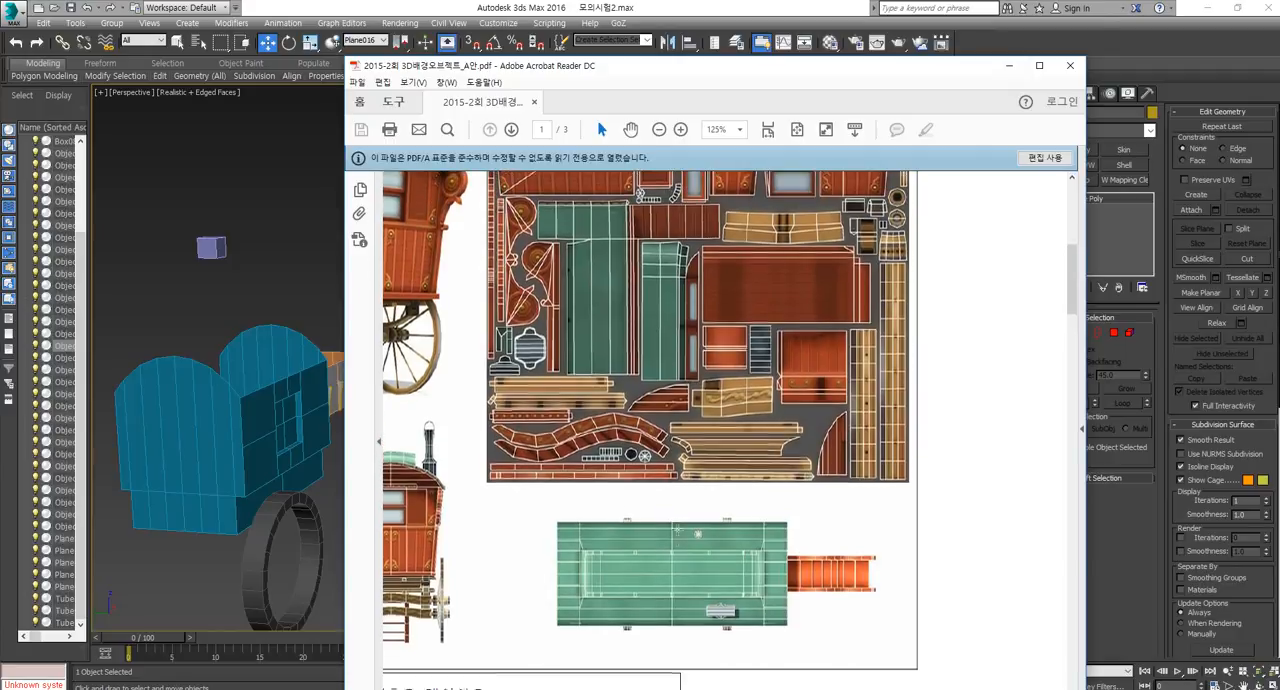
scroll(425, 287, "up", 1)
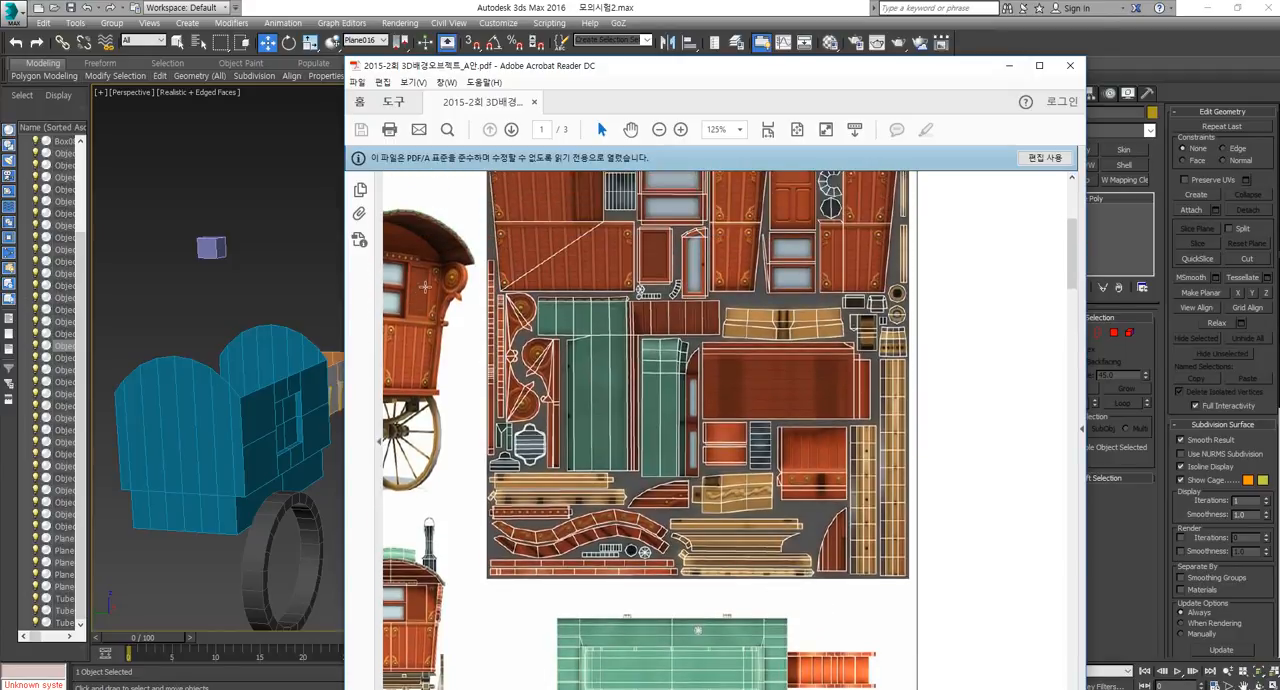
scroll(640, 425, "down", 15)
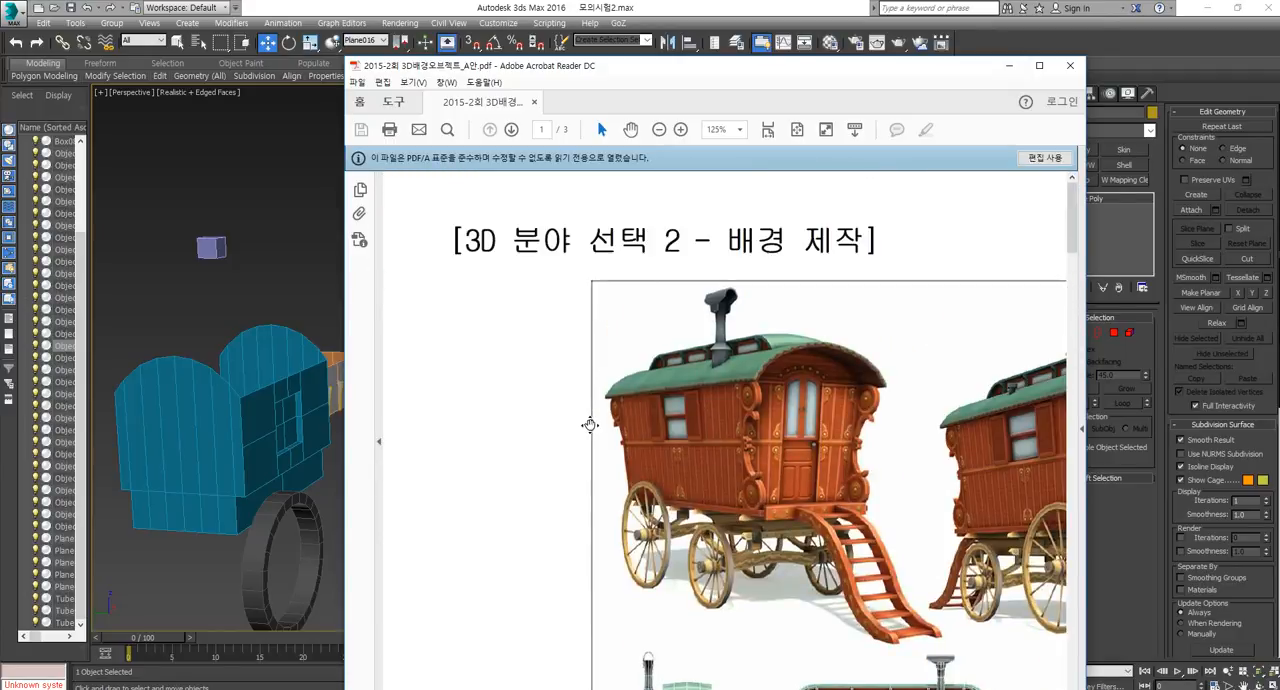
mouse_move(633, 432)
middle_mouse_down()
mouse_move(657, 429)
mouse_move(640, 438)
middle_mouse_up()
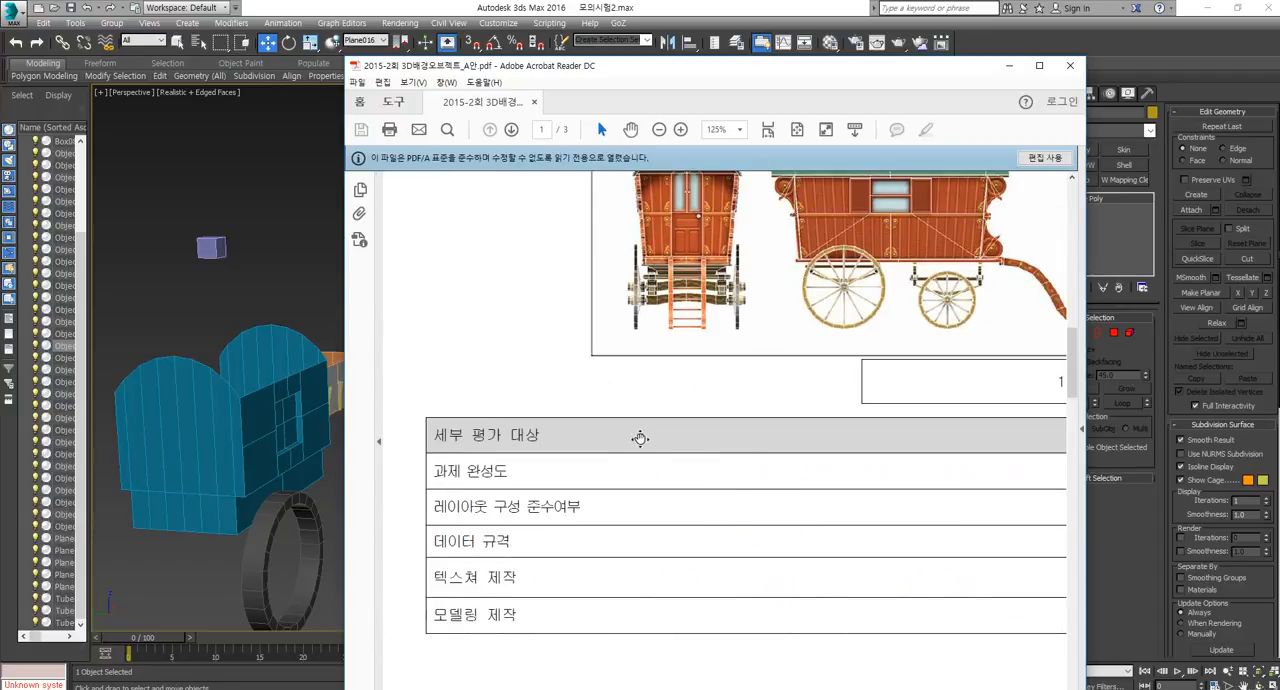
Review the exam sheet's caravan reference views at full window size, and move the PDF window away from the 3ds Max scene.
left_click(1039, 65)
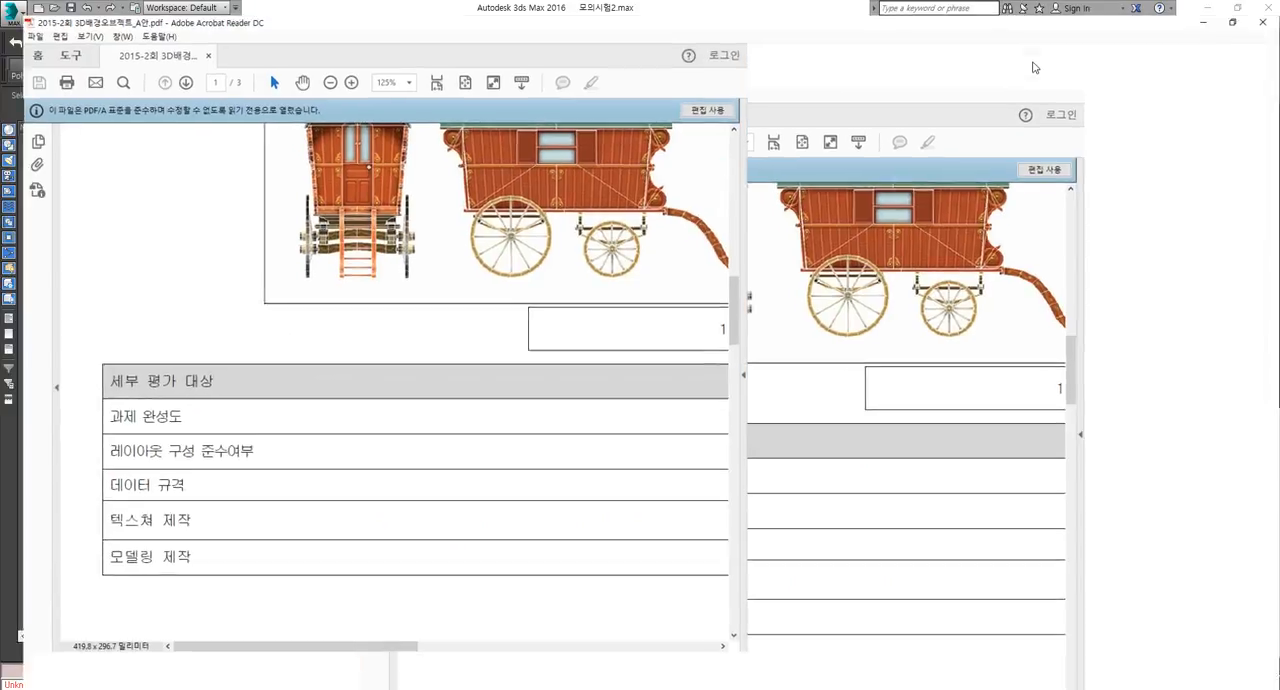
scroll(688, 370, "up", 2)
scroll(686, 381, "up", 3)
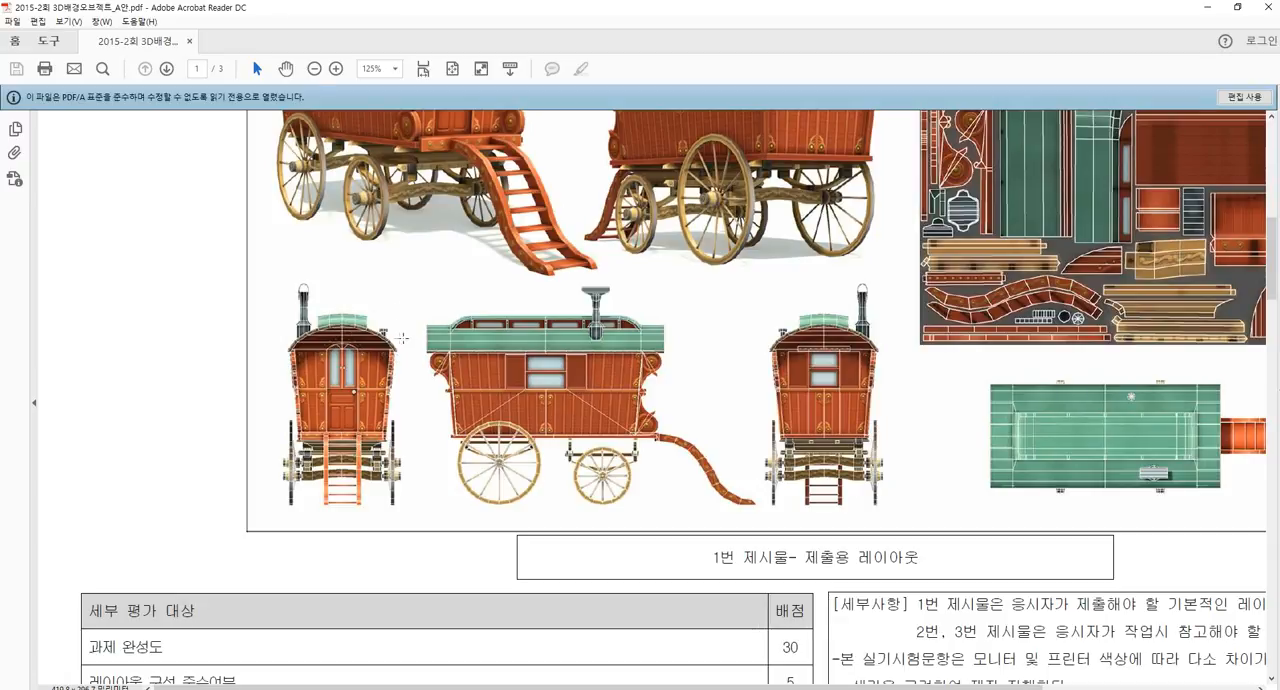
left_click(1237, 7)
left_click_drag(820, 76, 1279, 100)
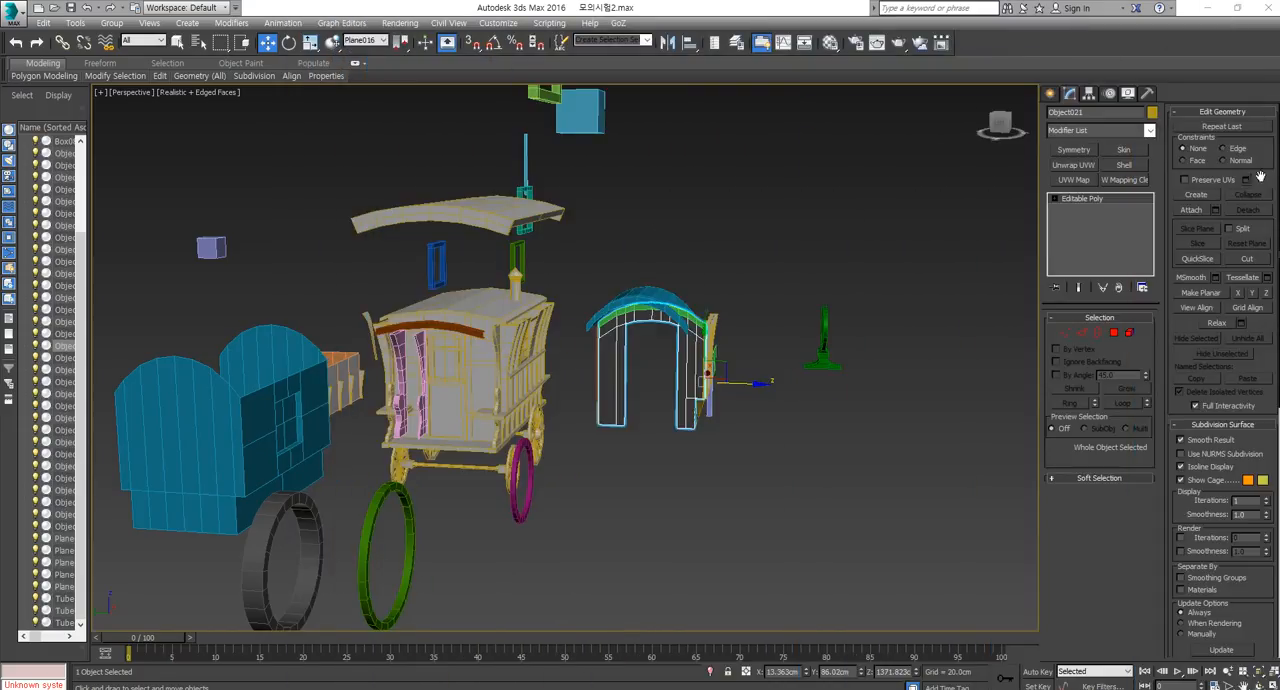
Create a plane about 555 cm wide and 429 cm long in the Front view, with 5 length segments and 1 width segment.
left_click(1051, 93)
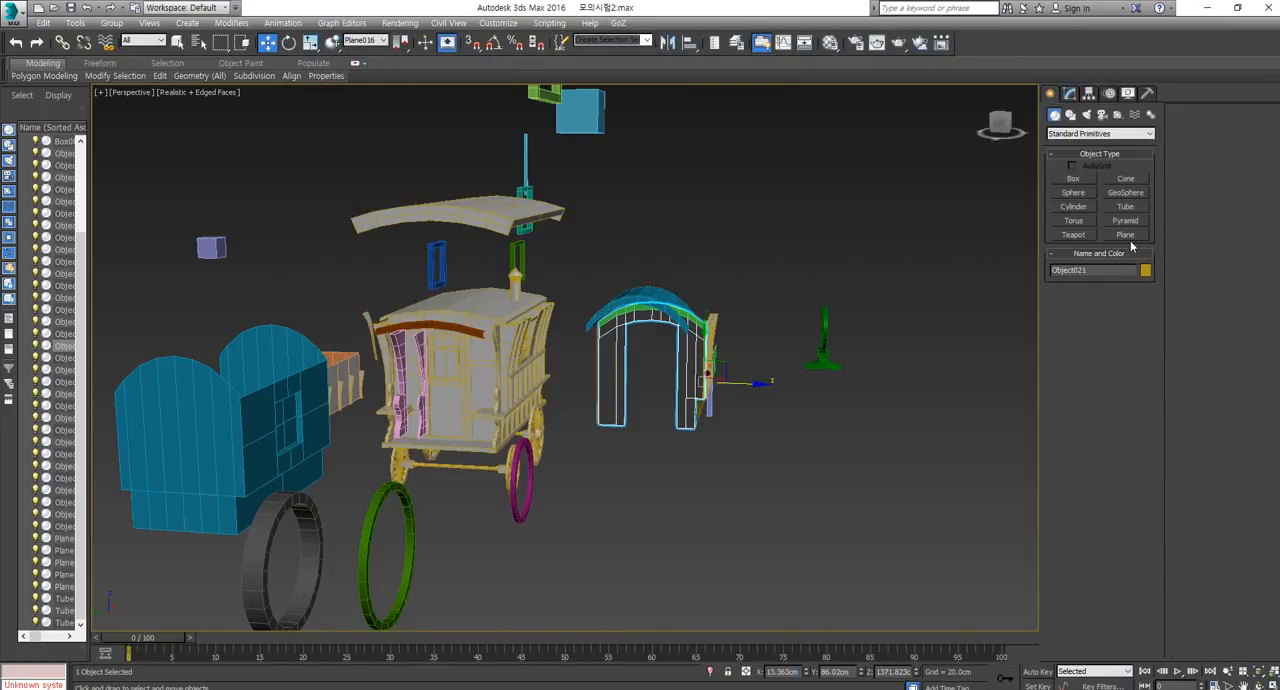
left_click(1126, 235)
key("f")
scroll(560, 390, "down", 4)
left_click_drag(740, 304, 858, 396)
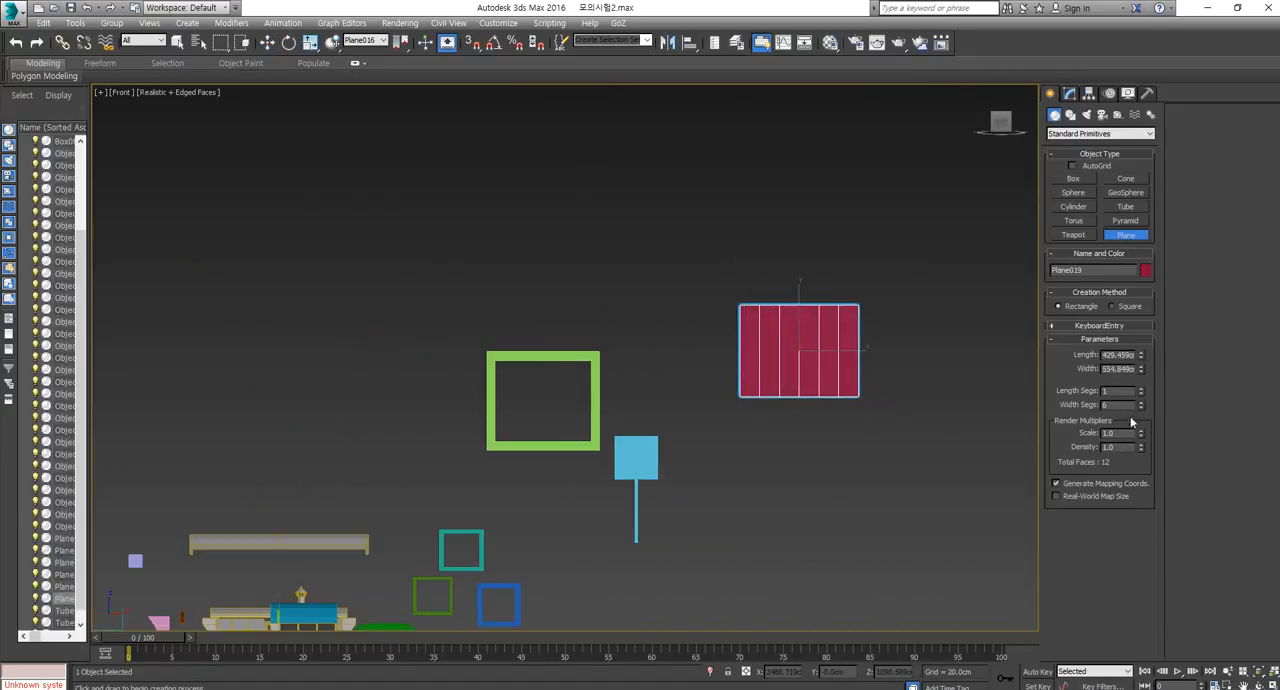
left_click_drag(1143, 409, 1145, 461)
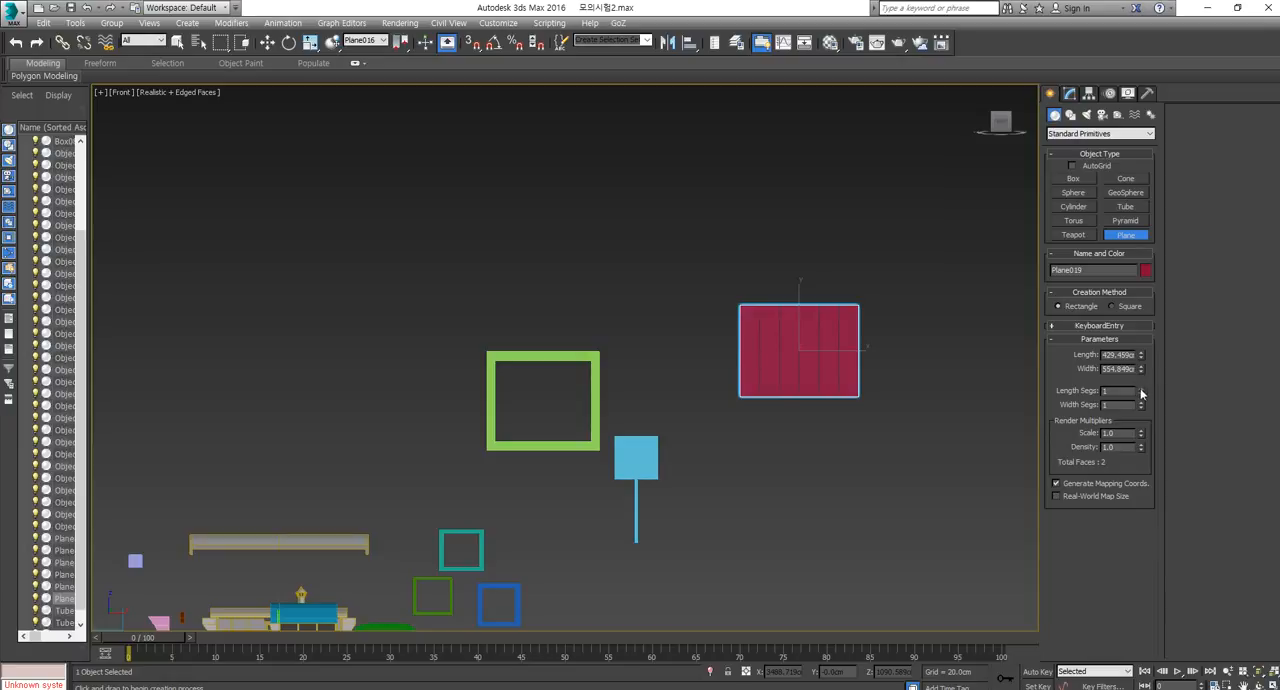
left_click_drag(1141, 393, 1143, 393)
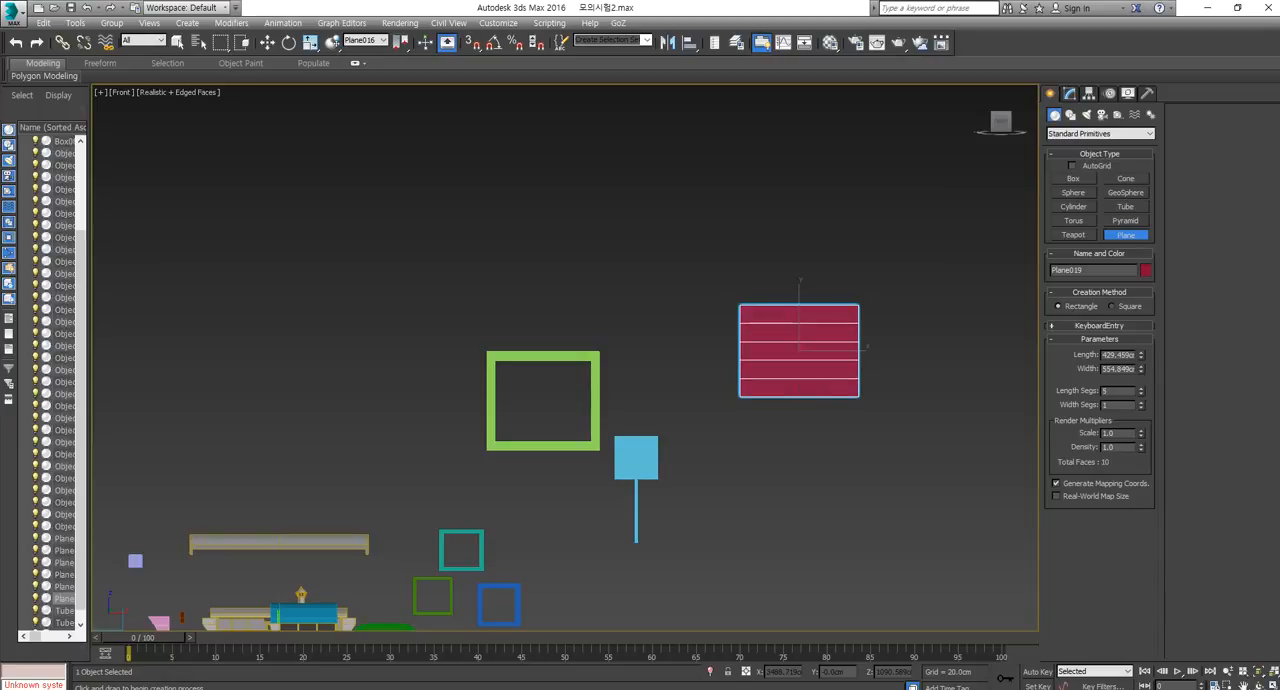
Convert the plane to Editable Poly and move its right-side vertices inward to form a quarter-arch outline.
middle_click_drag(844, 340, 791, 374)
scroll(791, 371, "up", 2)
key("w")
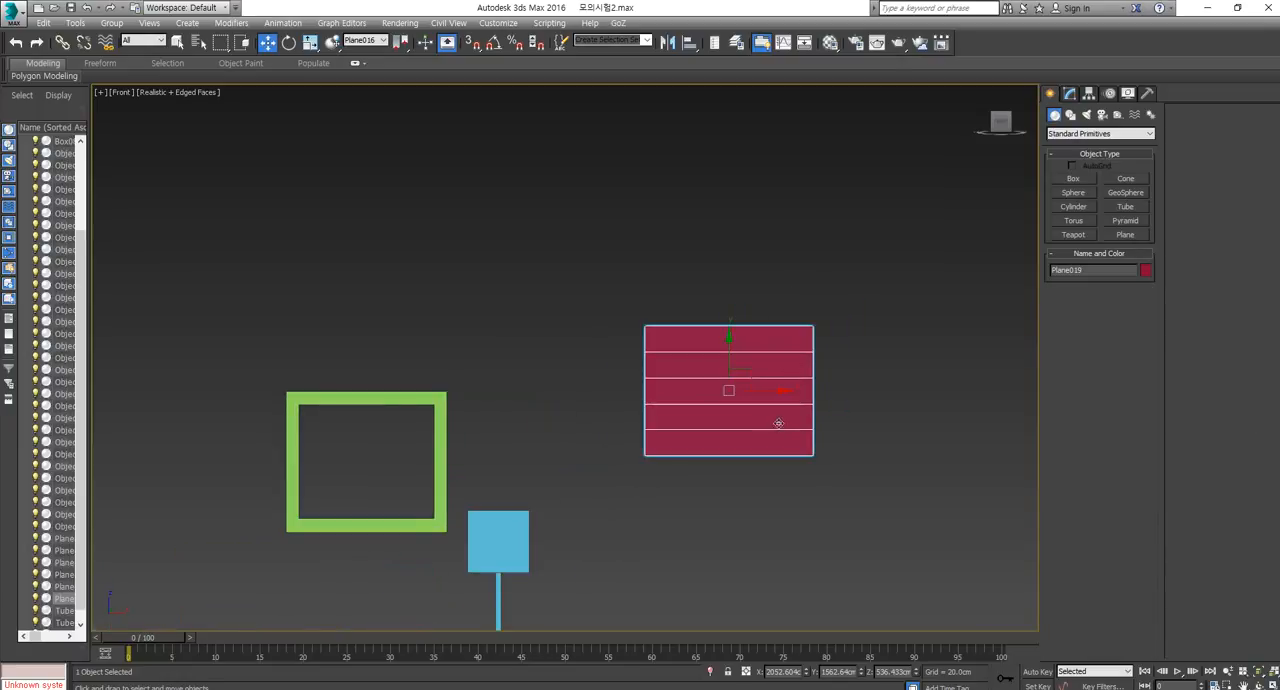
right_click(776, 421)
left_click(962, 565)
left_click(1065, 332)
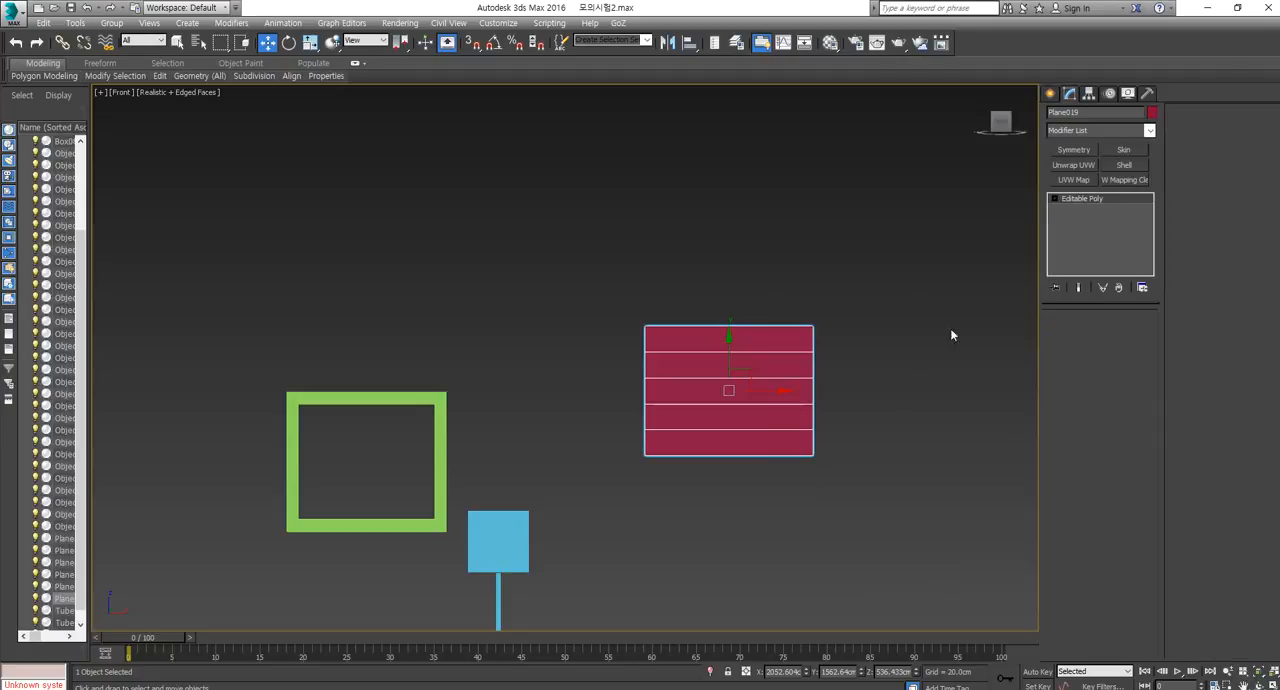
left_click_drag(860, 296, 735, 338)
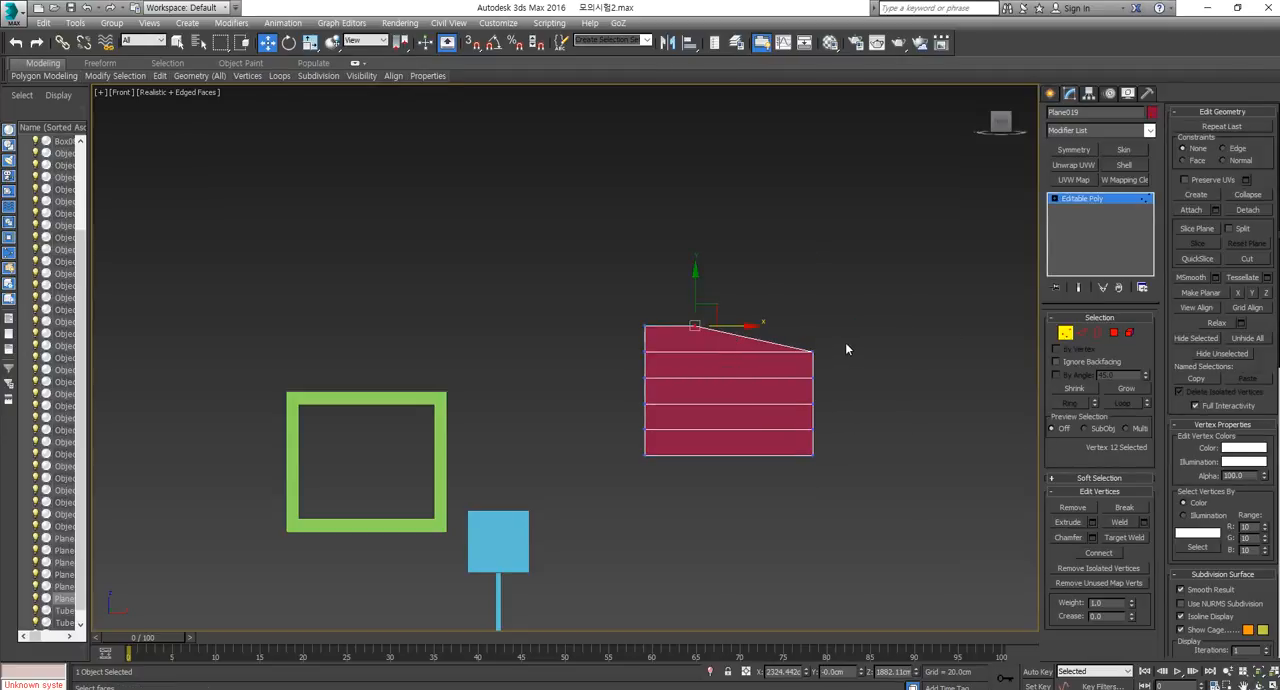
left_click_drag(796, 367, 835, 404)
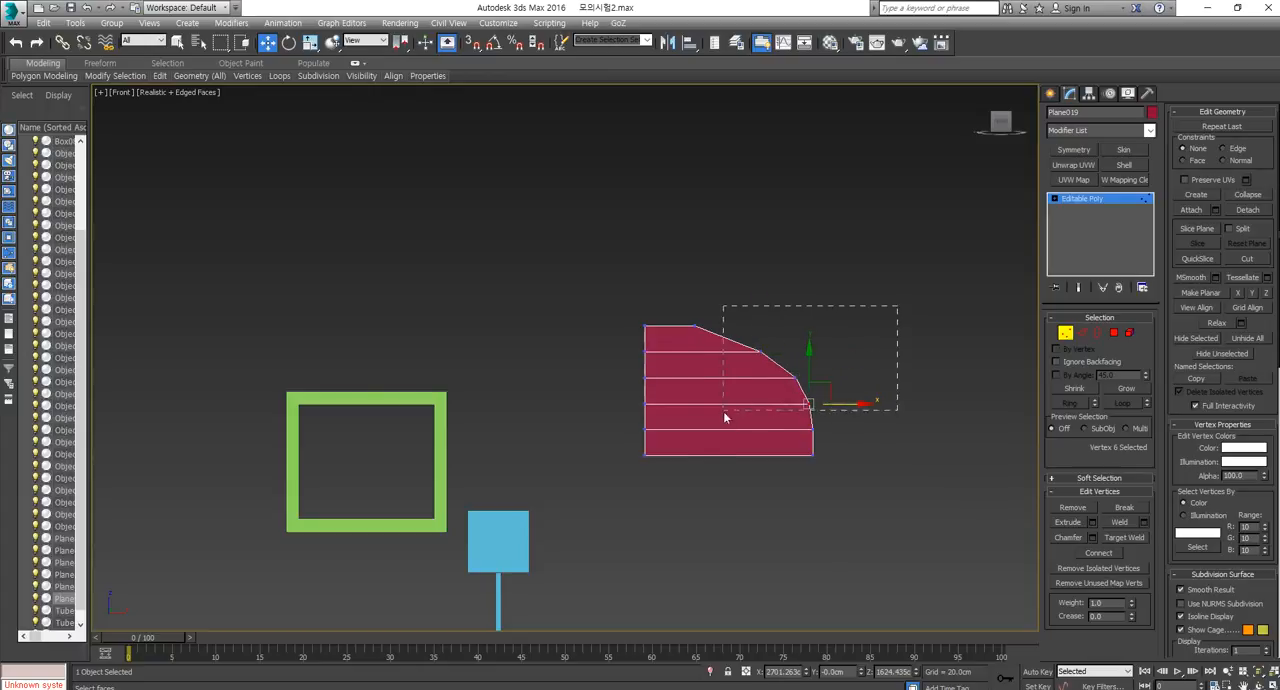
Scale the curved side's vertices along X to even out the arch outline.
left_click_drag(725, 417, 681, 487)
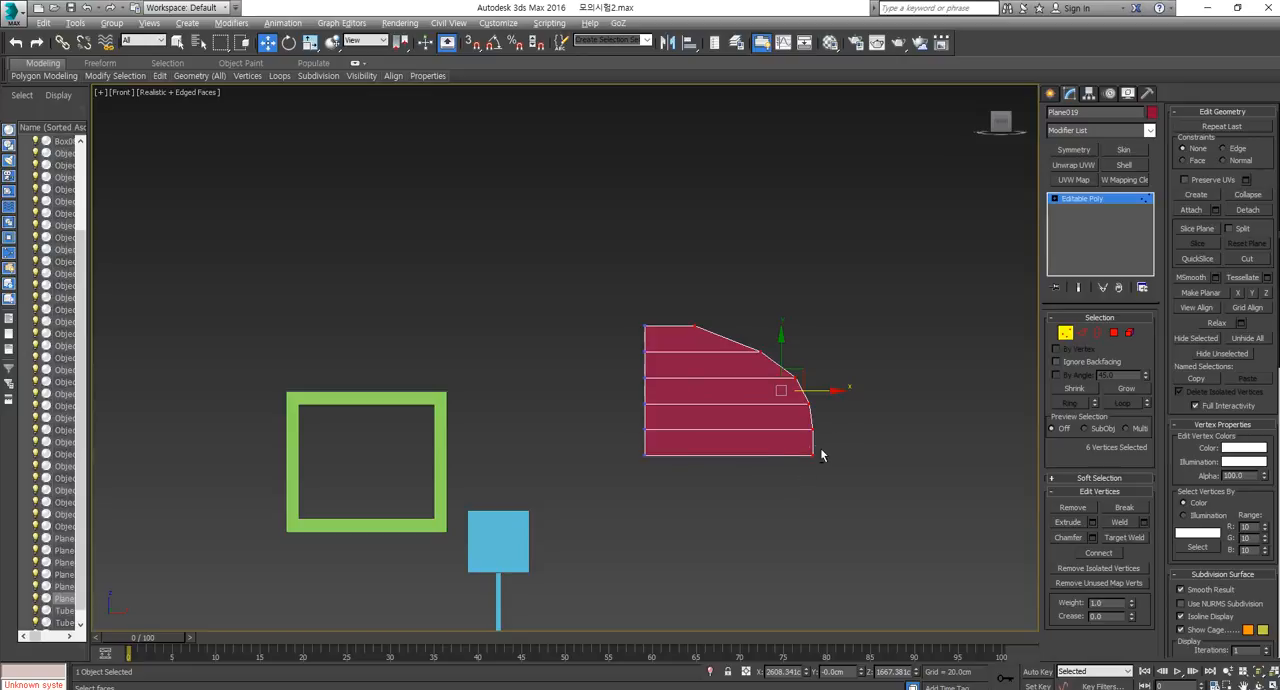
left_click(819, 455, "alt")
key("r")
mouse_move(836, 378)
left_mouse_down()
mouse_move(851, 377)
mouse_move(823, 380)
left_mouse_up()
key("w")
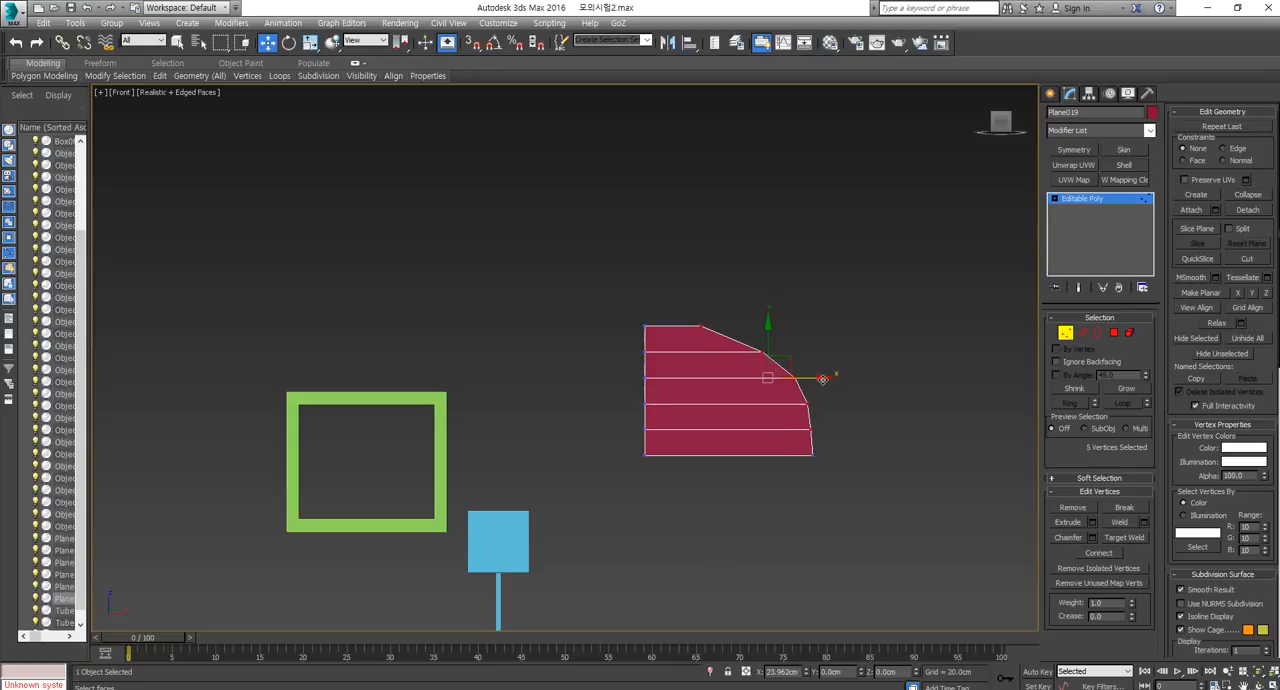
left_click_drag(872, 281, 700, 535)
key("r")
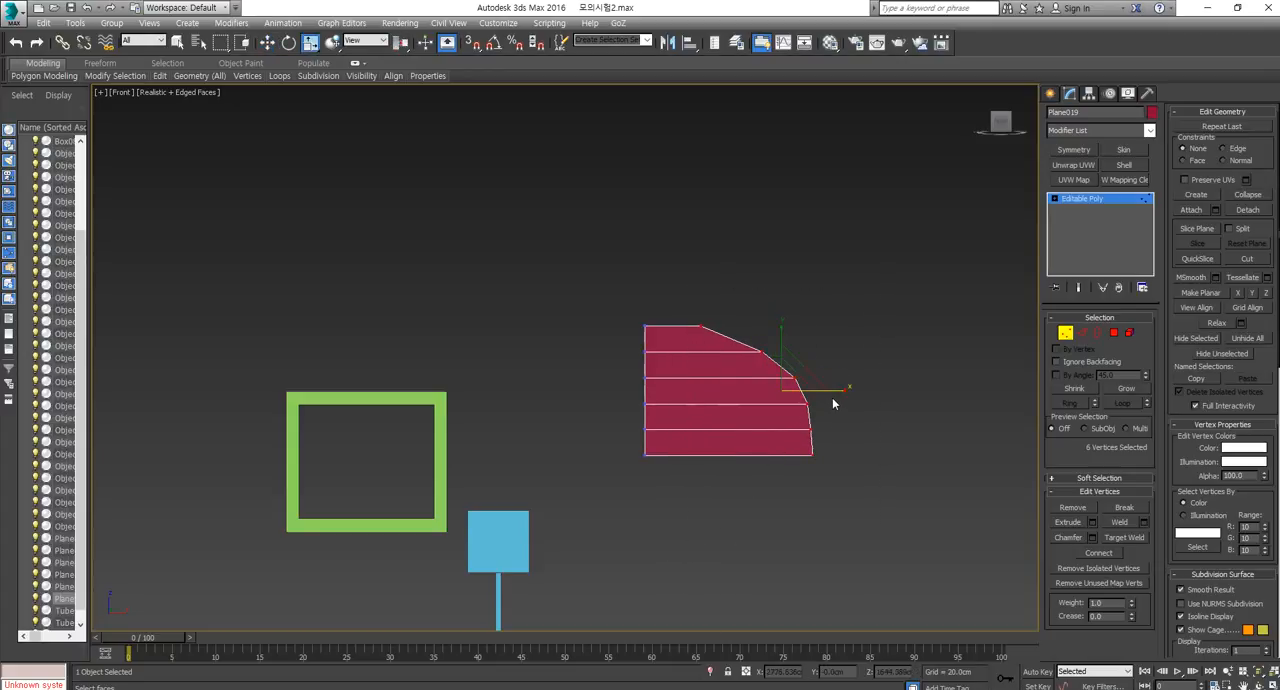
left_click_drag(838, 391, 833, 401)
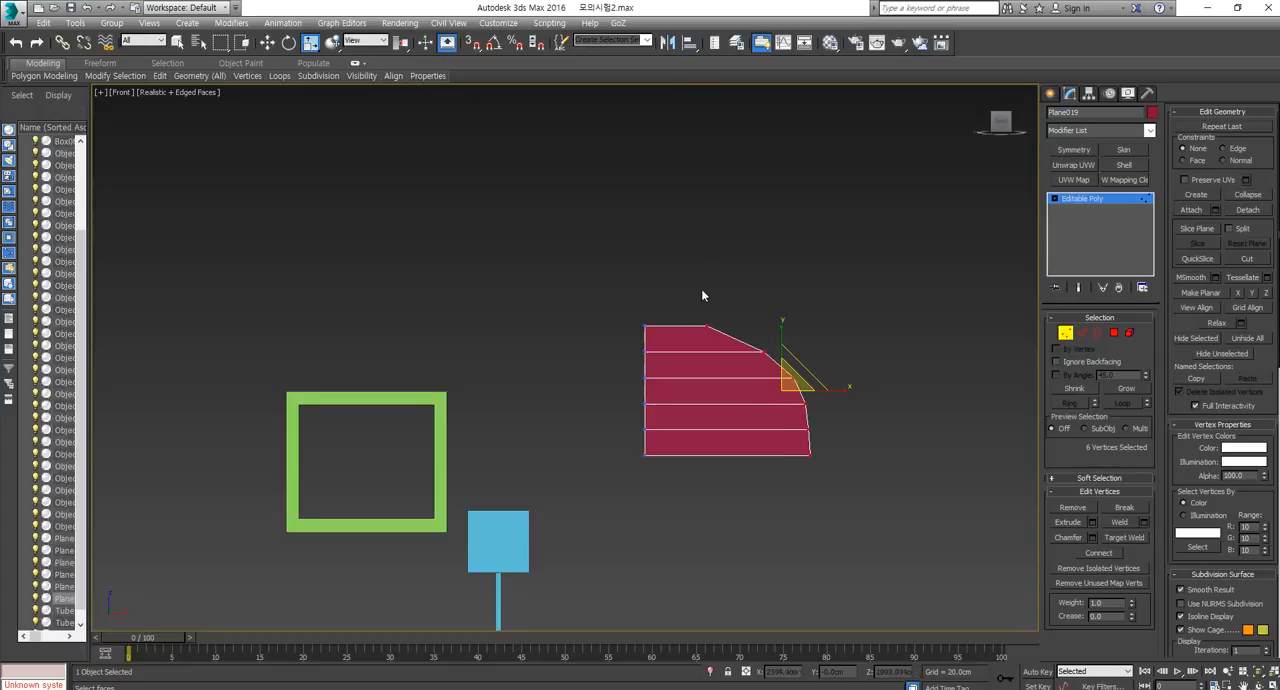
Target Weld the curve's topmost vertex to the panel's upper-left corner vertex, and move the remaining curved-side vertices inward along X.
left_click_drag(708, 297, 684, 343)
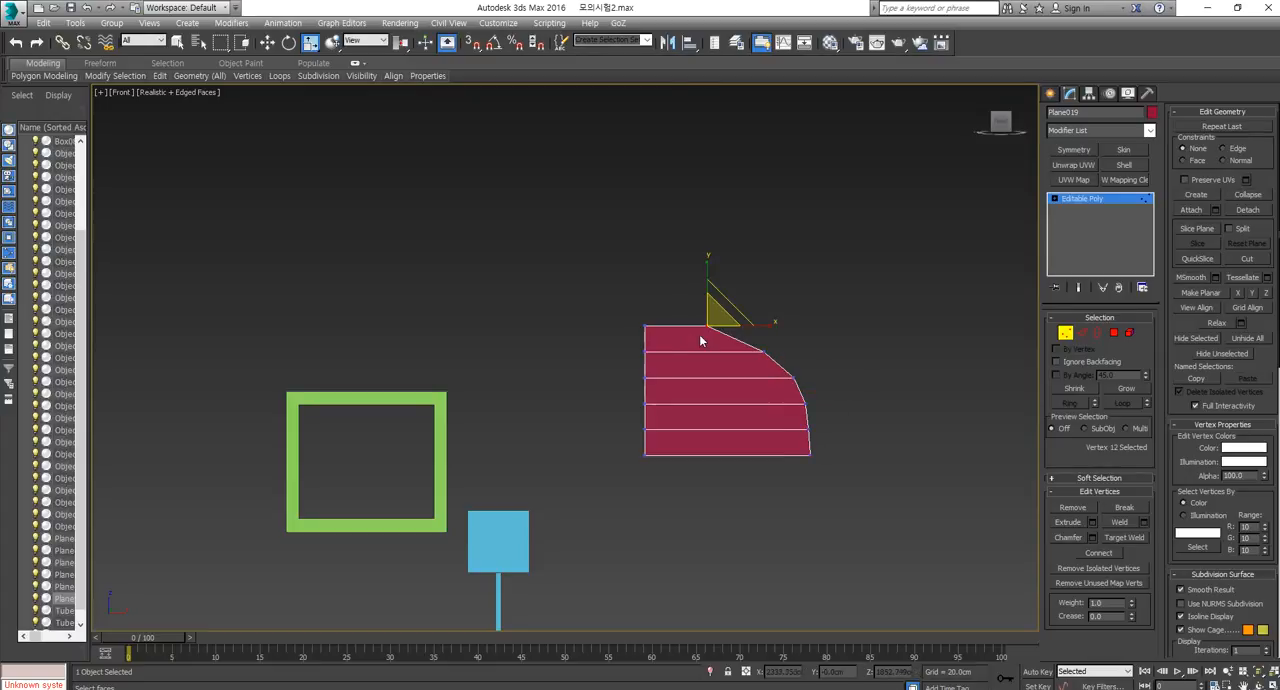
key("ctrl+shift+w")
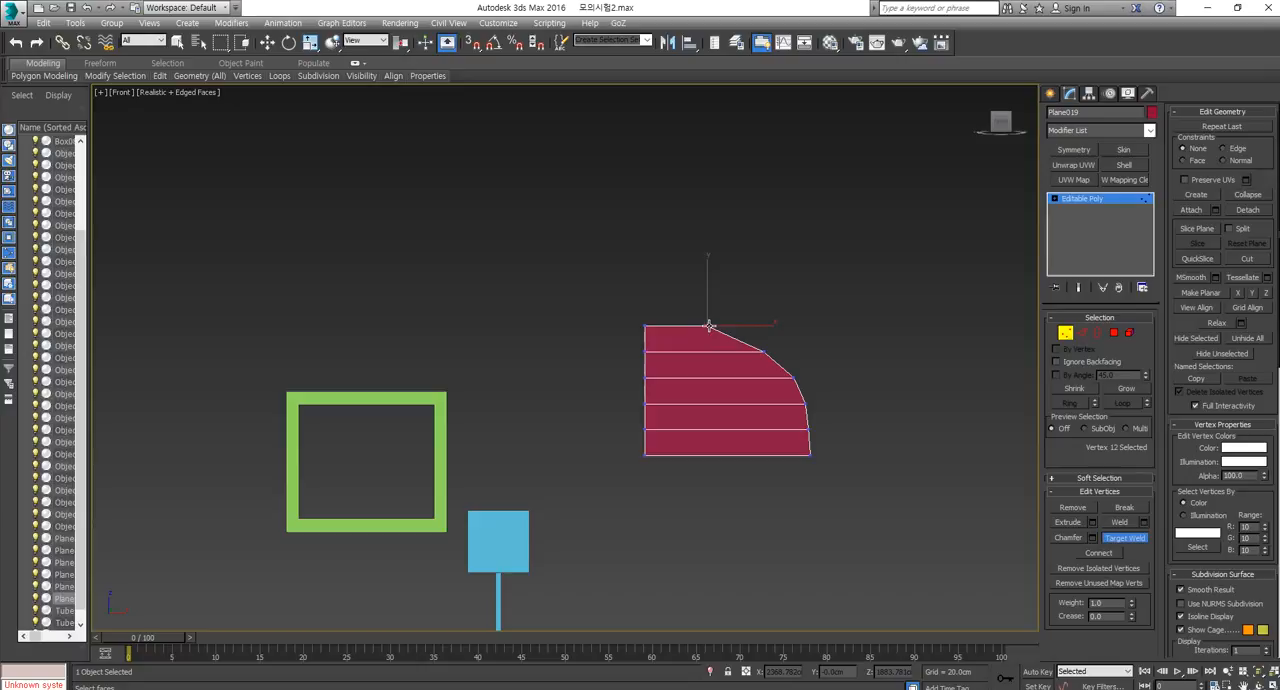
left_click(646, 325)
right_click(780, 357)
left_click_drag(840, 335, 722, 511)
key("w")
left_click_drag(834, 404, 817, 404)
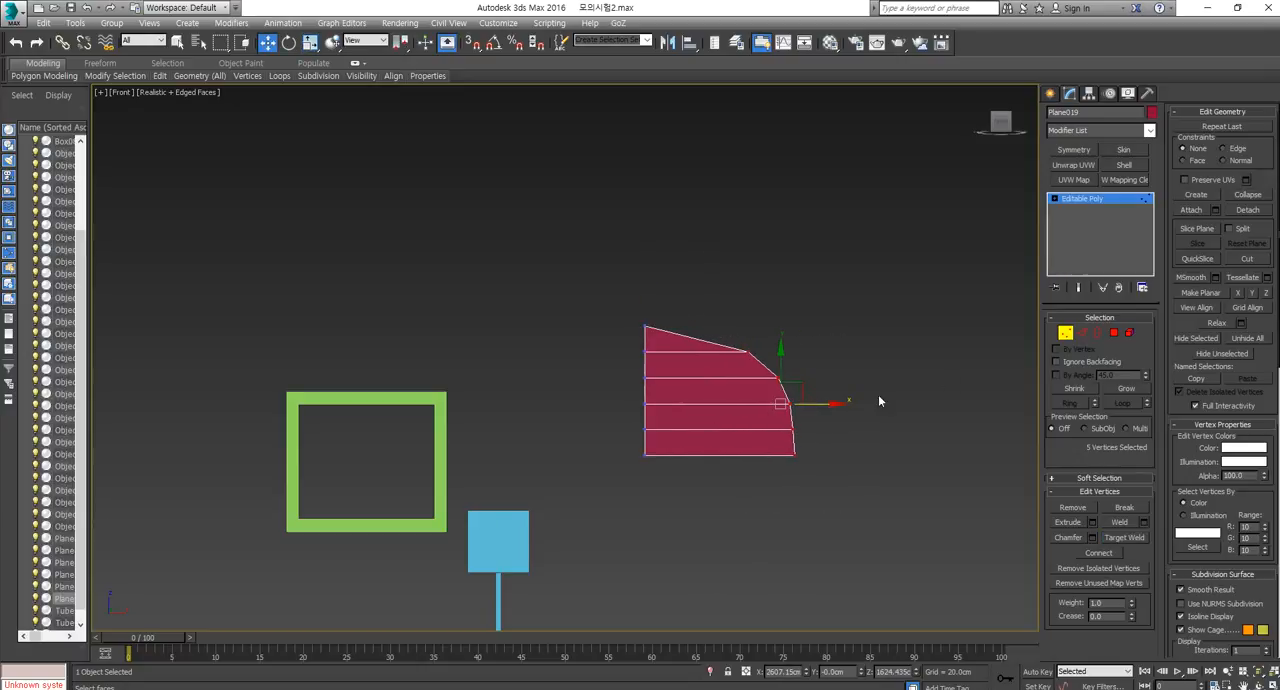
Connect the sloping top edge to add a vertex, and adjust it to round the upper curve.
left_click(1084, 334)
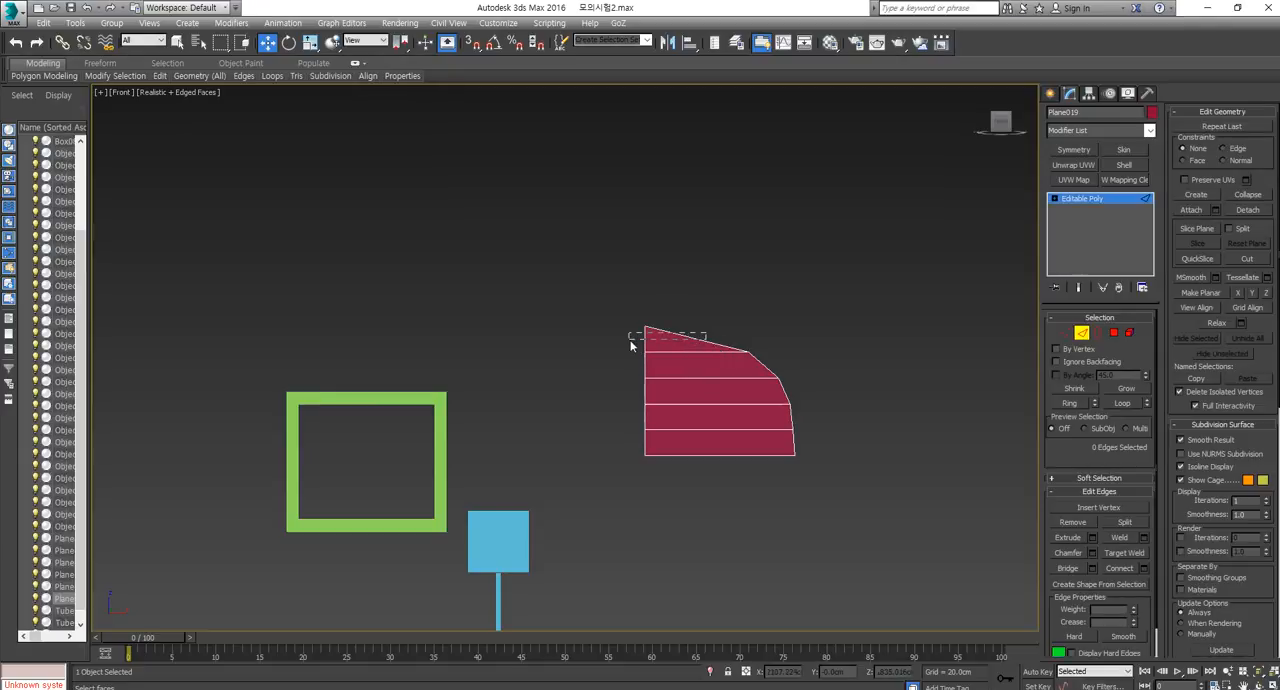
left_click_drag(630, 345, 631, 345)
left_click(1119, 569)
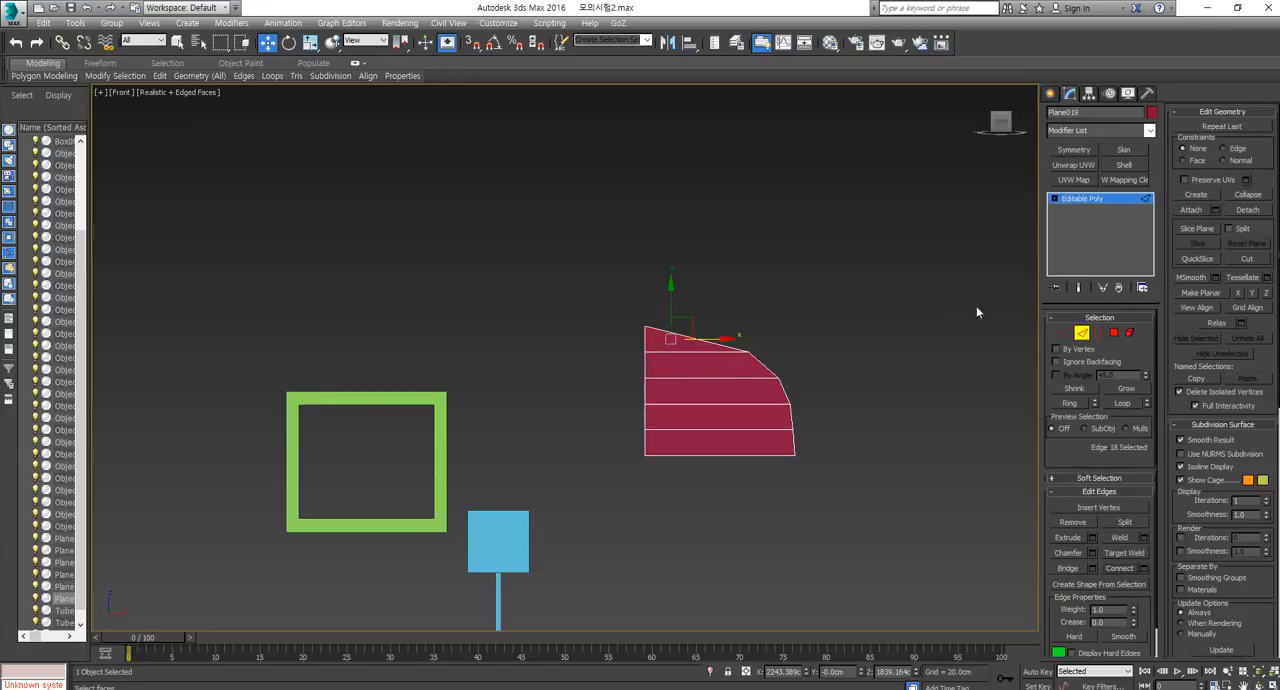
left_click(1066, 335)
left_click_drag(688, 349, 705, 368)
Scale the half-panel's vertices down vertically to flatten the arch, and return to whole-object selection.
key("r")
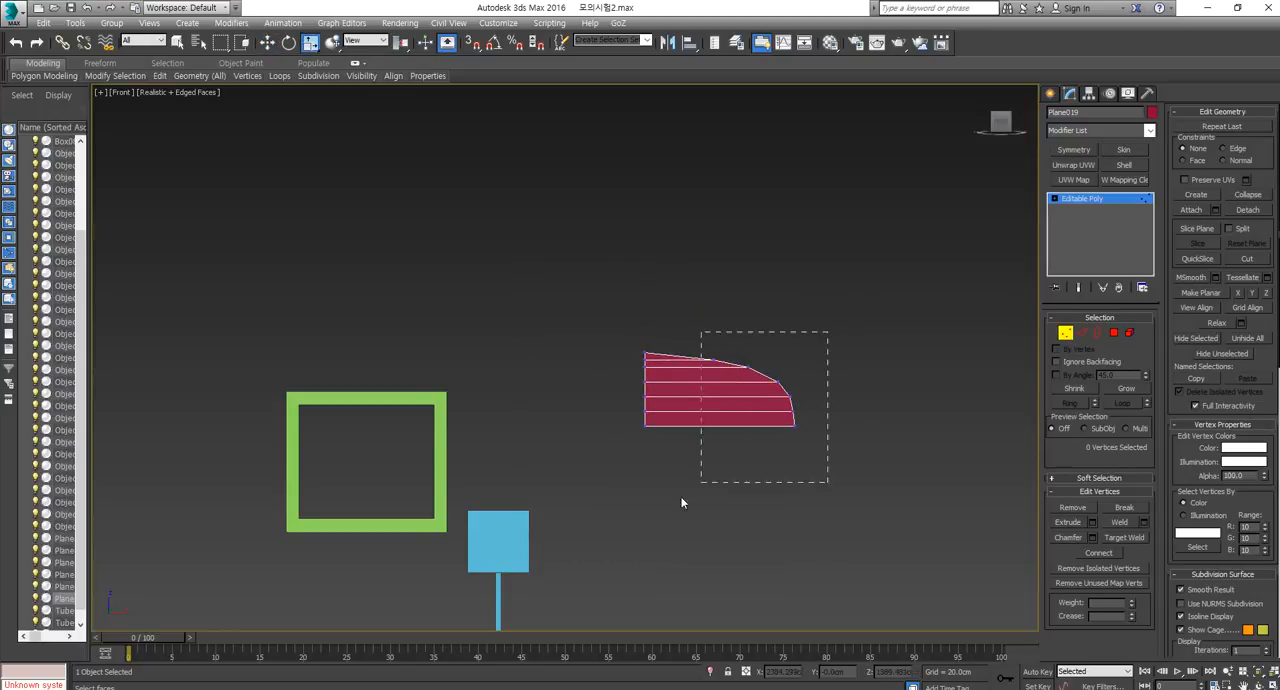
left_click_drag(682, 503, 690, 495)
left_click(1062, 335)
scroll(678, 507, "down", 3)
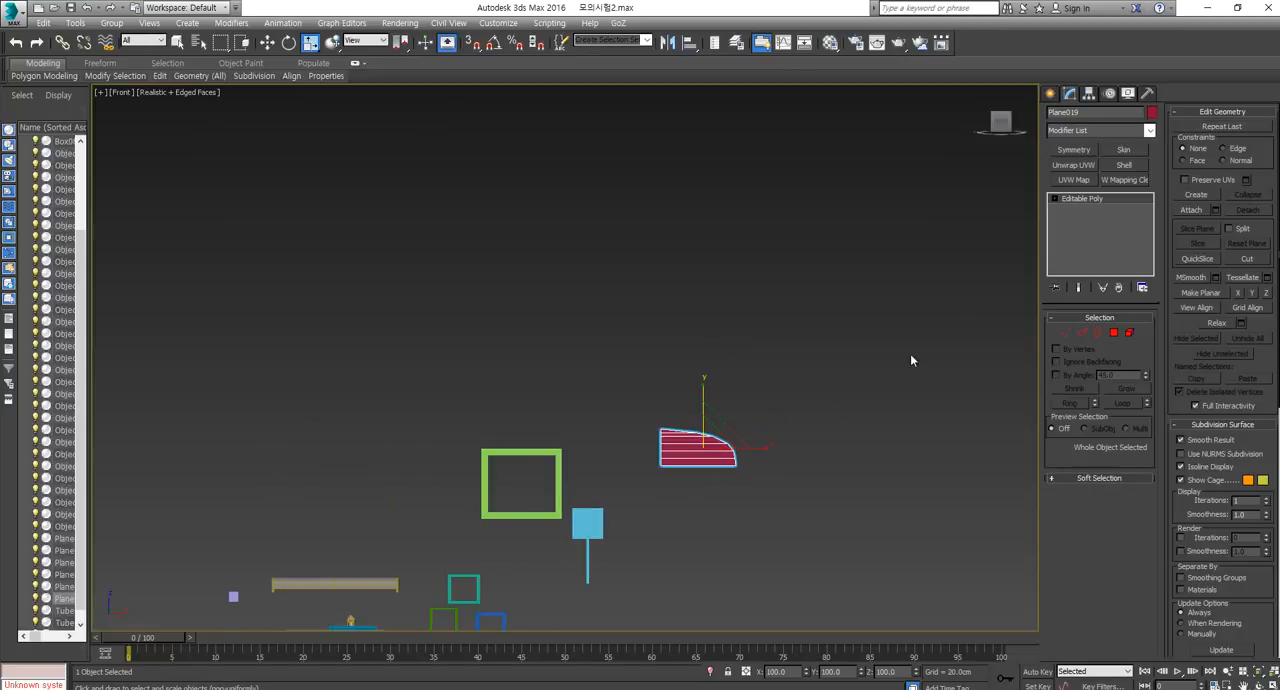
key("w")
left_click(829, 362)
left_click(680, 458)
scroll(685, 461, "up", 5)
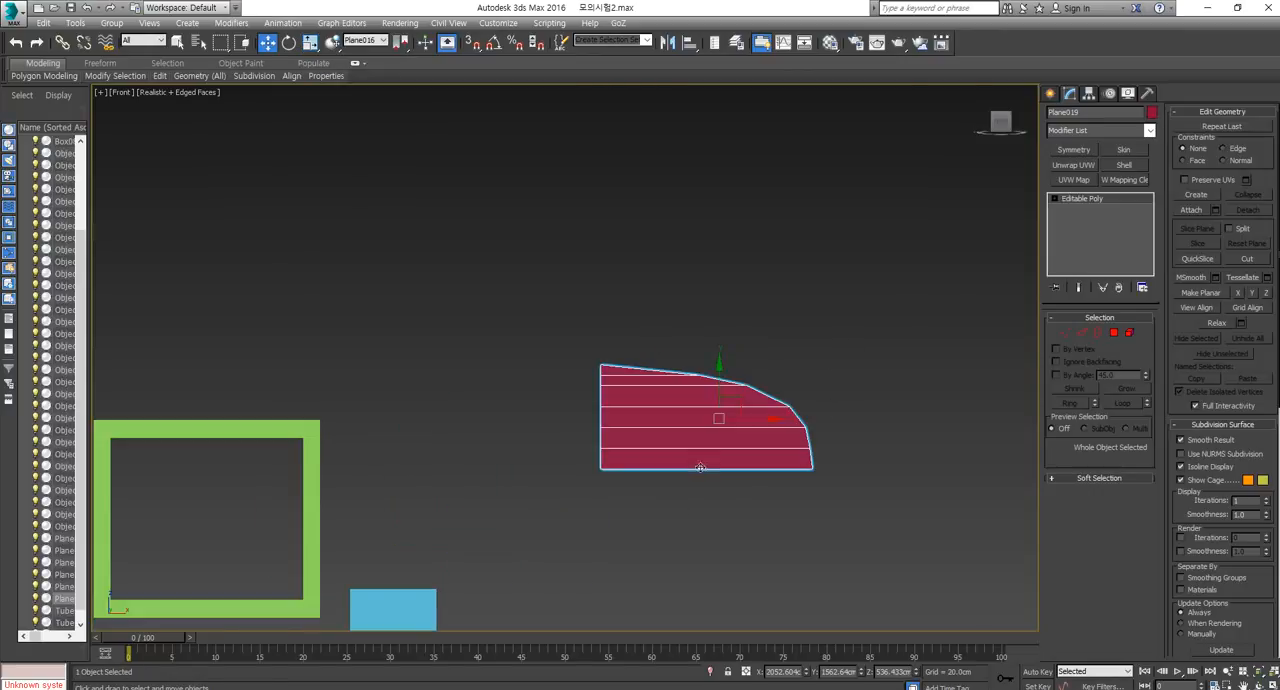
Apply Symmetry along X with the mirror moved to the half-panel's straight side, and convert the full arch to Editable Poly.
left_click(1085, 154)
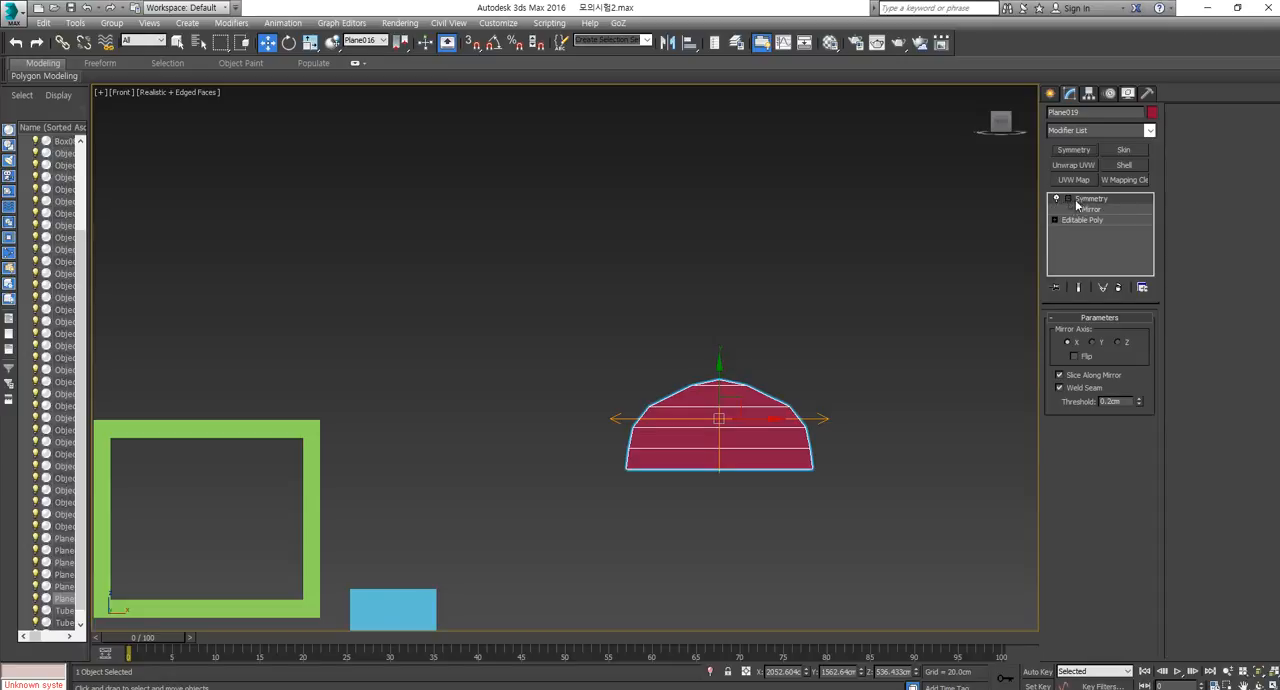
left_click(1090, 209)
left_click_drag(765, 420, 647, 418)
right_click(623, 431)
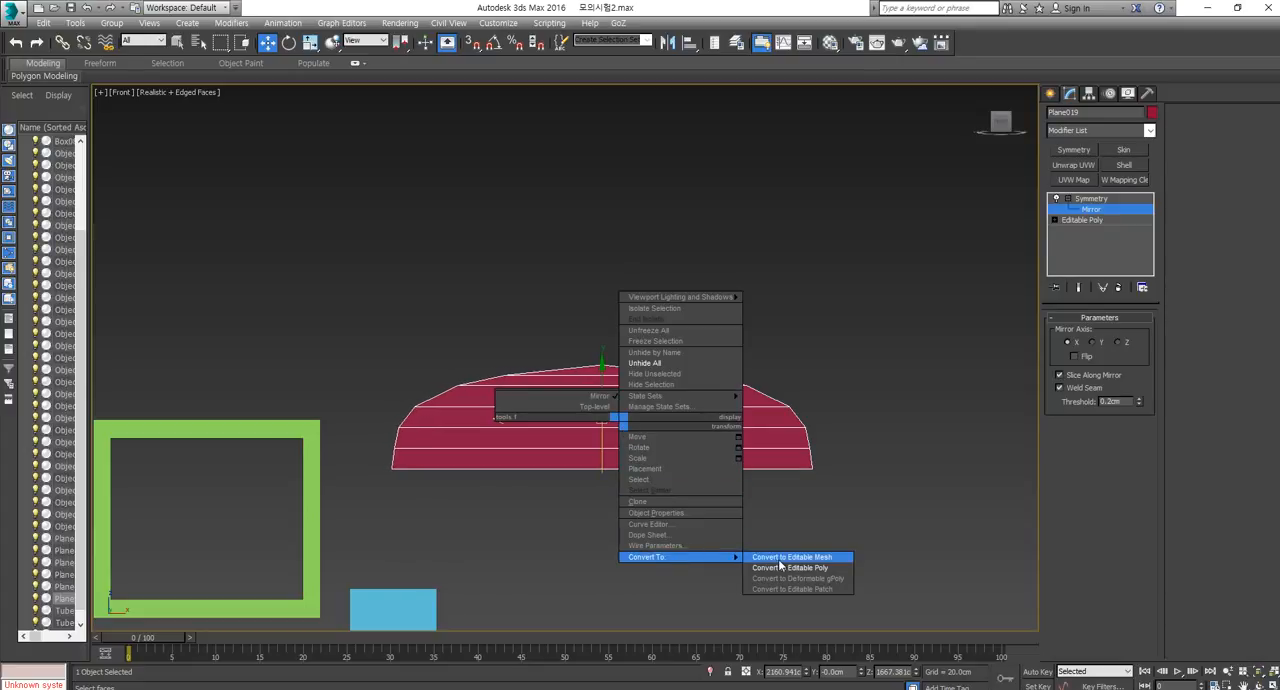
left_click(782, 573)
Center the arched panel's pivot to the object.
left_click(1089, 93)
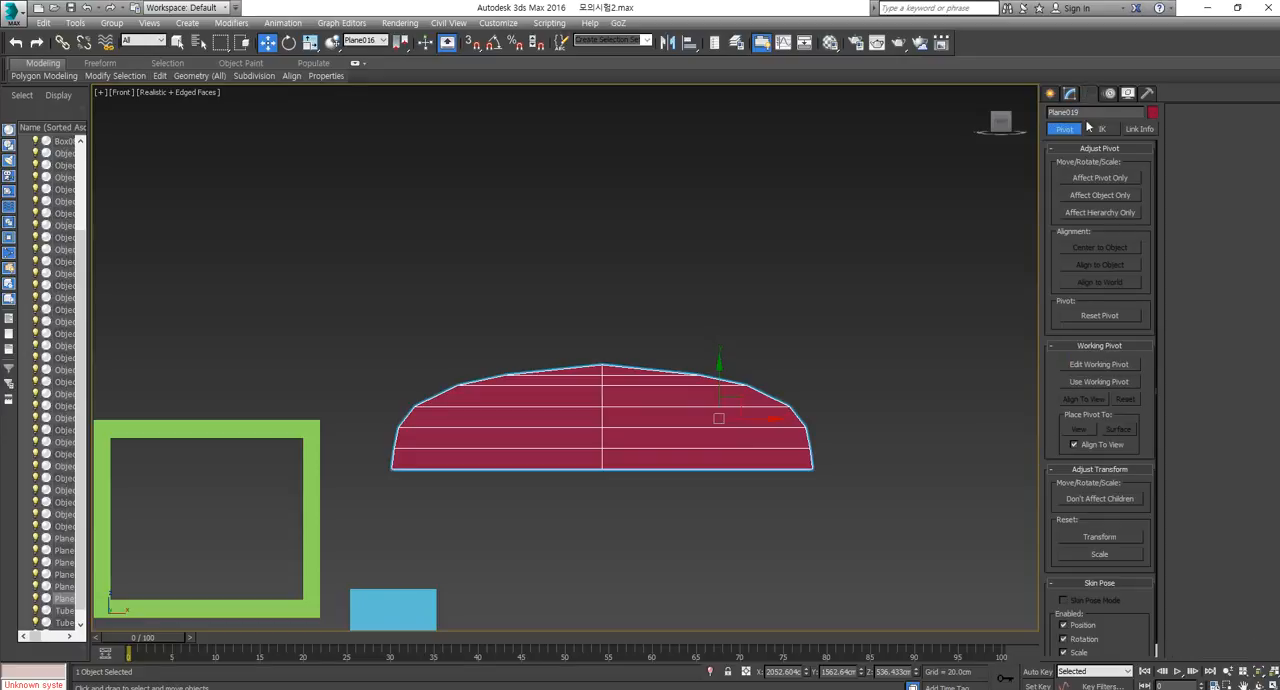
left_click(1096, 180)
left_click(1090, 247)
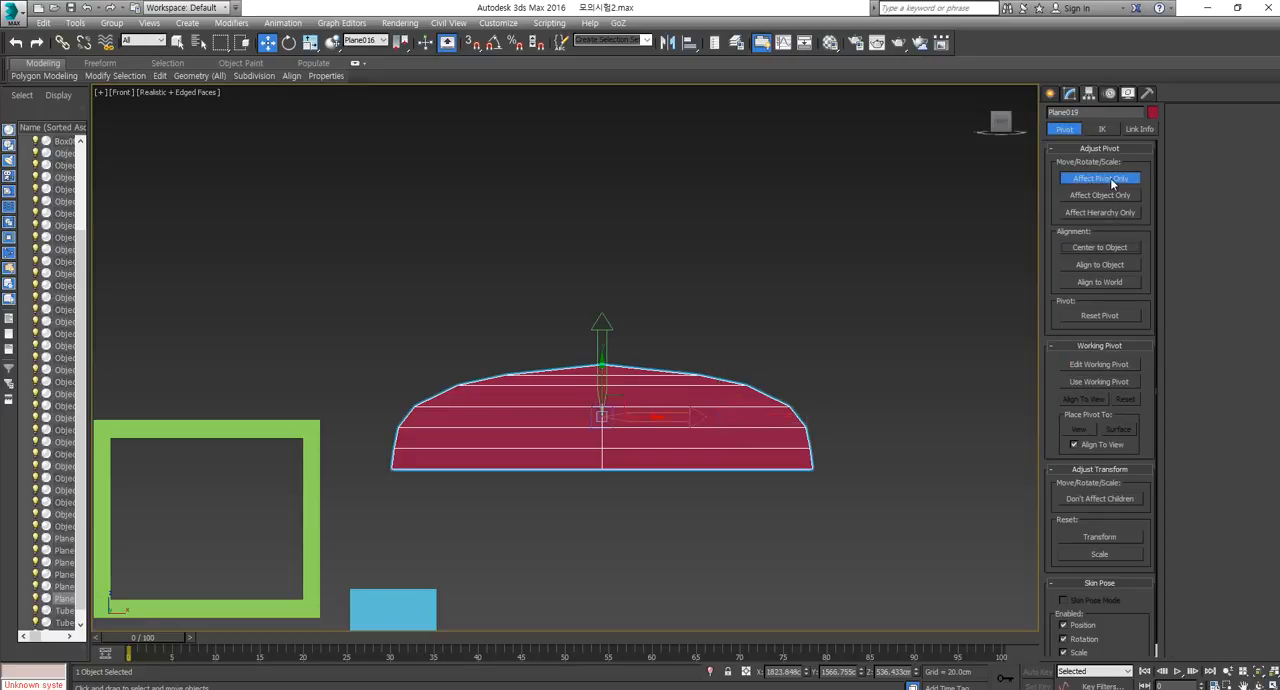
left_click(1100, 178)
left_click(769, 353)
left_click(703, 424)
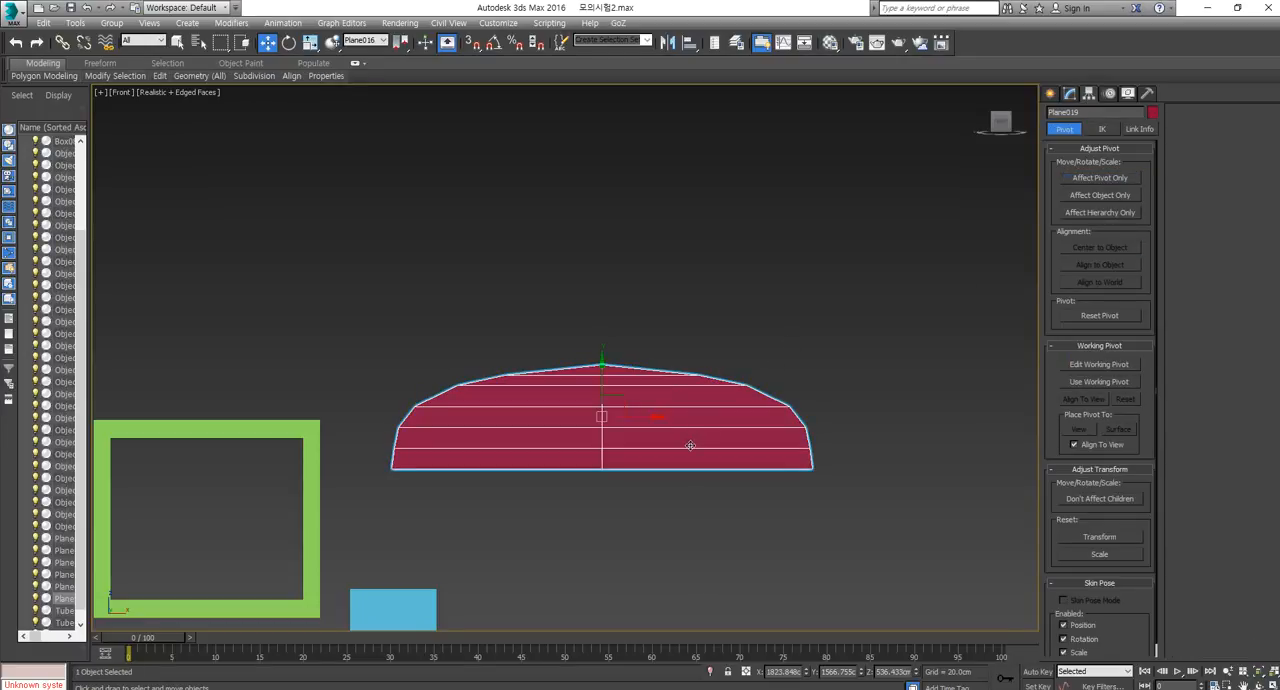
Select only the curved outer edges of the arched panel, leaving out its straight bottom edge.
scroll(673, 449, "down", 5)
key("p")
scroll(706, 444, "down", 2)
middle_click_drag(706, 444, 638, 481, "alt")
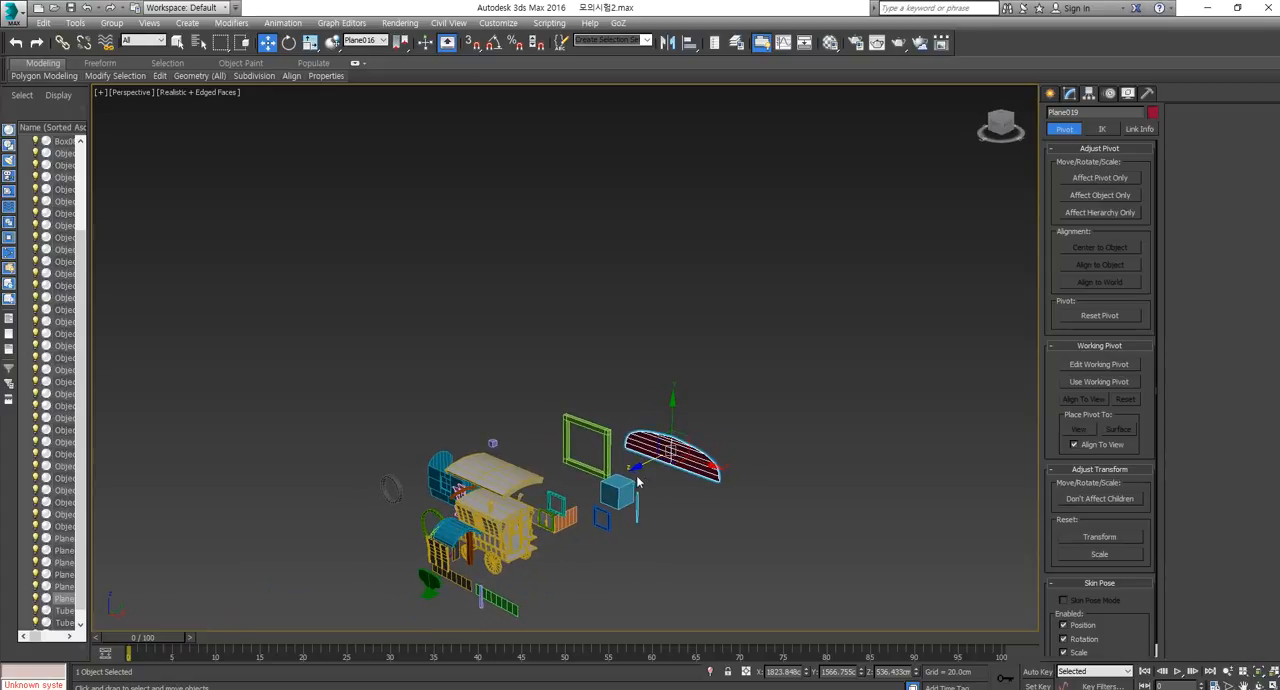
left_click(1069, 93)
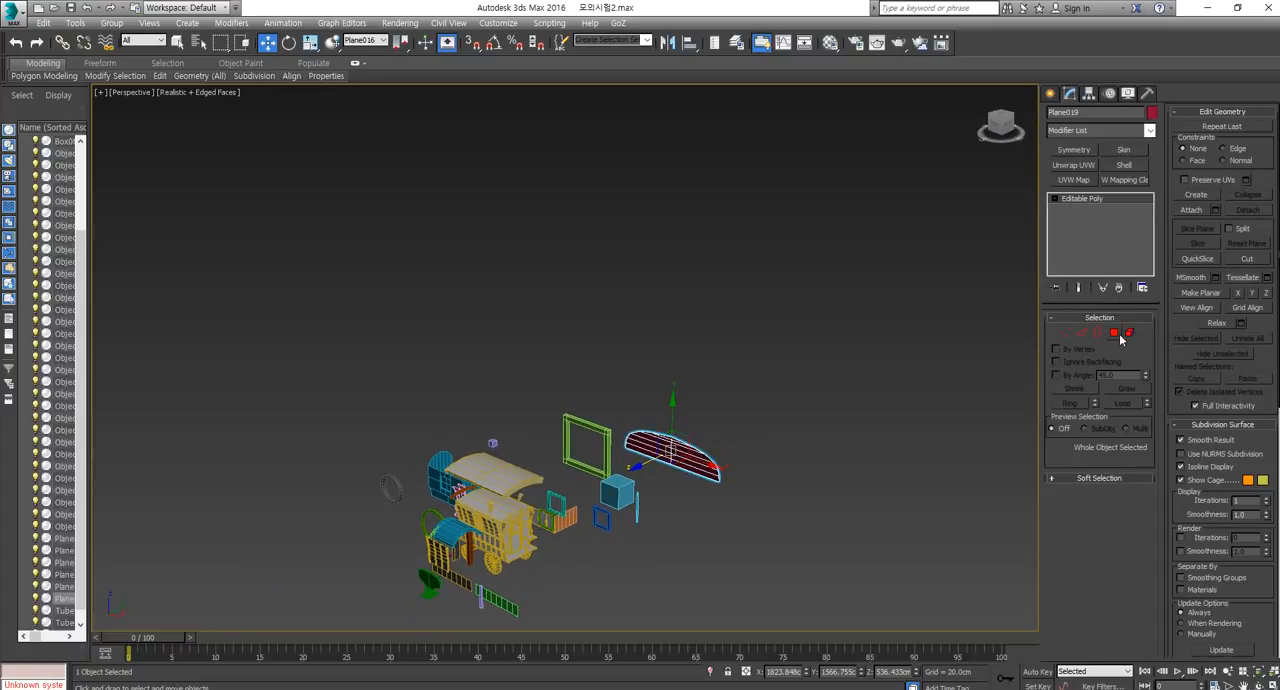
left_click(1115, 334)
scroll(706, 453, "up", 3)
left_click(1083, 333)
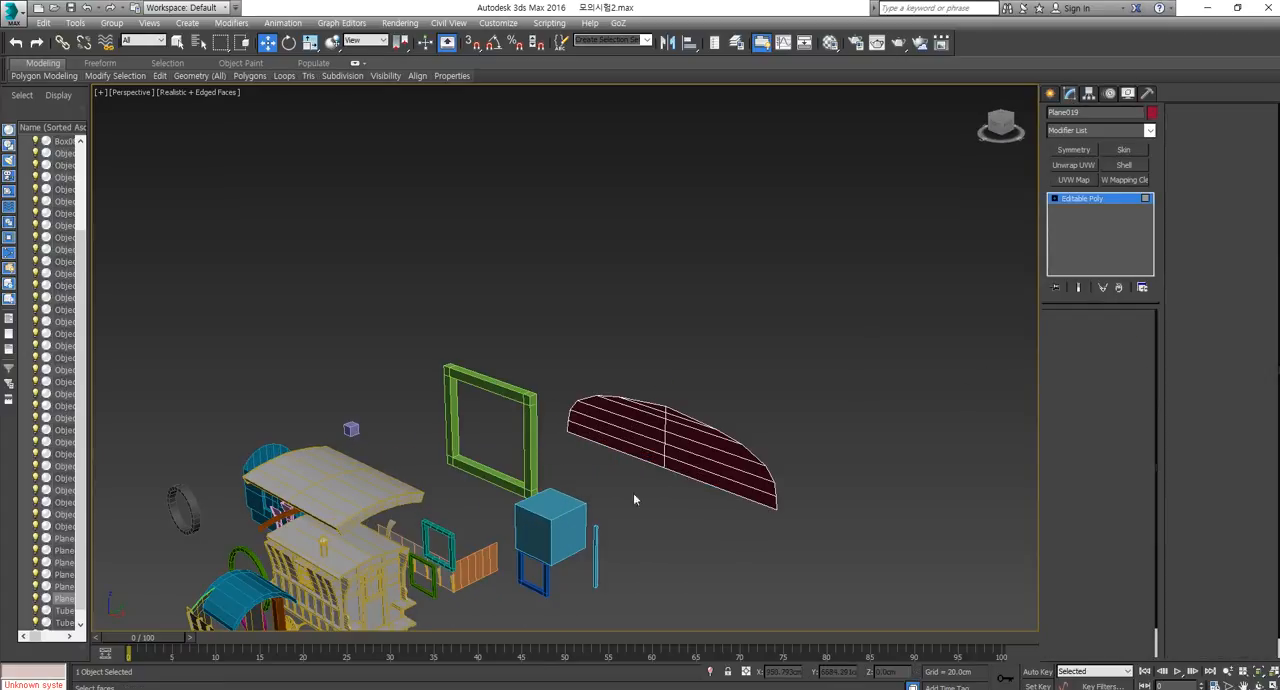
middle_click_drag(634, 498, 797, 457, "alt")
left_click(799, 472)
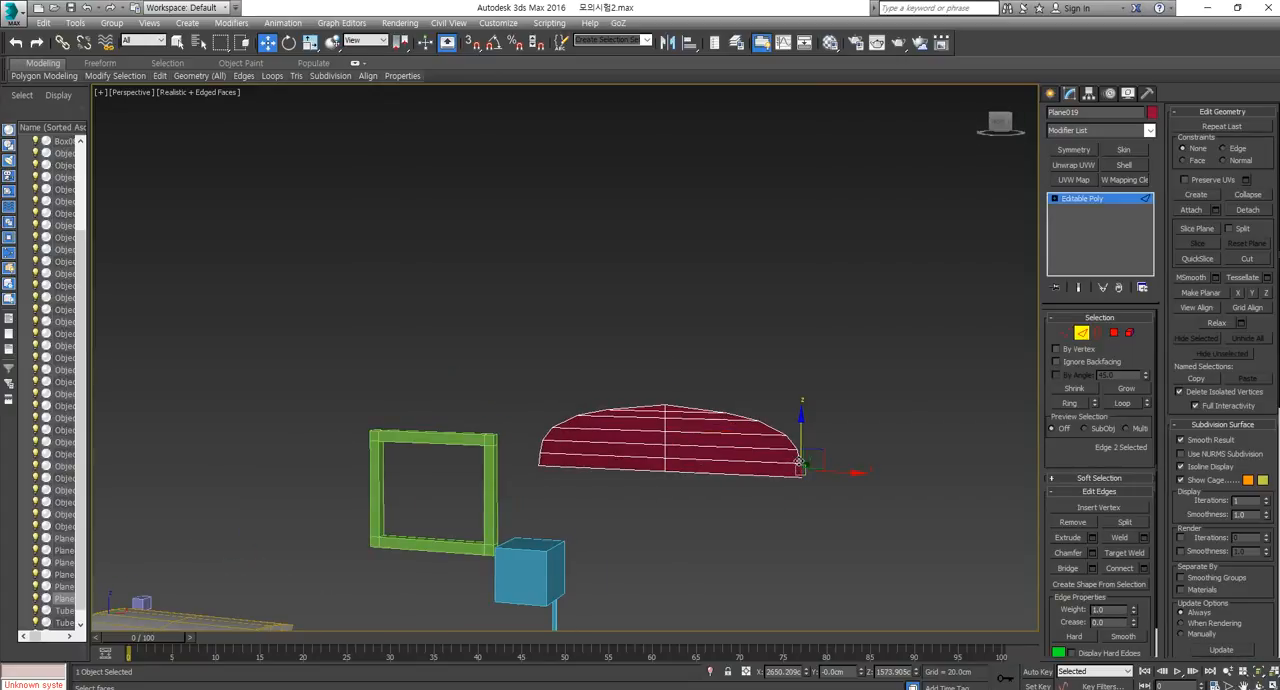
left_click(1098, 333)
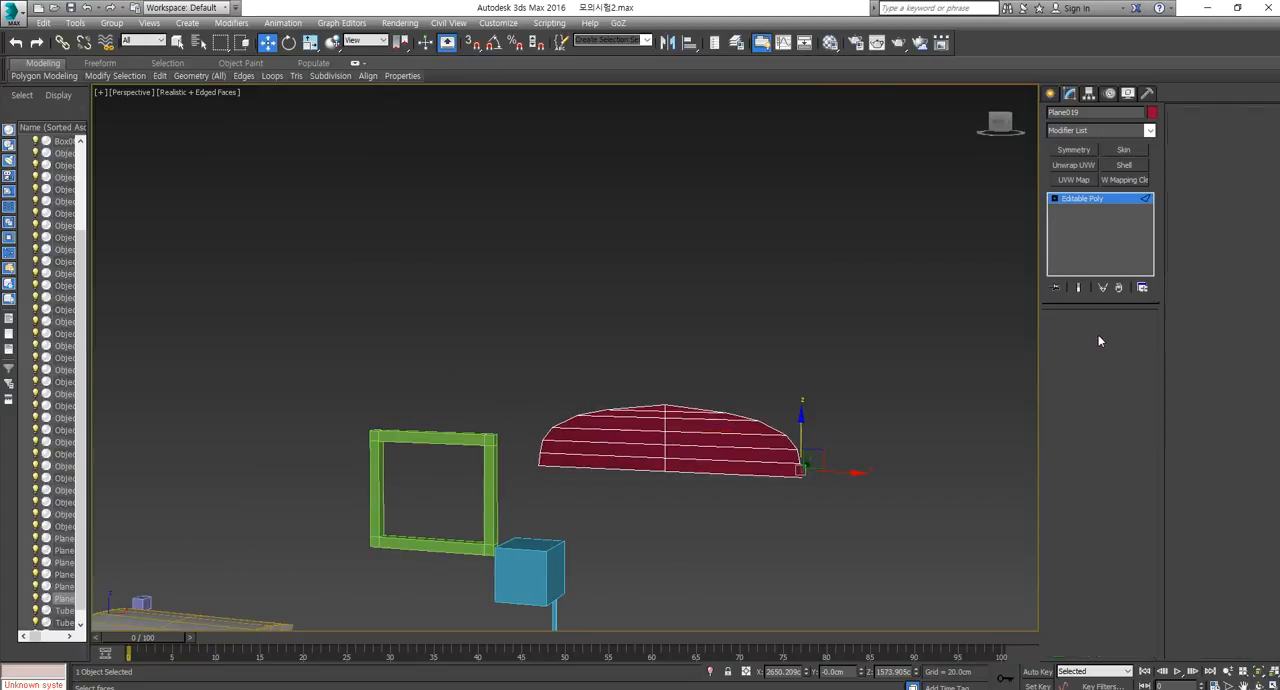
left_click(780, 431)
left_click(1083, 334)
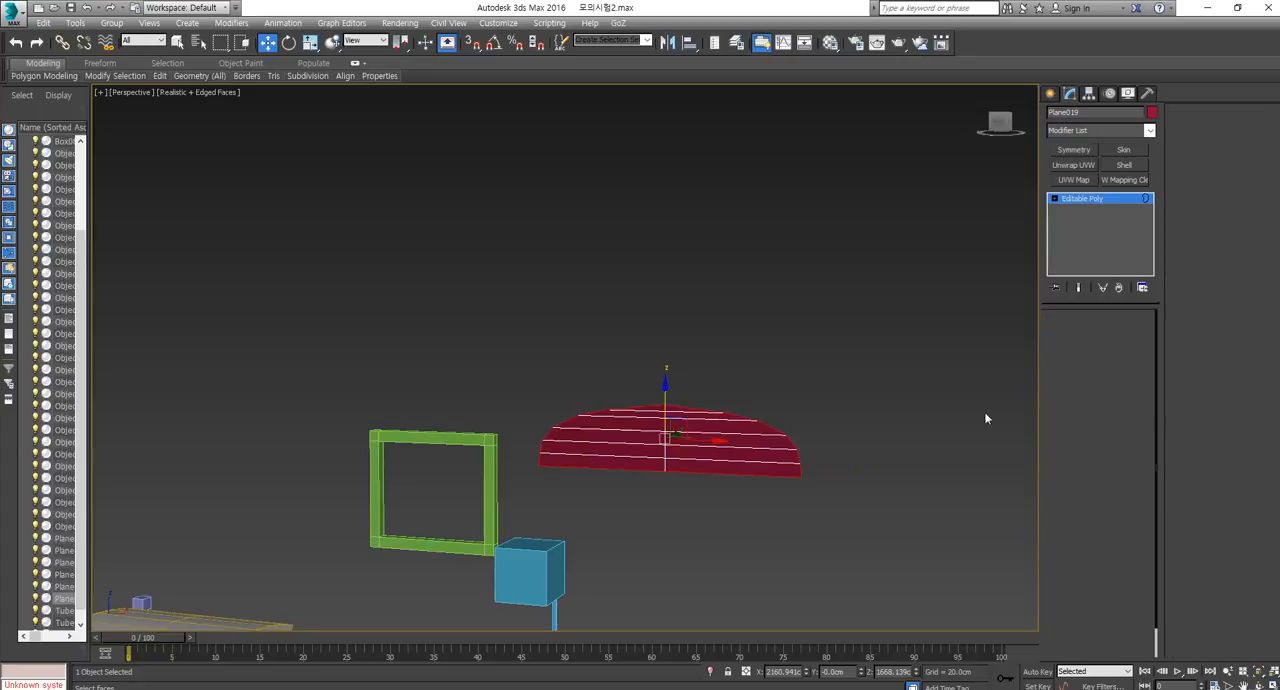
left_click_drag(632, 466, 634, 467, "alt")
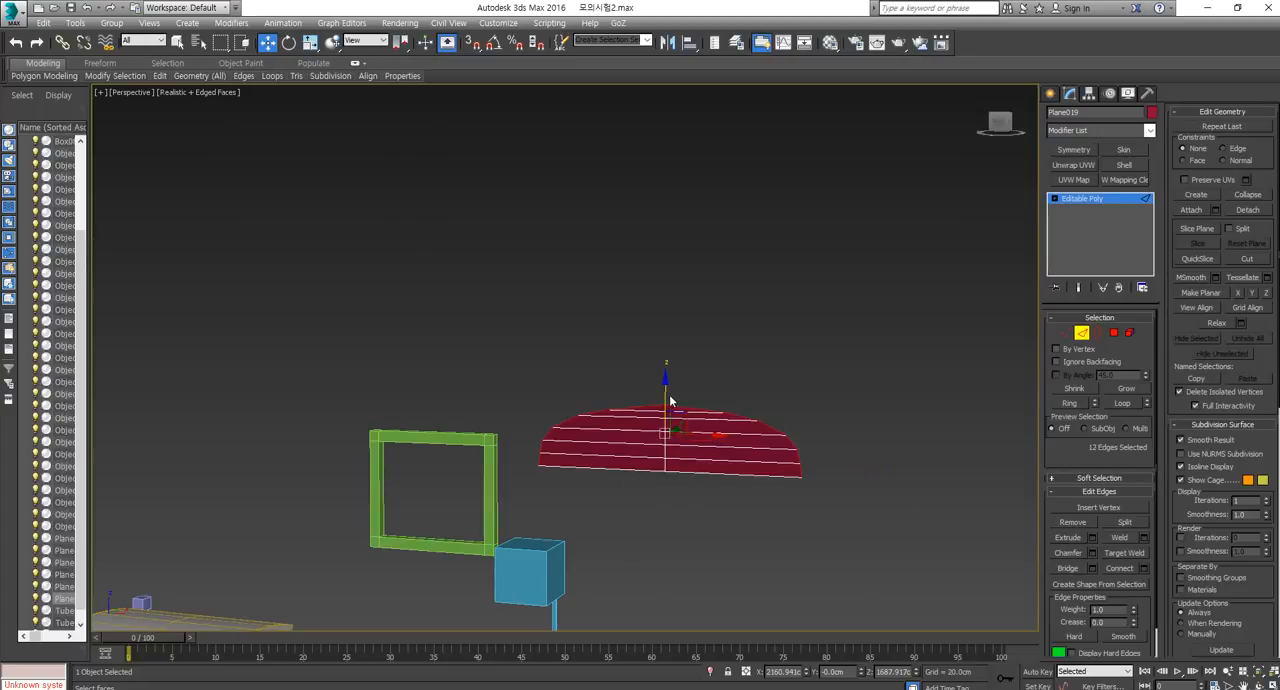
Try to extend the arch's curved edges by raising copies of them and by scaling them outward to 104%.
middle_click_drag(670, 401, 686, 428, "alt")
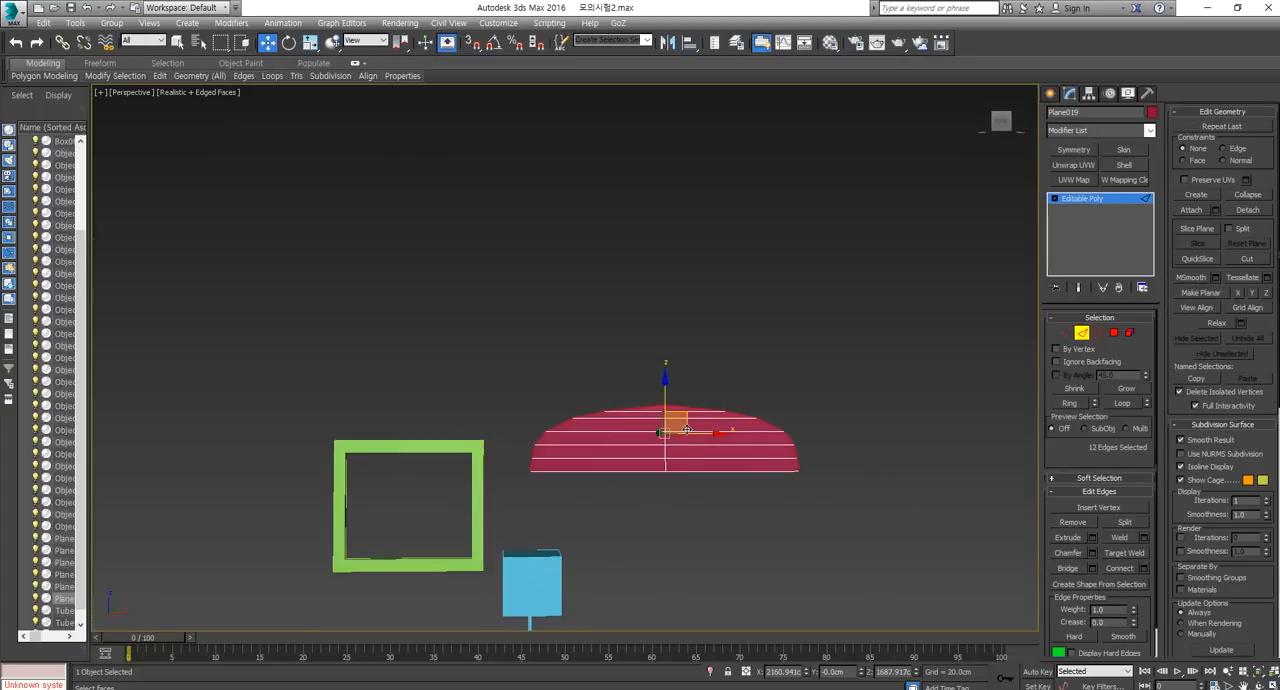
left_click_drag(664, 394, 665, 381)
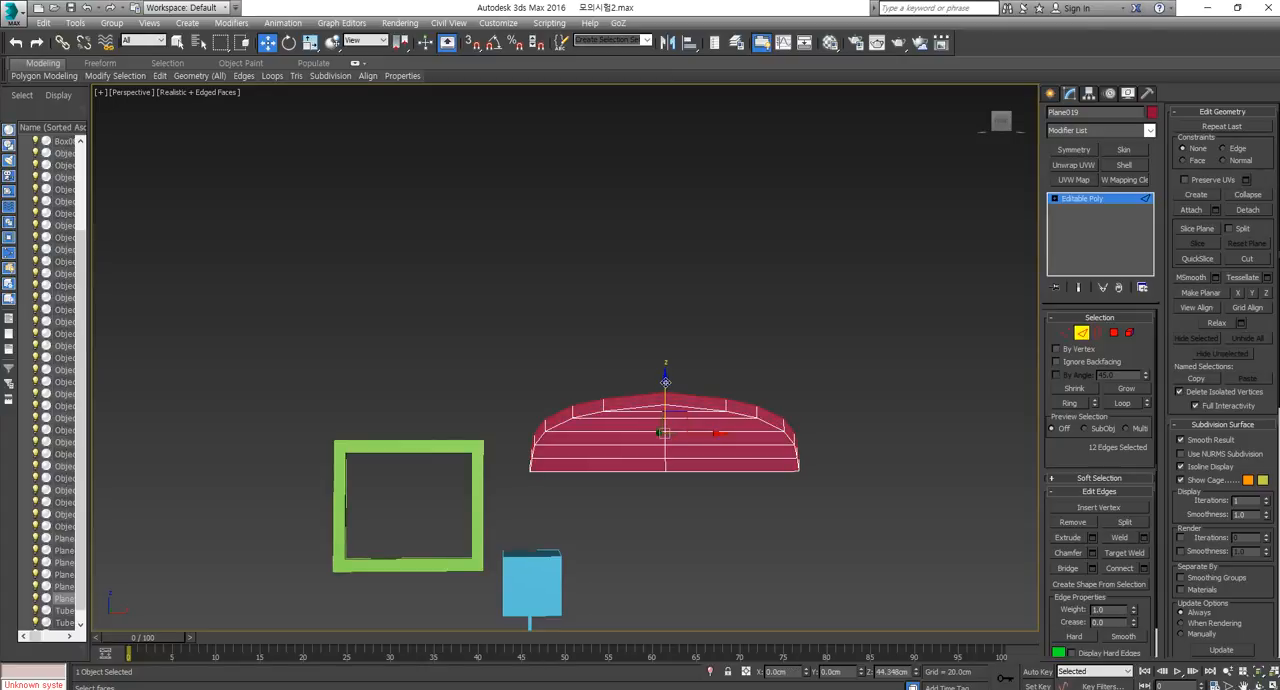
scroll(665, 428, "up", 4)
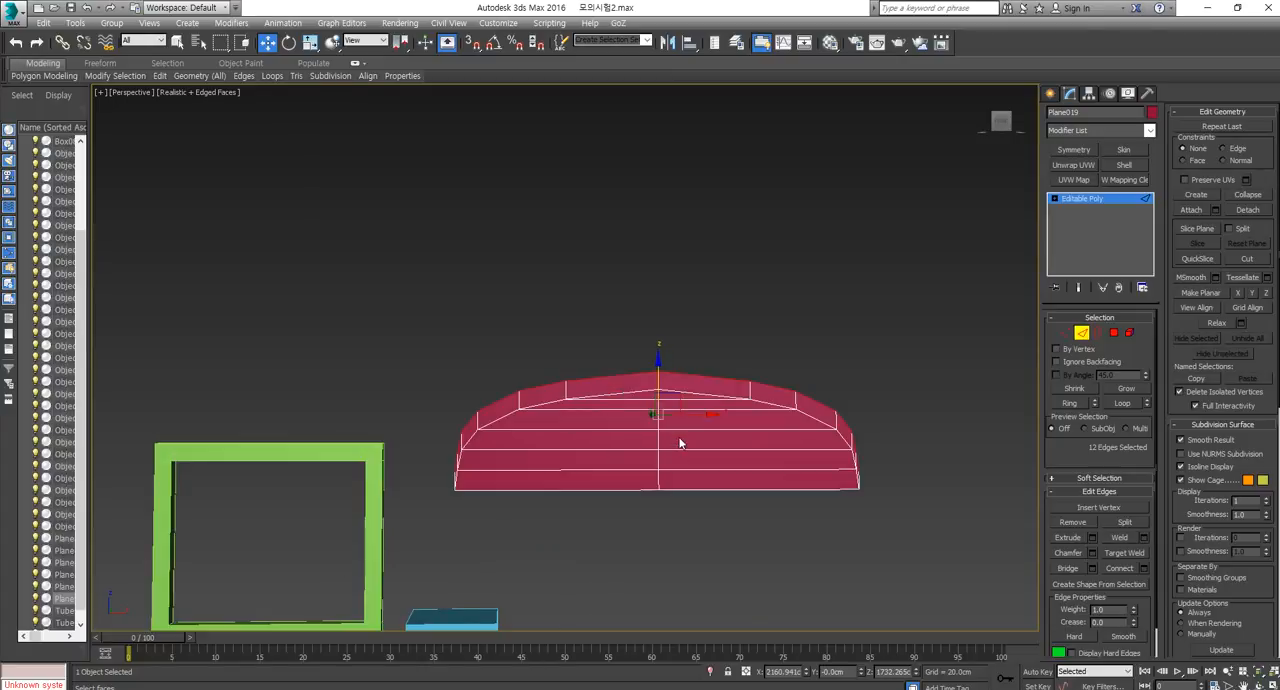
key("r")
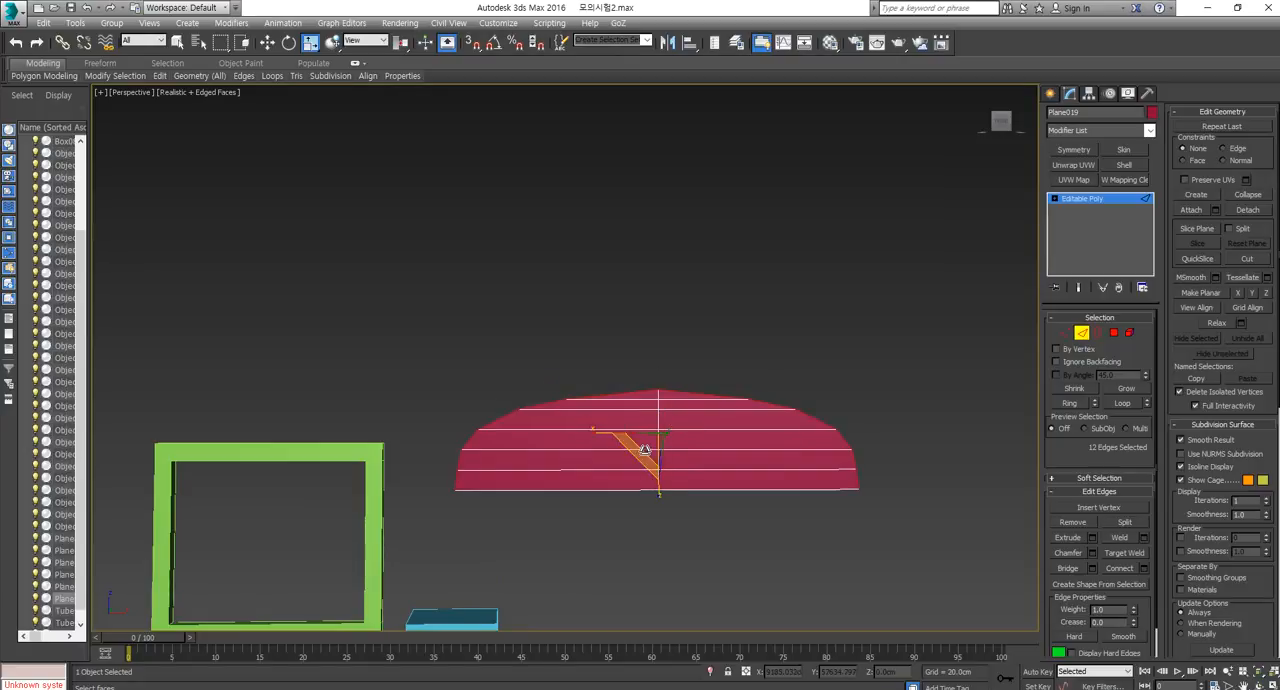
left_click_drag(650, 446, 652, 441)
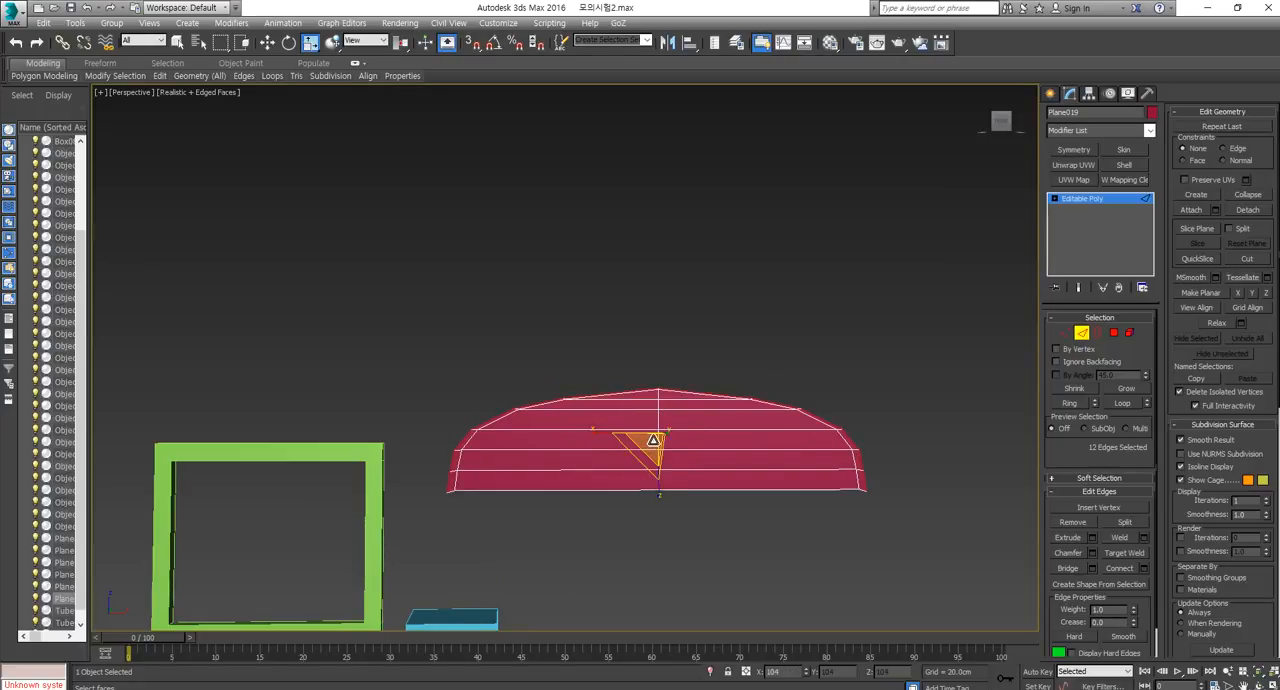
key("w")
left_click_drag(659, 398, 661, 393)
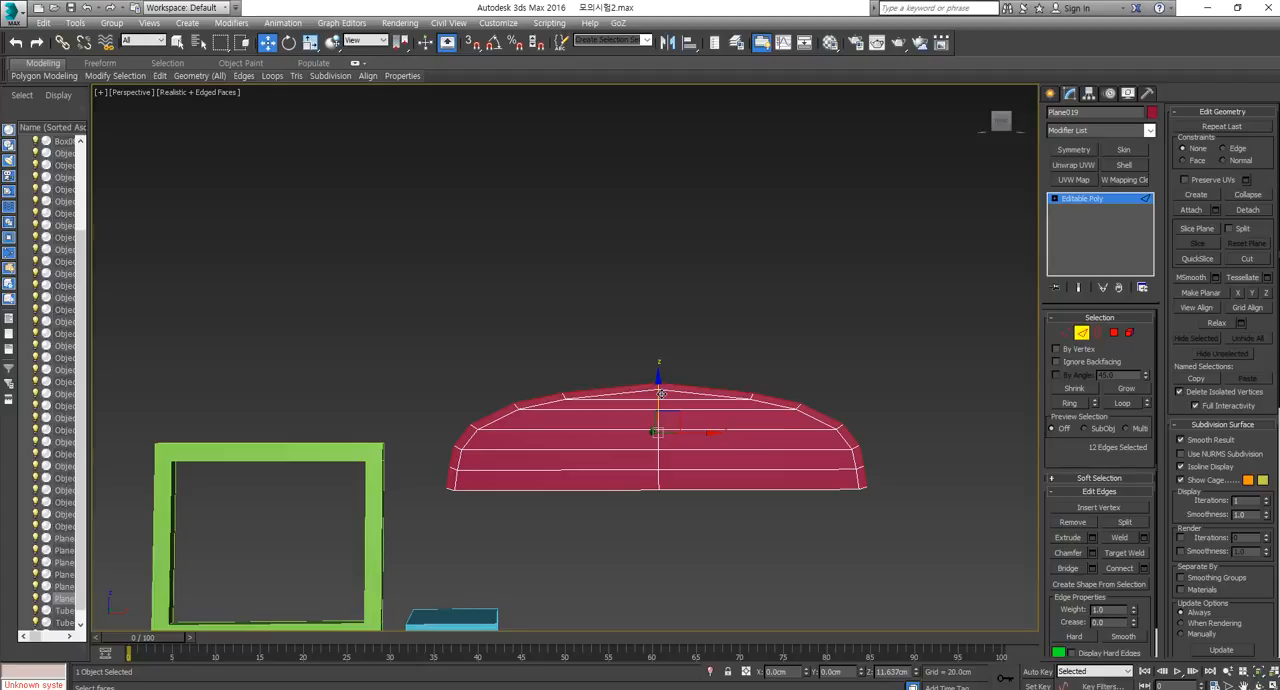
key("ctrl+z")
key("ctrl+z")
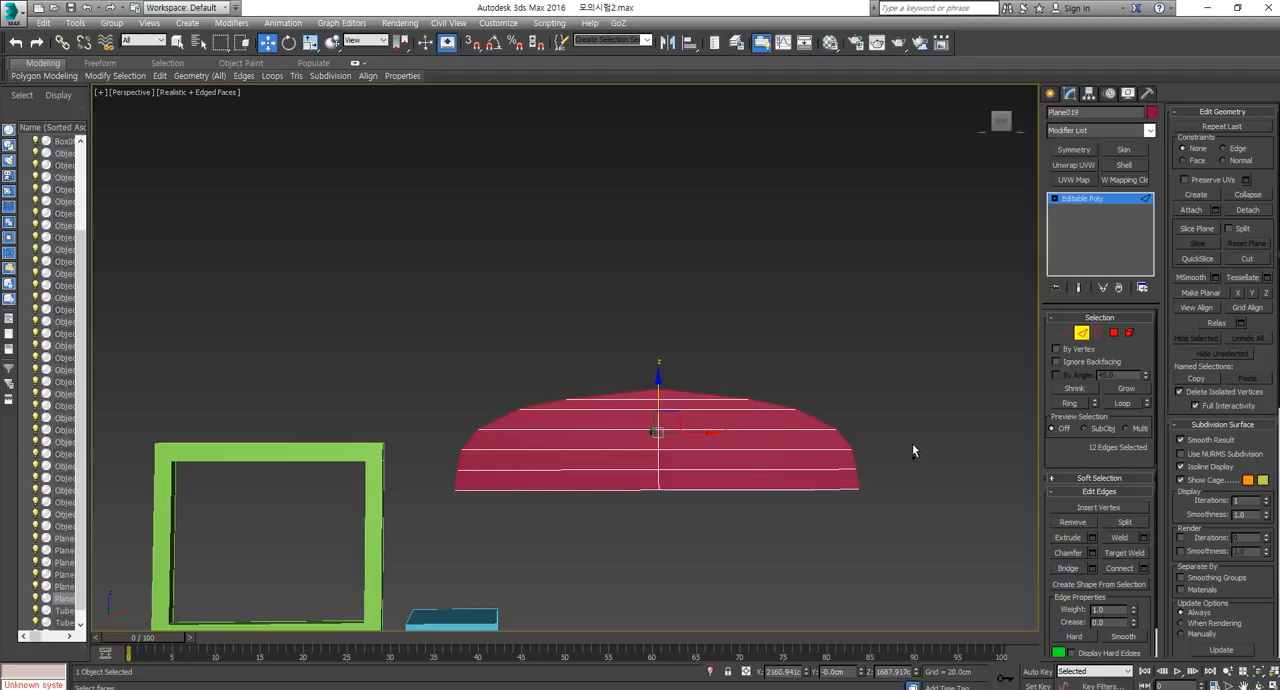
Extend the arch's curved edges about 726 cm backward along Y to form the roof surface.
scroll(755, 451, "down", 4)
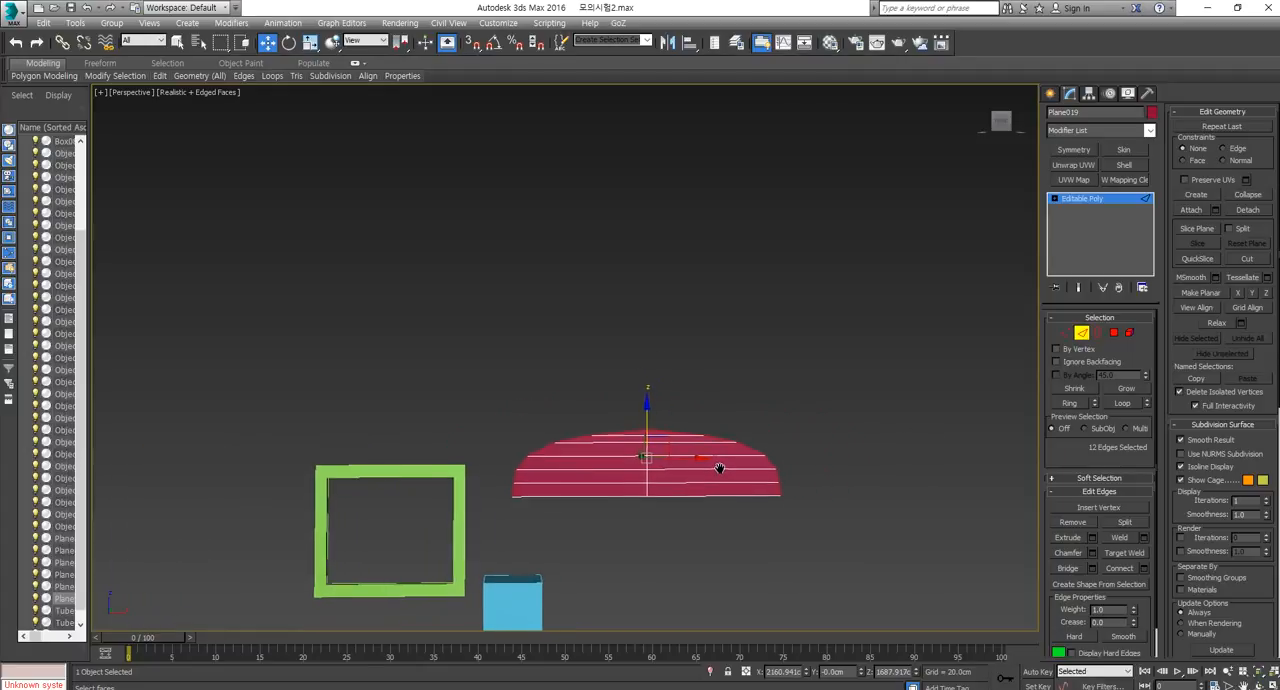
middle_click_drag(699, 479, 847, 404, "alt")
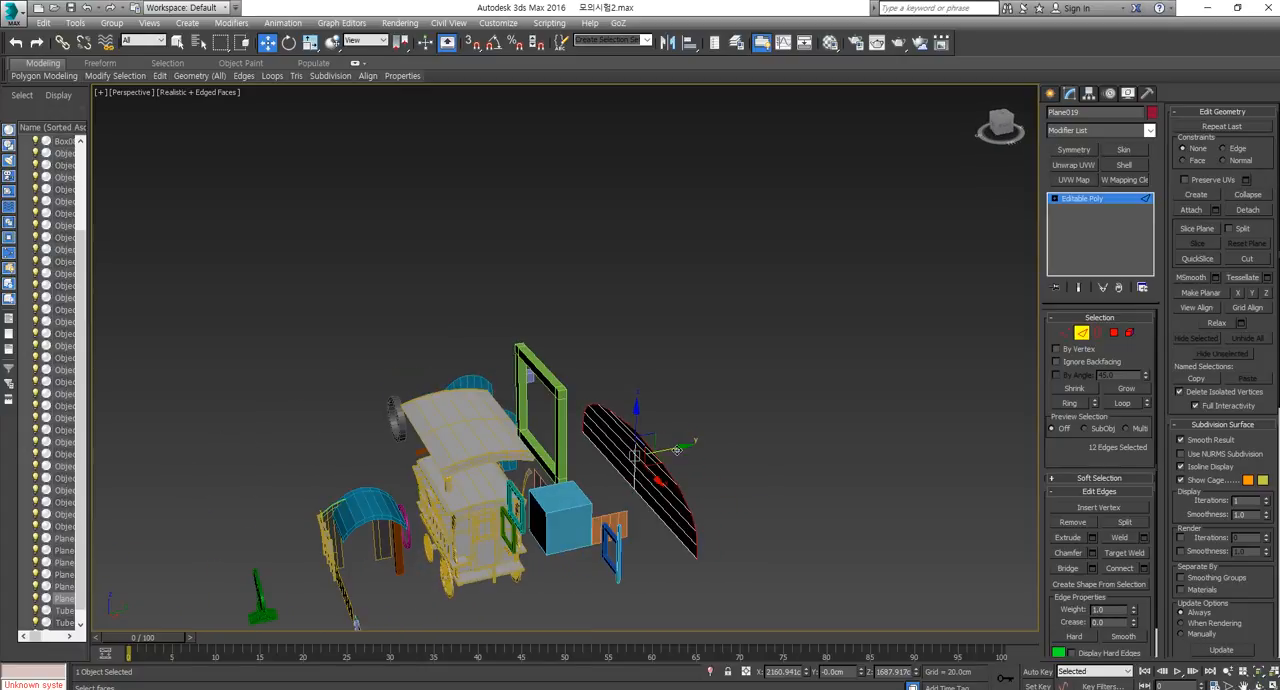
double_click(847, 404)
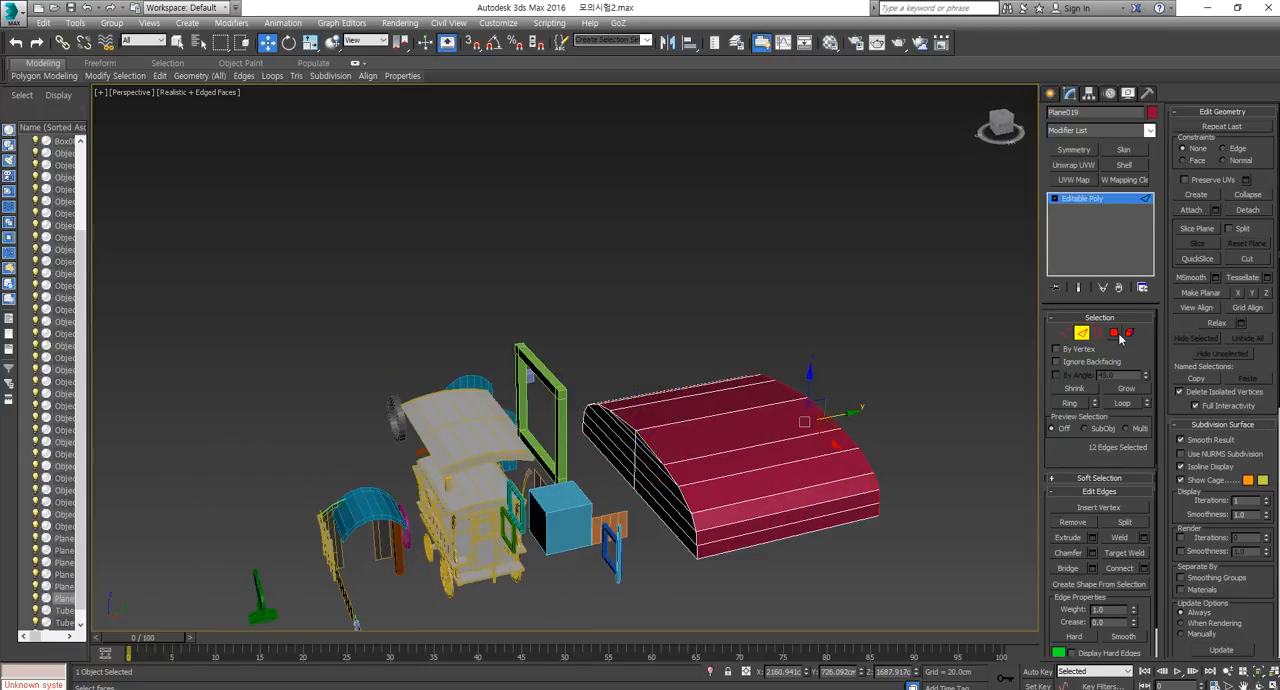
Detach the curved roof faces from the flat arched panel as a separate object, and select that object.
left_click(812, 530)
left_click(815, 520, "shift")
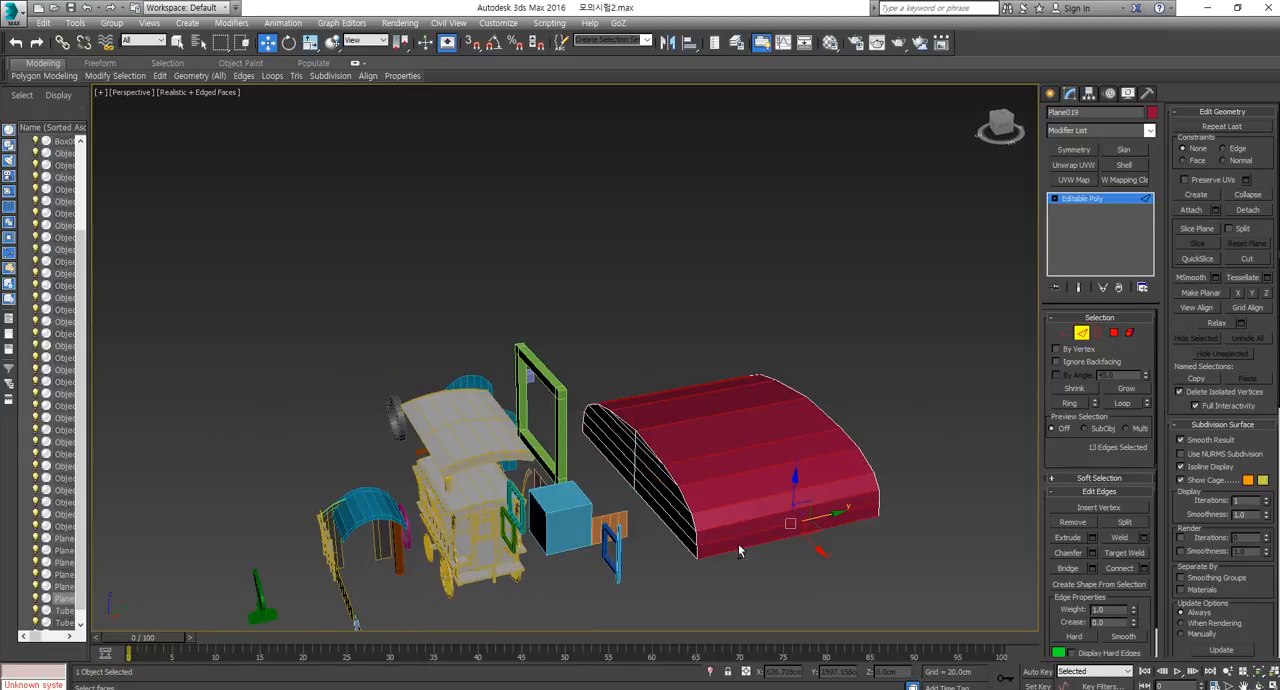
middle_click_drag(740, 546, 855, 511, "alt")
left_click(1247, 210)
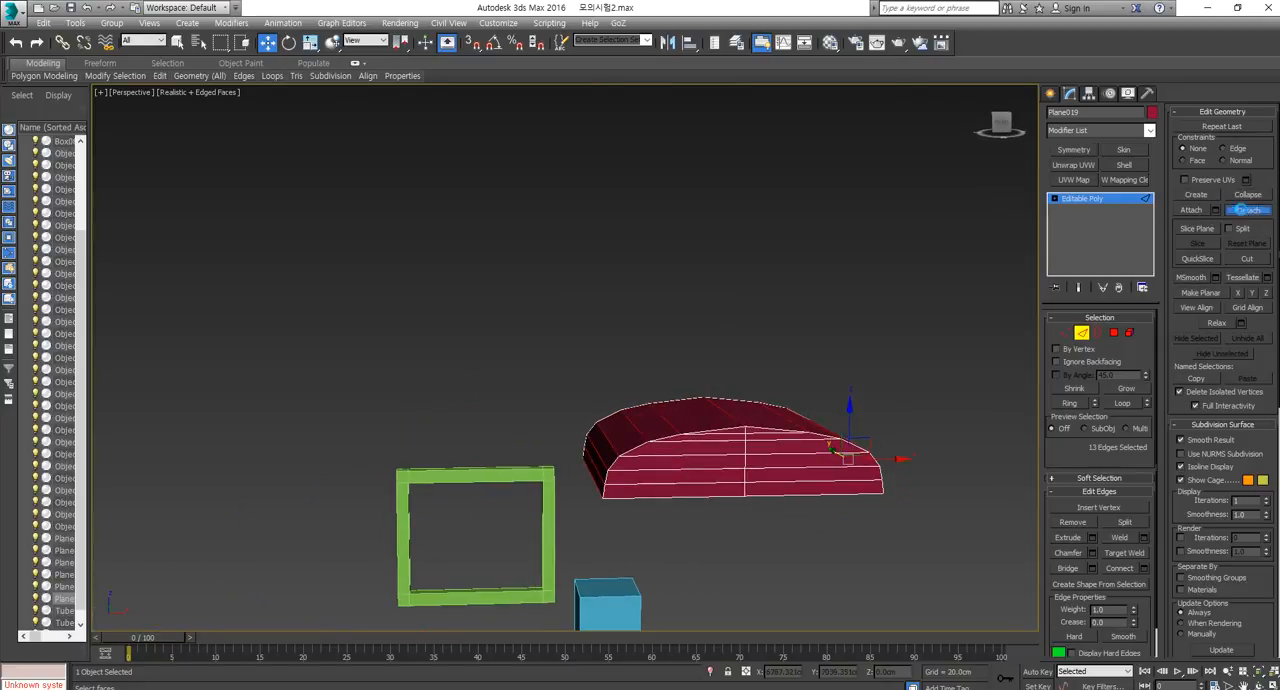
left_click(688, 368)
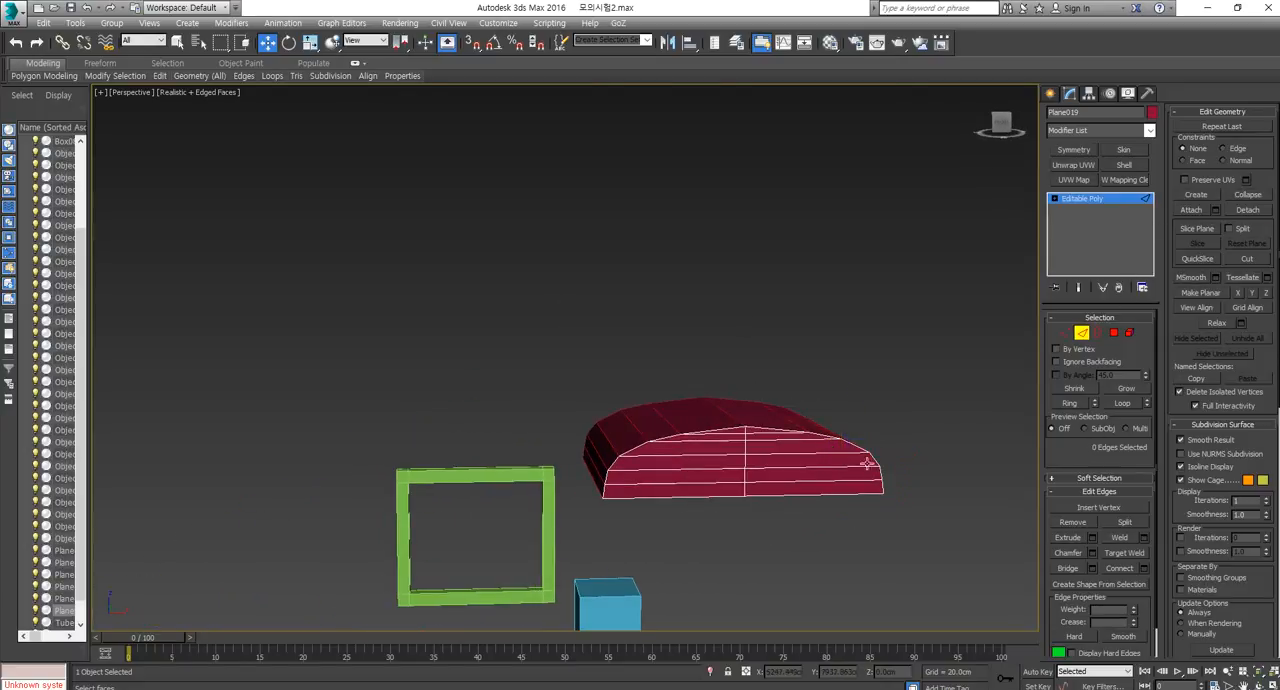
middle_click_drag(915, 440, 815, 480, "alt")
left_click(1082, 334)
left_click(913, 444)
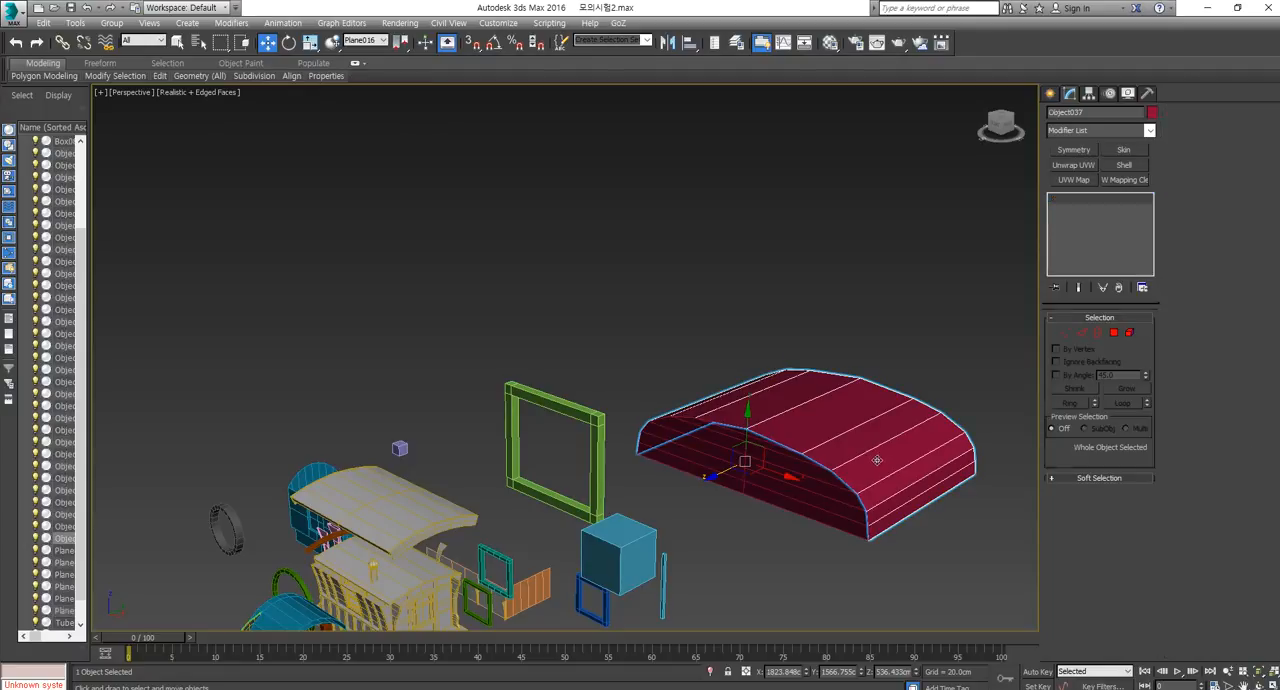
Thicken the detached roof with a Shell modifier, setting Inner Amount to 0 cm and Outer Amount to about 38.62 cm.
left_click(1124, 164)
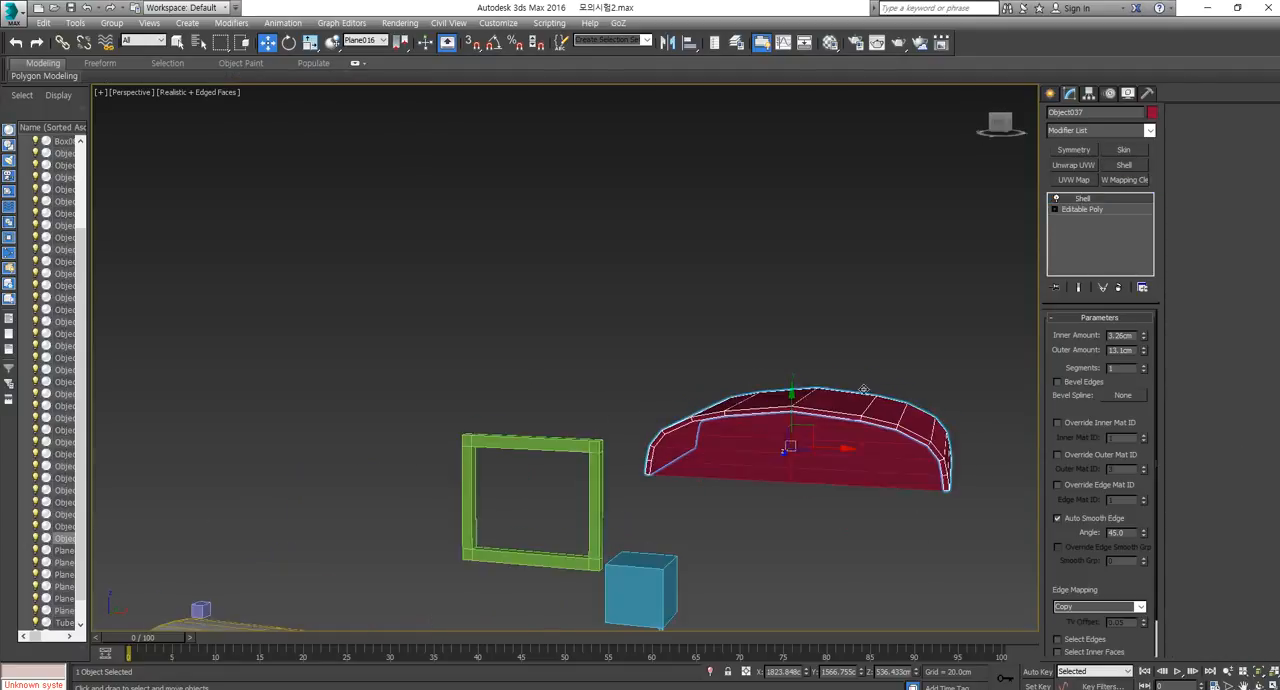
left_click_drag(1146, 352, 1141, 247)
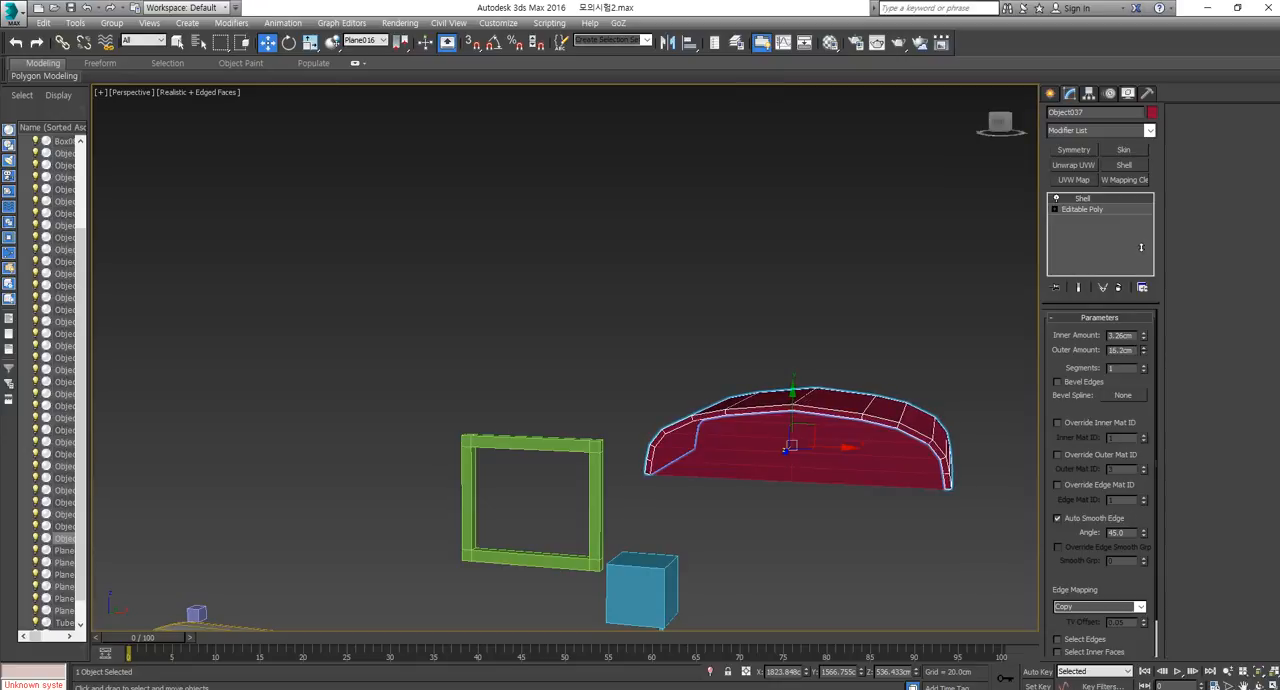
right_click(1146, 338)
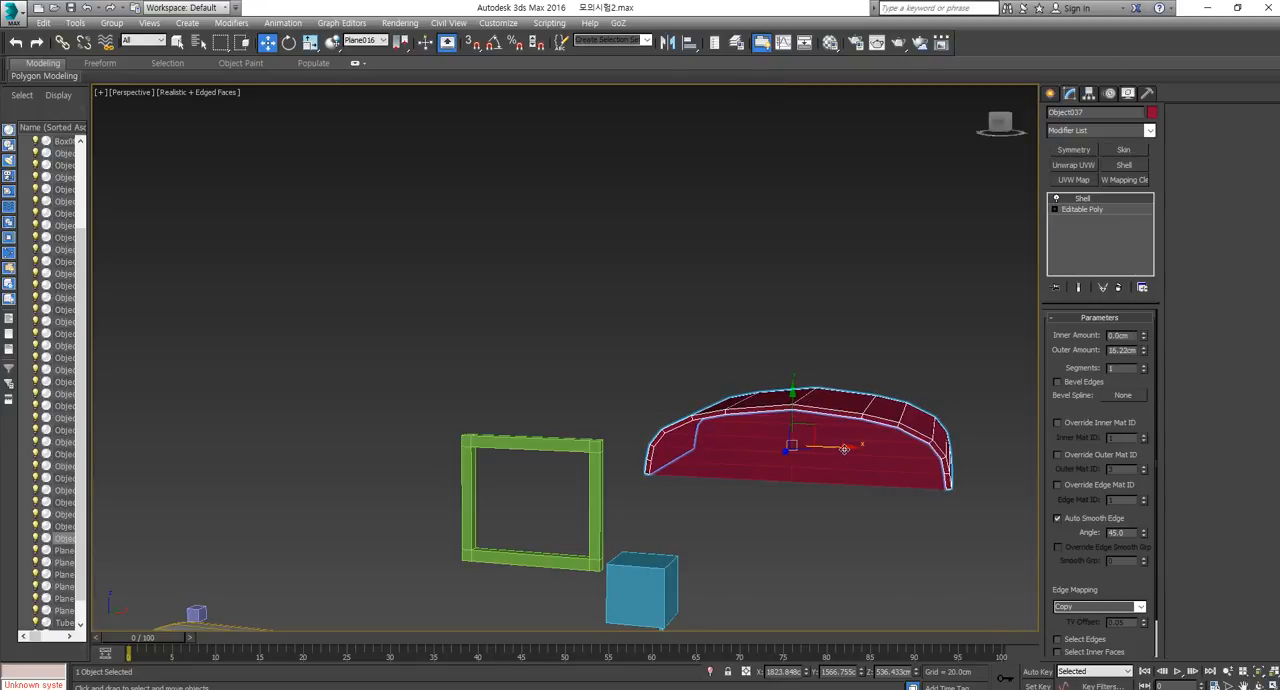
scroll(753, 323, "up", 5)
scroll(720, 312, "down", 5)
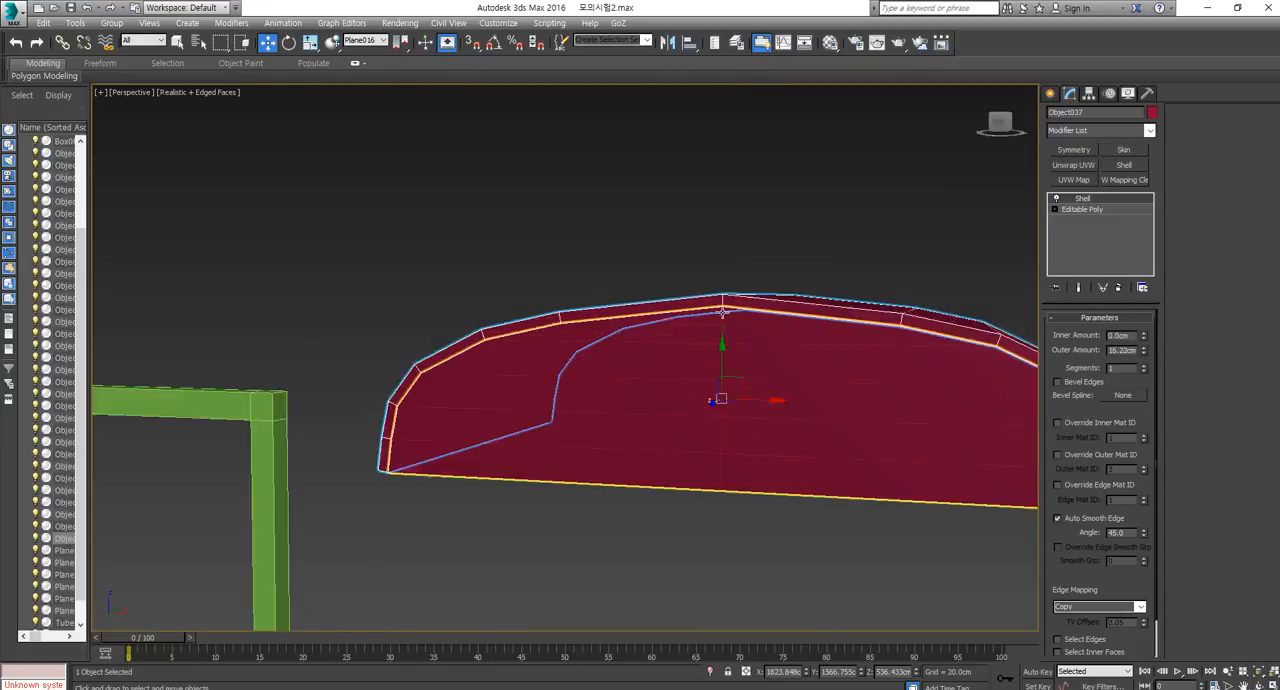
left_click_drag(1144, 349, 1179, 283)
scroll(824, 437, "down", 3)
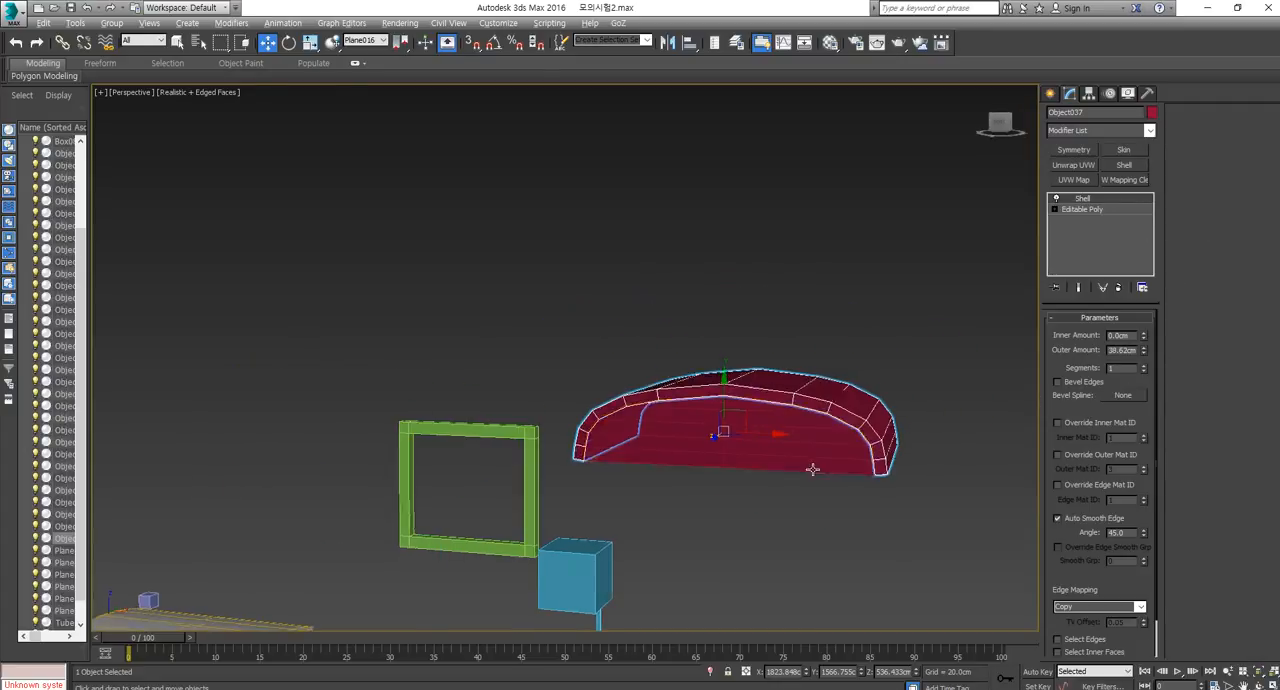
Convert the shelled roof to Editable Poly.
middle_click_drag(816, 462, 824, 424, "alt")
right_click(824, 421)
mouse_move(857, 557)
left_click(988, 568)
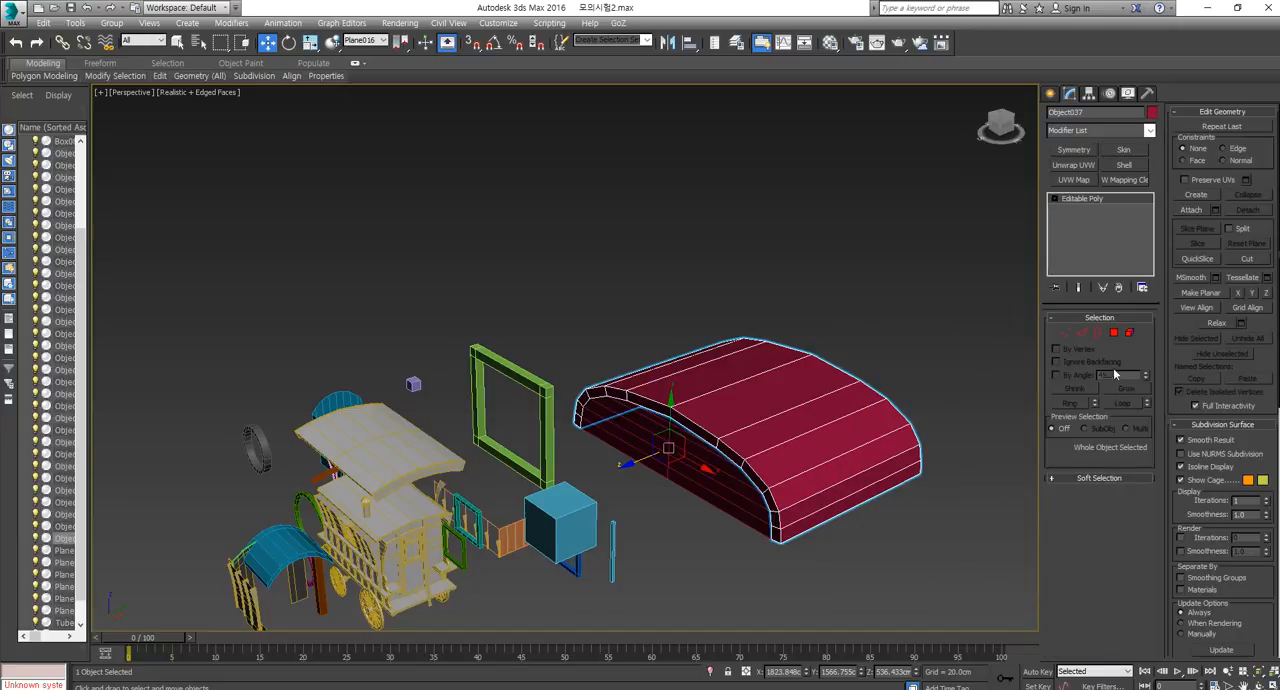
Select the 12 polygons of the roof's front rim, excluding those of the rear rim.
left_click(1116, 333)
left_click(776, 528)
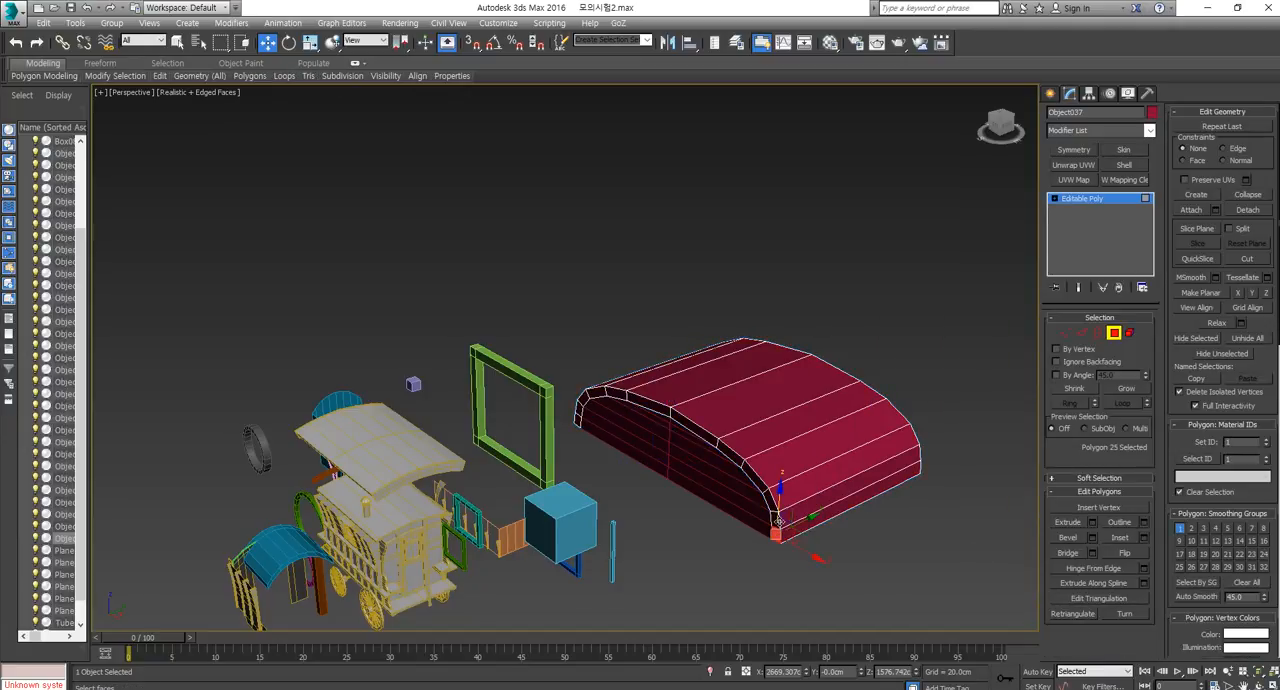
left_click(775, 521, "shift")
middle_click_drag(776, 523, 702, 570, "alt")
left_click(1067, 522)
middle_click_drag(763, 532, 697, 462, "alt")
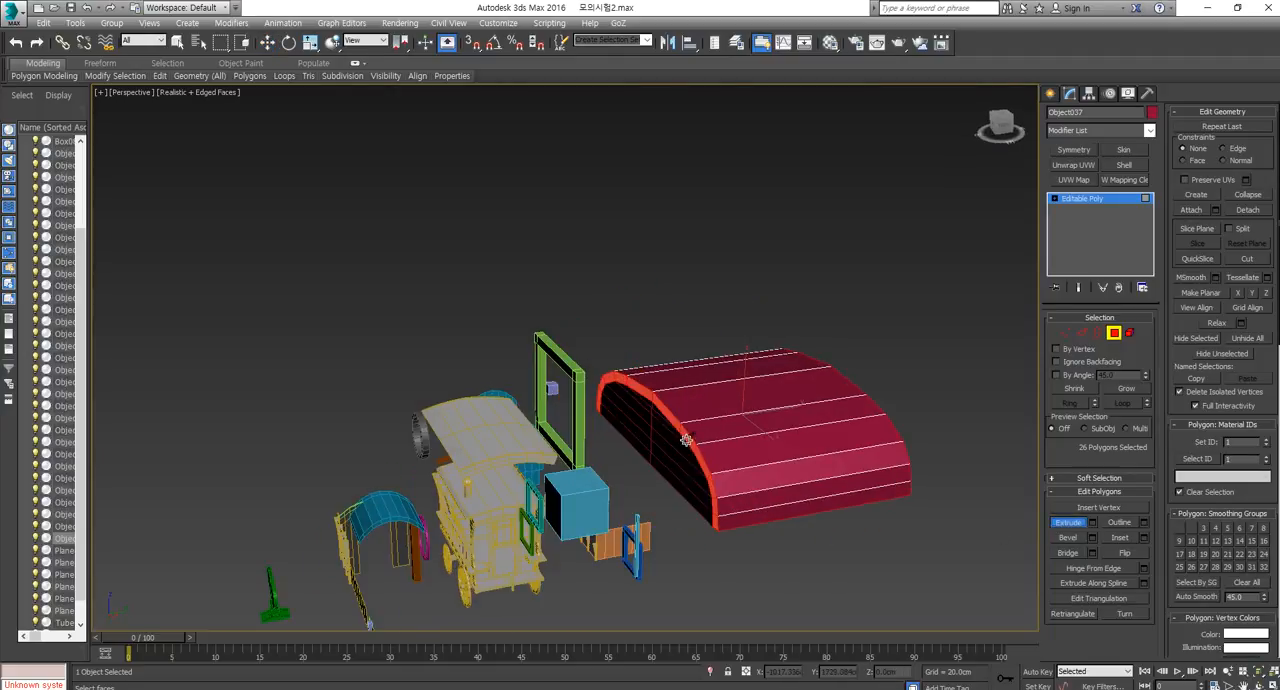
scroll(686, 455, "up", 3)
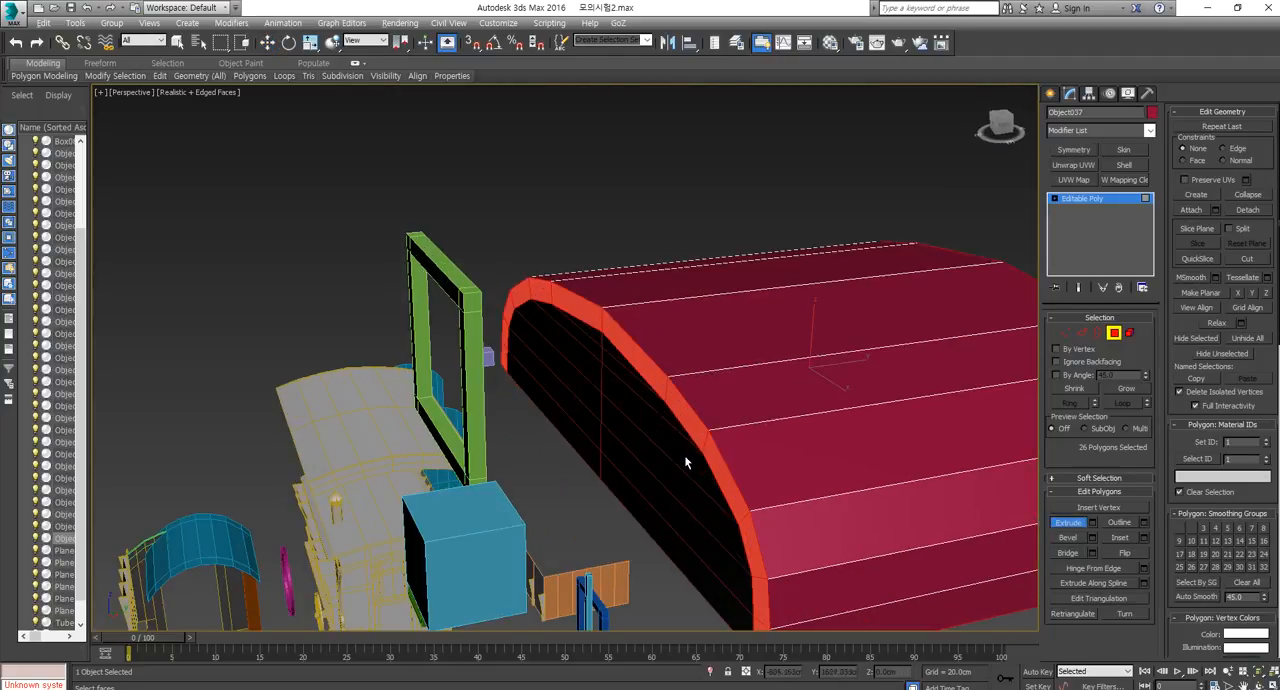
scroll(686, 462, "down", 5)
middle_click_drag(686, 462, 696, 418, "alt")
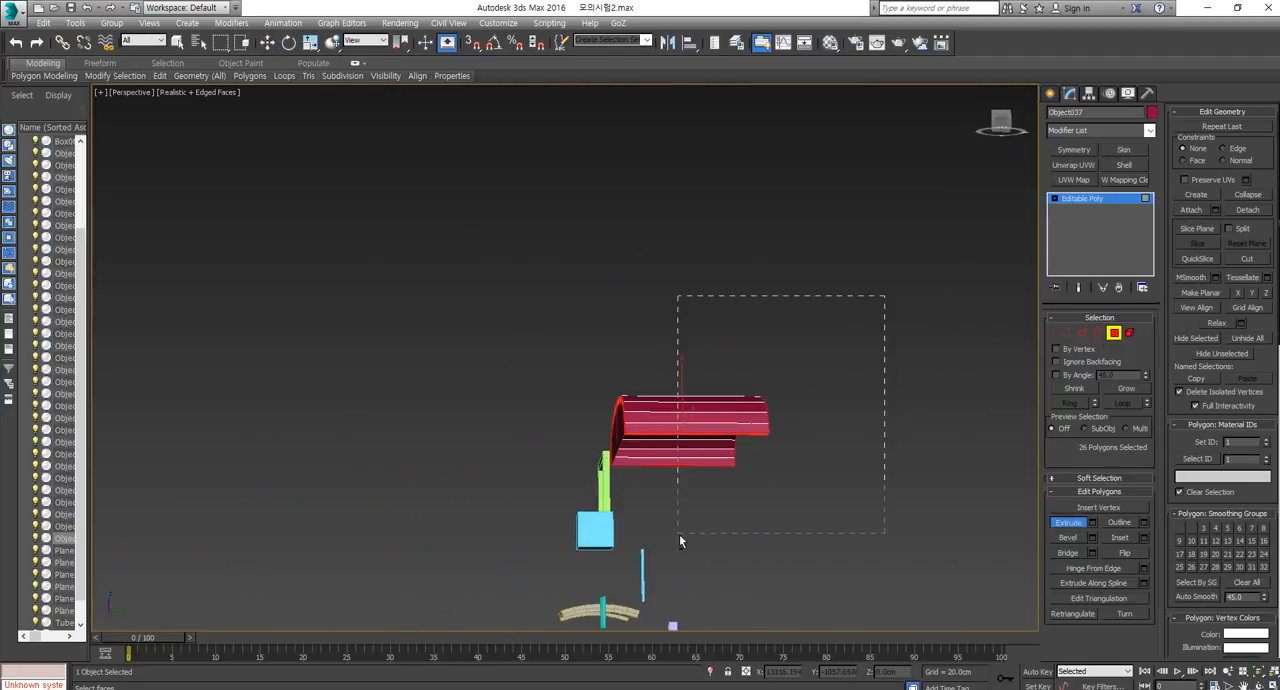
left_click_drag(679, 537, 678, 533)
scroll(660, 476, "up", 5)
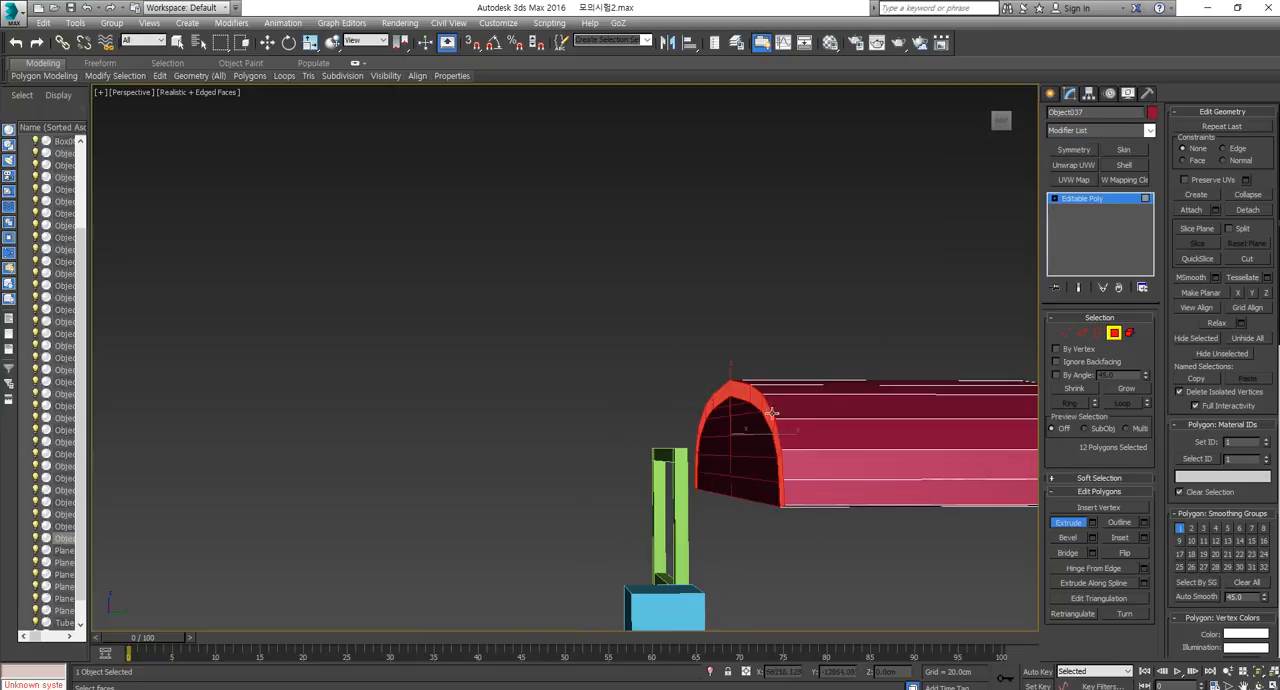
middle_click_drag(760, 343, 795, 476, "alt")
key("w")
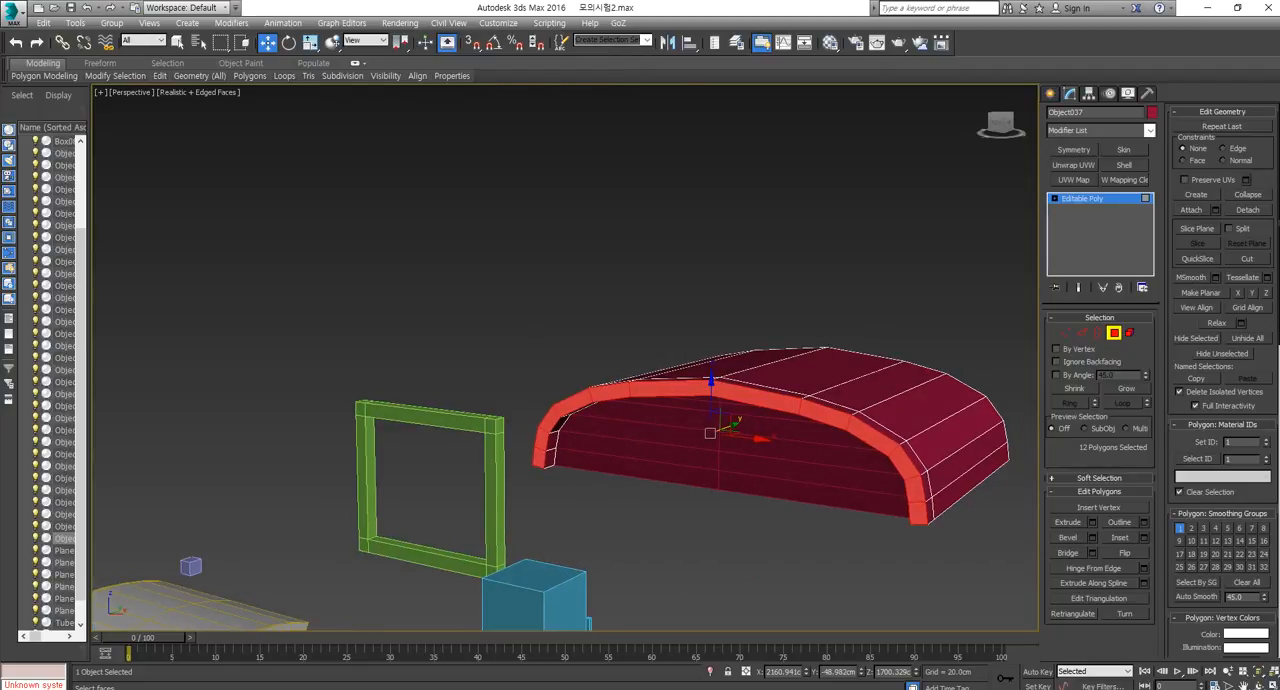
Clone the roof's front rim polygons to a new object about 62 cm in front of the roof, and select that object.
key("alt+Tab")
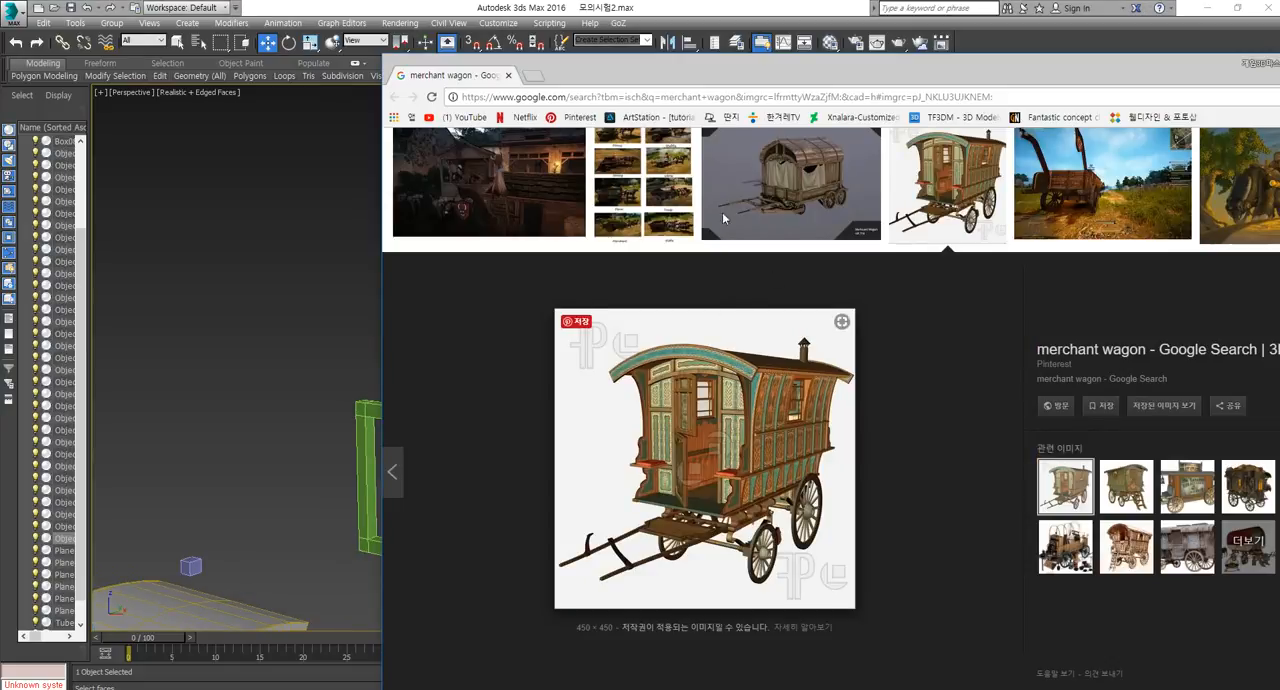
left_click(697, 14)
middle_click_drag(652, 409, 722, 432, "alt")
mouse_move(724, 432)
left_mouse_down()
mouse_move(695, 452)
mouse_move(710, 440)
mouse_move(686, 443)
left_mouse_up()
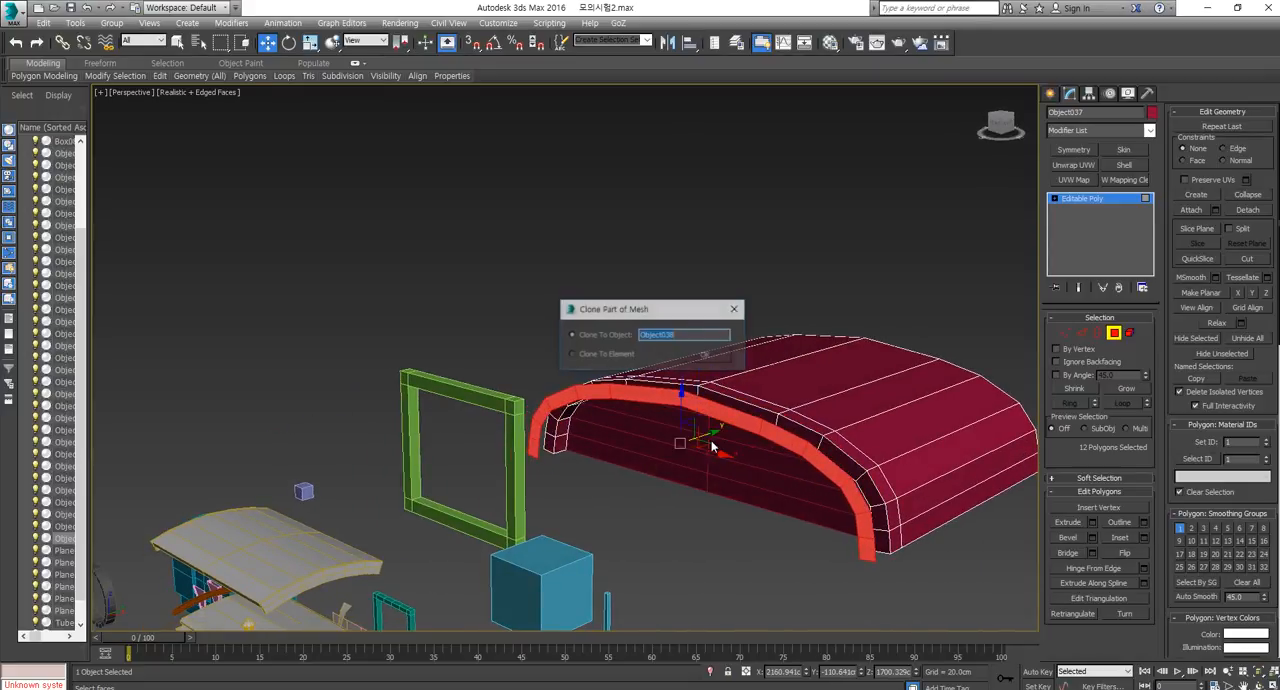
left_click(706, 355)
left_click(1117, 334)
left_click(814, 452)
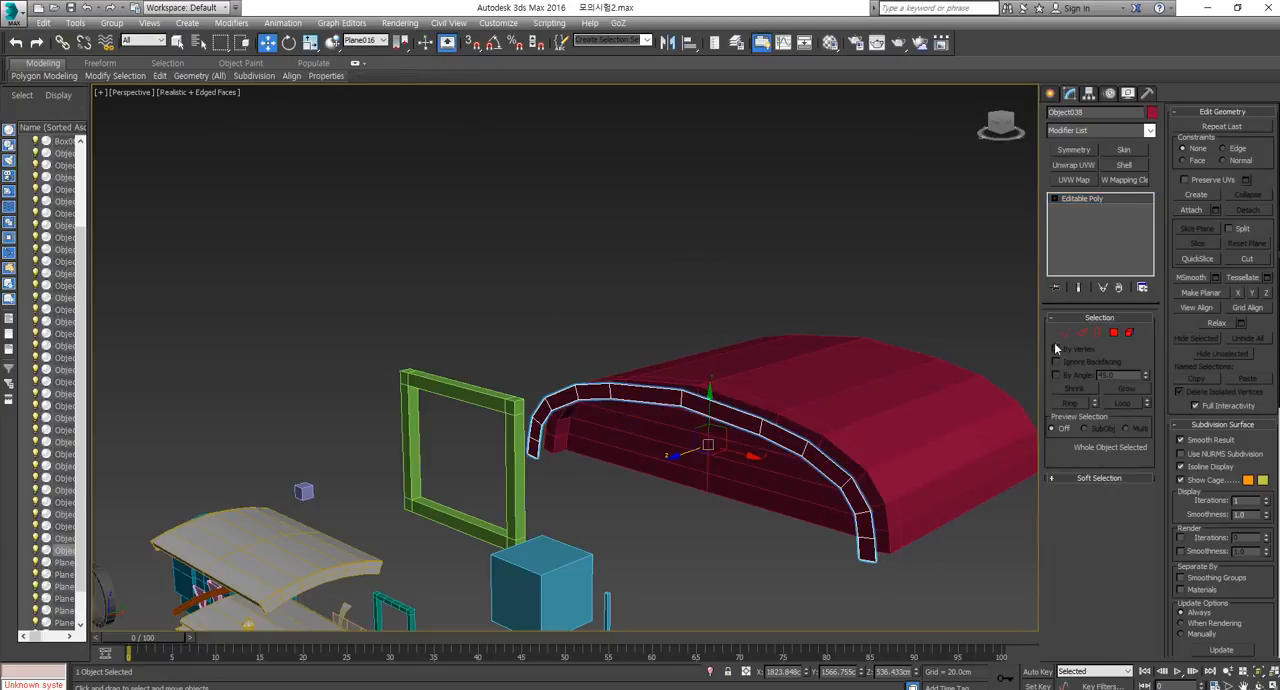
Select the 13 inner vertices of the cloned arch trim and lower them along Z to make the trim deeper.
left_click(1065, 332)
middle_click_drag(819, 515, 869, 514, "alt")
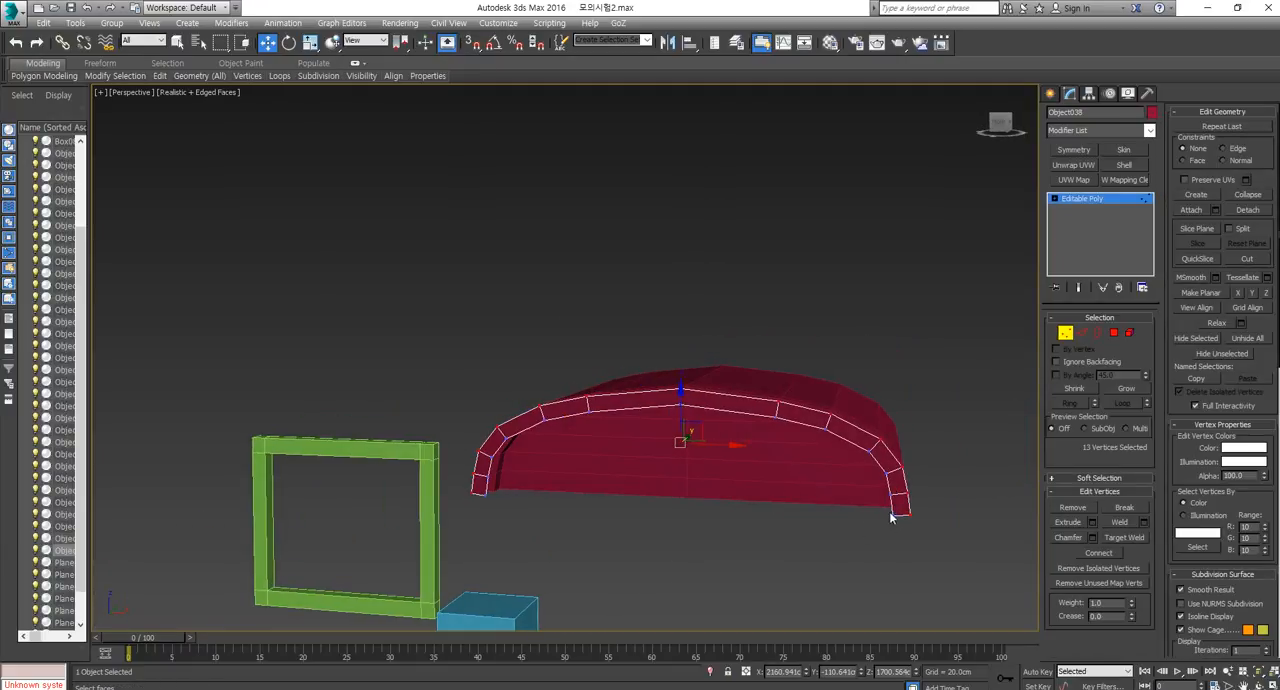
left_click(892, 514)
left_click(891, 495, "shift")
left_click_drag(679, 413, 679, 433)
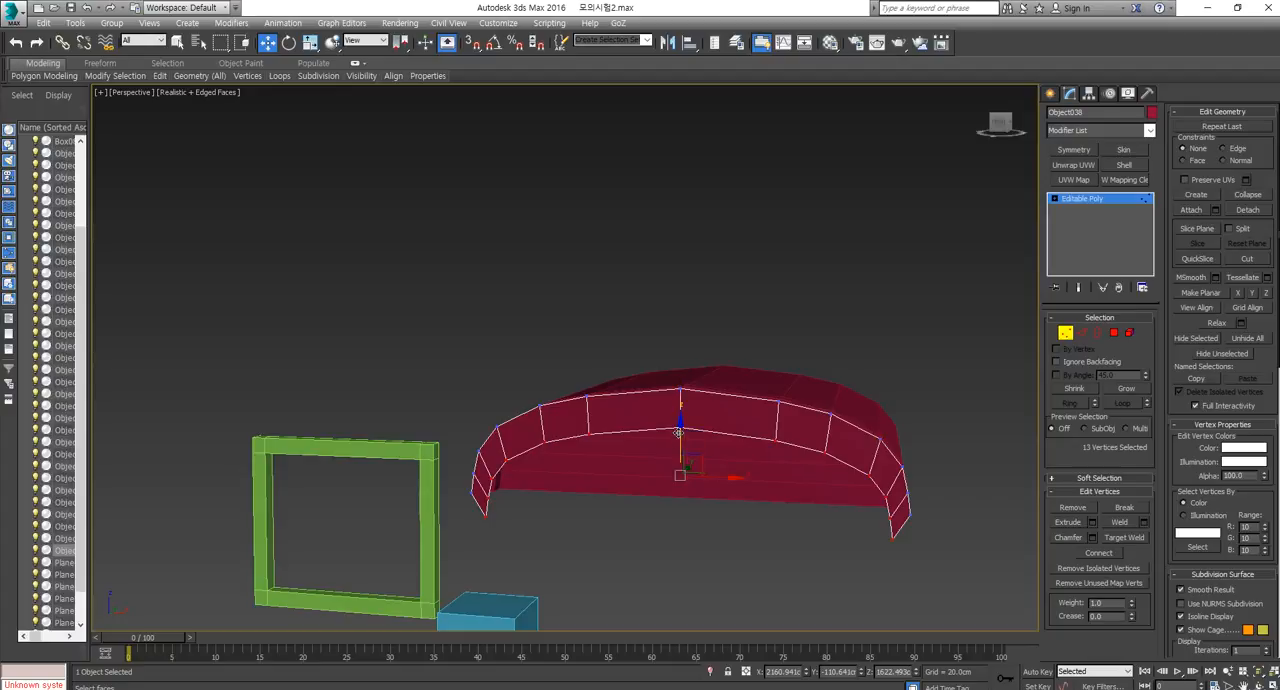
key("ctrl+z")
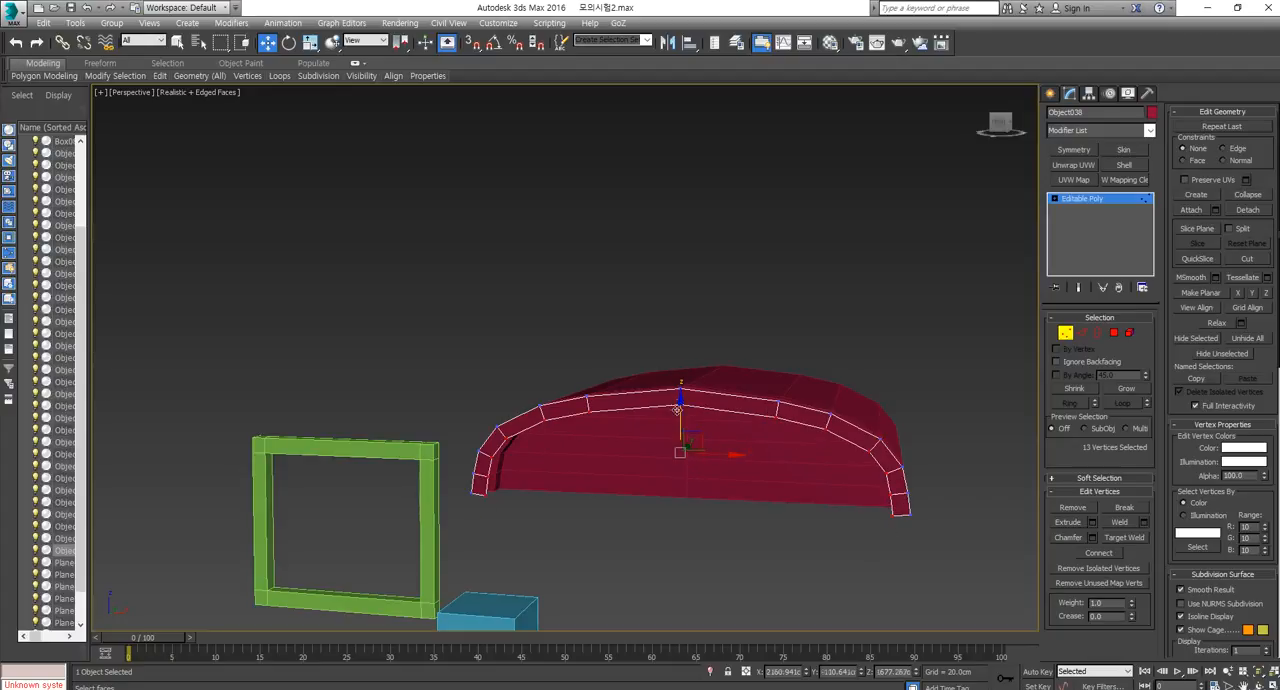
left_click_drag(677, 410, 678, 432)
Flatten the four lowest end vertices of the arch trim along Z so both ends are cut horizontally.
left_click(908, 516)
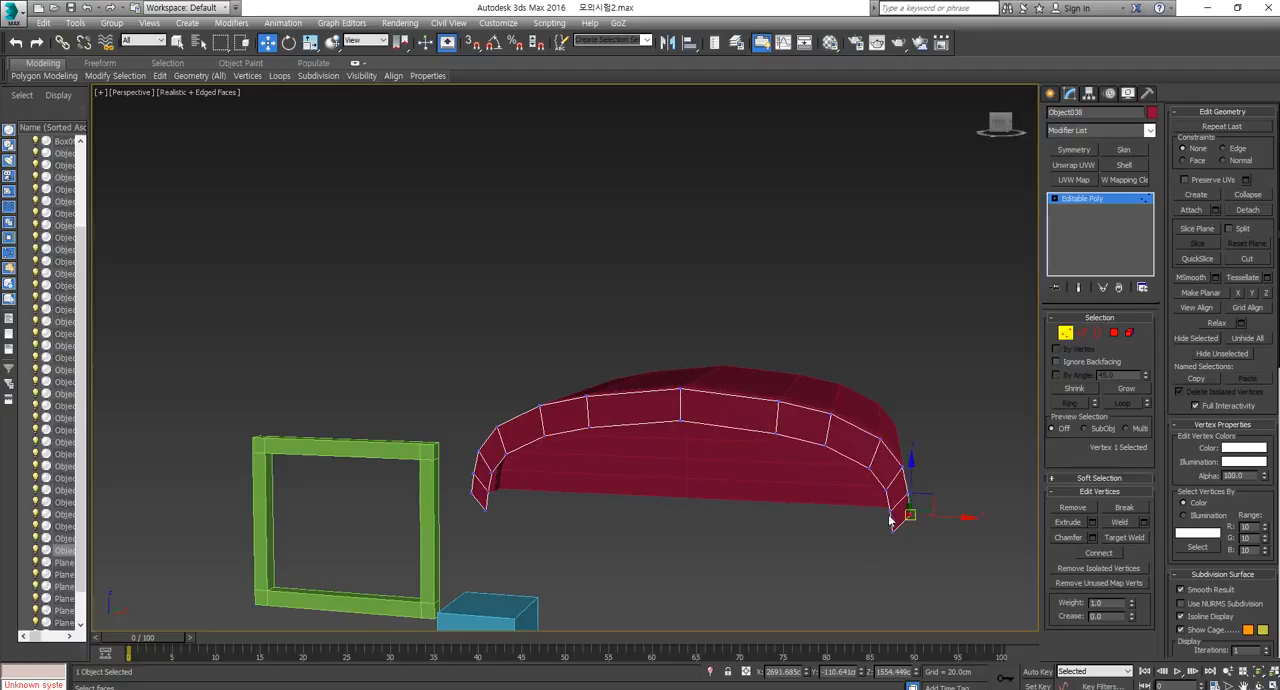
left_click(474, 490, "ctrl")
left_click(487, 509, "ctrl")
left_click(893, 530, "ctrl")
key("r")
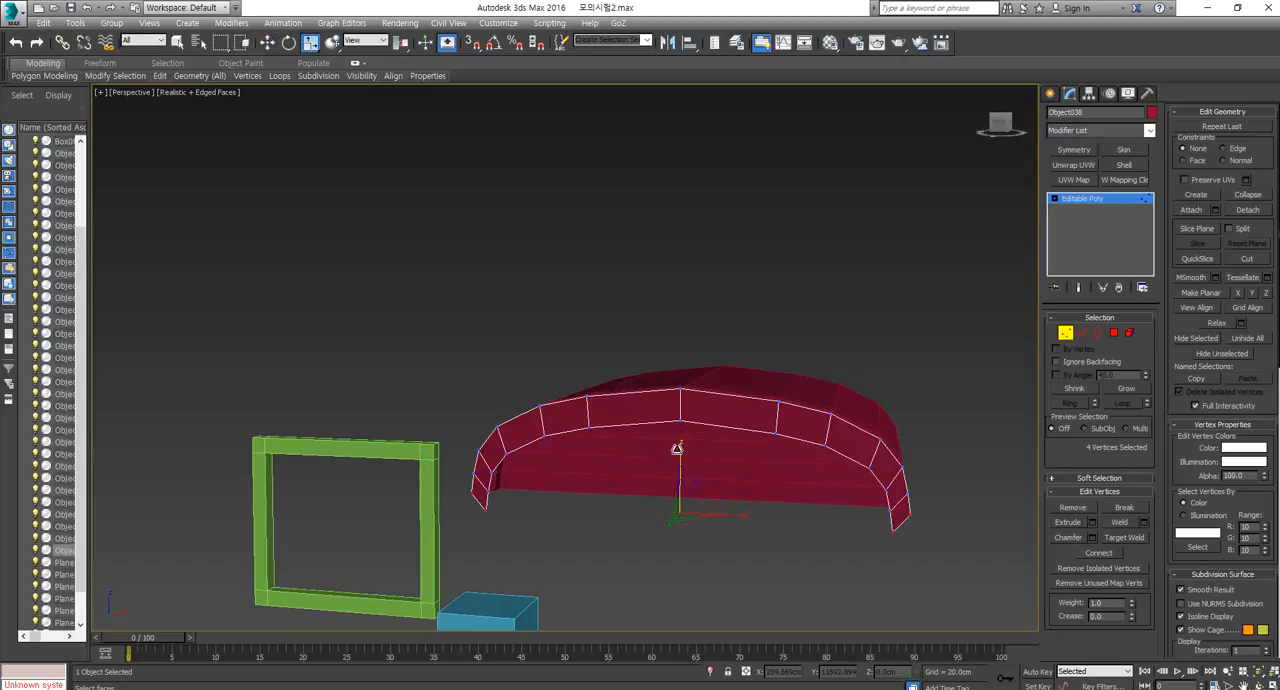
left_click_drag(677, 449, 697, 627)
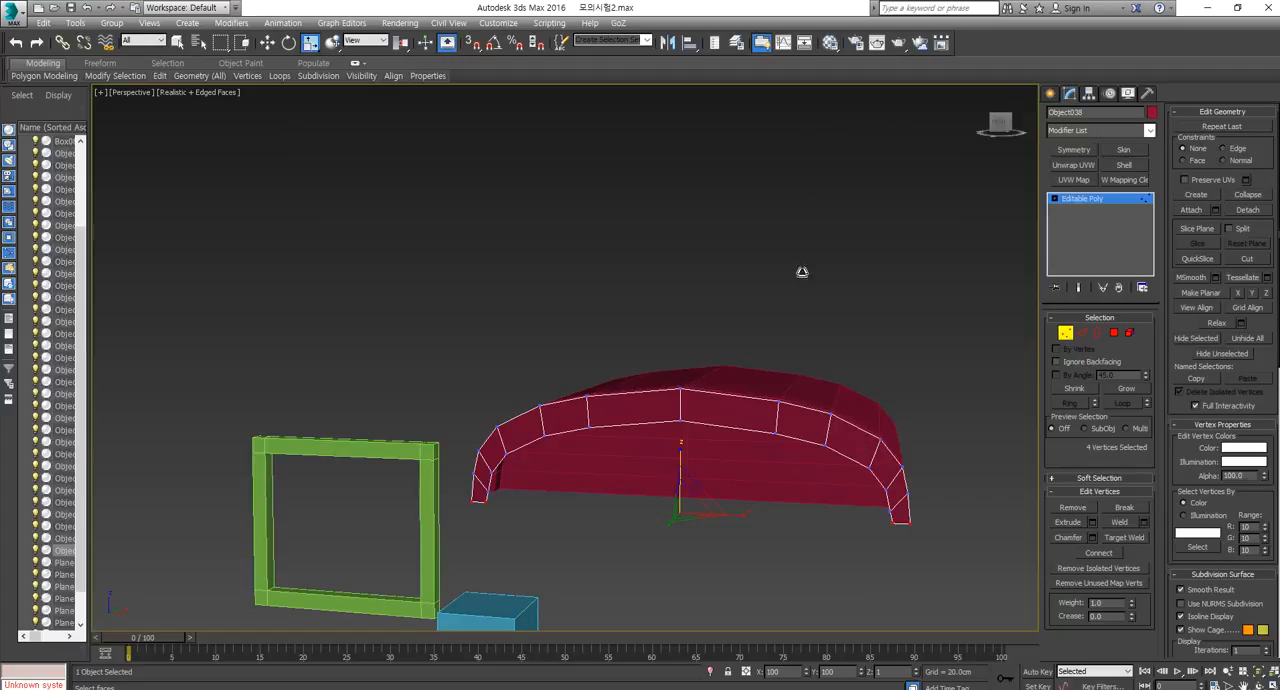
Scale the second row of four vertices above the trim's ends along Z to level them.
left_click(903, 497)
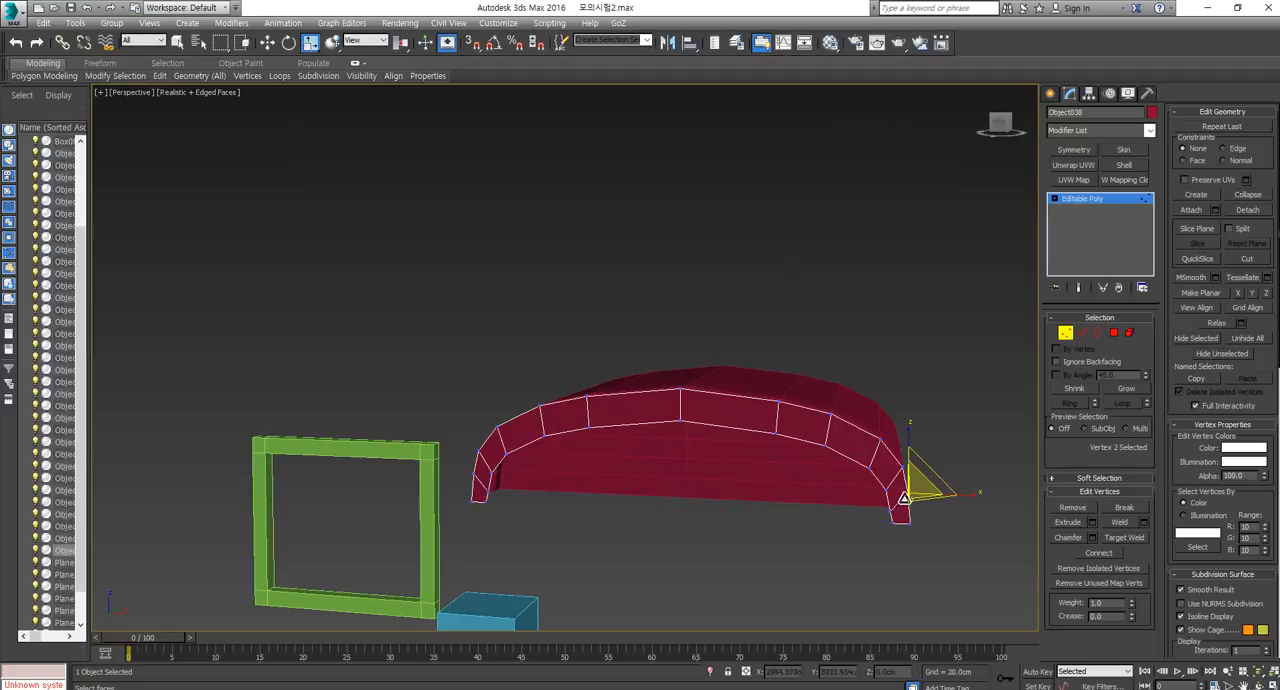
left_click(487, 490, "ctrl")
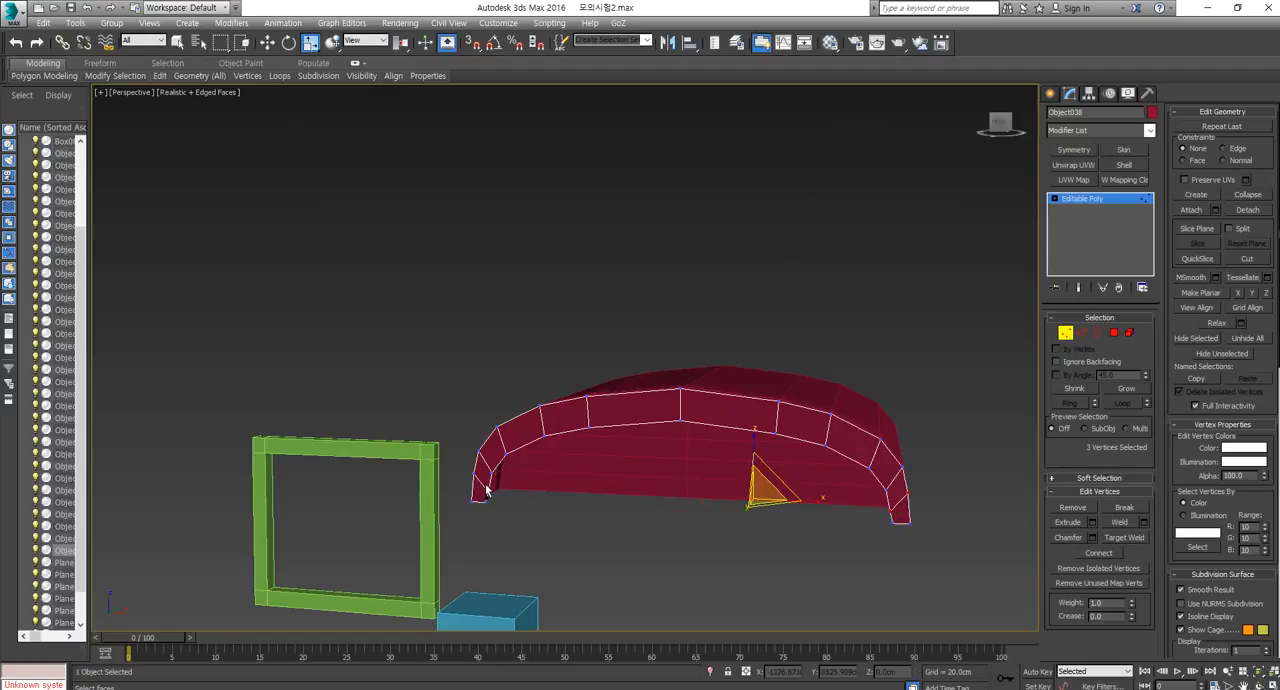
left_click(681, 424, "ctrl")
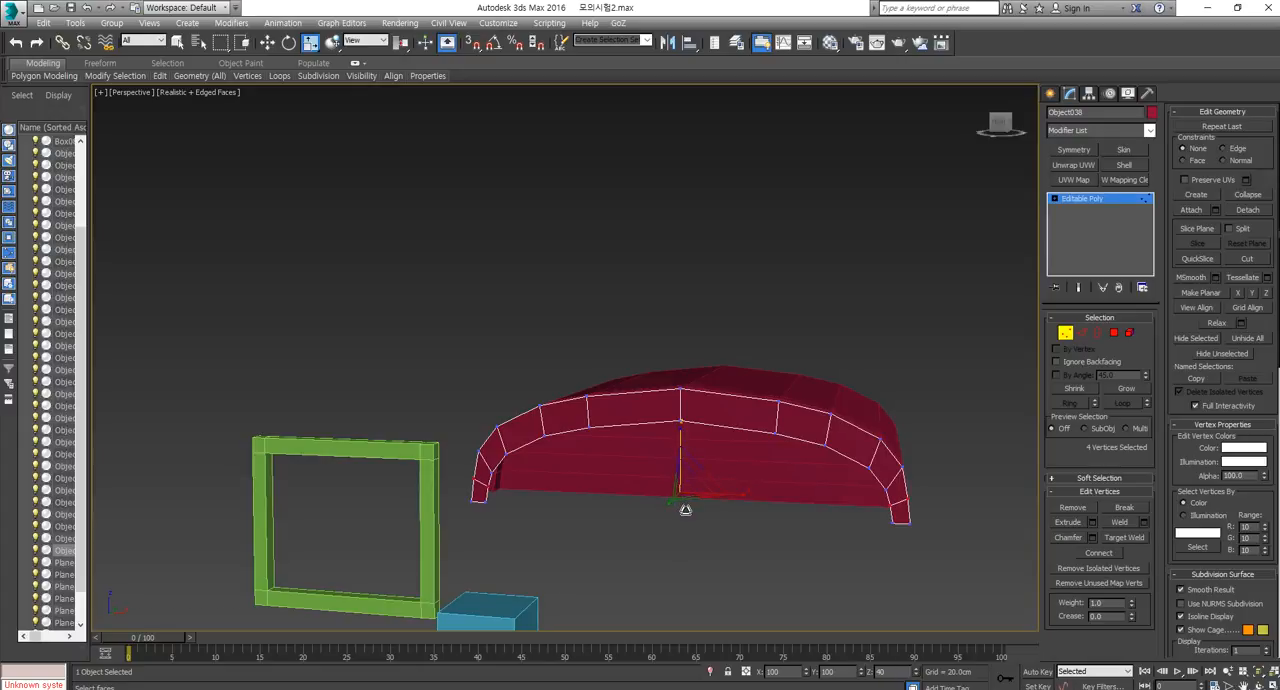
Leave vertex editing and delete the cloned arch trim object.
left_click(1066, 338)
left_click(963, 329)
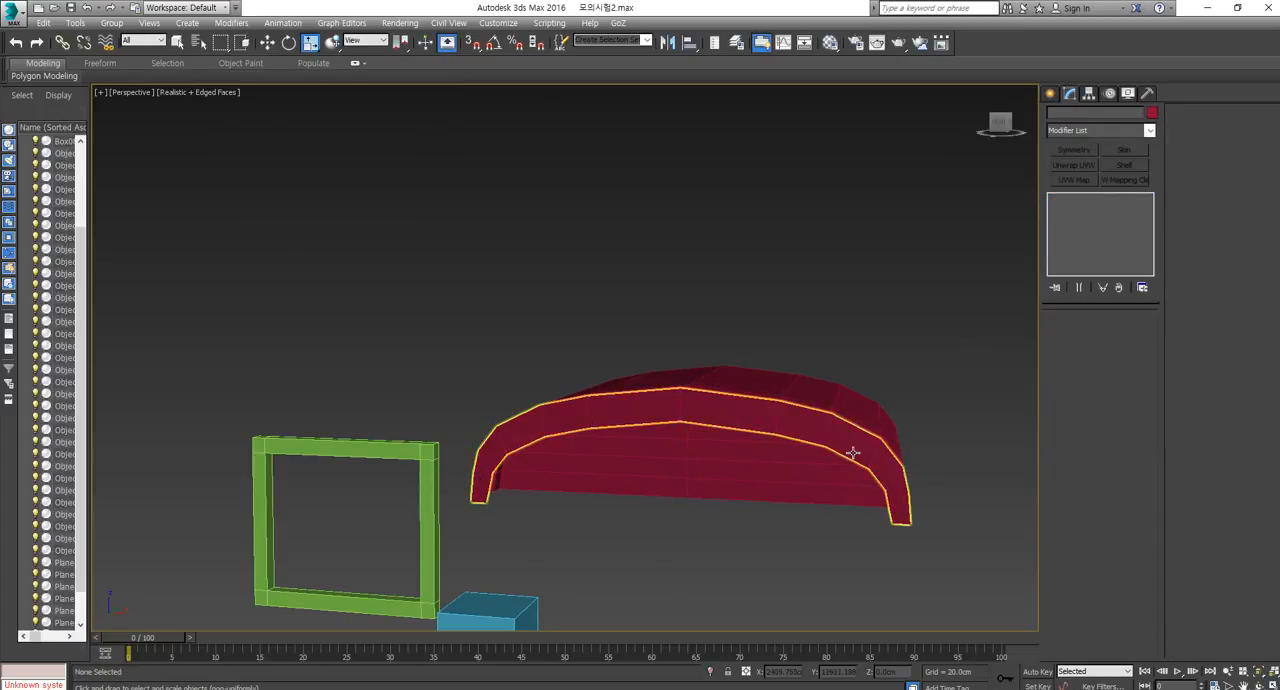
left_click(856, 452)
key("Delete")
Select the shelled roof and compare it with the merchant wagon reference image in the browser.
left_click(897, 452)
middle_click_drag(919, 501, 893, 491)
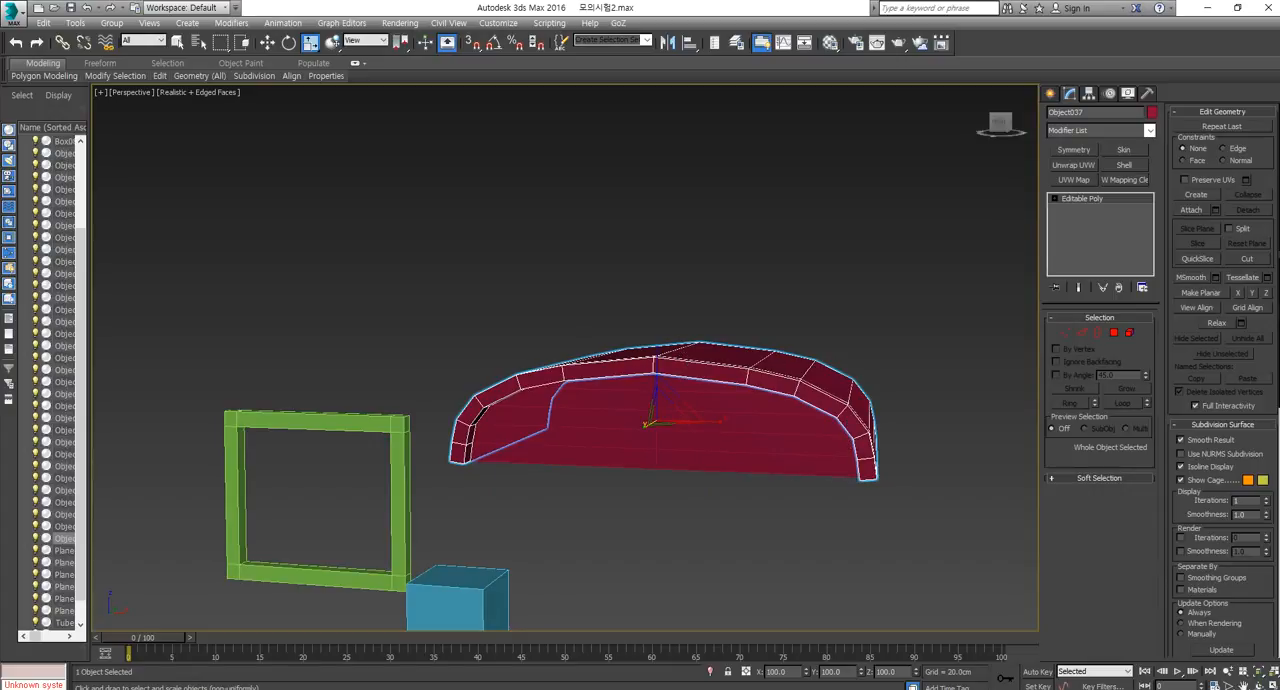
key("alt+Tab")
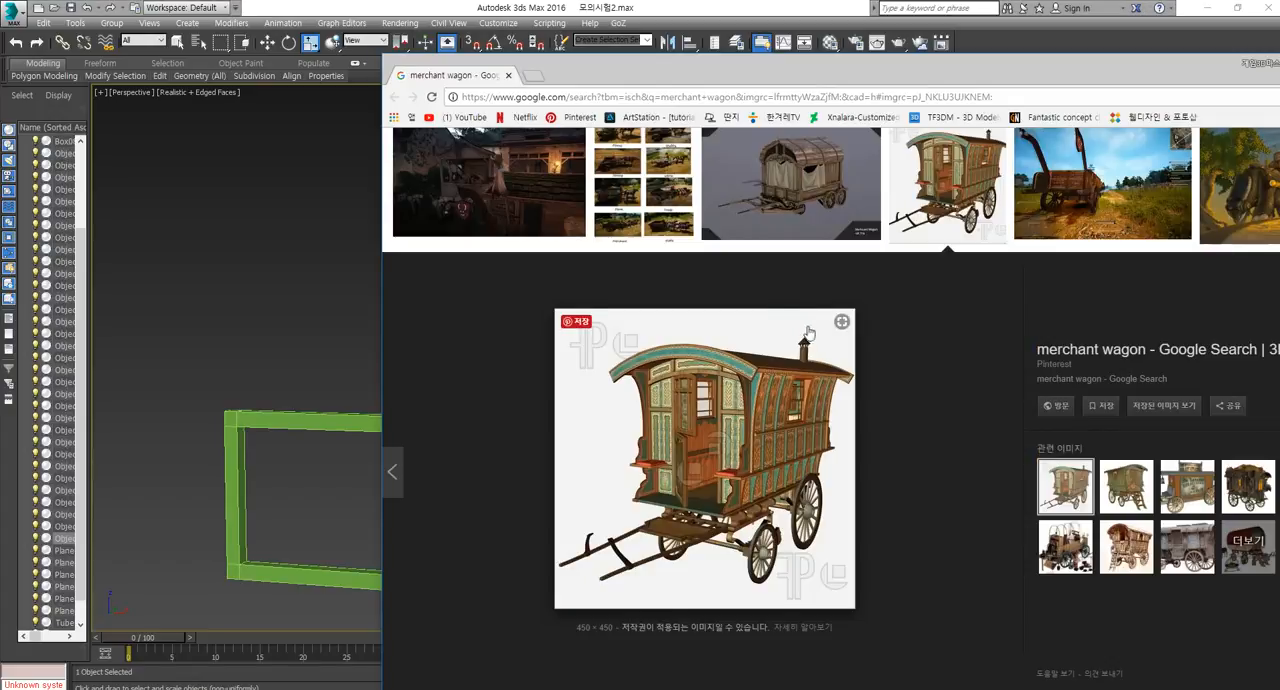
key("alt+Tab")
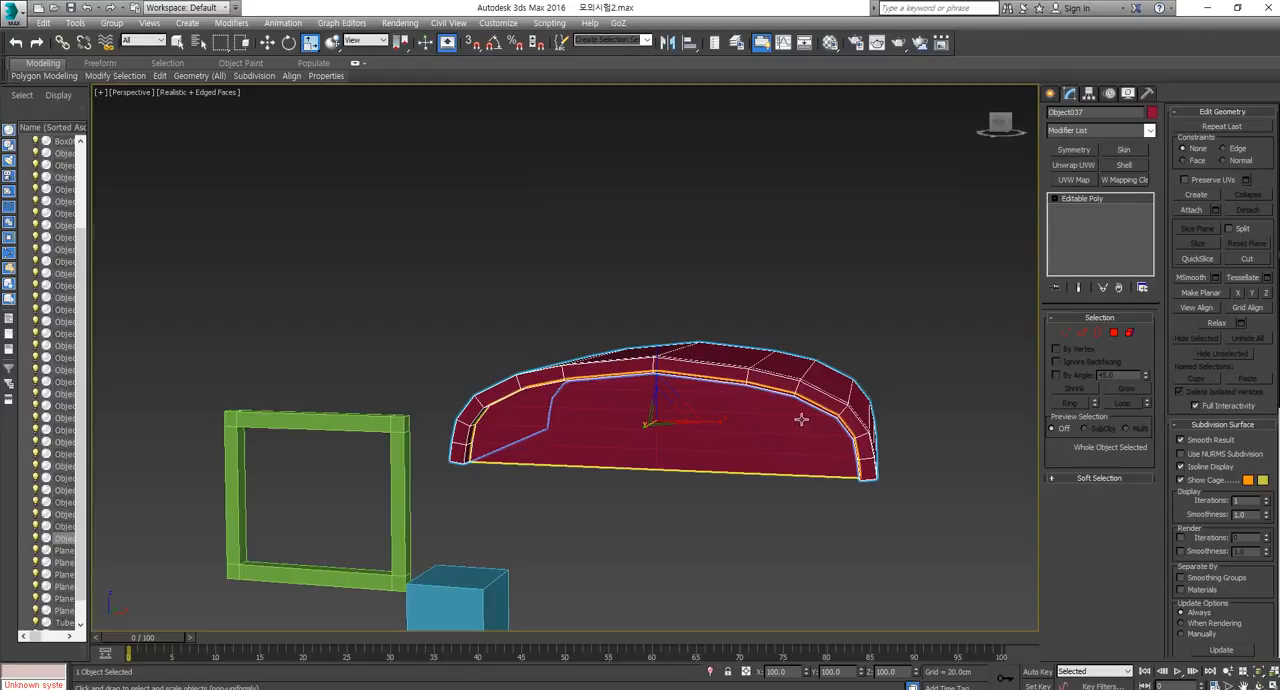
Extrude the two bottom edges of the flat arched panel straight down about 851 cm to form the front wall.
middle_click_drag(862, 441, 806, 440, "alt")
left_click(772, 435)
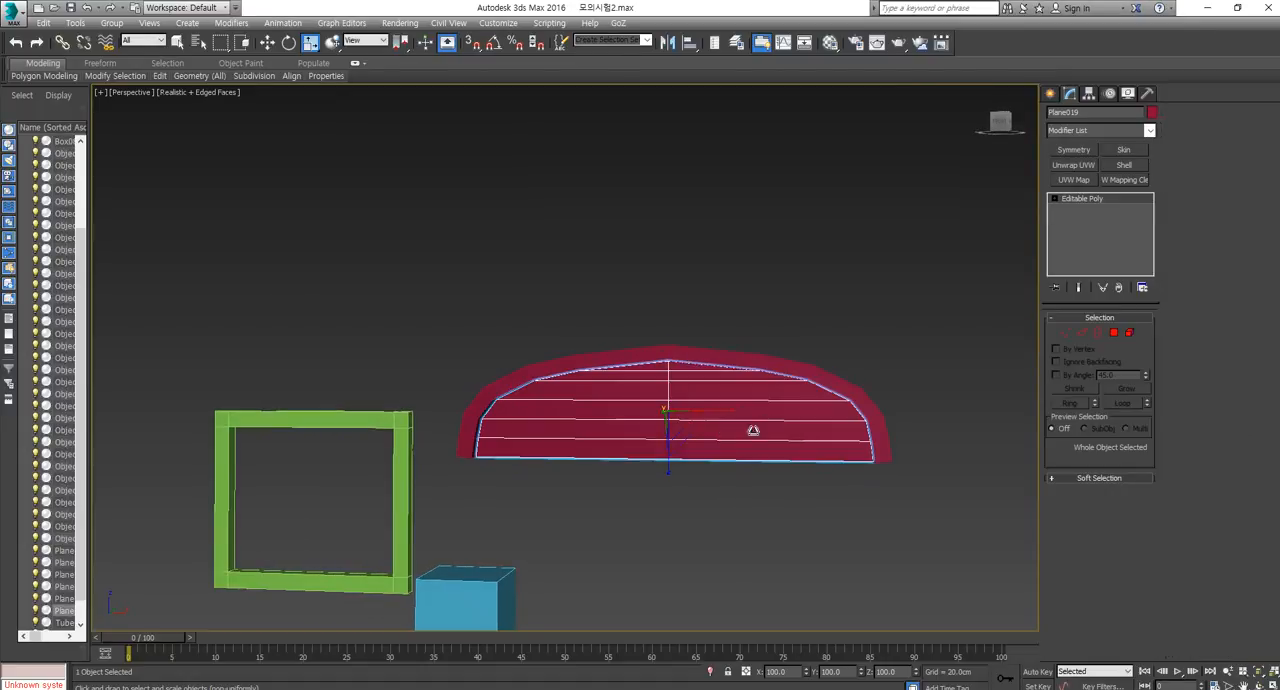
scroll(721, 432, "down", 6)
middle_click_drag(722, 484, 727, 410)
scroll(727, 410, "up", 6)
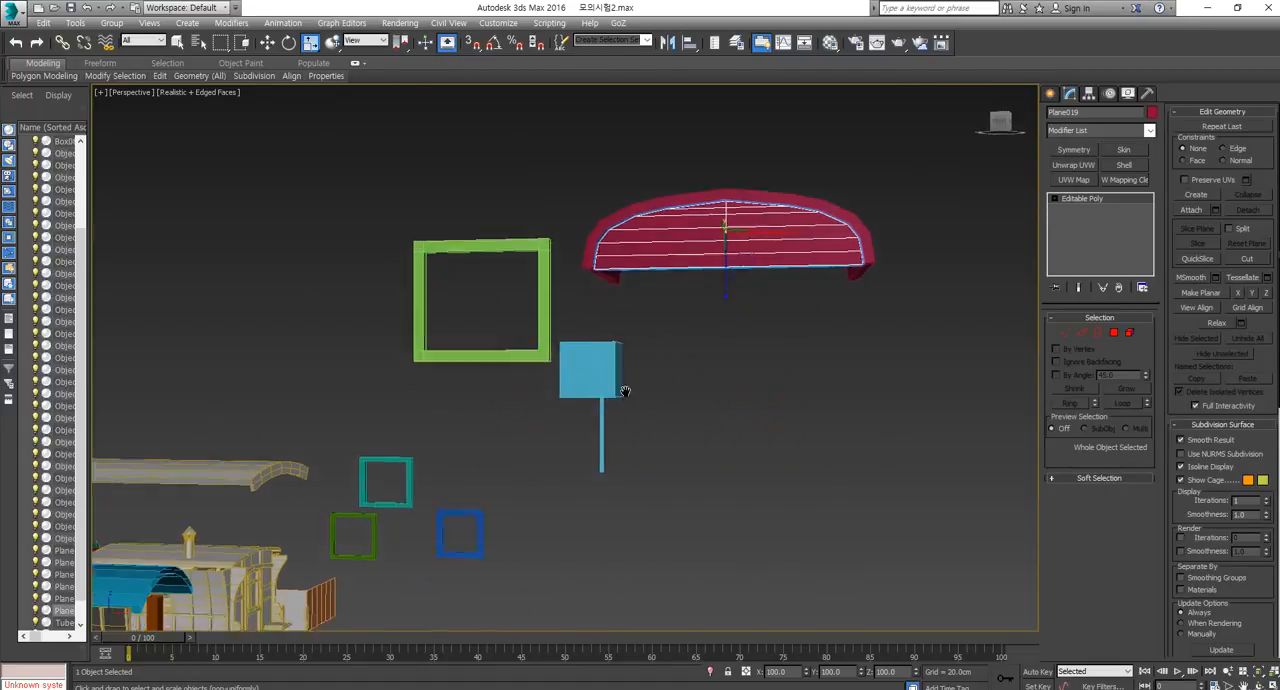
middle_click_drag(625, 390, 678, 325)
scroll(751, 280, "down", 2)
middle_click_drag(788, 252, 792, 303)
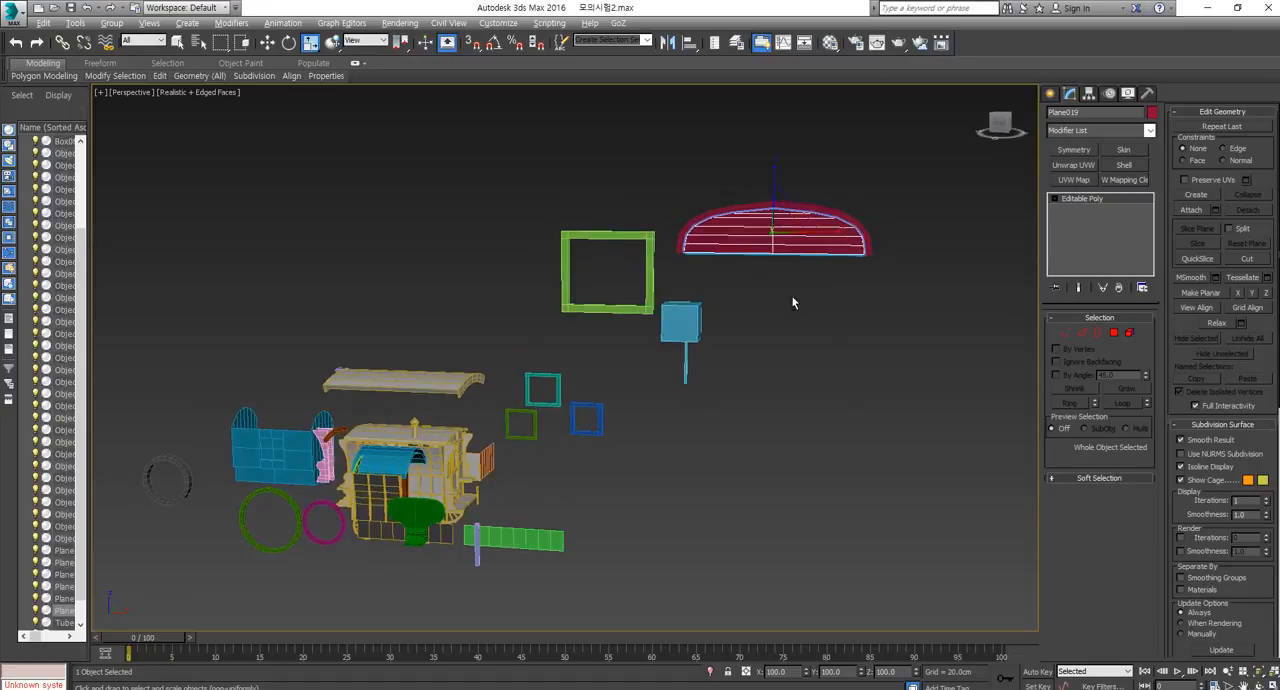
left_click(1080, 336)
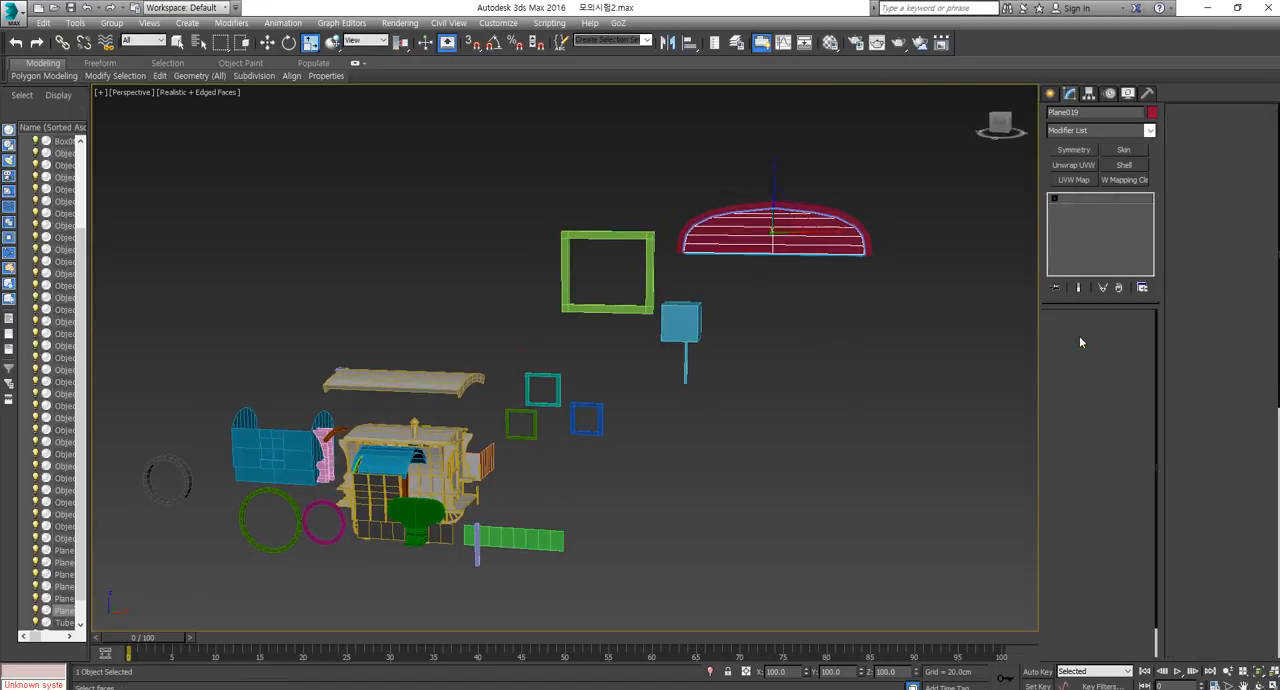
left_click(800, 258)
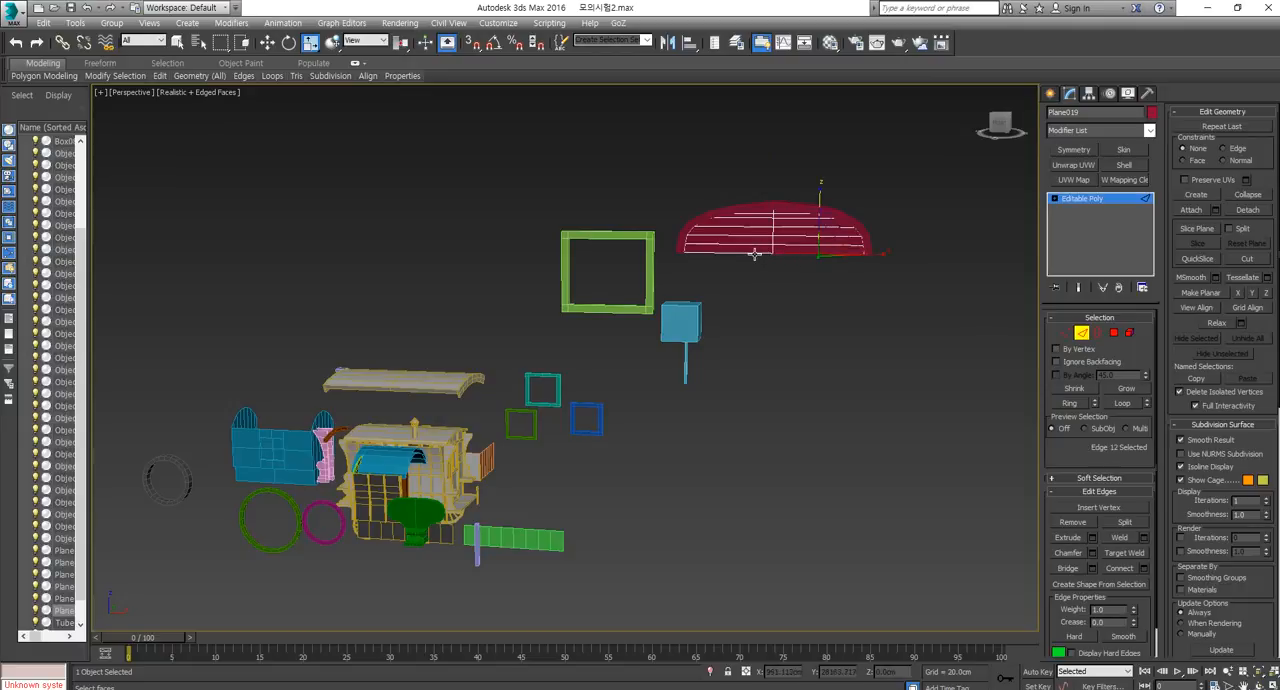
key("w")
left_click_drag(772, 250, 768, 370, "shift")
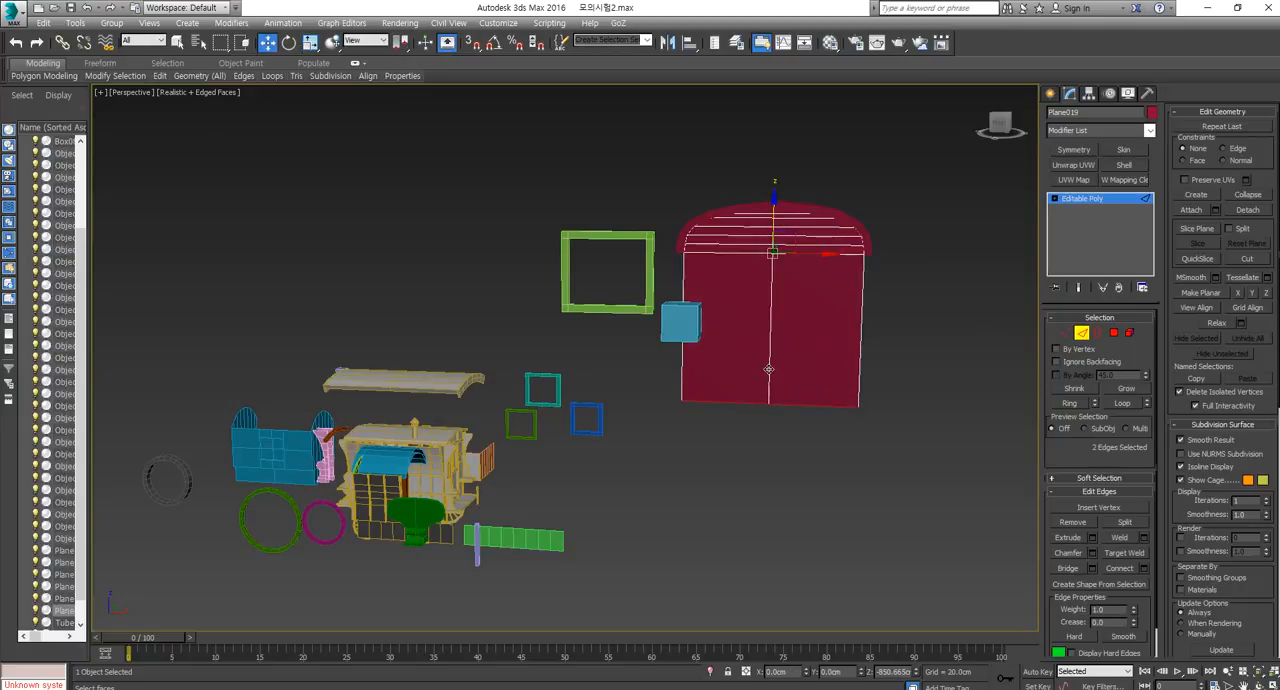
Scale the wall's two bottom edges narrower so the wall tapers downward, and raise them about 59 cm along Z.
key("r")
left_click_drag(829, 409, 828, 411)
key("w")
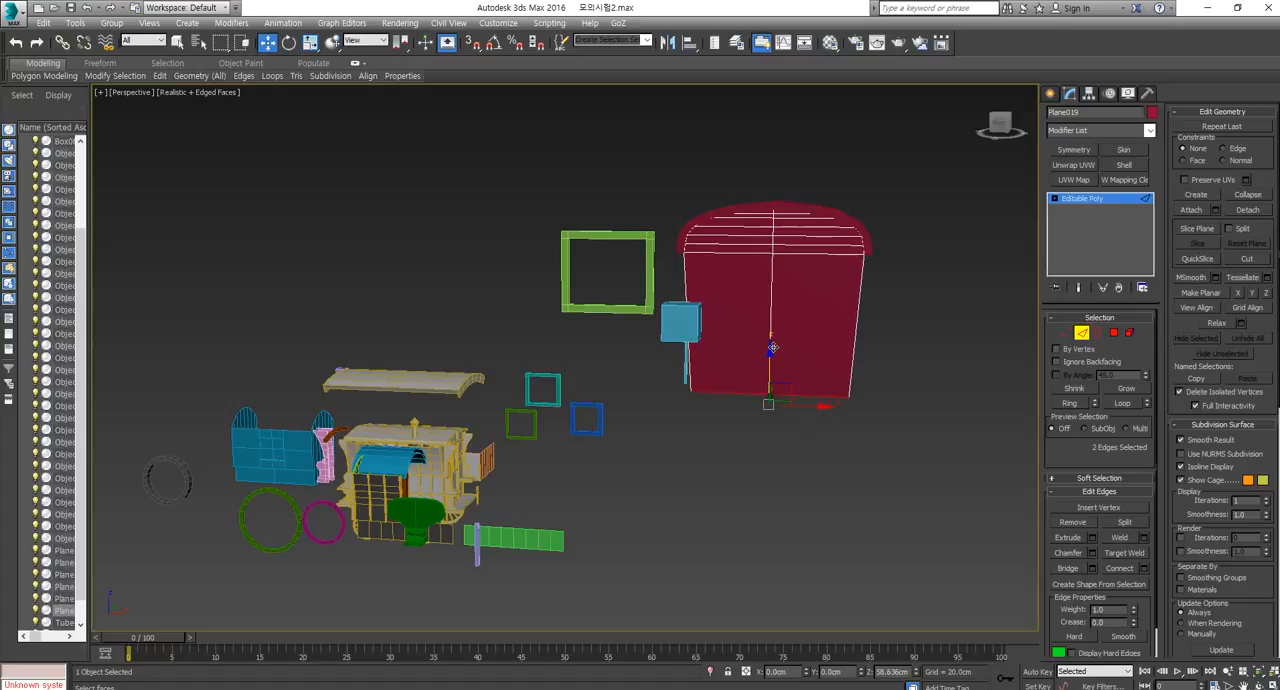
scroll(860, 397, "up", 3)
middle_click_drag(883, 397, 880, 408)
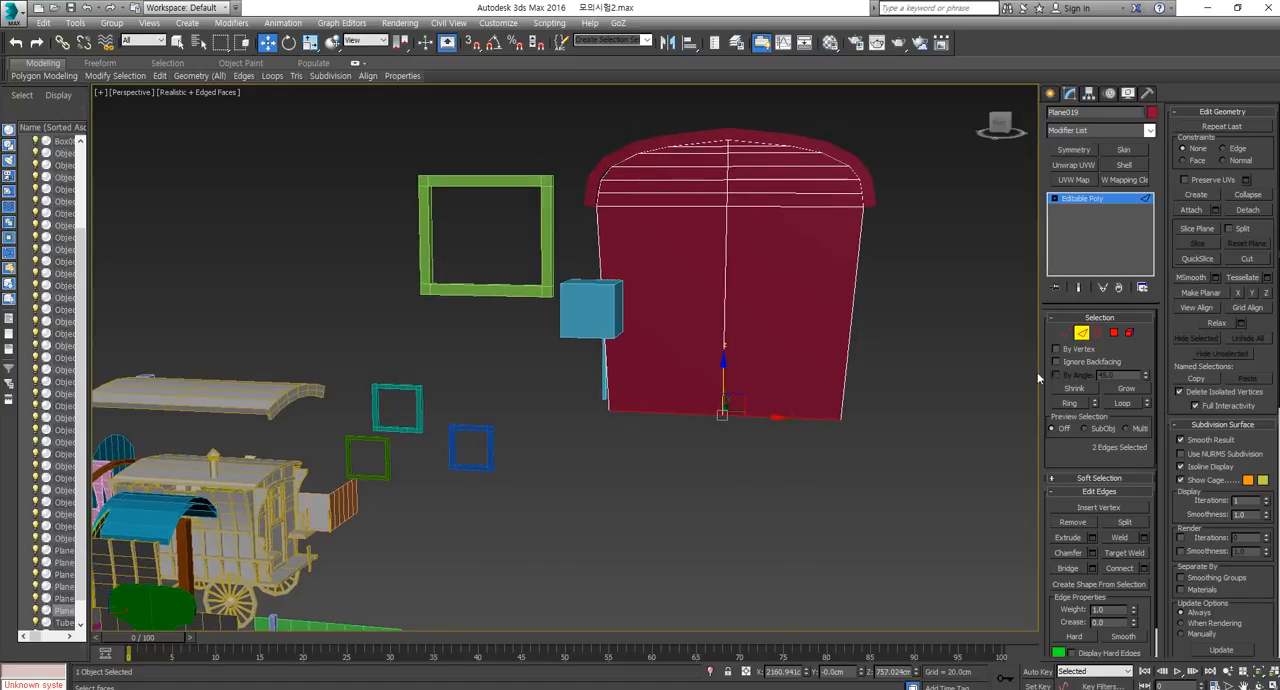
Check the caravan's front view in the exam PDF and cut a half-door outline with a curved top from the wall's centre line to its bottom edge.
left_click(754, 206)
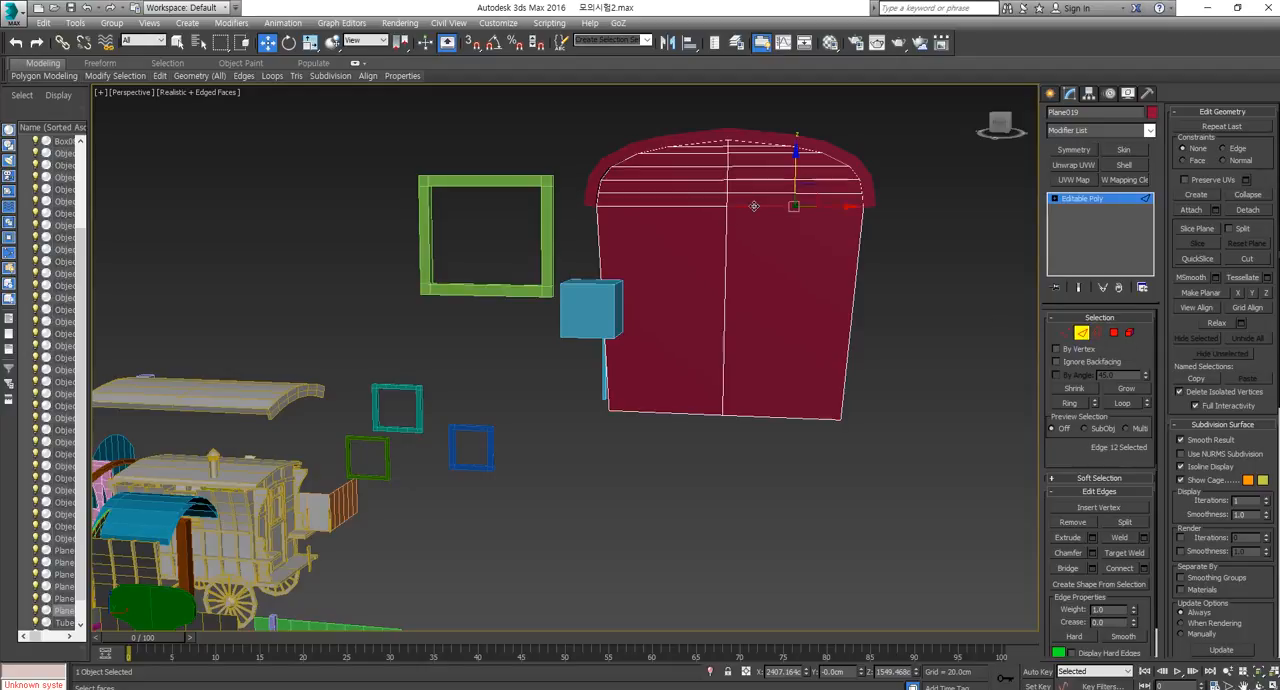
left_click(750, 181, "ctrl")
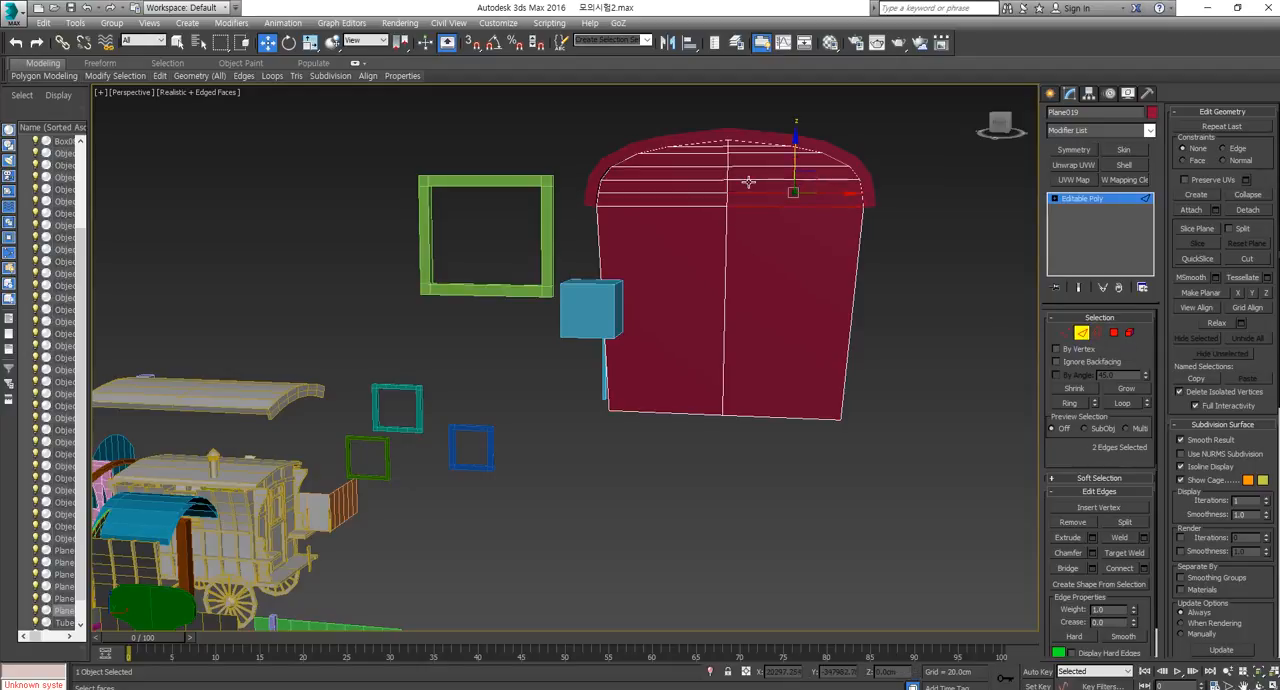
left_click(1247, 259)
middle_click_drag(848, 316, 847, 337)
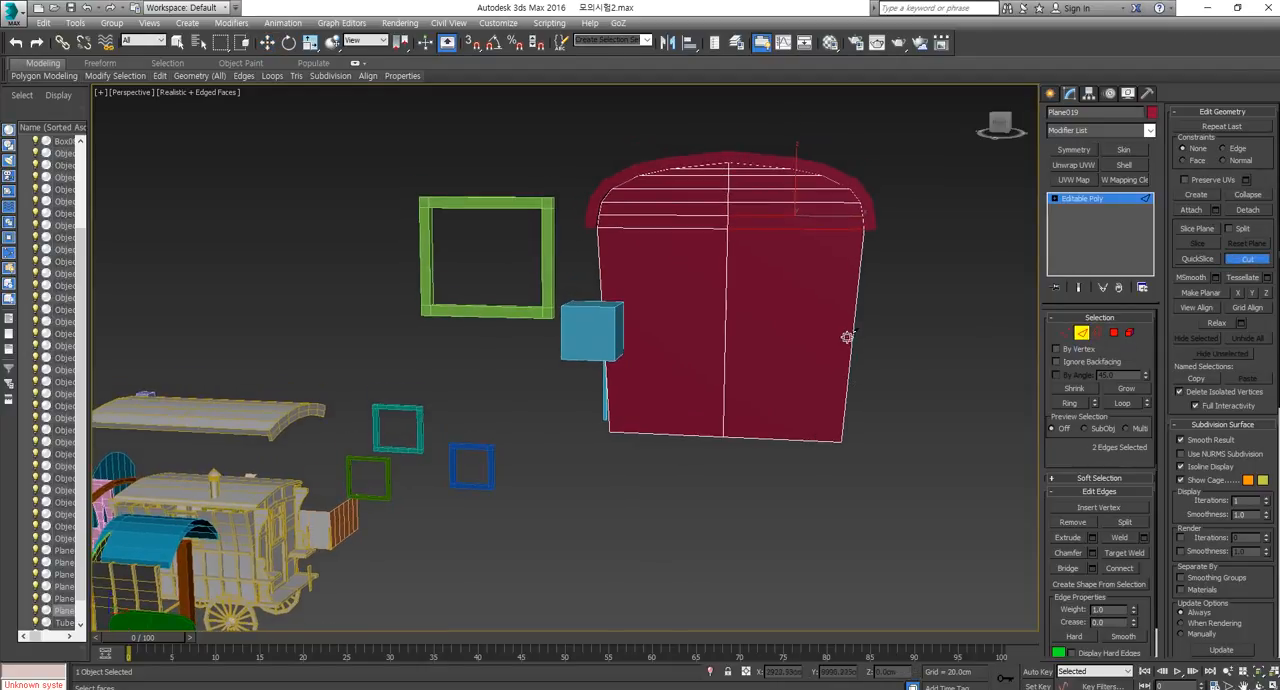
scroll(847, 337, "up", 3)
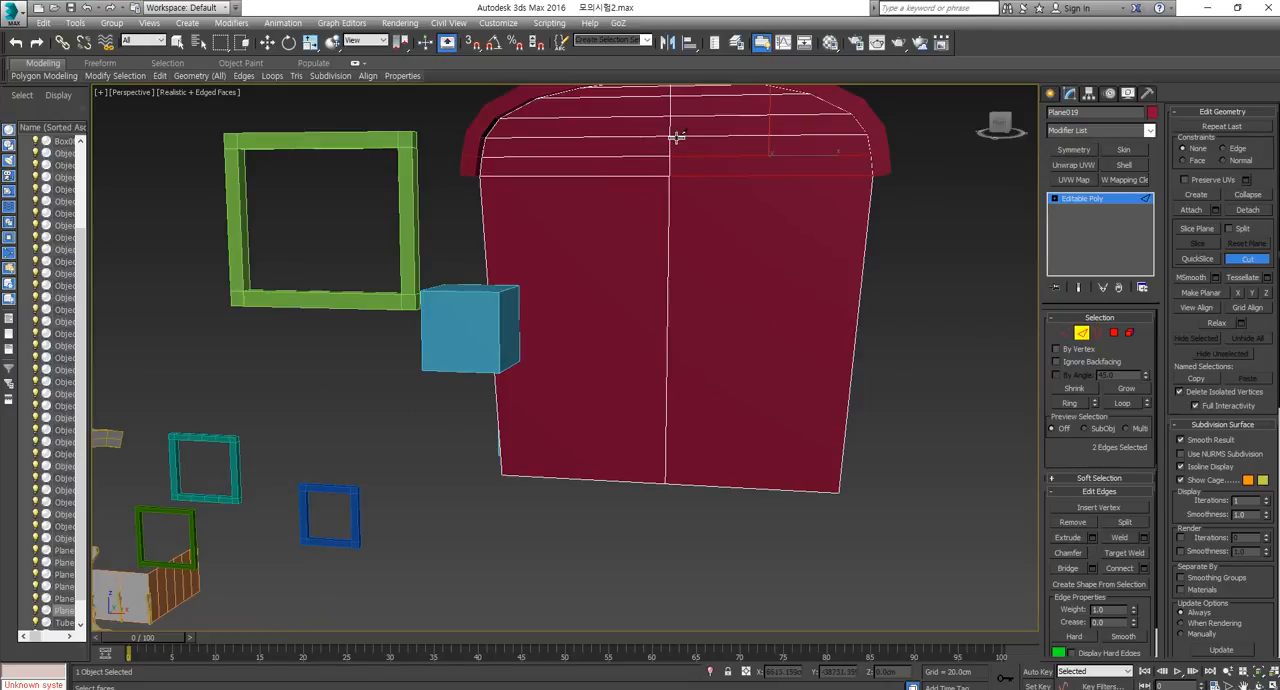
key("alt+Tab")
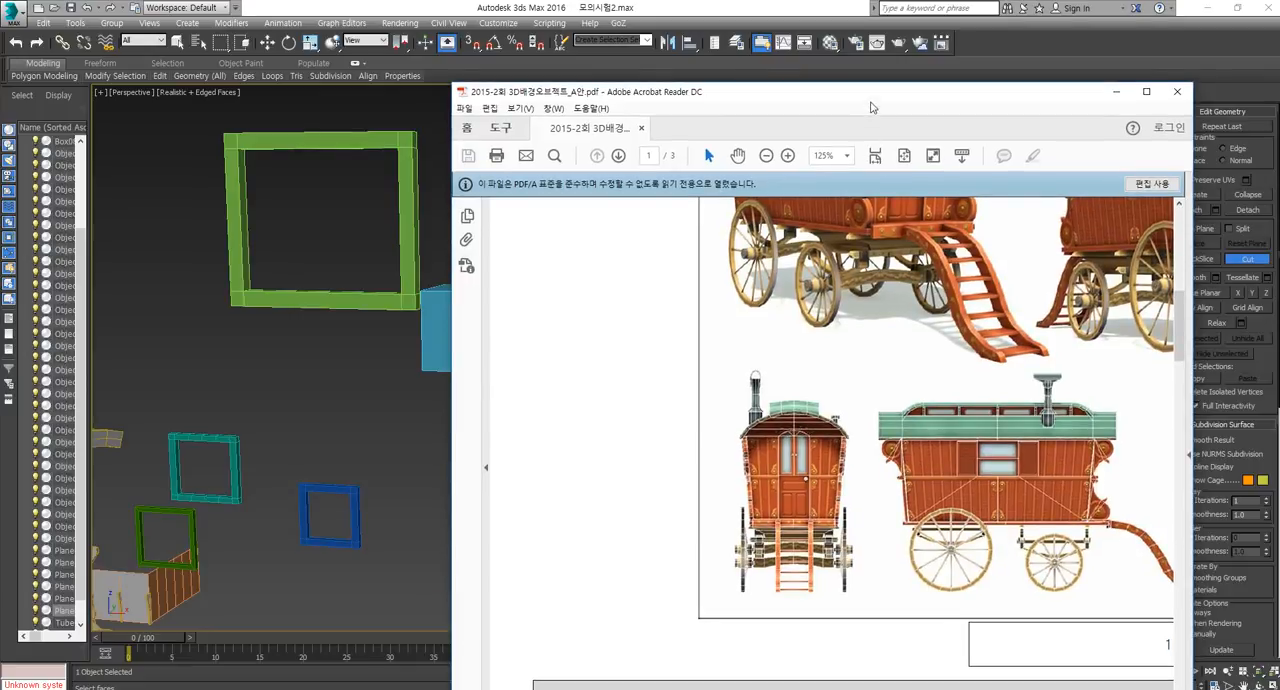
left_click_drag(871, 97, 1191, 106)
key("alt+Tab")
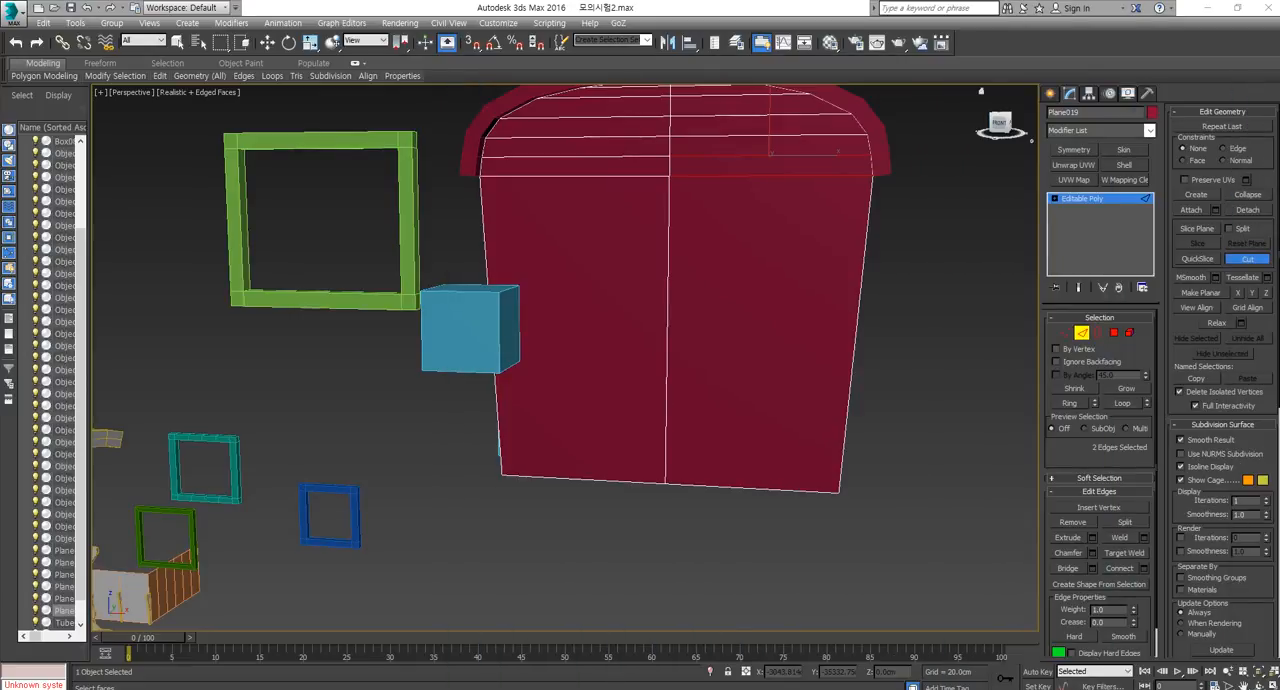
left_click(670, 141)
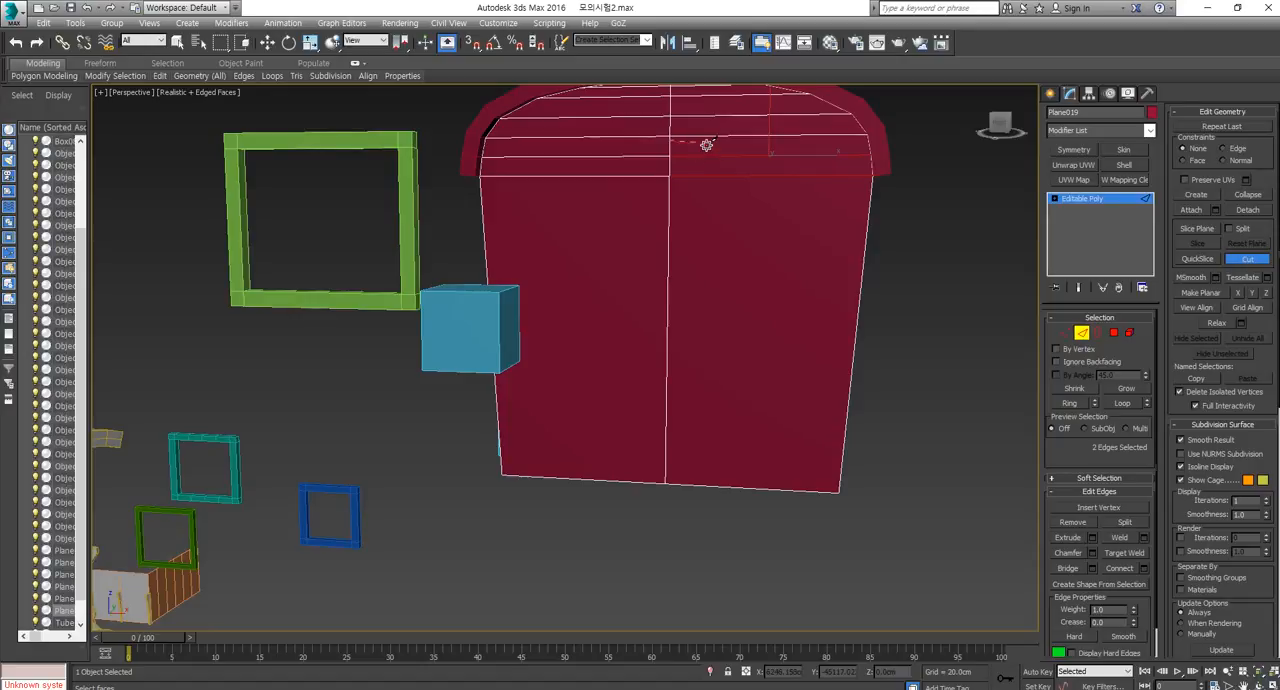
left_click(714, 152)
left_click(725, 484)
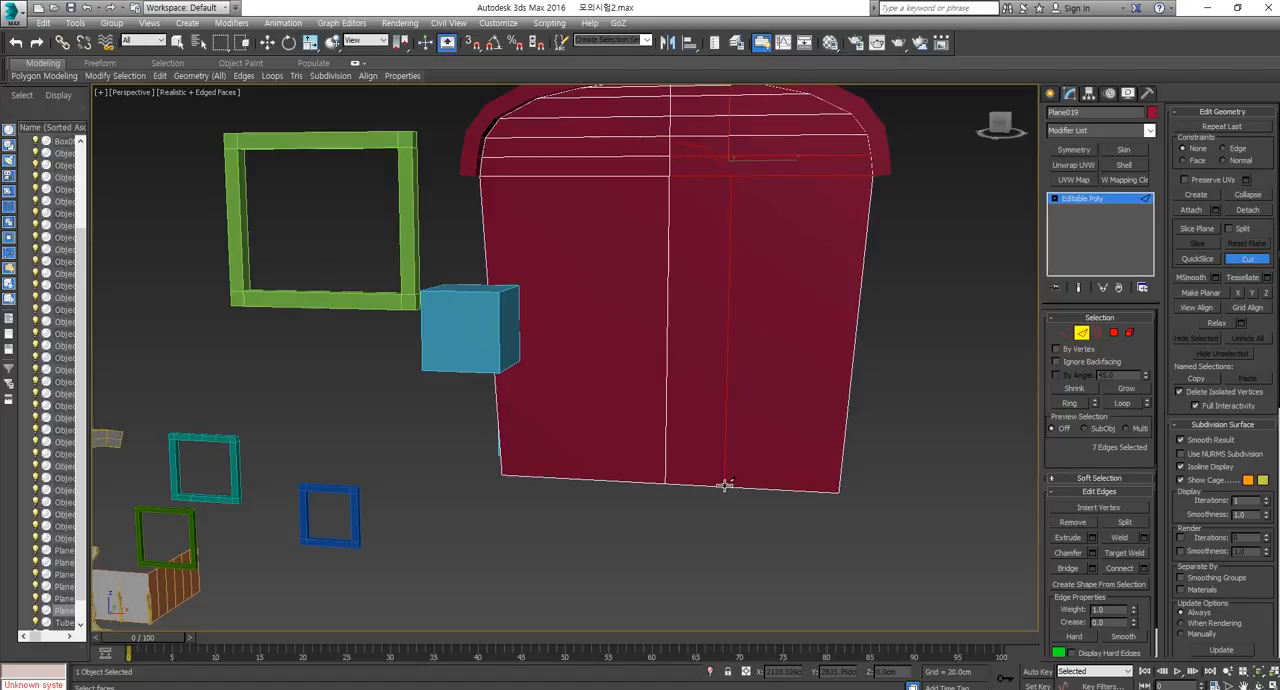
right_click(725, 485)
right_click(769, 522)
In the front view, try to align the two vertices of the door's side edge by scaling them along X, and undo it.
left_click(1067, 333)
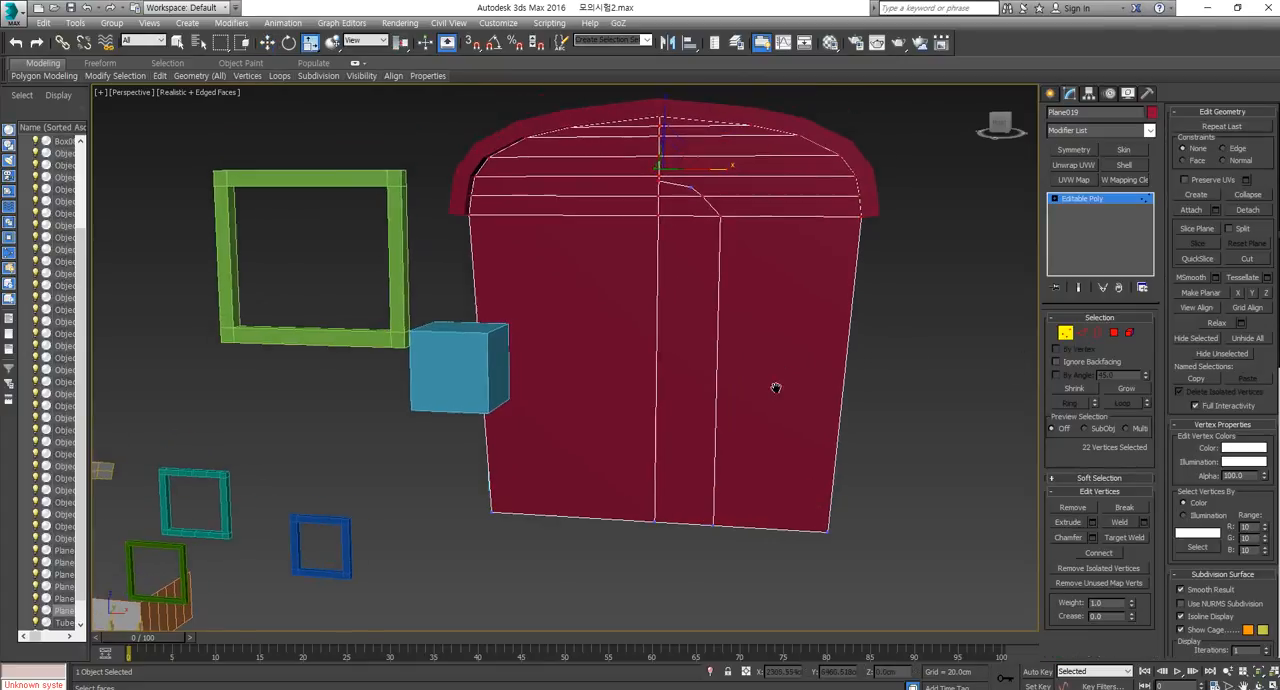
key("f")
scroll(706, 409, "up", 6)
middle_click_drag(637, 398, 643, 281)
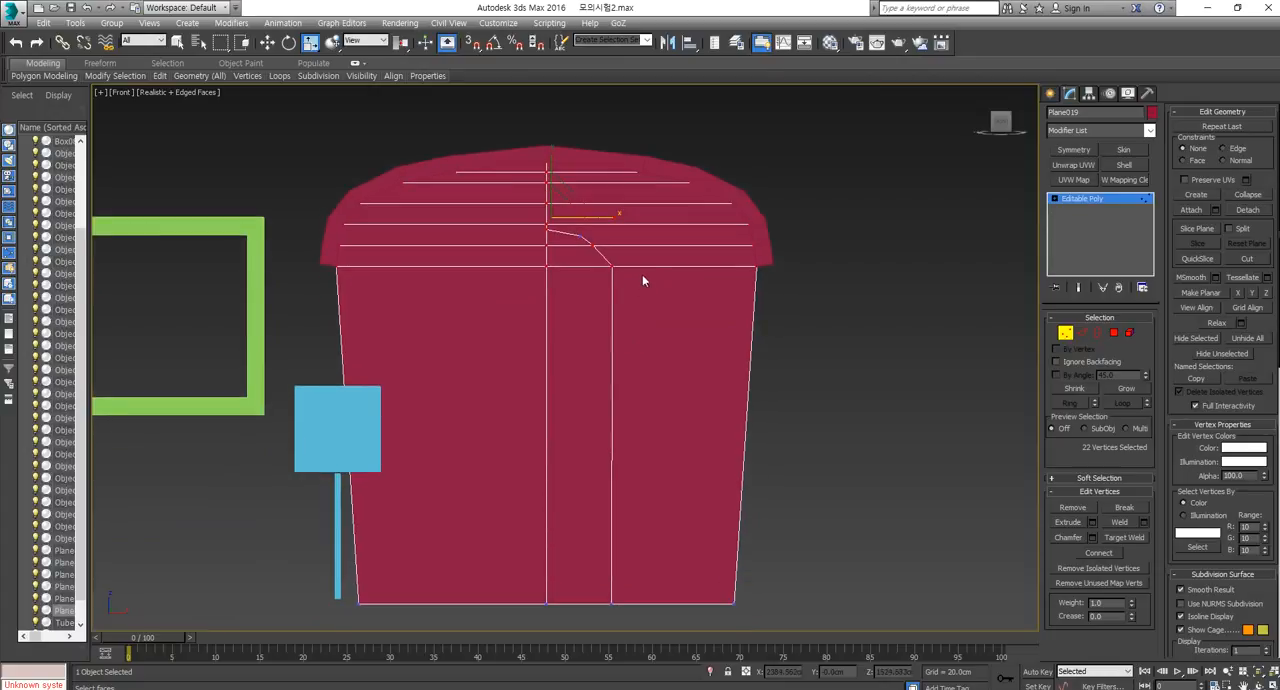
left_click_drag(625, 551, 598, 635)
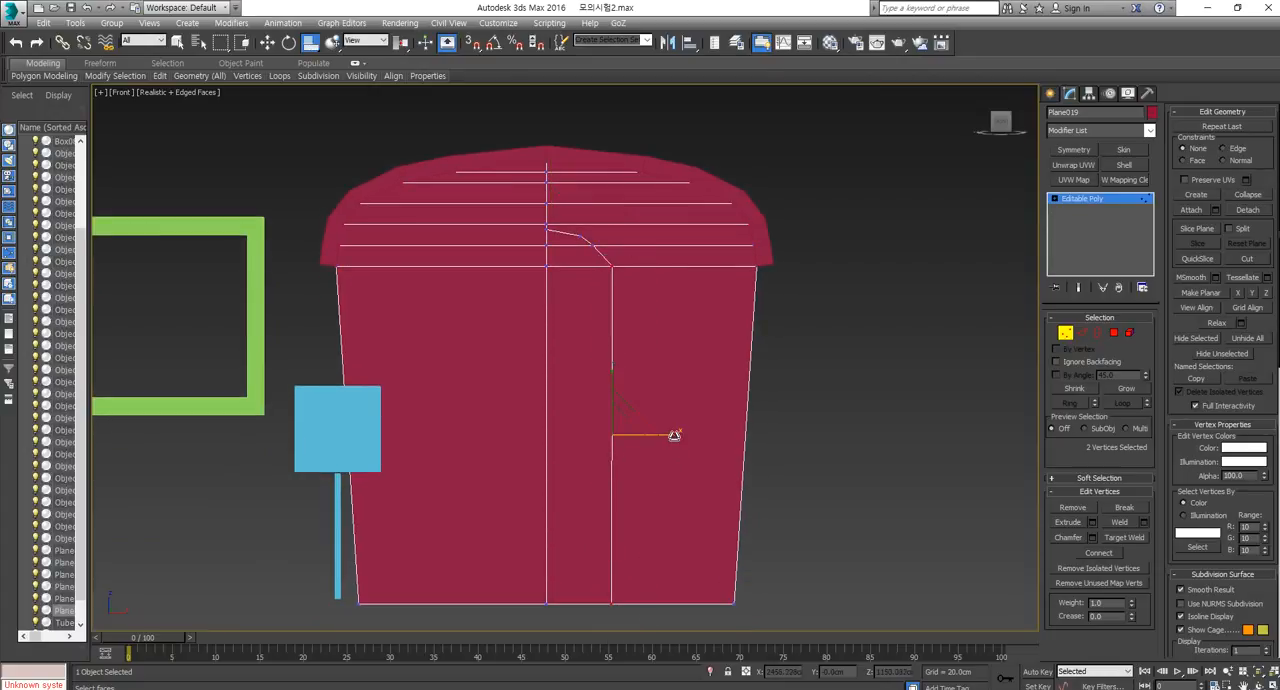
left_click_drag(674, 434, 63, 452)
key("ctrl+z")
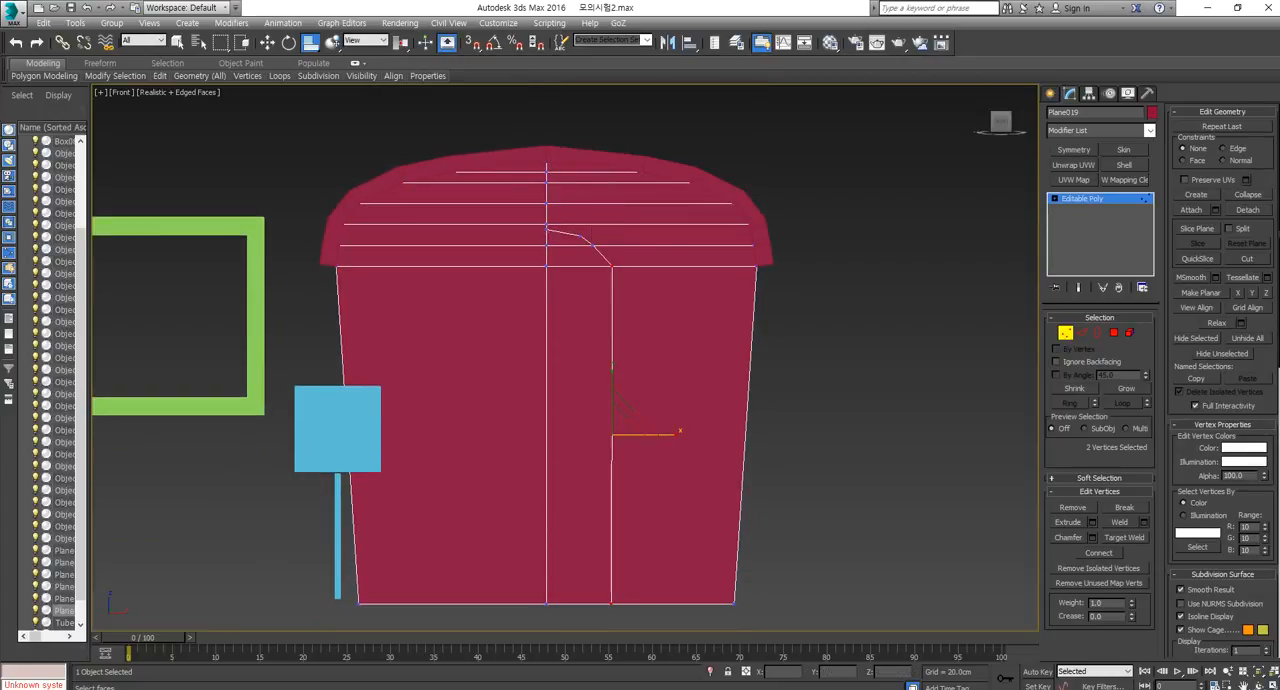
Scale the two vertices of the door's side edge along X to align them, and move the arch's upper vertex inward and slightly up.
left_click(312, 45)
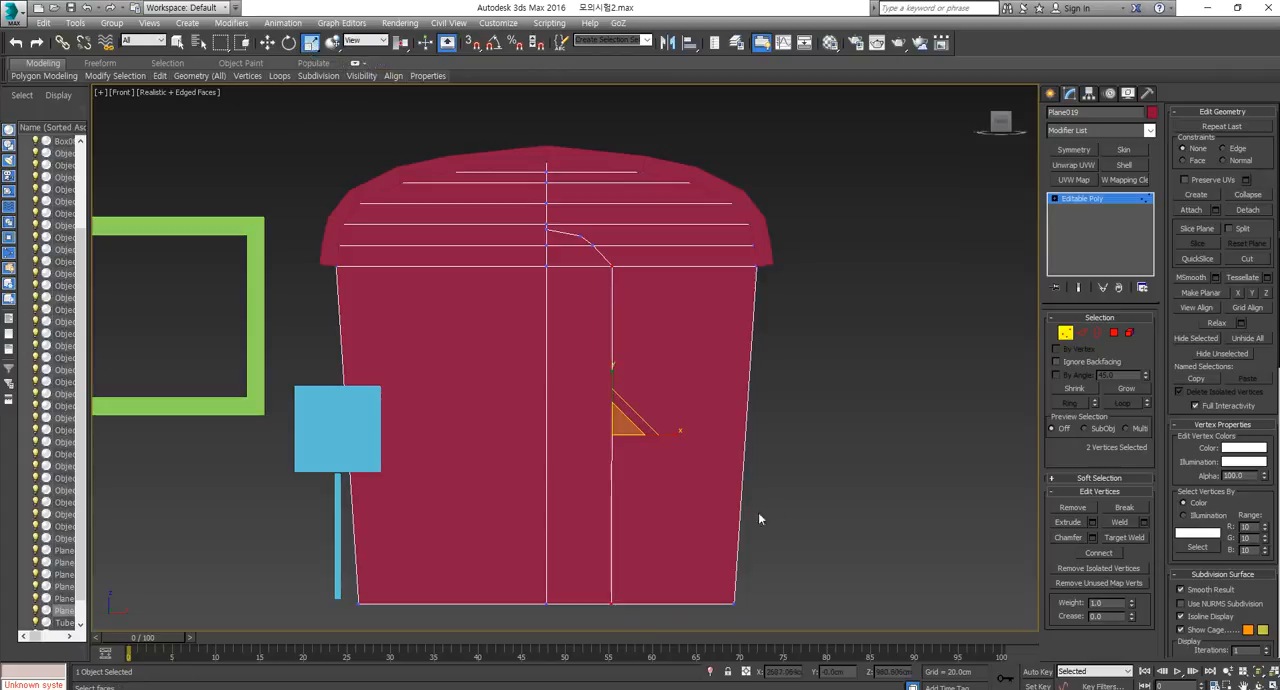
left_click_drag(680, 444, 396, 445)
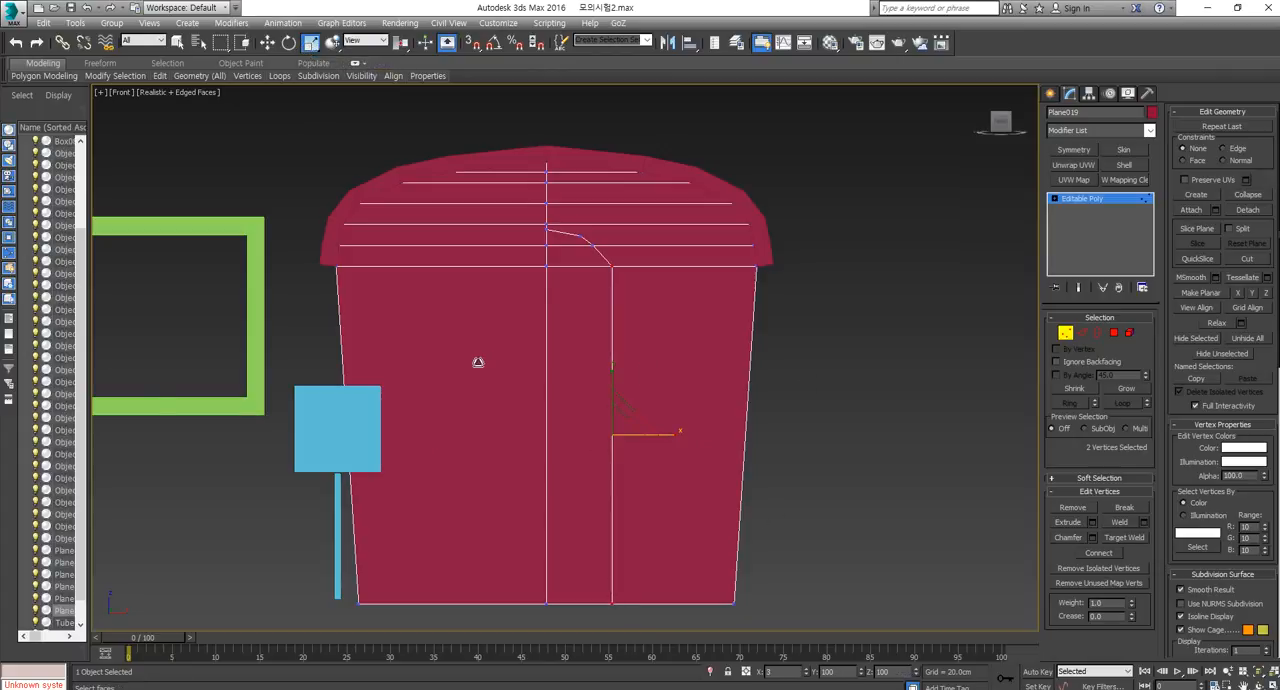
scroll(600, 331, "up", 8)
left_click(606, 286)
key("w")
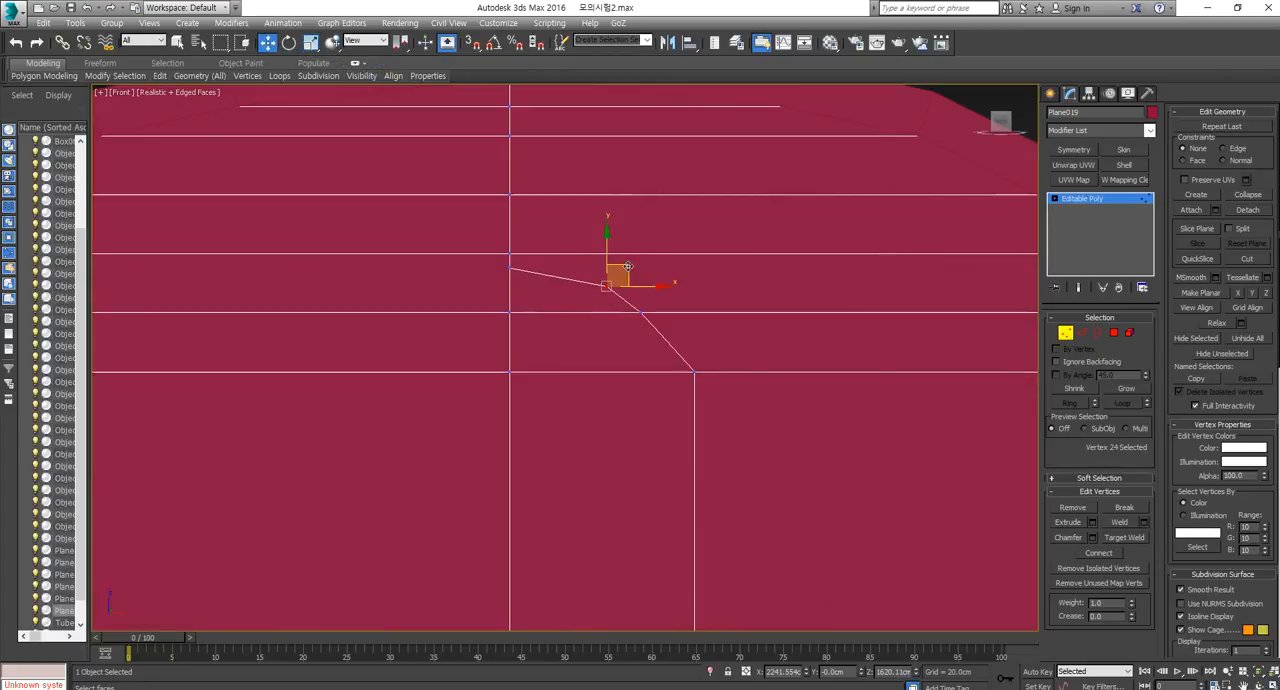
left_click_drag(628, 266, 605, 260)
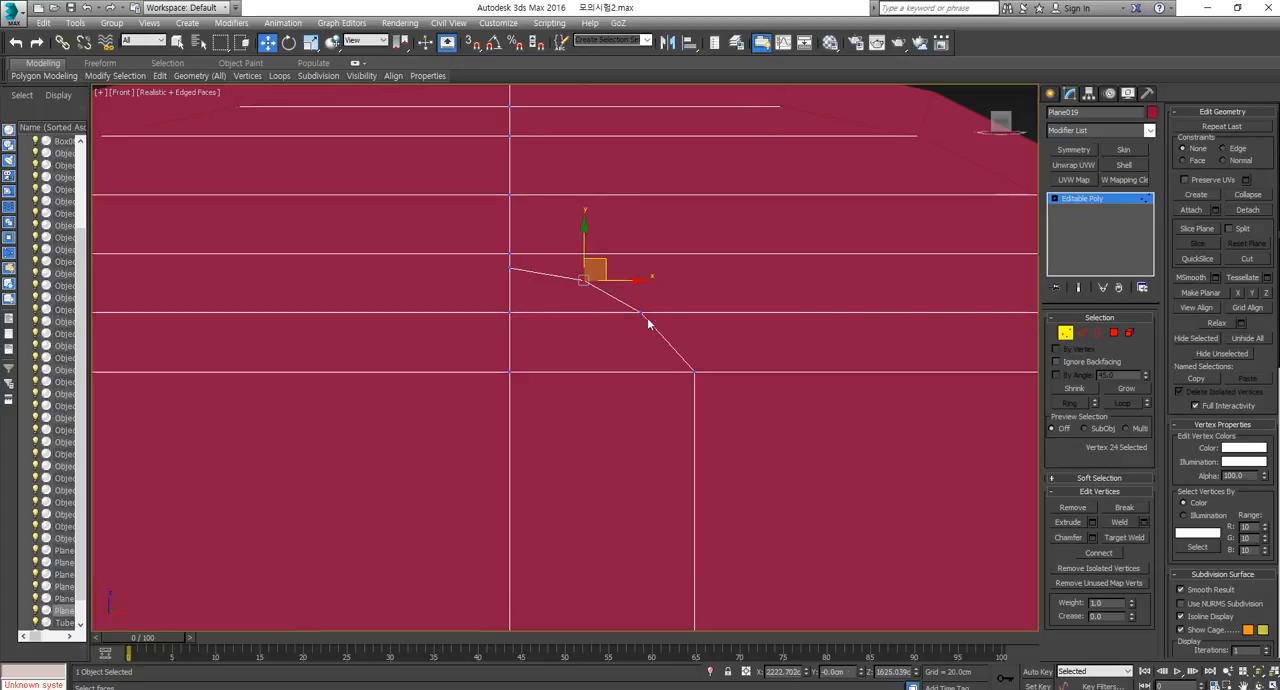
Slide the arch's lower middle vertex slightly outward along its horizontal line using the Edge constraint, then set constraints back to None.
left_click(644, 316)
left_click_drag(677, 314, 660, 284)
key("ctrl+z")
right_click(660, 284)
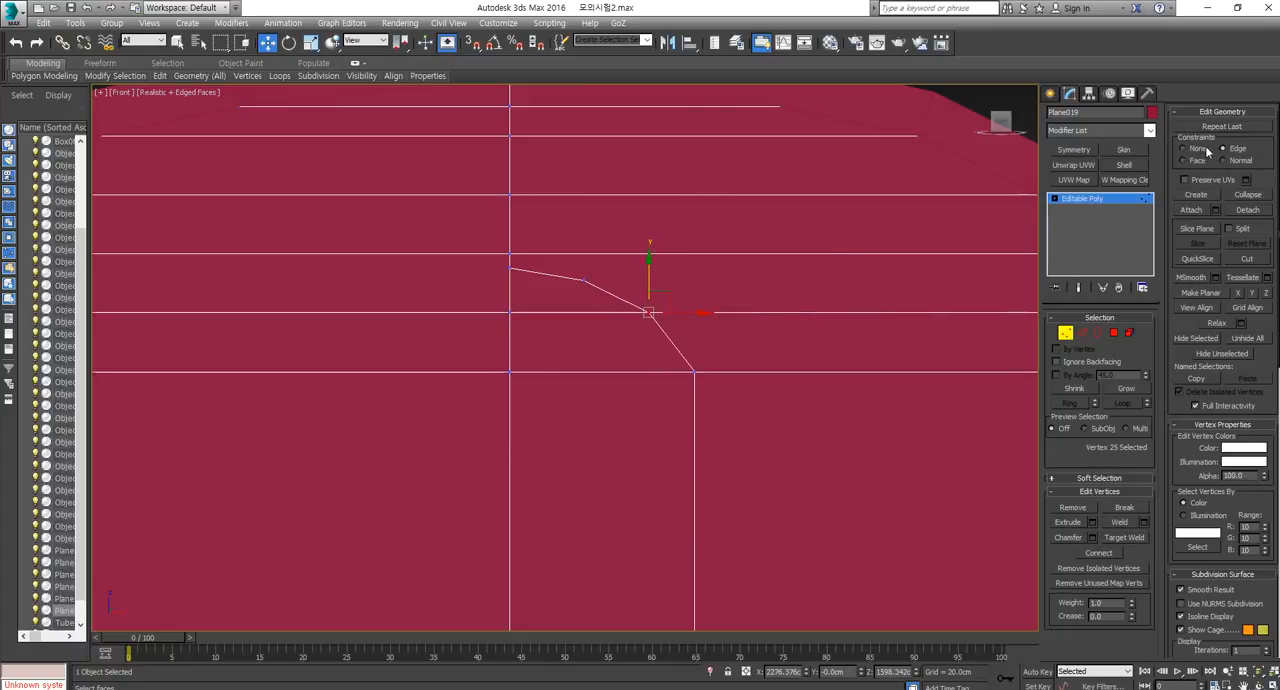
mouse_move(688, 314)
left_mouse_down()
mouse_move(710, 311)
mouse_move(693, 322)
left_mouse_up()
scroll(692, 335, "down", 3)
middle_click_drag(741, 420, 743, 331)
scroll(743, 331, "down", 2)
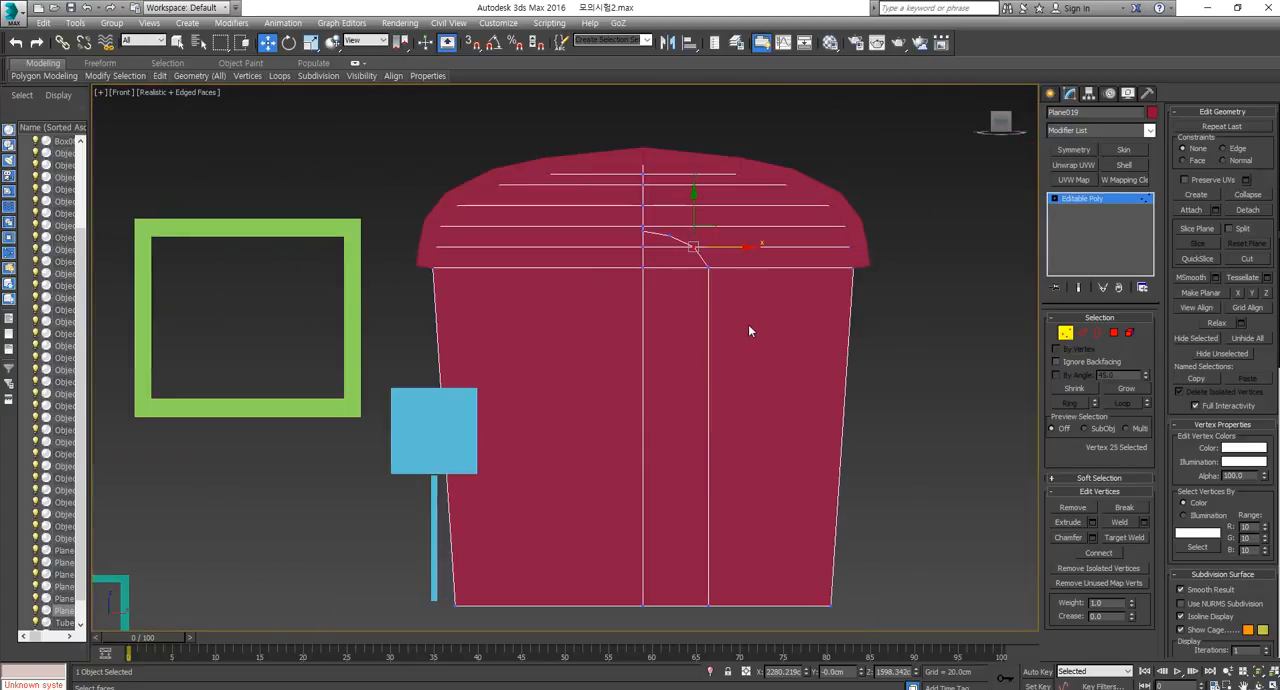
Delete the polygons of the front wall's left half and mirror the remaining half across X with a Symmetry modifier.
left_click(1114, 332)
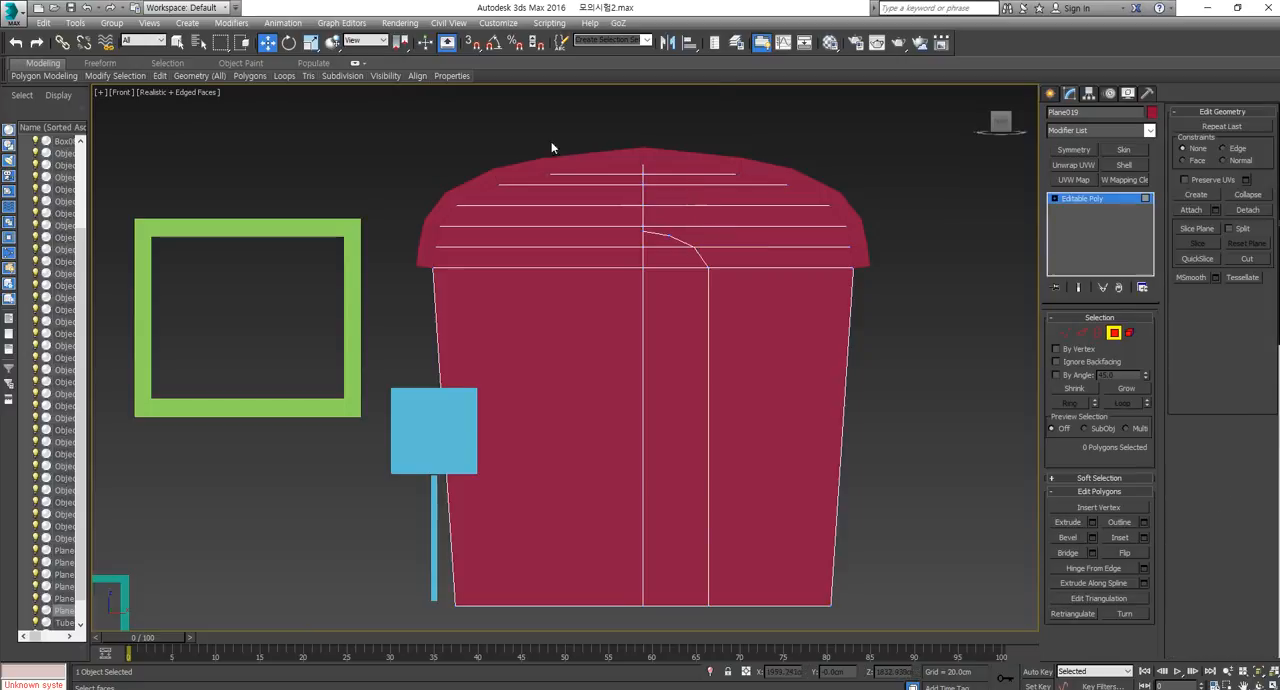
left_click_drag(374, 143, 452, 608)
key("Delete")
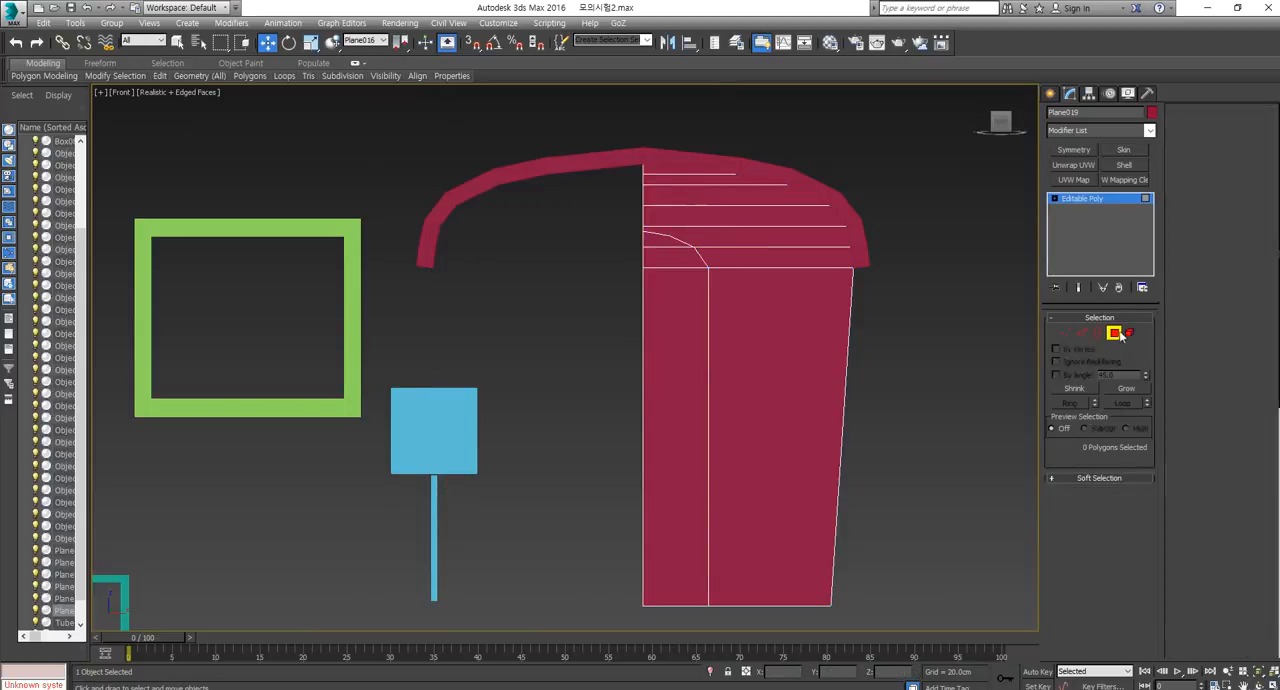
left_click(1073, 149)
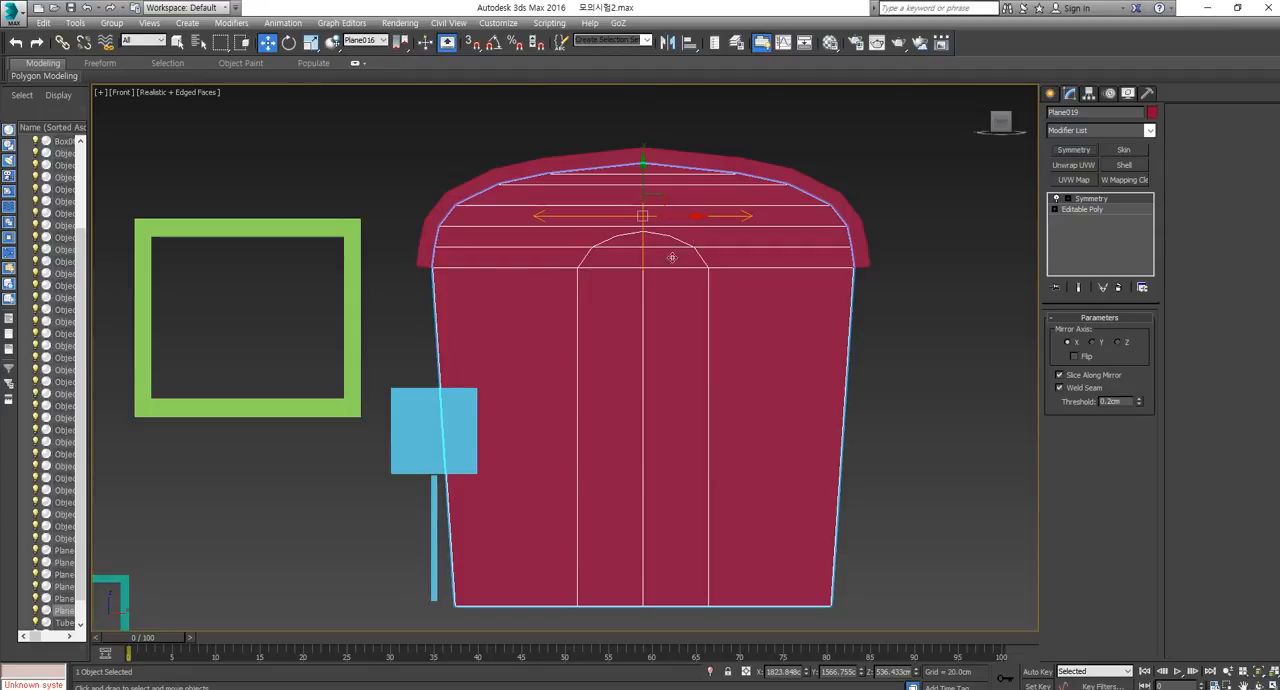
scroll(653, 381, "down", 2)
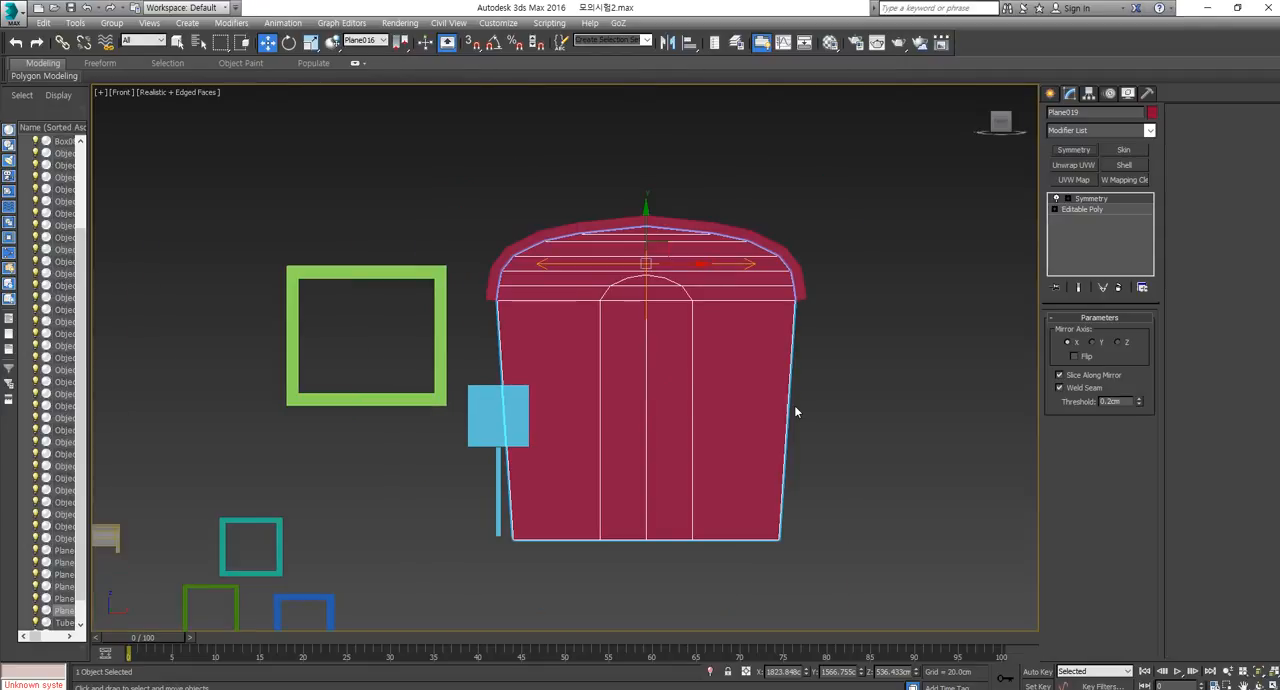
scroll(794, 405, "down", 2)
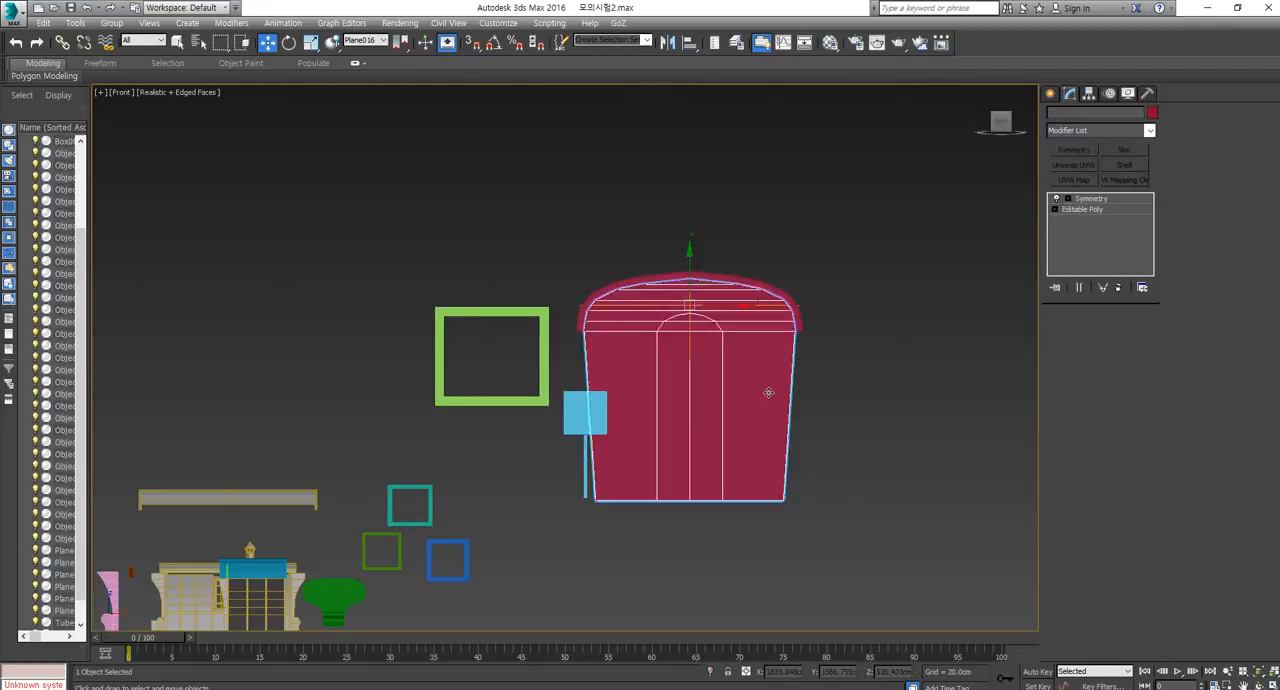
scroll(768, 393, "down", 2)
Try connecting the border edges of the wall half in the Editable Poly beneath the Symmetry modifier.
left_click(1104, 209)
scroll(803, 415, "up", 6)
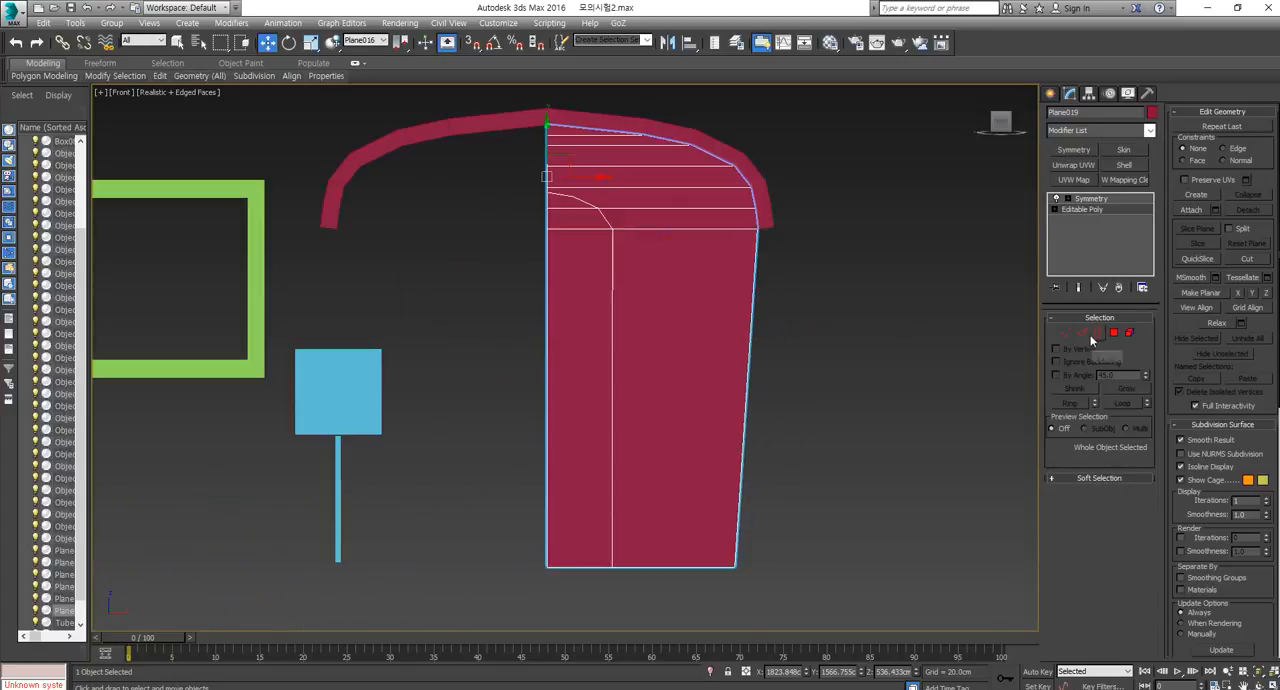
left_click(1097, 333)
left_click_drag(488, 408, 480, 407)
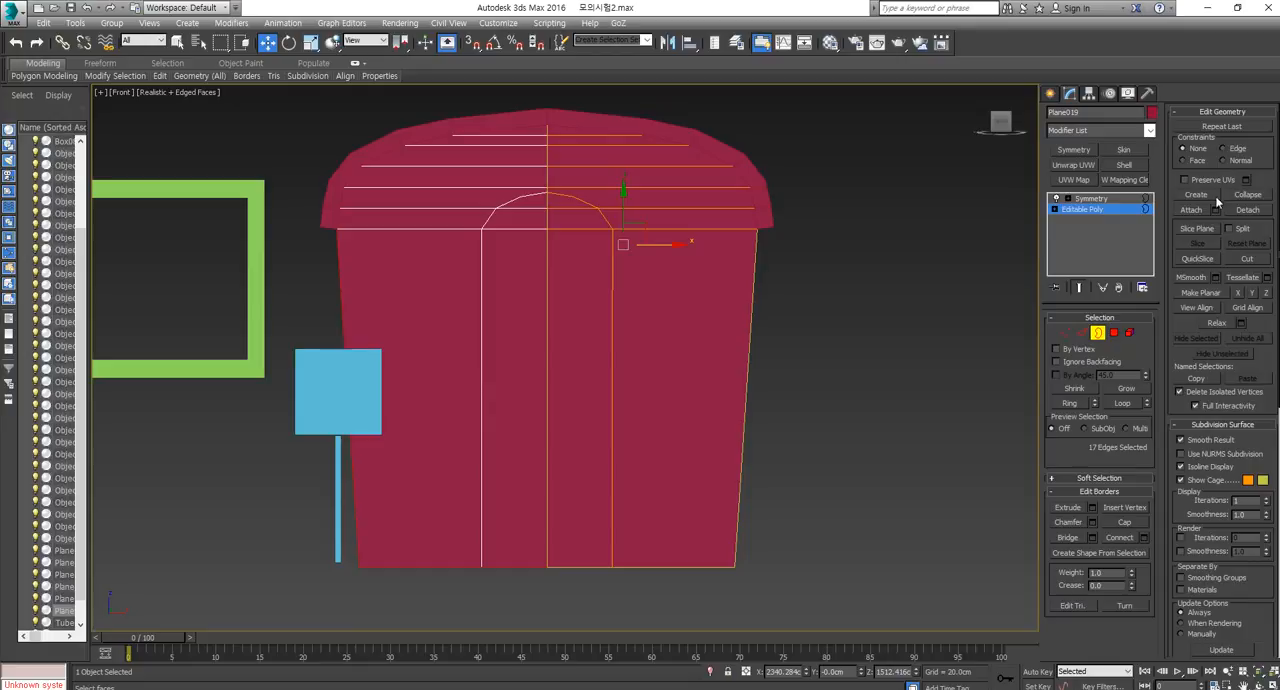
left_click(1119, 537)
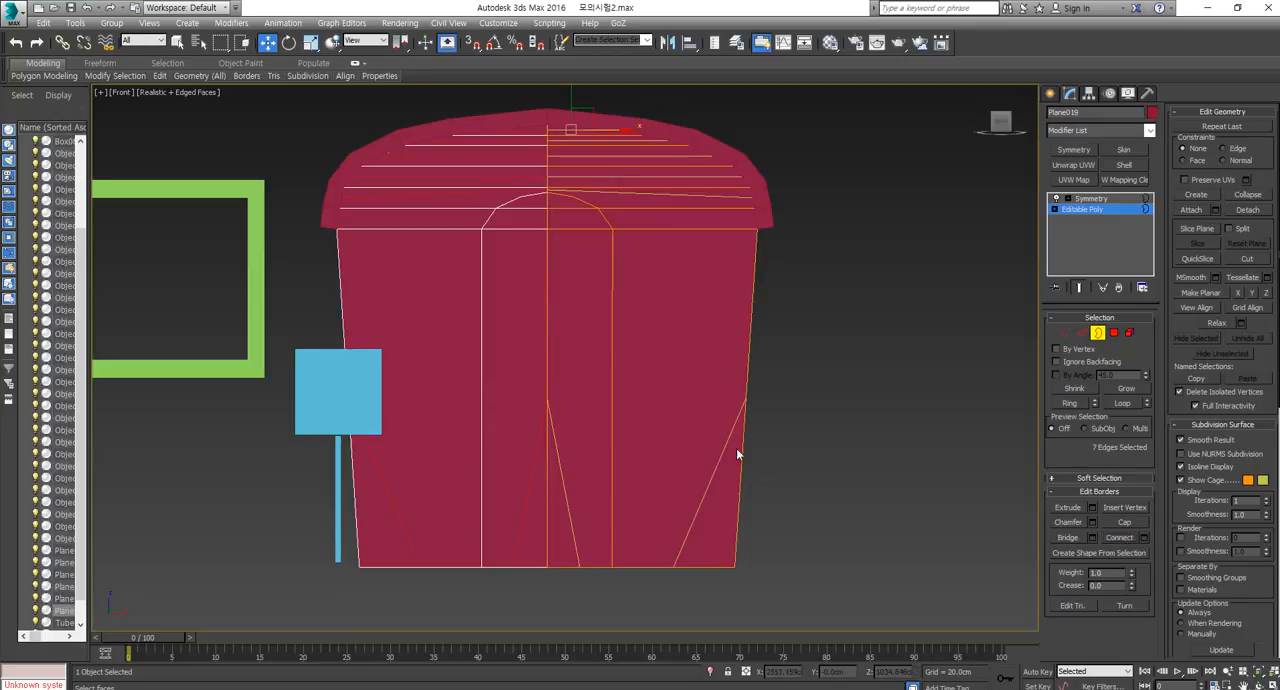
left_click(842, 430)
left_click_drag(438, 384, 440, 389)
Connect the wall half's three vertical edges with a horizontal line, and check it against the caravan's front view in the exam PDF.
left_click(1085, 334)
left_click_drag(803, 358, 573, 427)
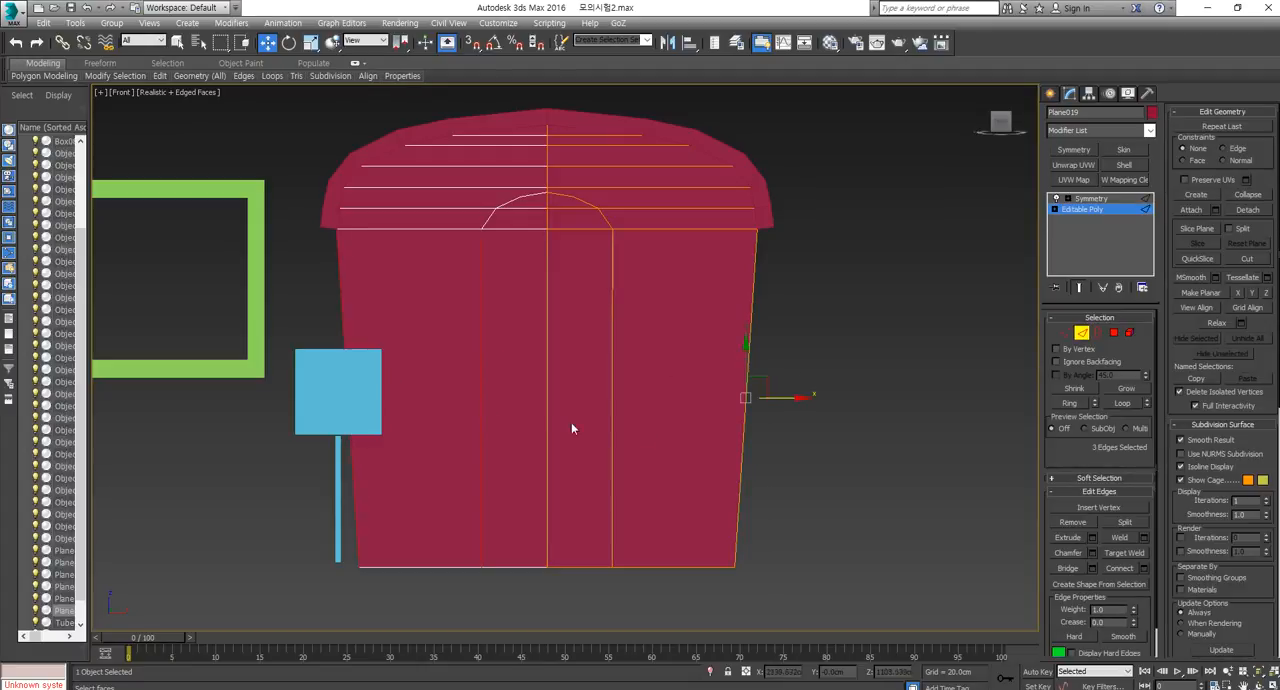
left_click(1128, 570)
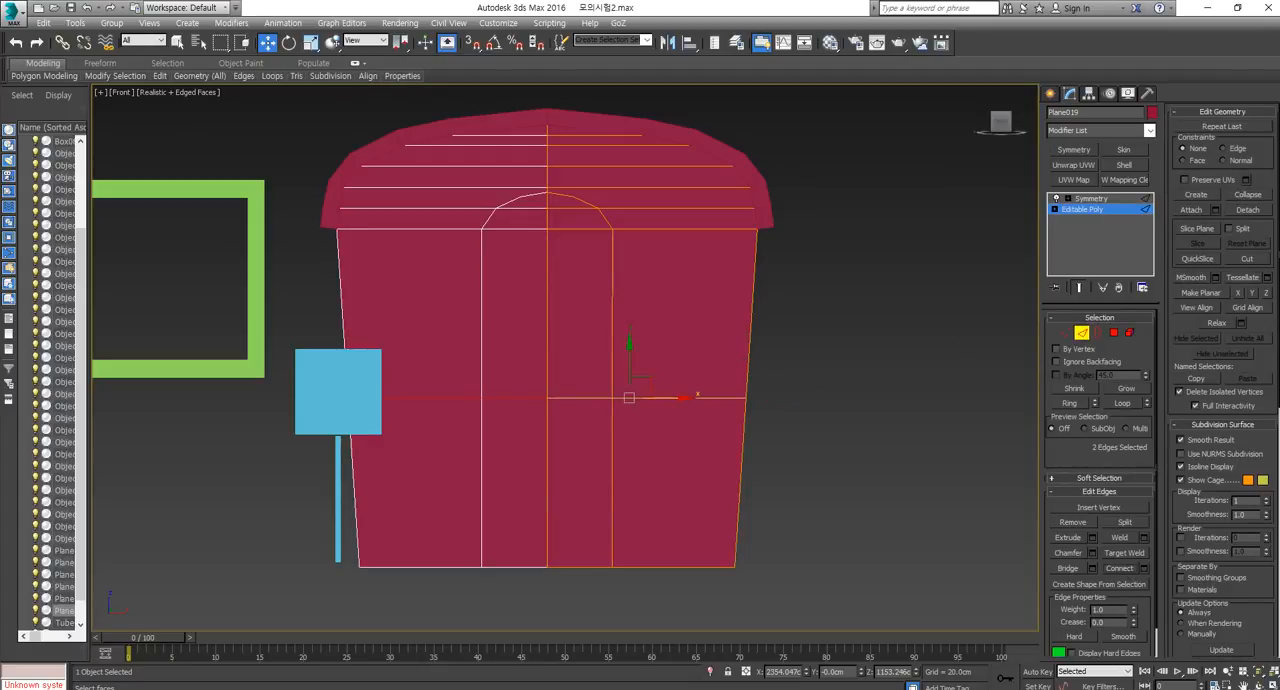
left_click_drag(1279, 125, 808, 93)
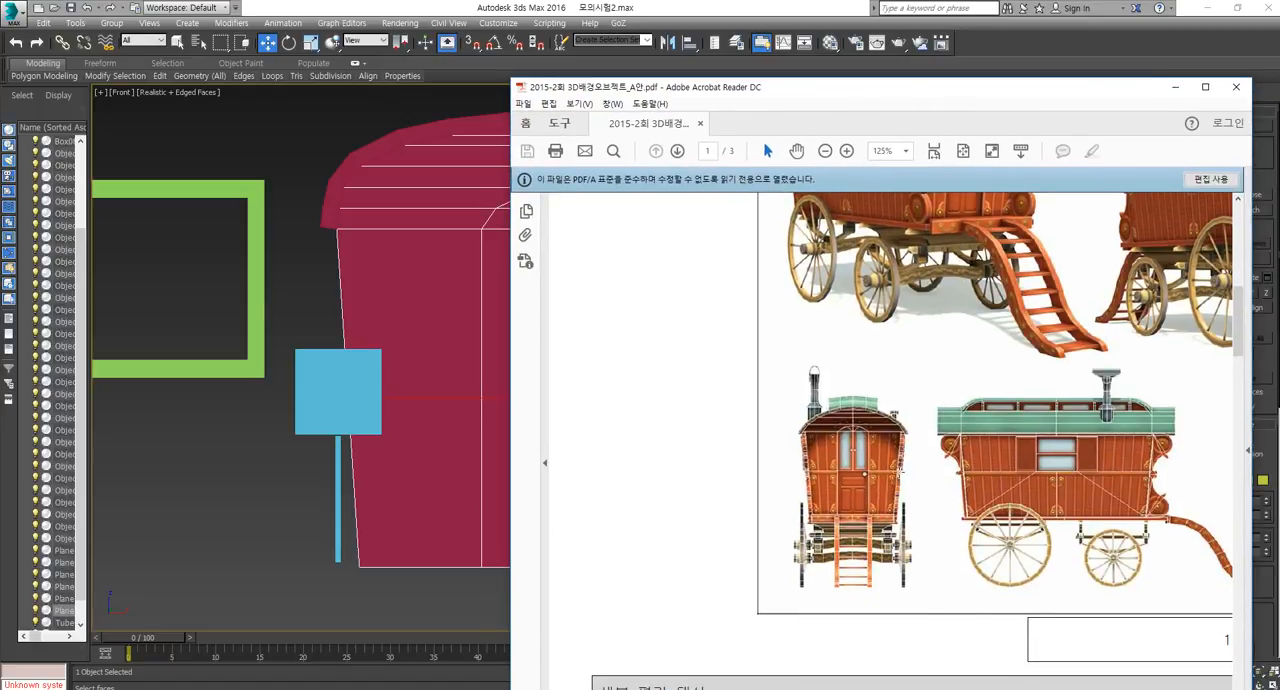
left_click_drag(913, 93, 1279, 118)
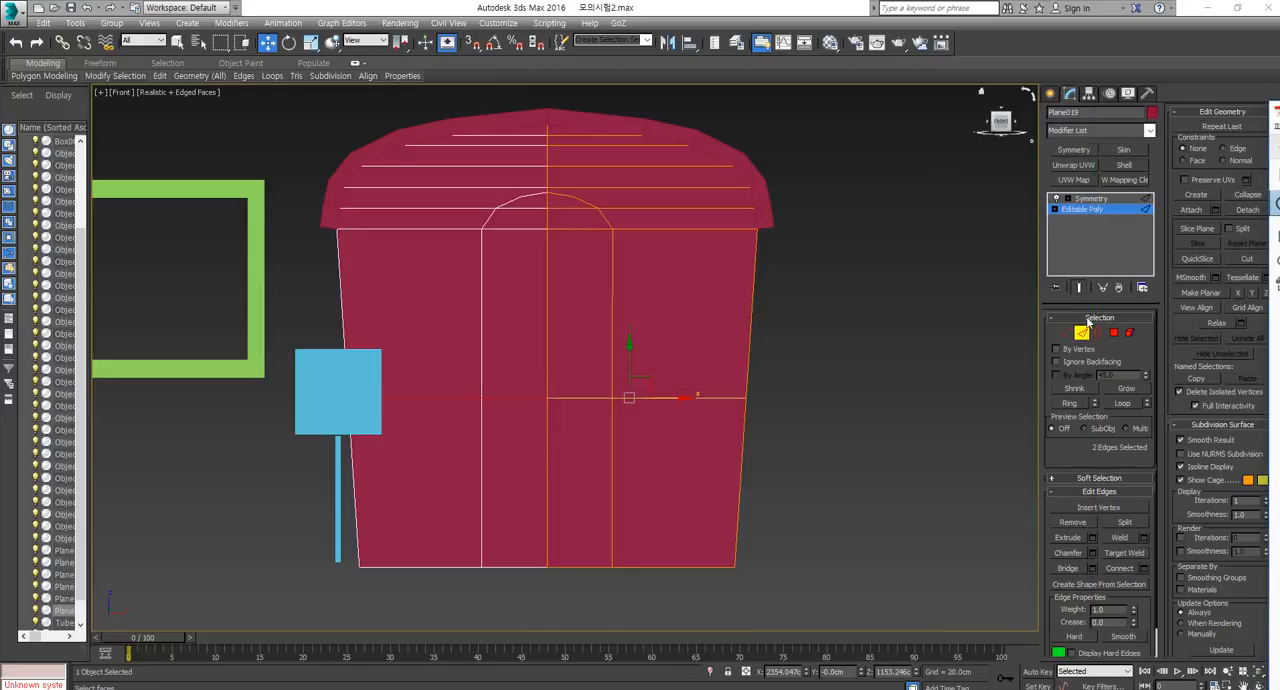
Try sliding the horizontal line's three vertices up about 20 cm with the Edge constraint, and undo the move.
left_click(1067, 334)
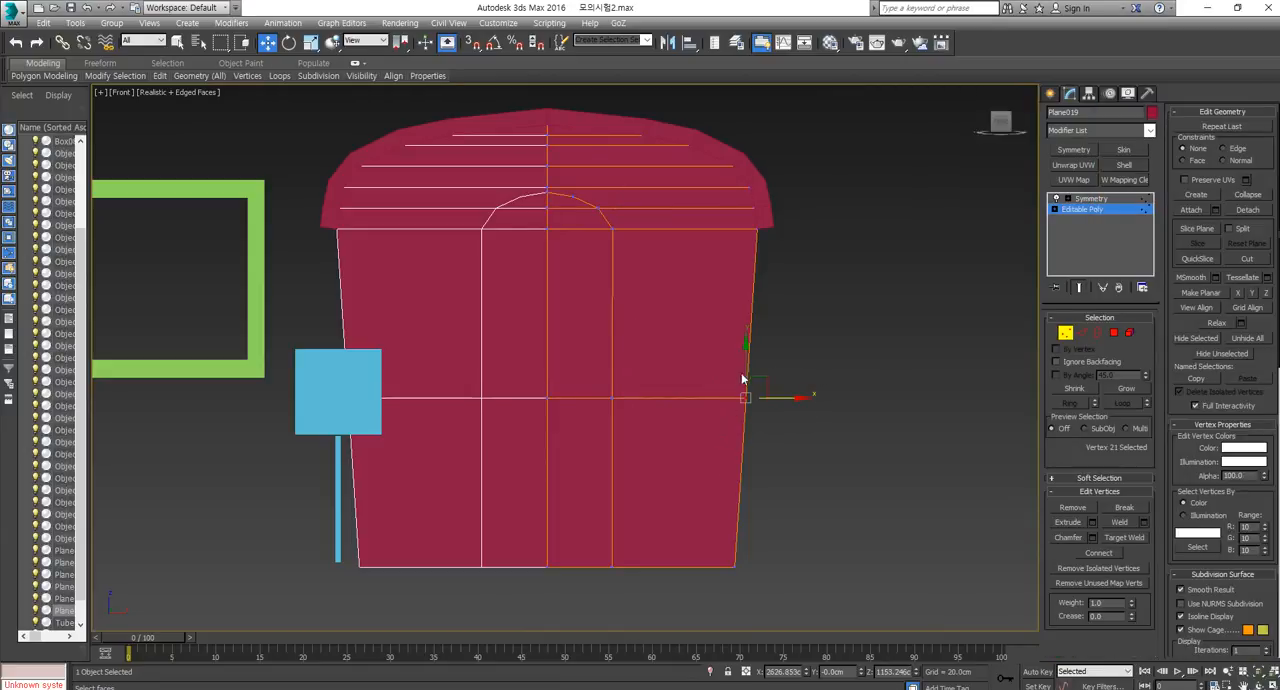
left_click_drag(742, 378, 890, 393)
left_click_drag(540, 438, 537, 440)
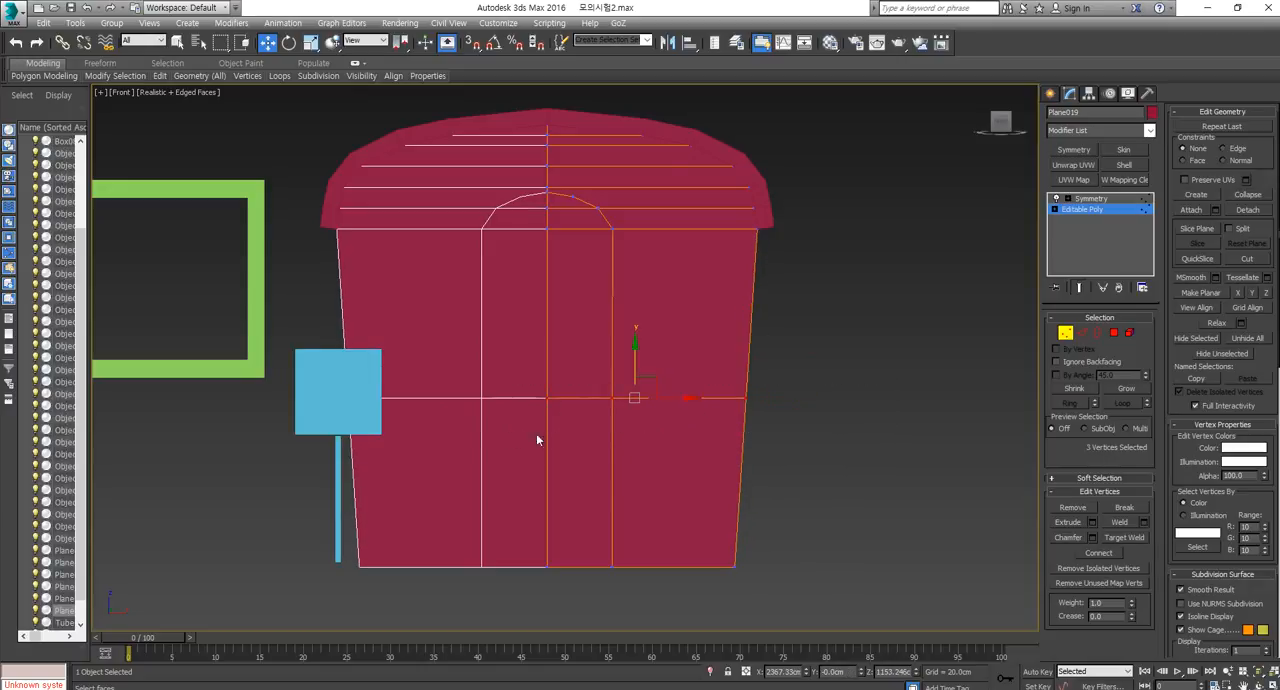
left_click(1240, 149)
mouse_move(634, 357)
left_mouse_down()
mouse_move(666, 257)
mouse_move(655, 351)
mouse_move(617, 449)
mouse_move(628, 266)
mouse_move(593, 455)
mouse_move(617, 263)
mouse_move(597, 409)
mouse_move(626, 271)
mouse_move(630, 353)
left_mouse_up()
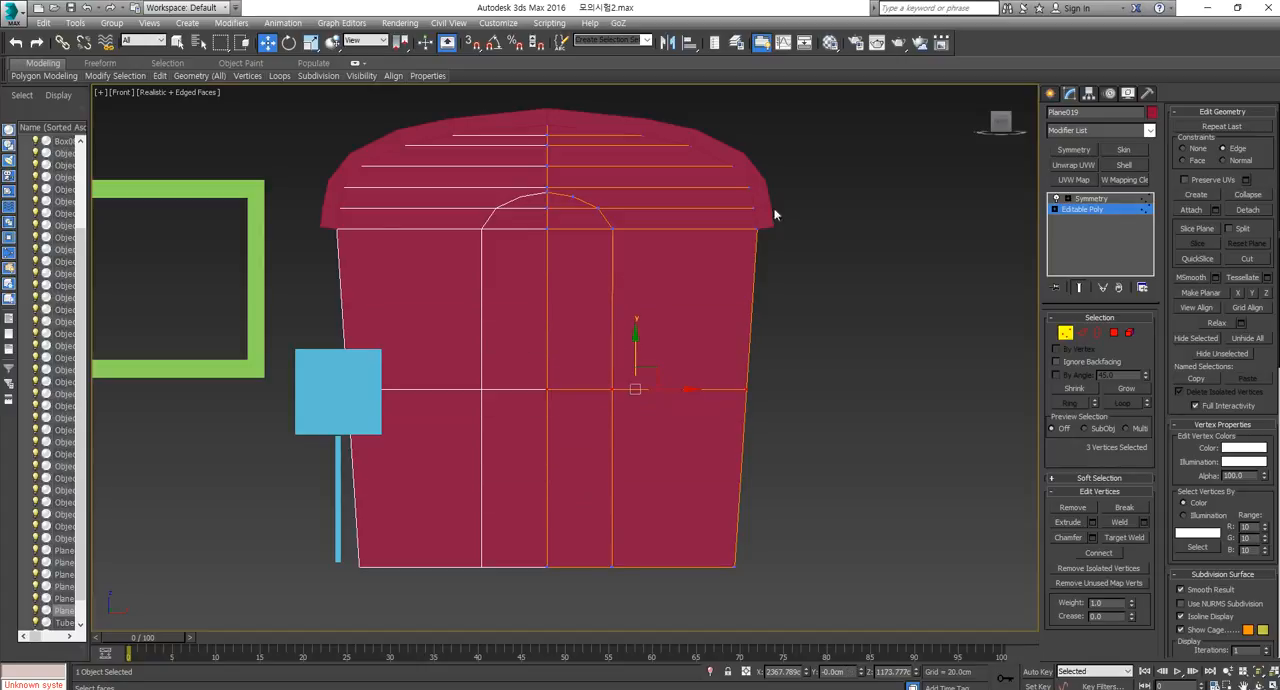
key("ctrl+z")
middle_click_drag(805, 168, 789, 181)
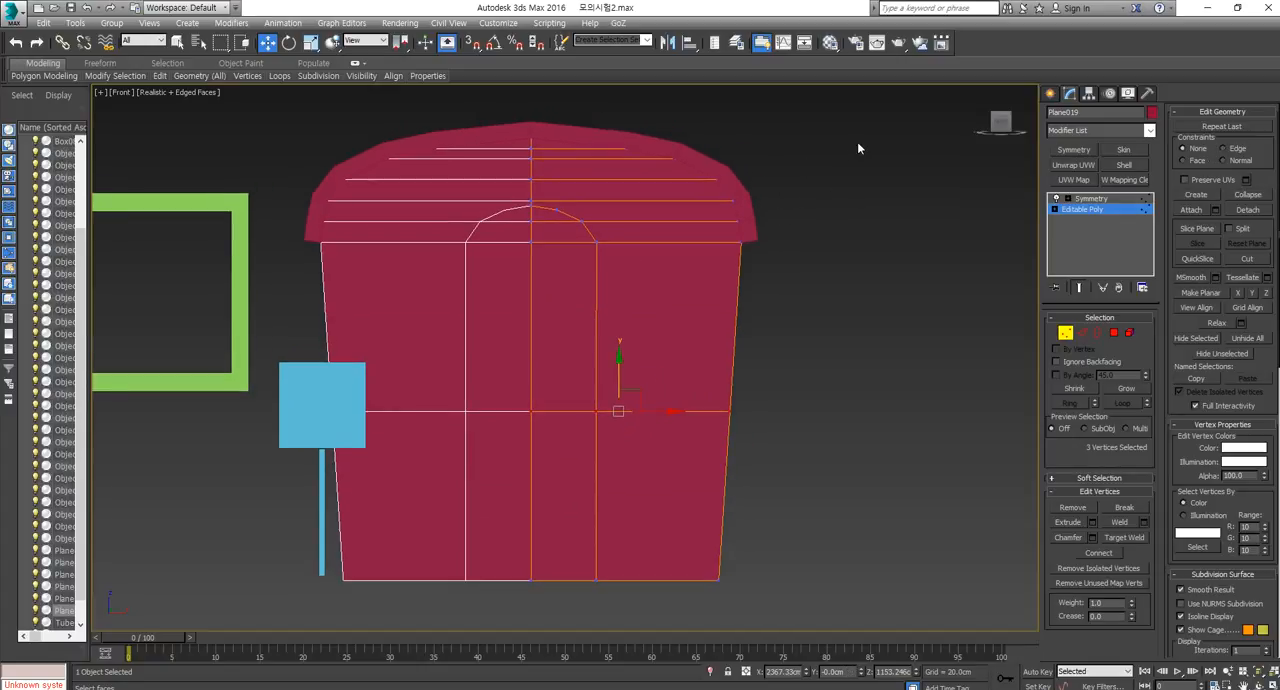
Try widening the mirrored wall by scaling the half's vertices along X, leaving out the vertices near the top of the door arch.
left_click_drag(858, 148, 571, 607)
key("r")
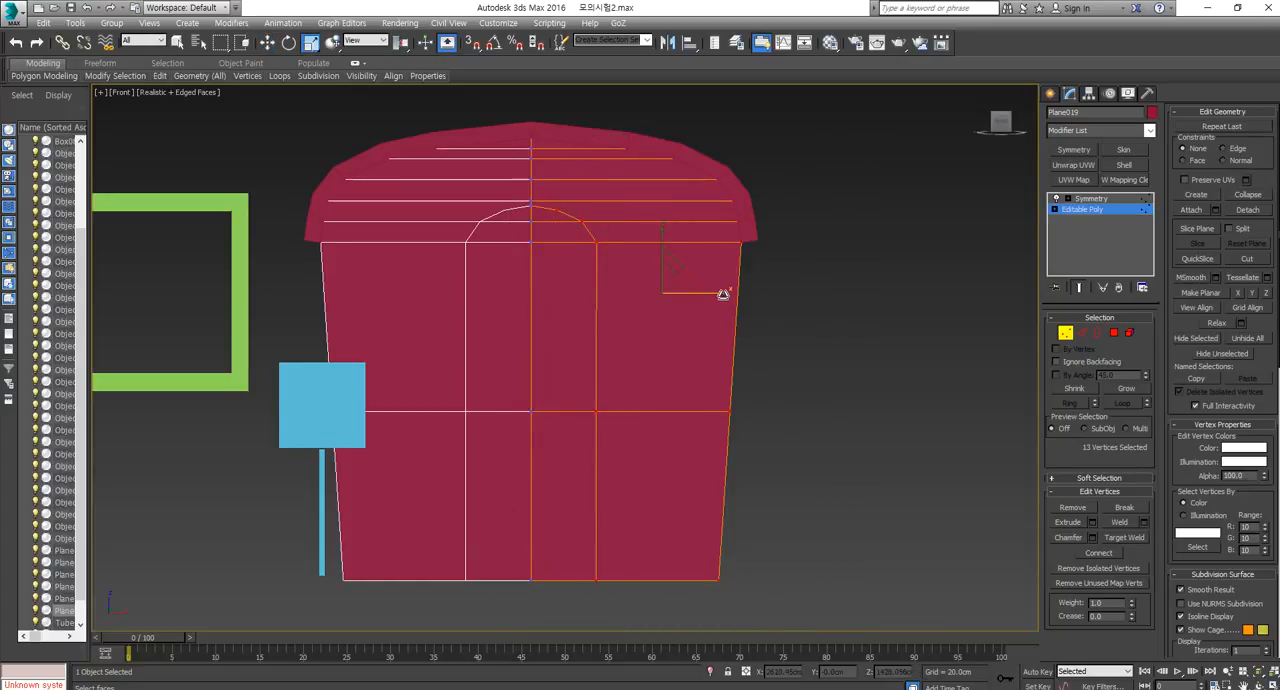
left_click_drag(723, 294, 754, 302)
key("ctrl+z")
left_click_drag(583, 123, 486, 238, "alt")
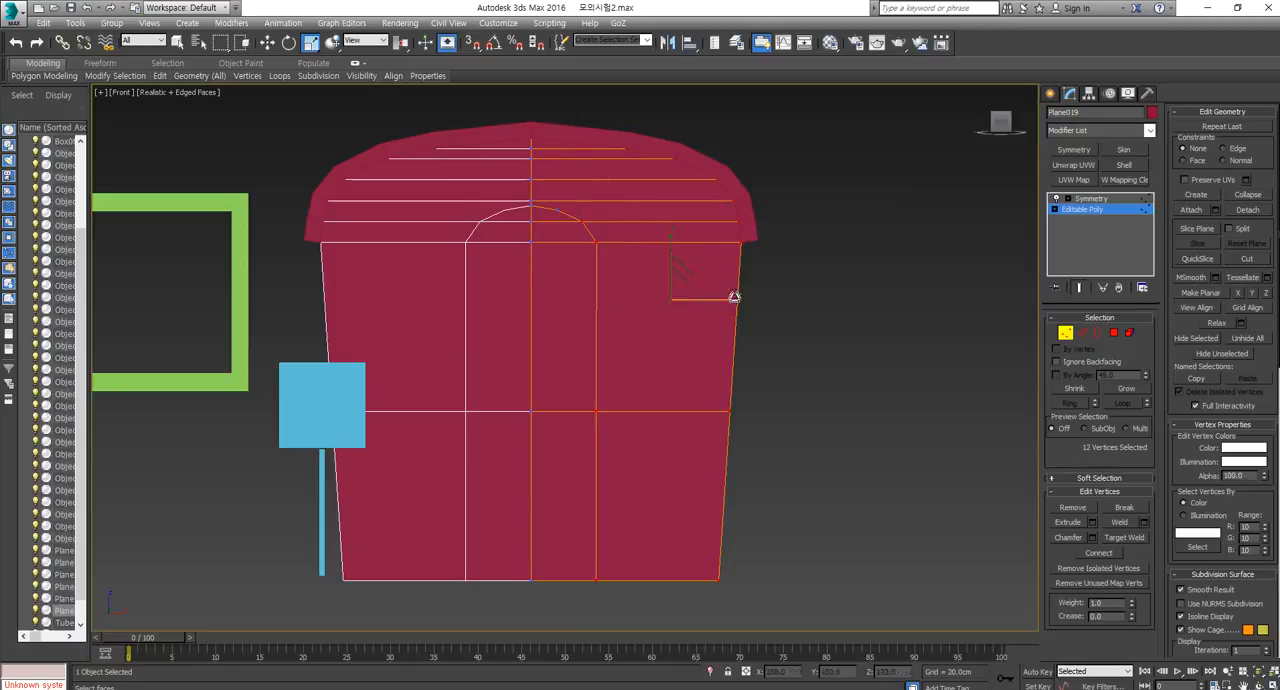
left_click_drag(593, 202, 572, 233, "alt")
left_click_drag(738, 306, 795, 305)
key("w")
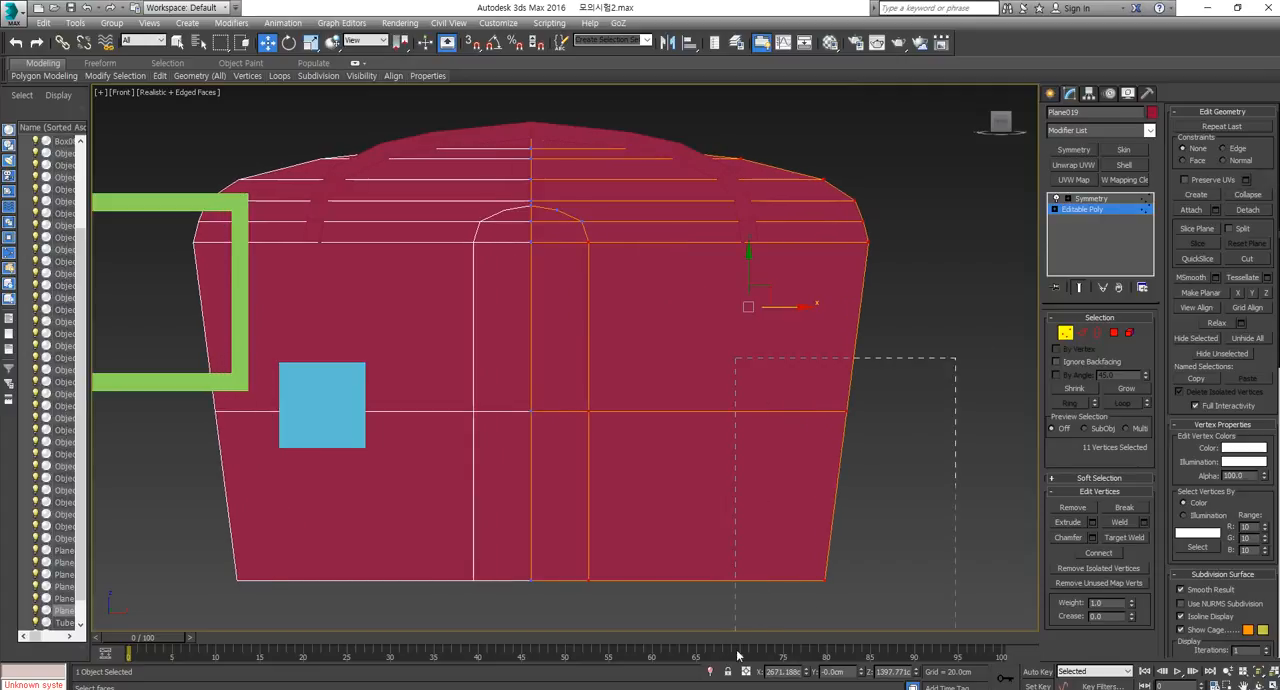
Try moving the wall's outer middle and bottom vertices inward along X, and undo these moves and the widening.
left_click_drag(738, 655, 738, 652)
left_click_drag(876, 497, 836, 497)
left_click(785, 580)
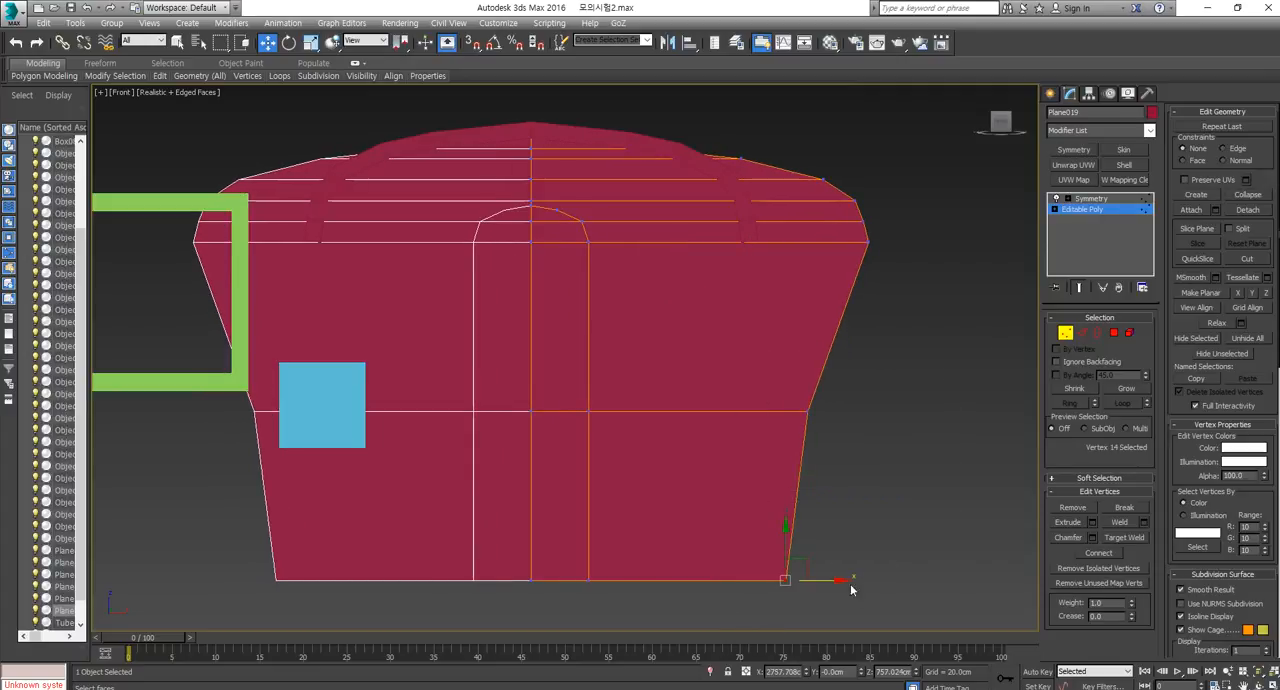
left_click_drag(818, 579, 769, 579)
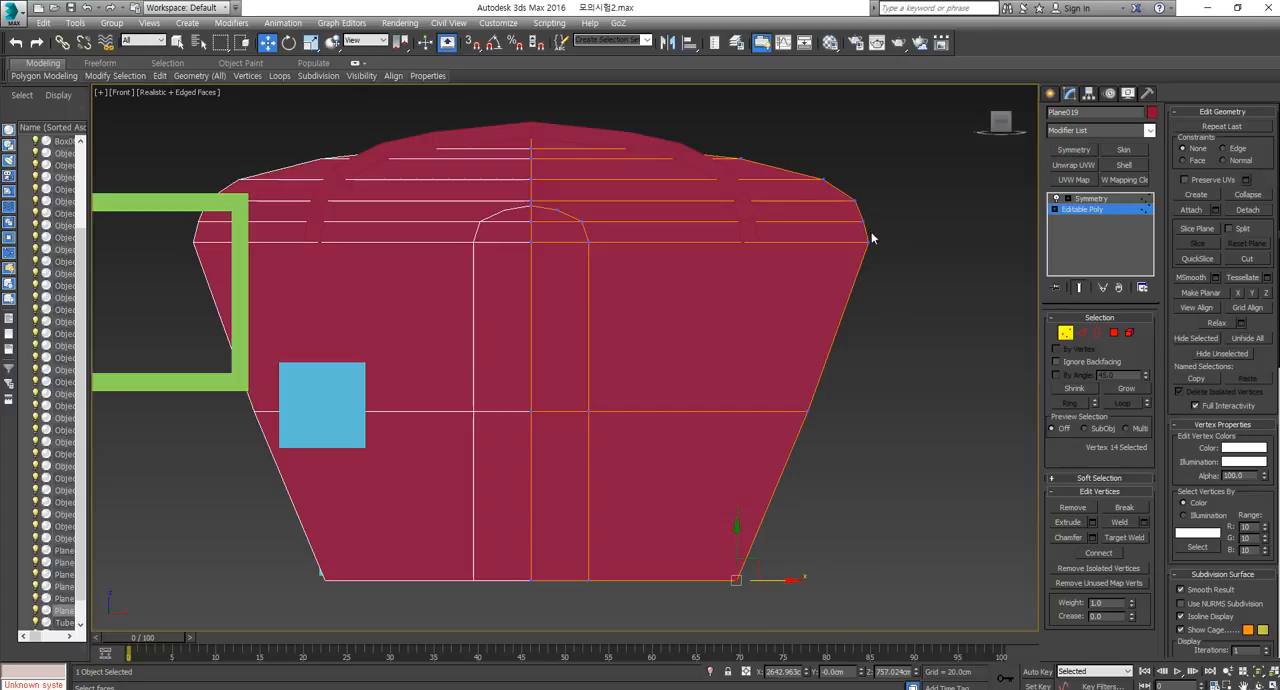
left_click_drag(522, 452, 522, 448)
left_click_drag(650, 380, 675, 369)
key("ctrl+z")
key("ctrl+z")
key("ctrl+z")
key("ctrl+z")
key("ctrl+z")
Examine the finished caravan model and its separate parts, and compare them with the merchant wagon reference image in the browser.
scroll(908, 422, "down", 5)
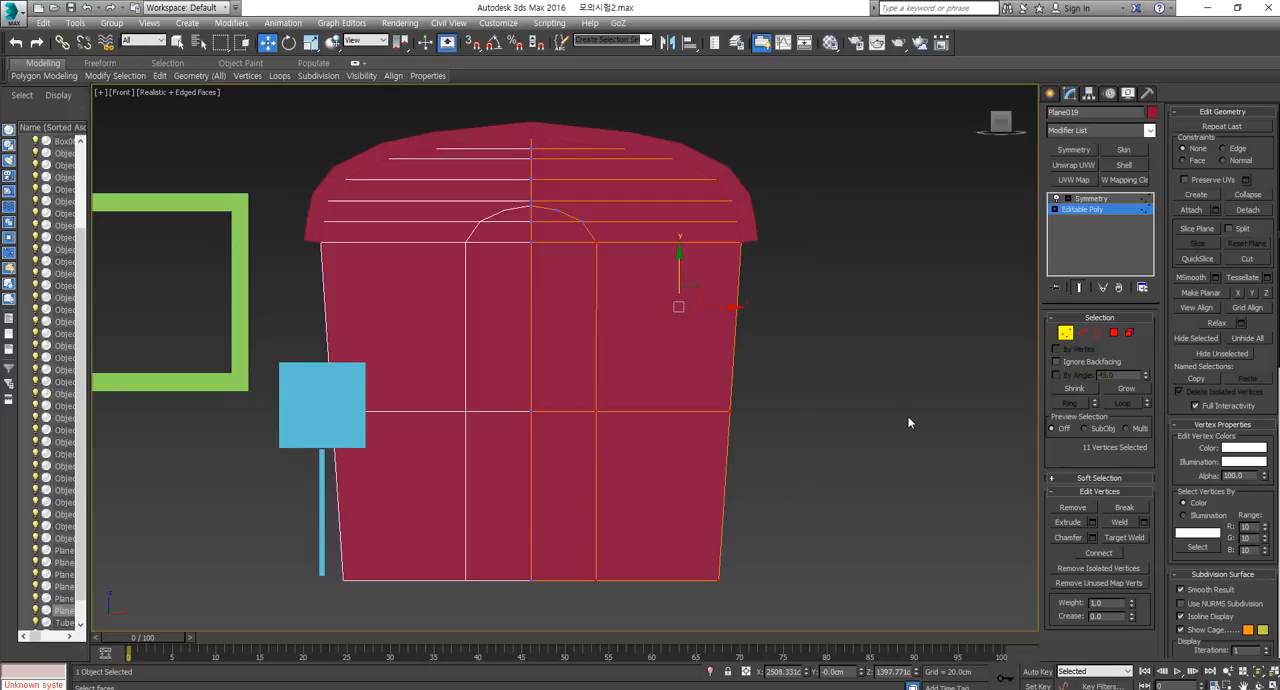
left_click(1066, 333)
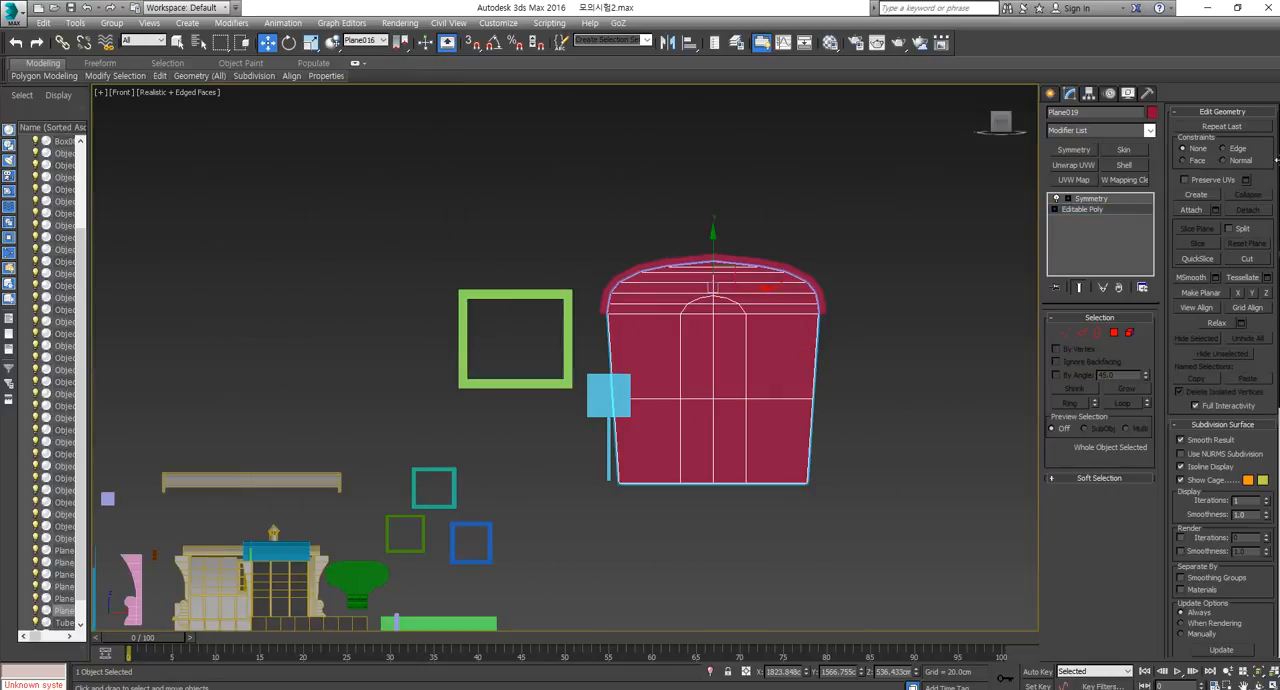
left_click(1065, 332)
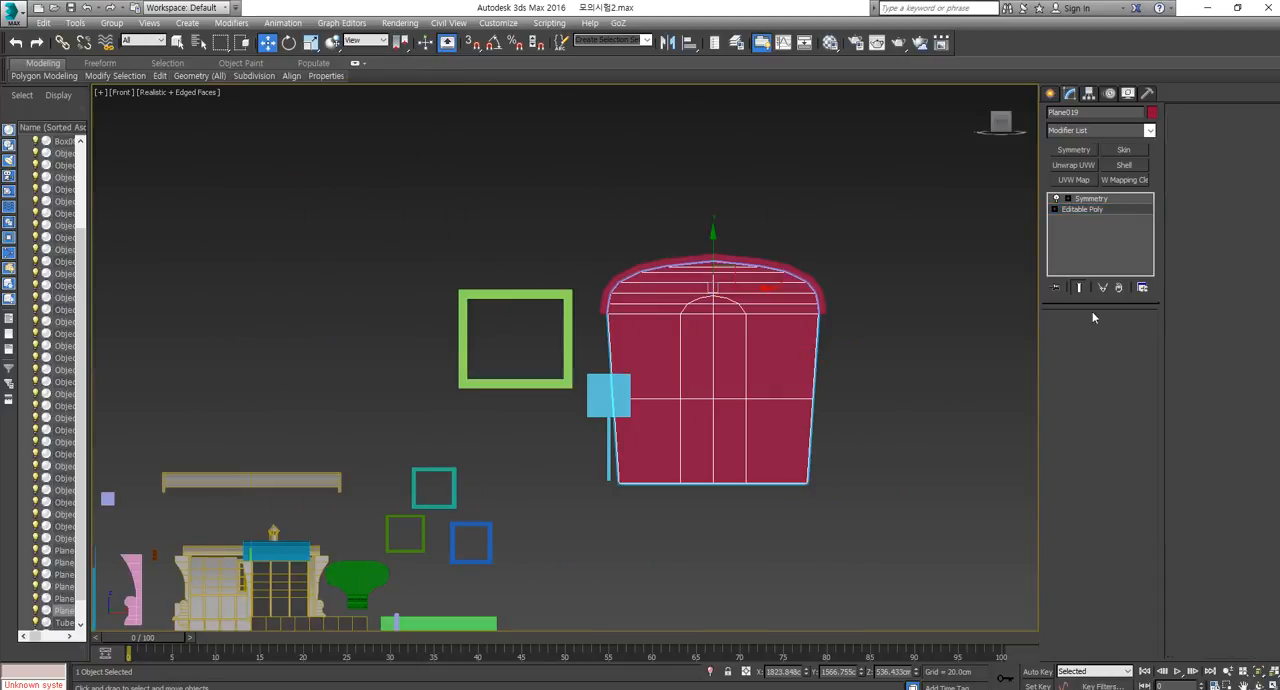
scroll(886, 271, "down", 1)
middle_click_drag(525, 591, 658, 494)
scroll(670, 485, "up", 2)
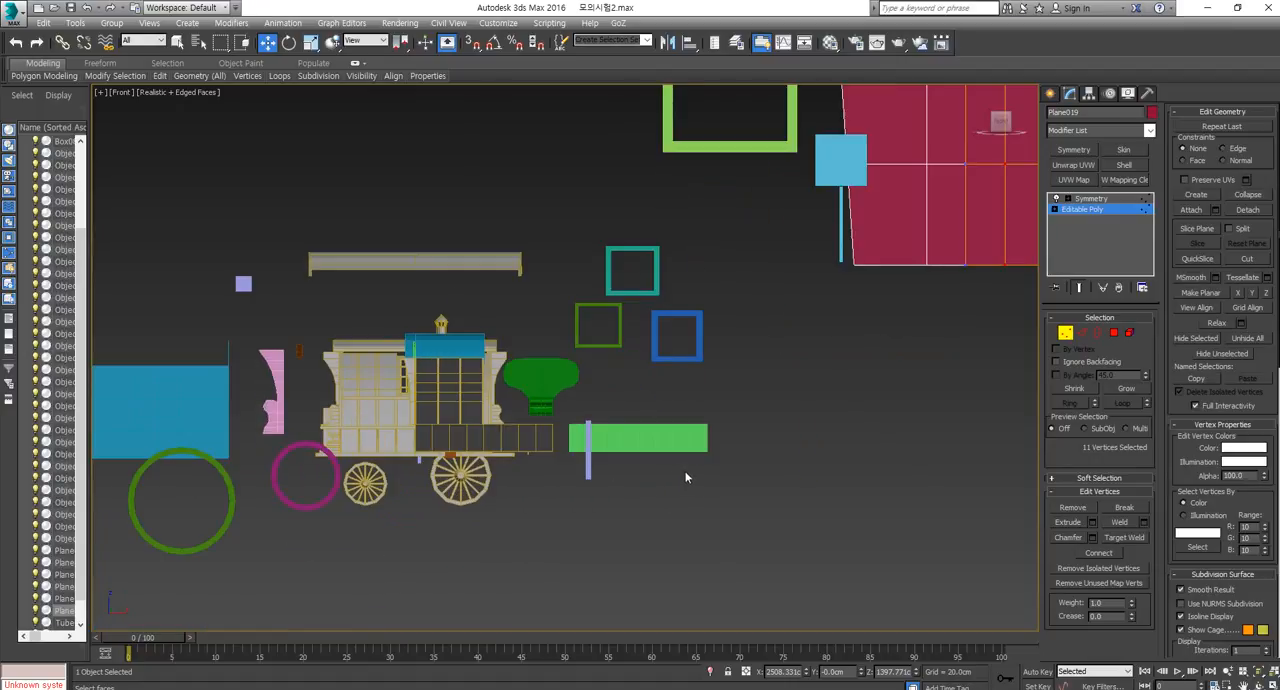
middle_click_drag(954, 424, 1006, 444)
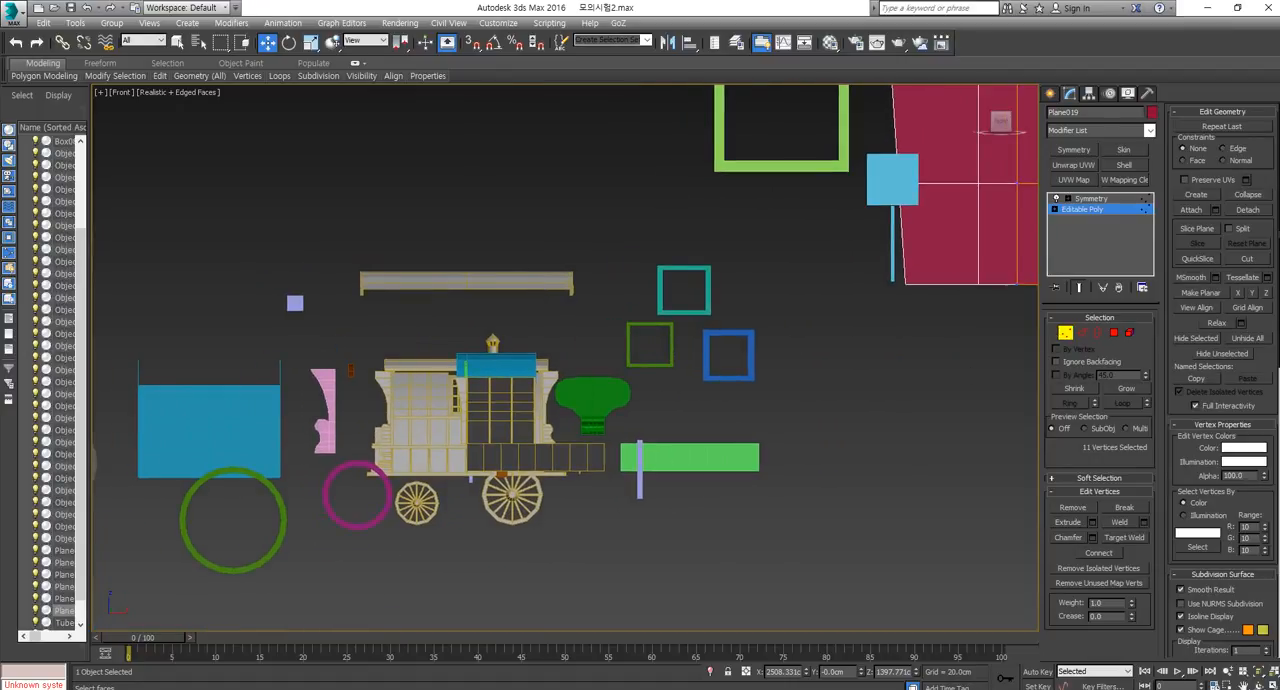
key("alt+Tab")
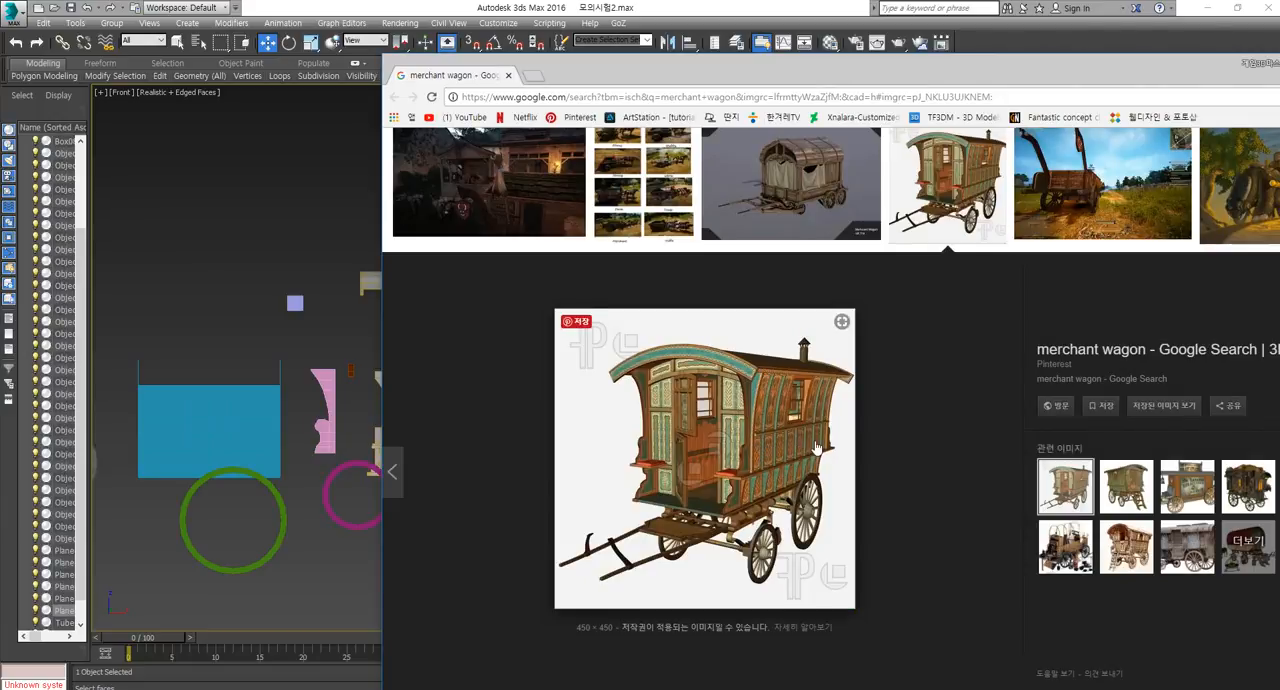
key("alt+Tab")
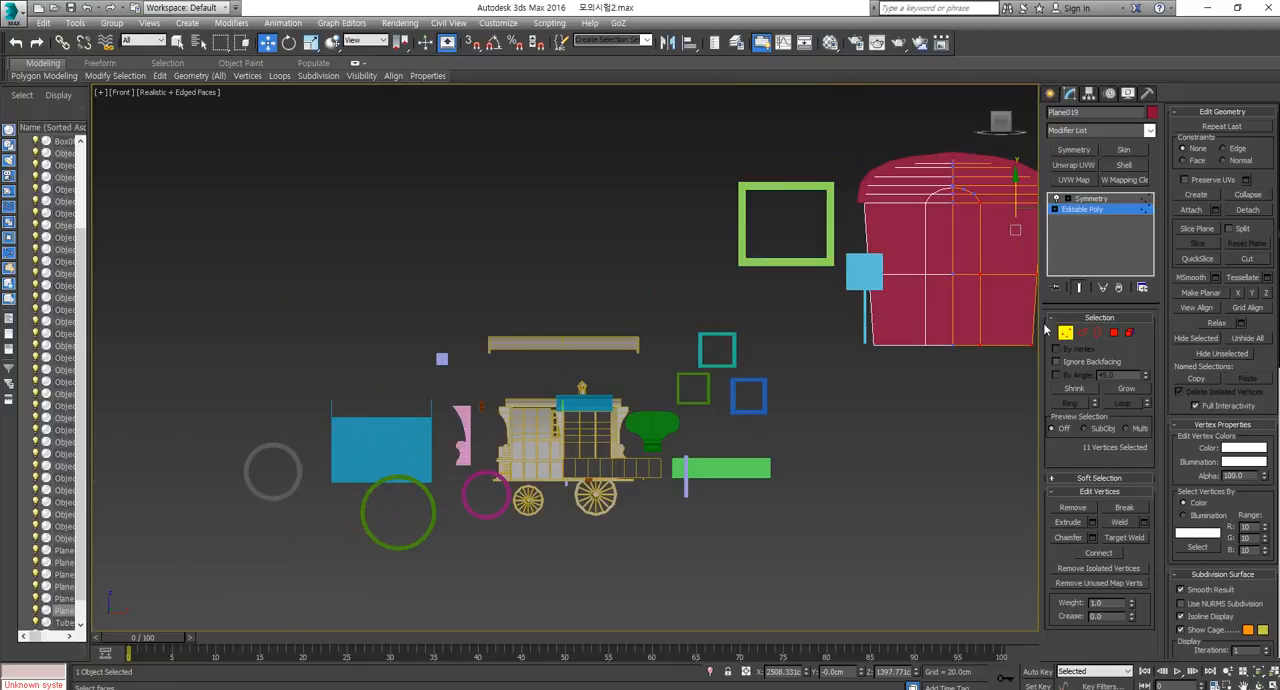
Leave vertex editing on the front wall and select the blue rectangular panel beside the finished caravan.
scroll(442, 446, "up", 5)
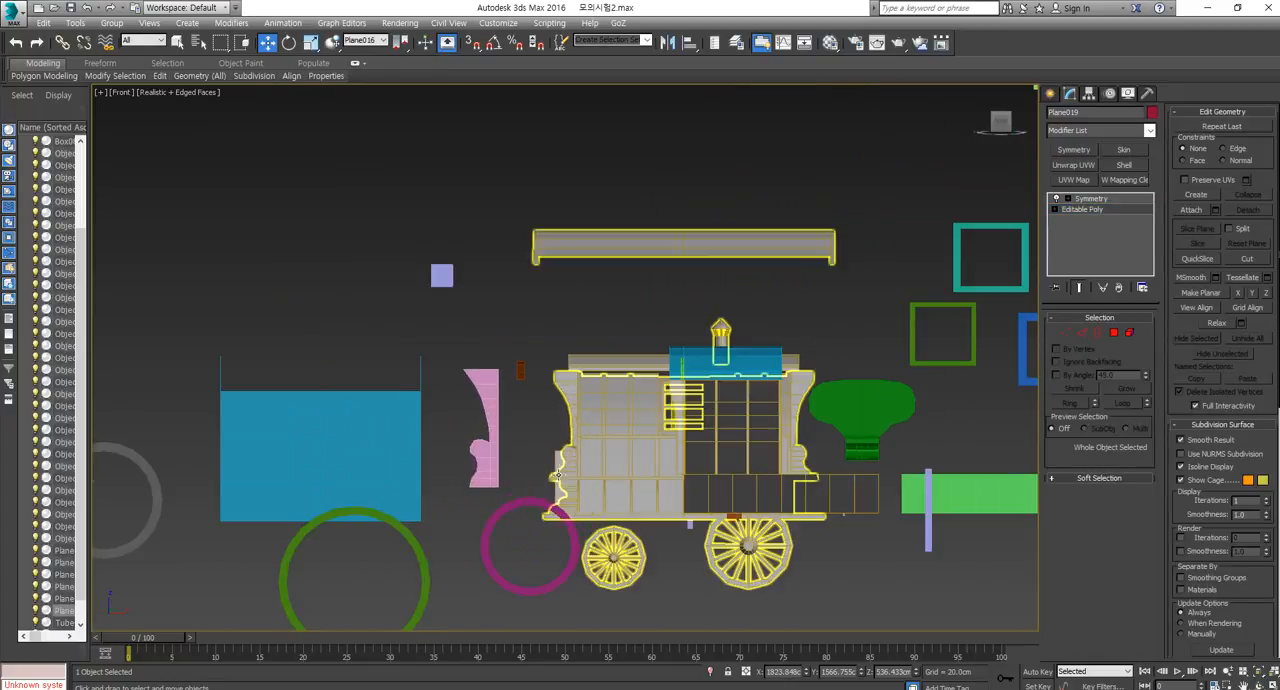
left_click(369, 452)
middle_click_drag(416, 482, 654, 462)
middle_click_drag(746, 472, 452, 419)
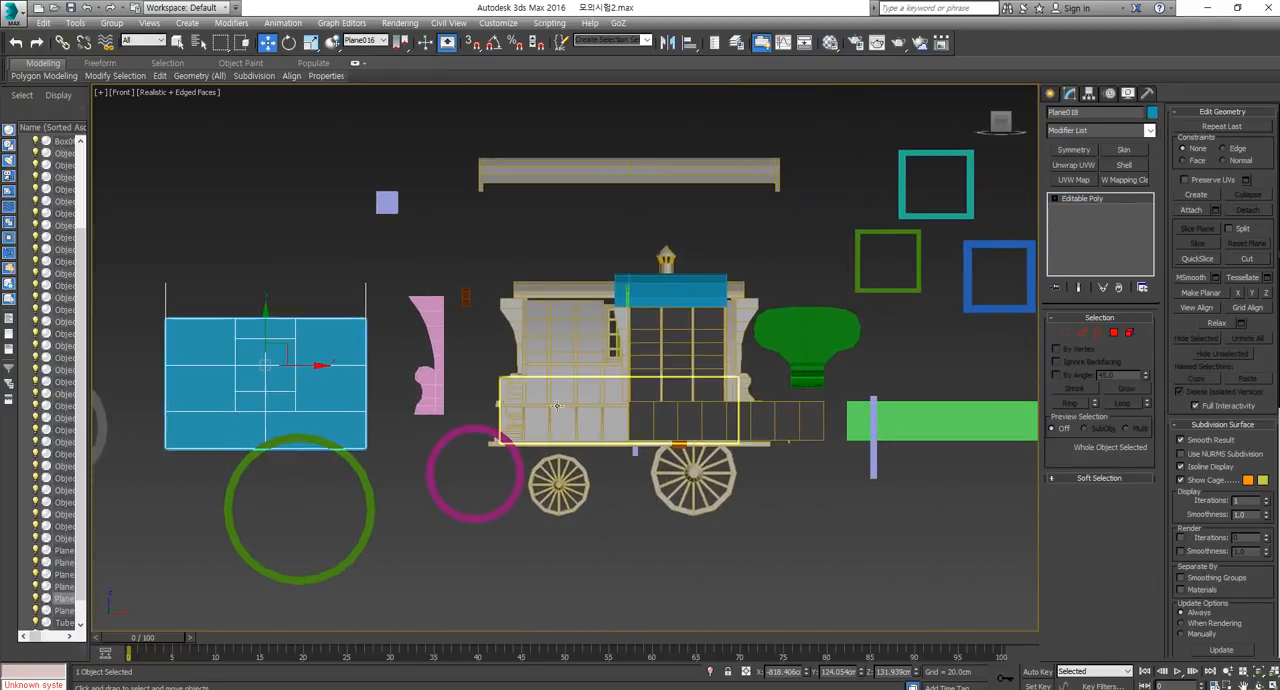
Hide everything except the bright green rectangular panel divided into vertical segments.
middle_click_drag(354, 423, 522, 436)
middle_click_drag(822, 462, 730, 401, "alt")
left_click(730, 401)
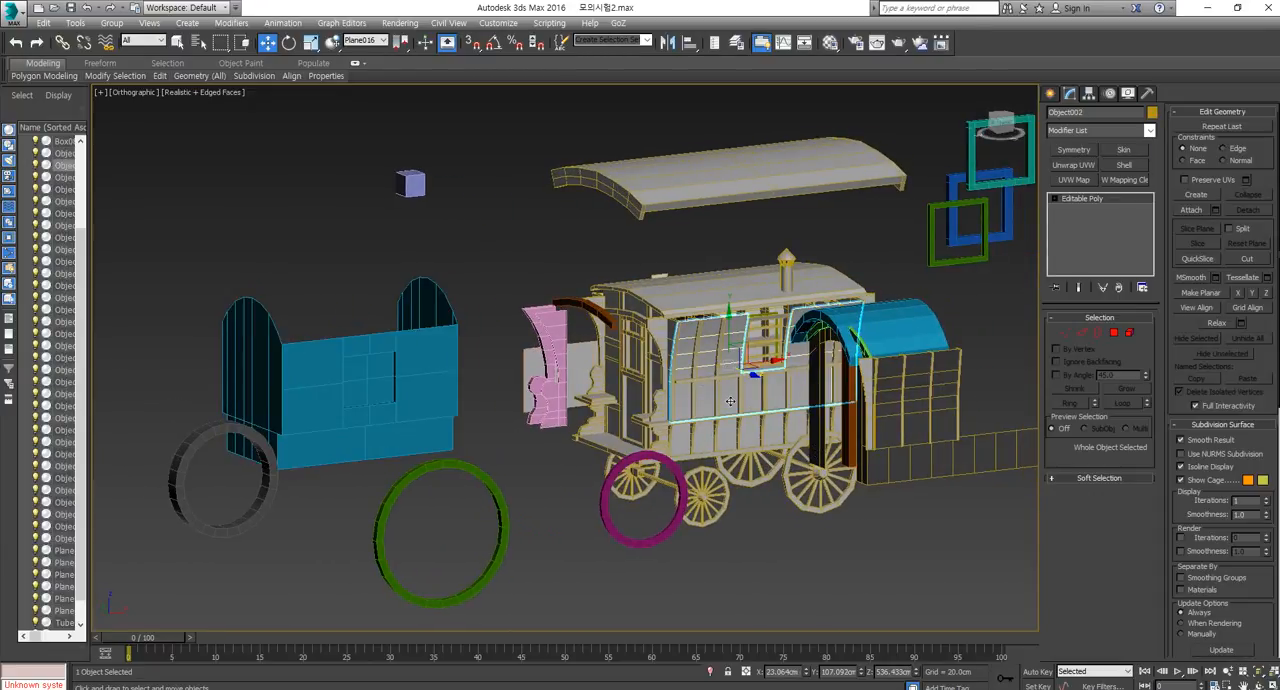
middle_click_drag(946, 493, 813, 475)
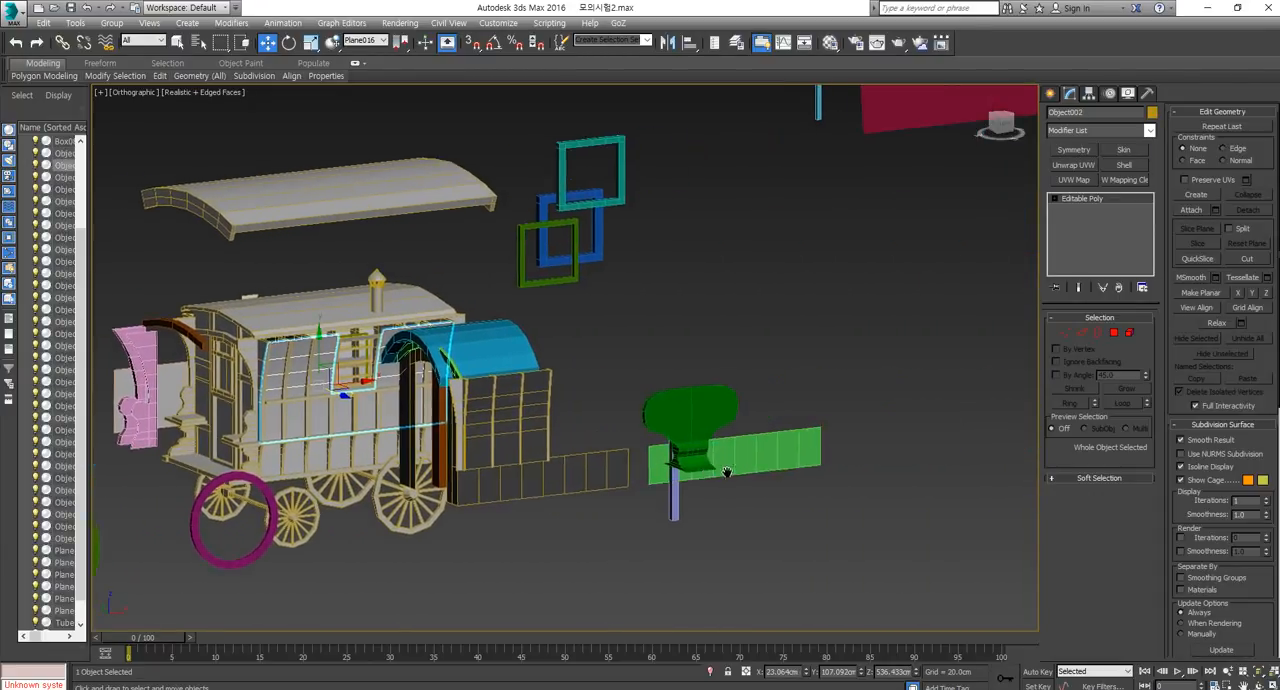
middle_click_drag(958, 450, 752, 466)
left_click(752, 466)
right_click(752, 466)
left_click(800, 416)
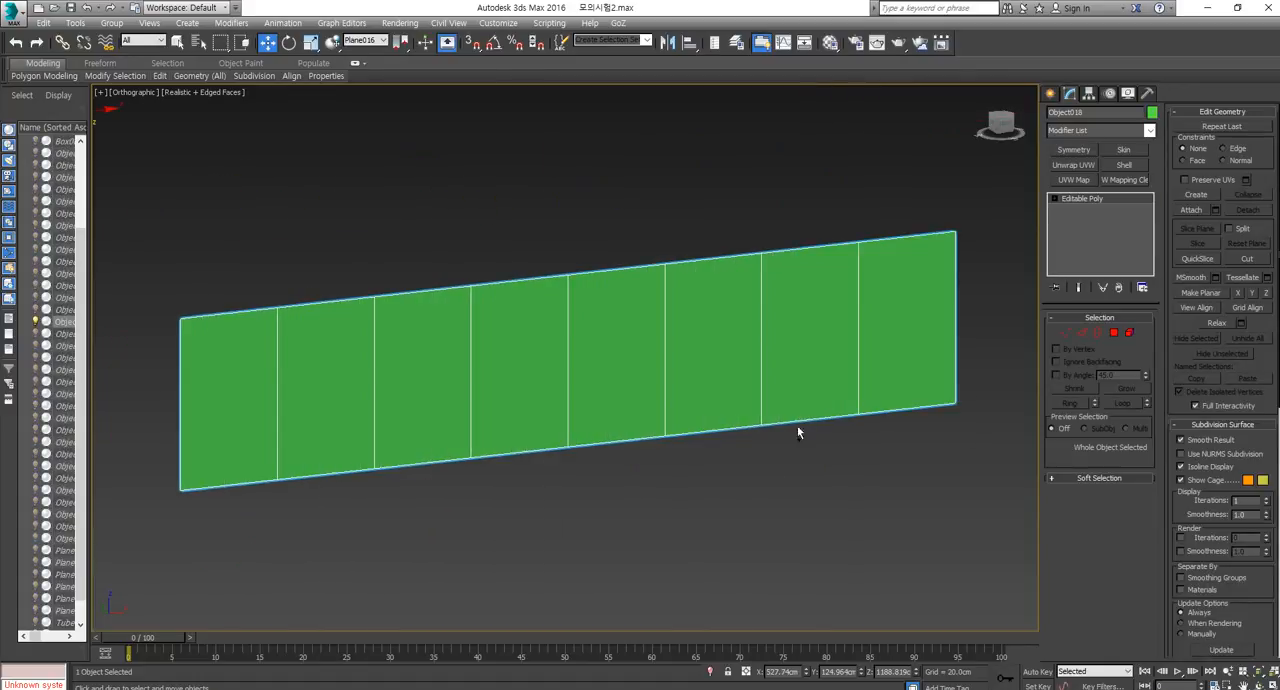
Try connecting the upper and lower edges of the panel's third segment with a vertical edge, and undo the connection.
scroll(703, 466, "down", 2)
left_click(1081, 333)
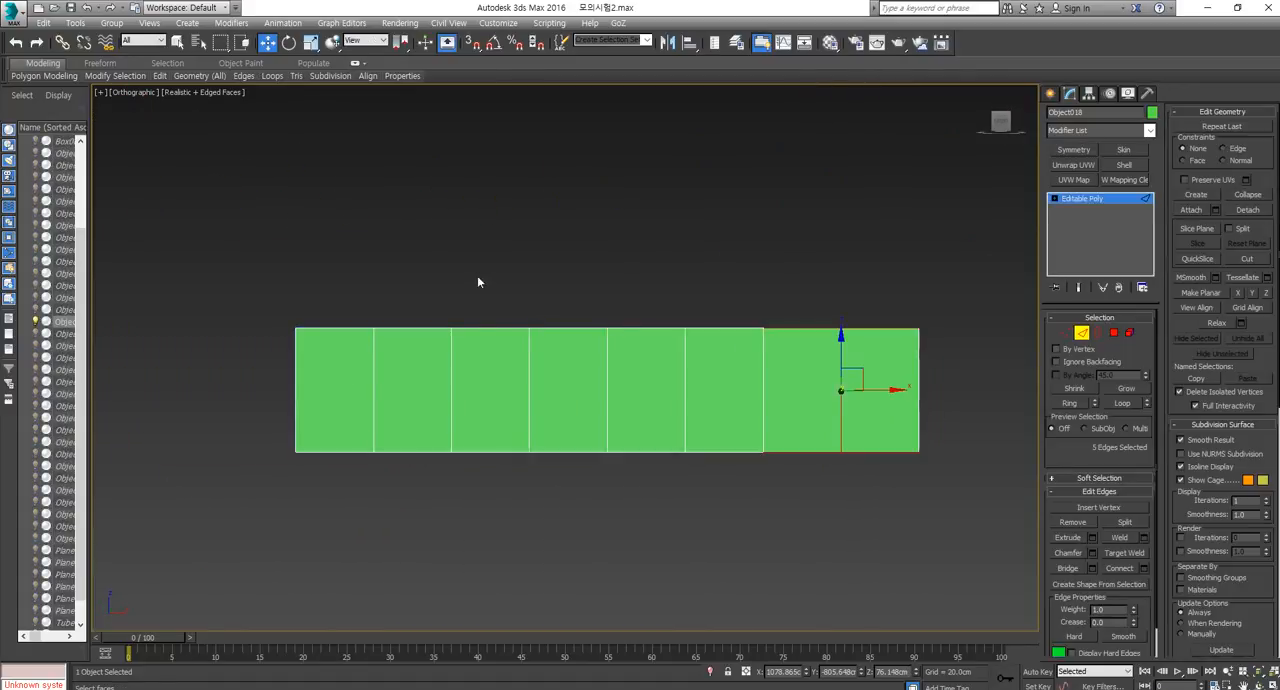
left_click_drag(477, 275, 501, 536)
left_click(1116, 567)
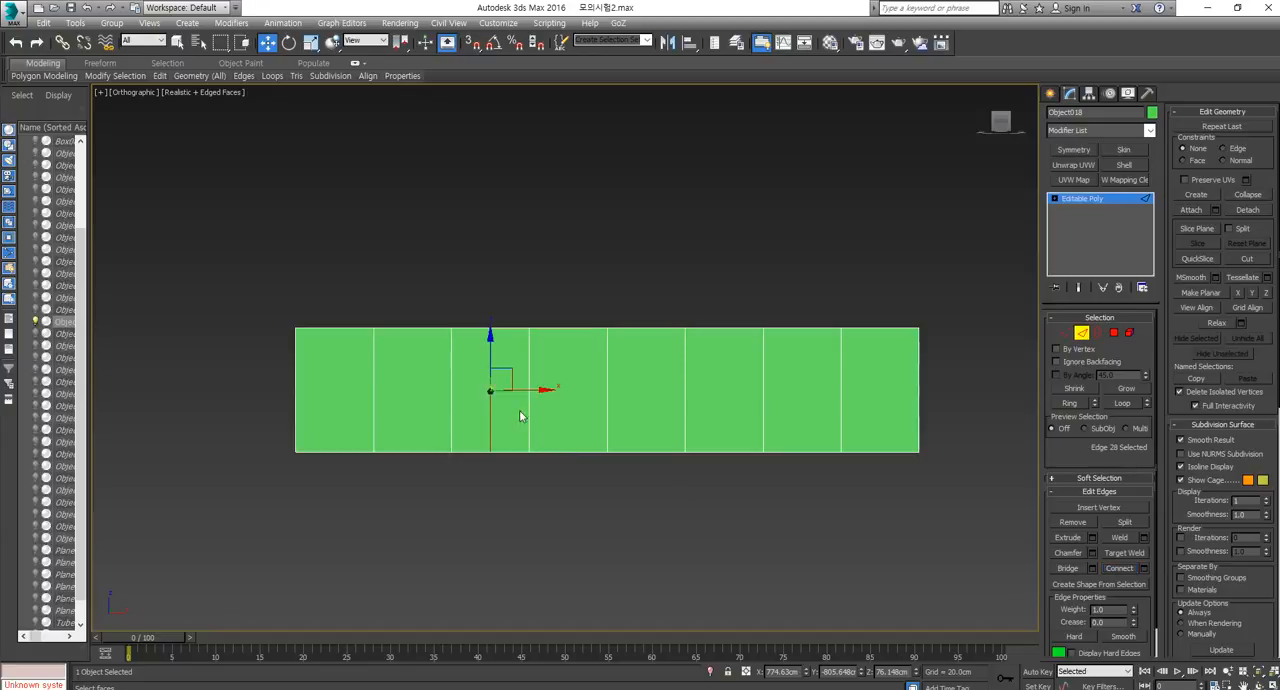
key("ctrl+z")
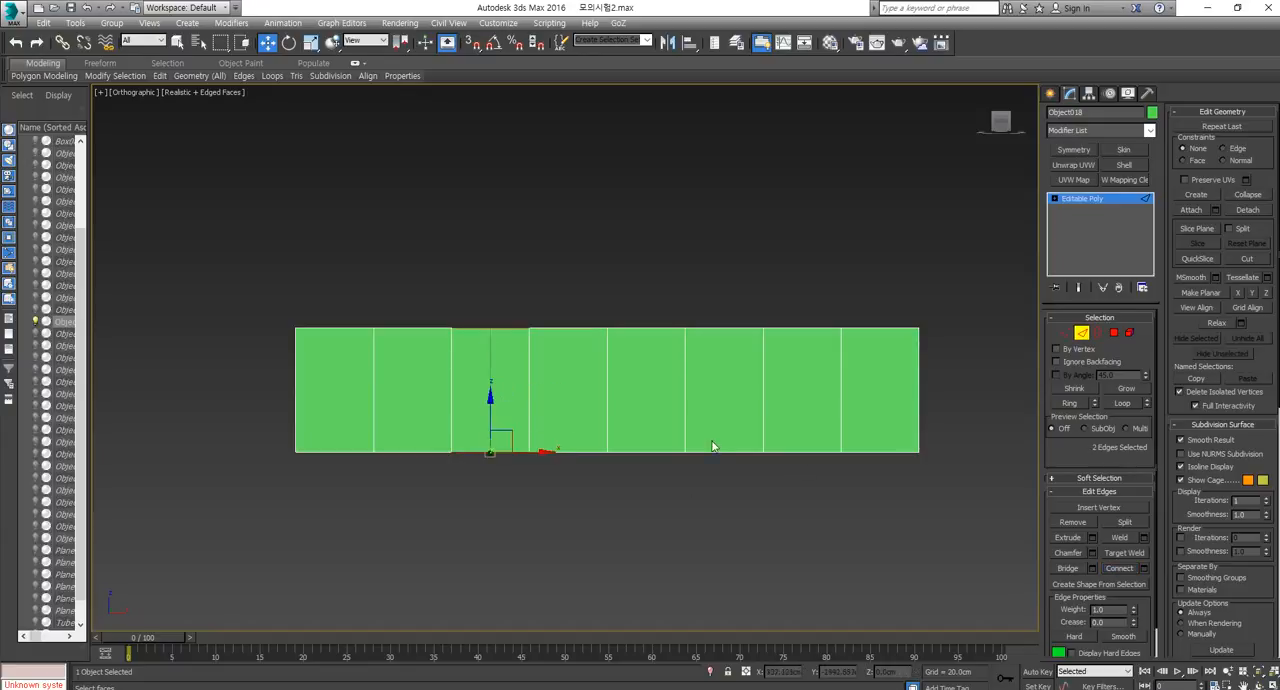
left_click(1081, 333)
Add a UVW Map modifier to the green panel and set its mapping type to Face.
key("p")
middle_click_drag(491, 436, 529, 478, "alt")
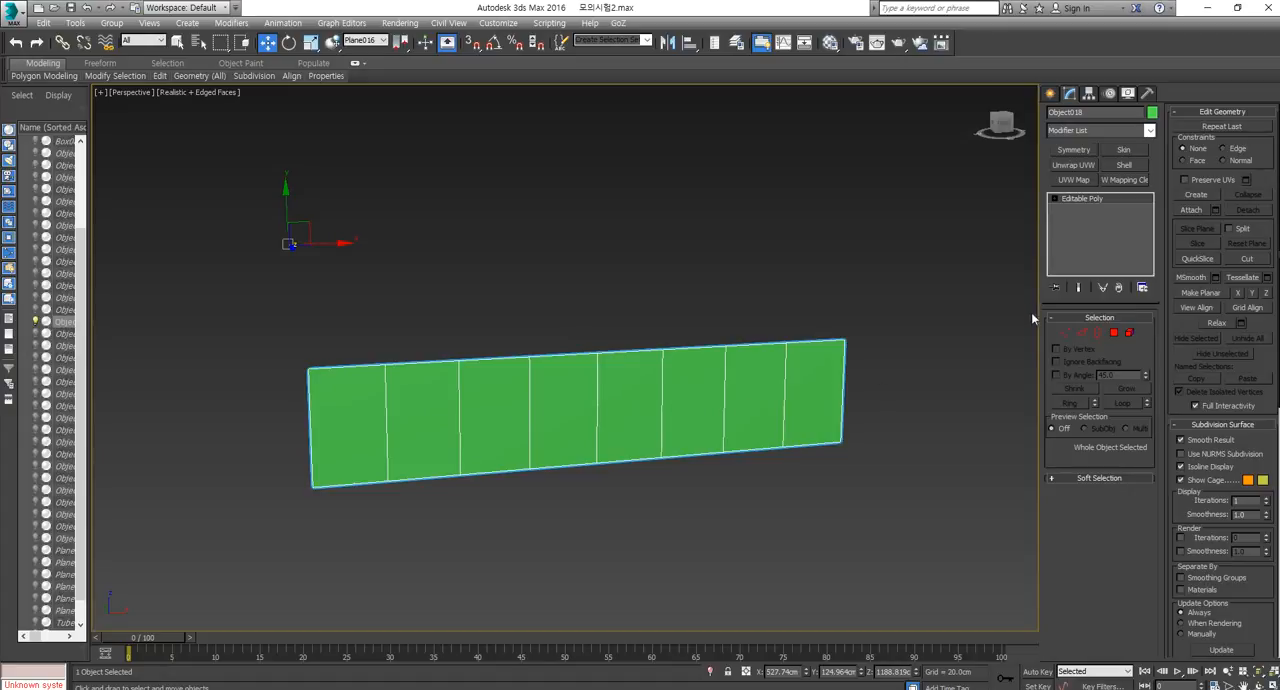
left_click(1073, 180)
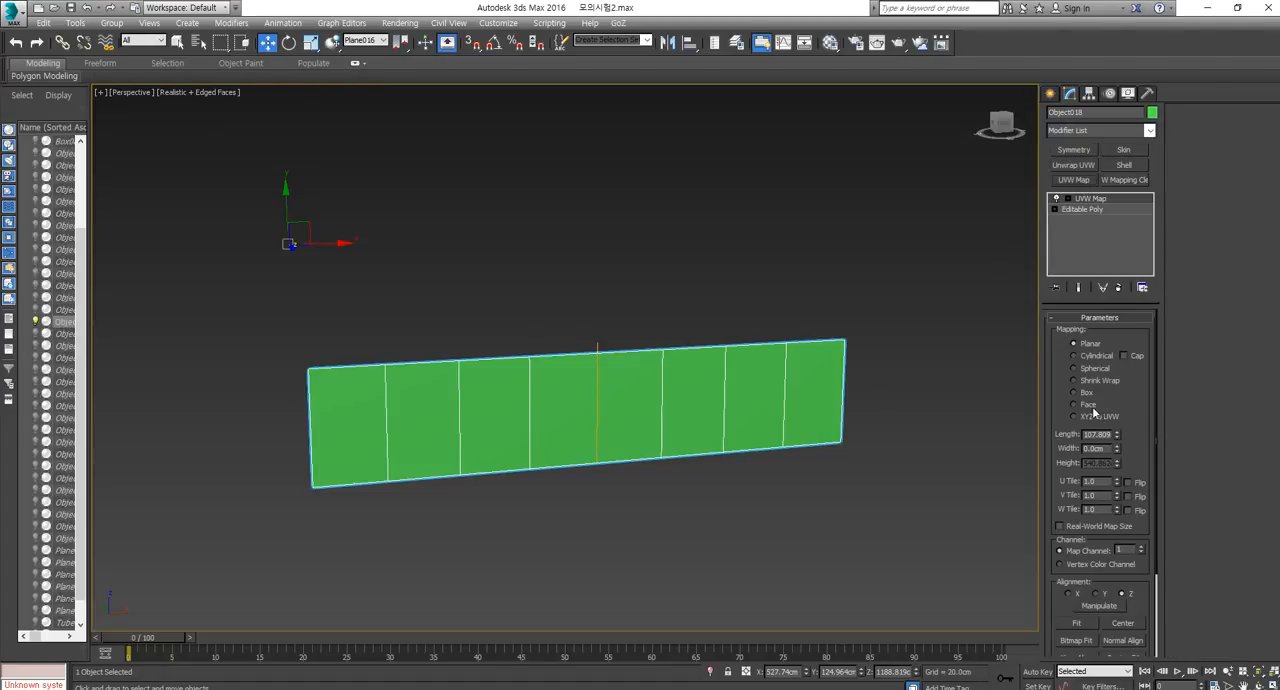
left_click(1088, 406)
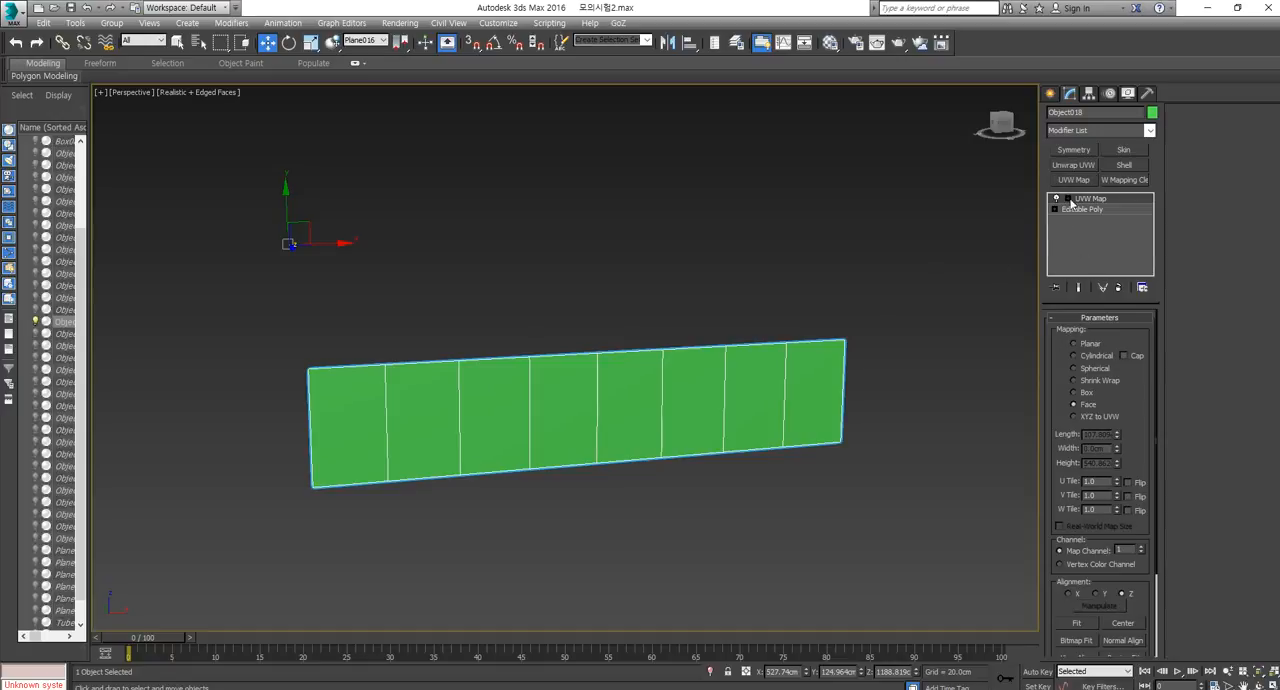
Add Unwrap UVW to the panel, select all its polygons in the UV editor and scale them into a small area of the checker tile.
left_click(1073, 164)
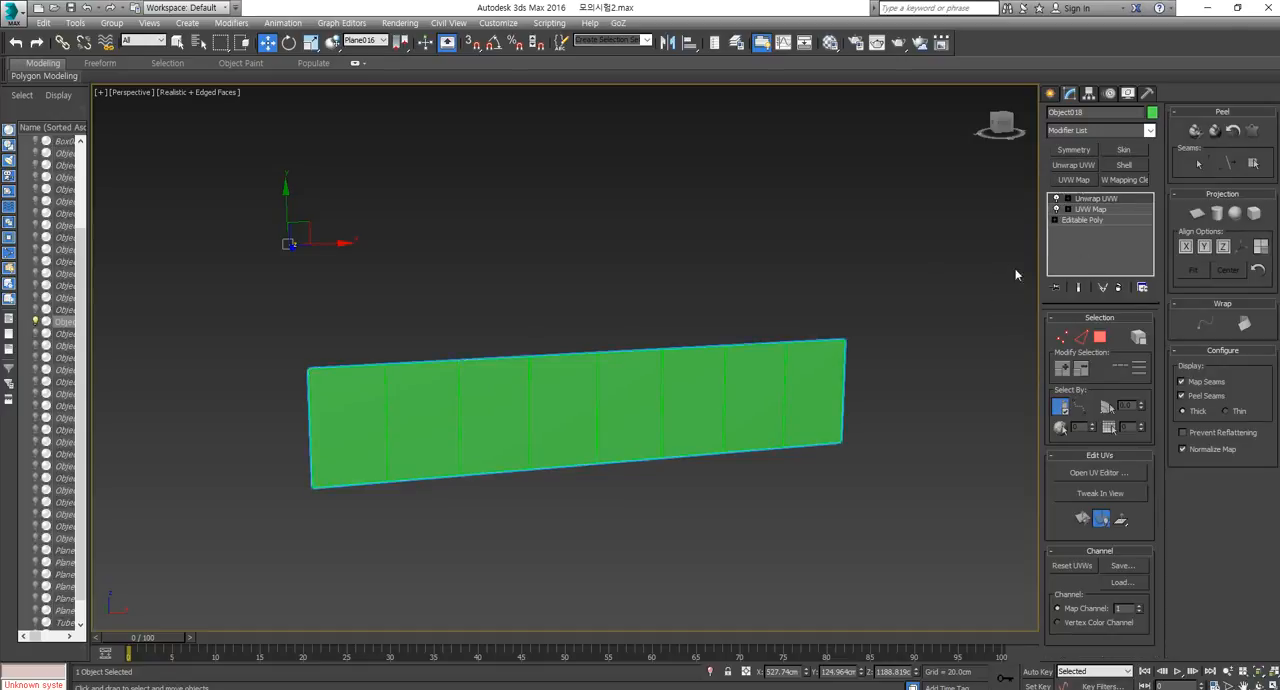
left_click(1099, 473)
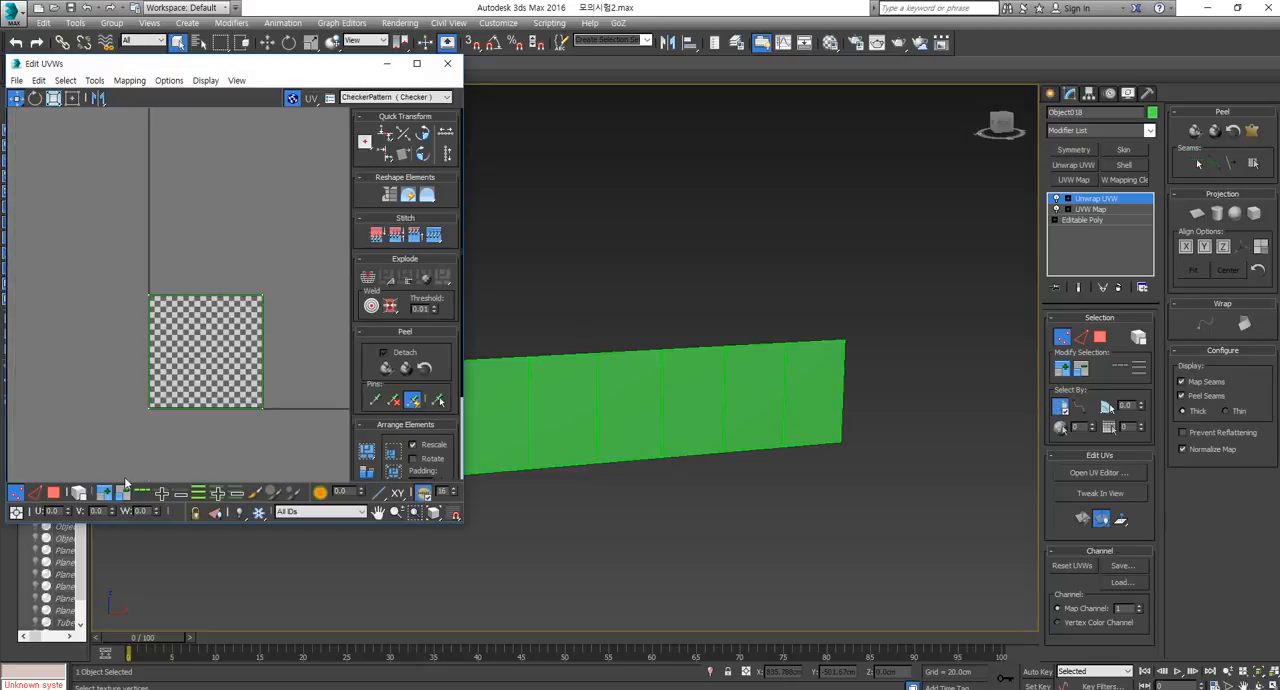
left_click(56, 494)
left_click_drag(299, 255, 111, 478)
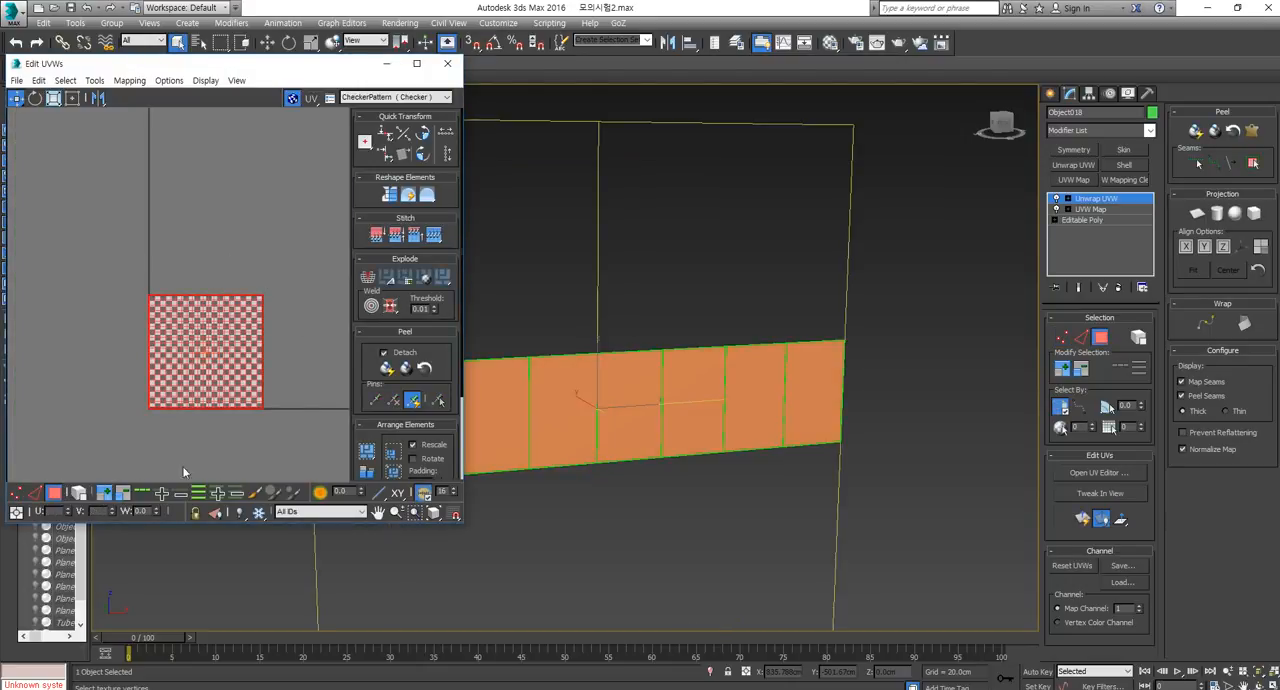
middle_click_drag(759, 449, 811, 462)
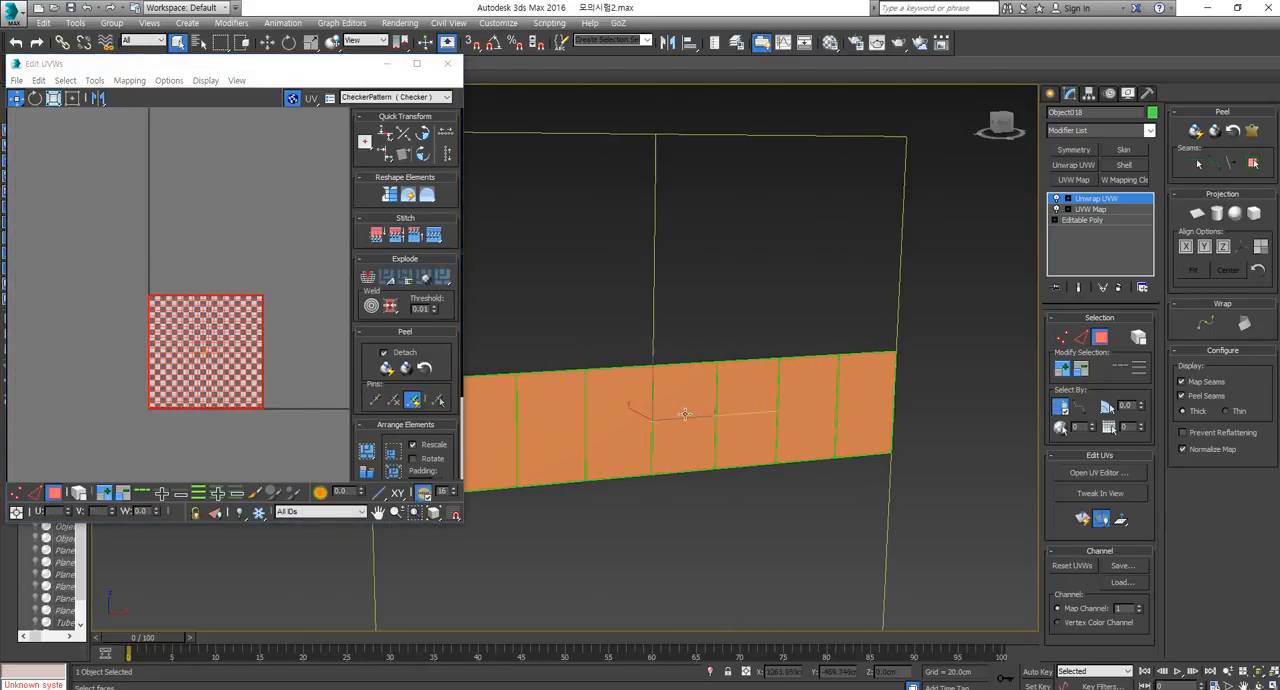
middle_click_drag(534, 418, 654, 433)
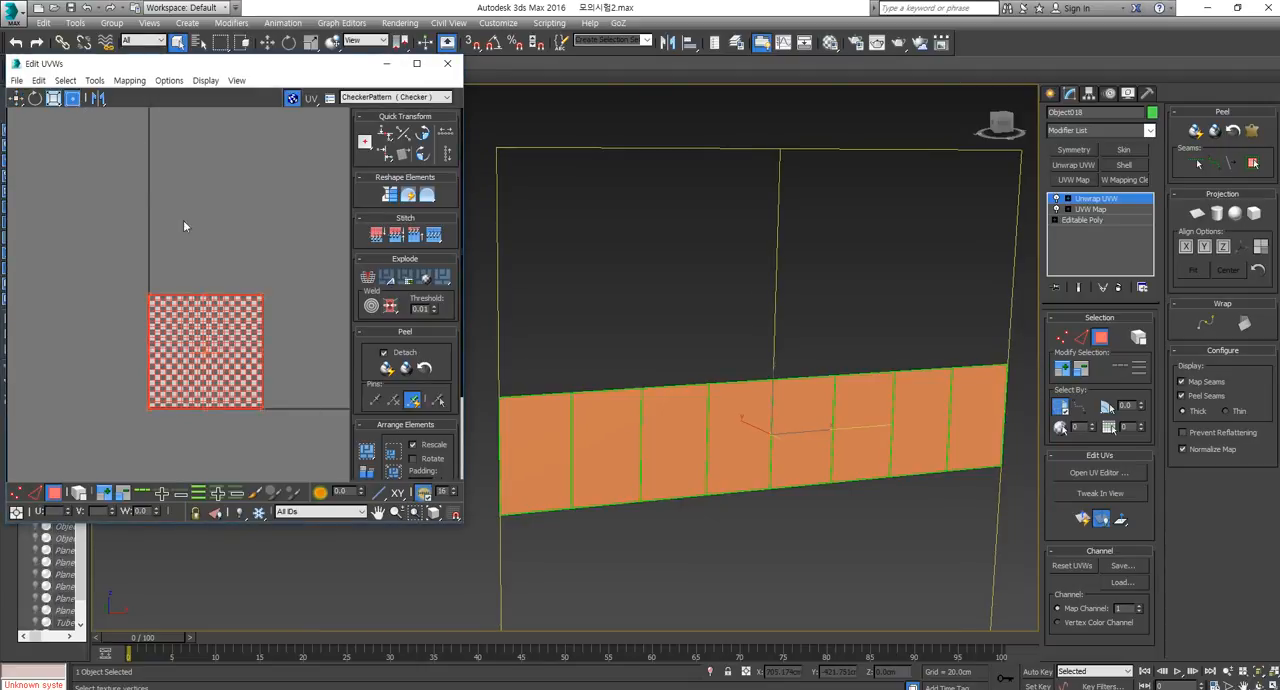
left_click_drag(142, 416, 205, 340)
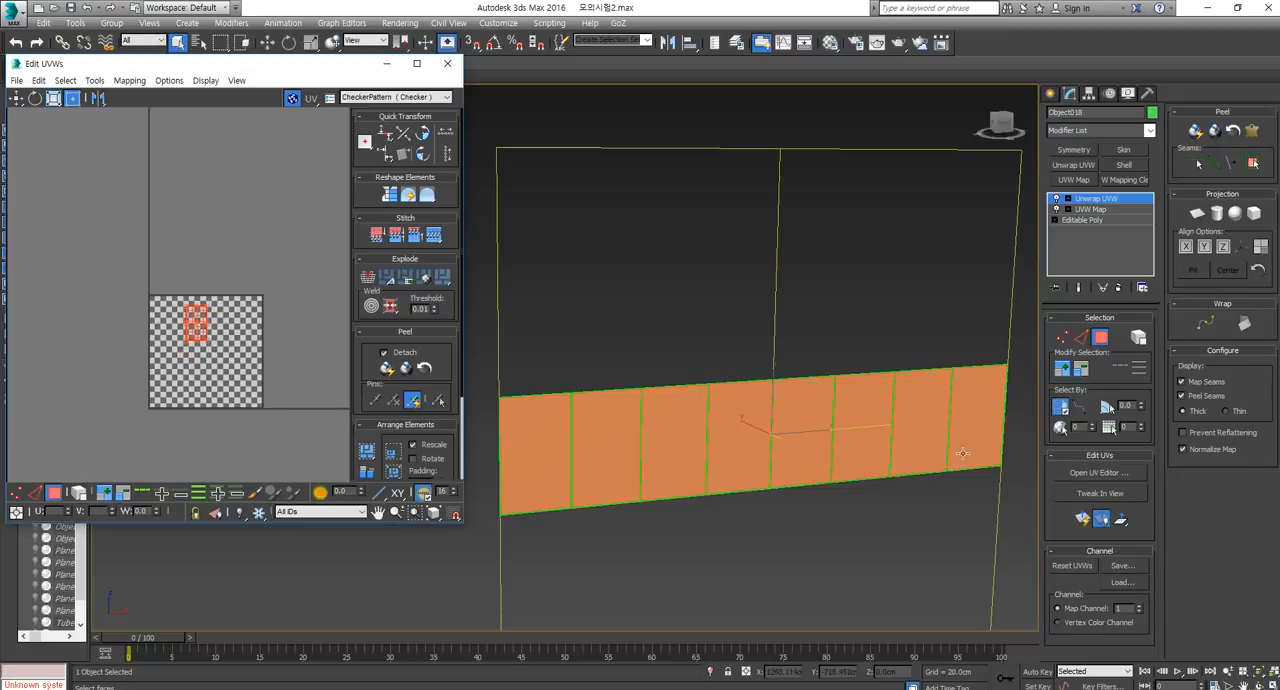
Convert the green panel back to an Editable Poly and unhide all objects.
right_click(761, 414)
mouse_move(845, 566)
left_click(941, 556)
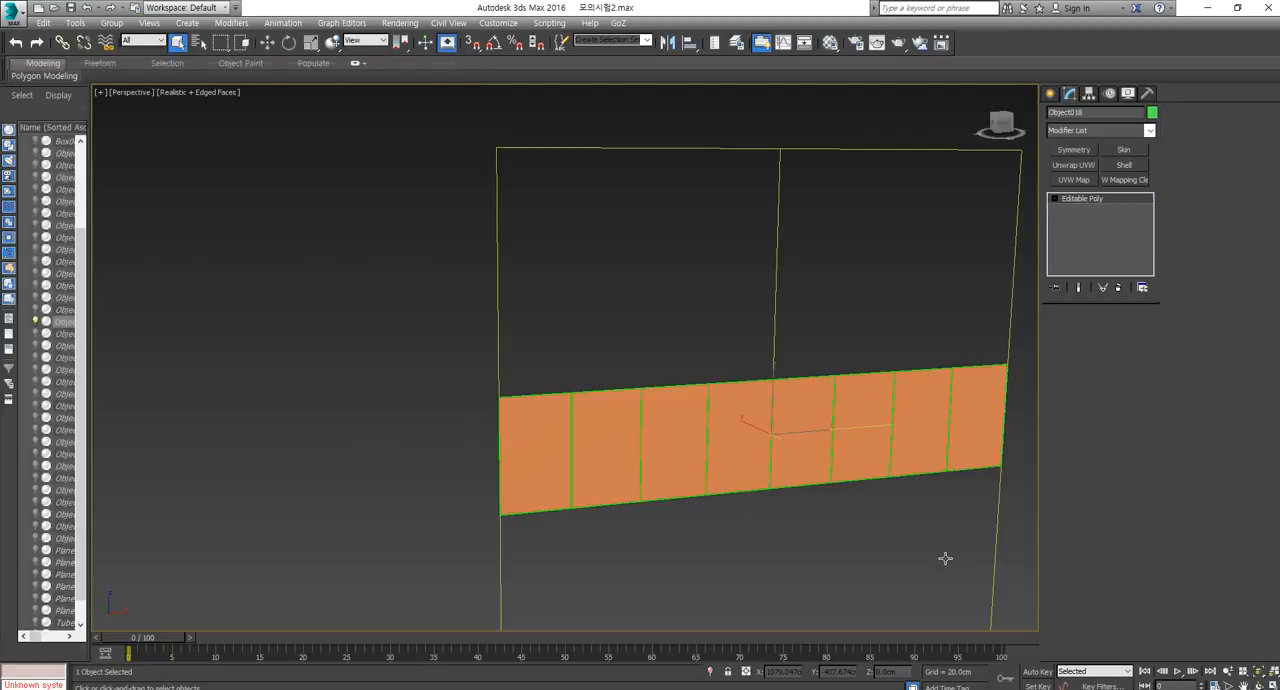
left_click(790, 506)
left_click(700, 472)
middle_click_drag(694, 478, 749, 474, "alt")
scroll(755, 476, "down", 3)
right_click(932, 519)
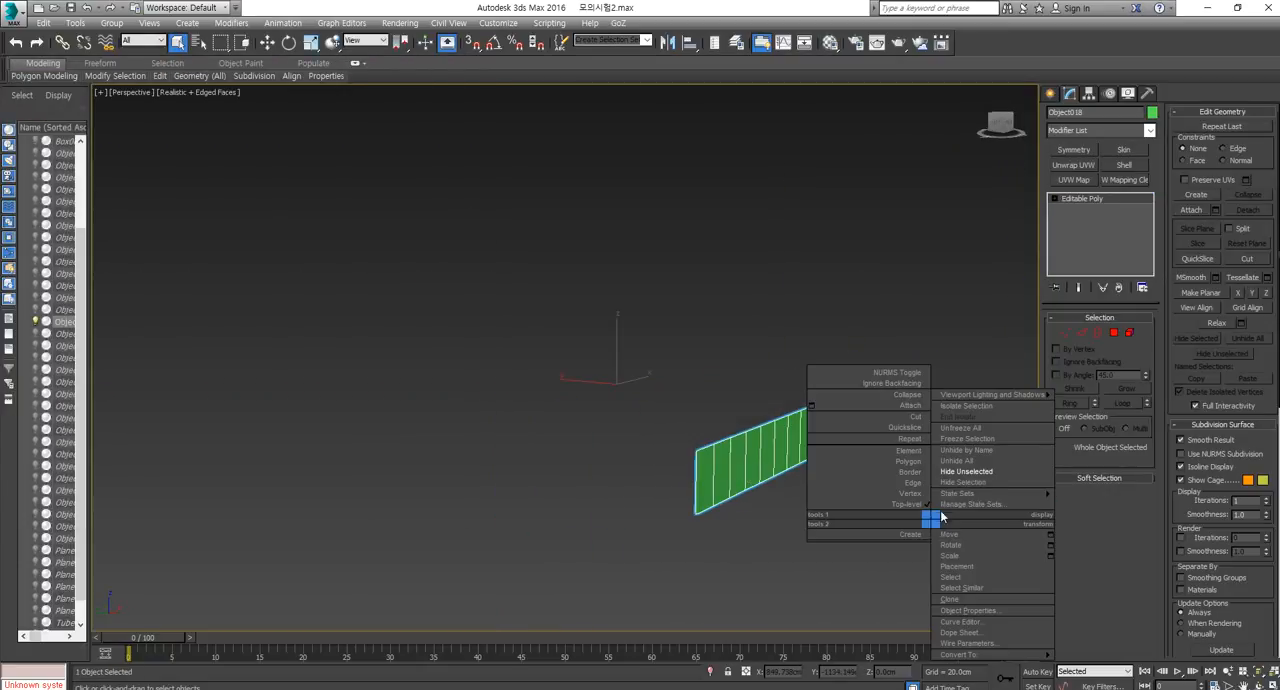
left_click(958, 460)
Hide everything except the dark arched front wall beside the caravan.
scroll(670, 455, "up", 4)
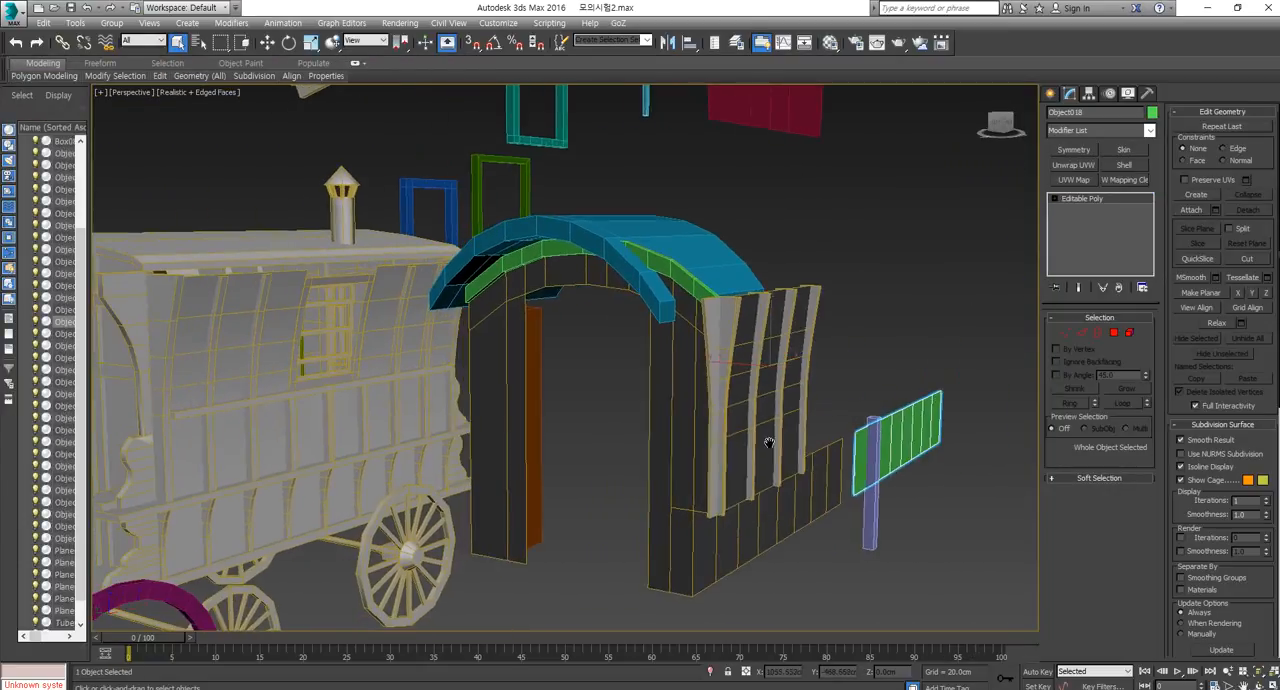
right_click(670, 455)
left_click(731, 409)
scroll(745, 437, "up", 2)
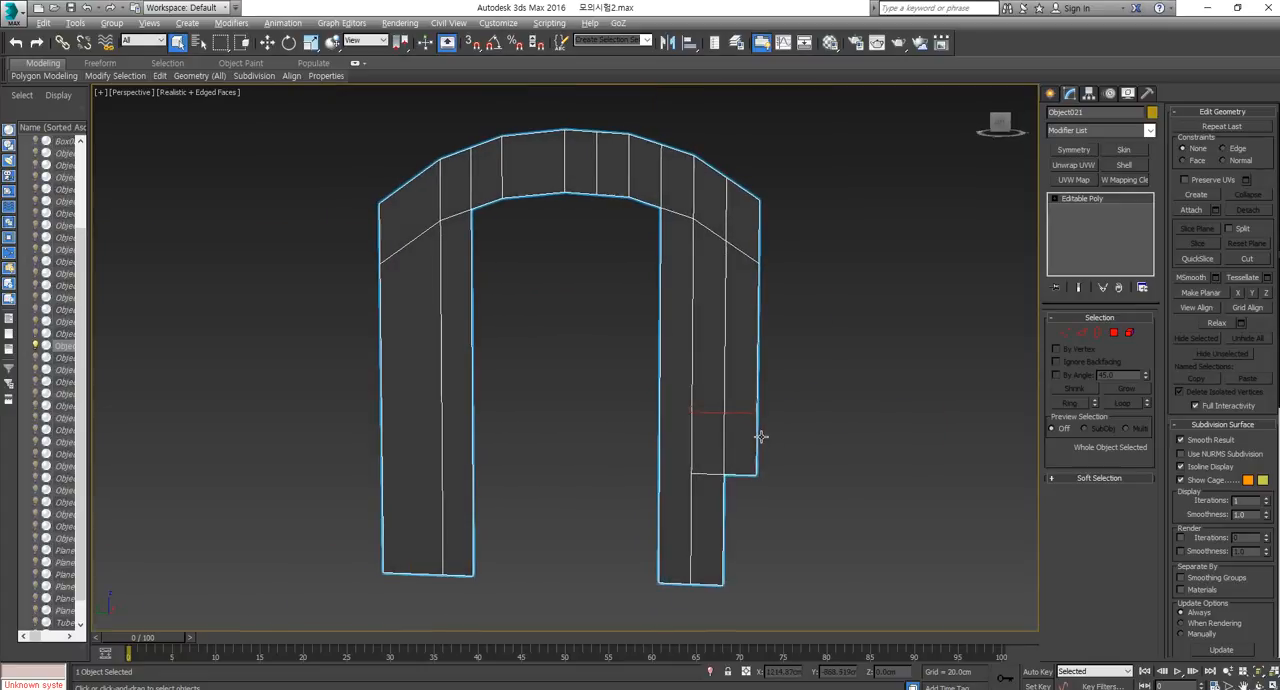
Delete the arched wall's protruding outer strip of polygons and its entire opposite half, keeping one leg and half the arch.
left_click(1114, 332)
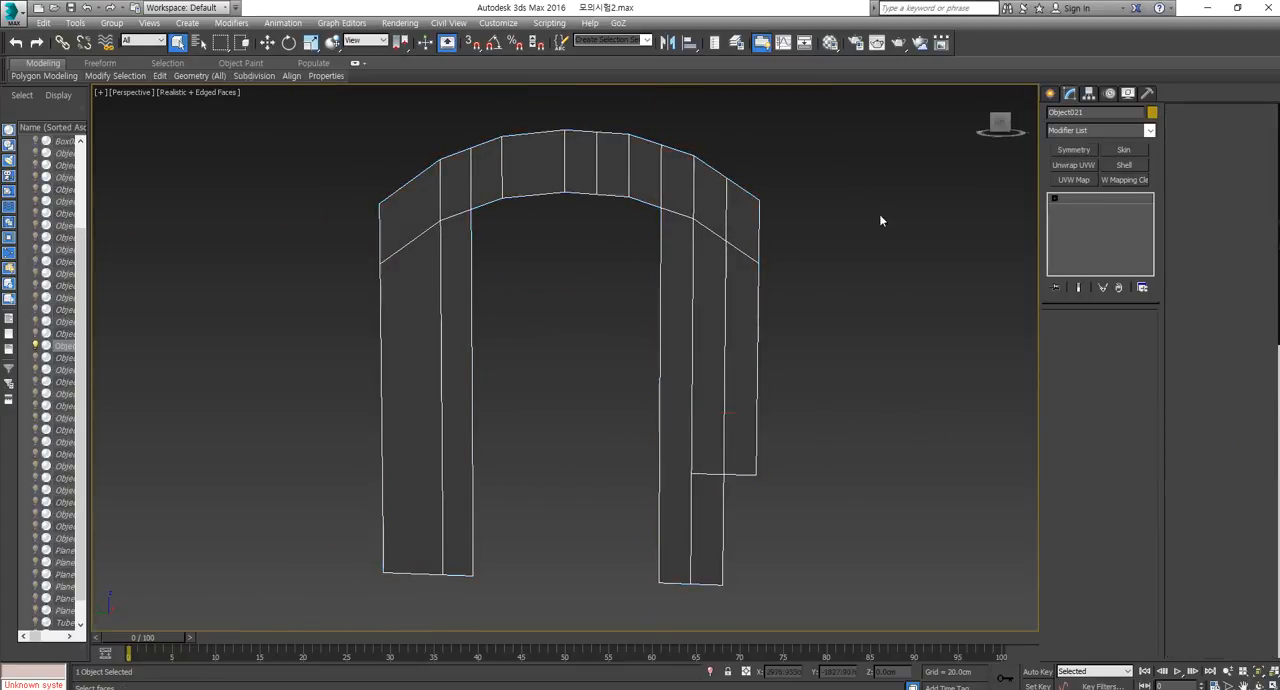
left_click_drag(846, 166, 749, 514)
key("Delete")
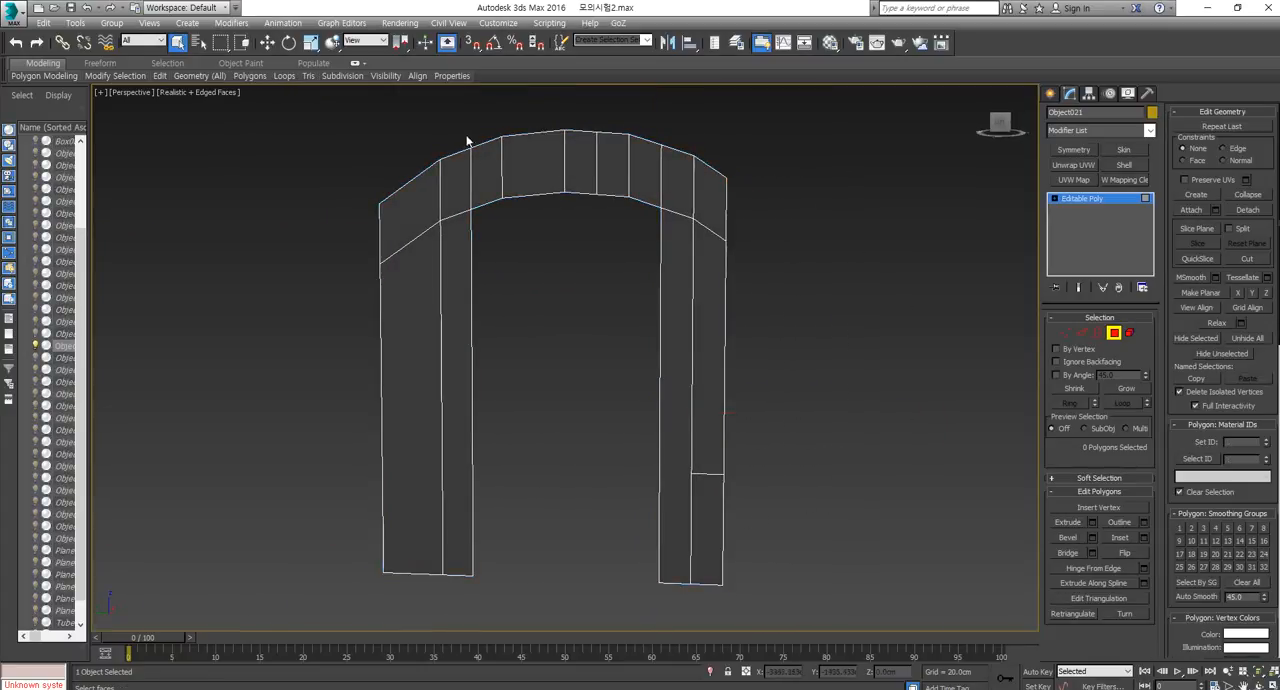
left_click_drag(330, 520, 284, 623)
key("Delete")
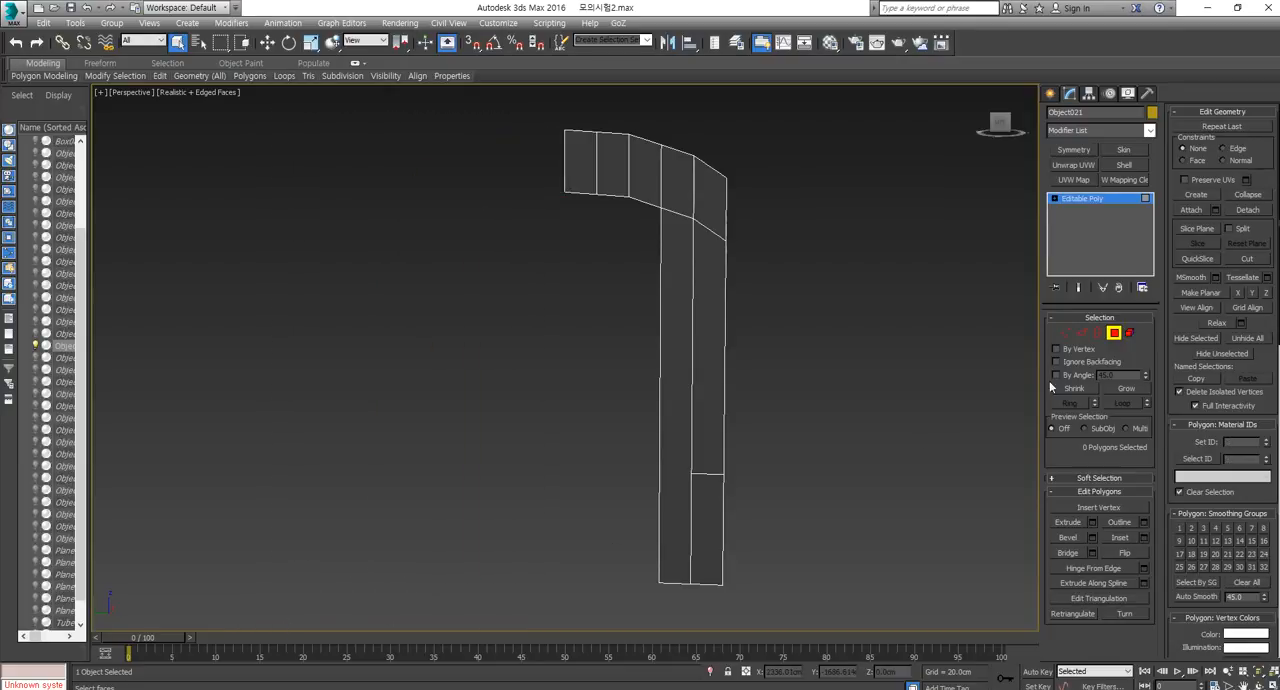
Add a Symmetry modifier to the half wall, move its mirror plane to the arch's centre along Y and flip it on X.
left_click(1114, 332)
left_click(1076, 150)
key("w")
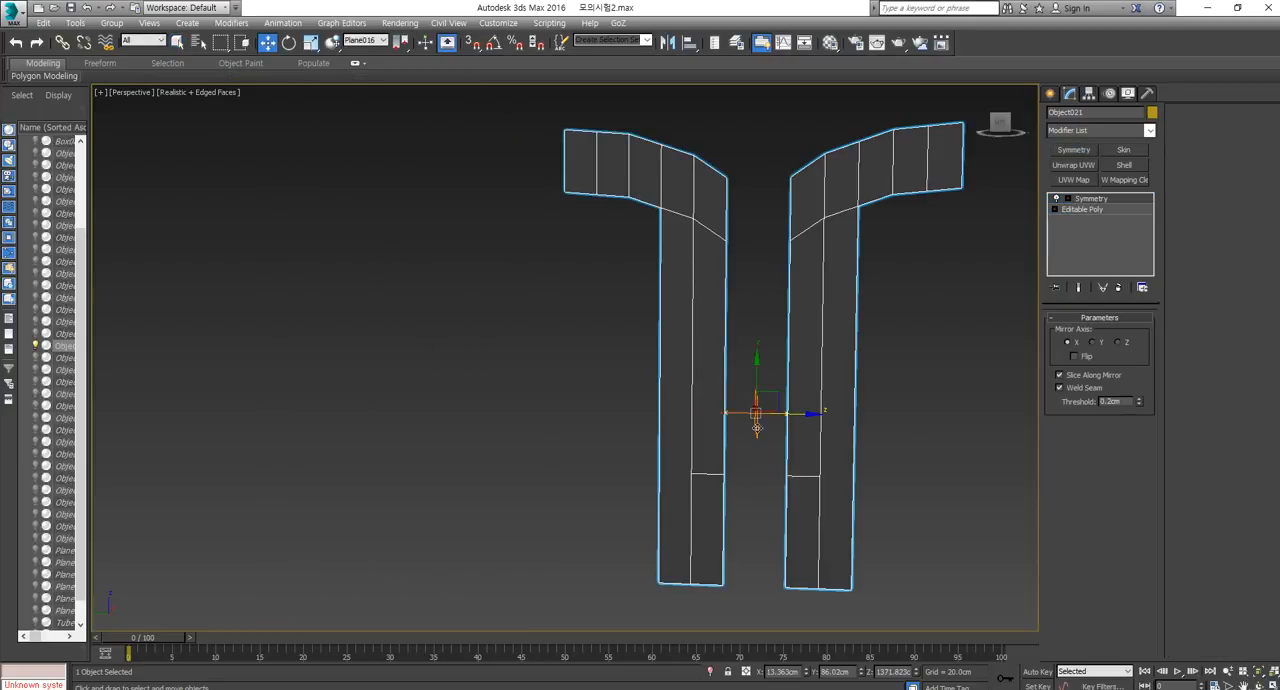
left_click_drag(800, 413, 745, 430)
right_click(745, 430)
left_click(1068, 200)
left_click(1093, 210)
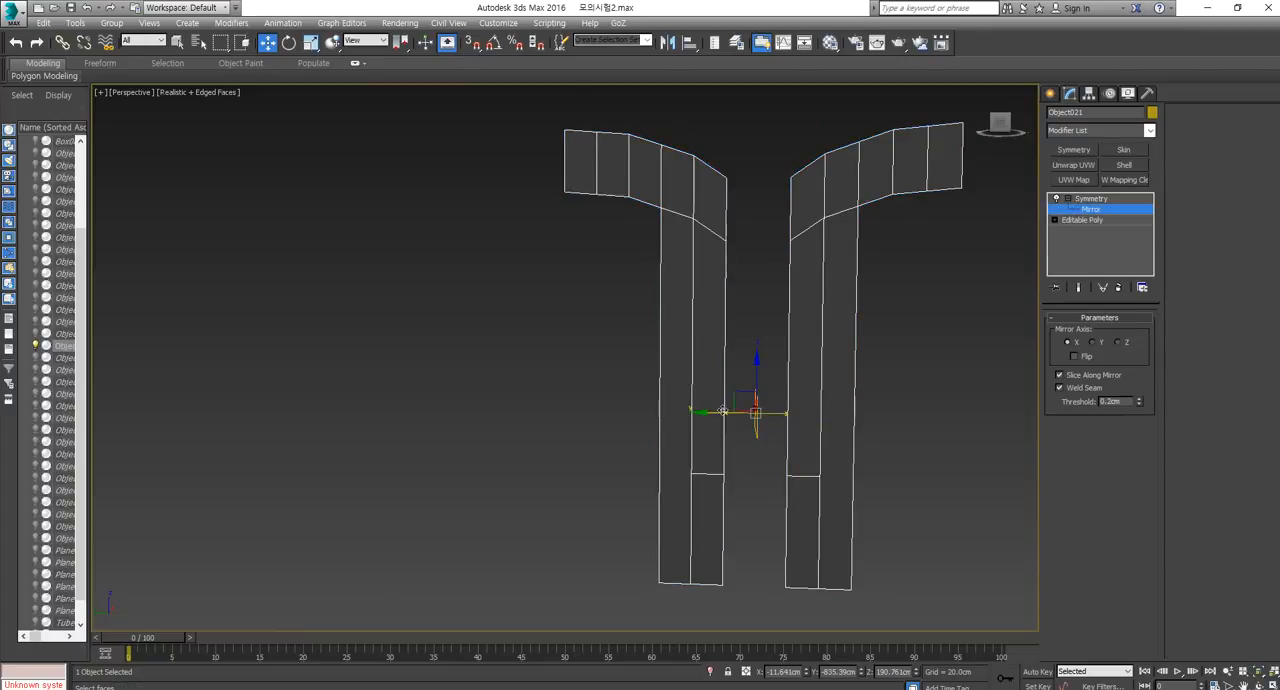
left_click_drag(722, 411, 509, 408)
left_click(1079, 360)
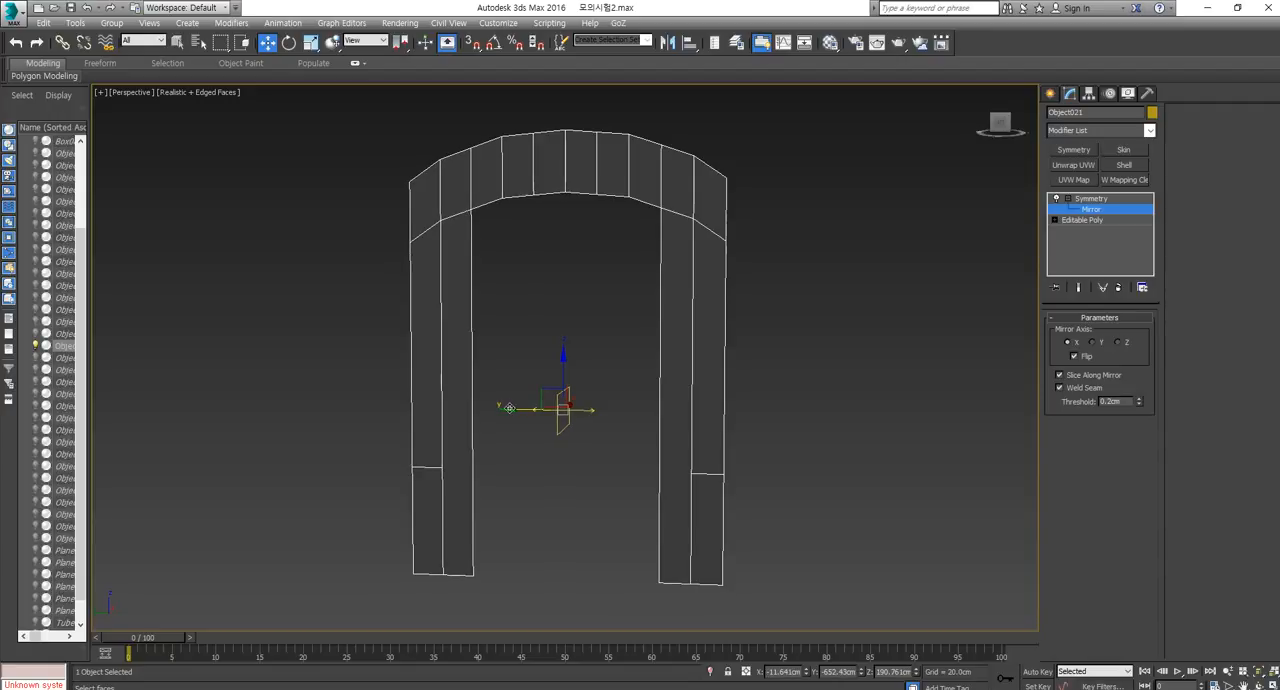
Convert the mirrored wall to an Editable Poly and lower the four vertices of the legs' horizontal edges slightly along Z.
right_click(664, 179)
mouse_move(760, 306)
left_click(836, 314)
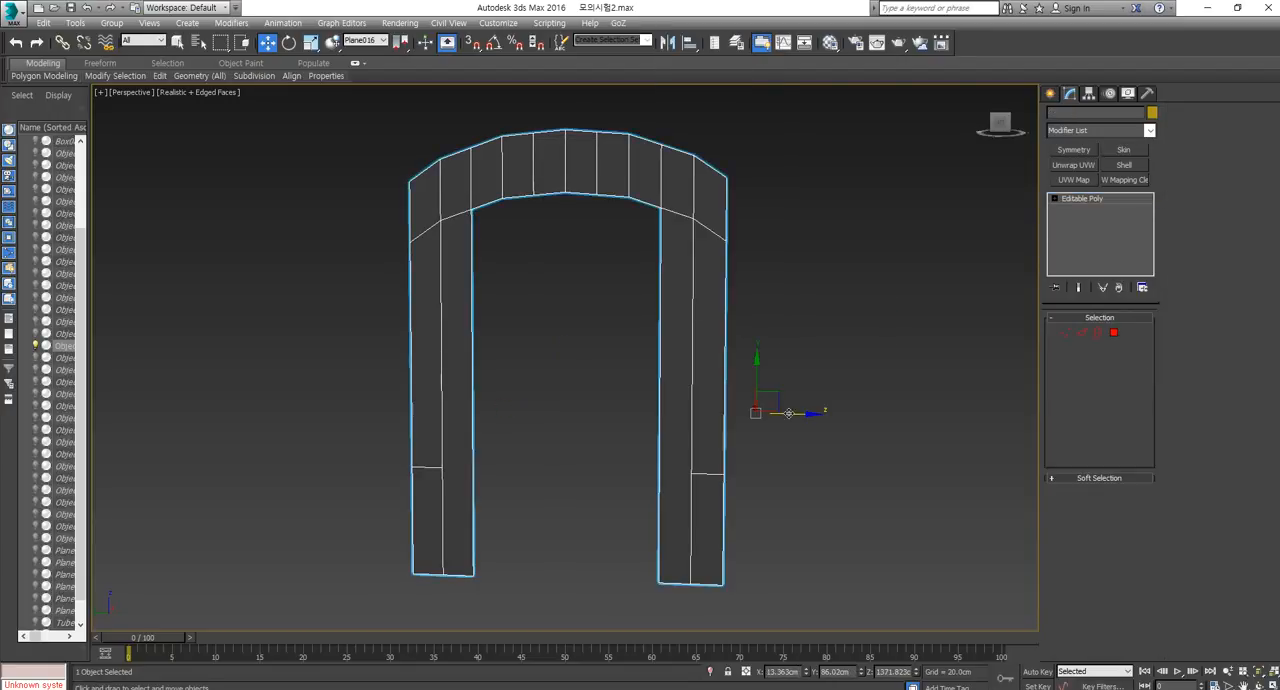
left_click(1066, 334)
left_click_drag(877, 429, 371, 528)
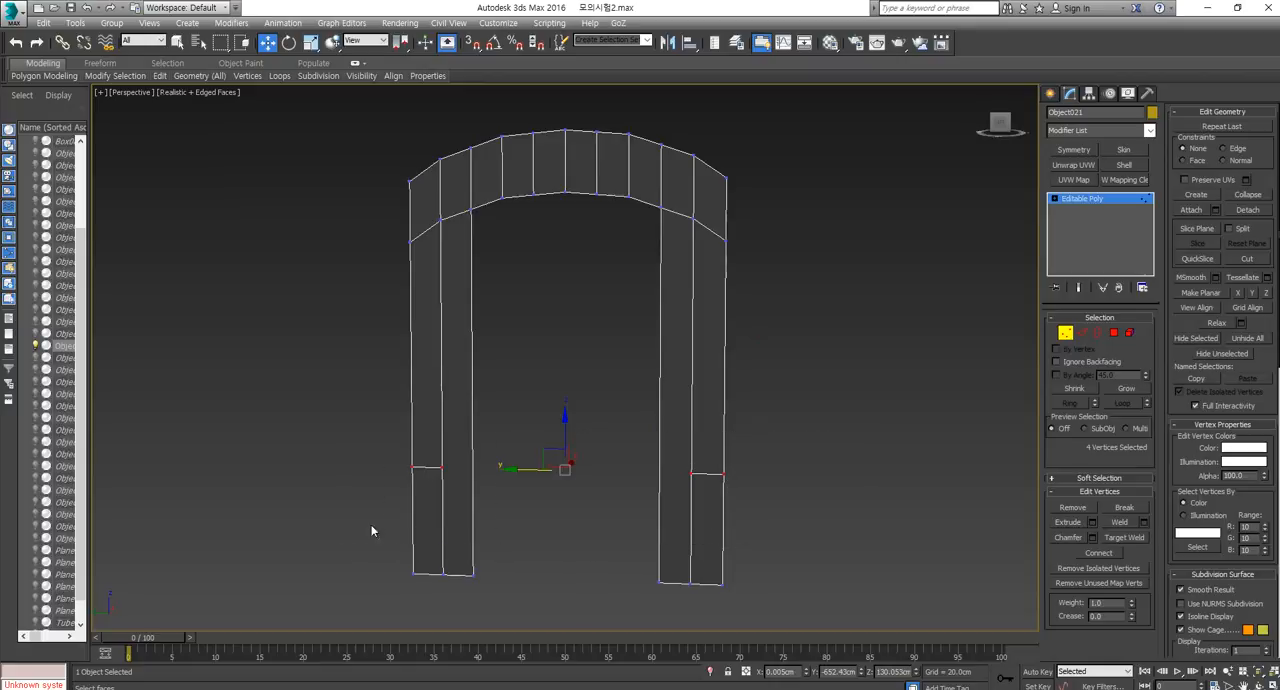
left_click_drag(561, 430, 561, 435)
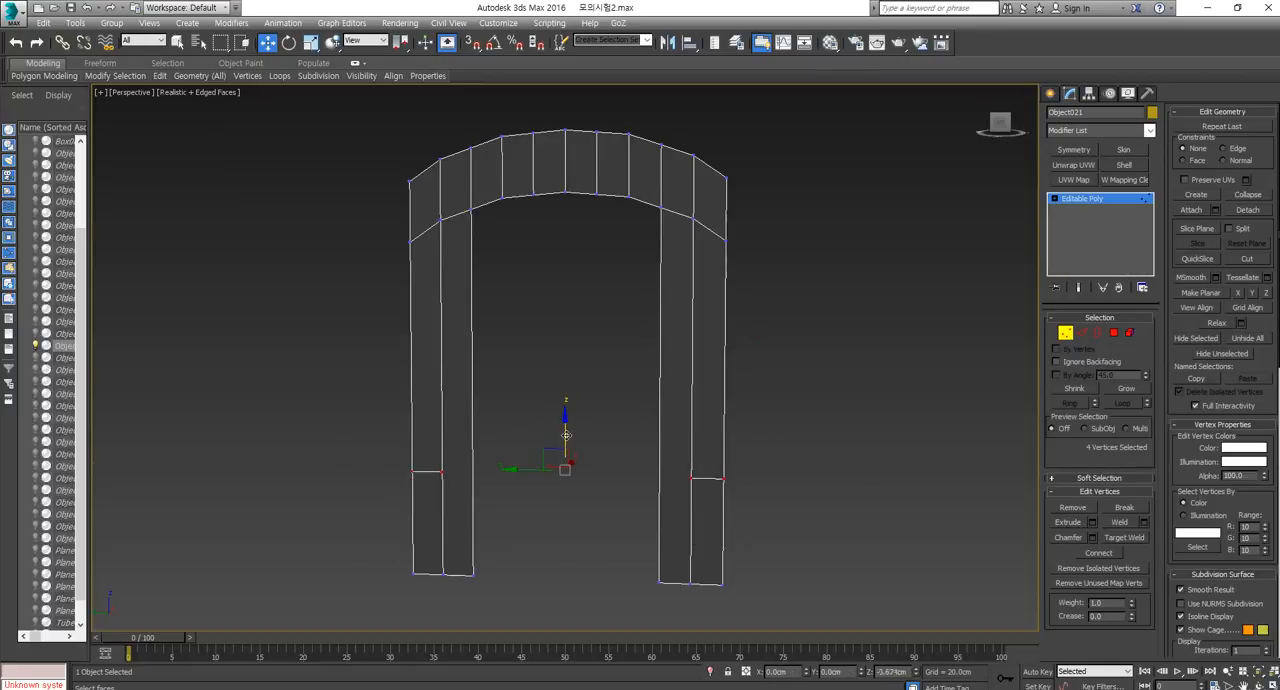
Select the four outer vertical edges above the legs' lower segments and activate the Scale tool.
left_click(1081, 333)
left_click(726, 415)
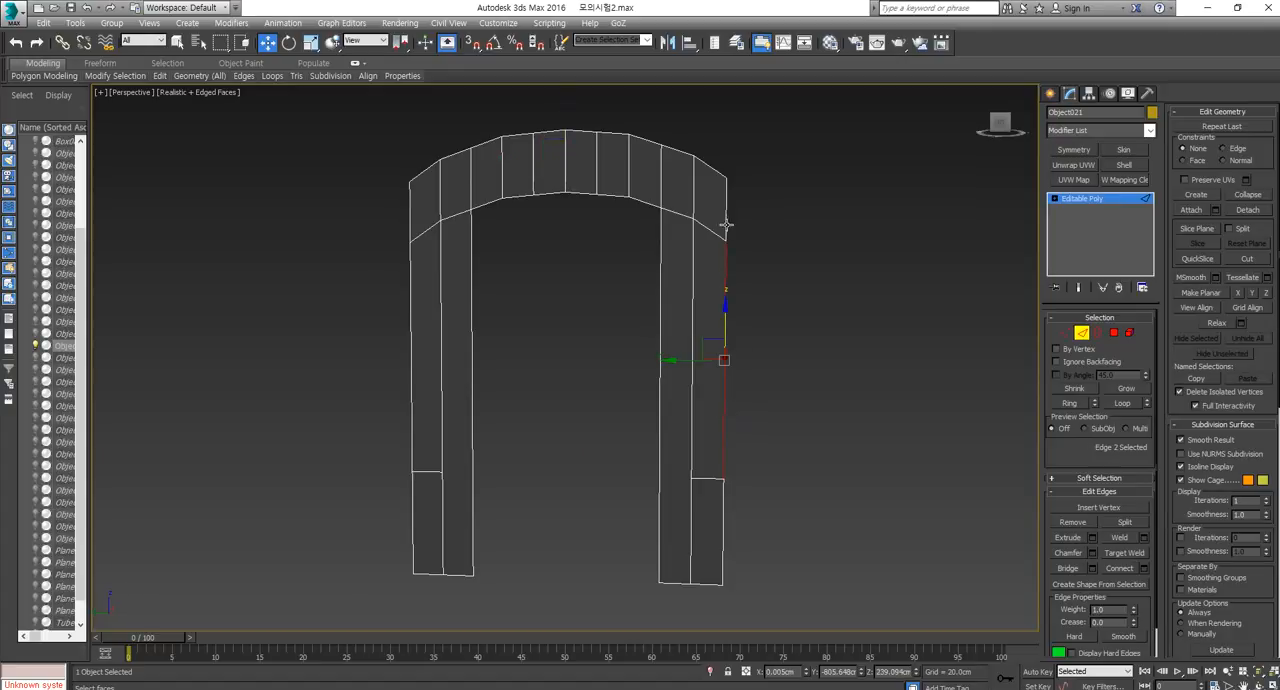
left_click(410, 224, "ctrl")
left_click(409, 289, "ctrl")
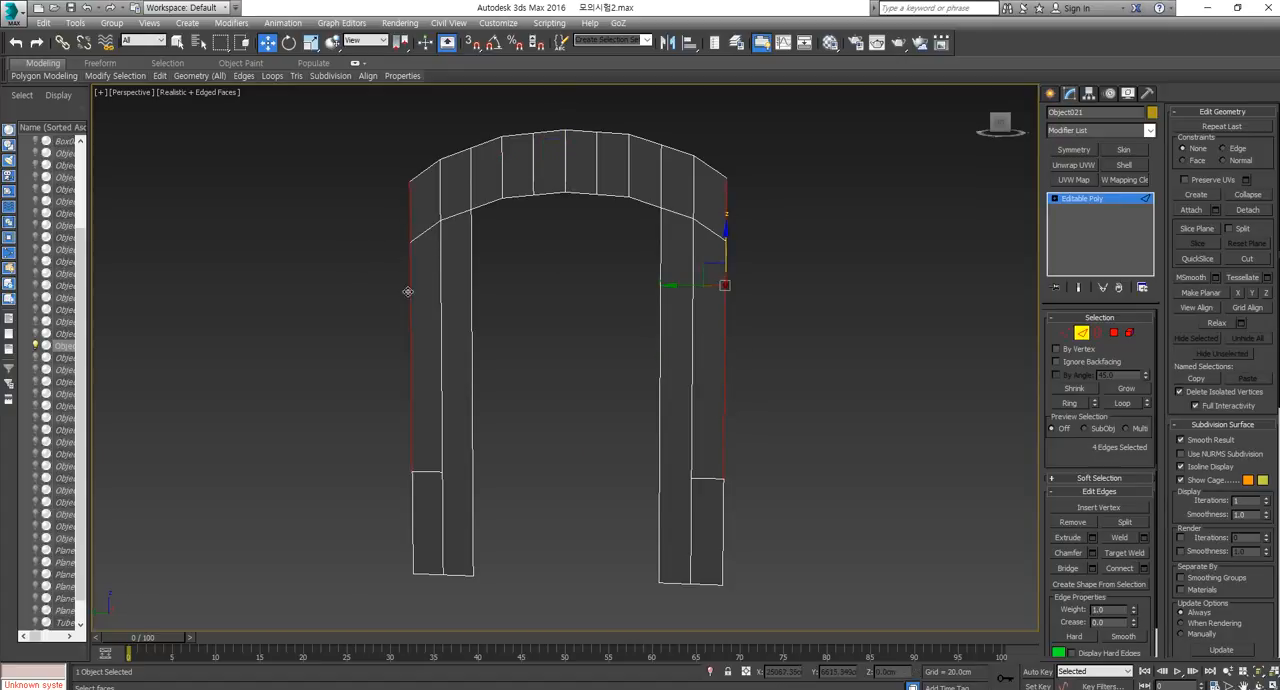
key("r")
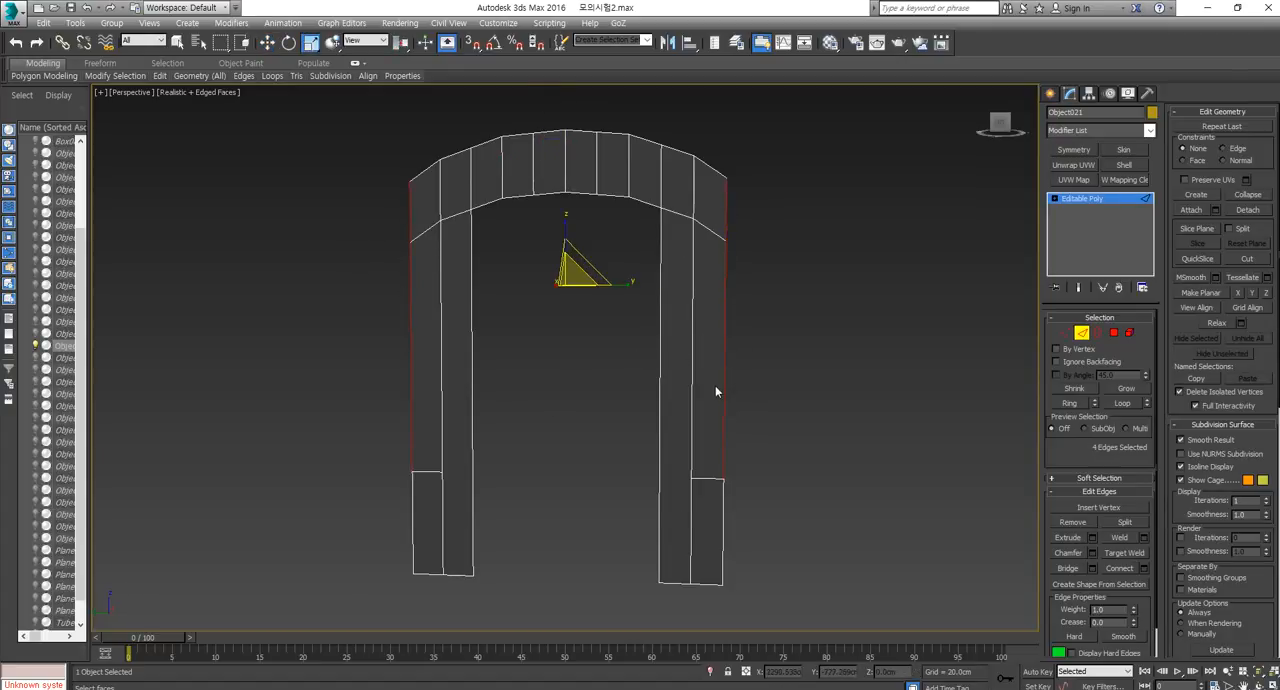
middle_click_drag(715, 386, 736, 388, "alt")
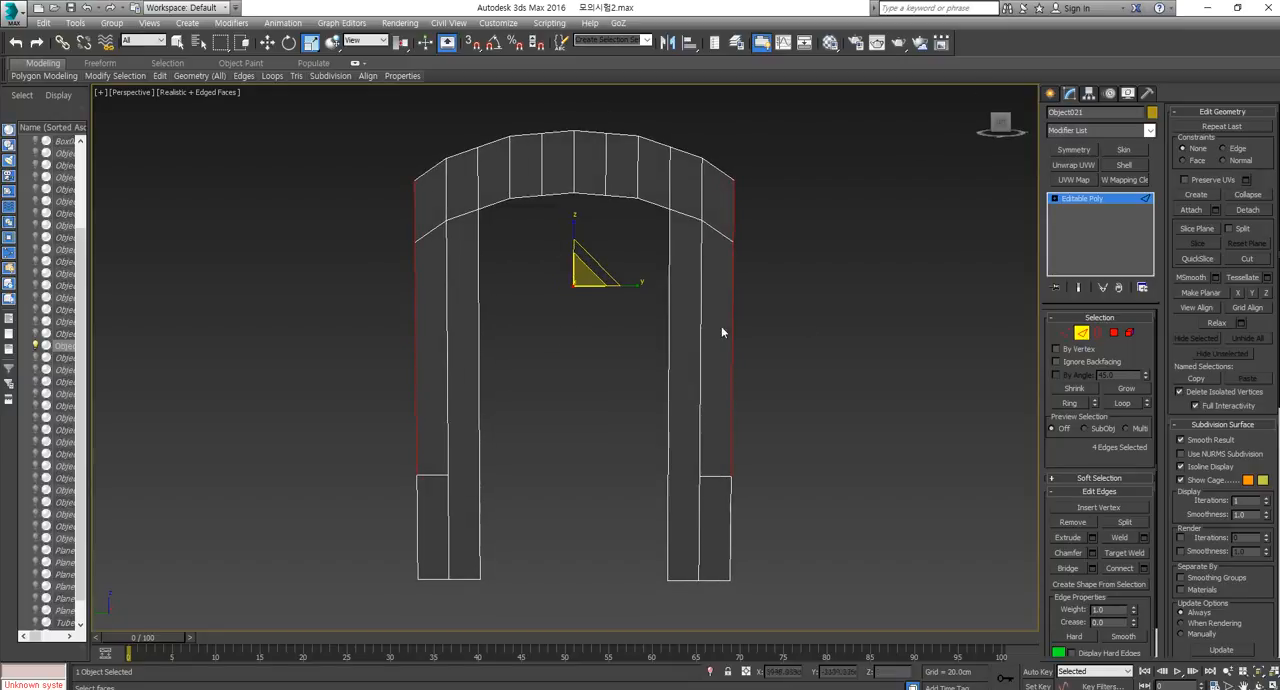
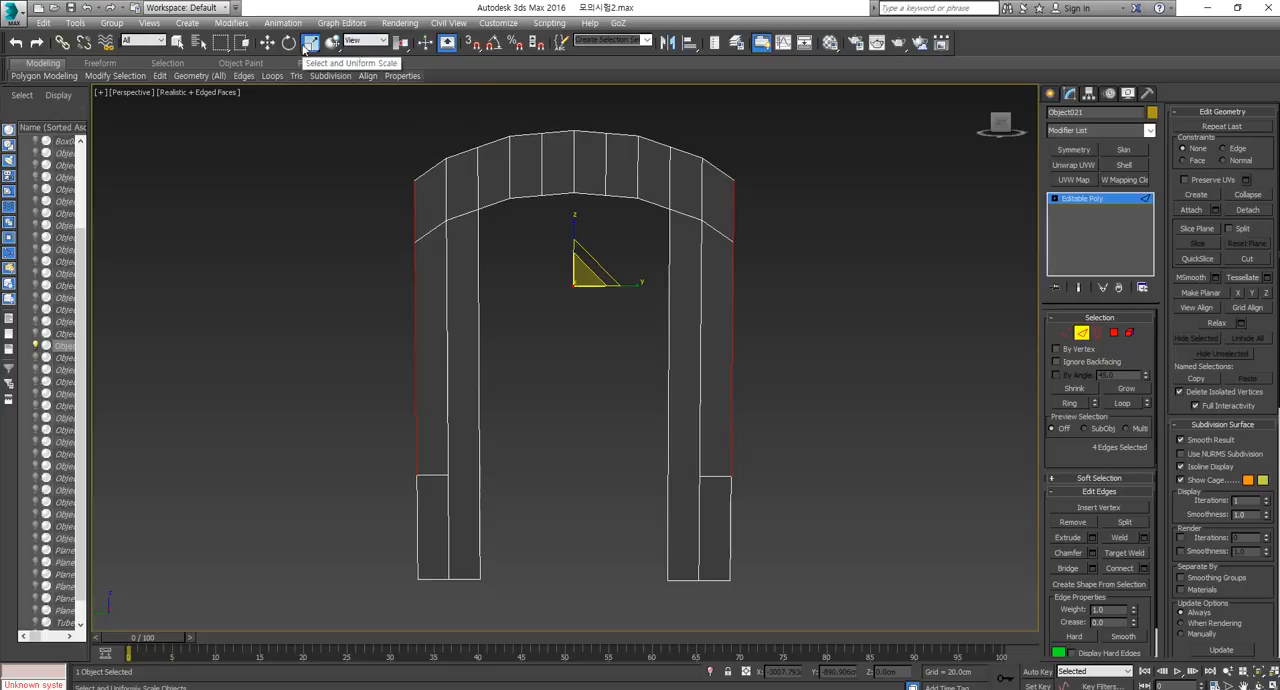
Extrude the selected outer edges outward by scaling along Y, and lower the new strips' four upper vertices to continue the arch's slope.
left_click_drag(604, 271, 646, 292)
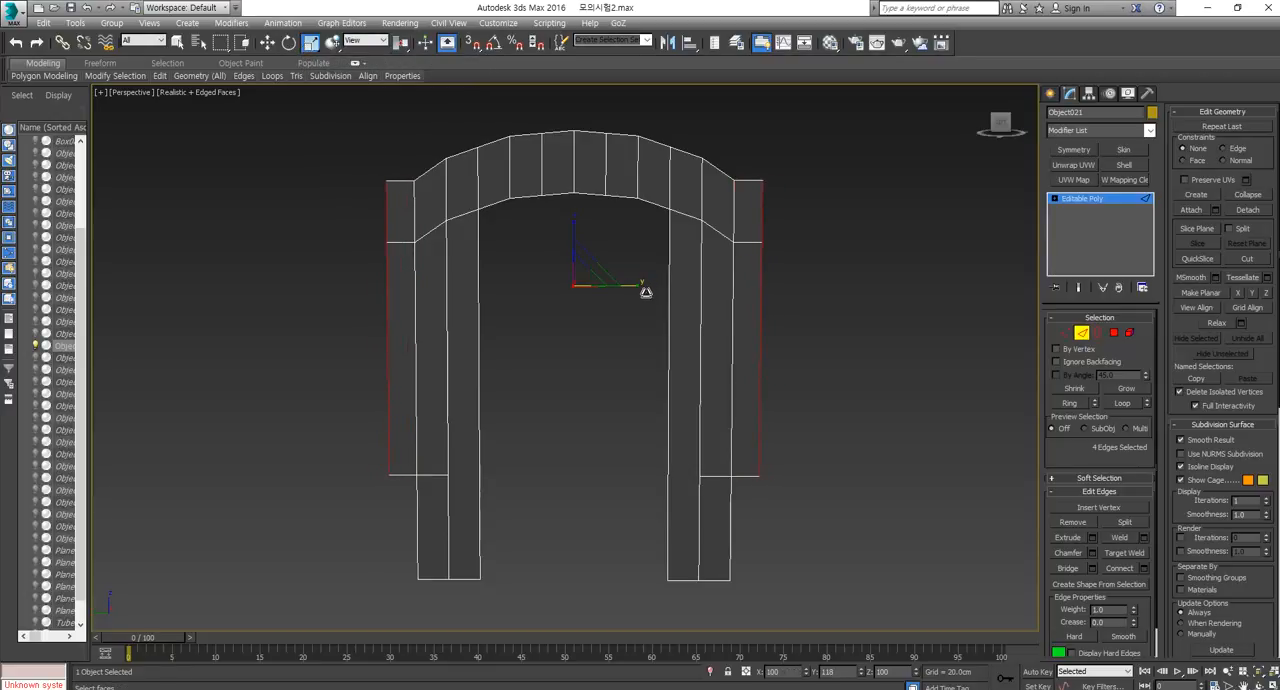
left_click(1066, 332)
left_click_drag(826, 146, 753, 292)
left_click_drag(352, 128, 388, 296, "ctrl")
key("w")
left_click_drag(569, 177, 668, 258)
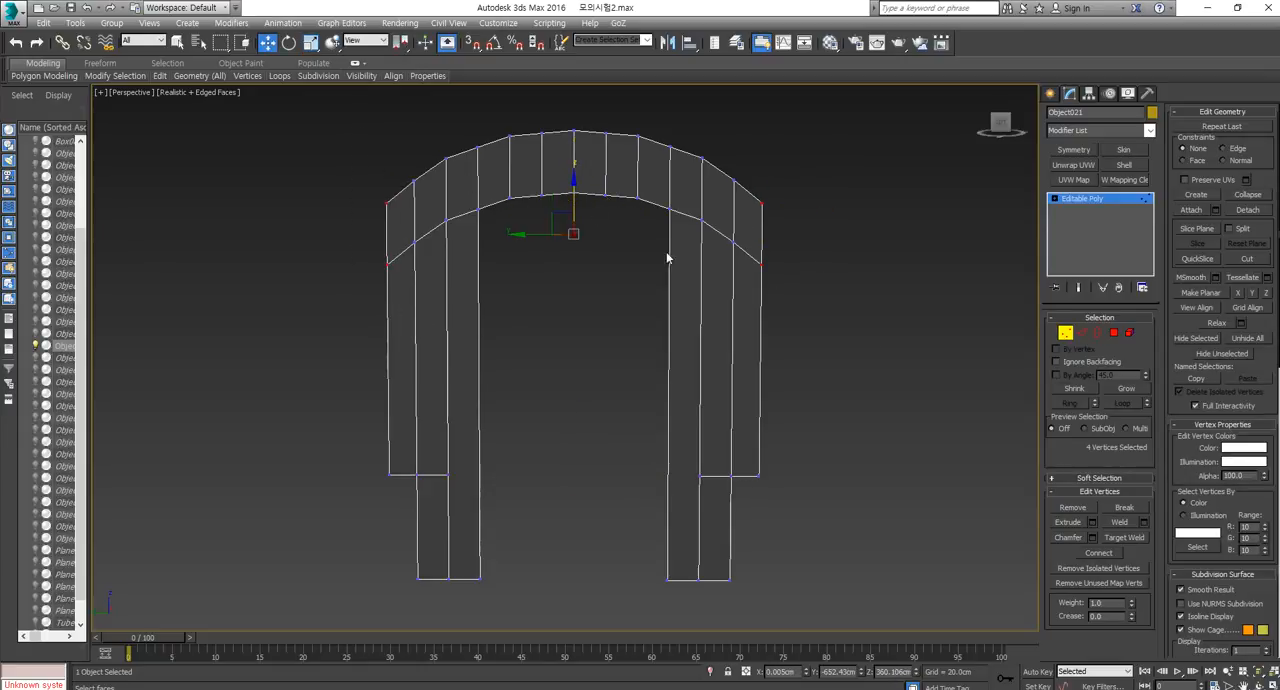
Add the outer vertical edges of both lower legs to the four selected edges and extrude all six about 313 cm along X as side walls.
left_click(1114, 332)
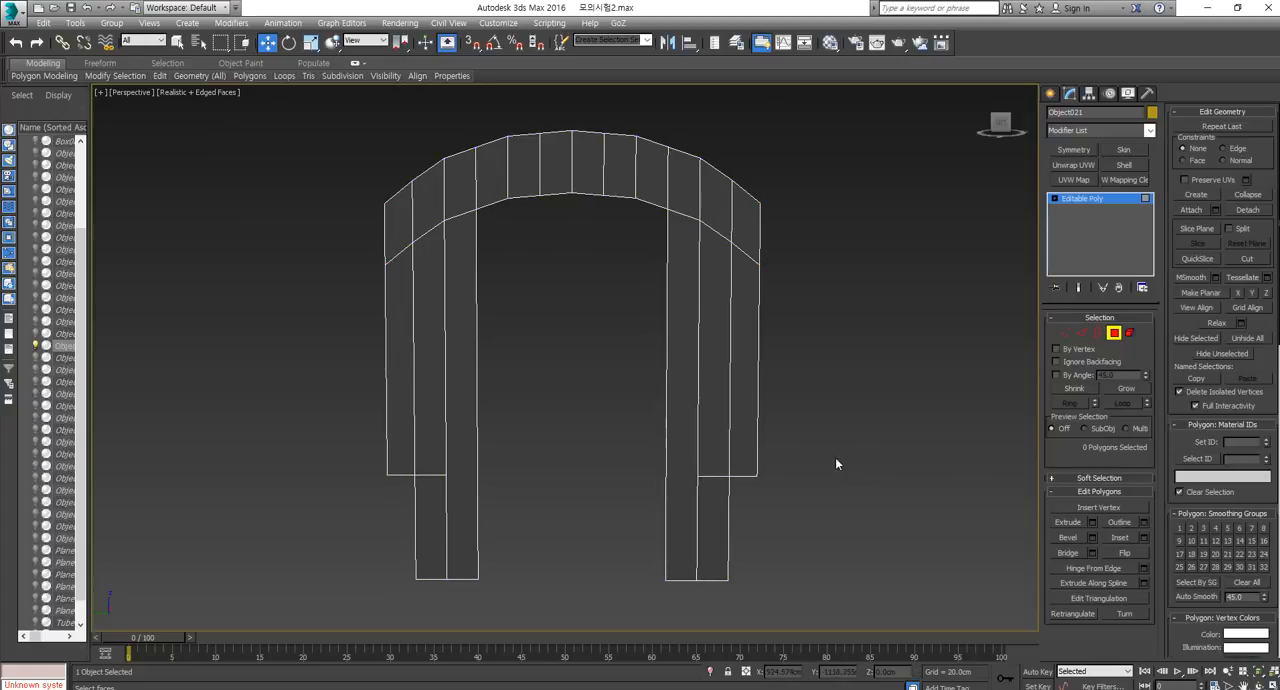
middle_click_drag(834, 459, 761, 481, "alt")
left_click(1082, 333)
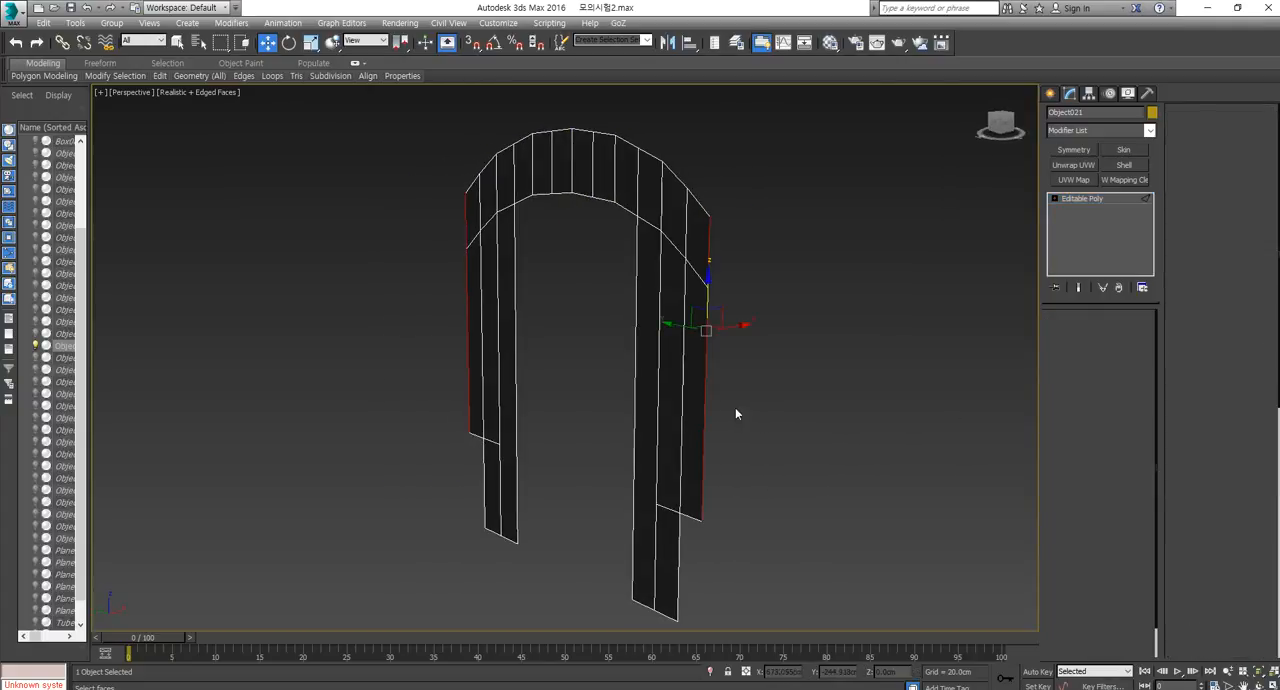
left_click(678, 537, "ctrl")
scroll(576, 455, "down", 3)
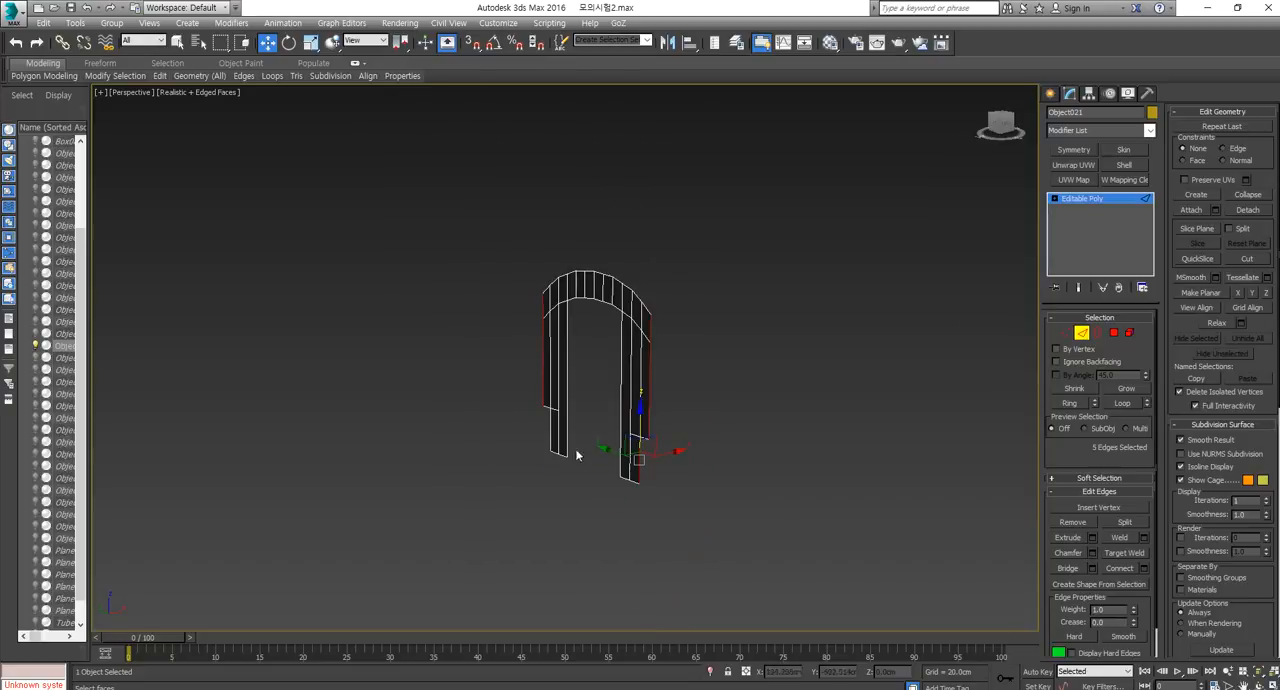
left_click(547, 428, "ctrl")
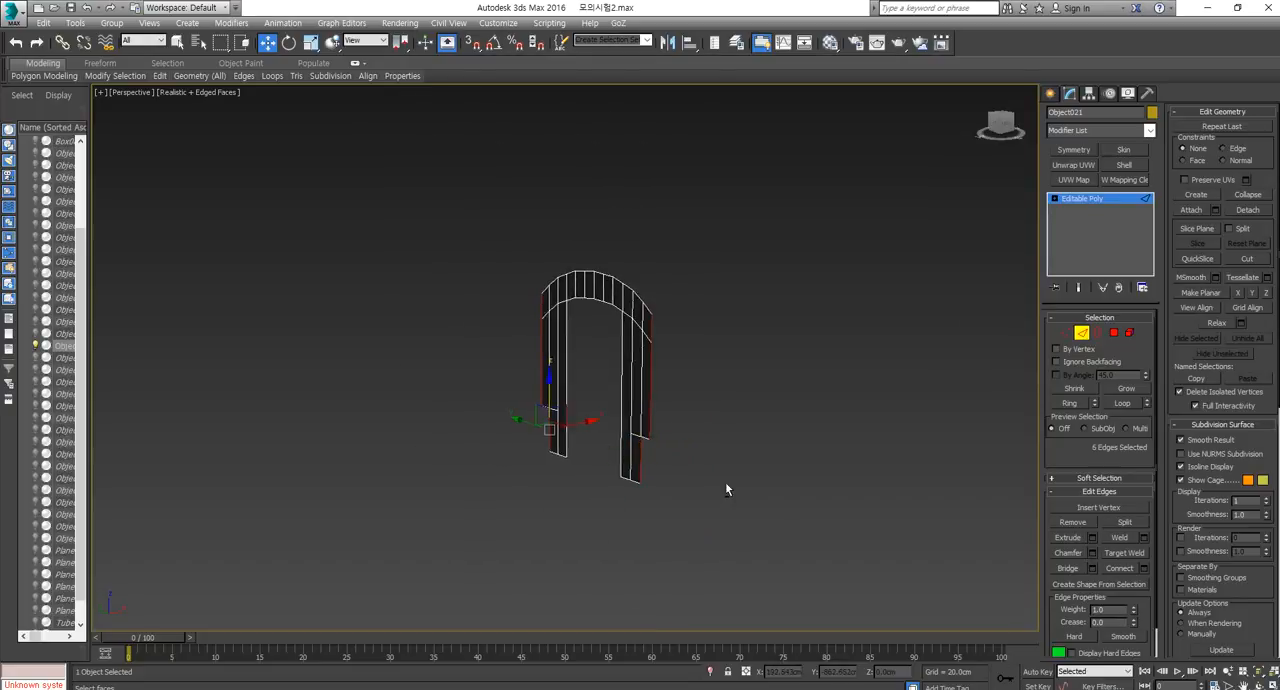
middle_click_drag(726, 486, 621, 432, "alt")
mouse_move(632, 423)
left_mouse_down("shift")
mouse_move(790, 418)
mouse_move(758, 416)
left_mouse_up("shift")
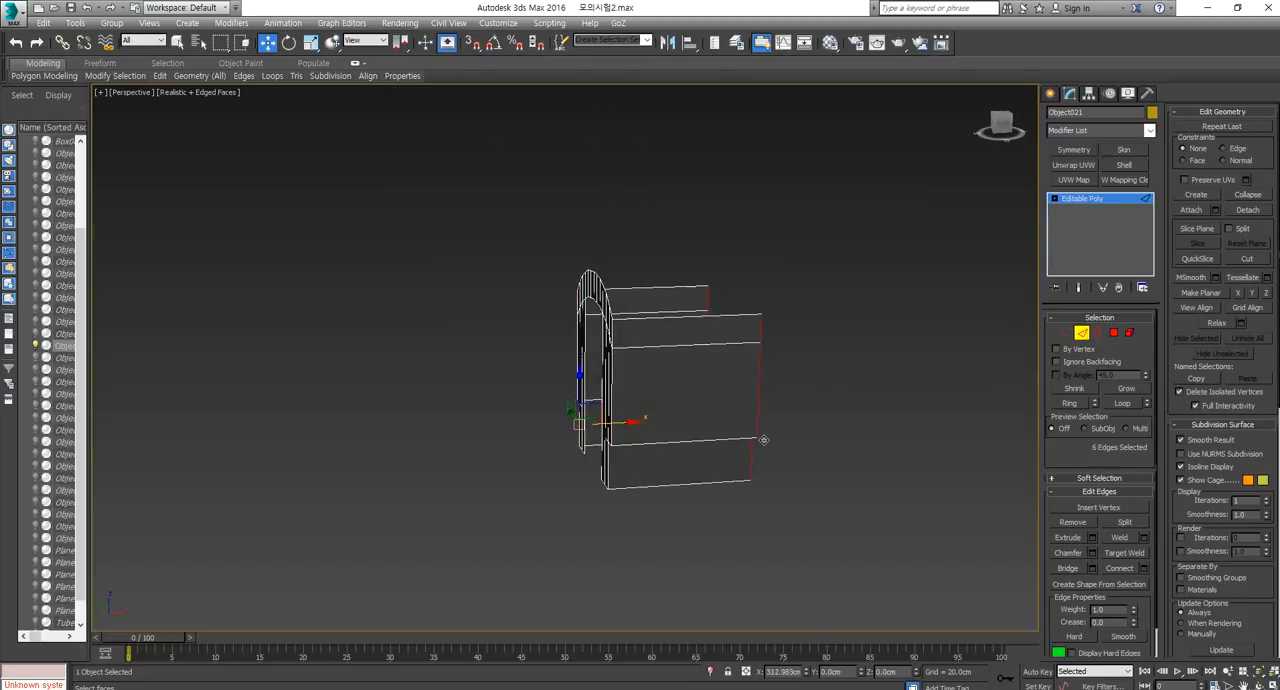
left_click(1083, 334)
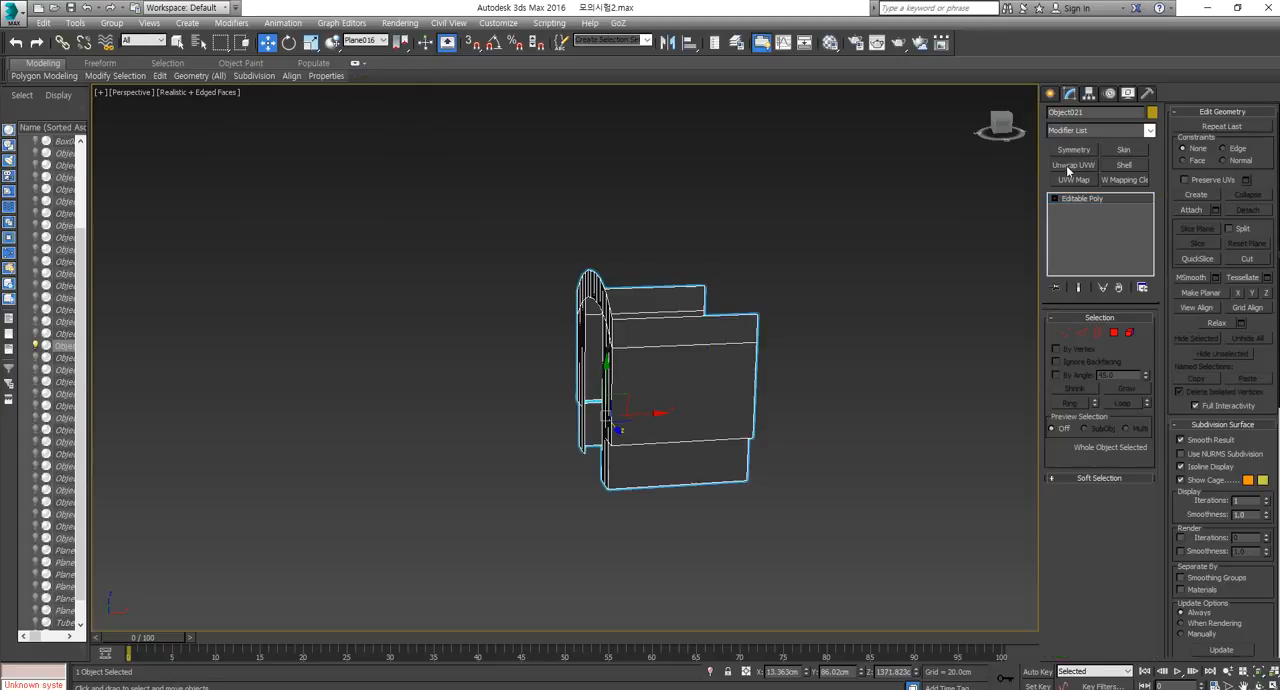
middle_click_drag(903, 385, 869, 370, "alt")
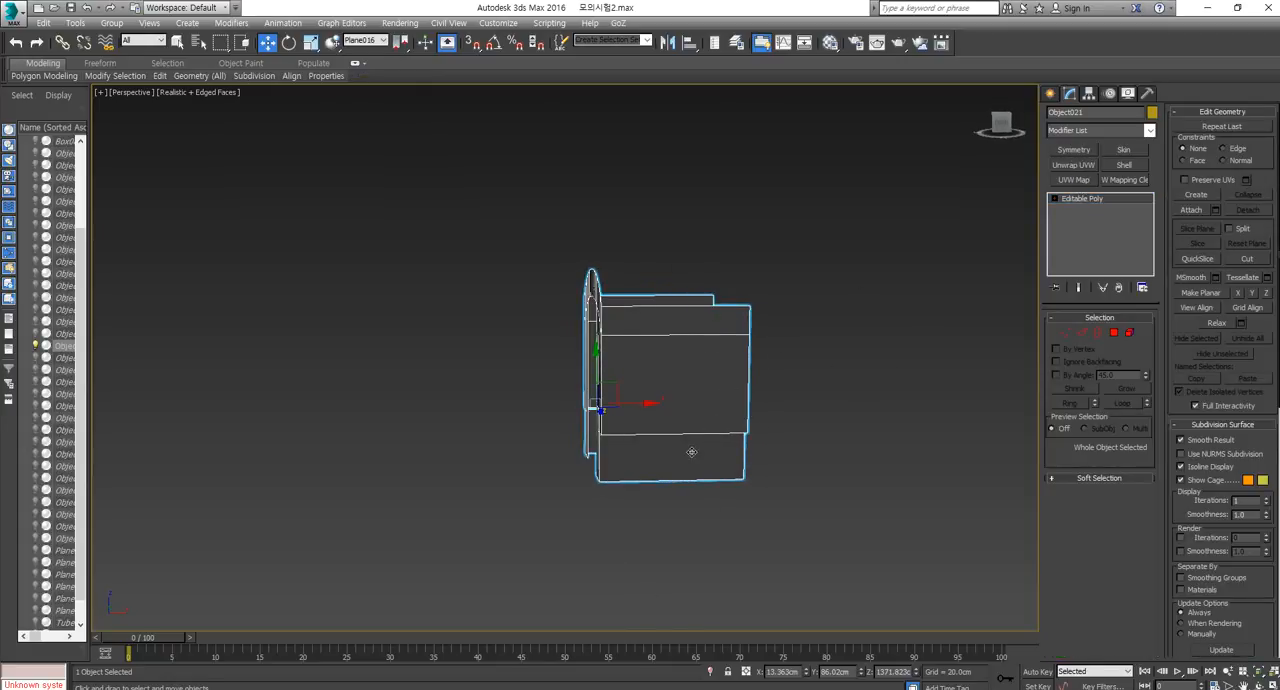
middle_click_drag(691, 452, 703, 449, "alt")
Unhide all objects, select the small purple box together with the arched wall, and hide everything else.
scroll(703, 449, "up", 3)
left_click(1049, 93)
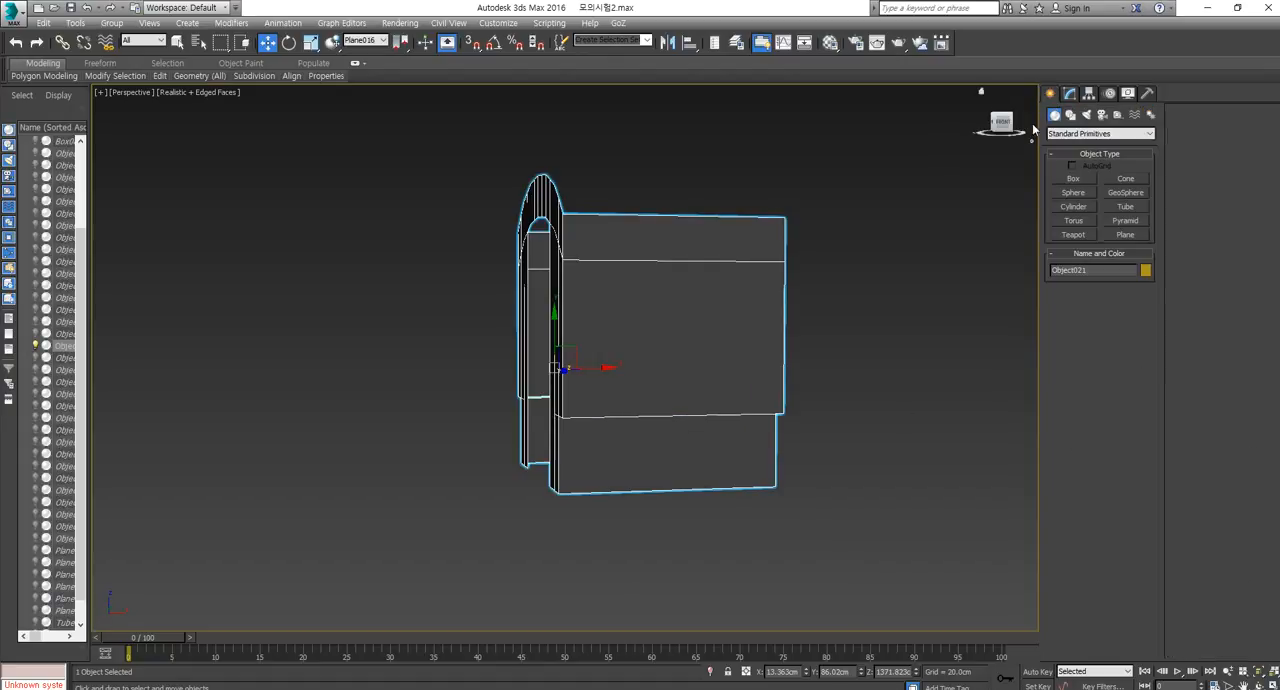
right_click(872, 349)
left_click(908, 347)
scroll(716, 459, "down", 2)
middle_click_drag(716, 459, 709, 467, "alt")
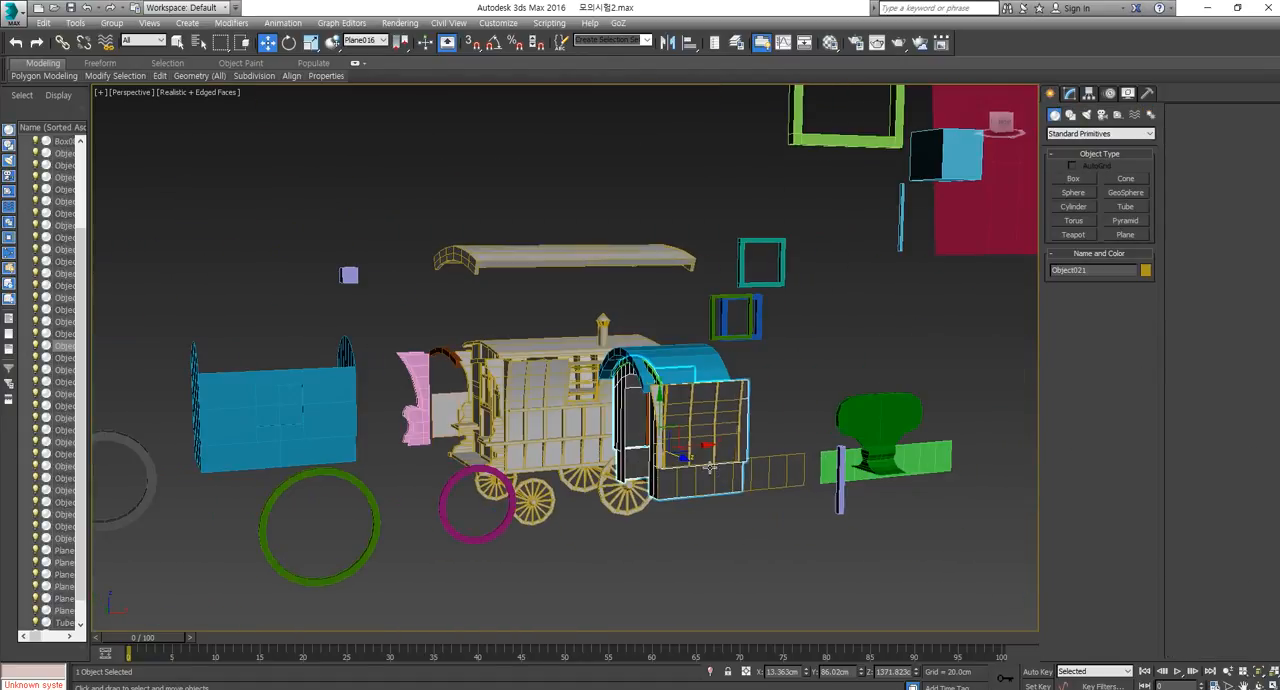
right_click(347, 275)
left_click(397, 240)
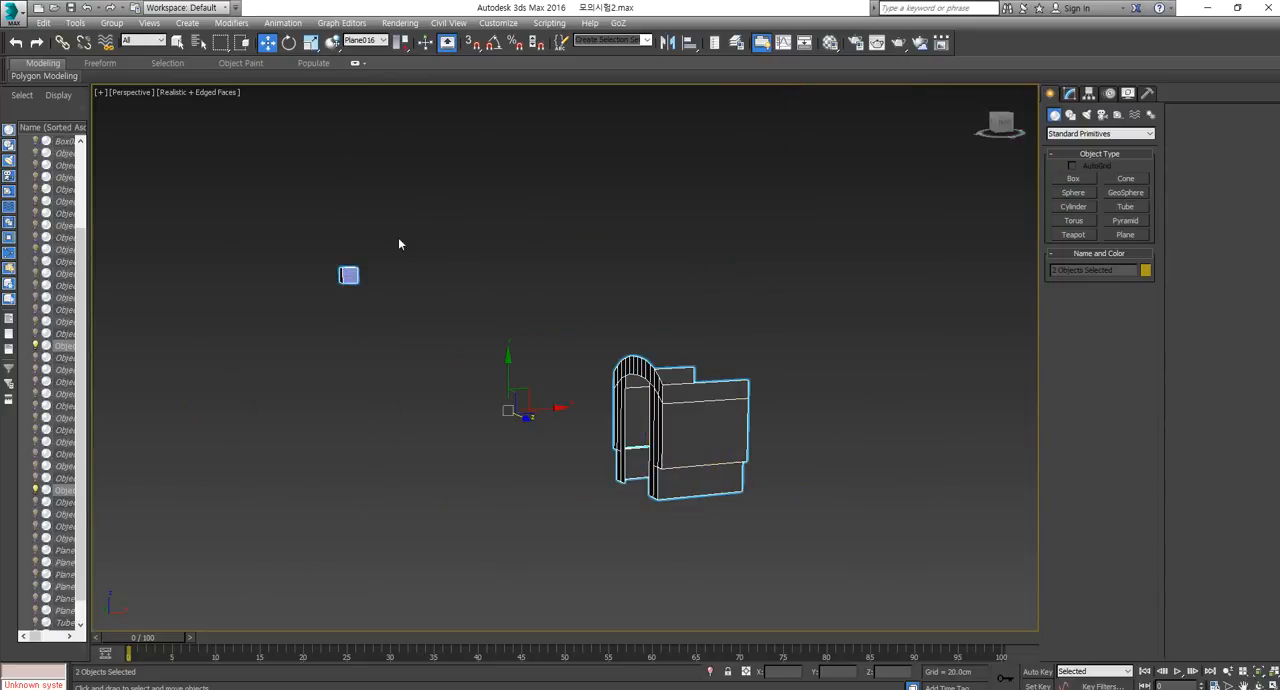
Make one independent copy of the small purple box and bring it over beside the arched wall.
left_click(349, 276)
left_click(349, 276)
middle_click_drag(349, 276, 385, 323, "alt")
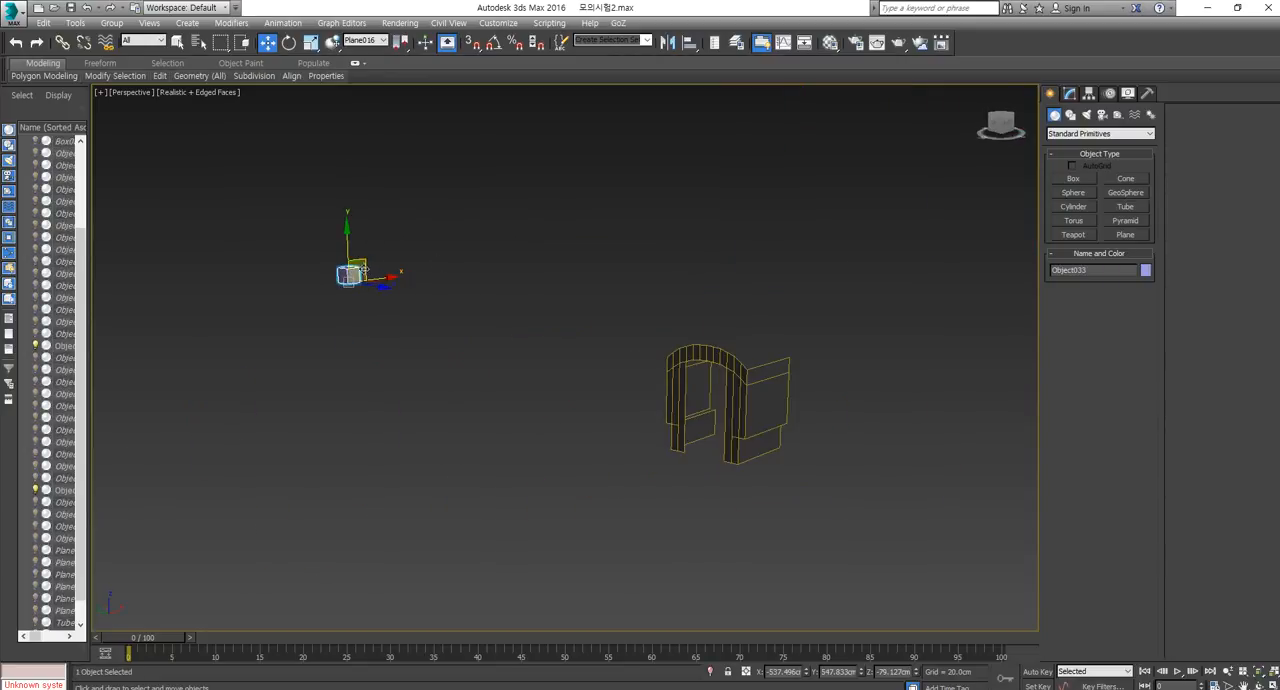
mouse_move(363, 269)
left_mouse_down("shift")
mouse_move(745, 413)
mouse_move(821, 413)
left_mouse_up("shift")
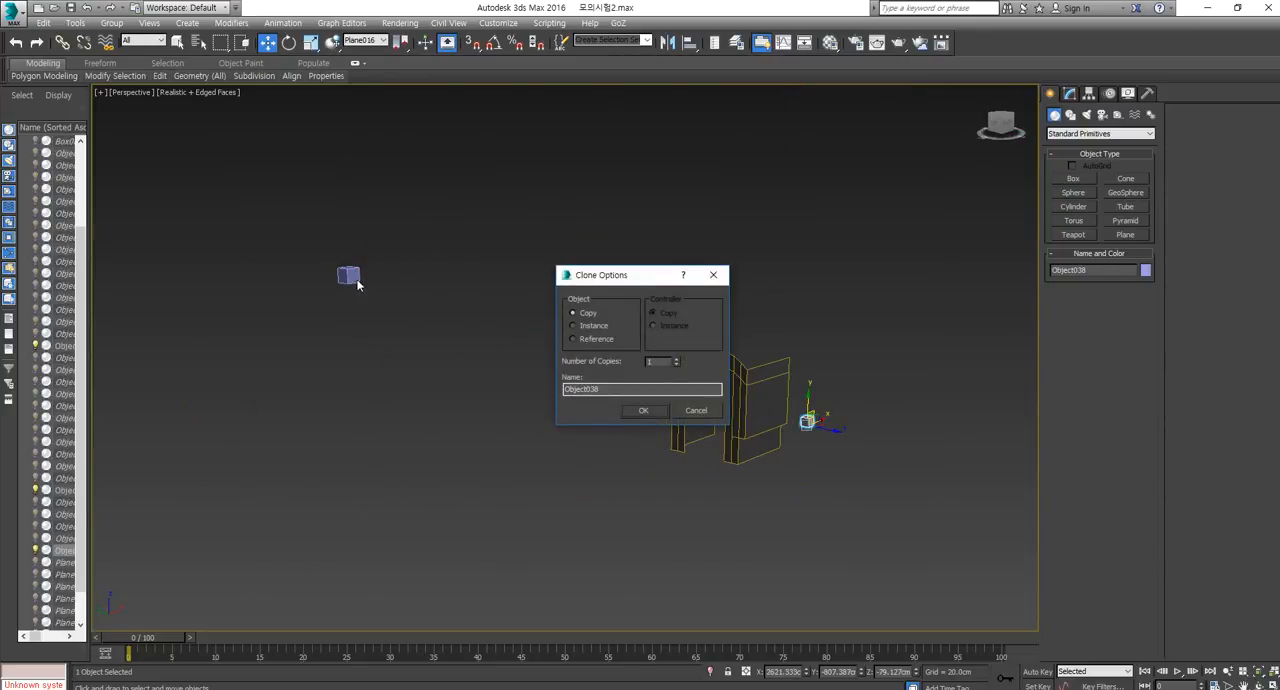
left_click(642, 411)
middle_click_drag(737, 451, 757, 450, "alt")
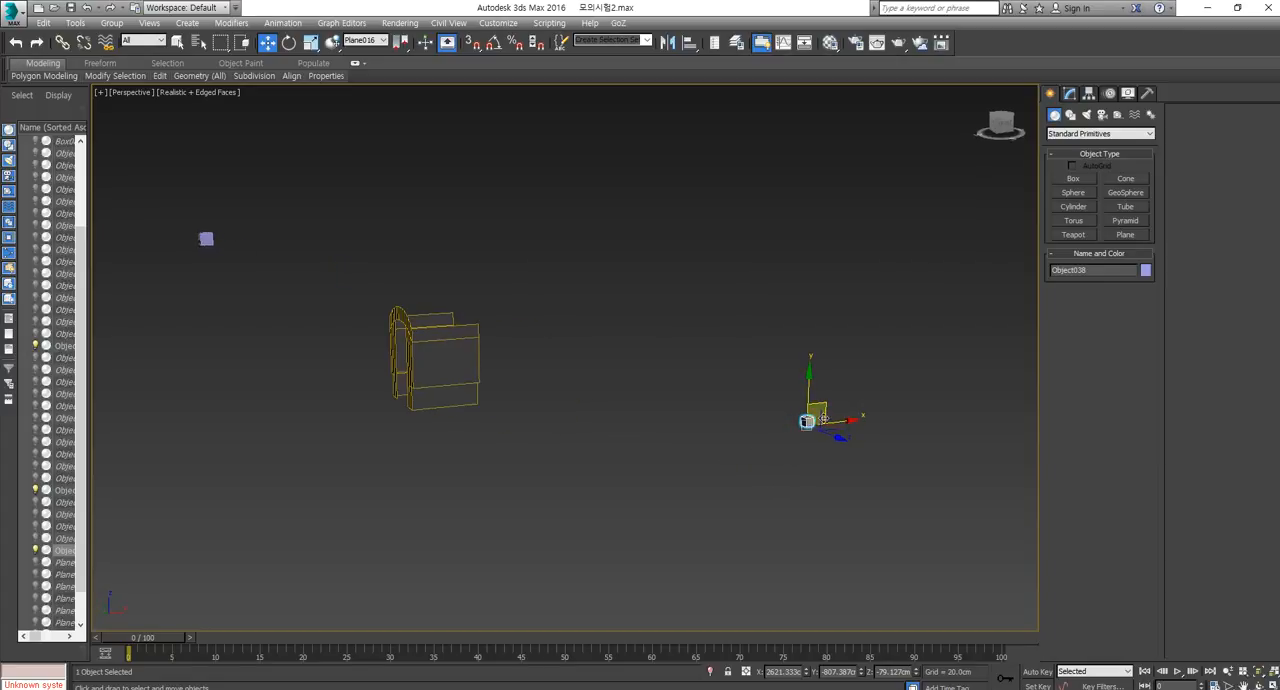
left_click_drag(824, 406, 669, 358)
Align the copied box centre-to-centre with the arched wall on X and move it onto the side wall's lower section.
left_click(689, 43)
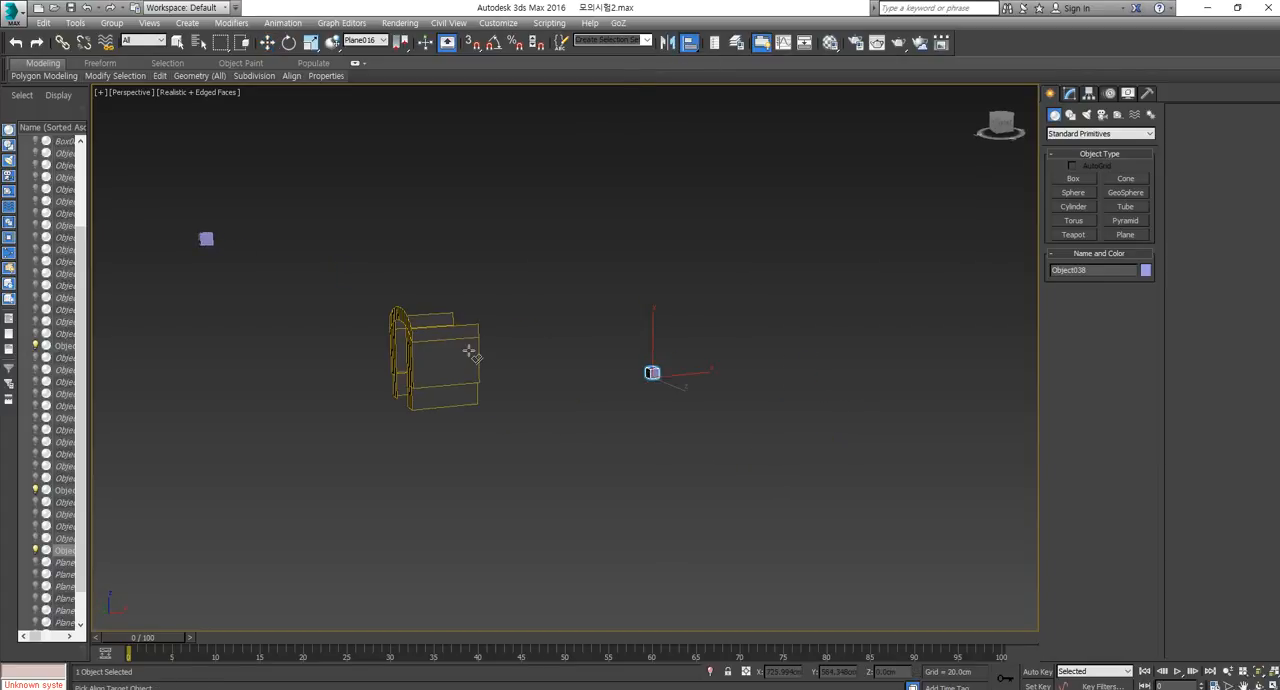
left_click(468, 352)
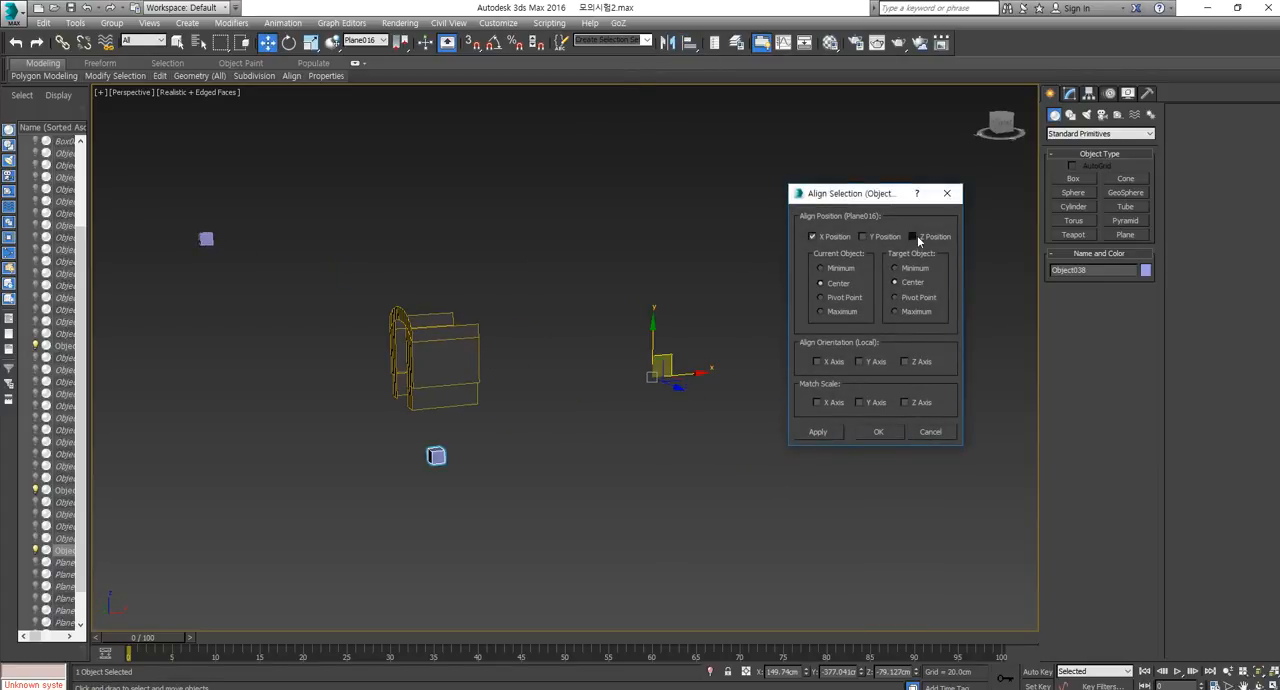
left_click(877, 432)
middle_click_drag(517, 417, 458, 330, "alt")
left_click_drag(460, 337, 510, 377)
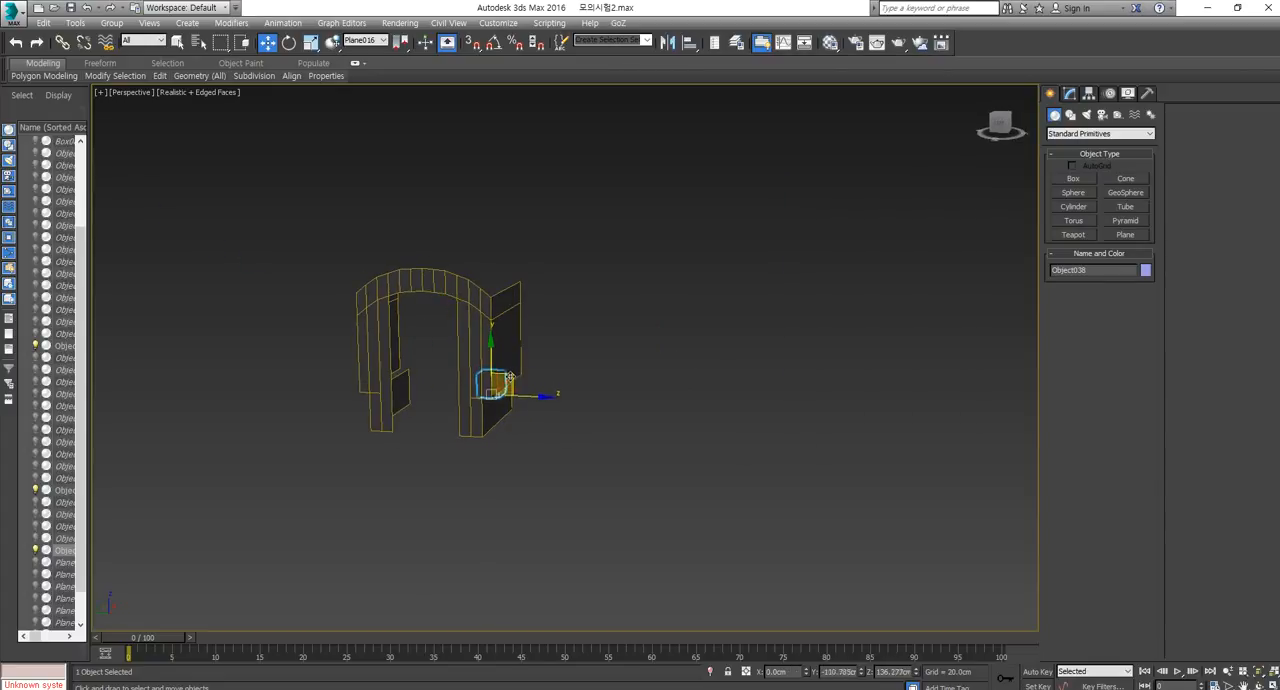
Scale the box to about 30% along Z and about 516% along X so it spans the side wall's length.
key("r")
scroll(501, 403, "up", 3)
middle_click_drag(498, 405, 434, 385, "alt")
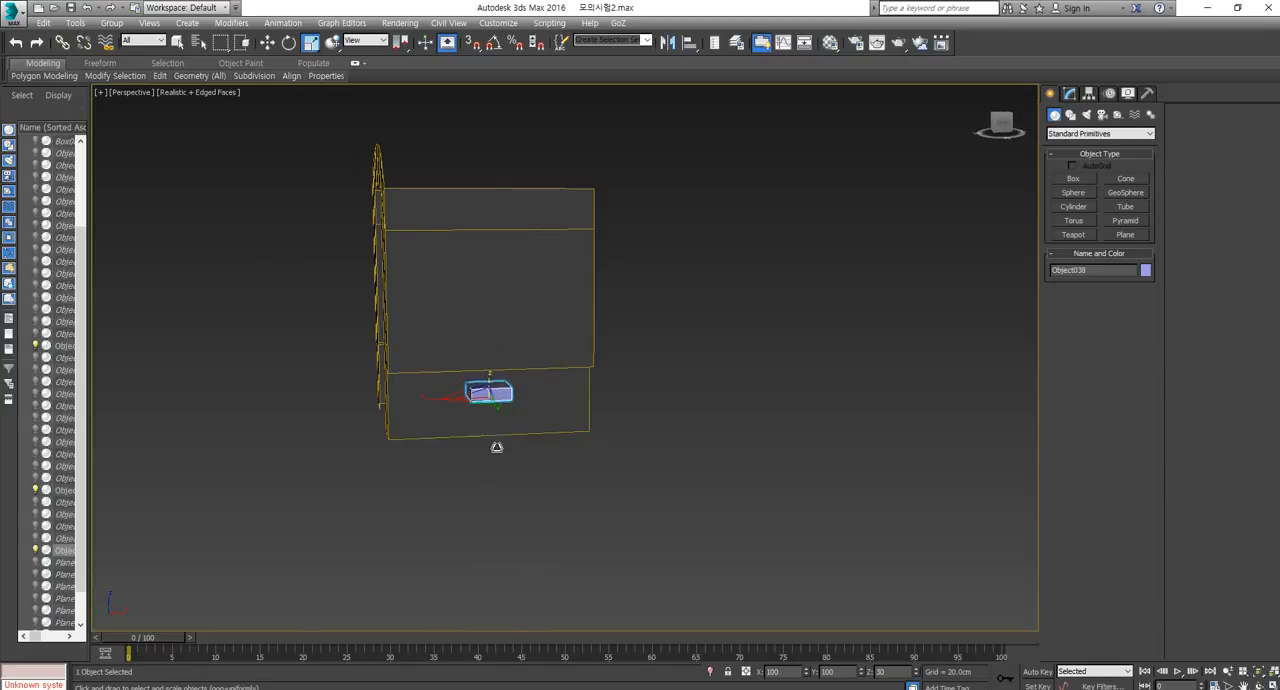
left_click_drag(429, 401, 306, 417)
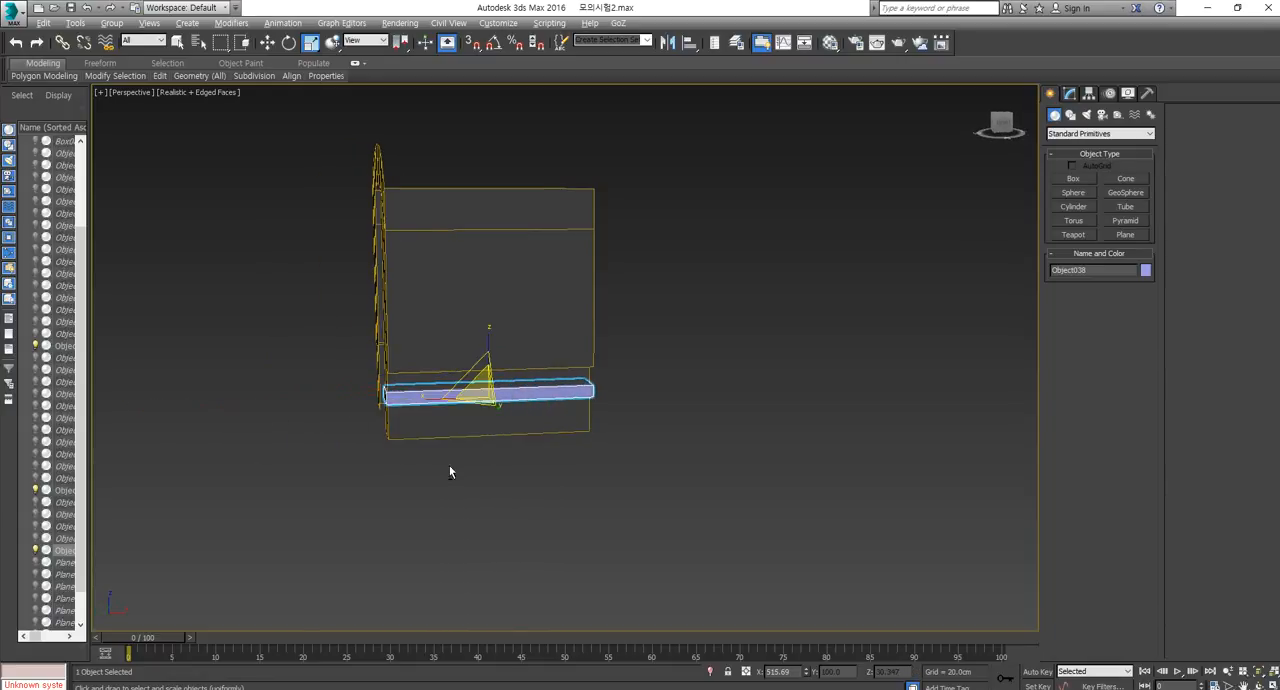
middle_click_drag(449, 466, 497, 419, "alt")
Raise the long box so it sits directly under the ledge between the side wall's upper and lower sections.
key("w")
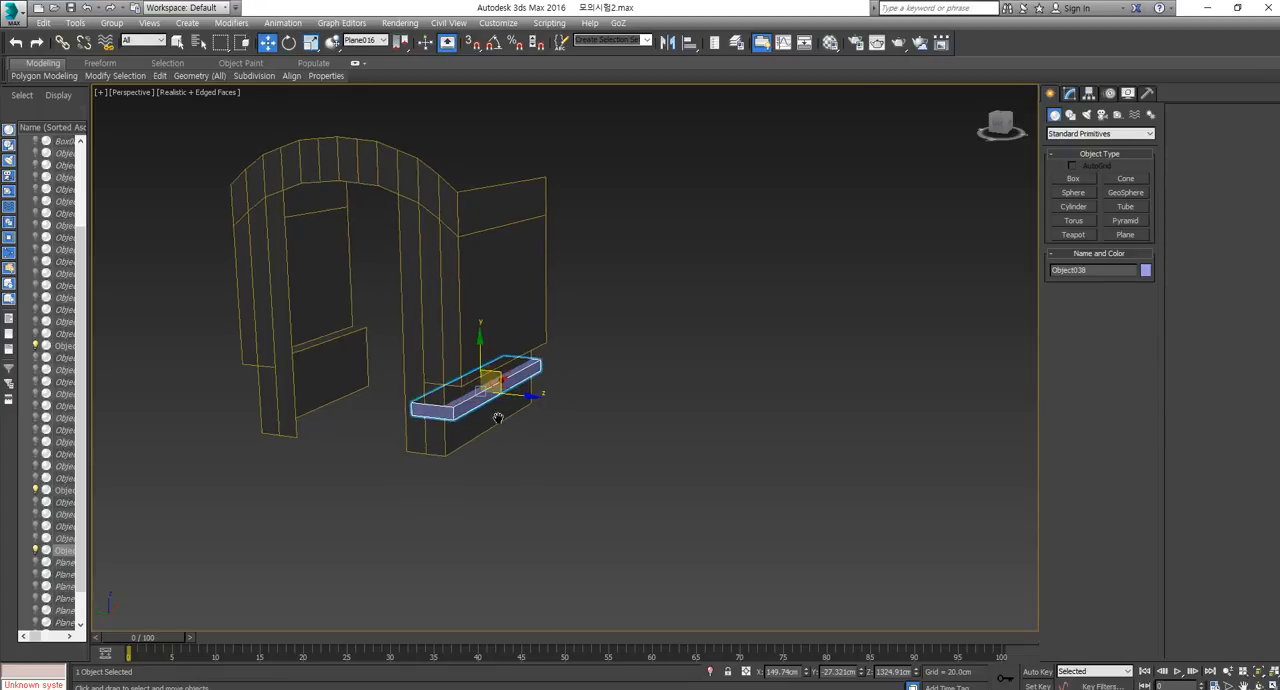
scroll(495, 420, "up", 5)
scroll(495, 420, "down", 4)
key("z")
scroll(559, 441, "down", 6)
mouse_move(581, 440)
middle_mouse_down("alt")
mouse_move(559, 441)
mouse_move(590, 454)
middle_mouse_up("alt")
left_click_drag(588, 399, 588, 374)
middle_click_drag(588, 374, 628, 413, "alt")
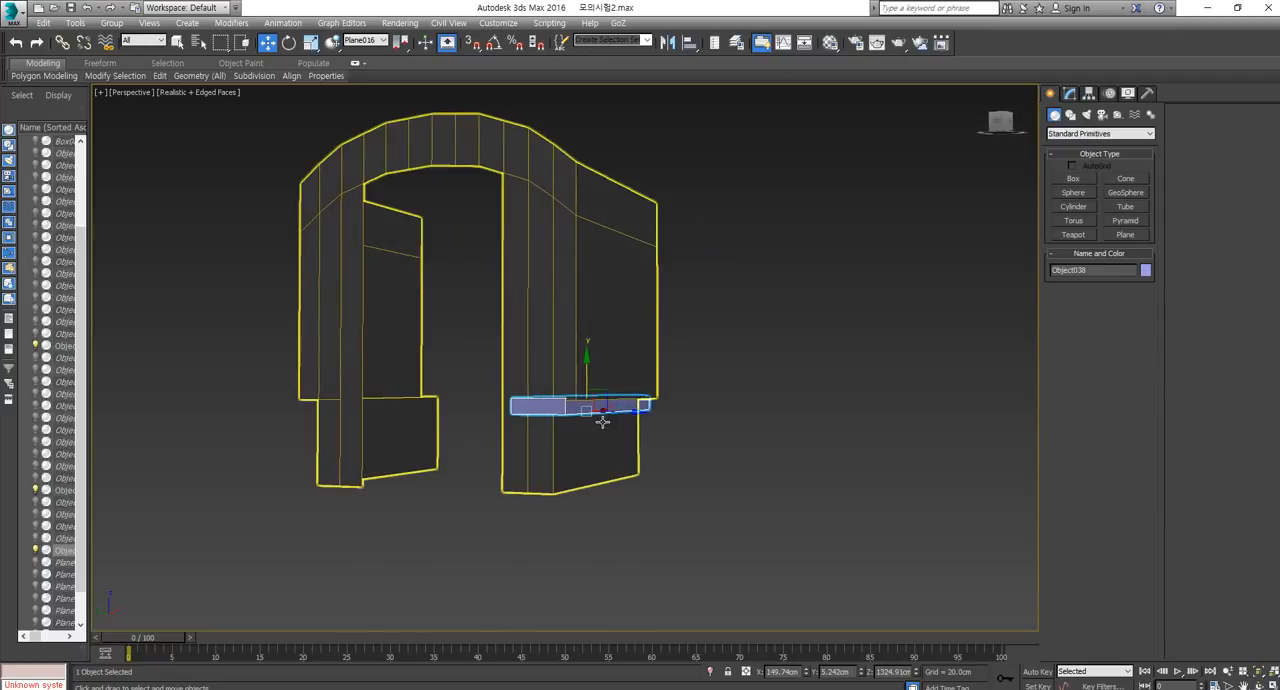
Convert the box to an Editable Poly and move its long outer side polygon outward along Y, slightly past the side wall.
right_click(607, 407)
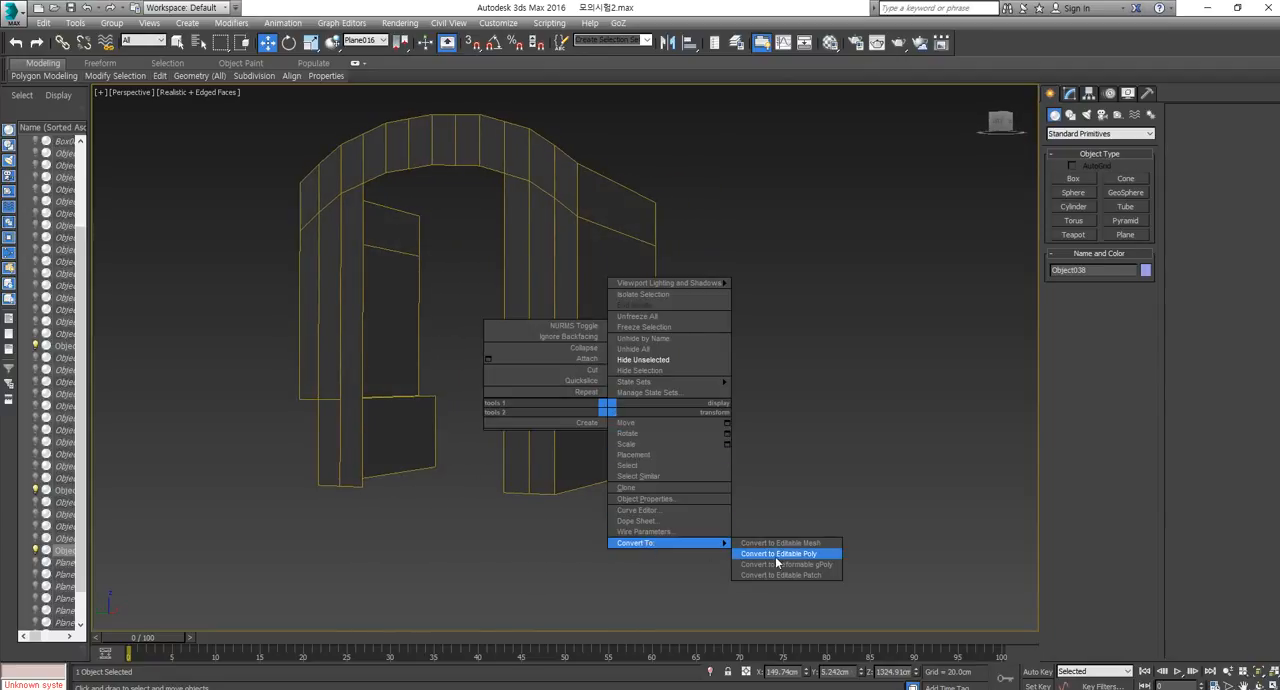
left_click(776, 555)
left_click(1114, 333)
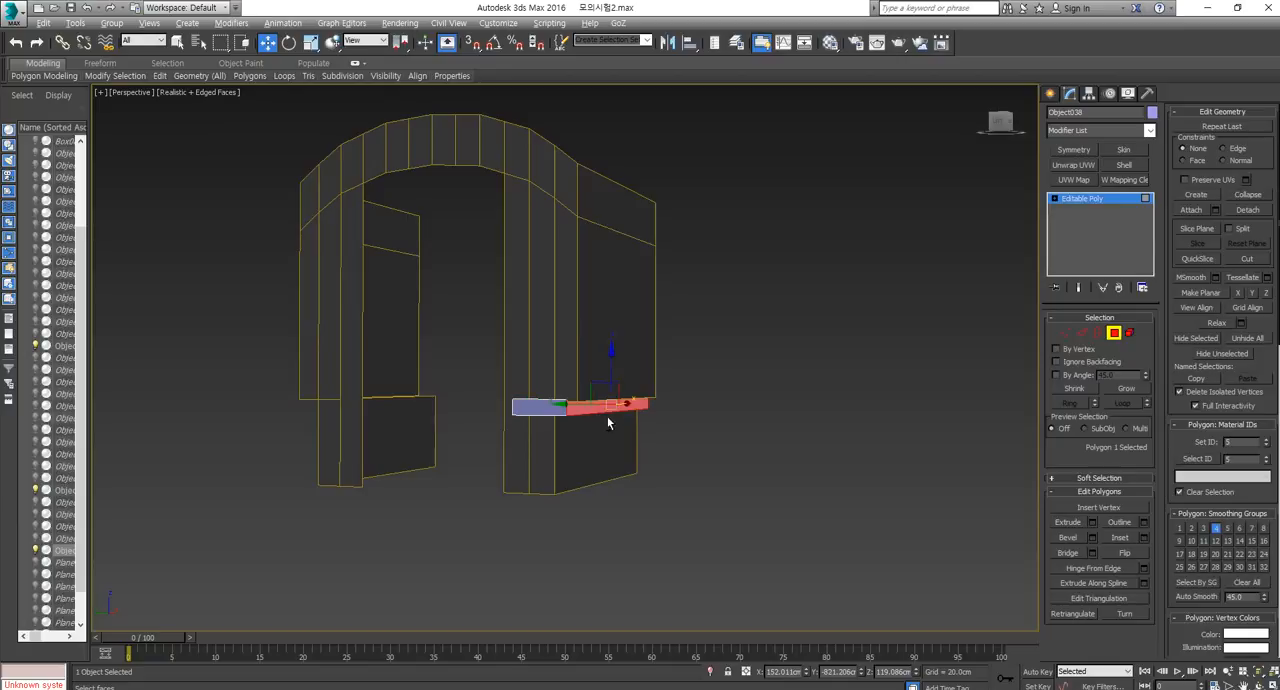
middle_click_drag(608, 424, 580, 432, "alt")
scroll(580, 431, "up", 4)
left_click_drag(613, 354, 642, 357)
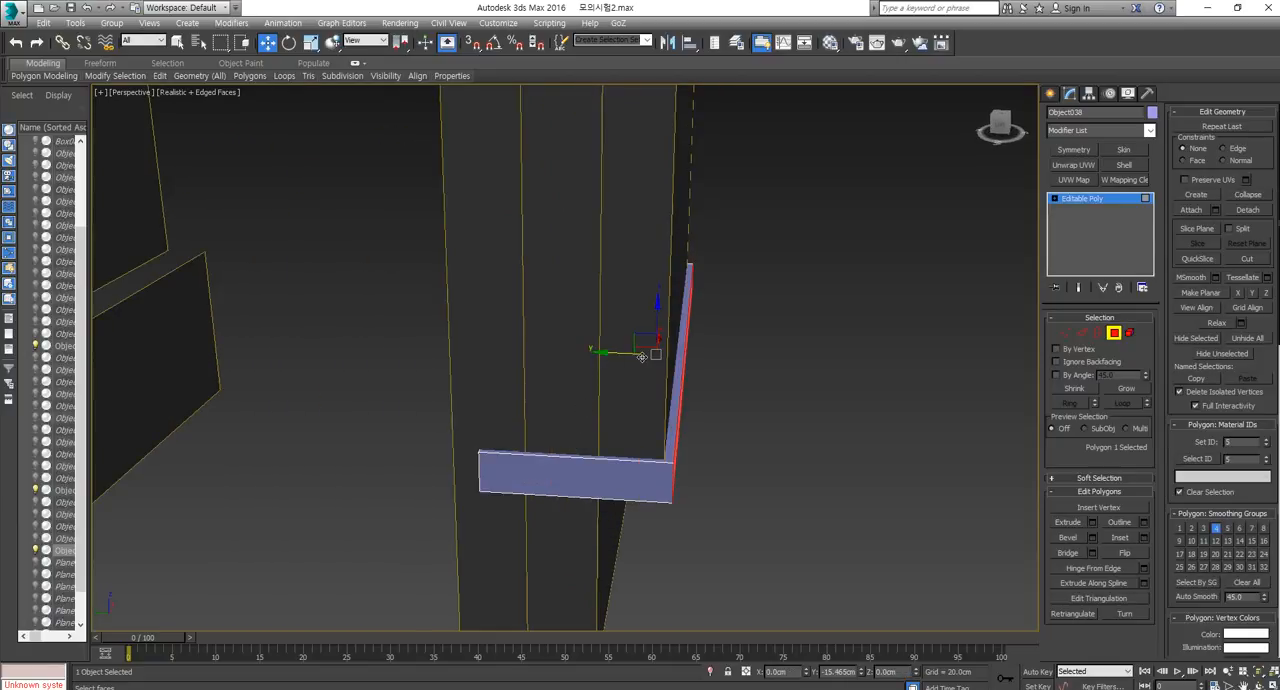
mouse_move(646, 357)
middle_mouse_down("alt")
mouse_move(692, 480)
mouse_move(650, 364)
middle_mouse_up("alt")
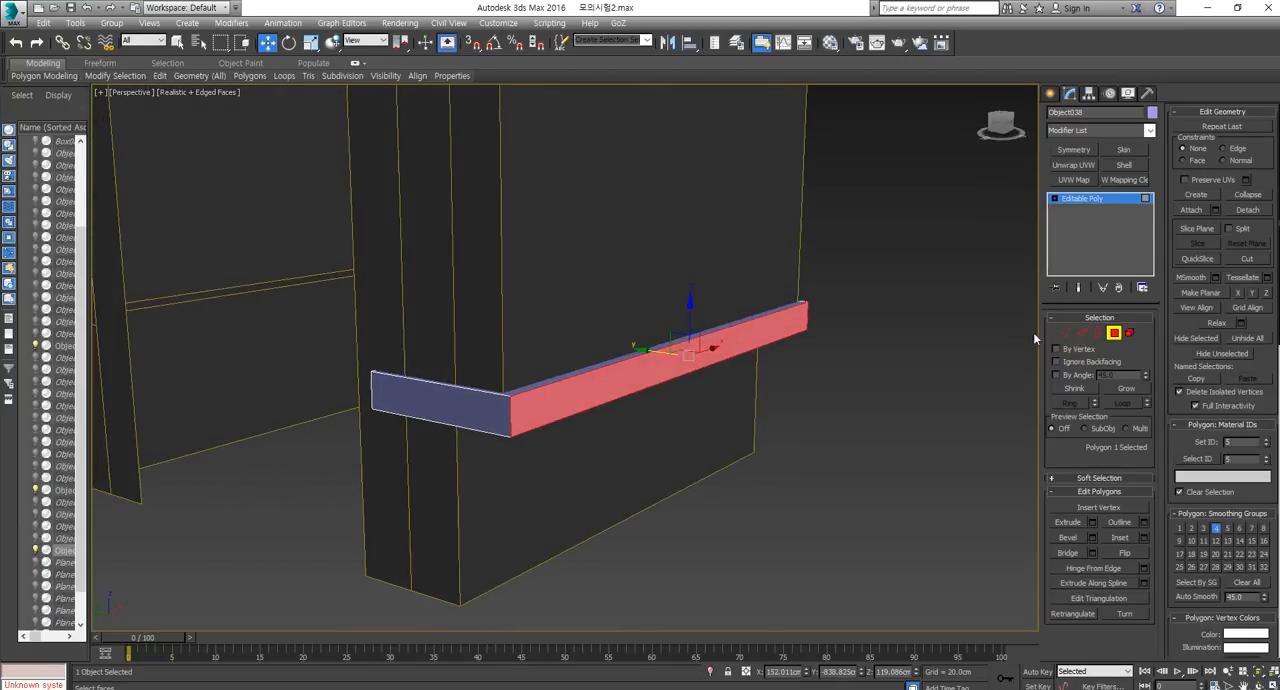
middle_click_drag(1035, 338, 518, 467, "alt")
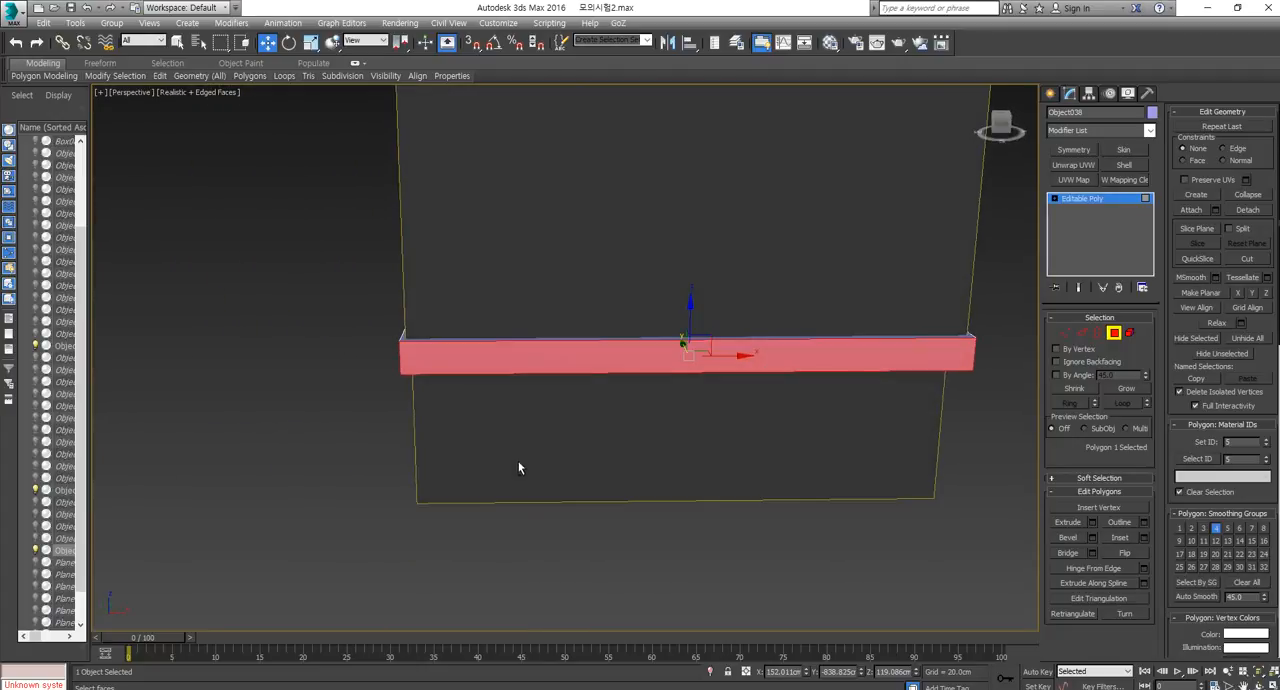
Apply Unwrap UVW to the box, open the UV editor and select the underside polygon.
left_click(1090, 166)
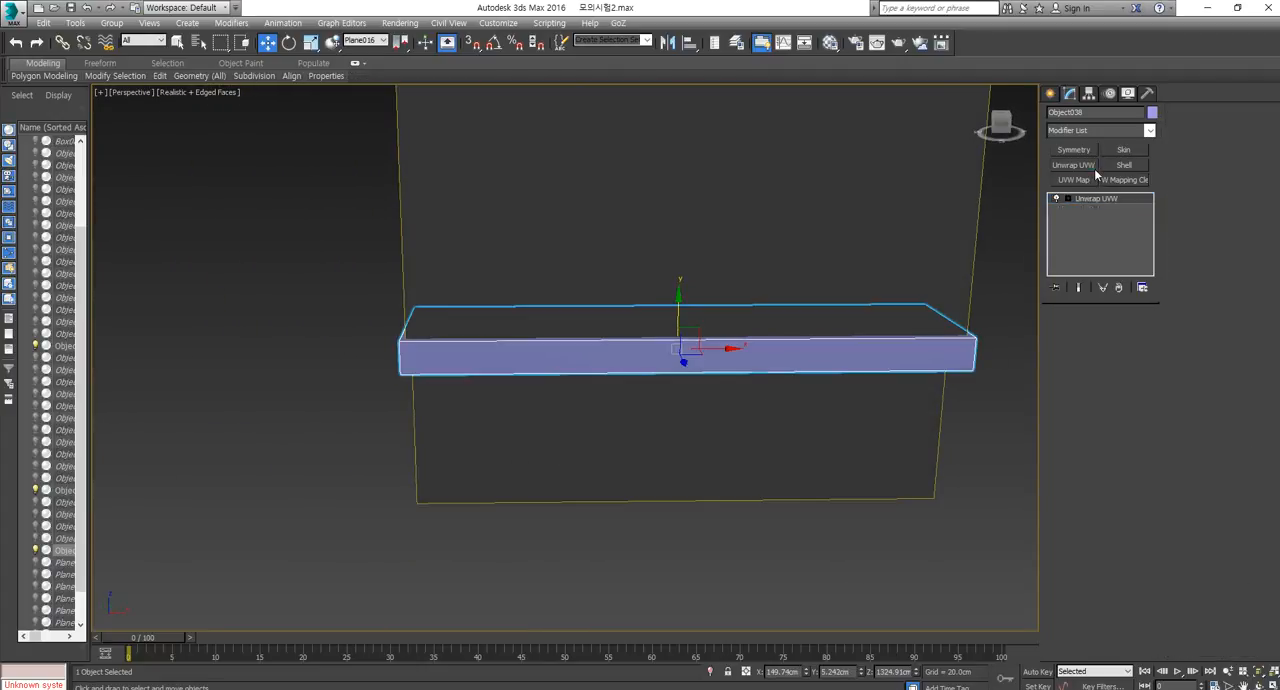
left_click(1088, 476)
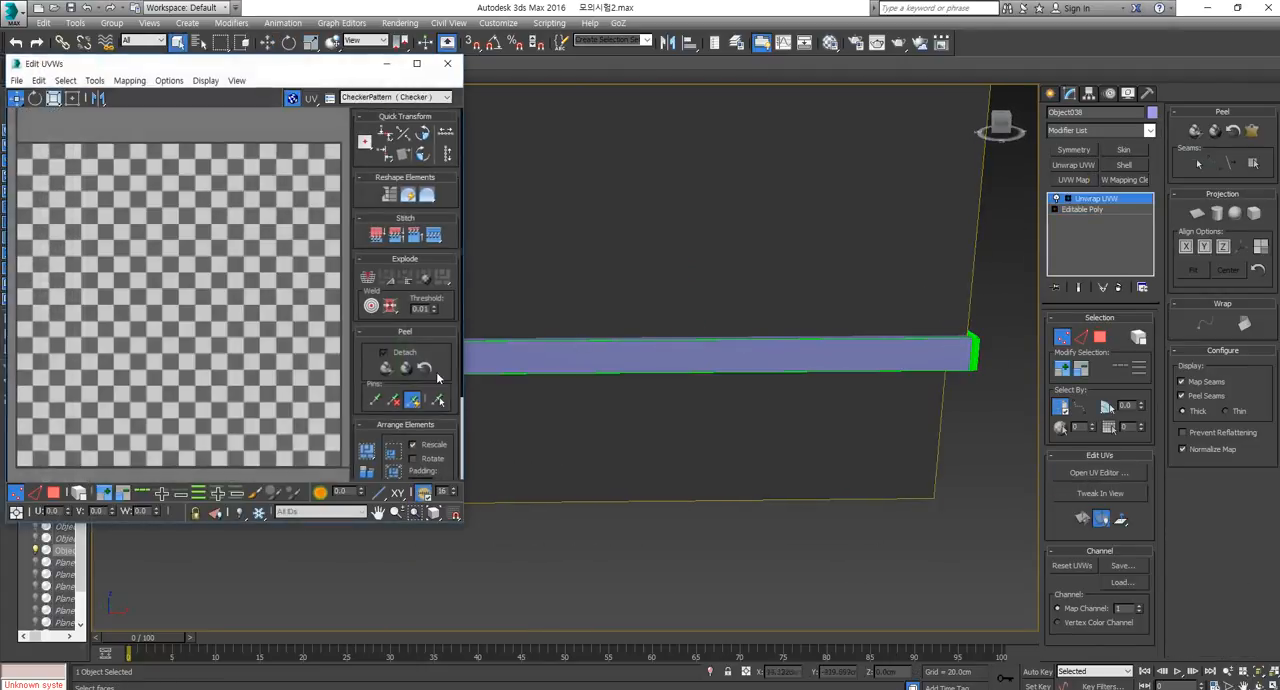
left_click(54, 496)
left_click(722, 359)
middle_click_drag(722, 359, 746, 344, "alt")
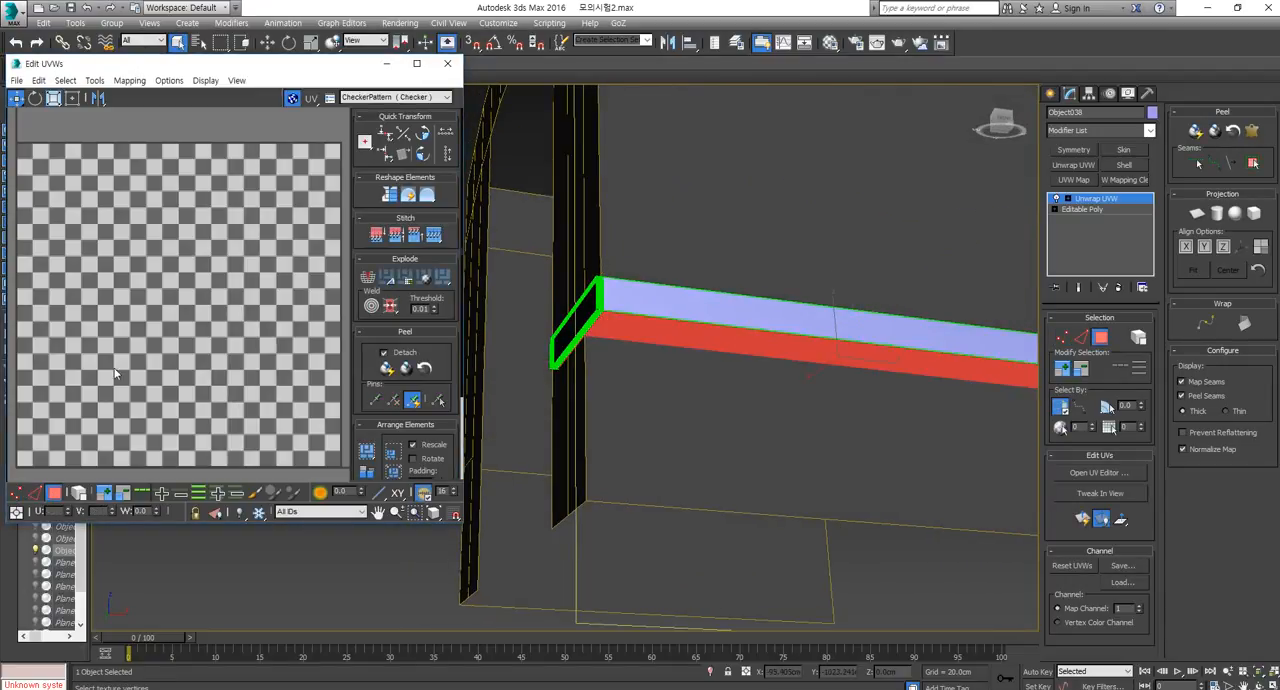
scroll(160, 368, "down", 5)
middle_click_drag(179, 363, 261, 277)
scroll(188, 344, "up", 3)
middle_click_drag(211, 362, 178, 352)
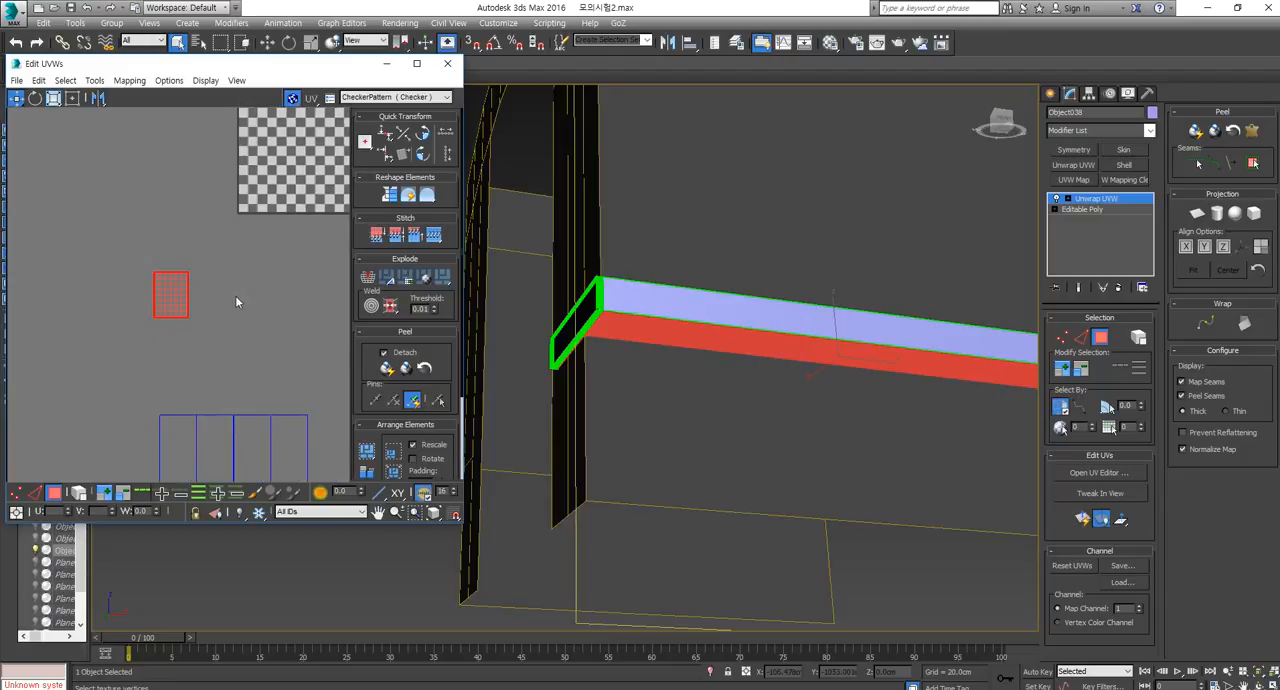
Select the box's long outer side and end polygons together with their whole UV strip in the UV editor.
left_click(686, 298)
left_click(578, 315, "ctrl")
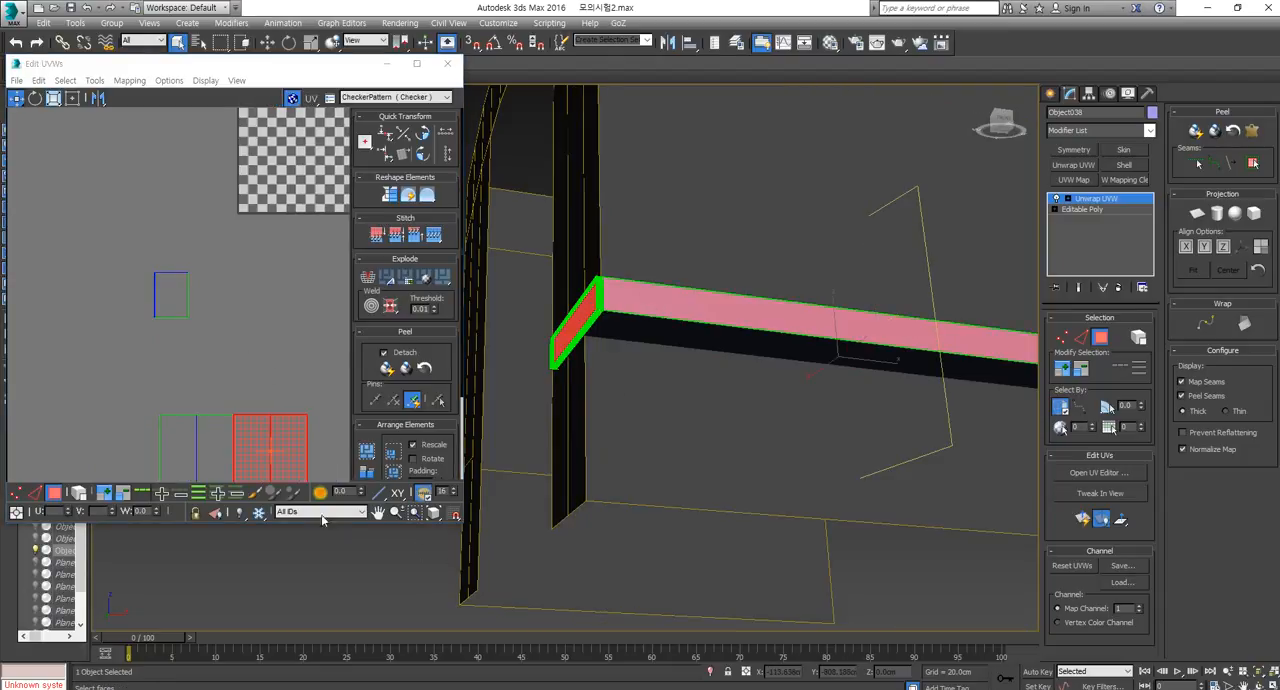
middle_click_drag(249, 435, 258, 357)
left_click(179, 388, "ctrl")
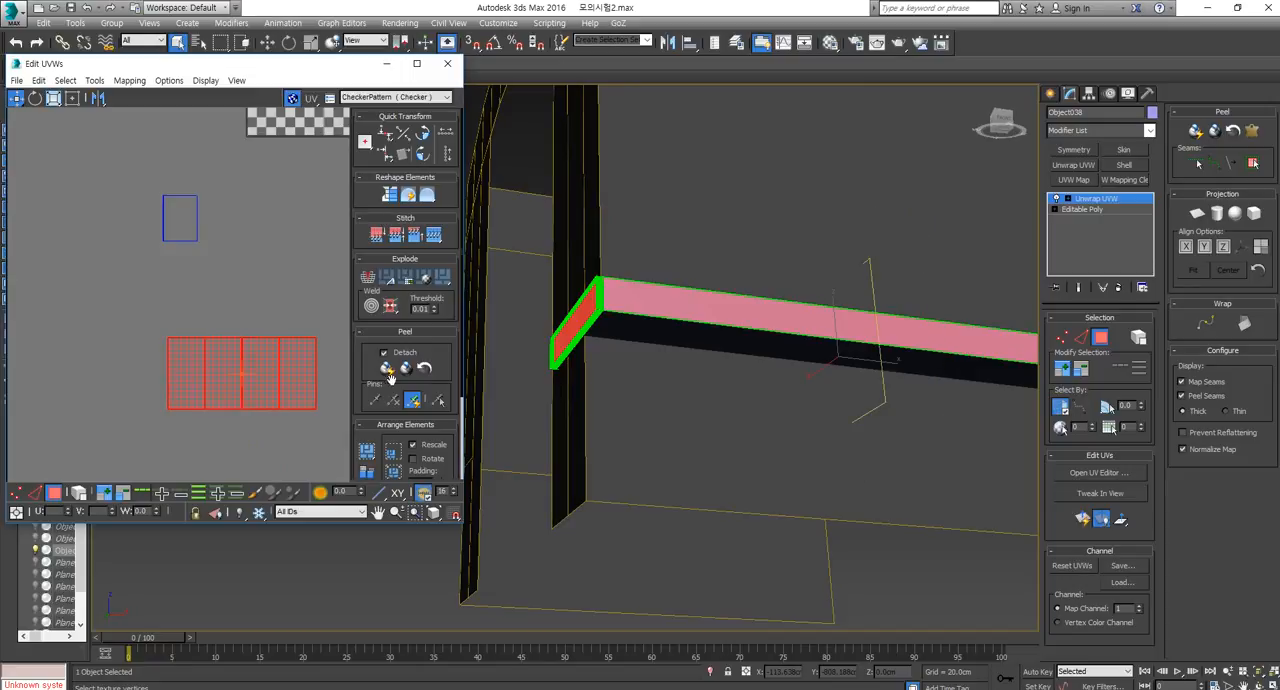
middle_click_drag(700, 400, 1030, 308, "alt")
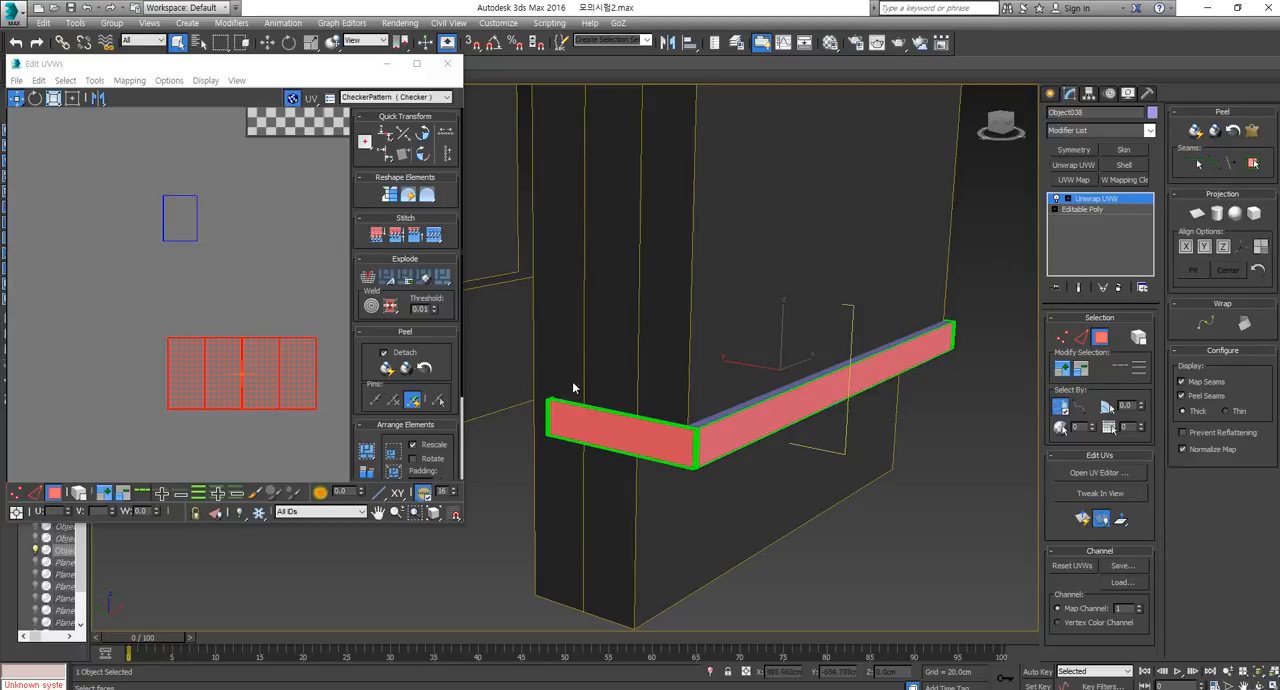
Close the box's UV editing and try rotating the box -90° about the Y axis with angle snap on.
right_click(770, 407)
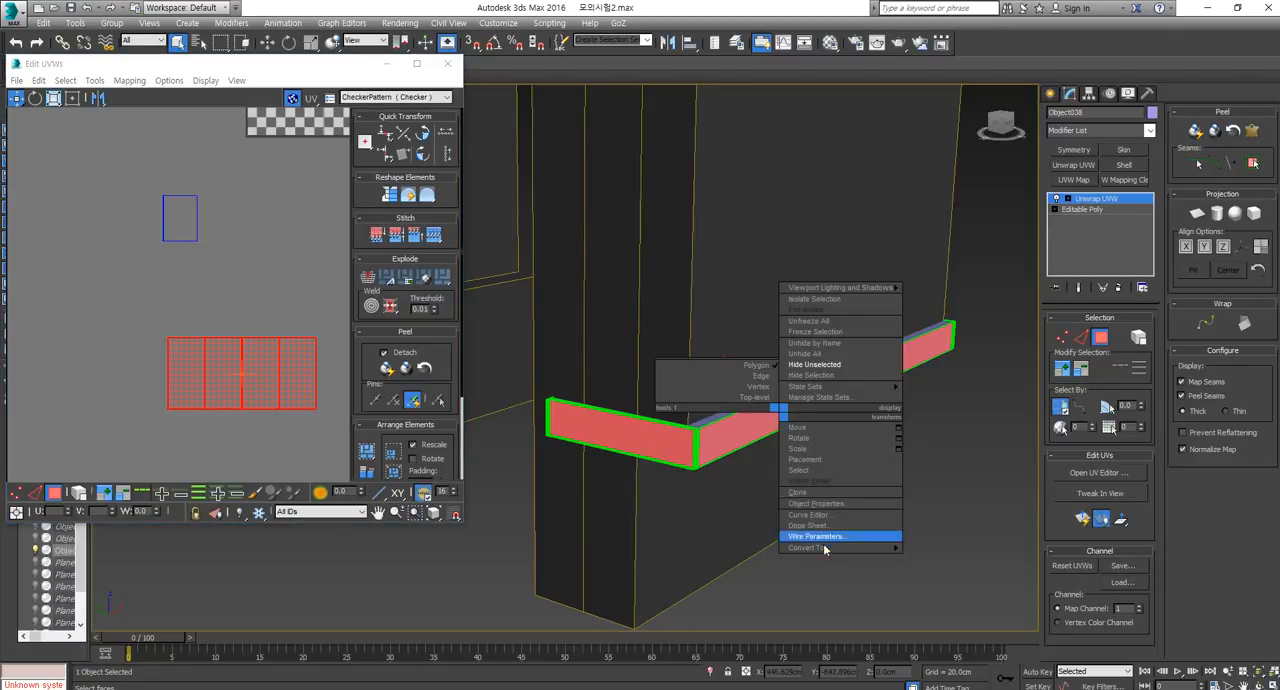
left_click(935, 557)
key("e")
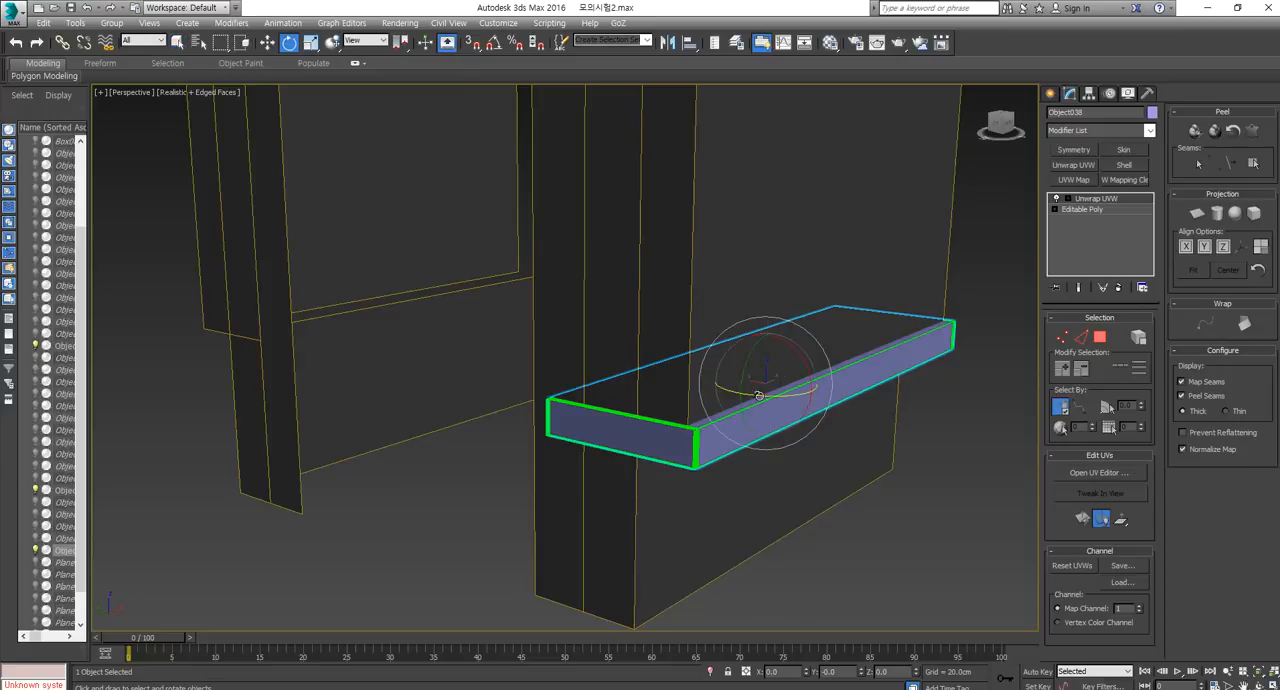
left_click_drag(758, 400, 701, 490)
left_click(495, 44)
key("ctrl+z")
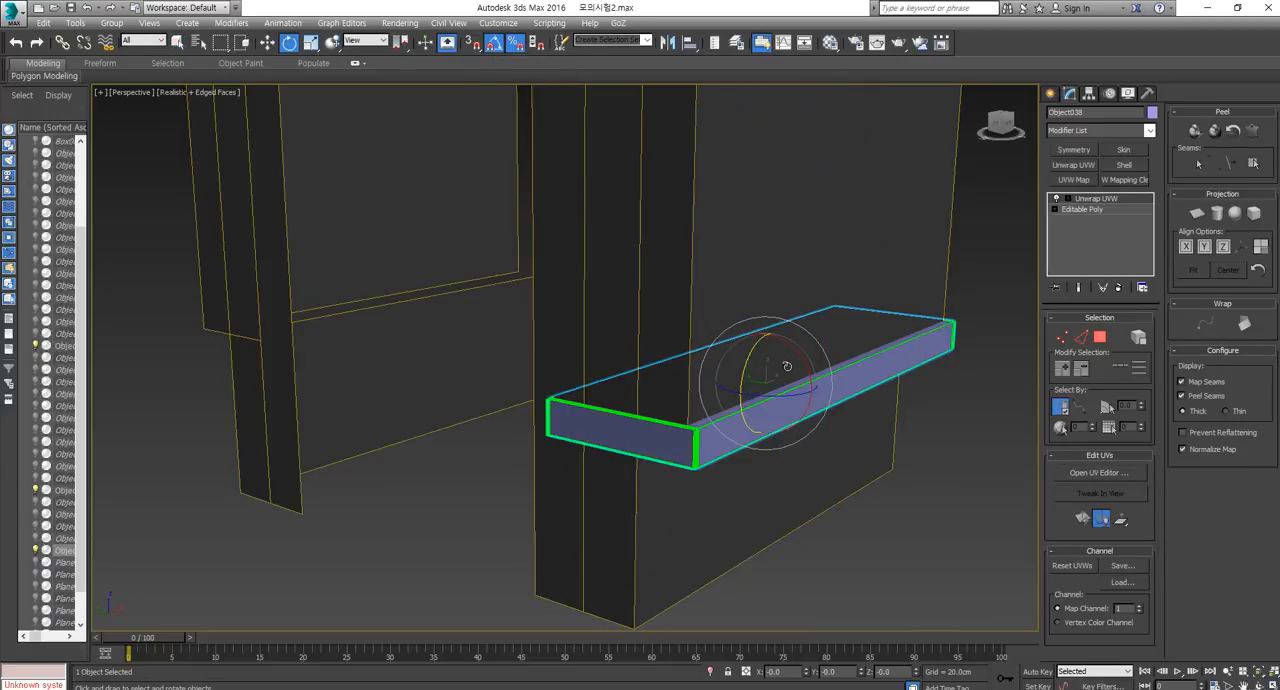
left_click_drag(758, 343, 743, 431)
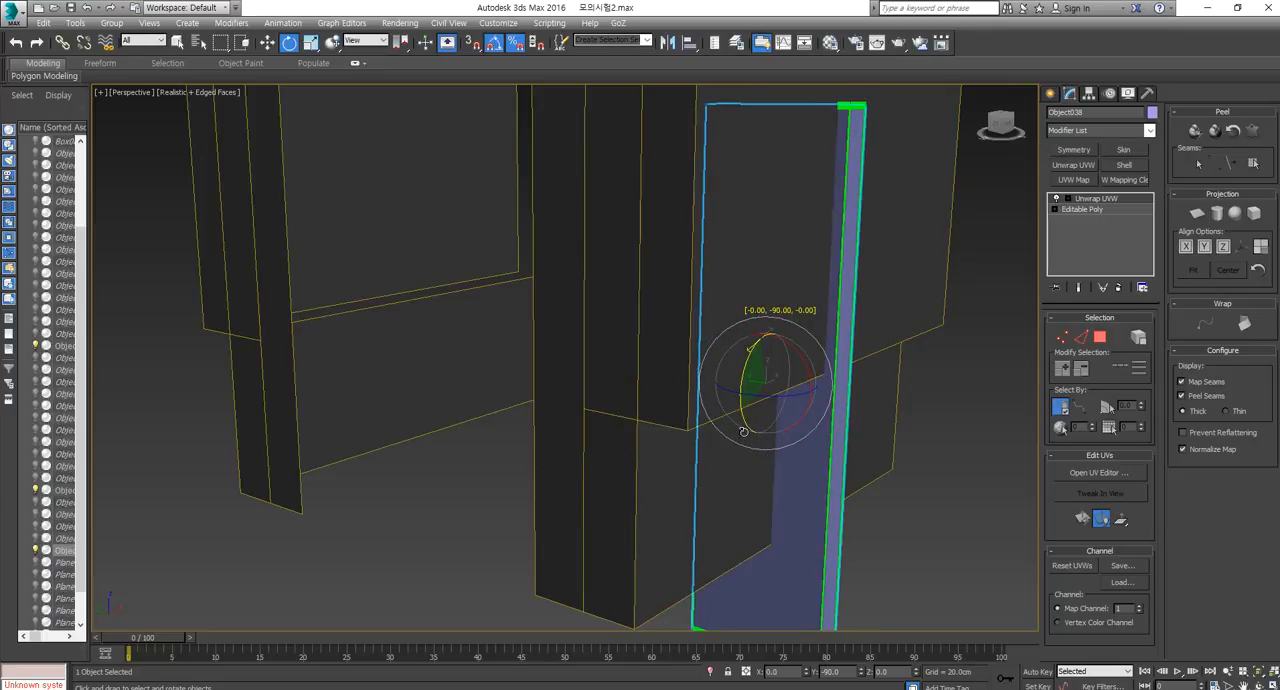
key("ctrl+z")
left_click_drag(749, 347, 750, 430)
scroll(809, 447, "down", 6)
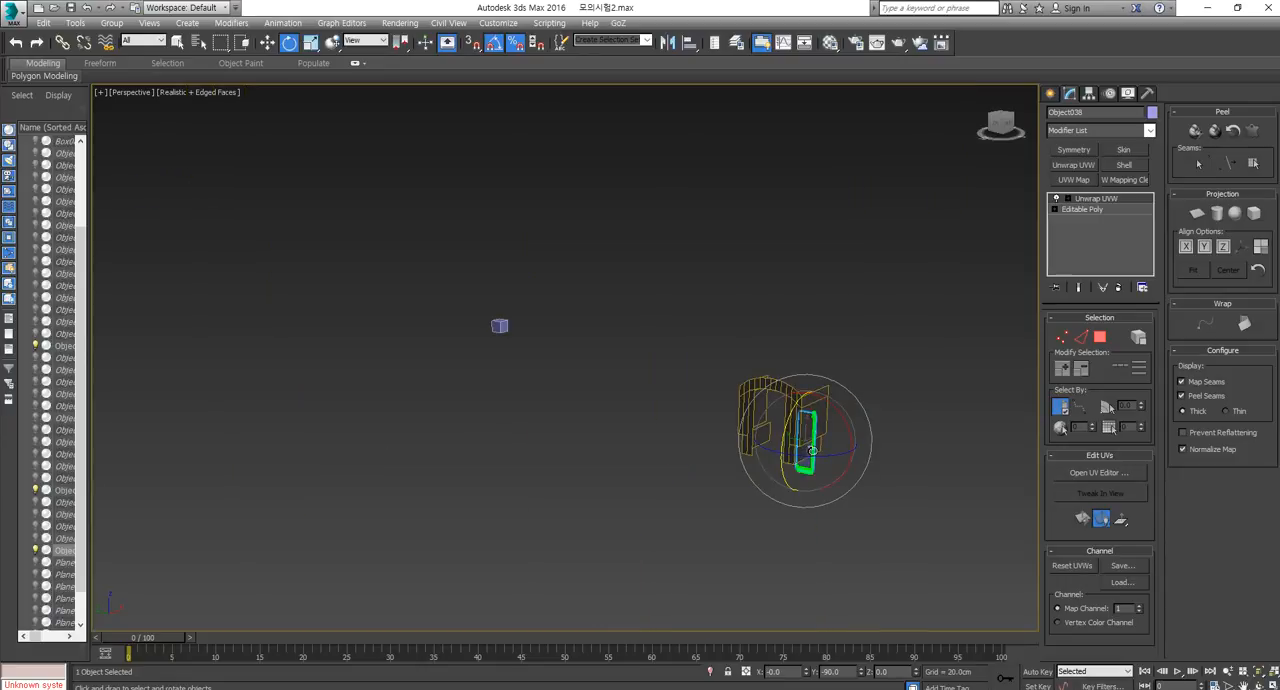
key("r")
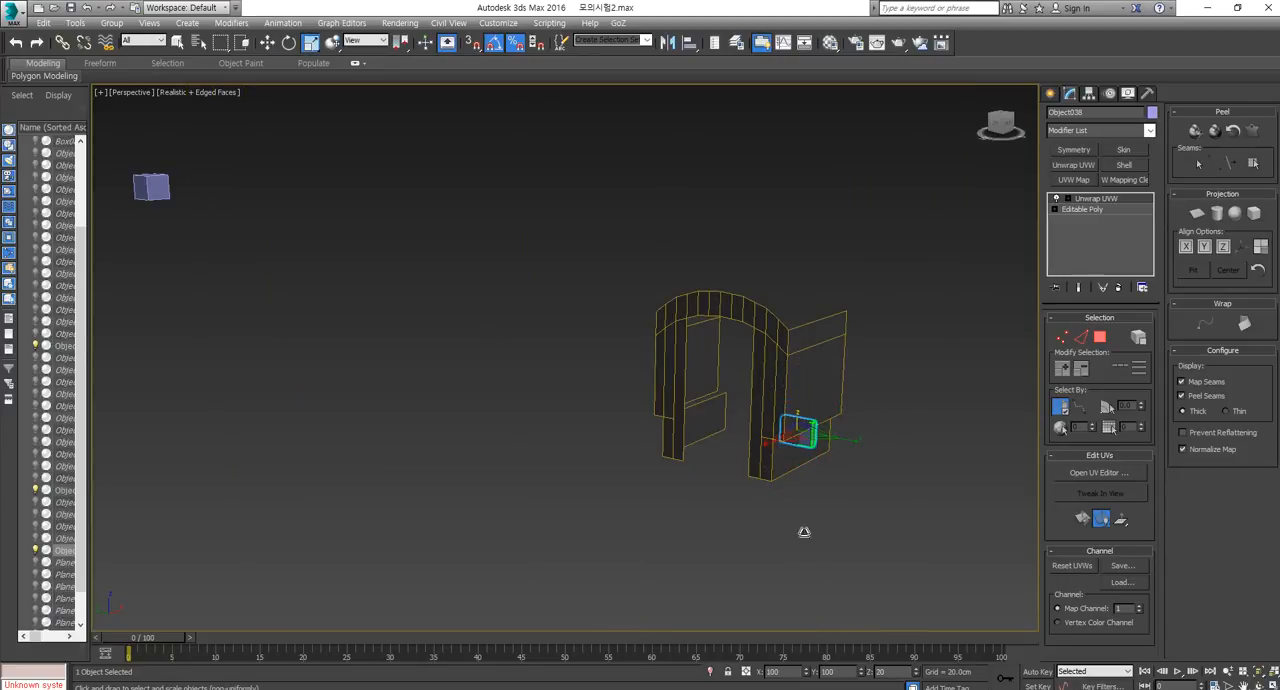
Unhide all objects in the scene.
scroll(806, 431, "up", 5)
scroll(806, 433, "down", 5)
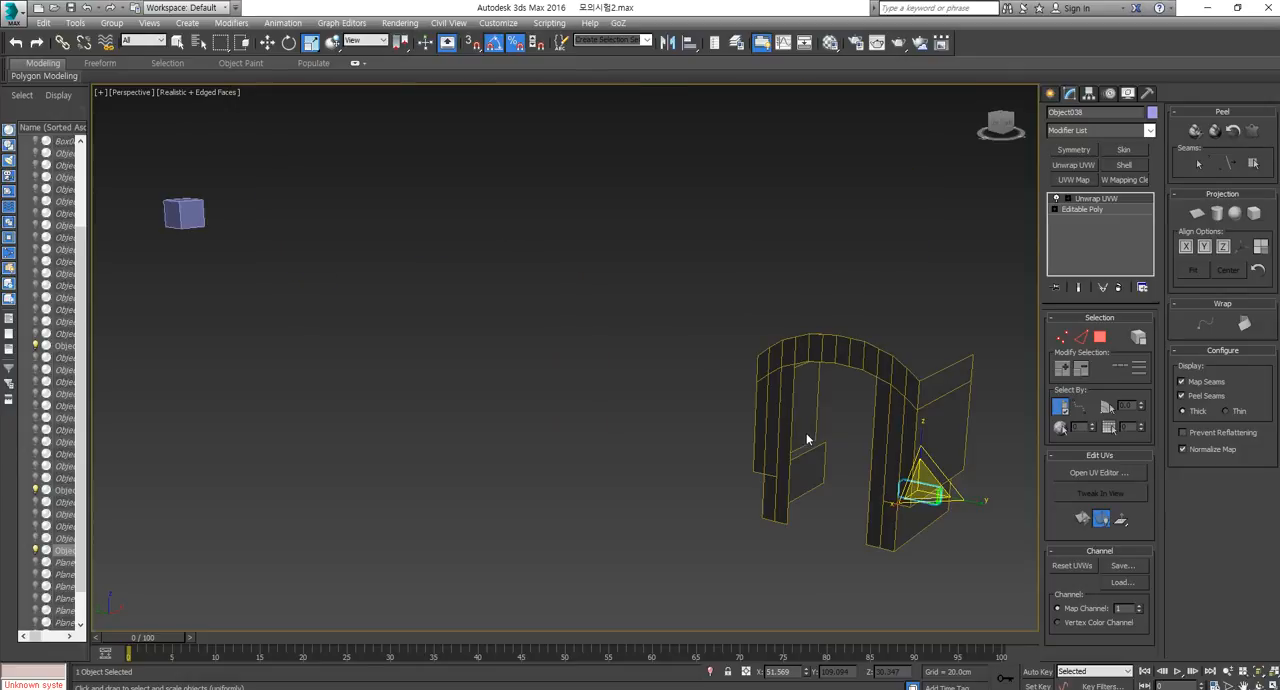
middle_click_drag(806, 433, 780, 450, "alt")
left_click(311, 150)
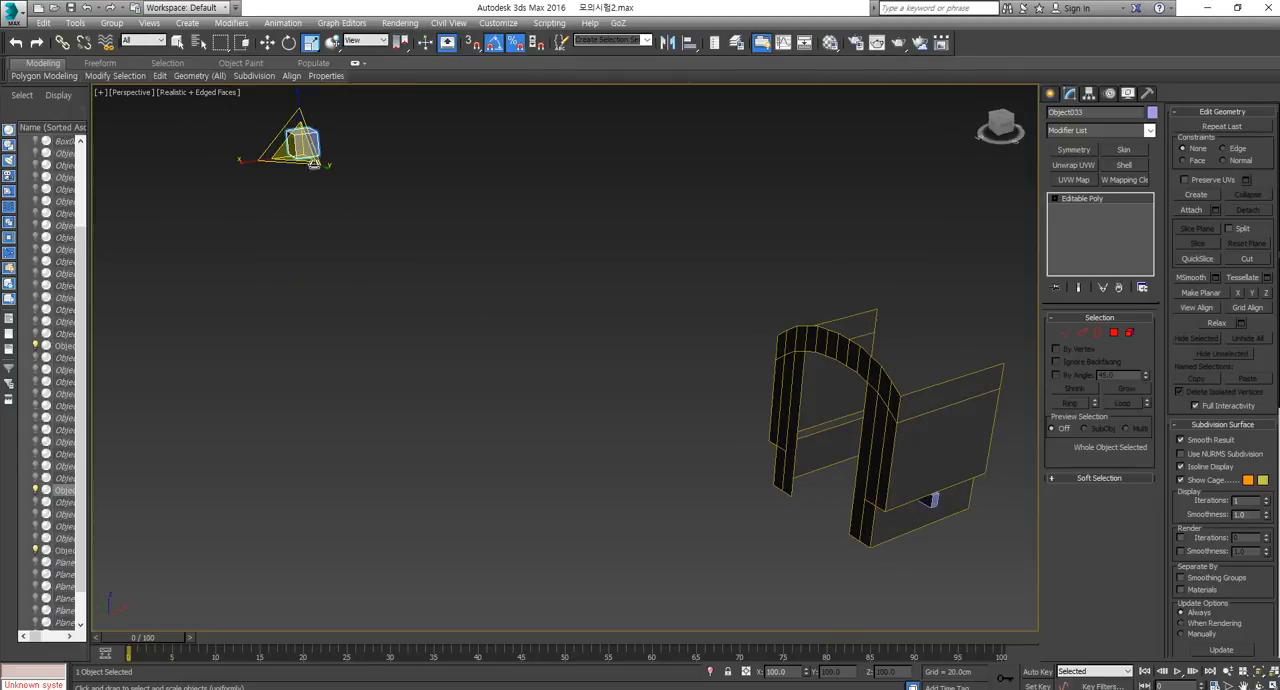
left_click(928, 496)
right_click(950, 554)
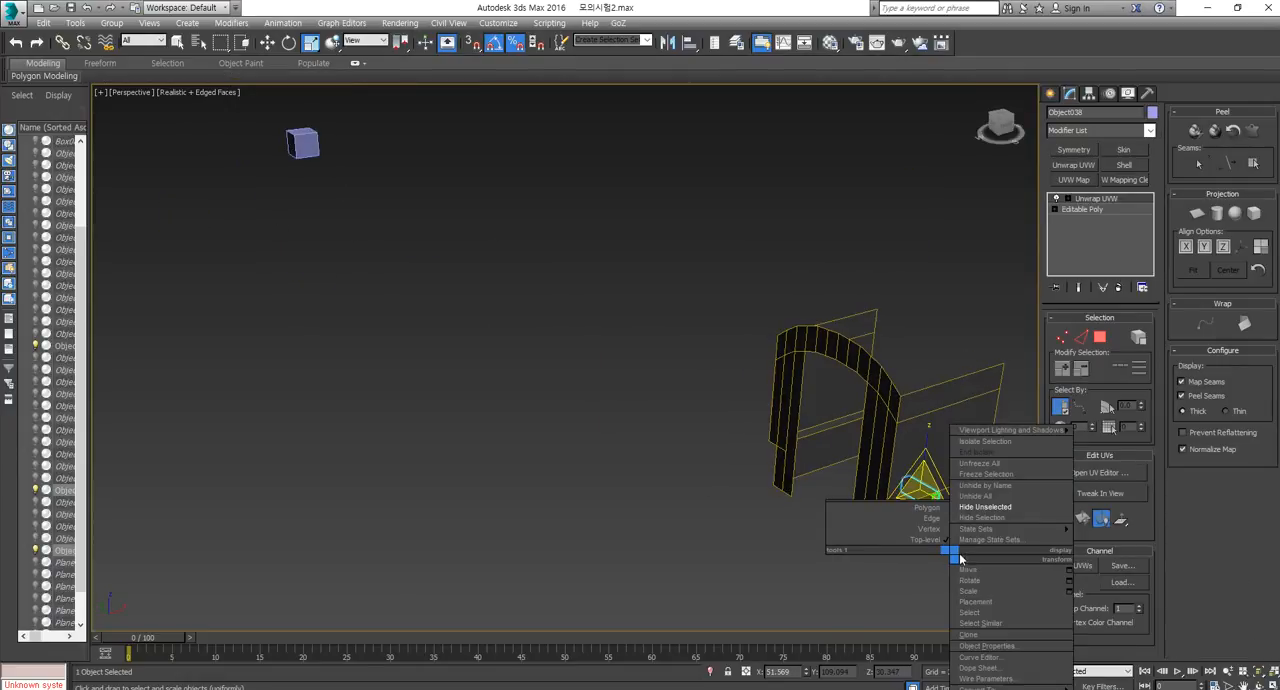
left_click(1001, 498)
scroll(1002, 509, "down", 5)
middle_click_drag(1002, 509, 665, 446)
scroll(487, 484, "up", 4)
middle_click_drag(487, 484, 576, 502)
scroll(551, 456, "up", 4)
Select the finished caravan and the middle strut of its lower side wall, and hide all unselected objects.
left_click(559, 446)
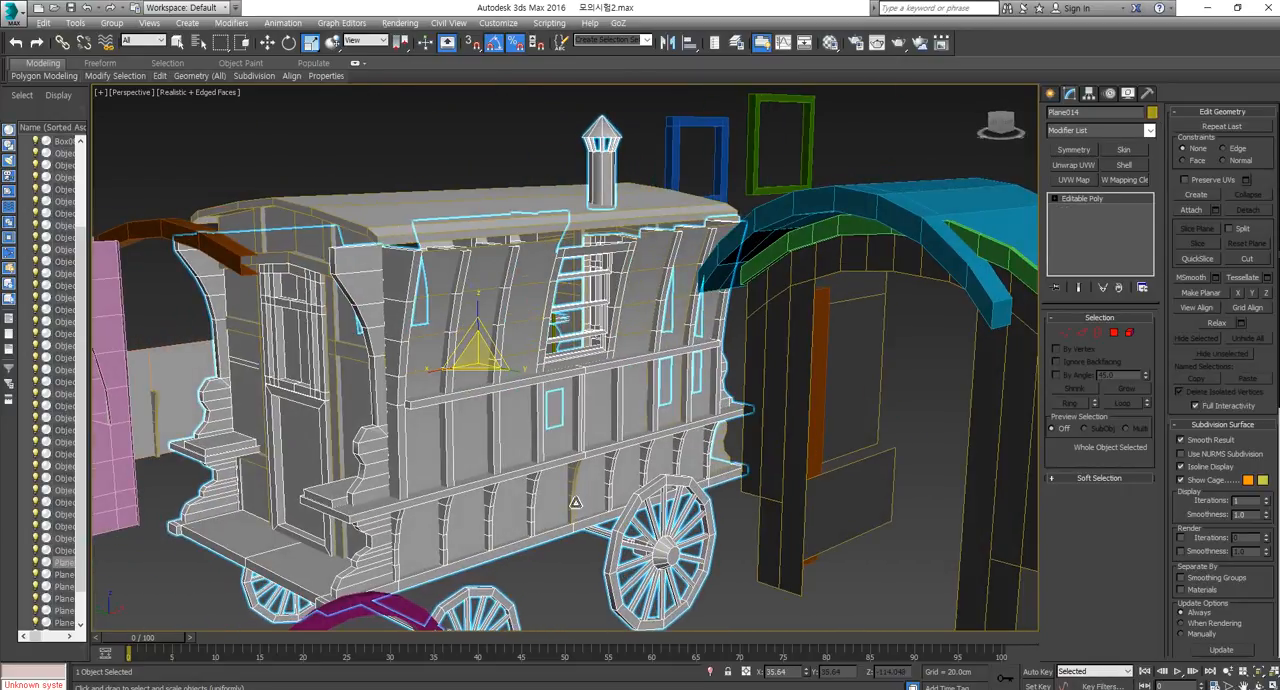
left_click(577, 489, "ctrl")
right_click(573, 491)
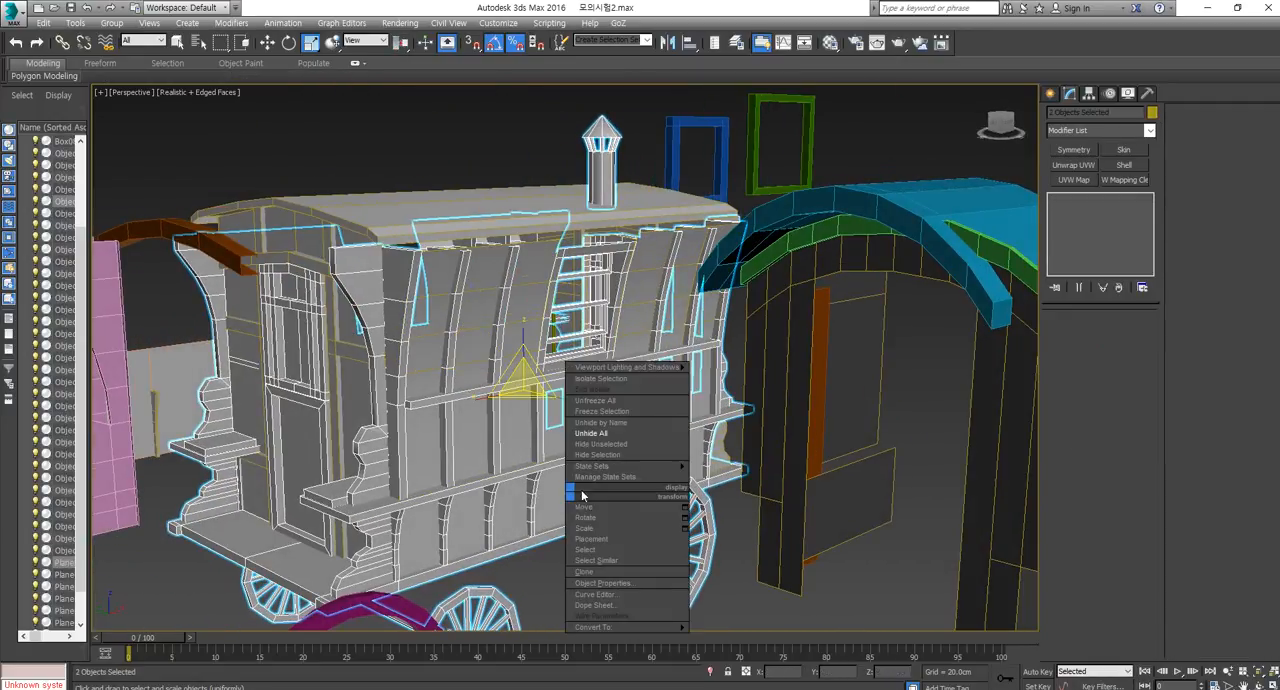
left_click(629, 445)
key("z")
middle_click_drag(632, 507, 577, 523, "alt")
left_click(577, 523)
scroll(577, 517, "up", 6)
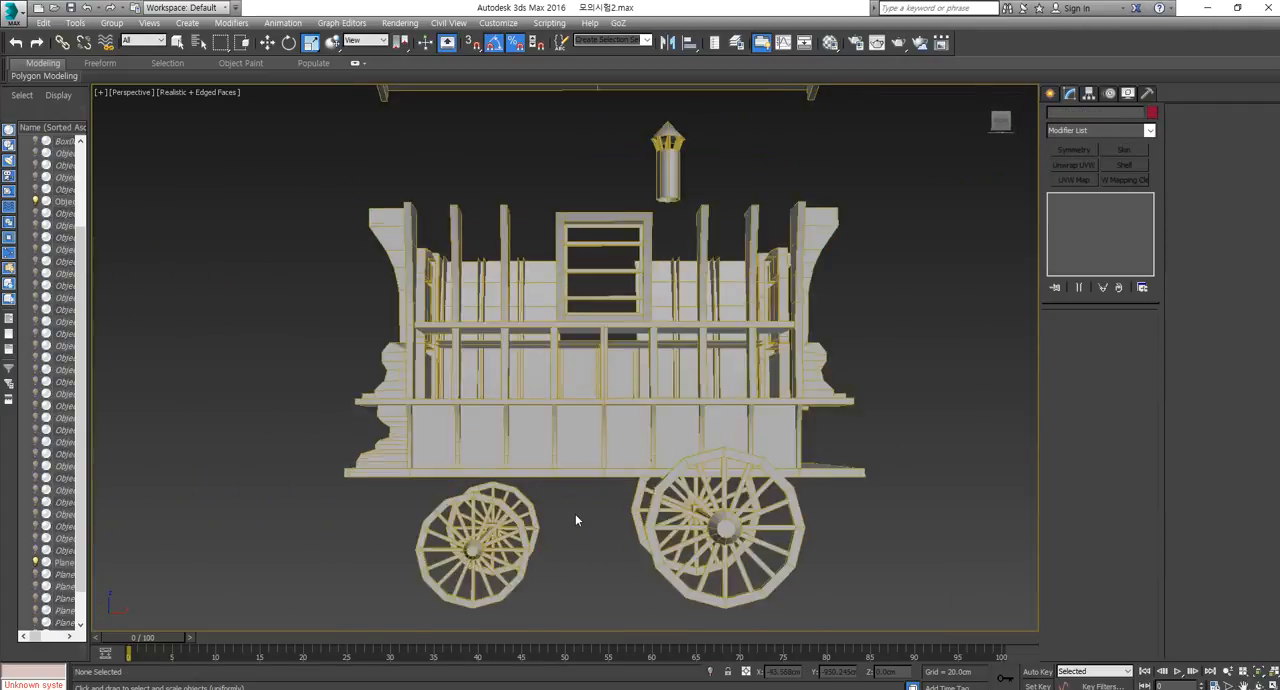
Select the middle lower strut and examine how it sits against the caravan's side wall and its neighbouring struts.
left_click(615, 388)
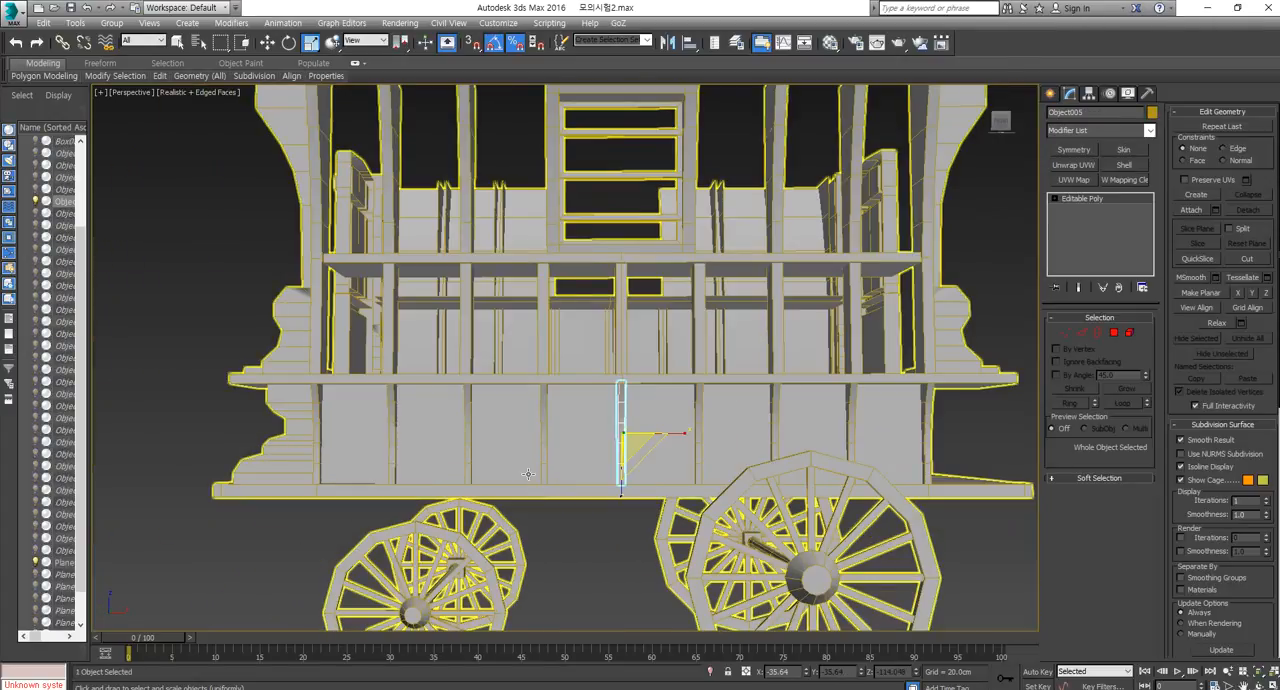
middle_click_drag(615, 388, 365, 370, "alt")
scroll(355, 255, "down", 8)
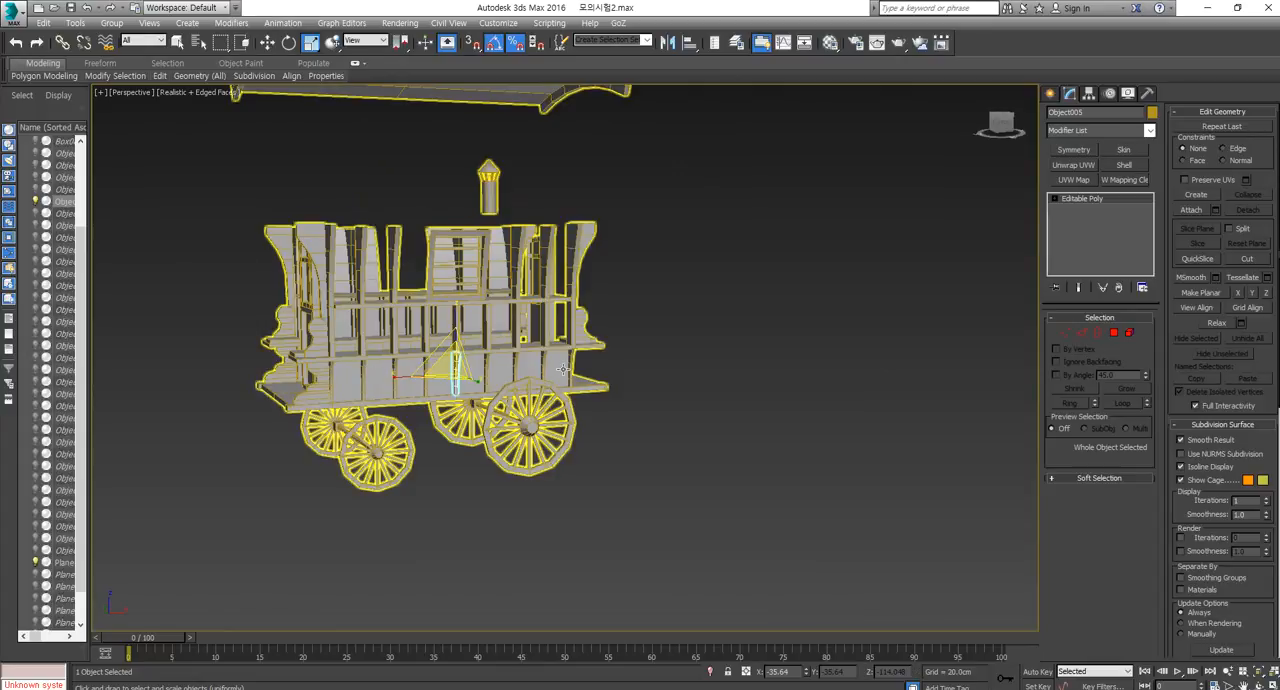
scroll(445, 375, "up", 5)
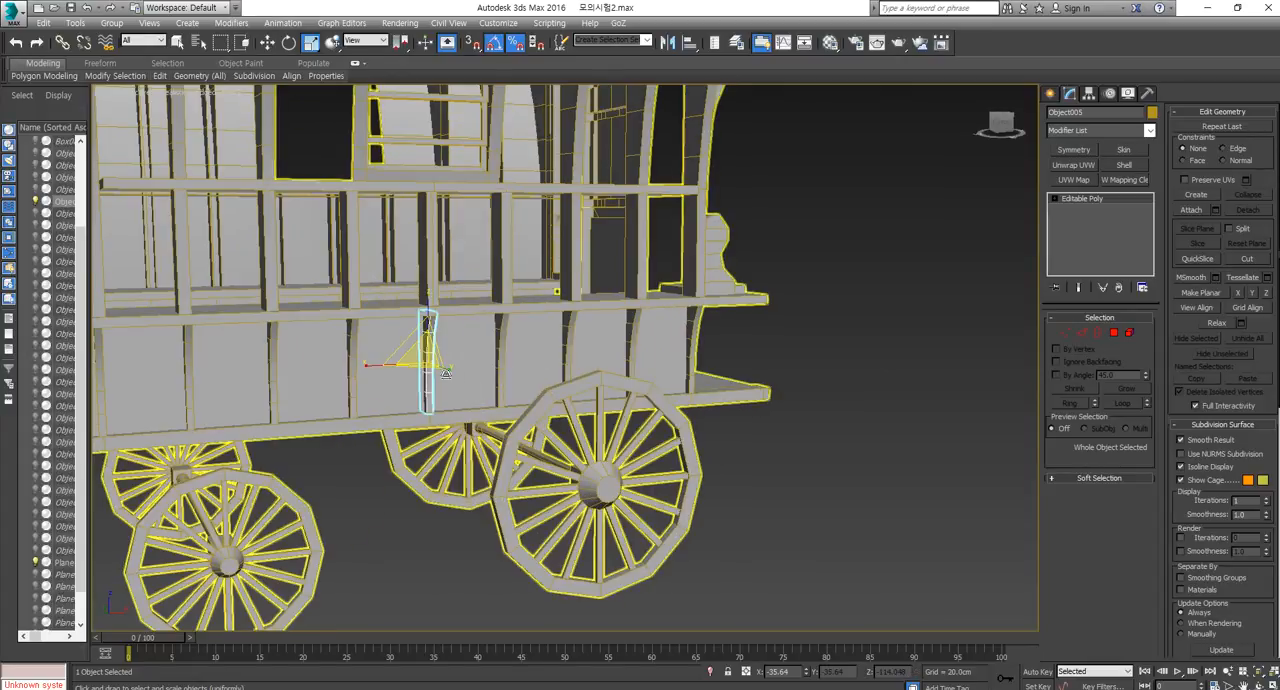
scroll(425, 370, "down", 5)
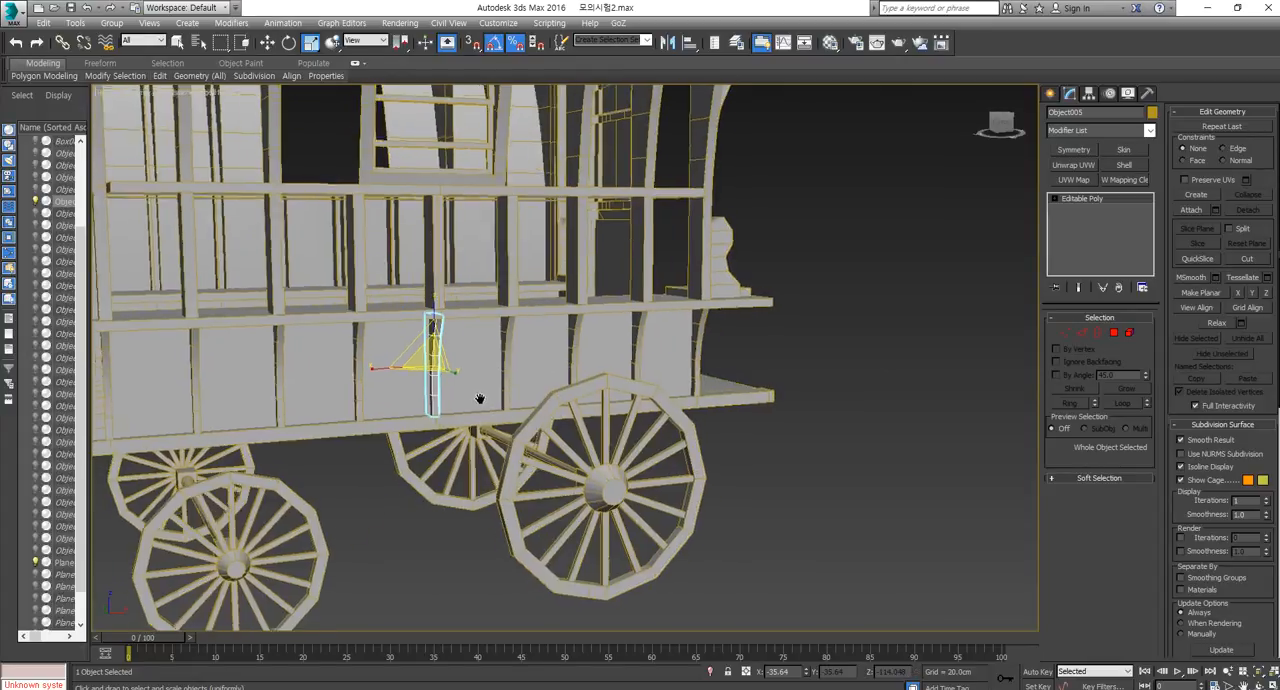
middle_click_drag(425, 372, 428, 397, "alt")
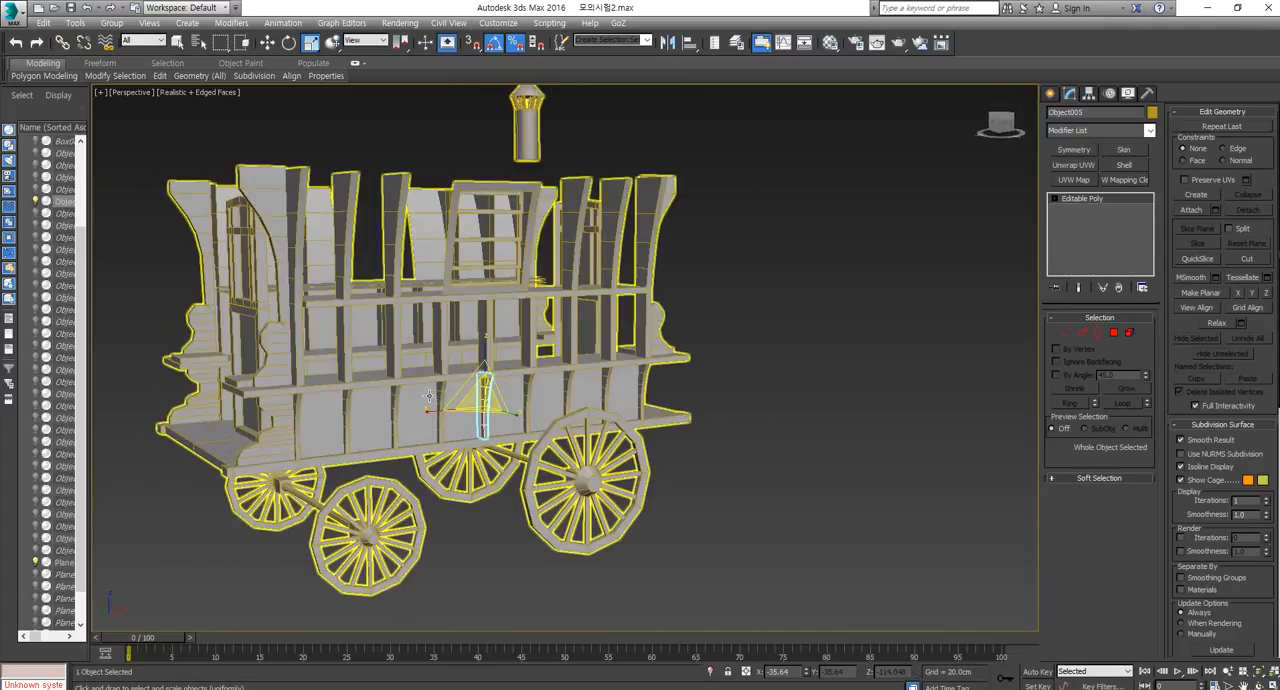
Unhide everything, select the curved upper side wall panel with one of its vertical struts, and hide all other objects.
left_click(315, 435)
right_click(765, 434)
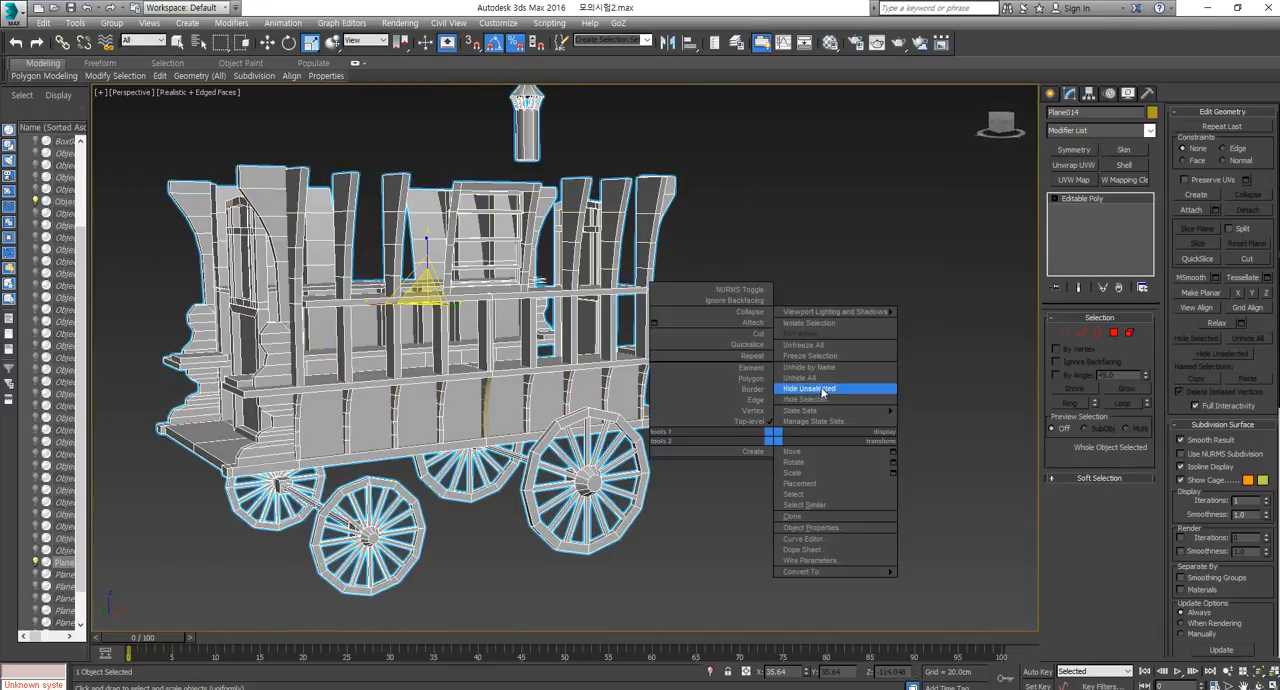
left_click(826, 382)
left_click(828, 363)
middle_click_drag(828, 363, 791, 303, "alt")
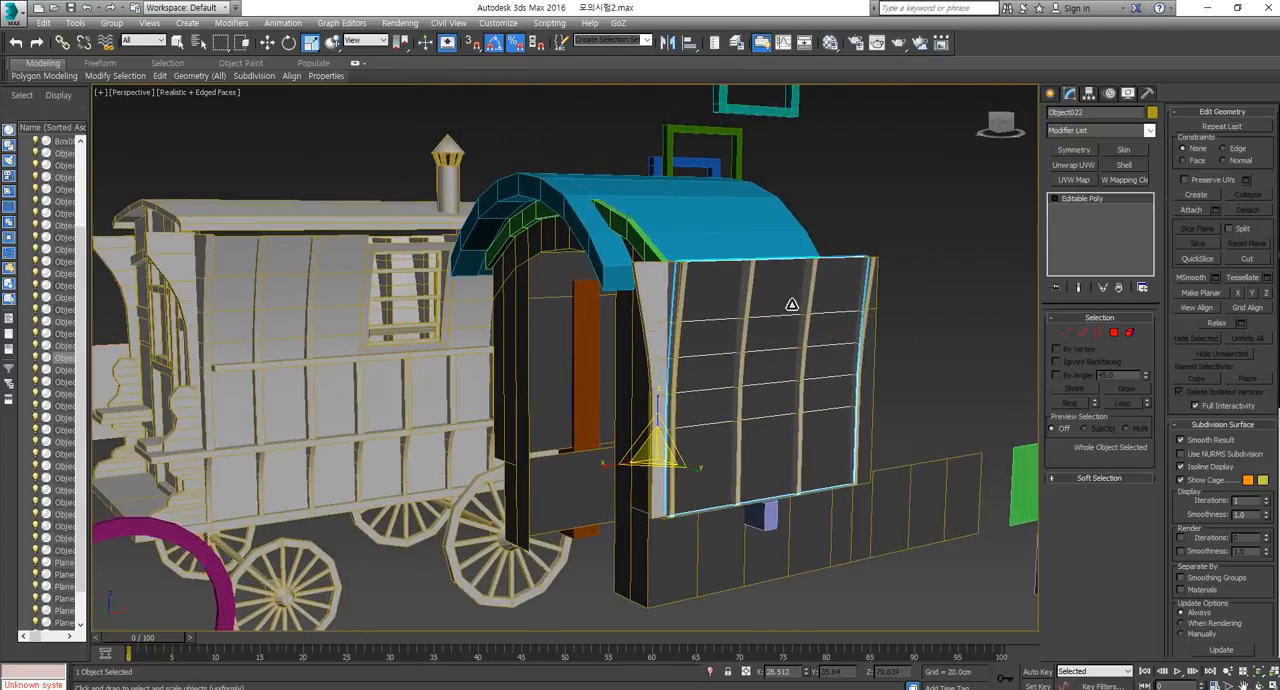
left_click(749, 290, "ctrl")
right_click(750, 328)
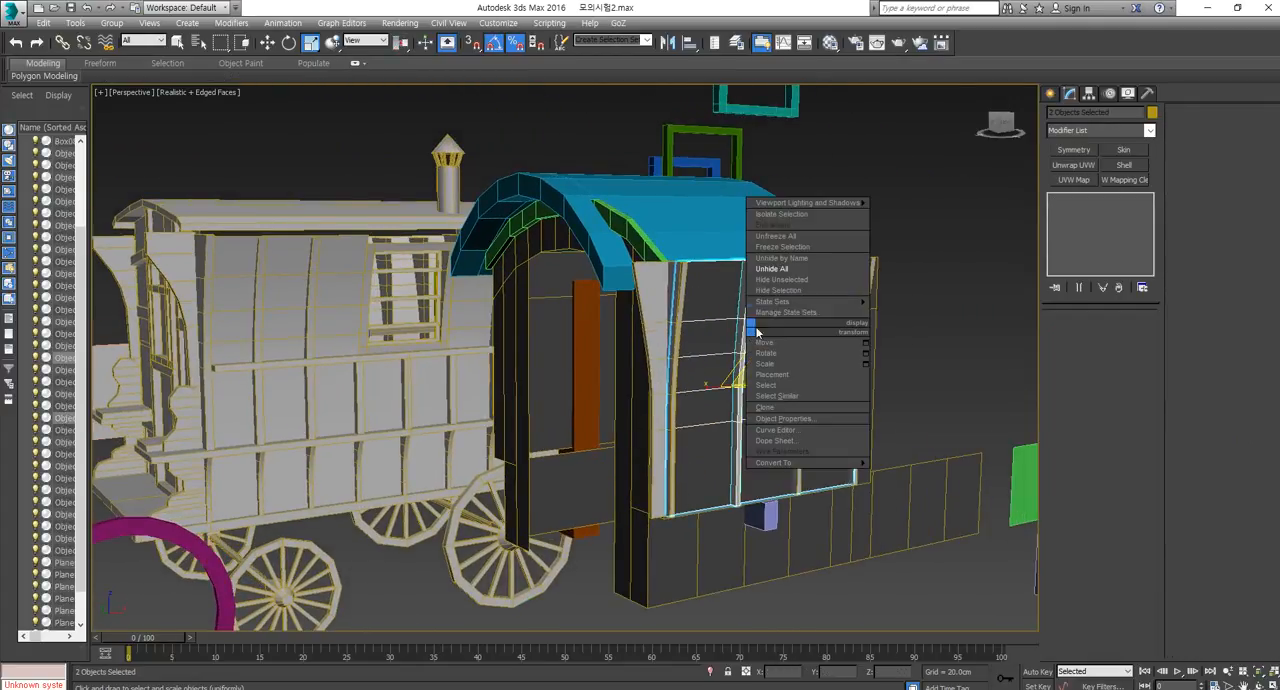
left_click(800, 280)
key("z")
left_click(779, 408)
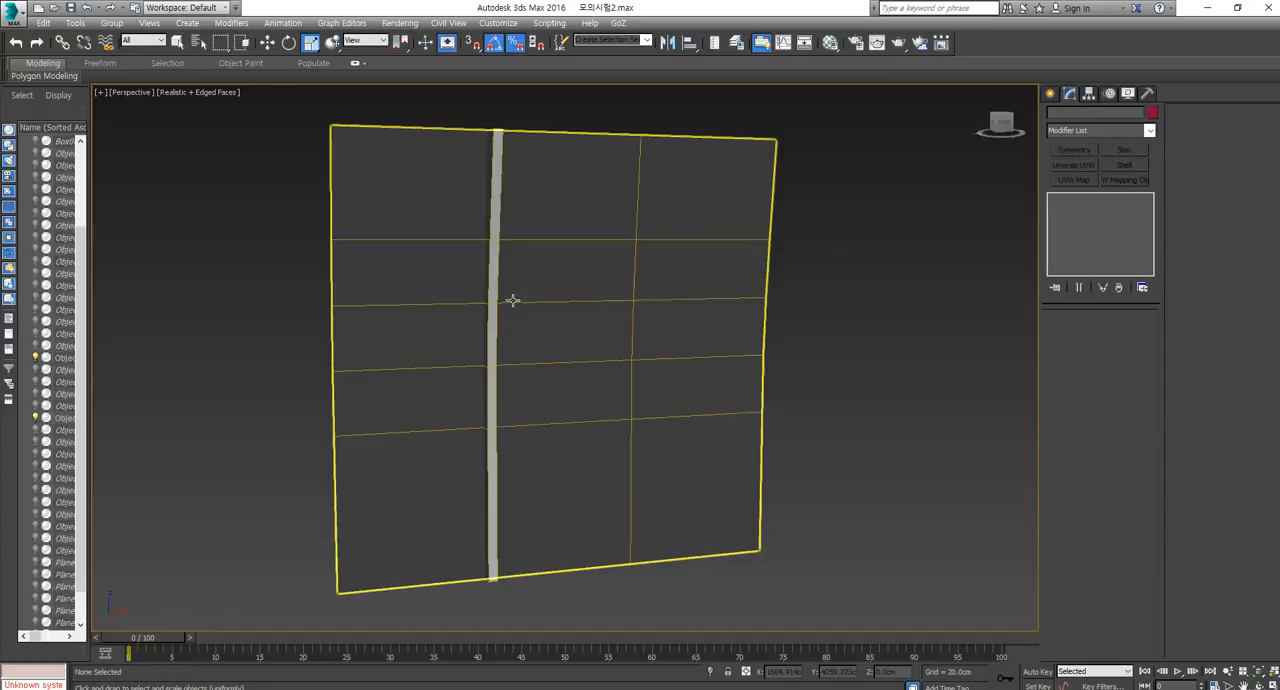
Convert the vertical strut to an Editable Poly and open it in the UV editor with an Unwrap UVW modifier.
left_click(495, 289)
key("w")
middle_click_drag(504, 365, 572, 359)
middle_click_drag(572, 359, 583, 361, "alt")
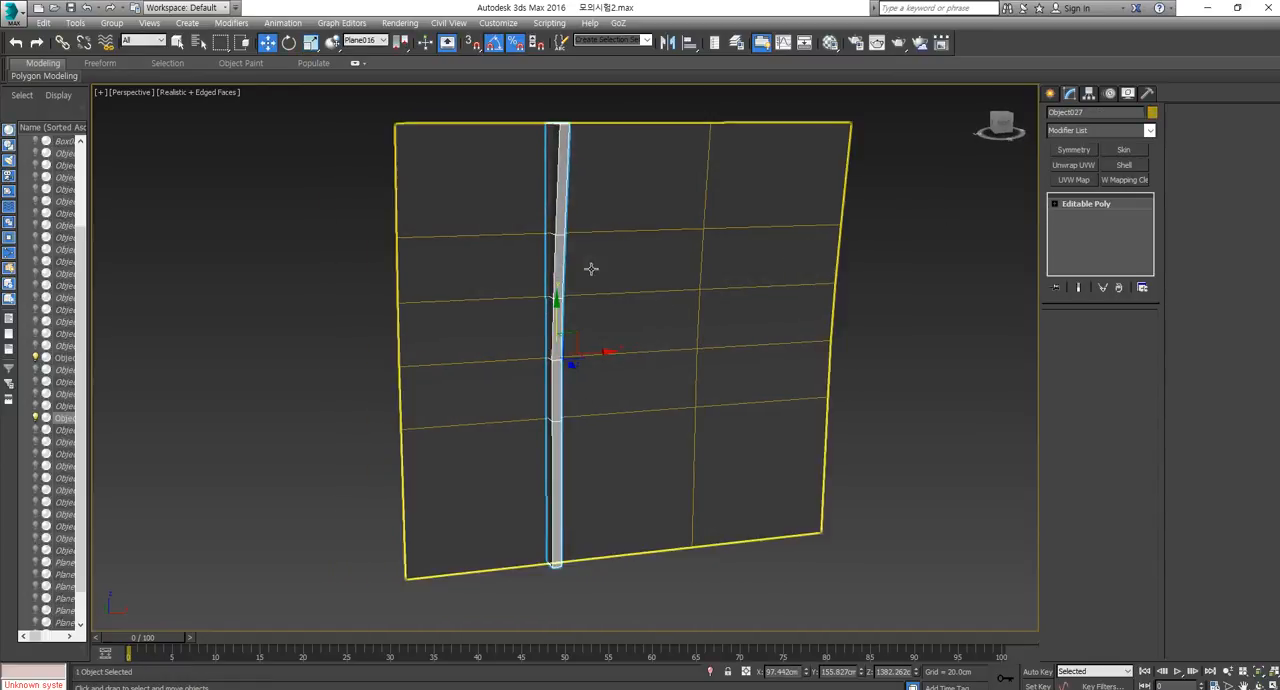
right_click(558, 263)
mouse_move(604, 399)
left_click(729, 409)
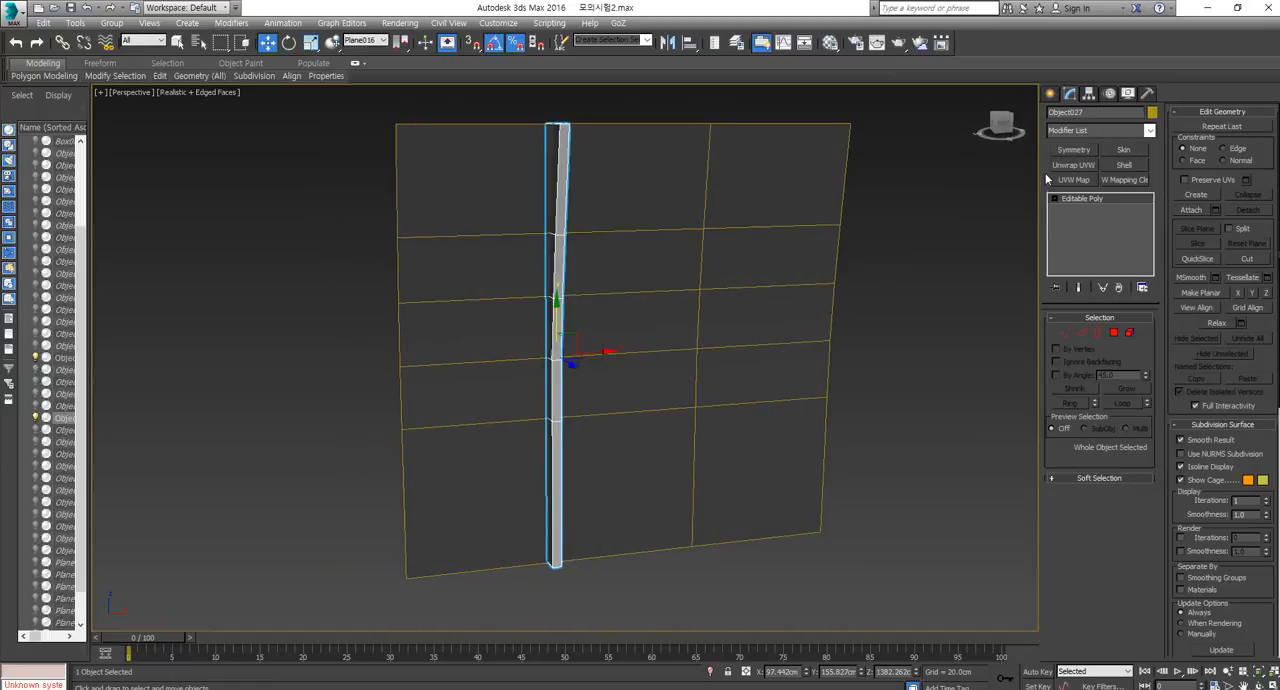
left_click(1073, 164)
left_click(1101, 476)
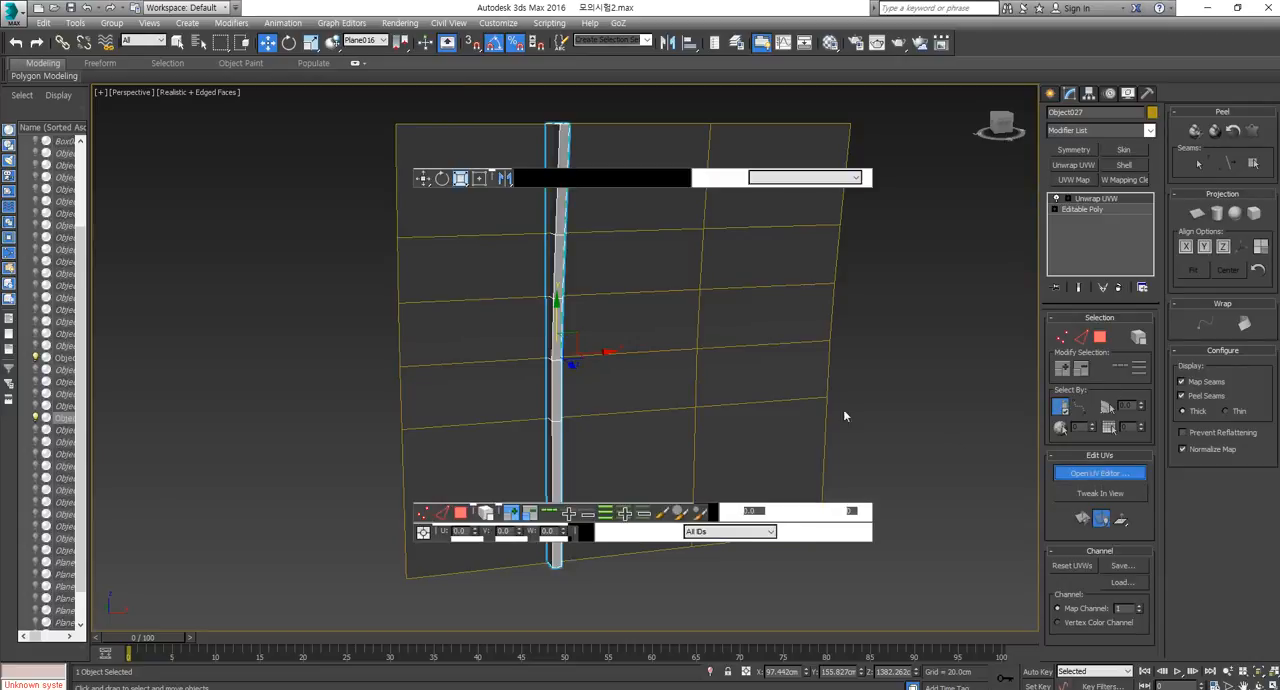
Select all of the strut's UV polygons to review their layout, and collapse the strut back to an Editable Poly.
left_click(54, 496)
key("ctrl+a")
middle_click_drag(161, 371, 213, 287)
scroll(180, 348, "down", 3)
scroll(229, 267, "up", 5)
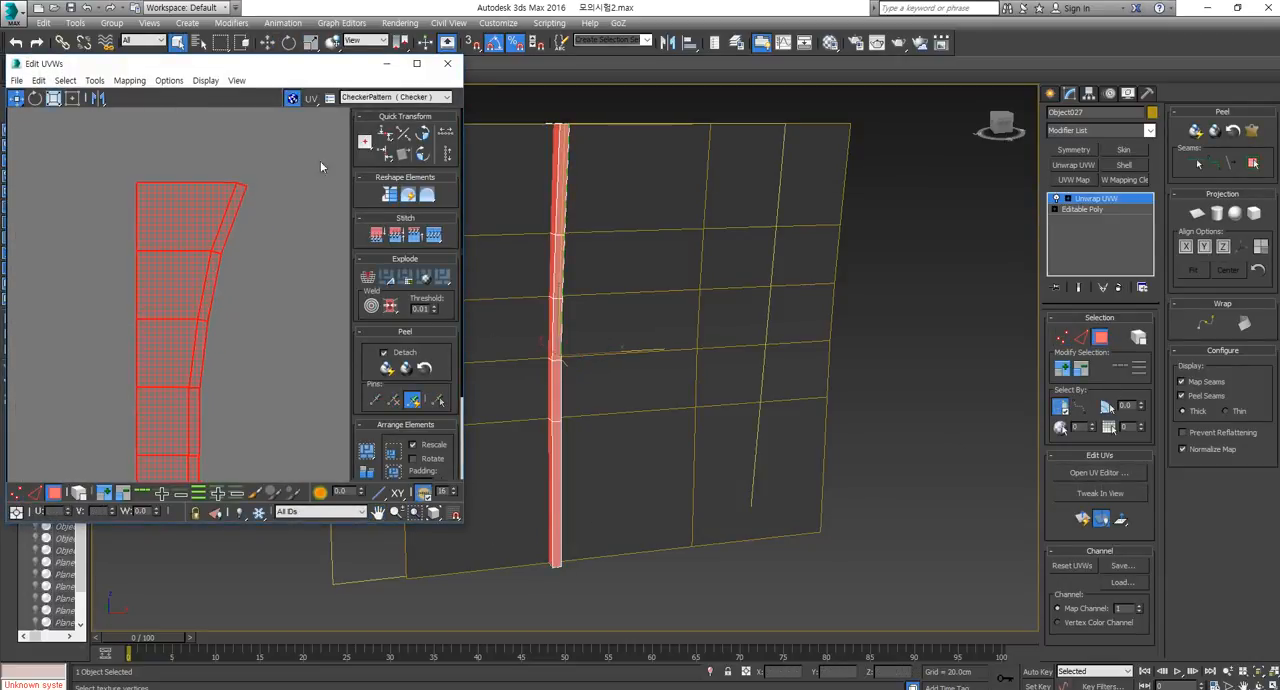
left_click(446, 65)
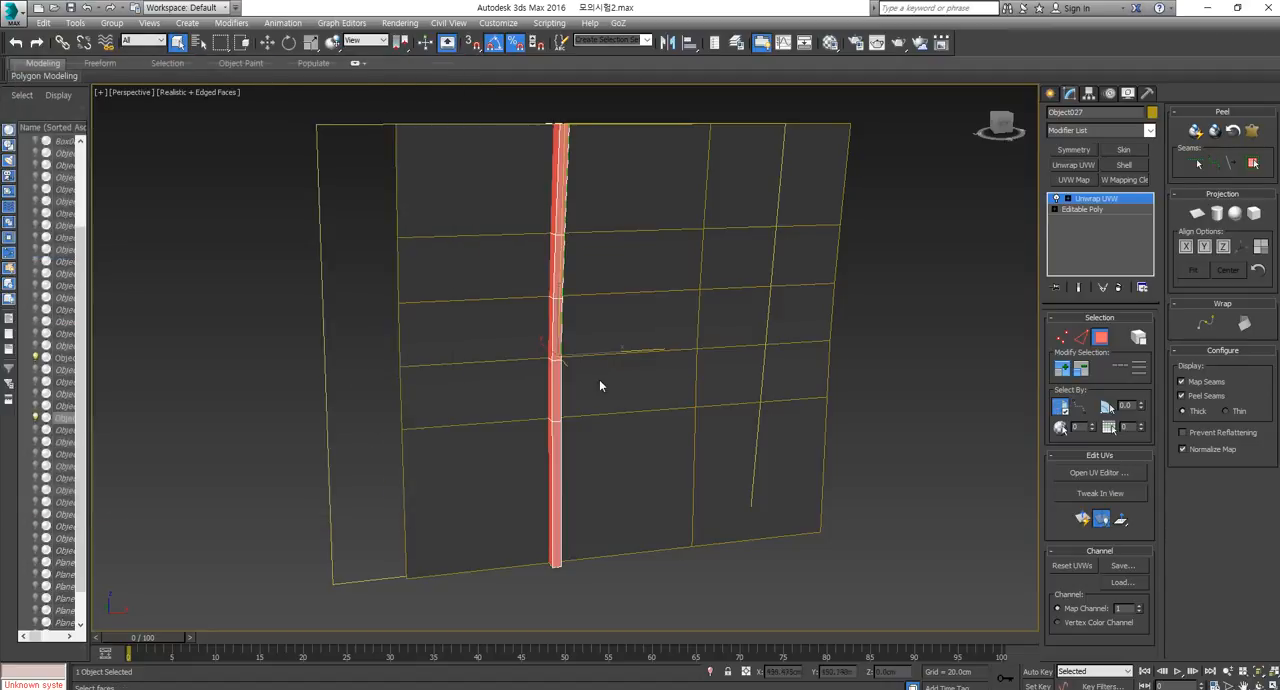
right_click(569, 290)
left_click(722, 428)
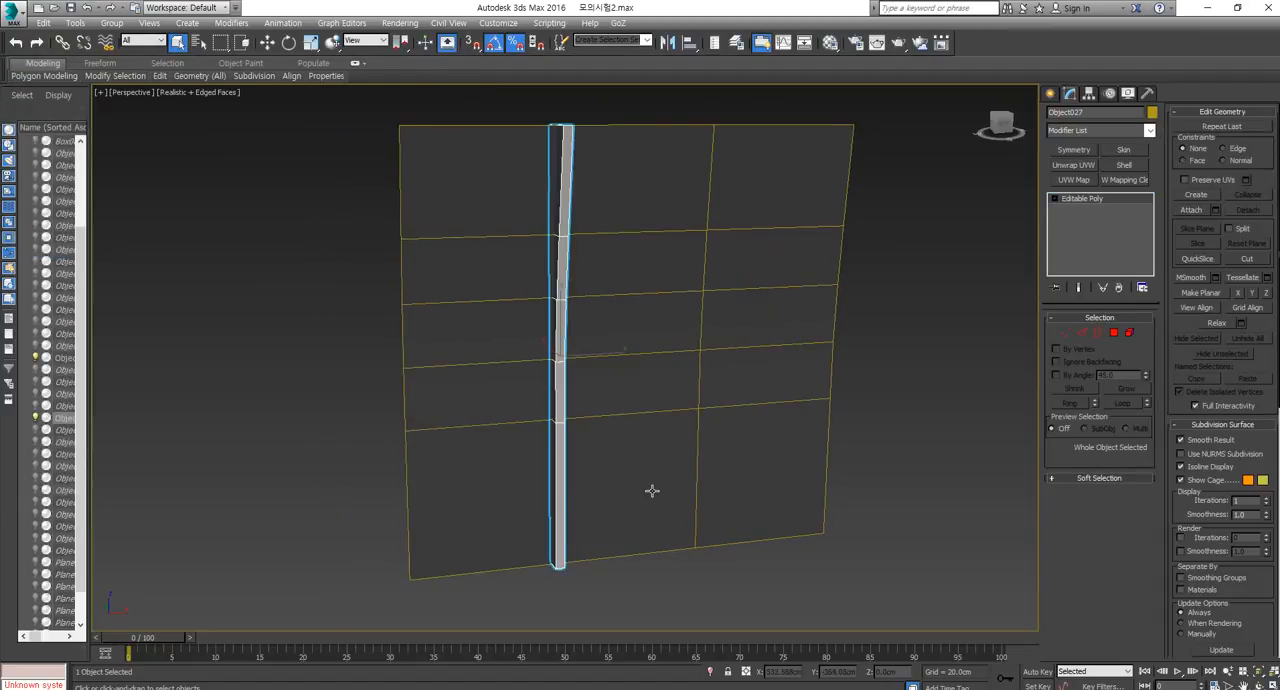
Move the strut along X to the wall panel's side edge, to X 24.17 cm.
key("w")
left_click_drag(606, 355, 448, 378)
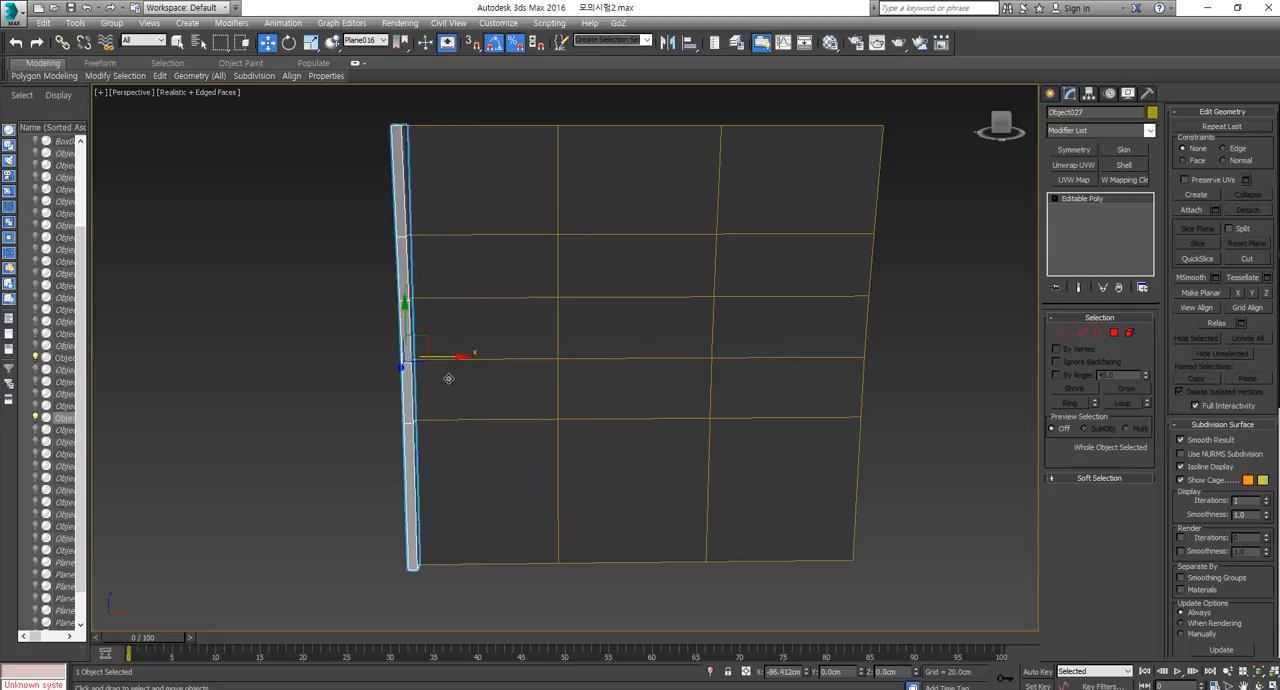
middle_click_drag(448, 378, 450, 349, "alt")
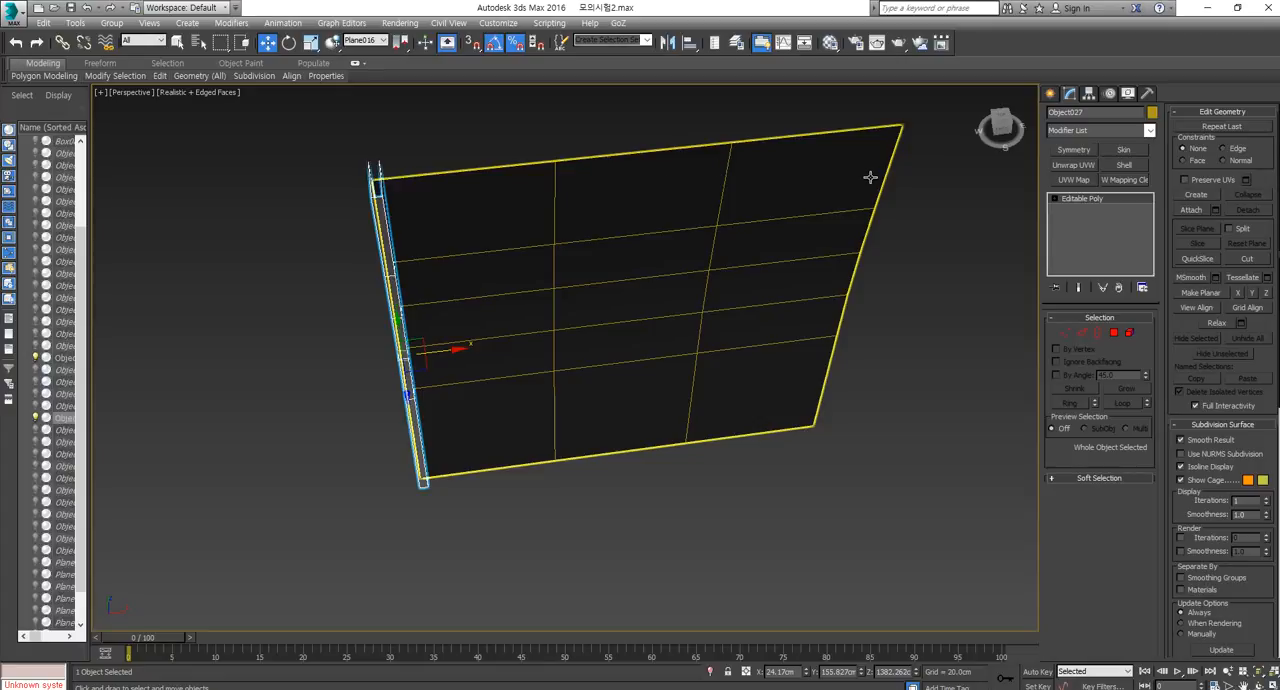
middle_click_drag(870, 177, 606, 306, "alt")
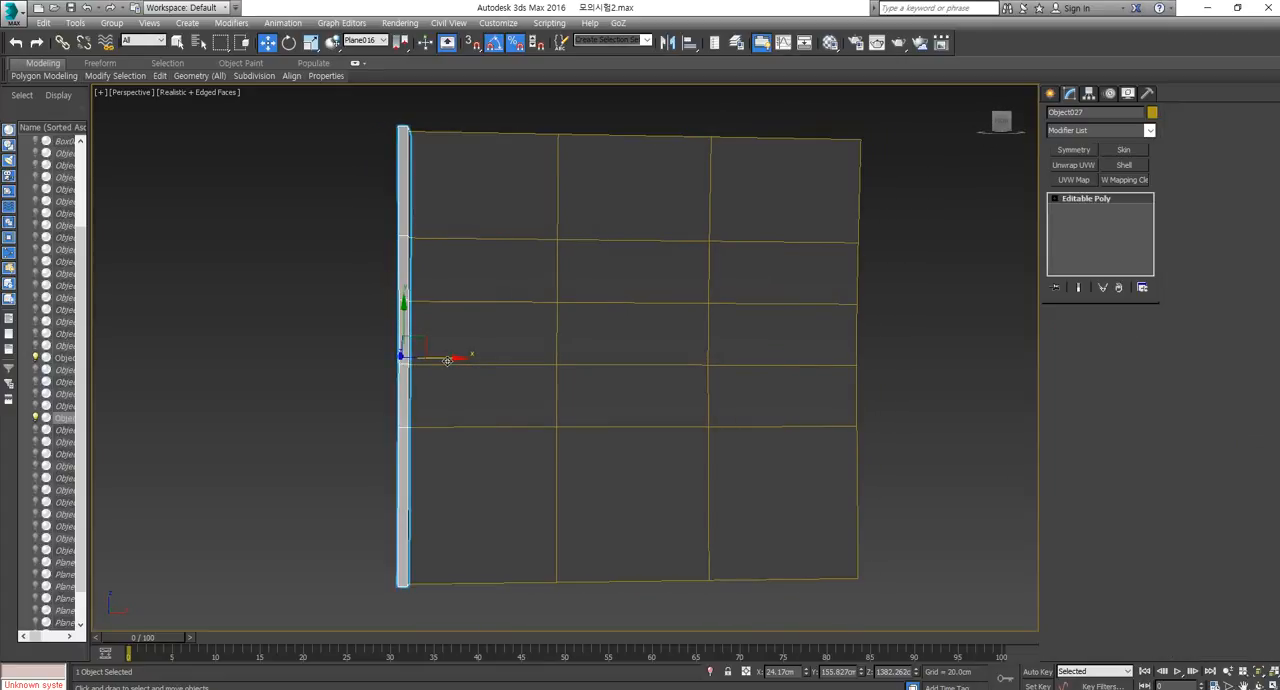
Try shifting the strut along X from the wall panel's edge to its next vertical division.
left_click_drag(447, 360, 600, 357, "shift")
left_click(698, 408)
middle_click_drag(678, 415, 657, 431)
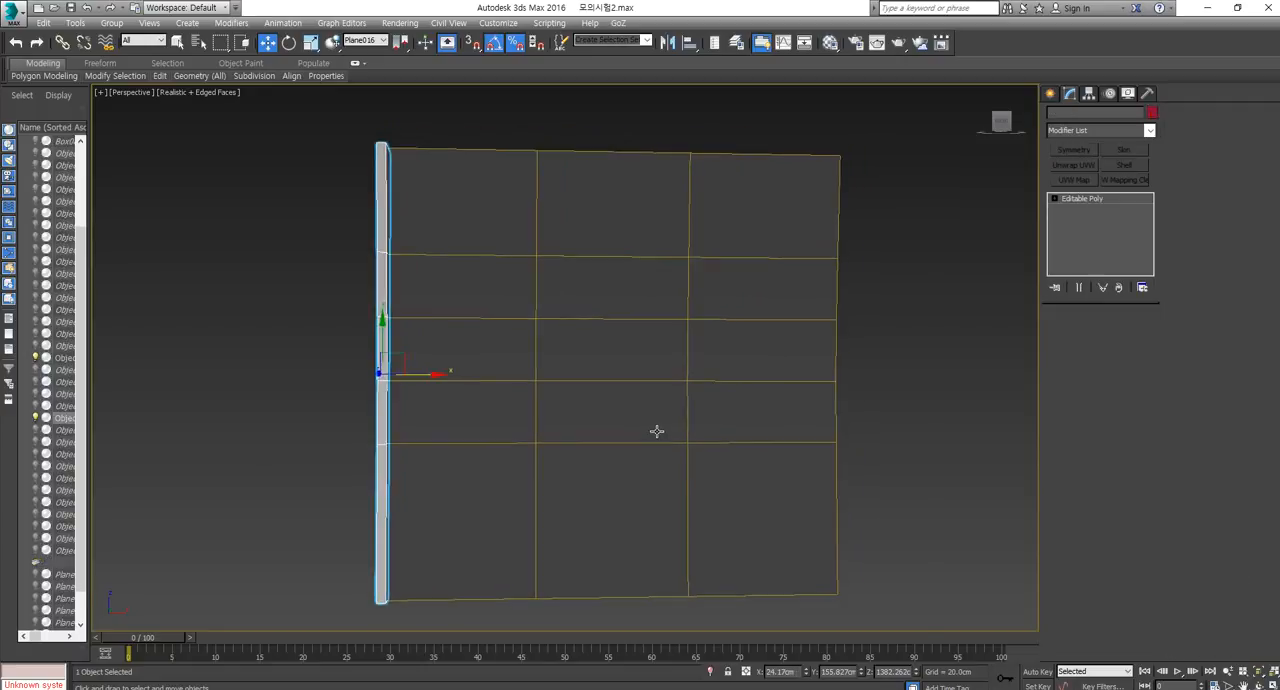
key("f")
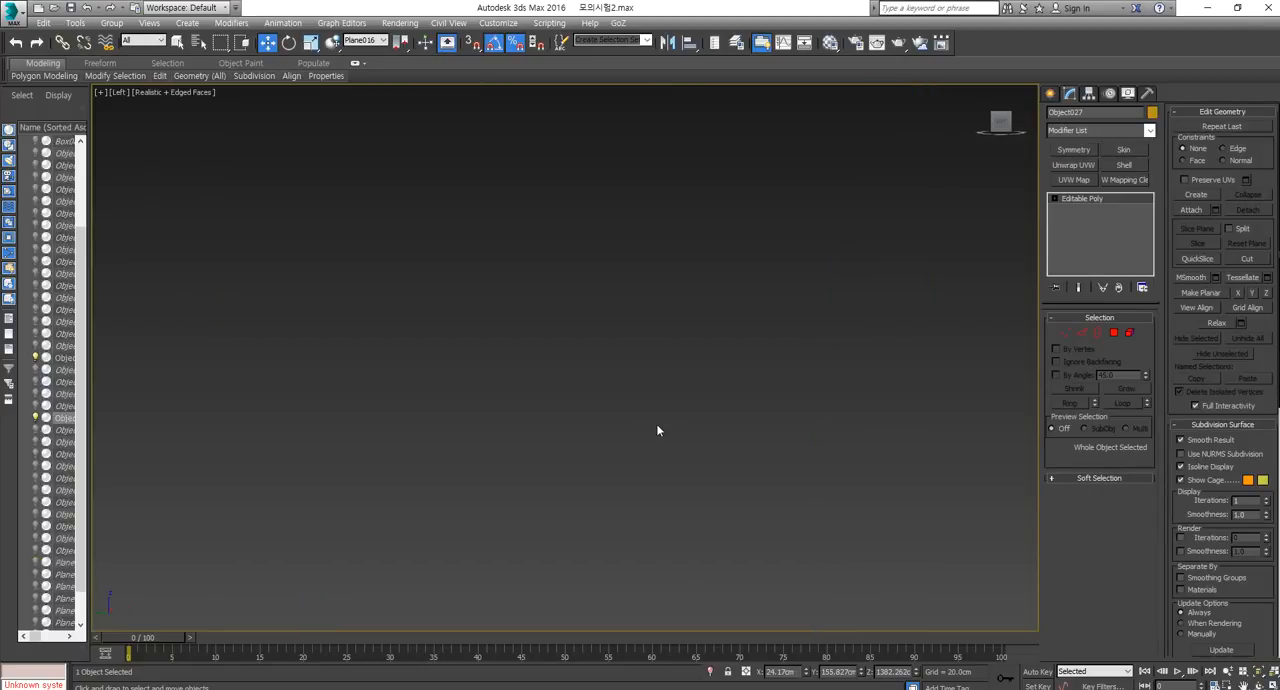
Copy the vertical strut along X from the wall panel's side edge to its next vertical division, with 3 copies.
key("z")
key("f")
key("z")
middle_click_drag(359, 392, 371, 380)
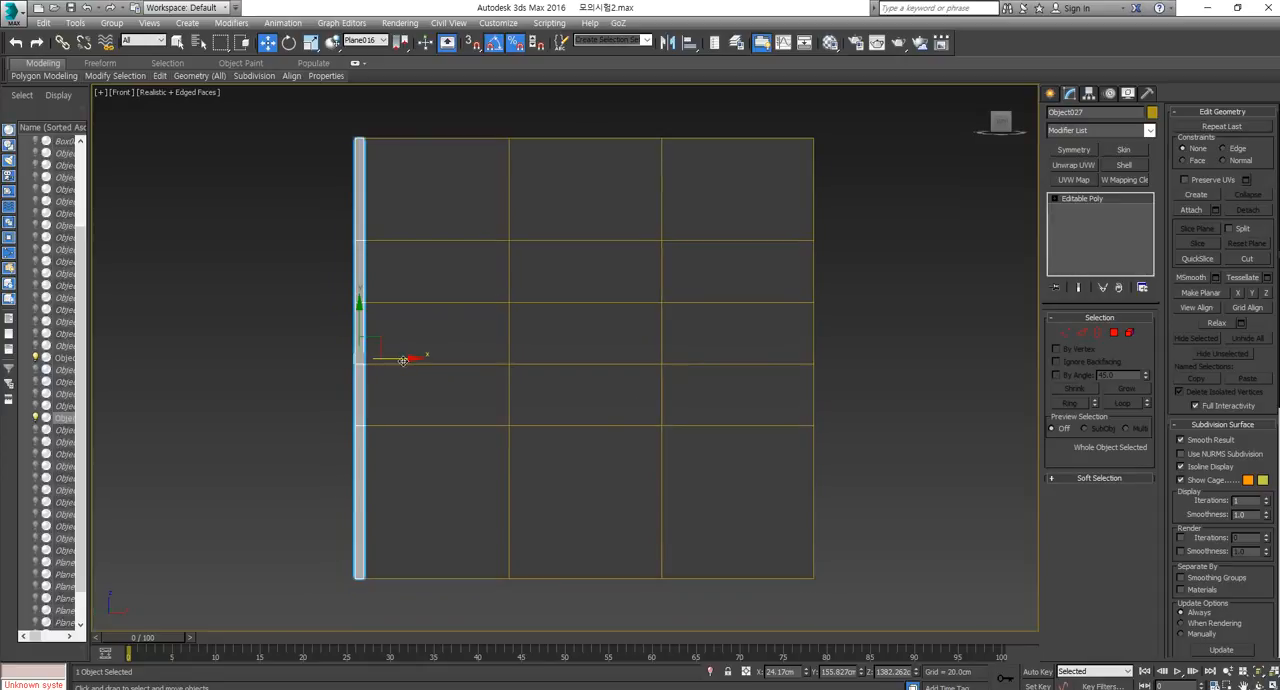
left_click_drag(404, 360, 551, 372, "shift")
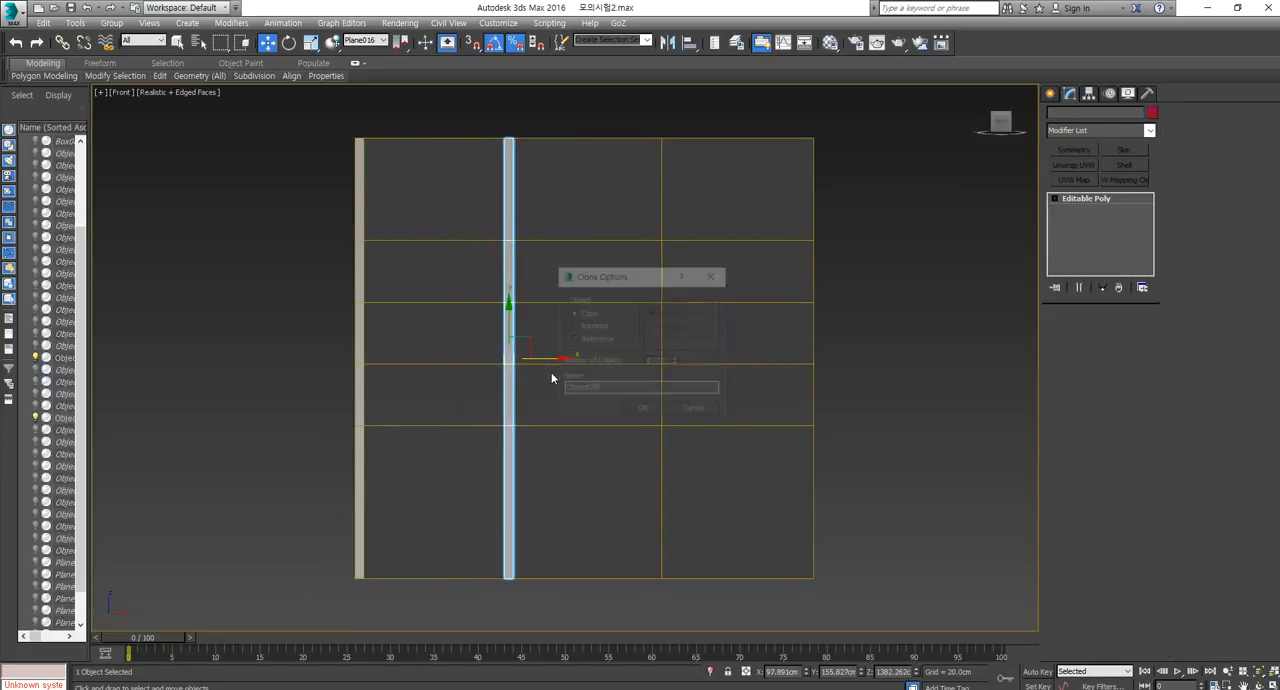
left_click(676, 358)
left_click(676, 358)
left_click(643, 410)
Check how the copied struts' ends sit against the wall panel in perspective, and undo the copies.
scroll(814, 280, "up", 5)
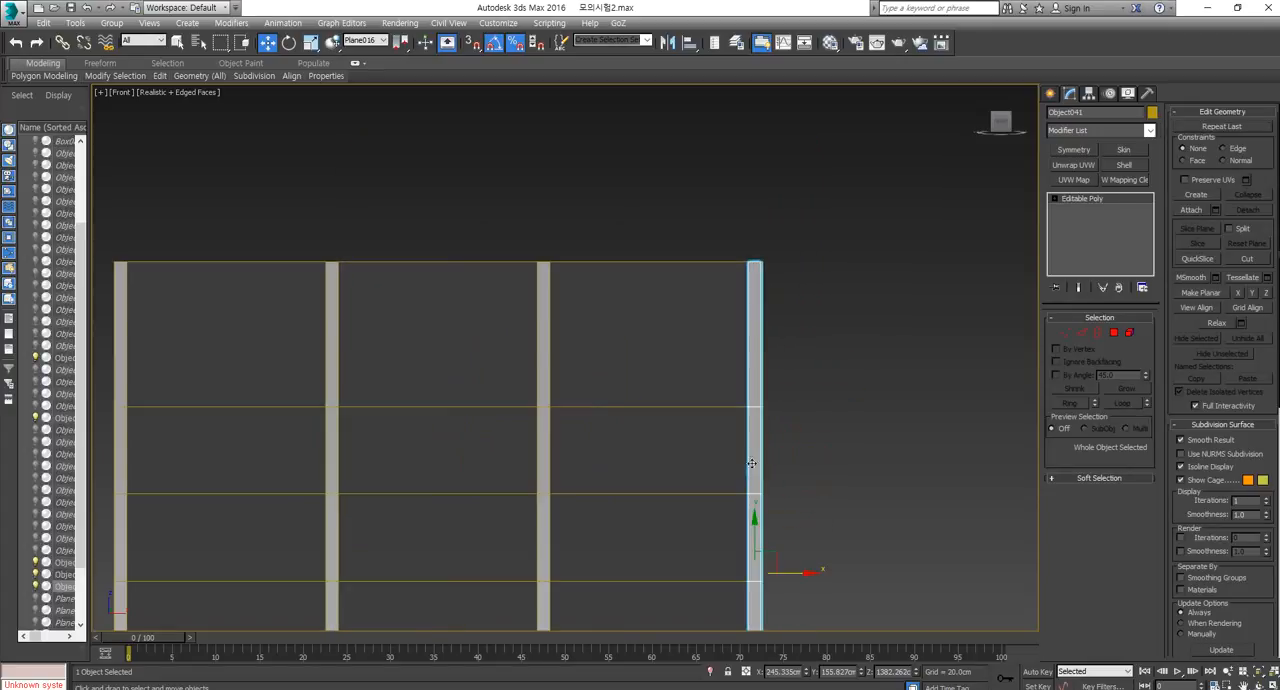
key("p")
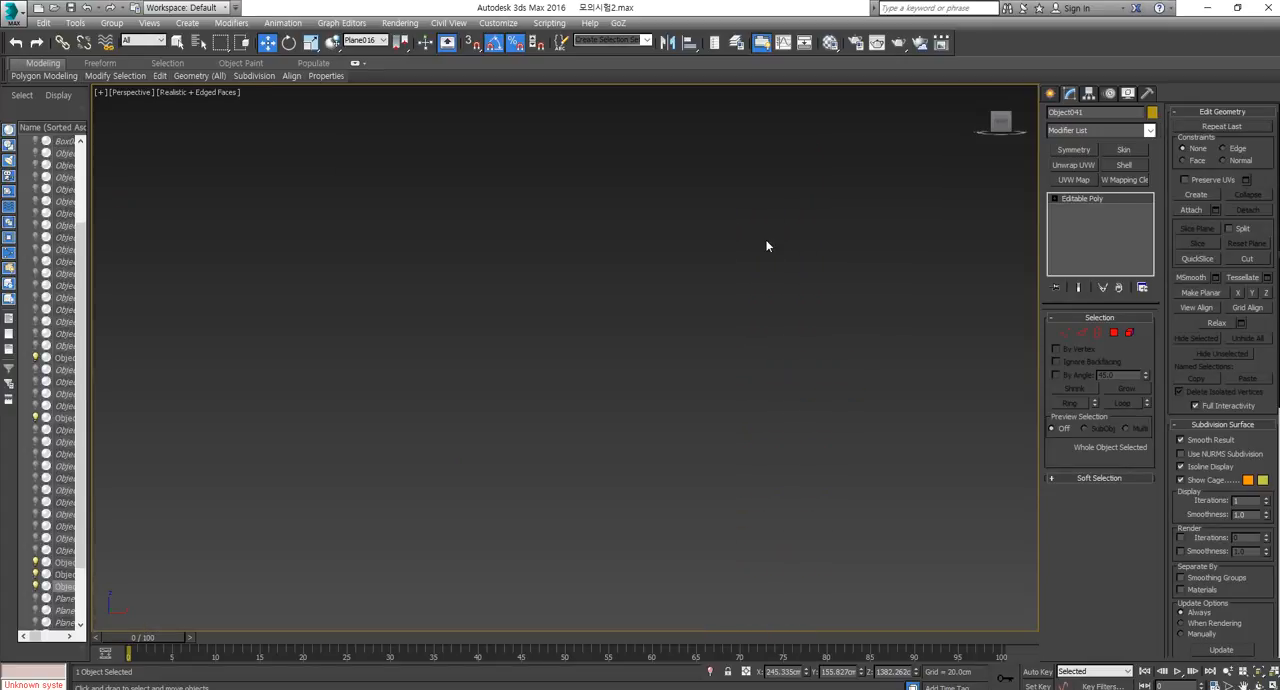
key("z")
middle_click_drag(761, 256, 752, 360, "alt")
scroll(565, 232, "up", 8)
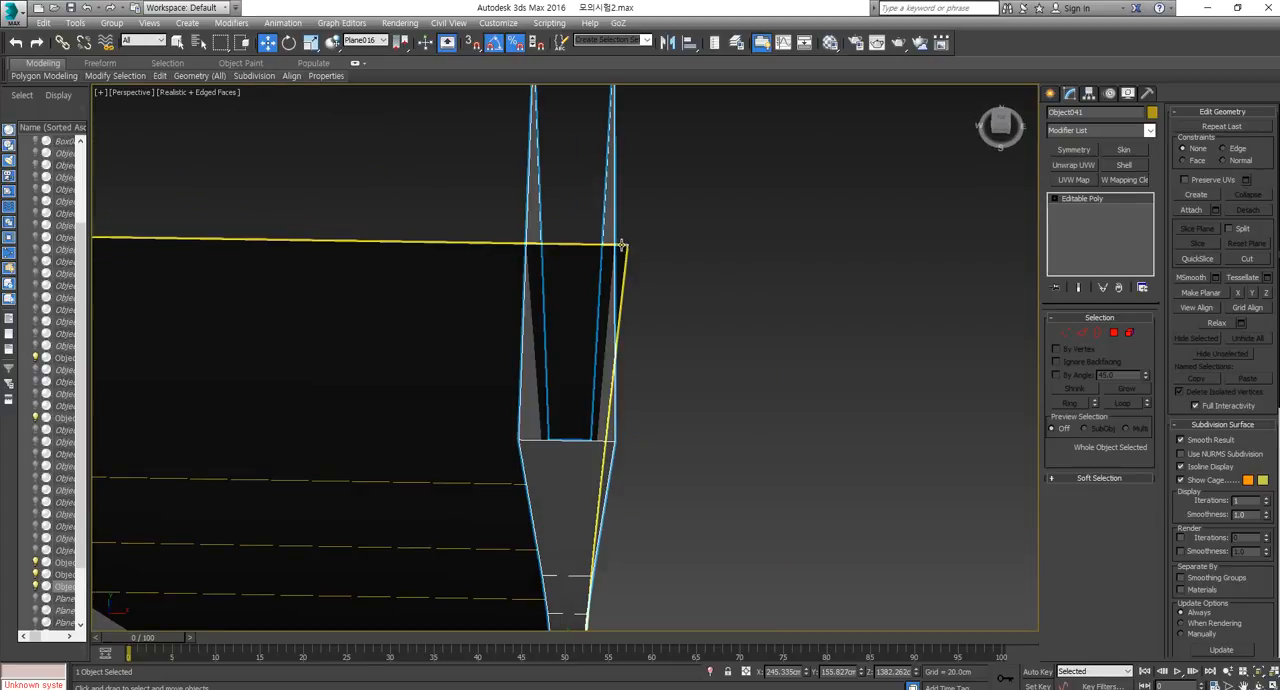
scroll(403, 305, "down", 8)
middle_click_drag(497, 323, 371, 306, "alt")
scroll(360, 310, "up", 6)
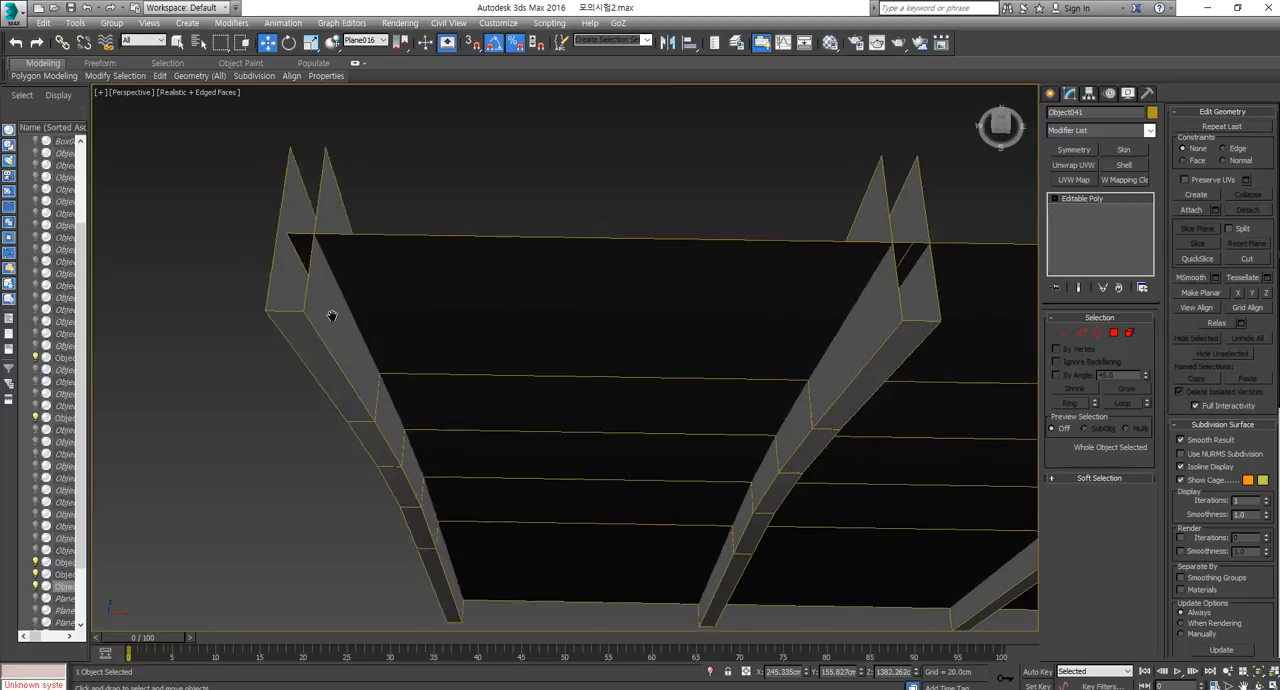
scroll(428, 297, "down", 7)
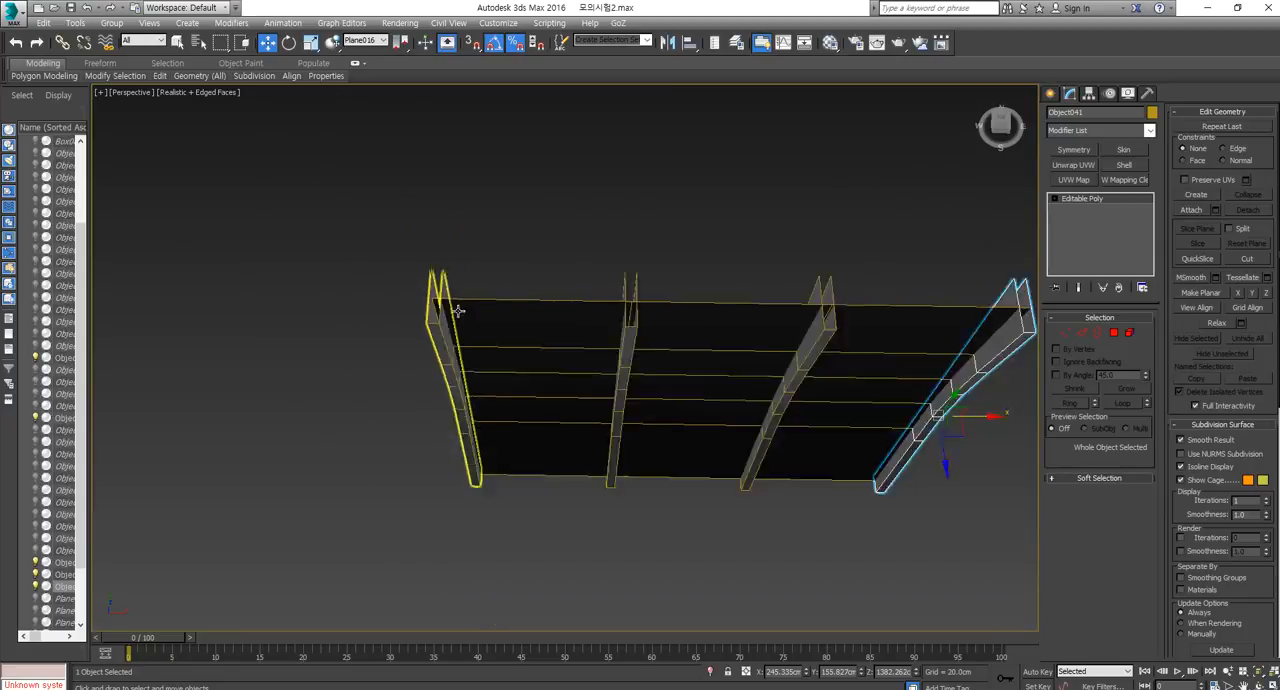
mouse_move(656, 401)
middle_mouse_down()
mouse_move(583, 403)
mouse_move(528, 428)
mouse_move(514, 406)
middle_mouse_up()
key("ctrl+z")
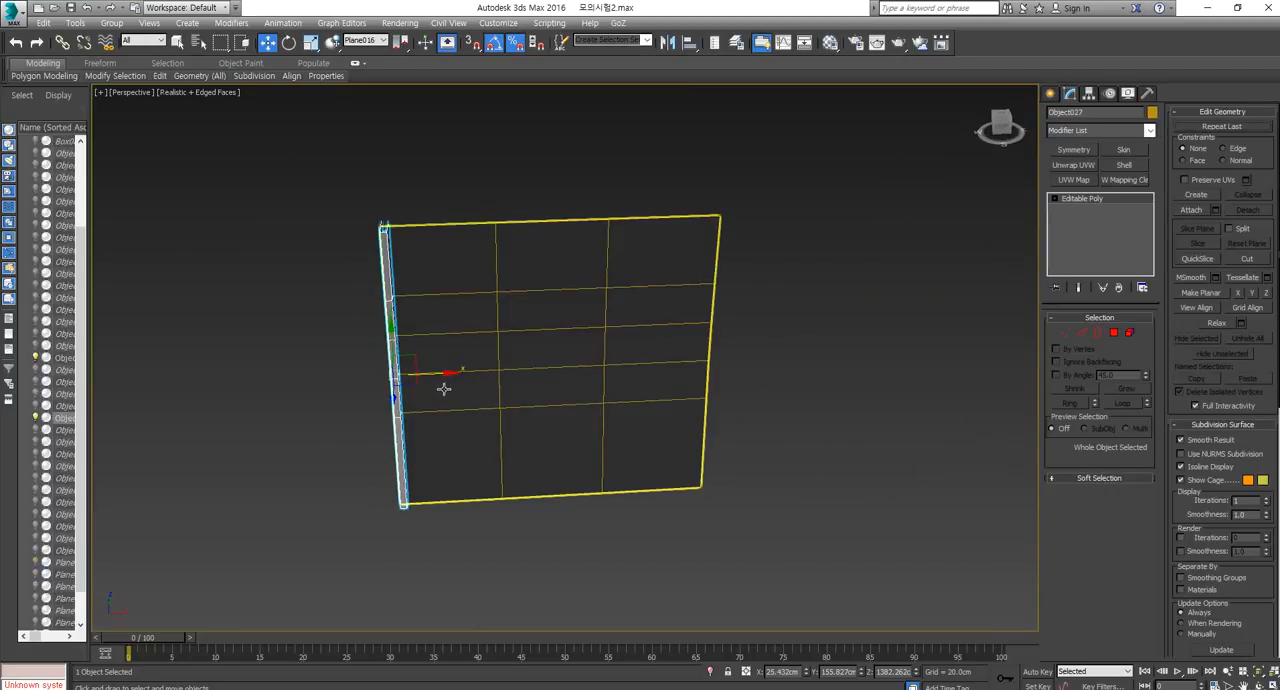
Clone the strut along X with the Reference option onto the wall panel's three remaining vertical lines.
mouse_move(440, 371)
left_mouse_down("shift")
mouse_move(558, 363)
mouse_move(537, 364)
left_mouse_up("shift")
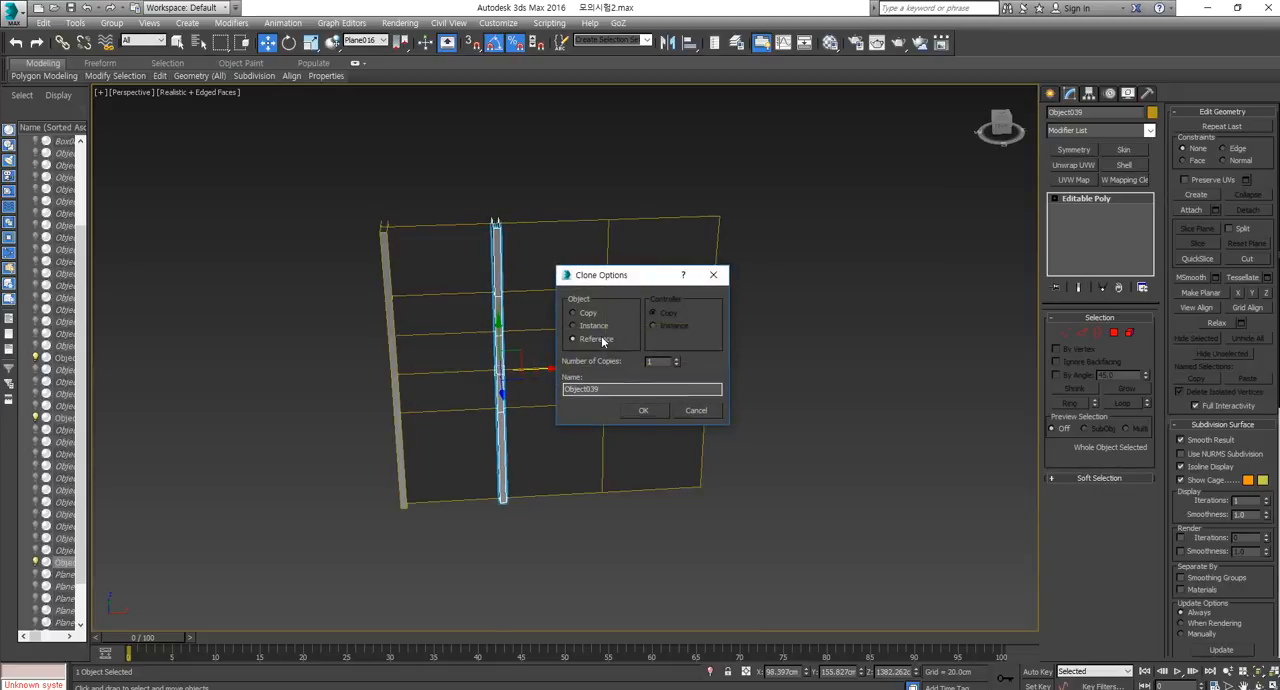
left_click(643, 411)
left_click_drag(543, 371, 752, 362, "shift")
left_click(643, 411)
left_click(652, 413)
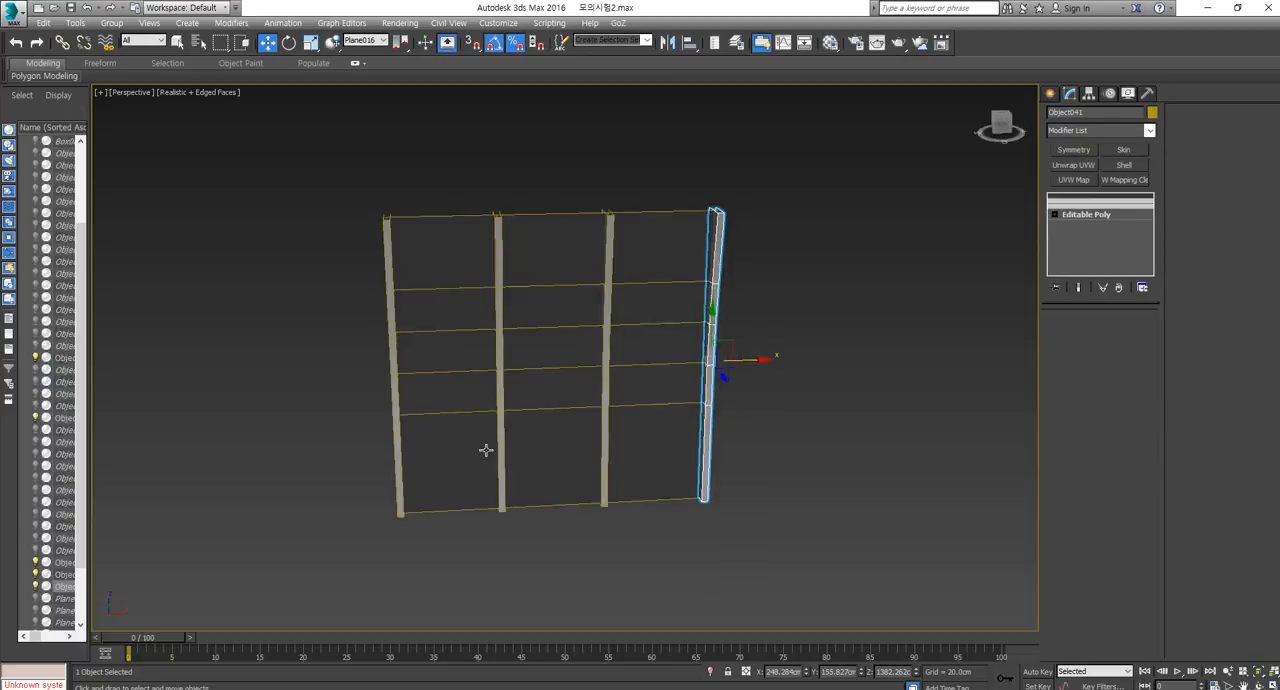
Try scaling the original strut along X, as a whole object and by all its vertices.
left_click(393, 420)
key("r")
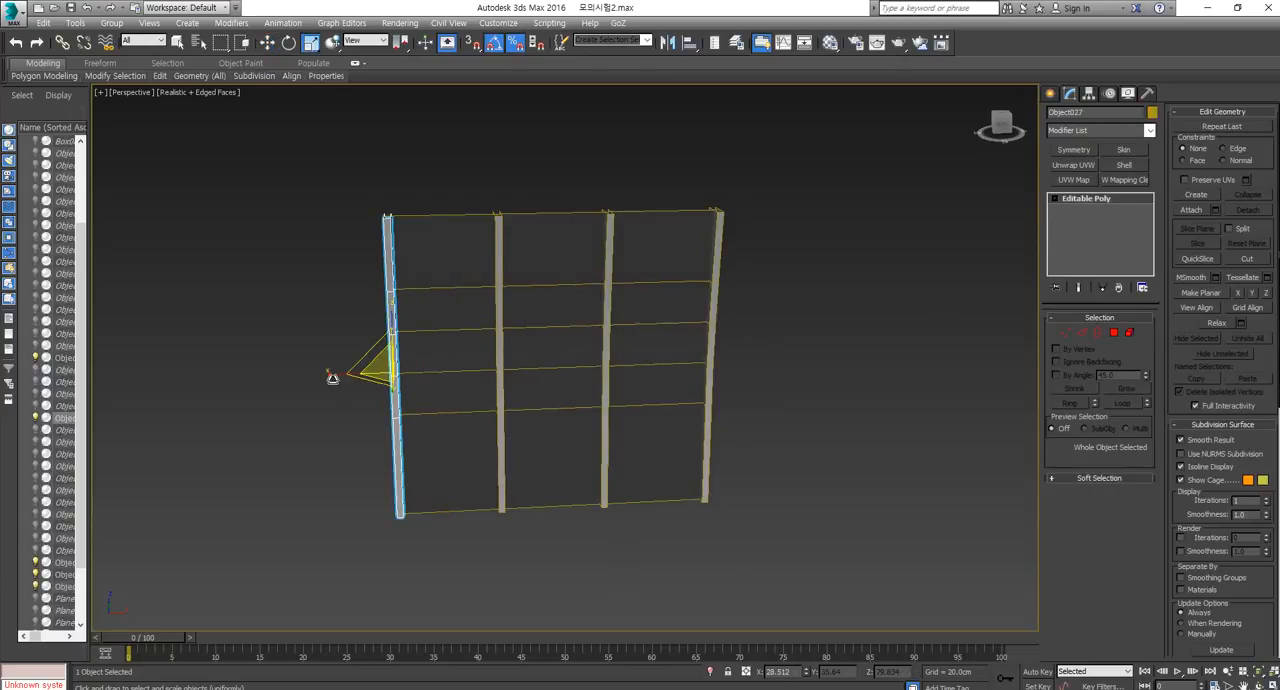
left_click_drag(334, 372, 370, 416)
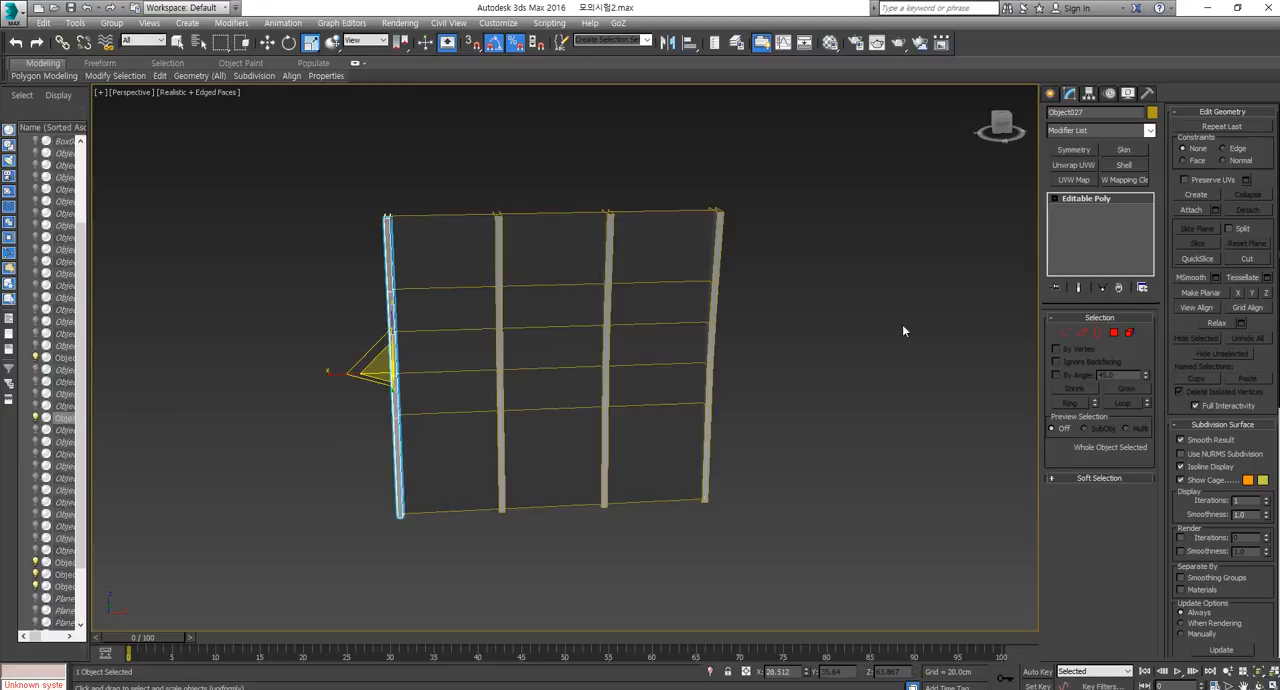
left_click(1066, 332)
left_click_drag(332, 361, 167, 394)
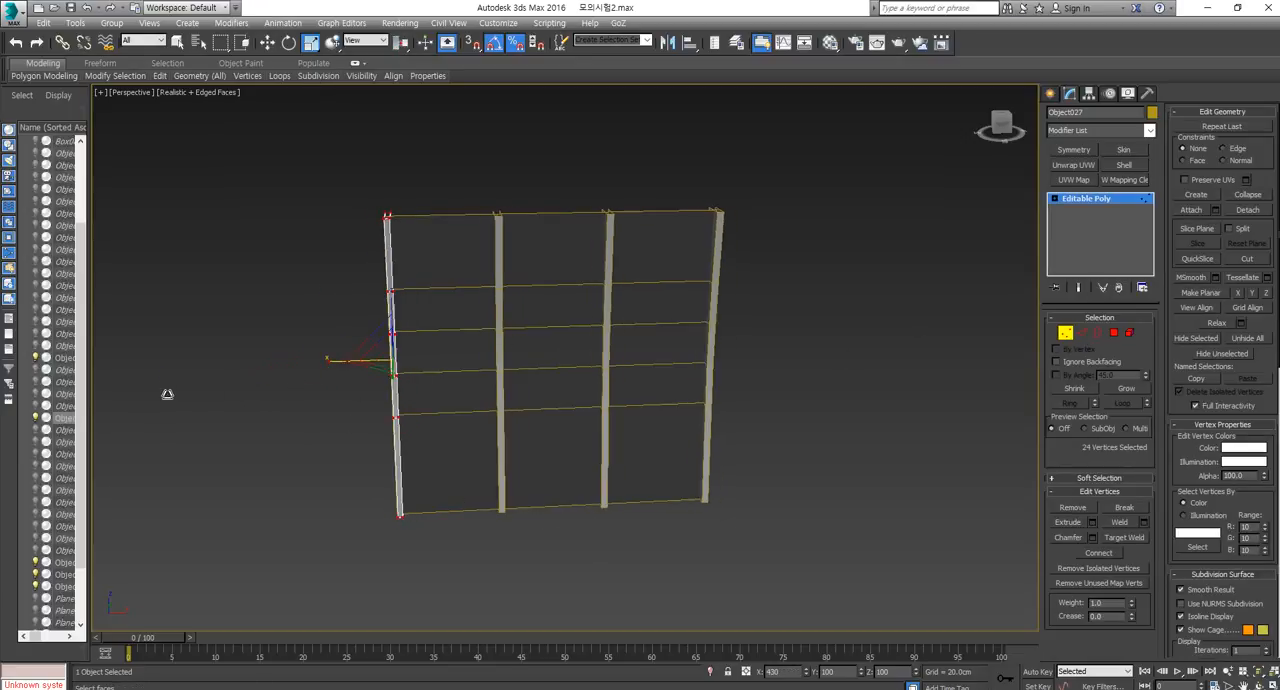
left_click(1067, 333)
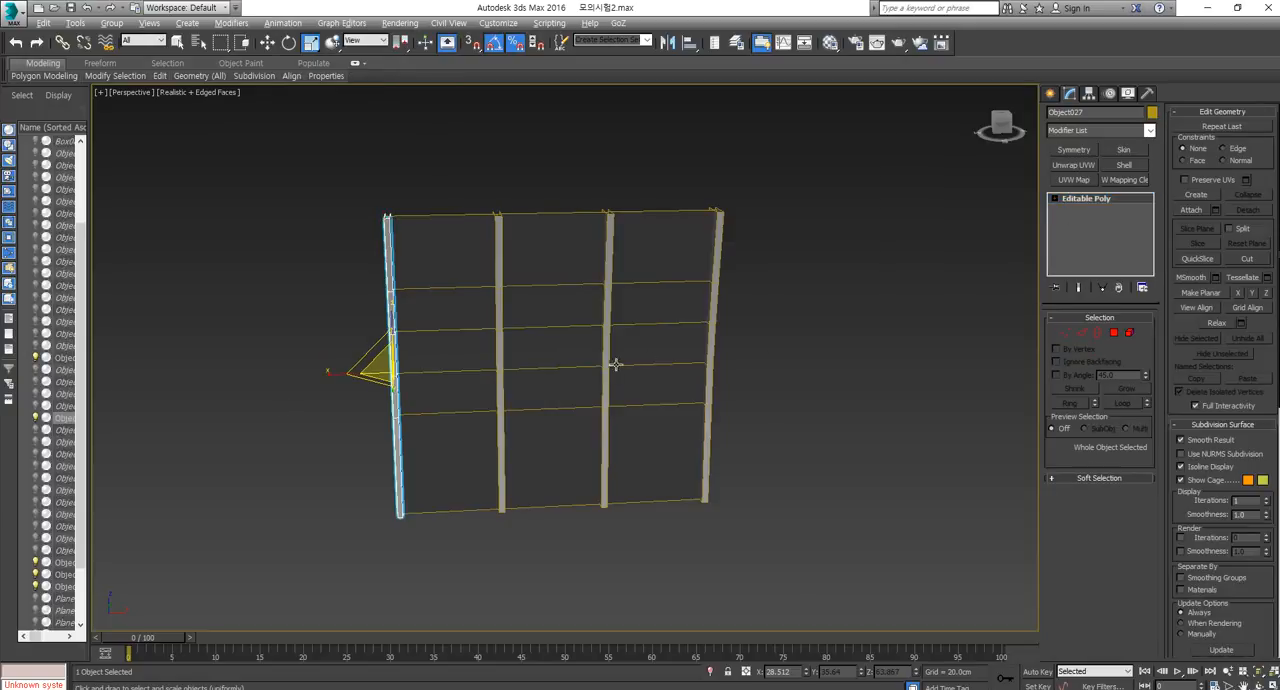
middle_click_drag(615, 365, 825, 365, "alt")
Select the 12 vertices on the strut's slanted side in the left view and scale them along X.
left_click(1064, 336)
key("f")
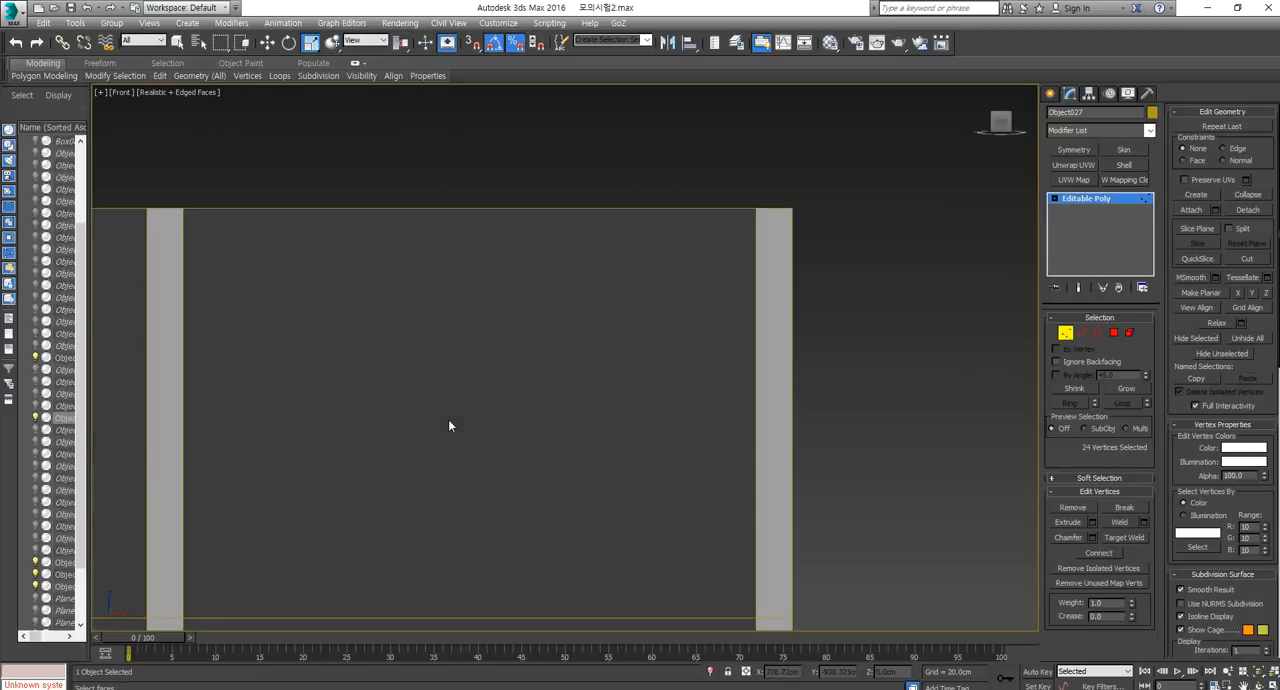
middle_click_drag(529, 420, 625, 398)
scroll(609, 313, "down", 2)
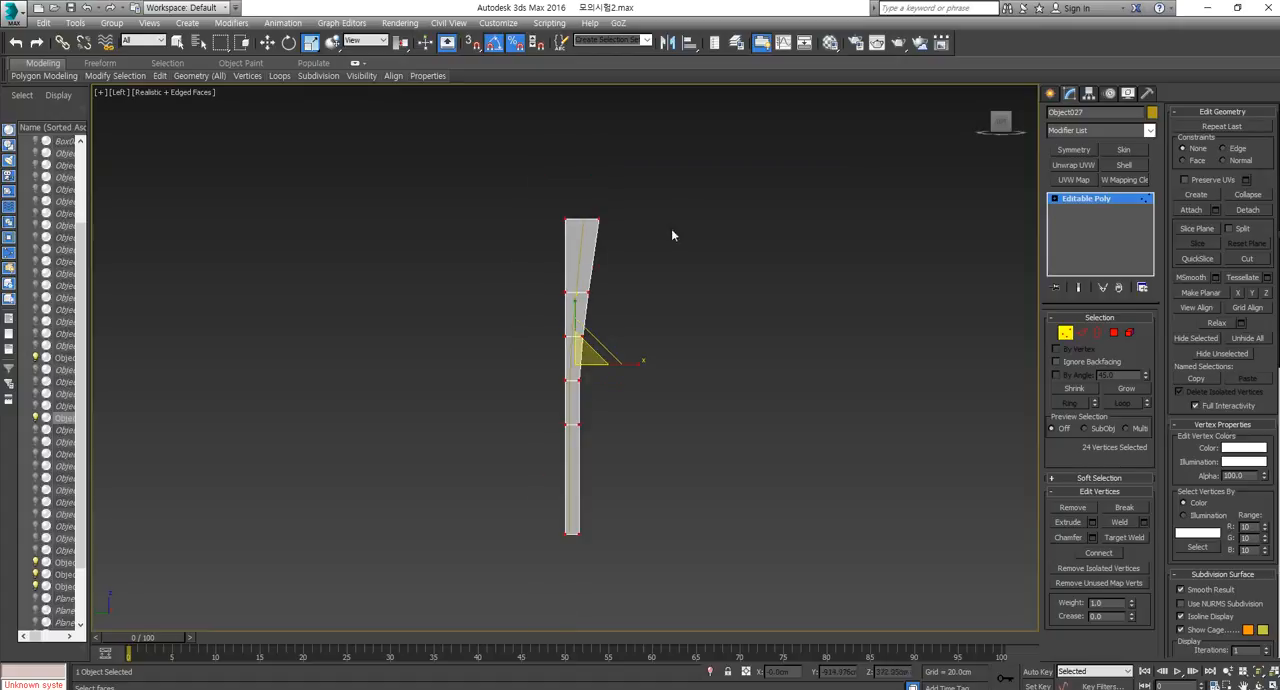
left_click_drag(678, 188, 576, 612)
scroll(604, 407, "up", 2)
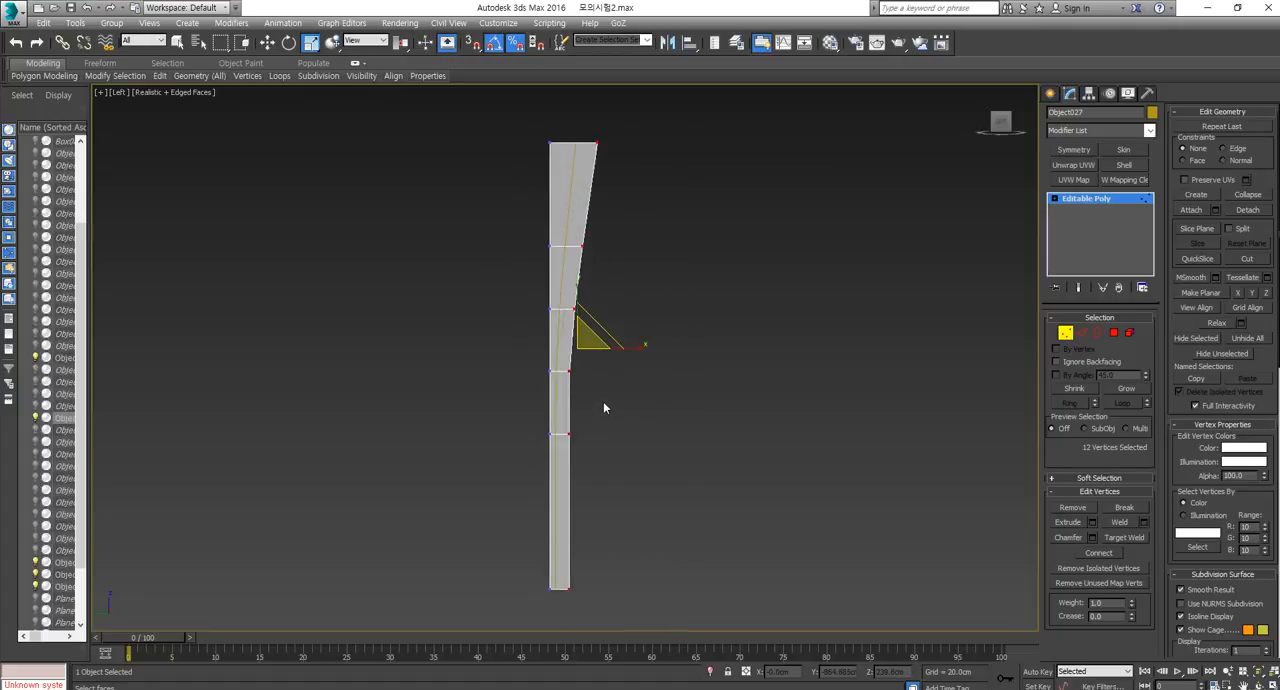
mouse_move(640, 348)
left_mouse_down()
mouse_move(681, 356)
mouse_move(623, 369)
mouse_move(646, 369)
left_mouse_up()
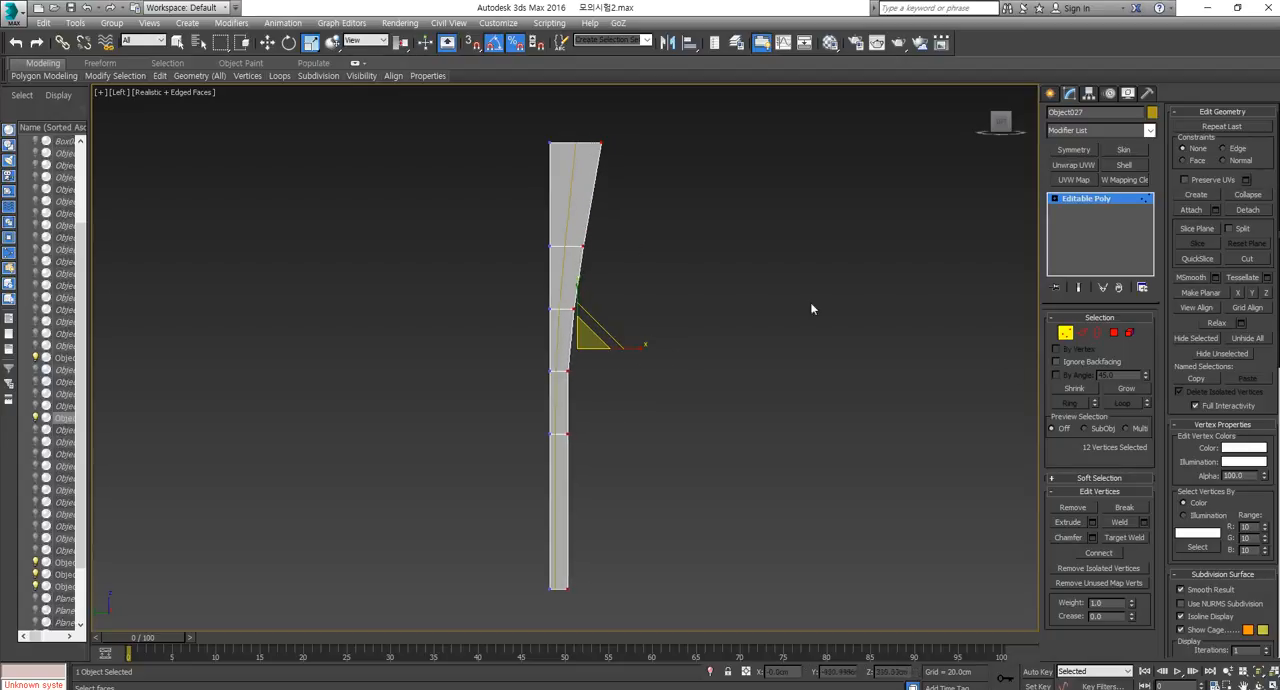
left_click(1064, 333)
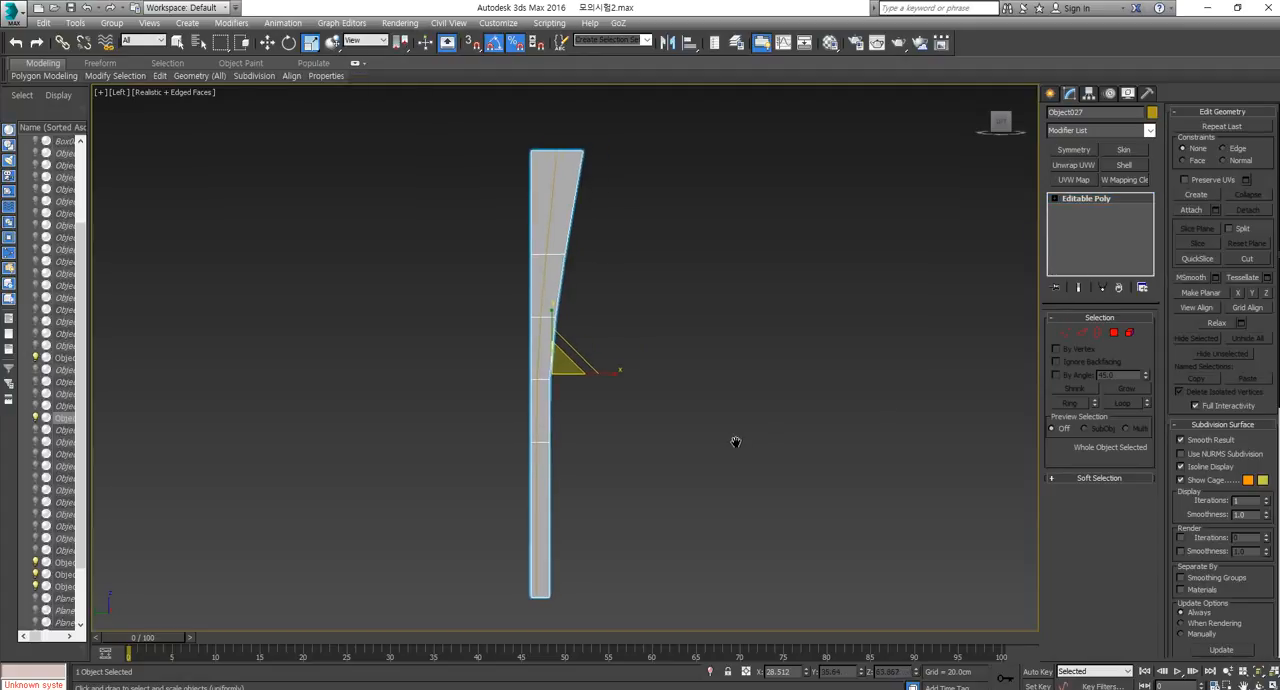
Compare the edited strut with its reference clones along the wall panel in perspective.
key("p")
scroll(735, 443, "down", 3)
middle_click_drag(732, 461, 655, 455, "alt")
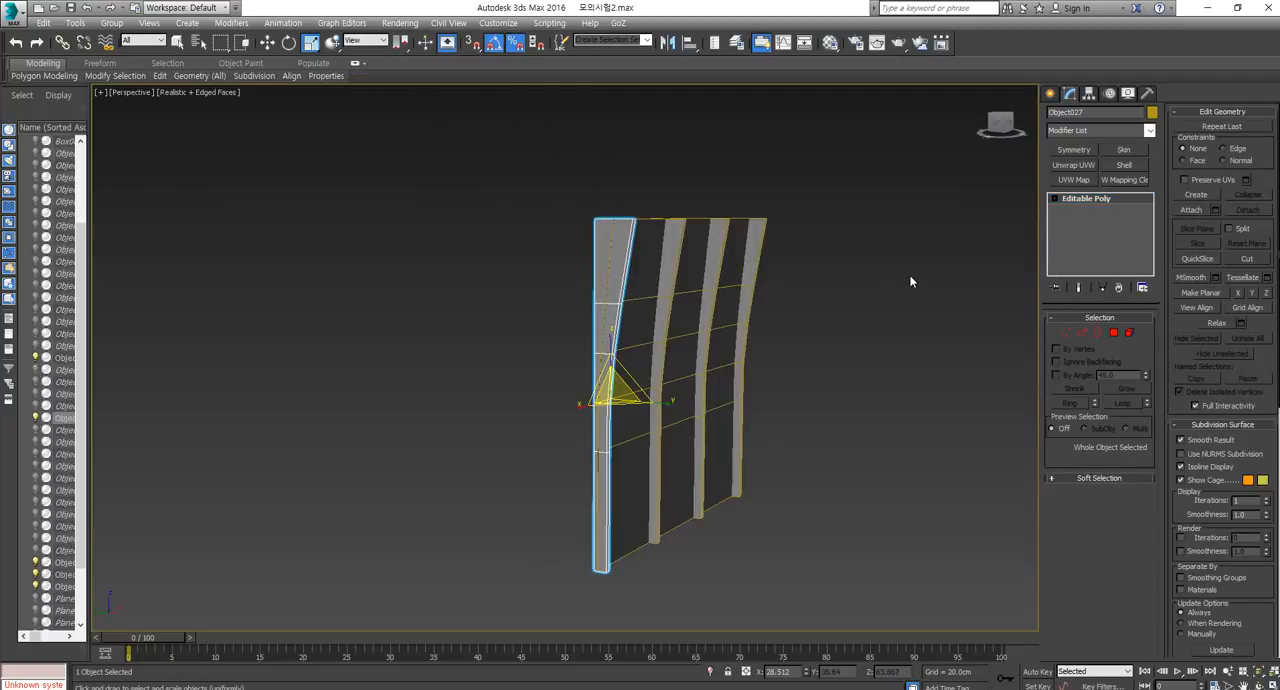
middle_click_drag(798, 470, 678, 340, "alt")
key("w")
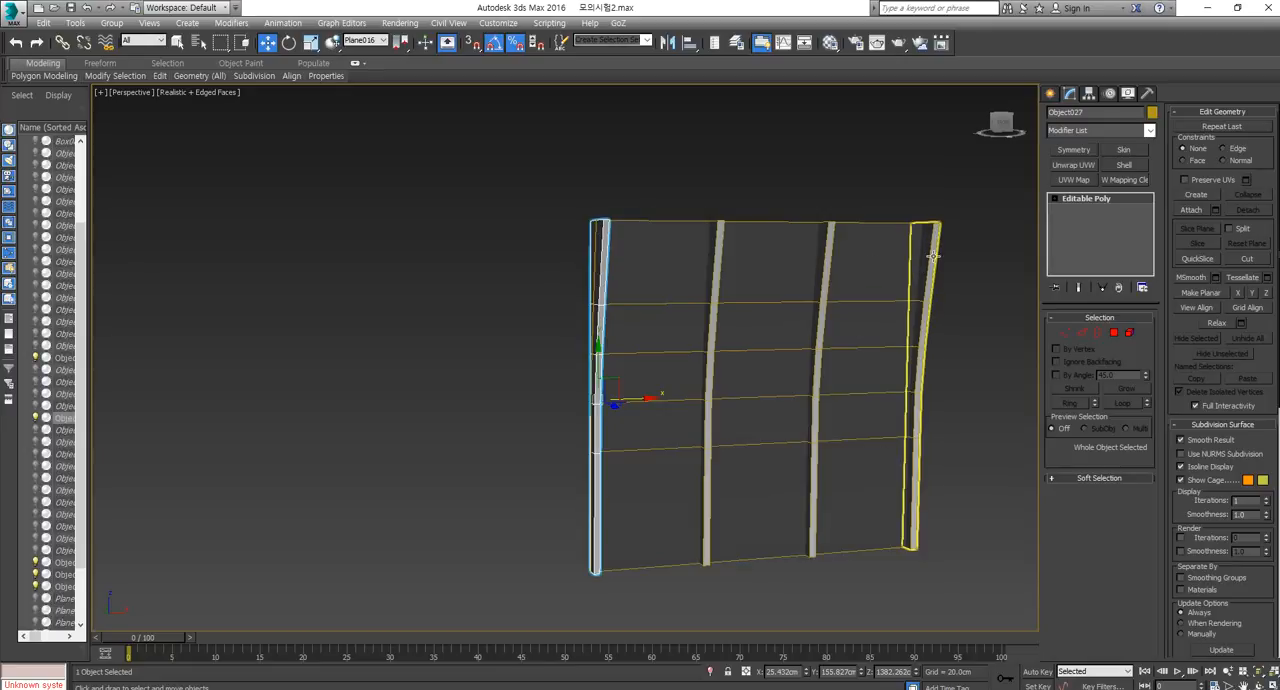
middle_click_drag(870, 321, 894, 309, "alt")
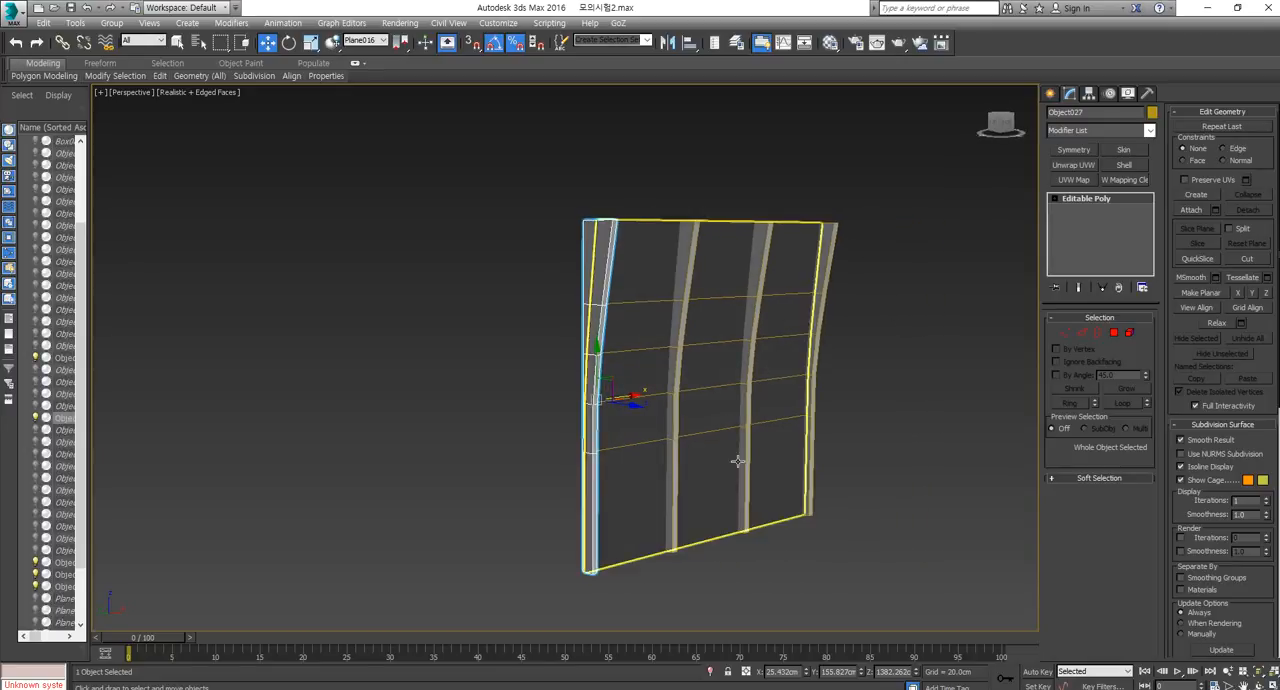
middle_click_drag(757, 308, 777, 334, "alt")
Select the wall panel, enter edge editing, and hide the unselected struts.
left_click(690, 283)
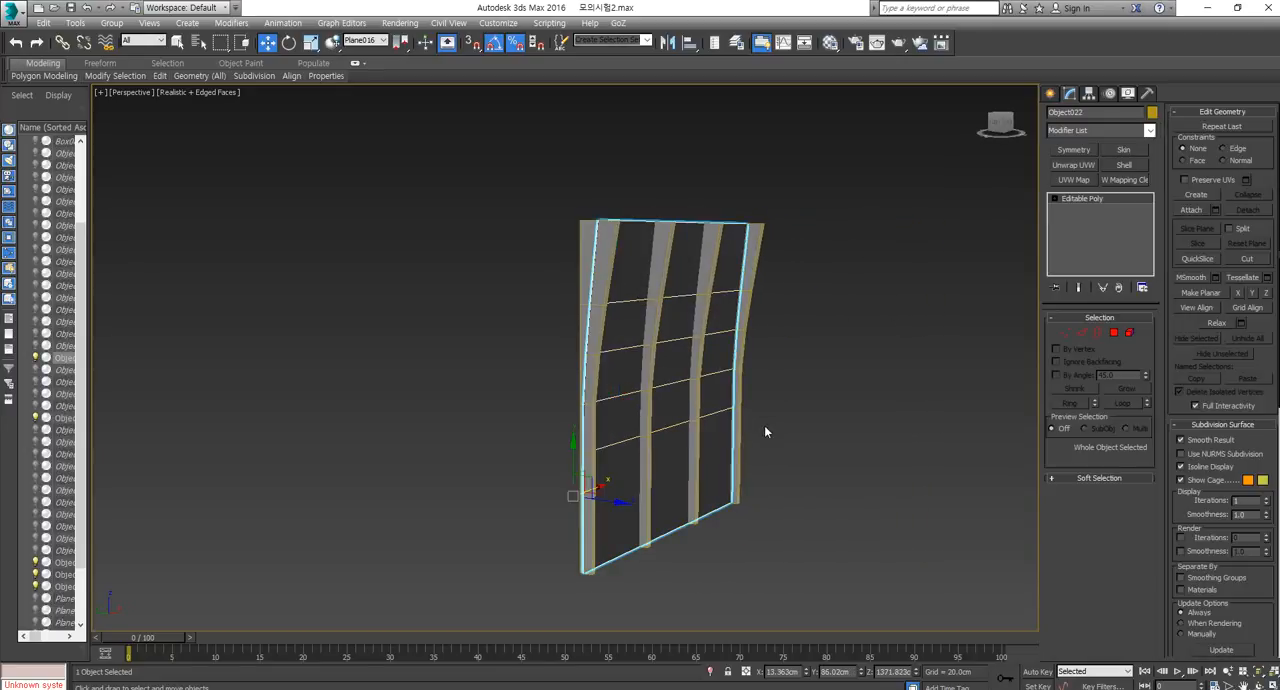
middle_click_drag(764, 425, 651, 270, "alt")
middle_click_drag(765, 385, 771, 429)
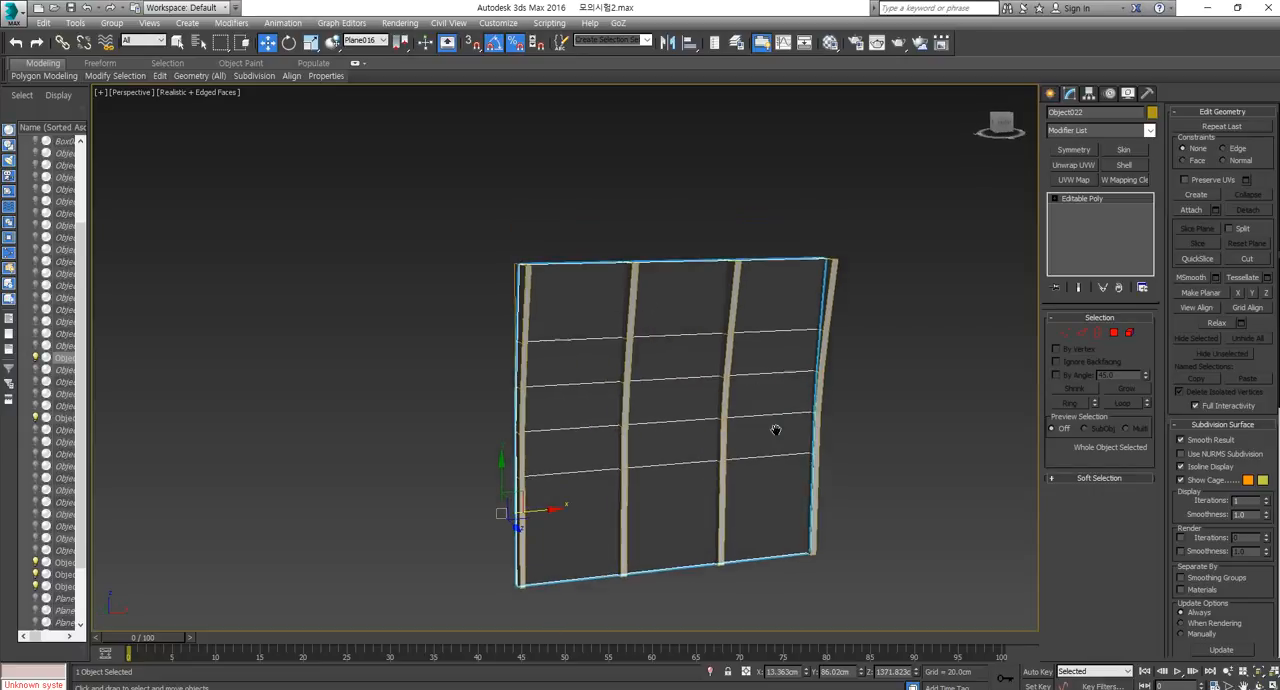
left_click(1082, 334)
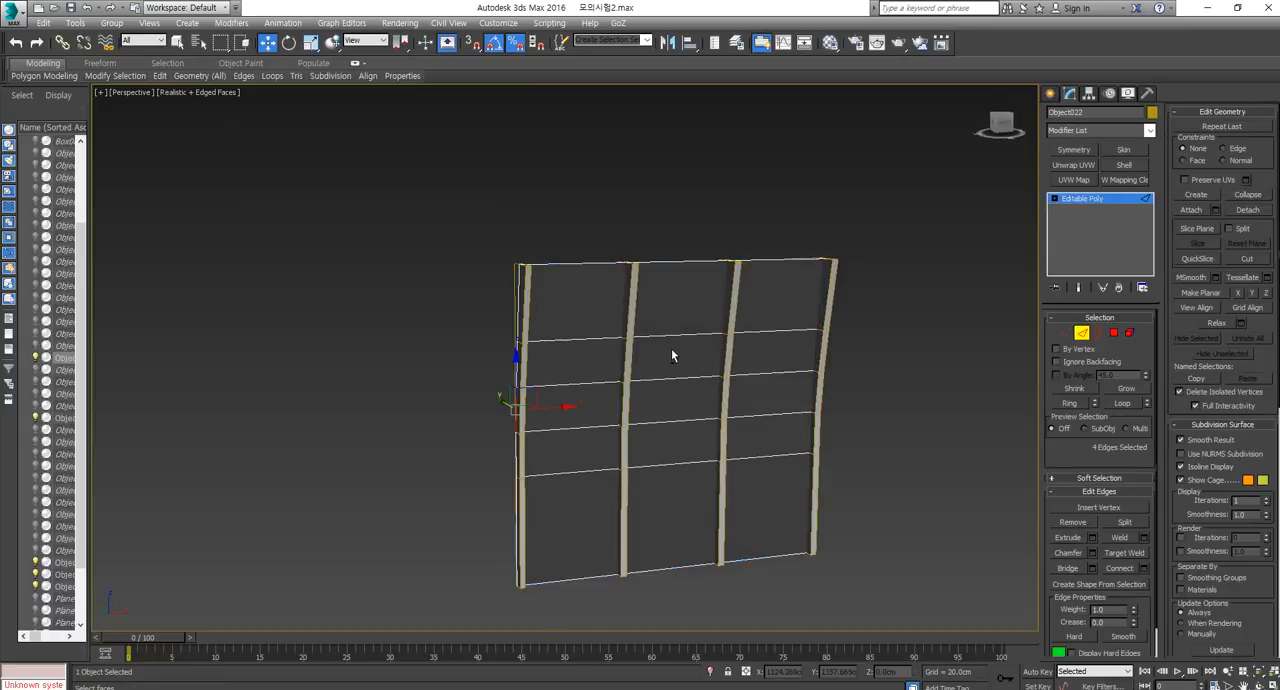
middle_click_drag(671, 348, 694, 373, "alt")
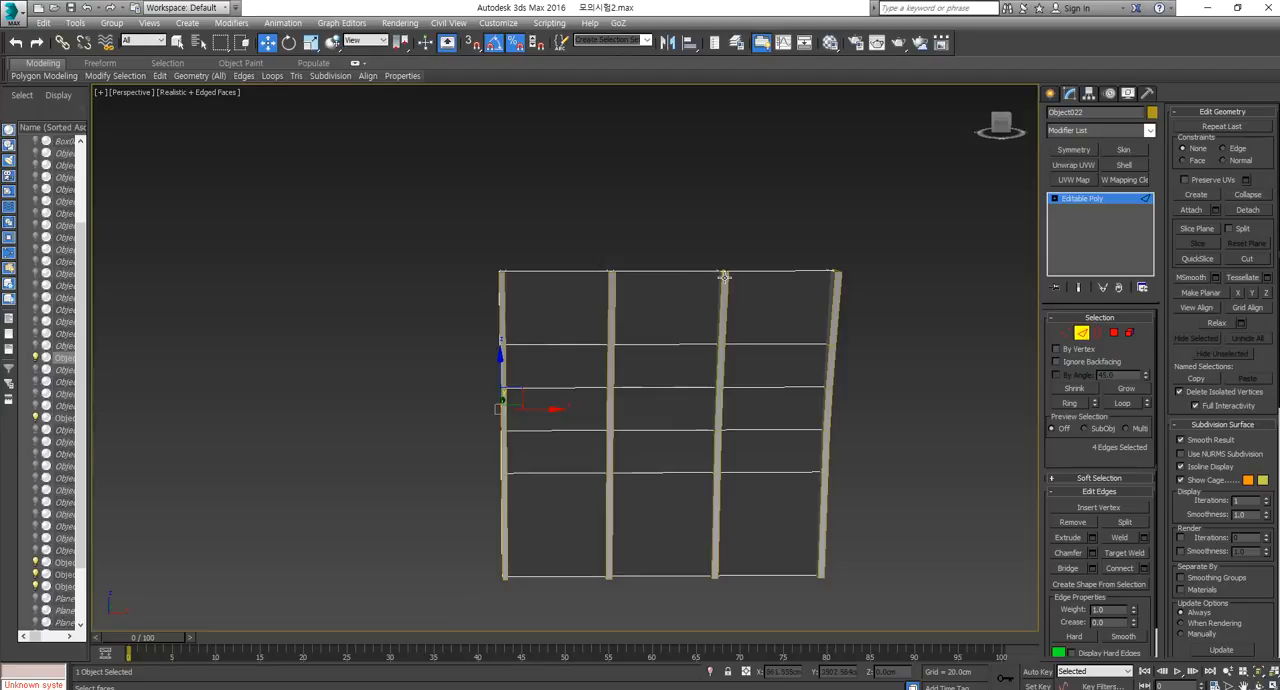
left_click_drag(746, 332, 693, 649)
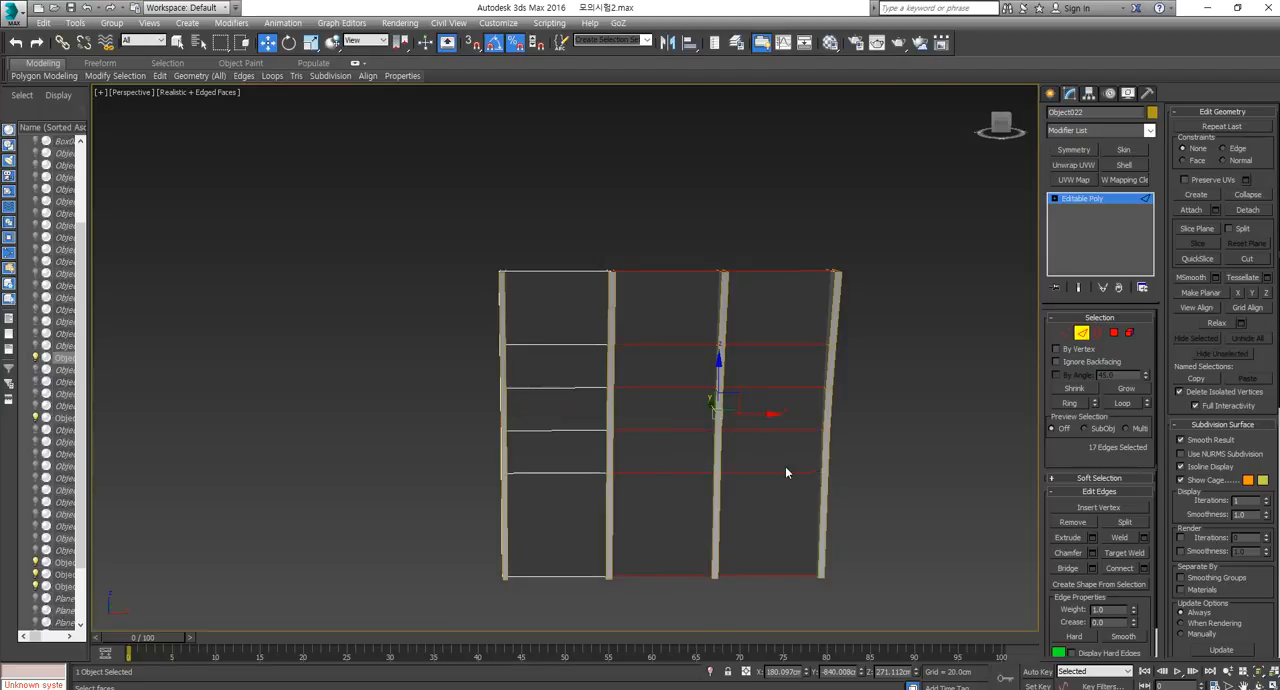
right_click(782, 462)
left_click(829, 414)
middle_click_drag(698, 469, 699, 465)
Select the five edges of the wall panel's second inner vertical line and chamfer them into a narrow strip.
left_click_drag(789, 220, 793, 670, "alt")
scroll(613, 398, "up", 1)
left_click_drag(671, 222, 569, 656, "alt")
middle_click_drag(907, 585, 849, 581)
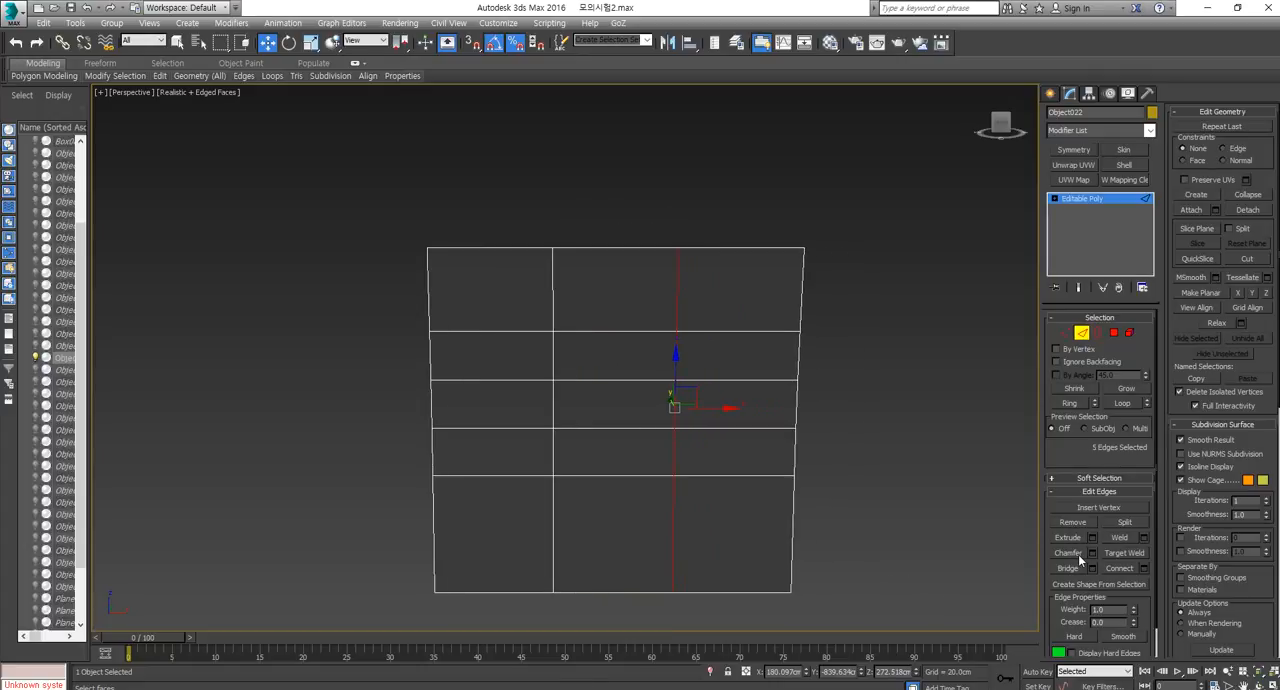
left_click(1068, 553)
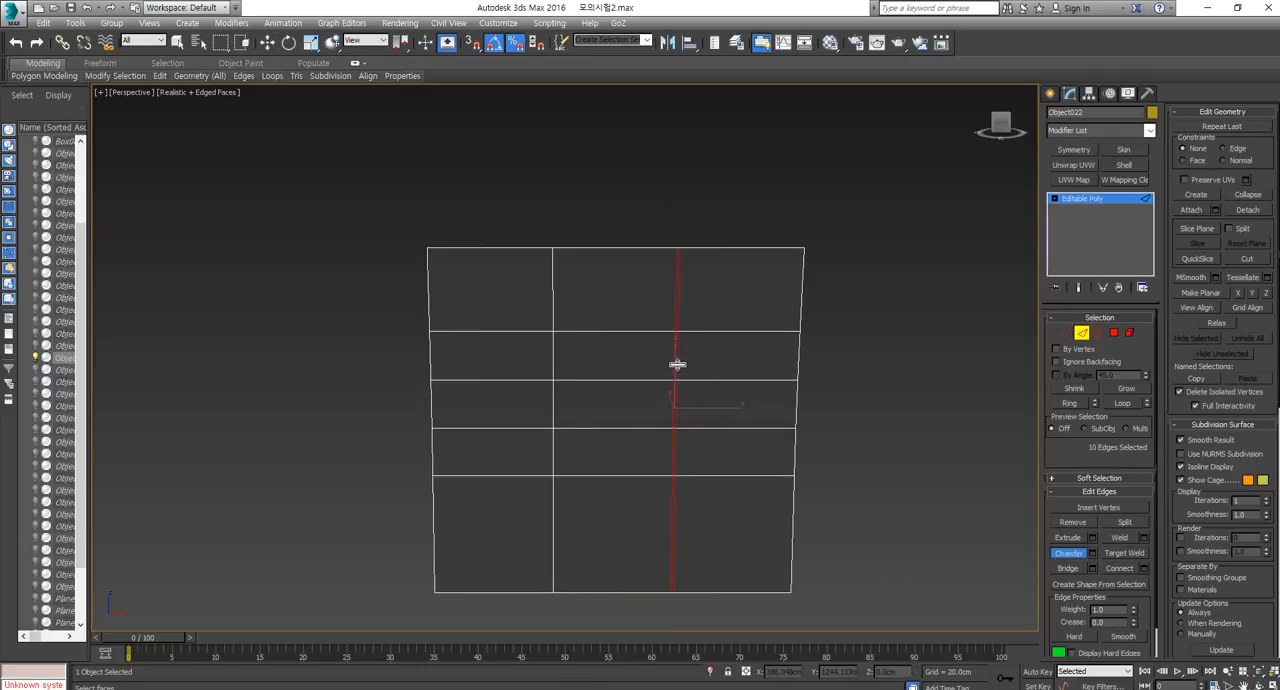
left_click_drag(677, 362, 681, 348)
Select all five polygons of the chamfered vertical strip.
left_click(1113, 332)
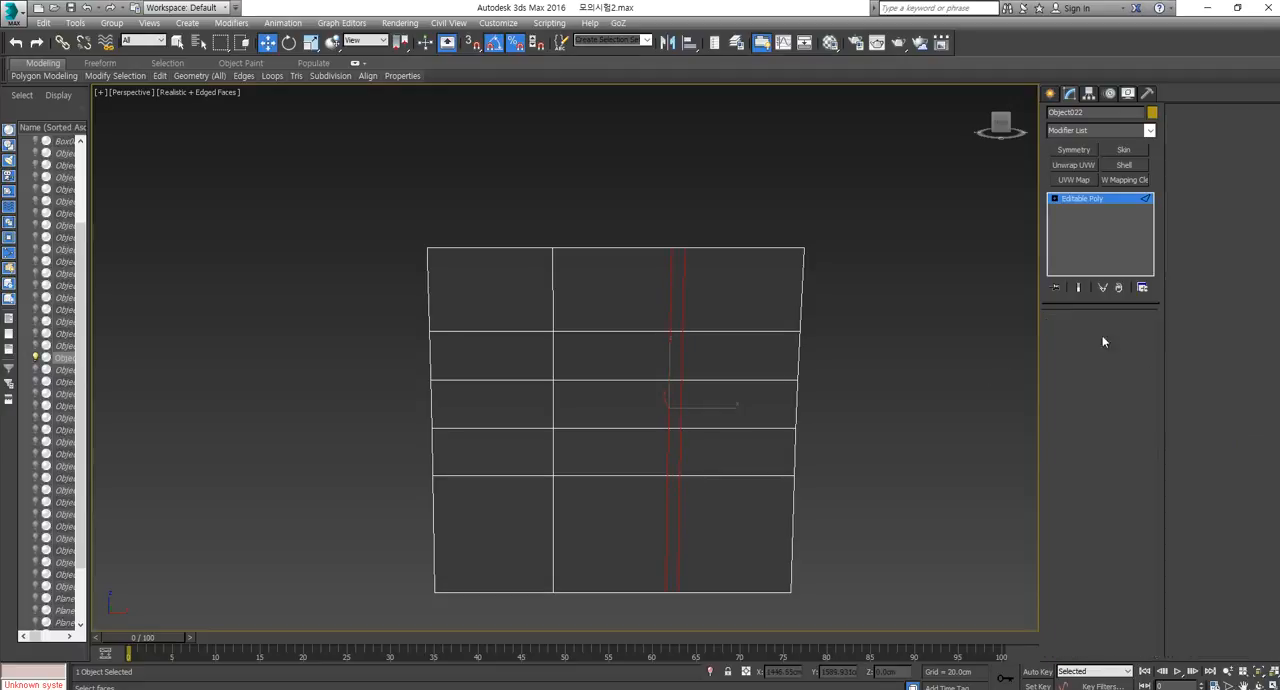
left_click(673, 300)
left_click(675, 355, "ctrl")
left_click(675, 403, "ctrl")
left_click(675, 447, "ctrl")
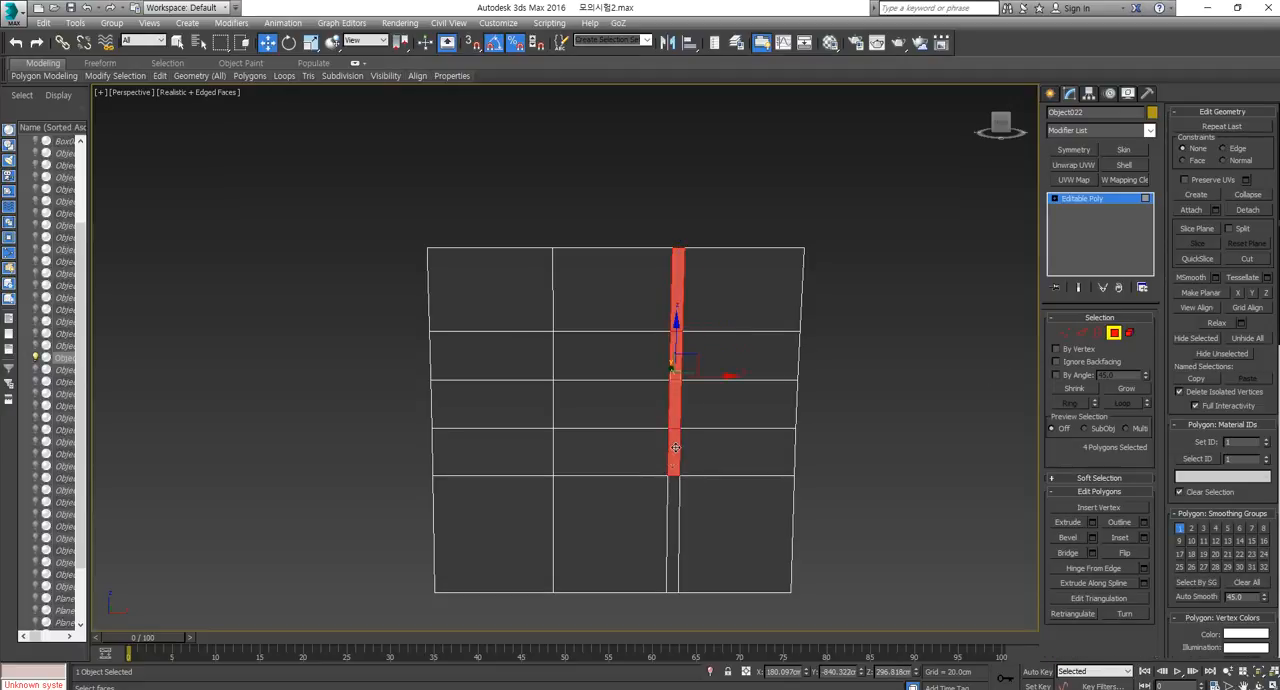
left_click(667, 502, "ctrl")
Activate Extrude for the strip, try moving its polygons along Y instead, and undo the move.
left_click(1068, 522)
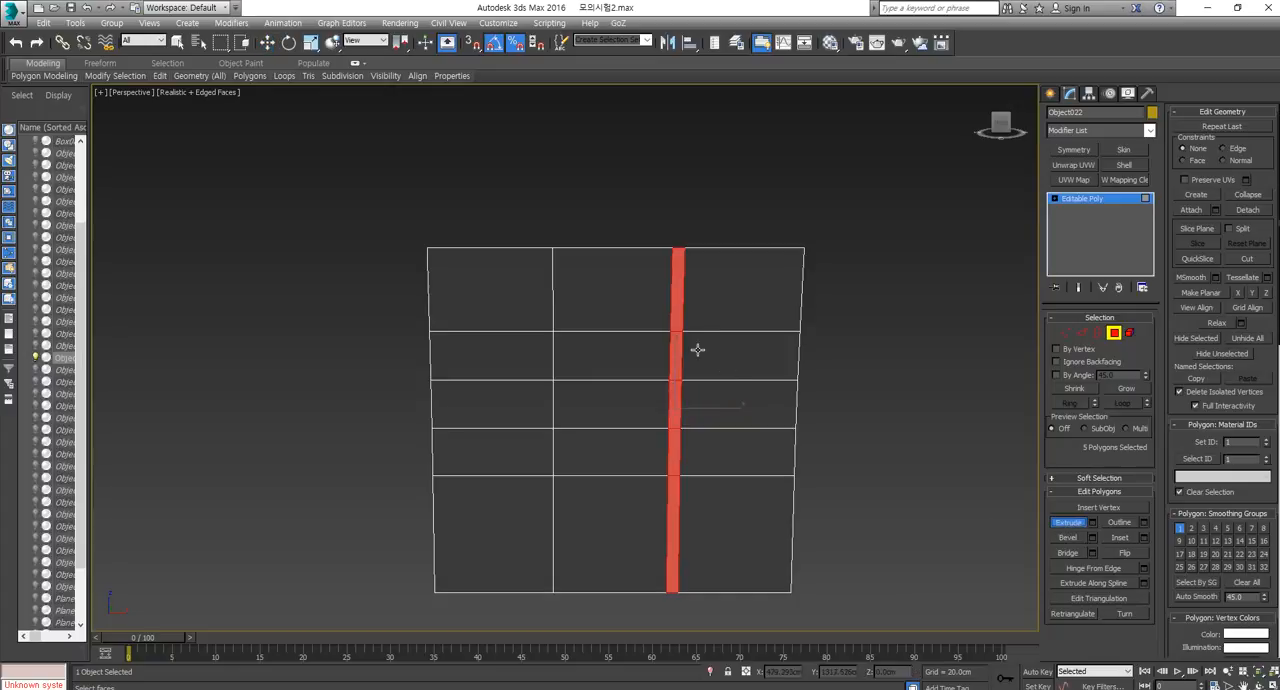
middle_click_drag(657, 380, 743, 386, "alt")
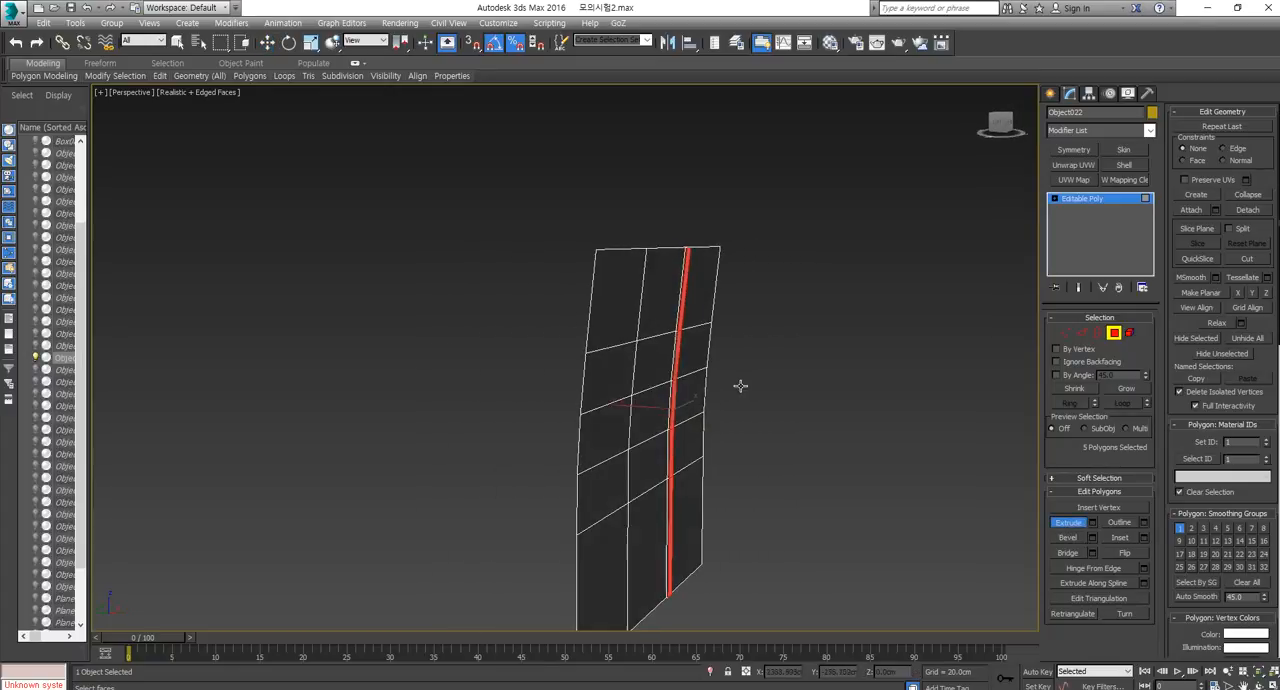
key("w")
left_click_drag(632, 405, 650, 407)
key("ctrl+z")
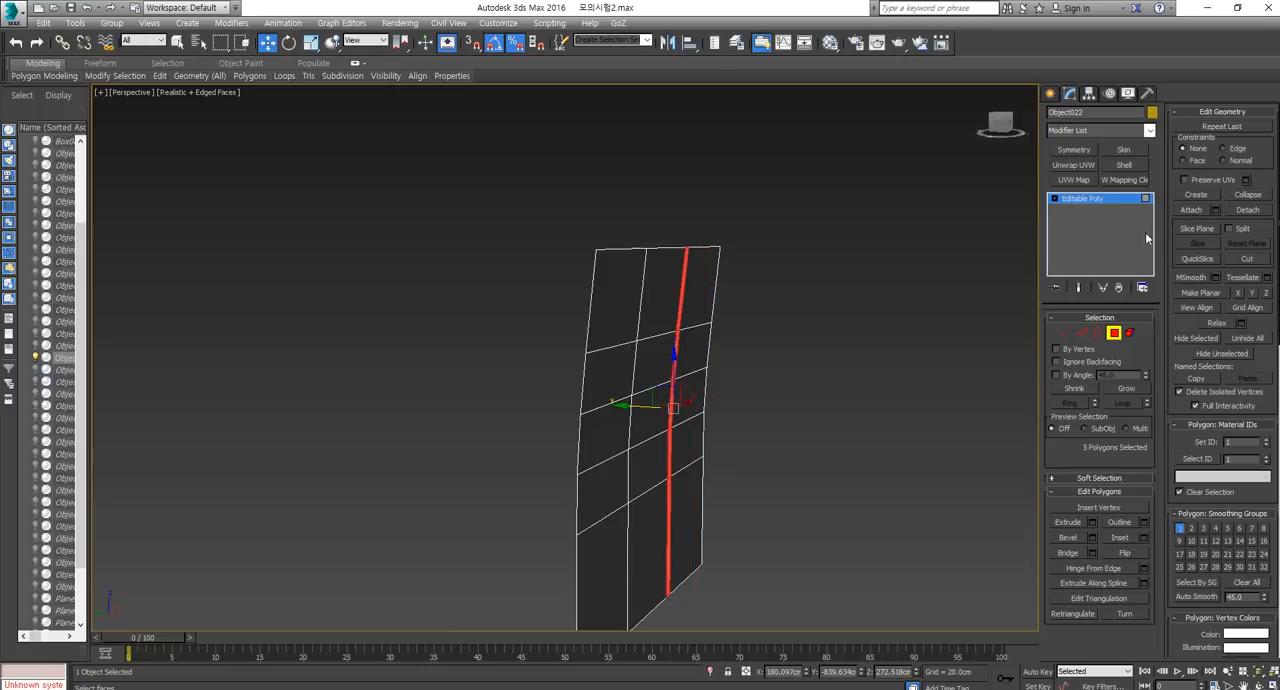
Detach the strip's polygons from the wall panel as a separate object.
left_click(1242, 207)
left_click(697, 364)
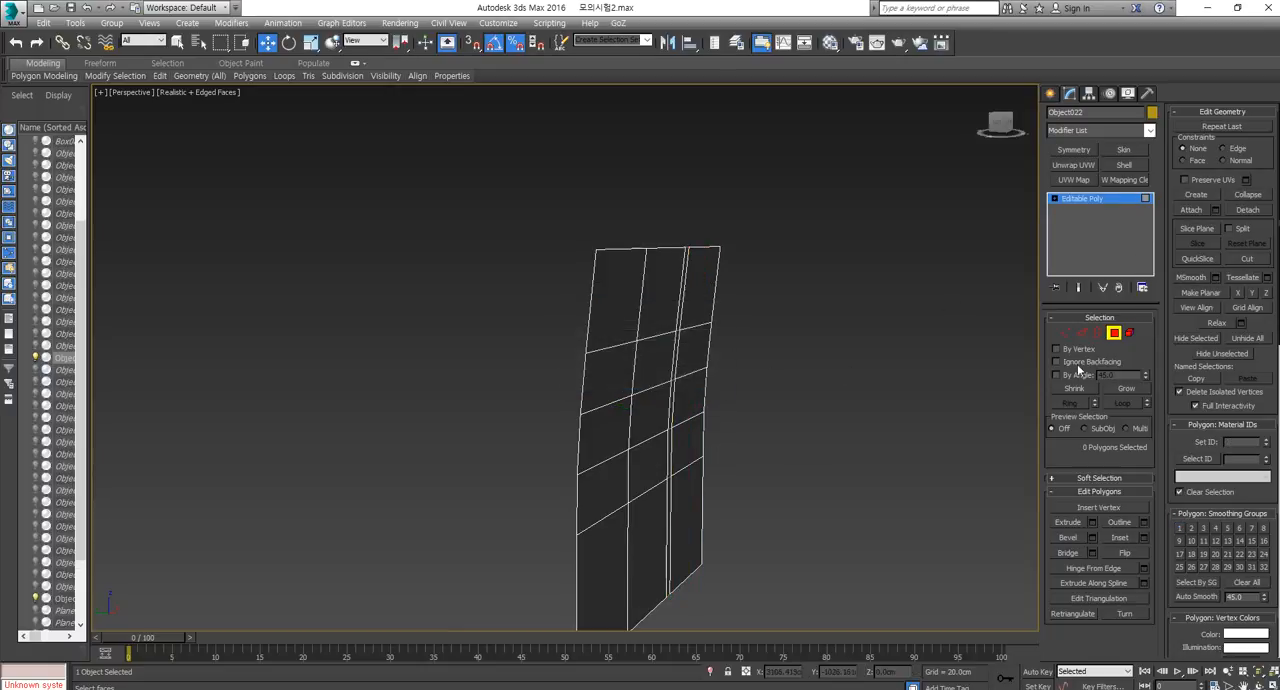
Apply a Shell modifier with an outer amount of 48.4 cm to the detached vertical strip, and undo it.
left_click(1115, 336)
left_click(686, 260)
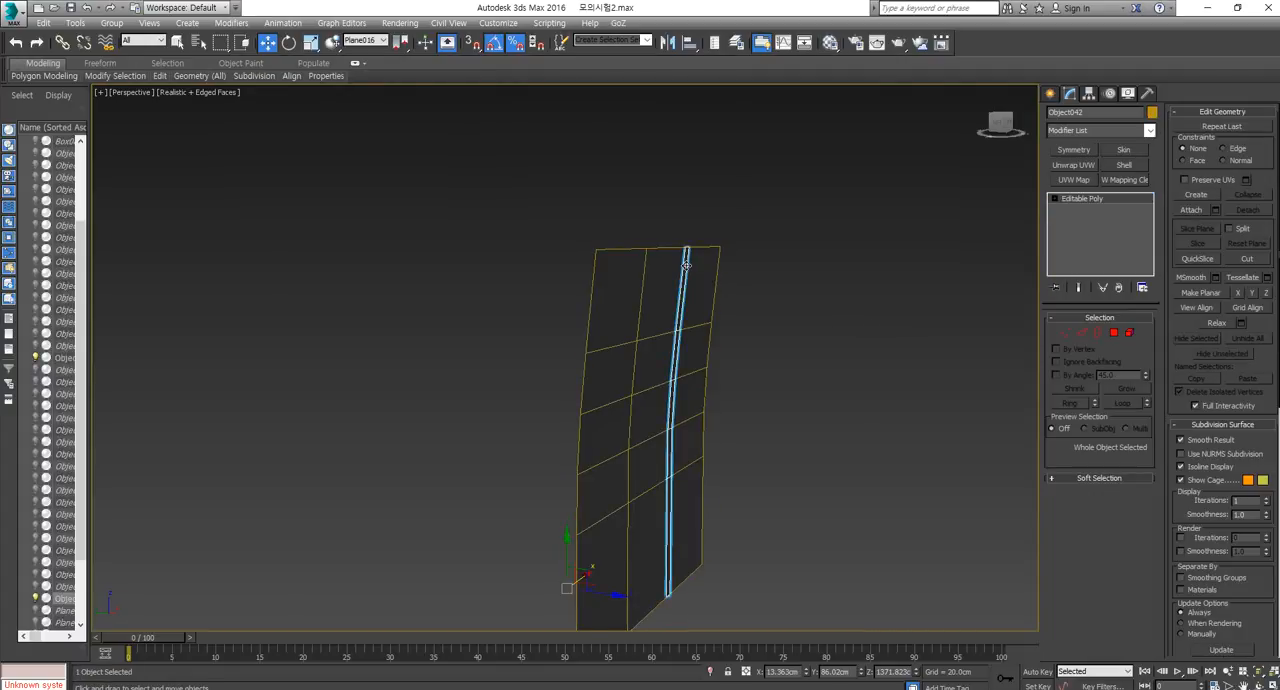
left_click(1124, 164)
middle_click_drag(881, 250, 874, 302, "alt")
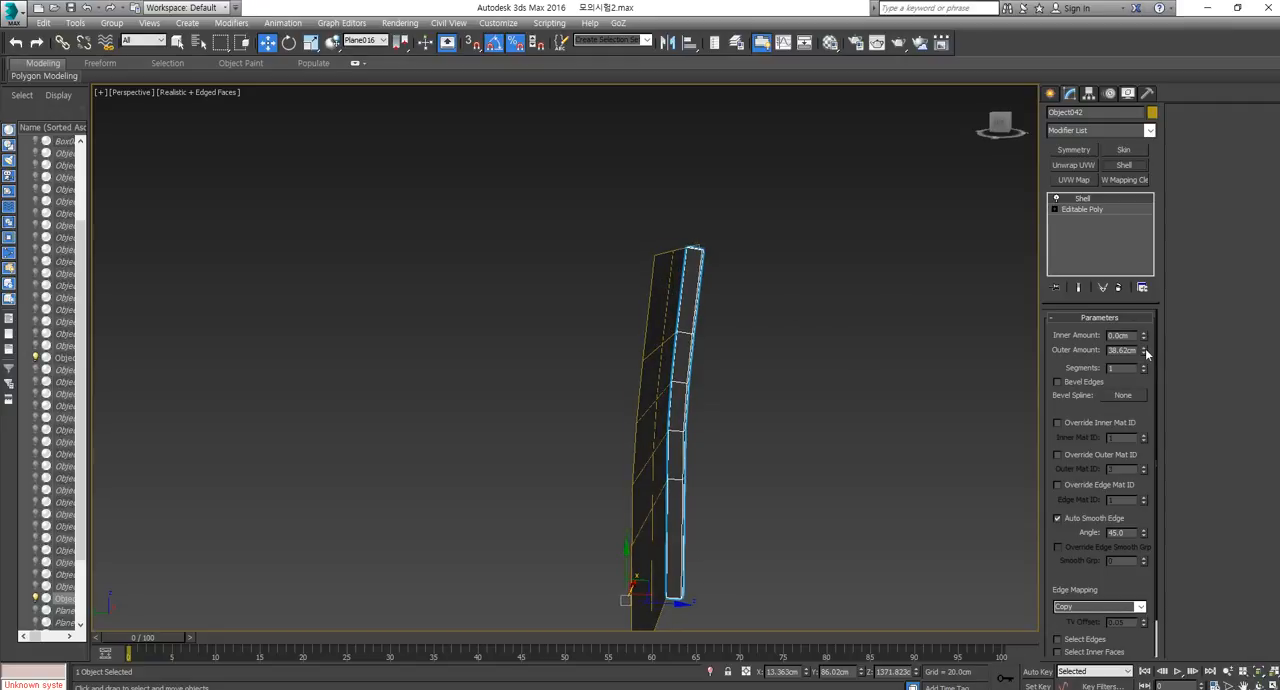
left_click_drag(1145, 348, 1145, 320)
middle_click_drag(920, 246, 700, 310, "alt")
scroll(700, 310, "up", 5)
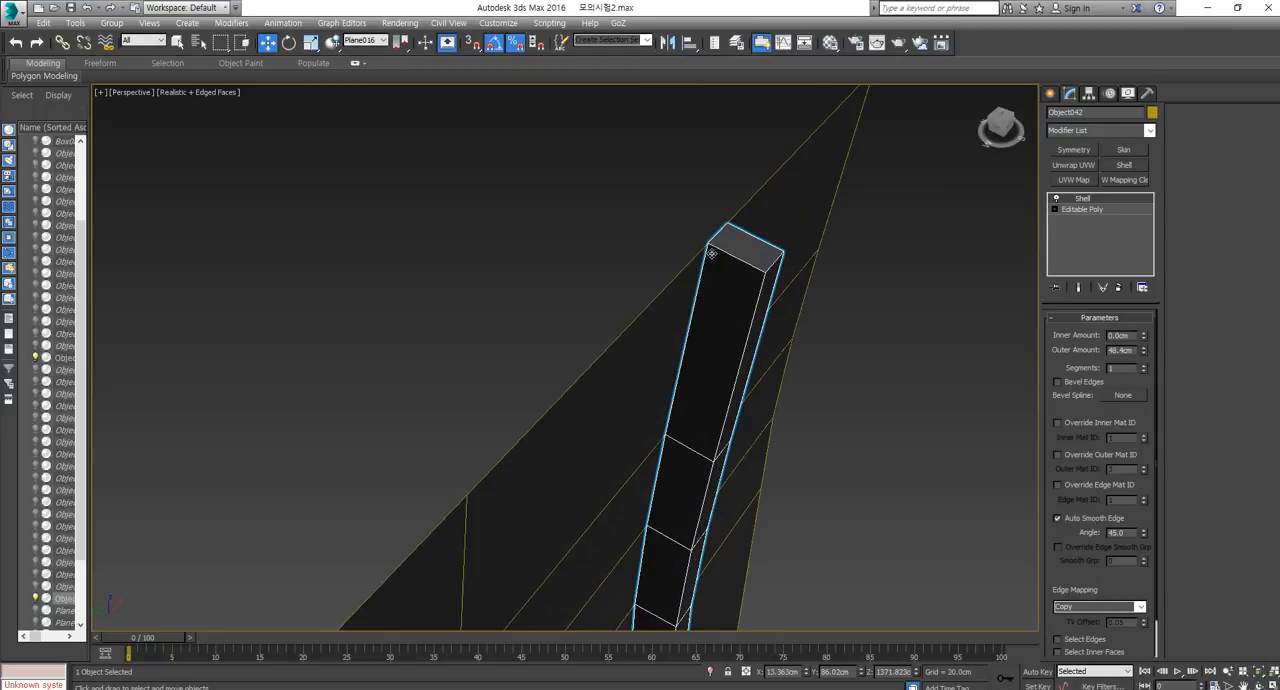
scroll(718, 242, "down", 5)
key("ctrl+z")
key("ctrl+z")
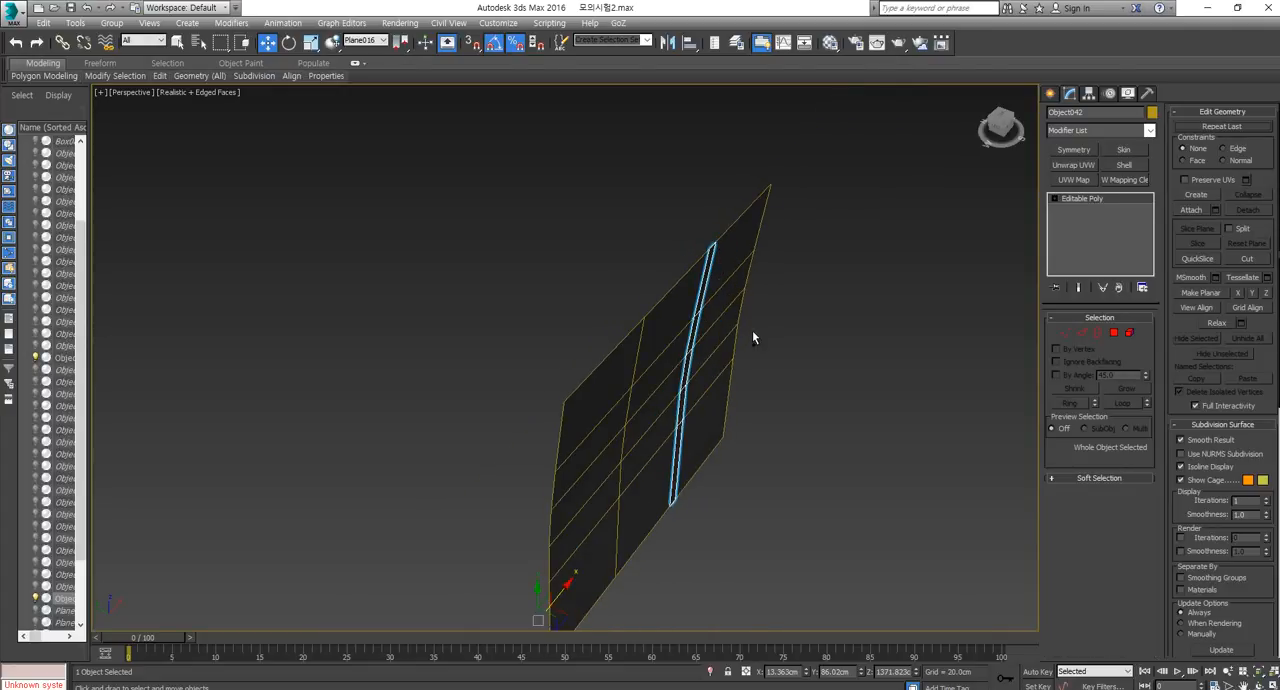
Undo the strip's detachment and chamfer until the wall panel has its single second inner vertical line again.
middle_click_drag(861, 435, 862, 393, "alt")
key("ctrl+z")
key("ctrl+z")
key("ctrl+z")
key("ctrl+z")
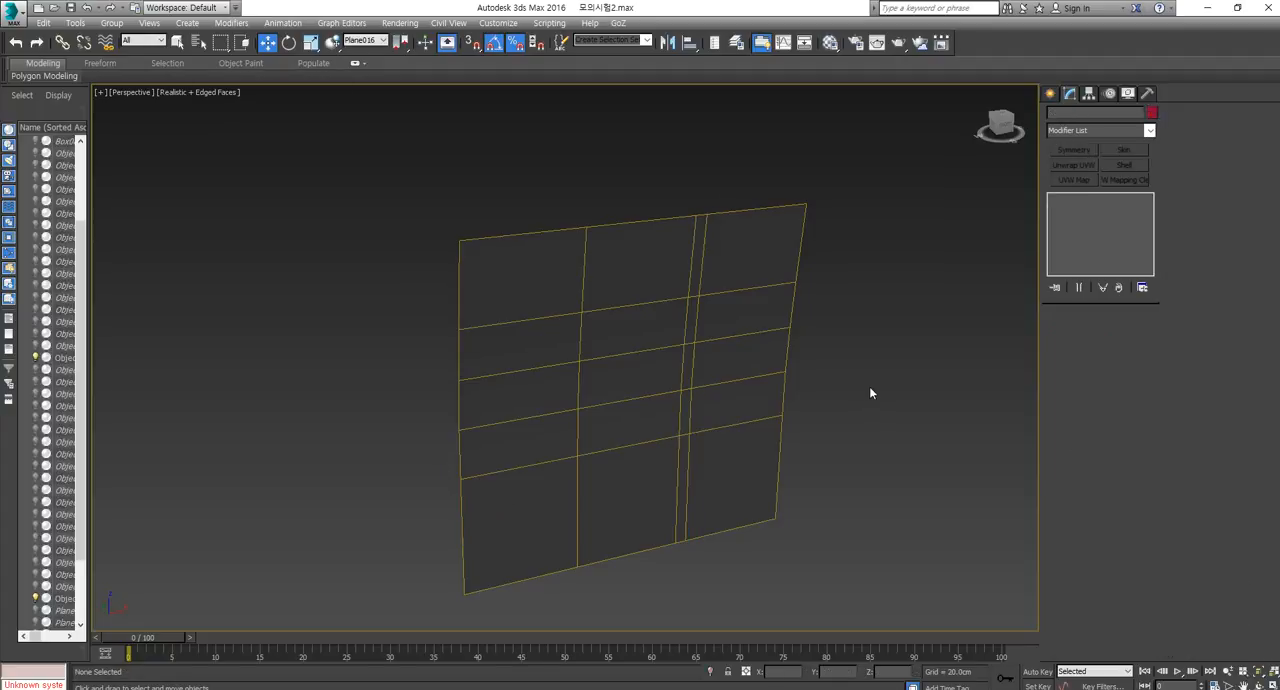
key("ctrl+z")
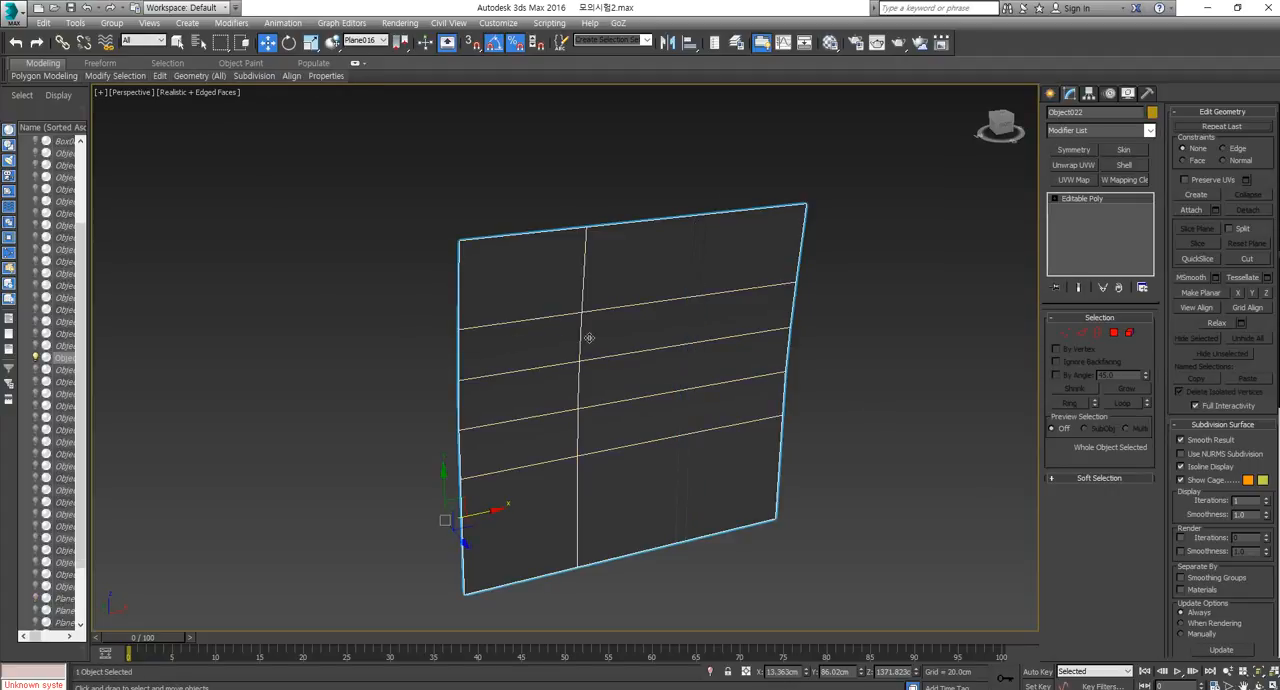
key("ctrl+y")
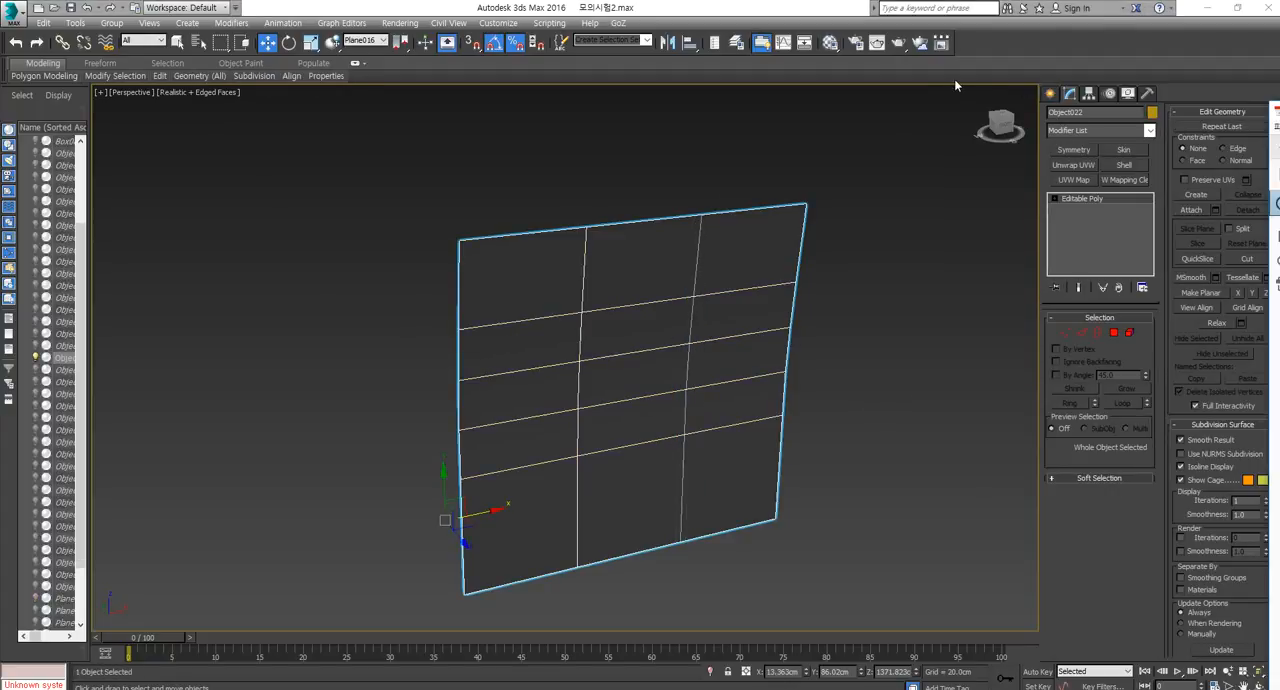
Unhide all objects of the caravan scene.
left_click_drag(1279, 118, 852, 102)
left_click(1136, 91)
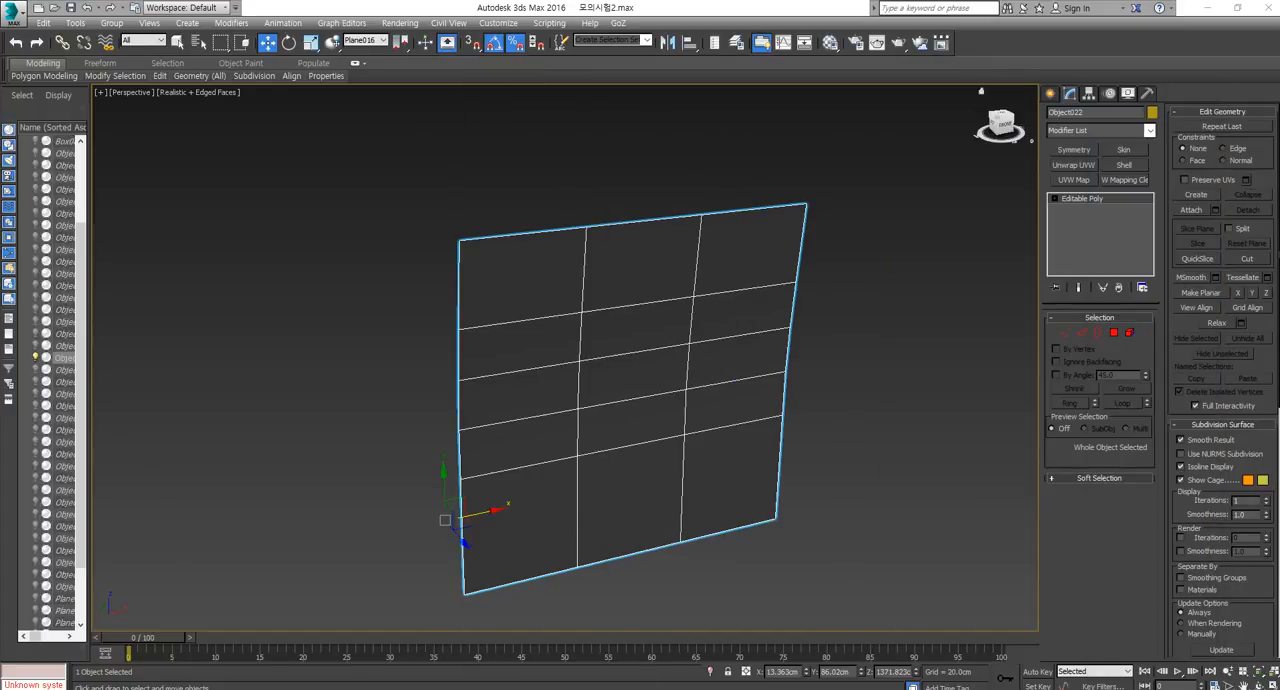
right_click(859, 405)
left_click(922, 364)
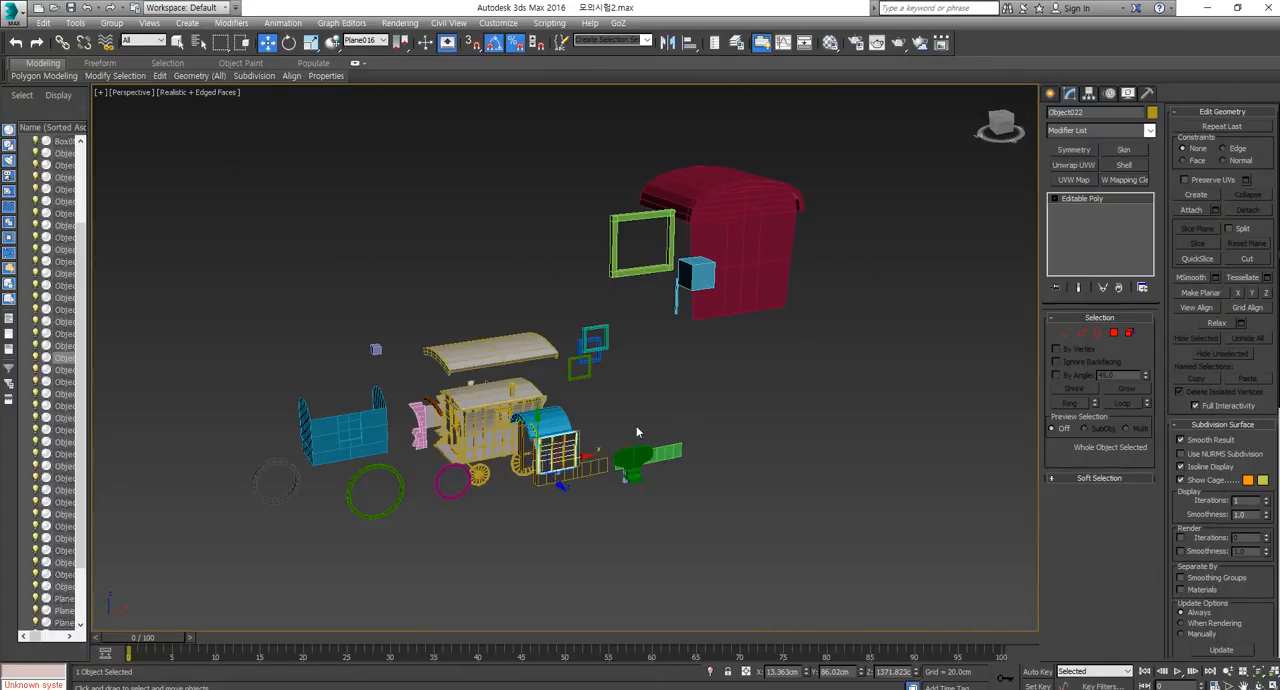
middle_click_drag(638, 429, 838, 416)
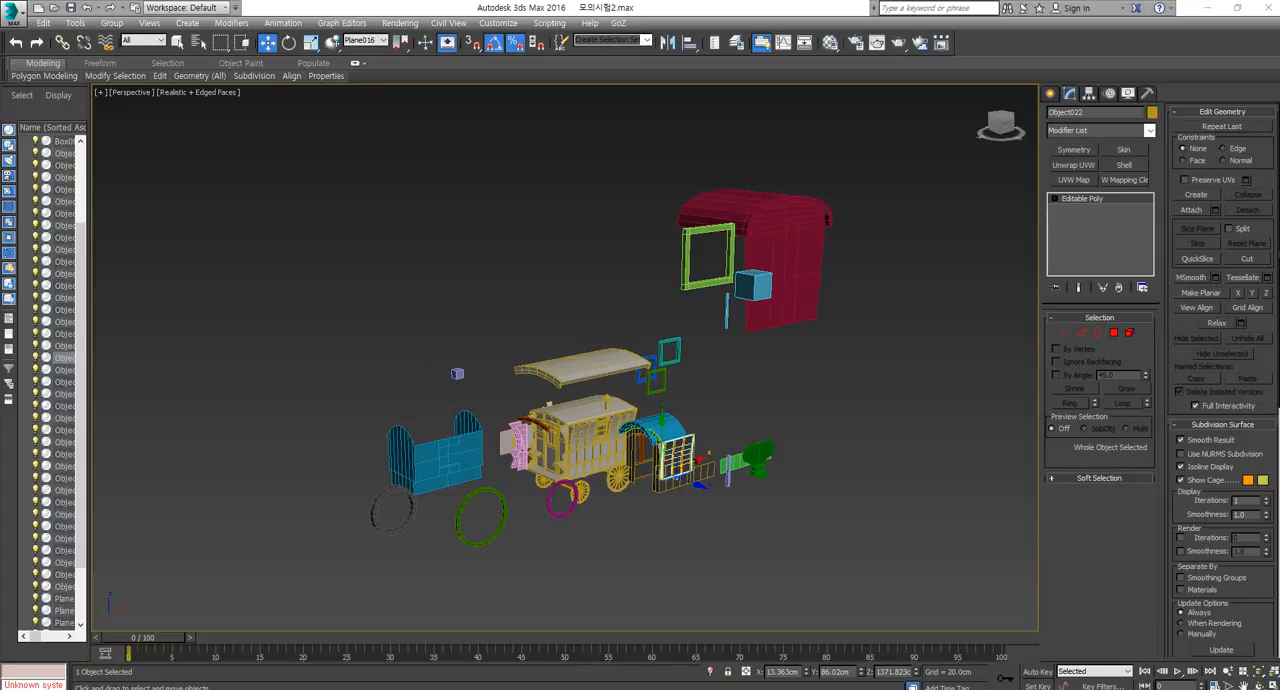
Switch to Adobe Acrobat Reader and examine the wireframe car reference on page 2 up close.
key("alt+Tab")
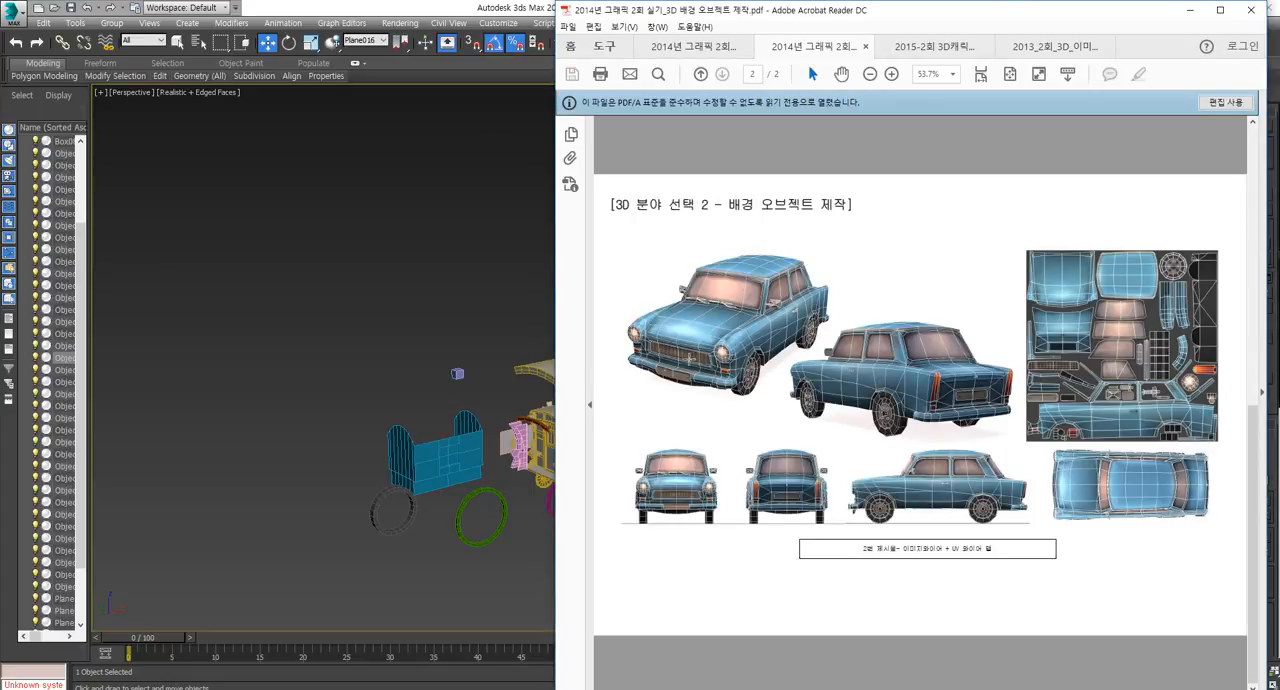
scroll(690, 348, "up", 2)
scroll(716, 336, "down", 2)
scroll(713, 336, "up", 4, "ctrl")
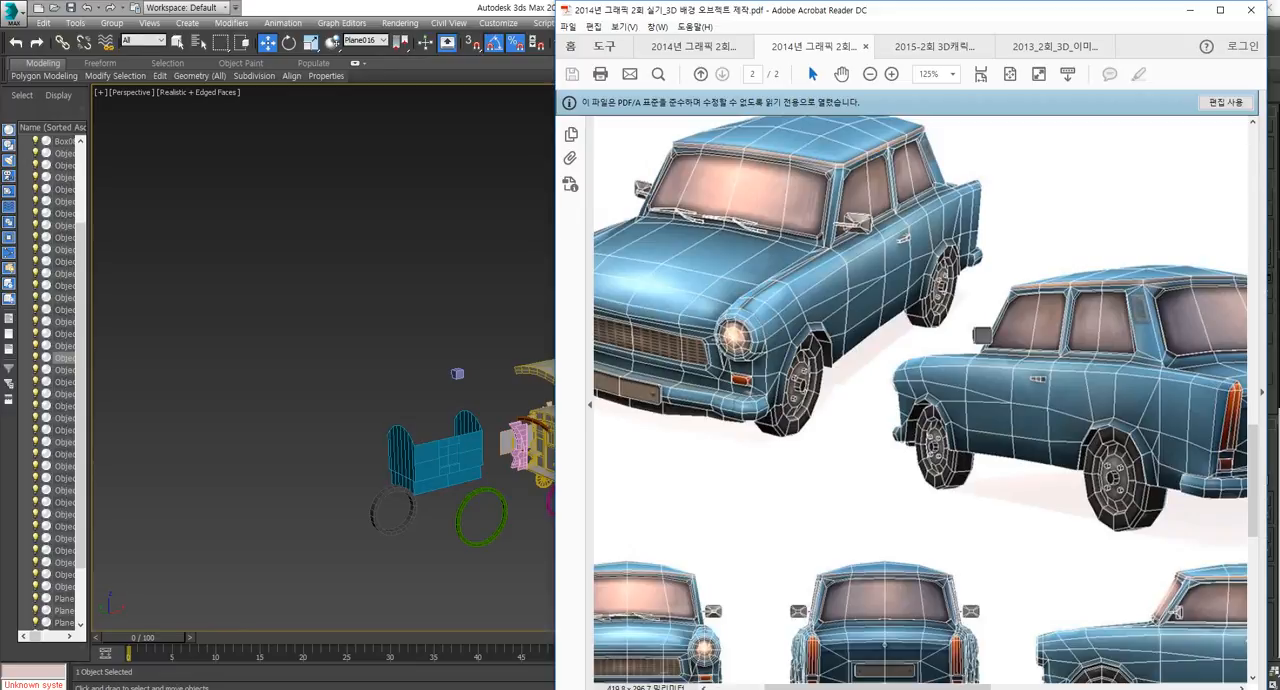
left_click(455, 300)
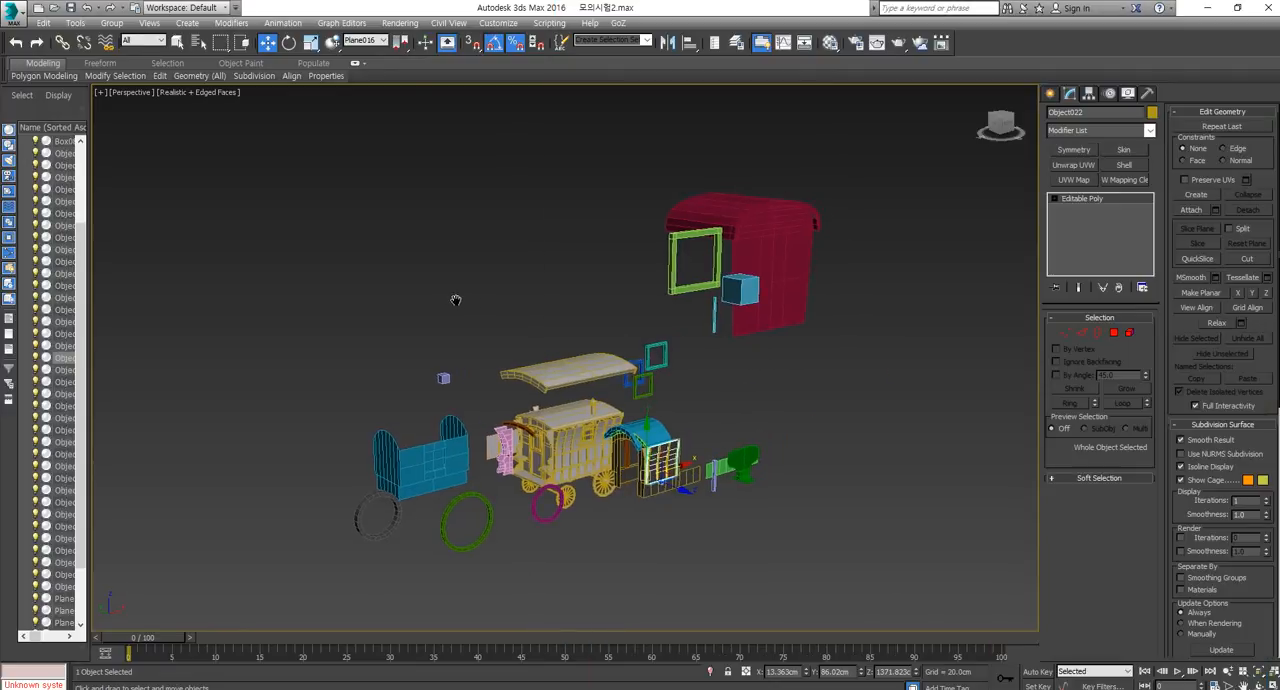
In the front view, draw a cylinder about 184 cm in radius and 755 cm high in the empty space beside the caravan parts.
left_click(1051, 94)
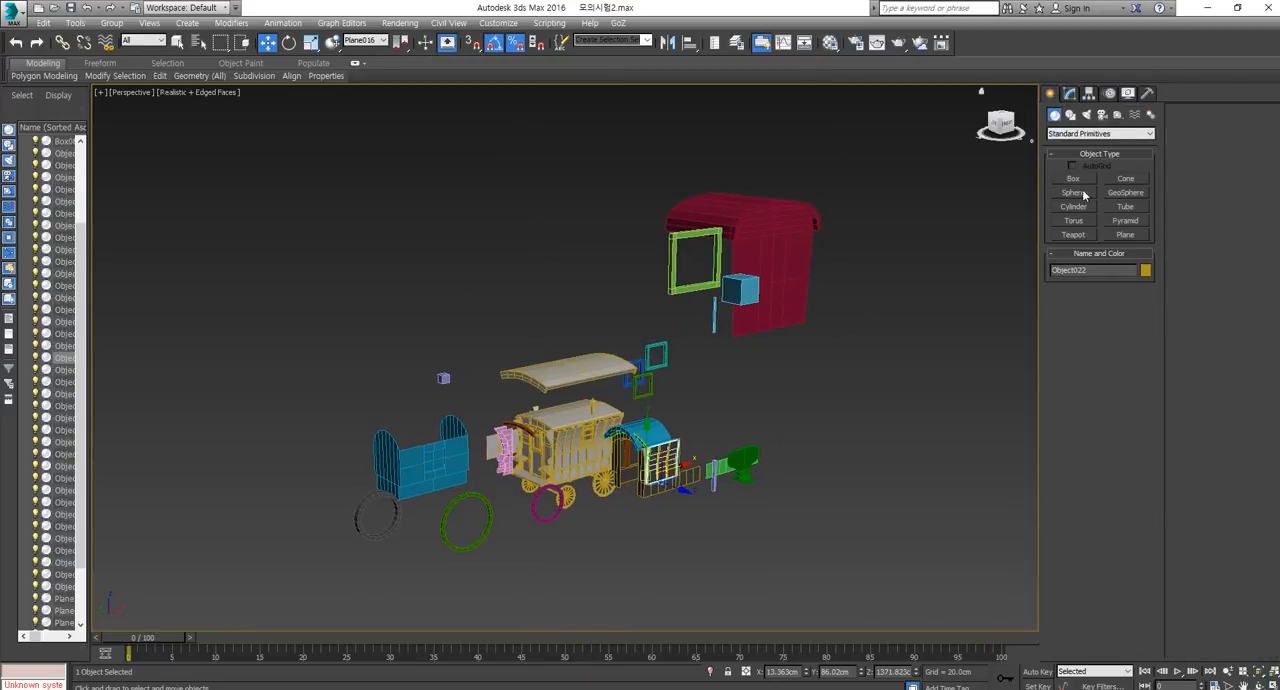
left_click(1086, 207)
key("f")
middle_click_drag(766, 352, 642, 372)
scroll(682, 352, "down", 5)
scroll(682, 352, "down", 6)
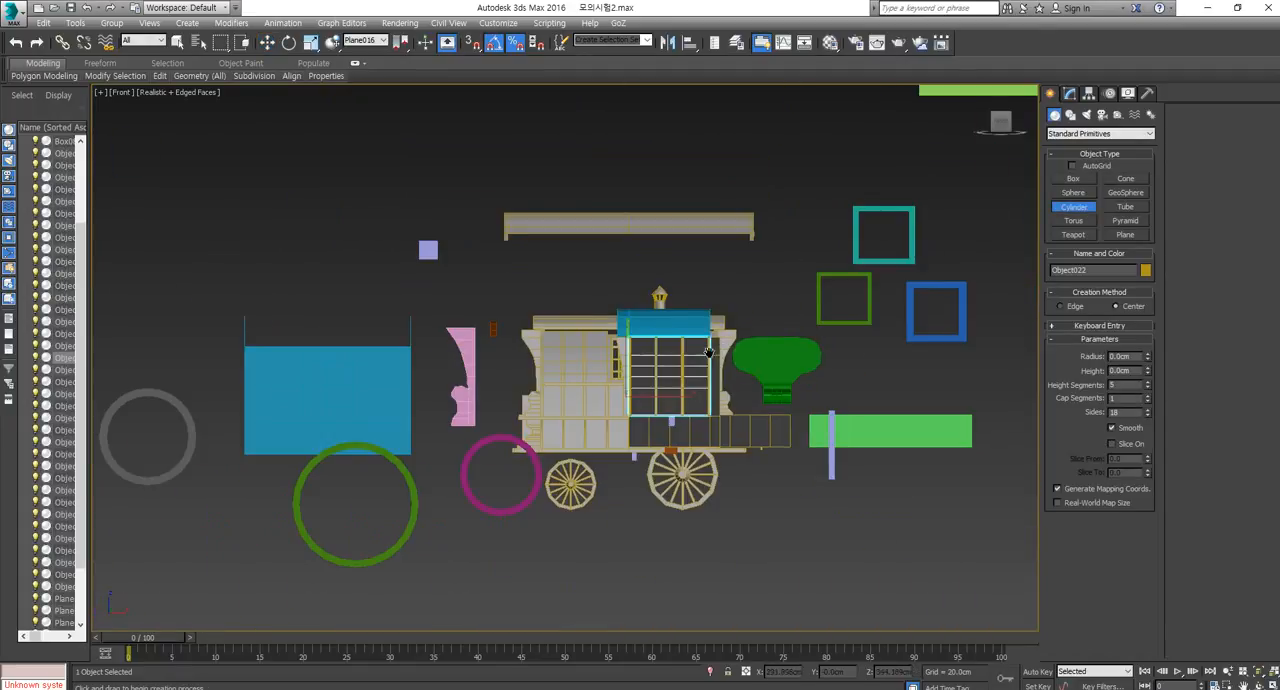
left_click_drag(725, 421, 726, 440)
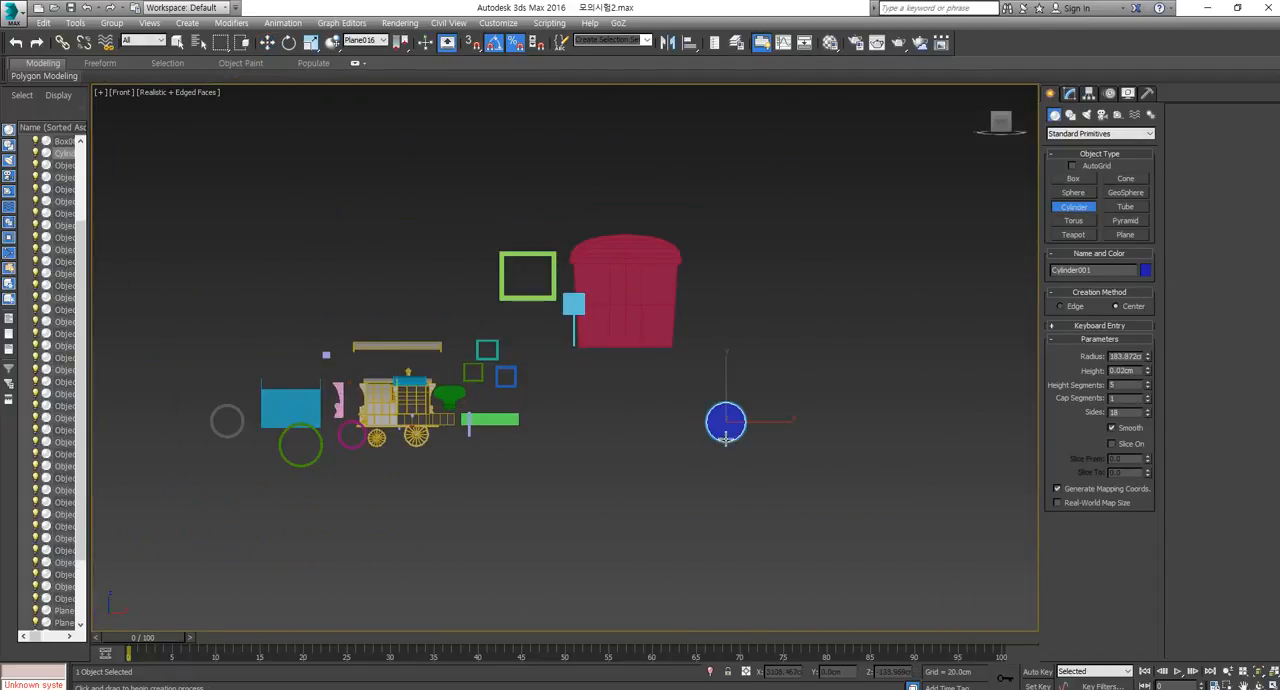
left_click(718, 361)
Give the cylinder 2 cap segments and 16 sides, and convert it to an Editable Poly.
scroll(727, 437, "up", 5)
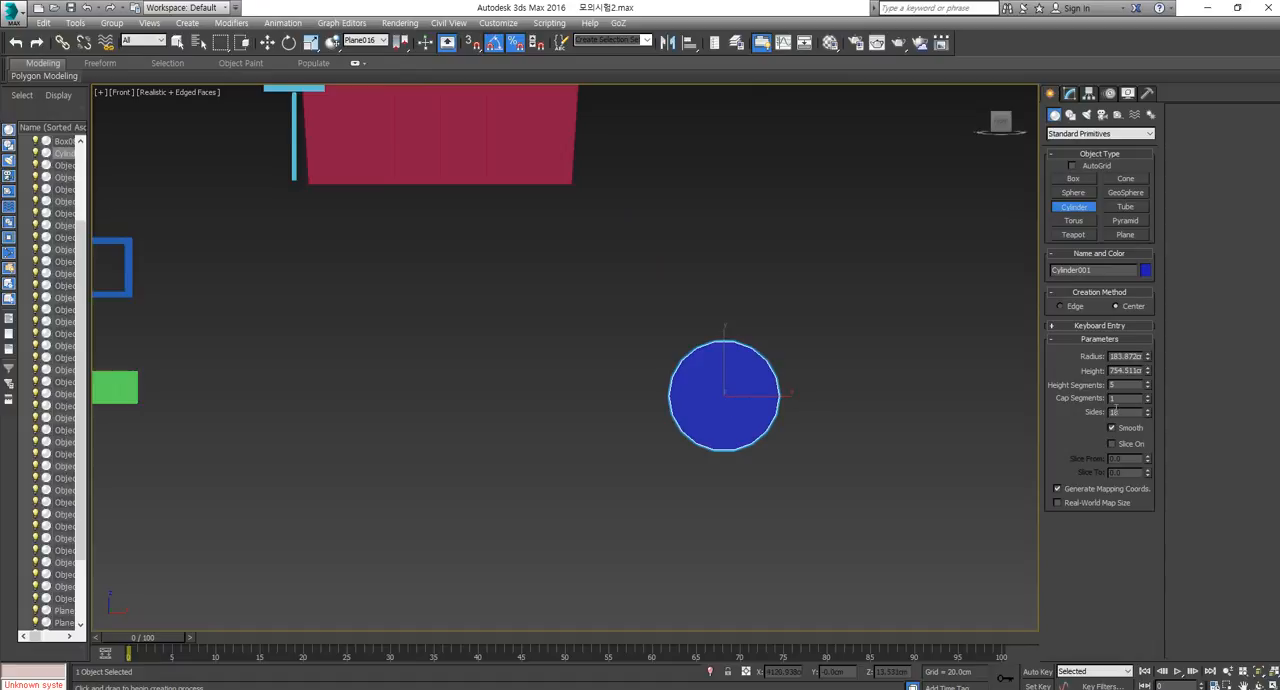
left_click(1148, 396)
scroll(745, 410, "up", 4)
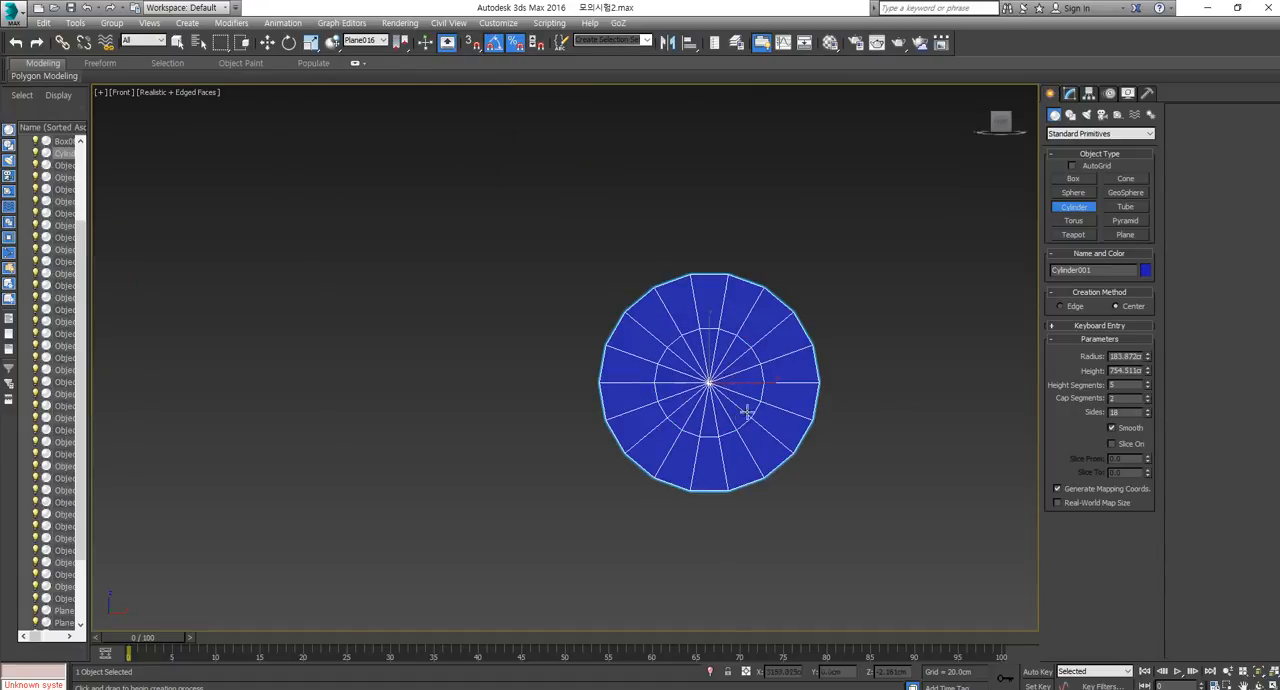
double_click(1147, 415)
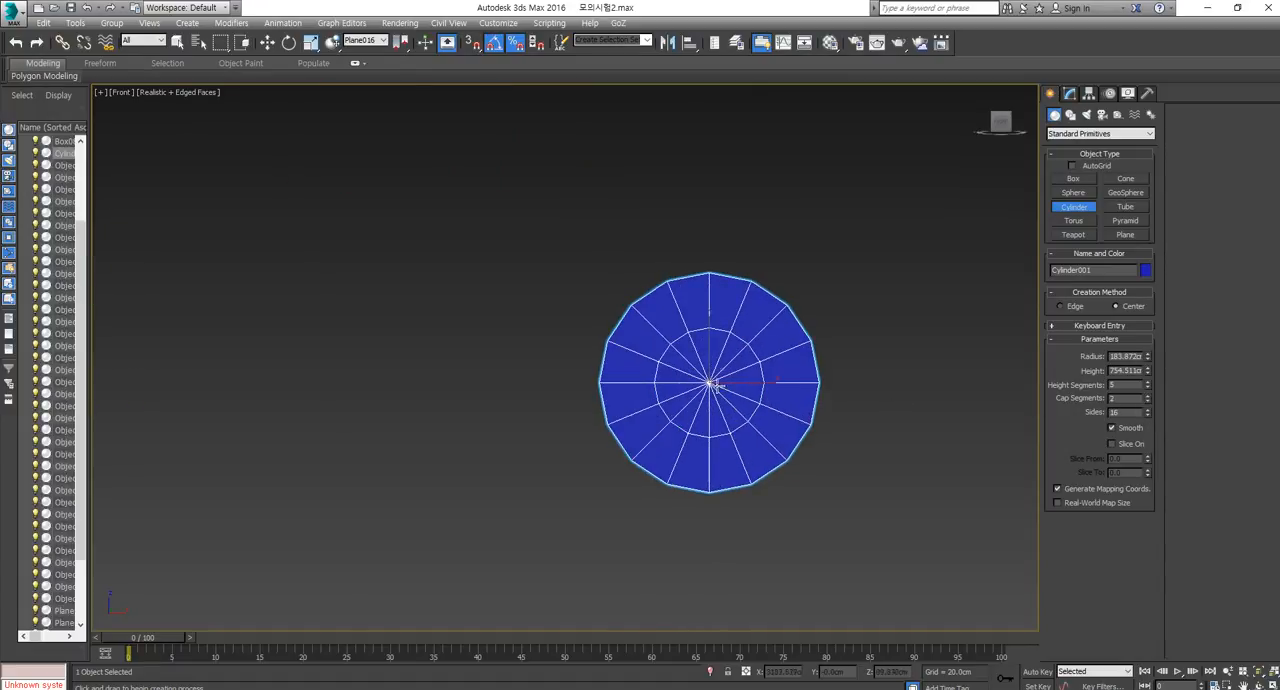
key("w")
right_click(775, 452)
mouse_move(845, 577)
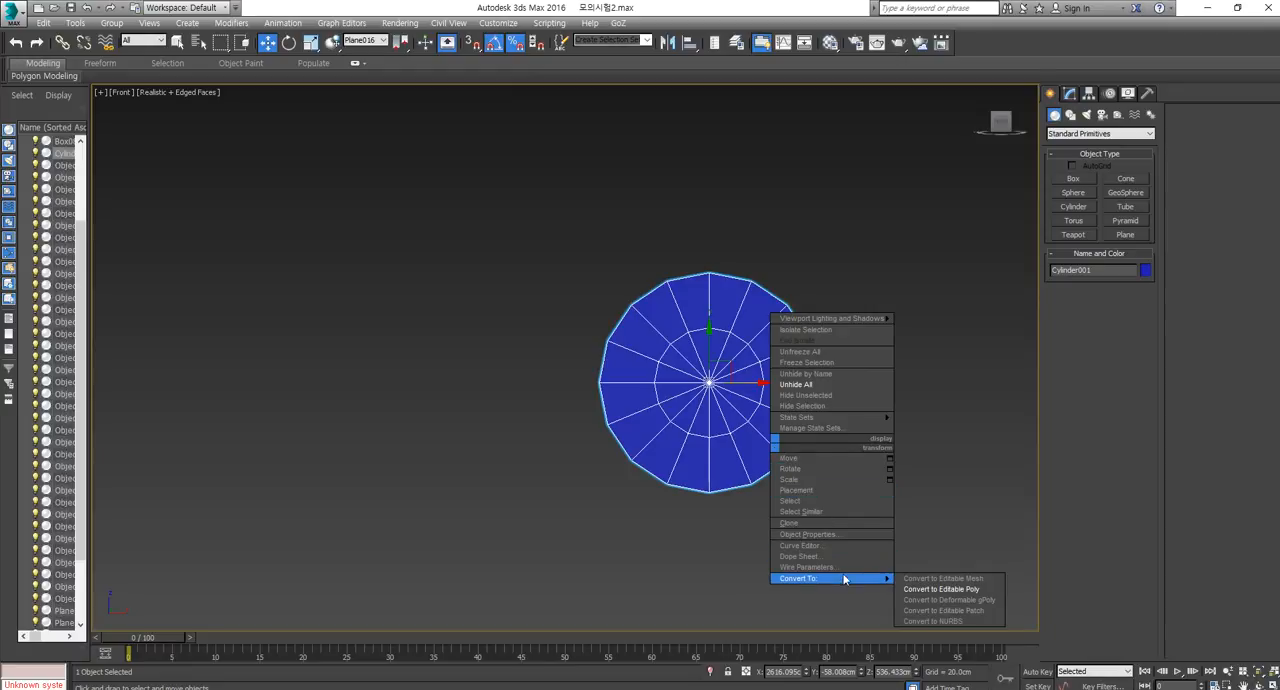
left_click(945, 591)
Delete the cylinder's side and back polygons, keeping only the front cap.
left_click(1114, 332)
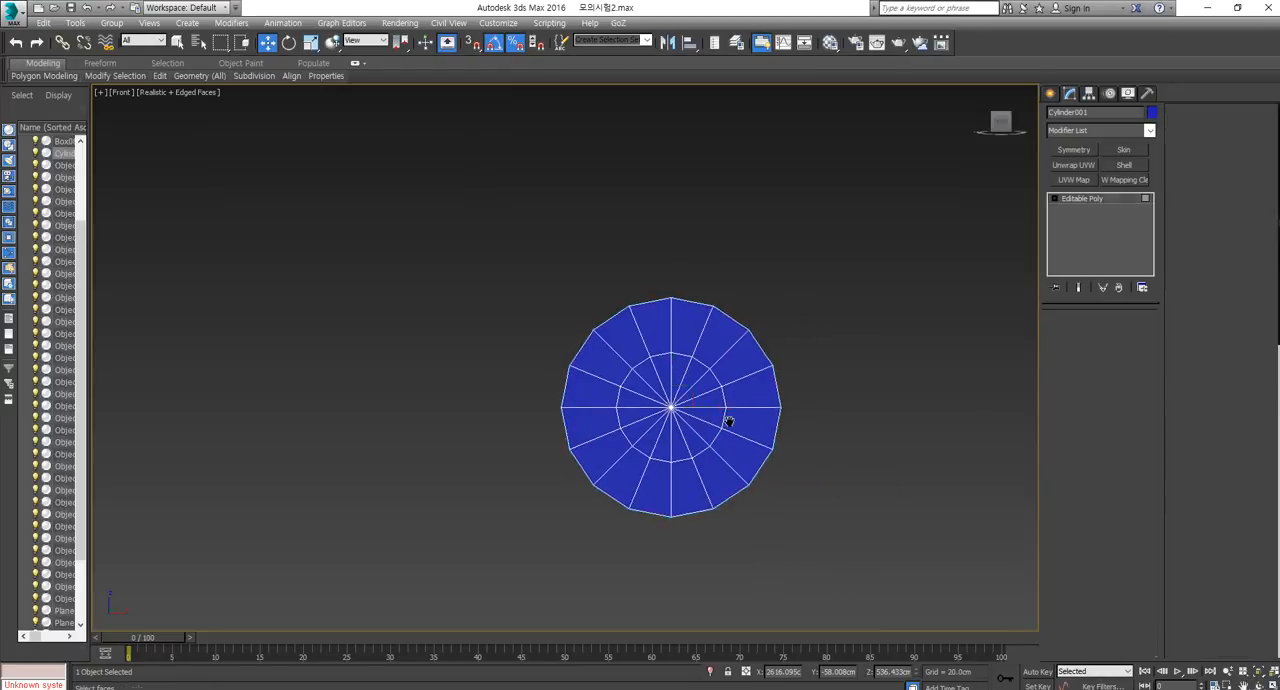
key("p")
middle_click_drag(737, 420, 666, 372, "alt")
scroll(735, 442, "down", 3)
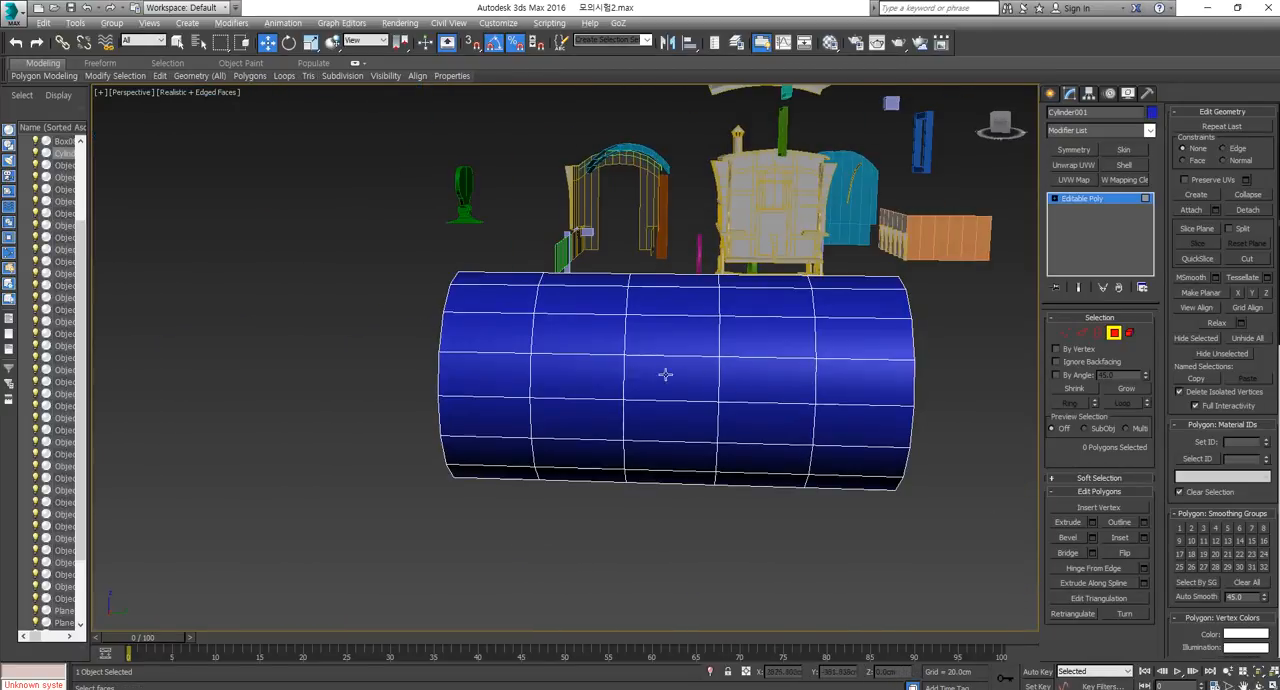
mouse_move(541, 581)
left_mouse_down()
mouse_move(506, 576)
mouse_move(527, 571)
left_mouse_up()
middle_click_drag(527, 571, 634, 565, "alt")
left_click(634, 565)
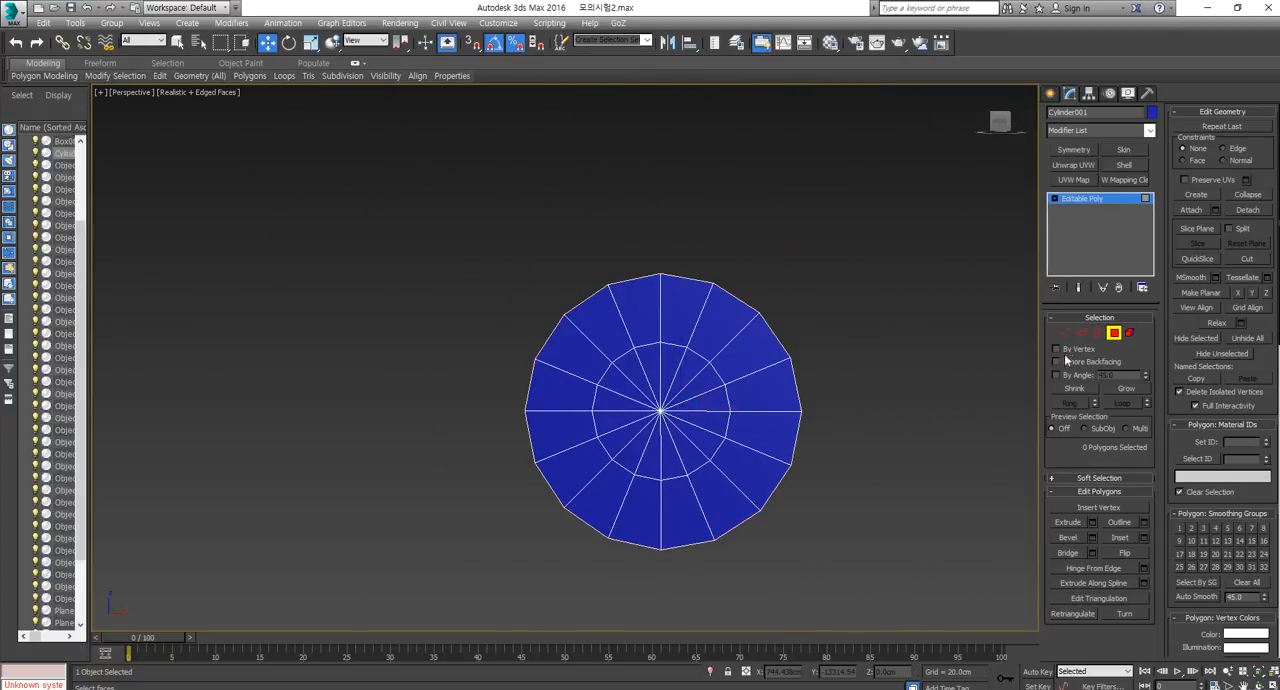
Try collapsing neighbouring inner-ring vertices of the cap into single vertices, and undo the unwanted merges.
left_click(1066, 332)
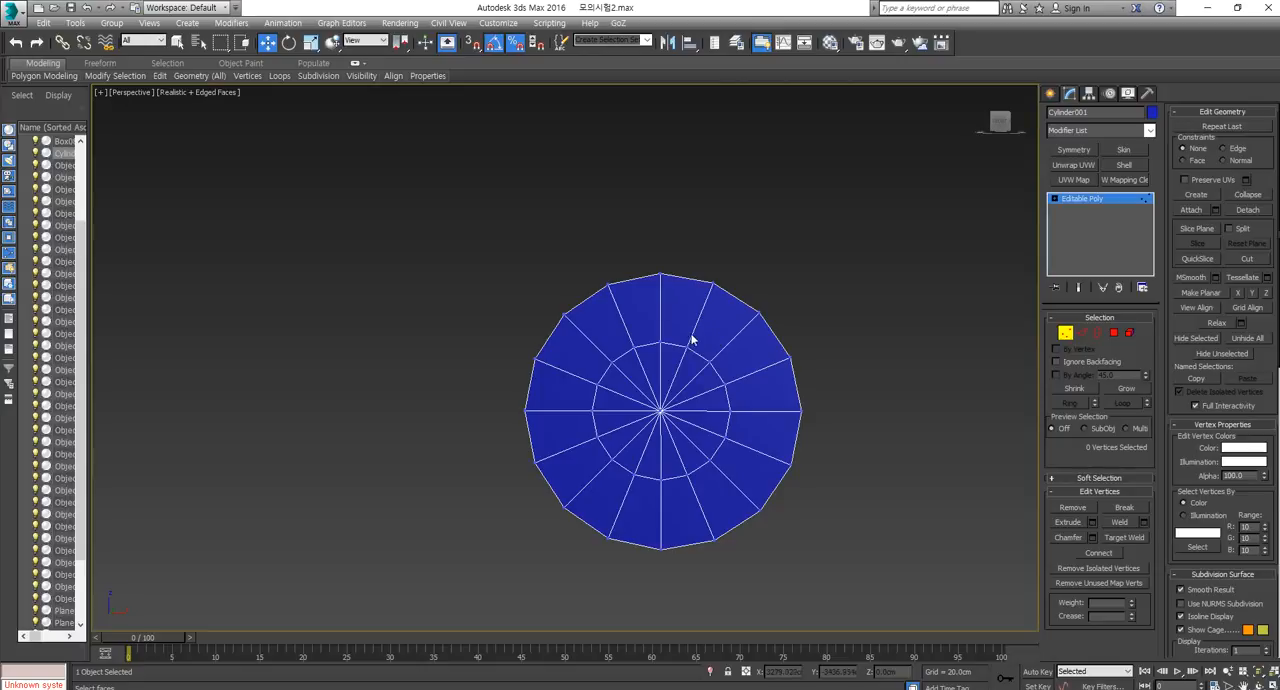
left_click_drag(703, 335, 626, 357)
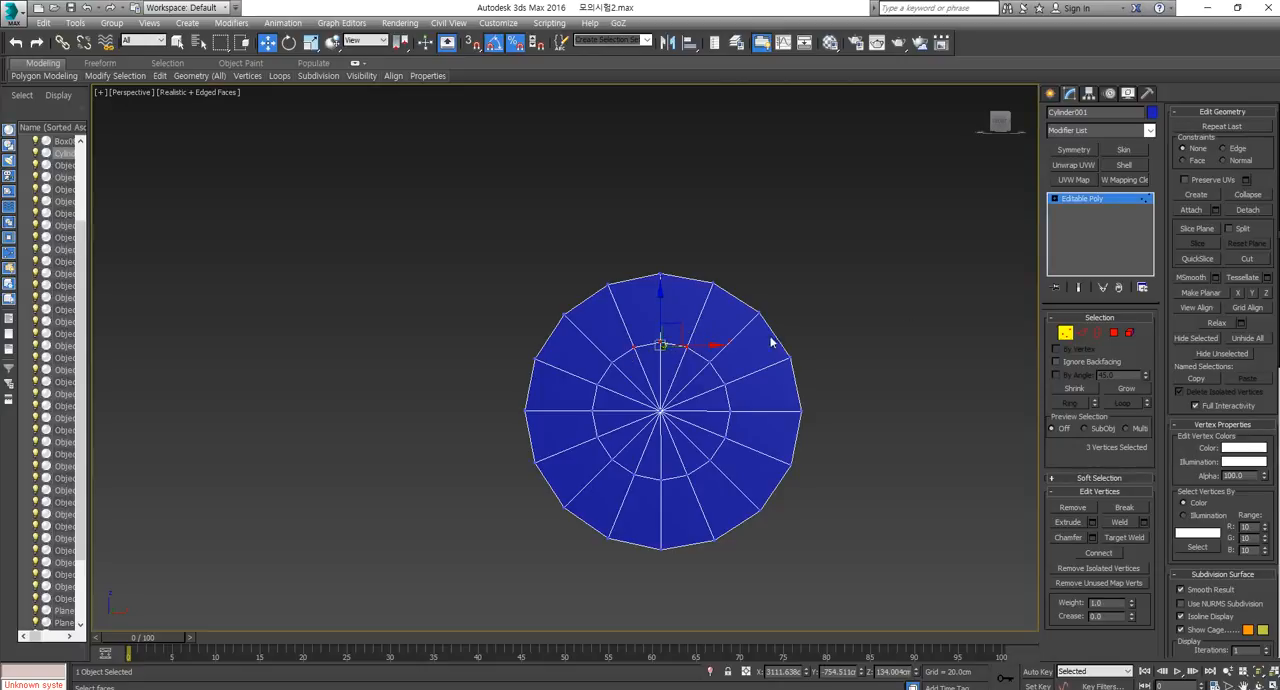
left_click(1245, 195)
key("ctrl+z")
left_click(698, 355)
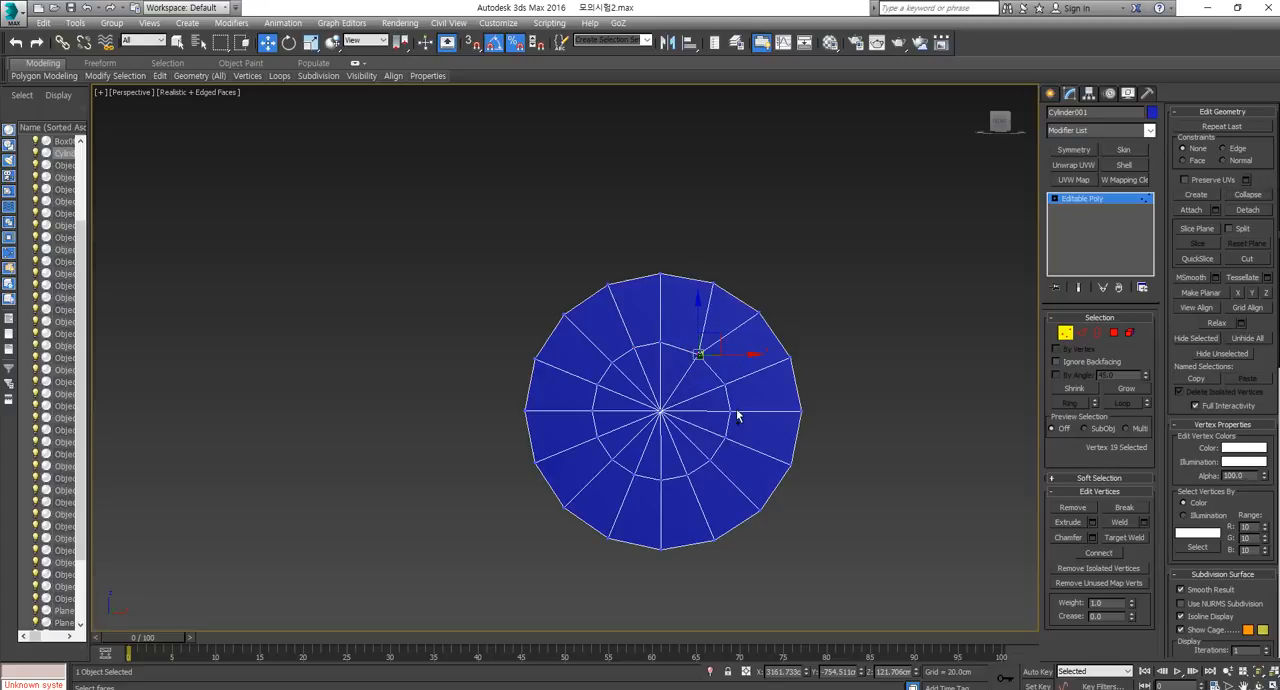
left_click_drag(726, 445, 680, 337)
key("ctrl+z")
key("ctrl+z")
Collapse the three inner-ring vertices around each of the cap's four diagonals into one vertex, leaving an octagonal ring.
key("ctrl+alt+c")
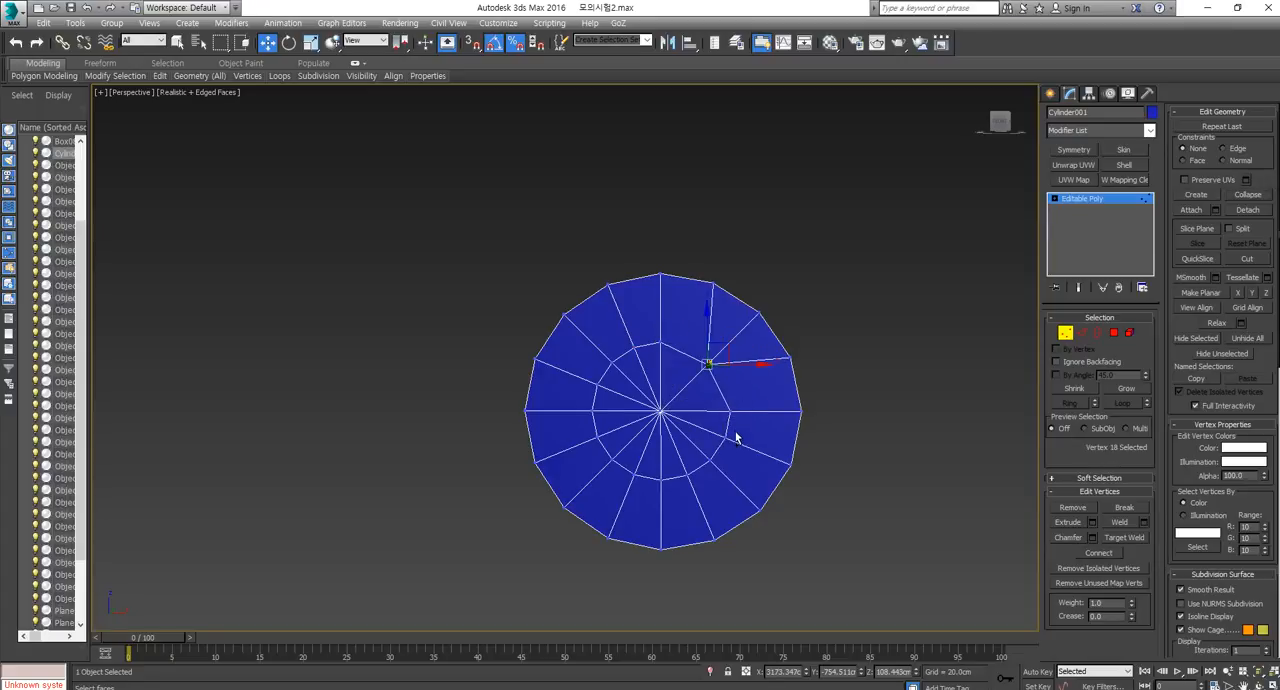
left_click_drag(697, 485, 680, 491)
key("ctrl+alt+c")
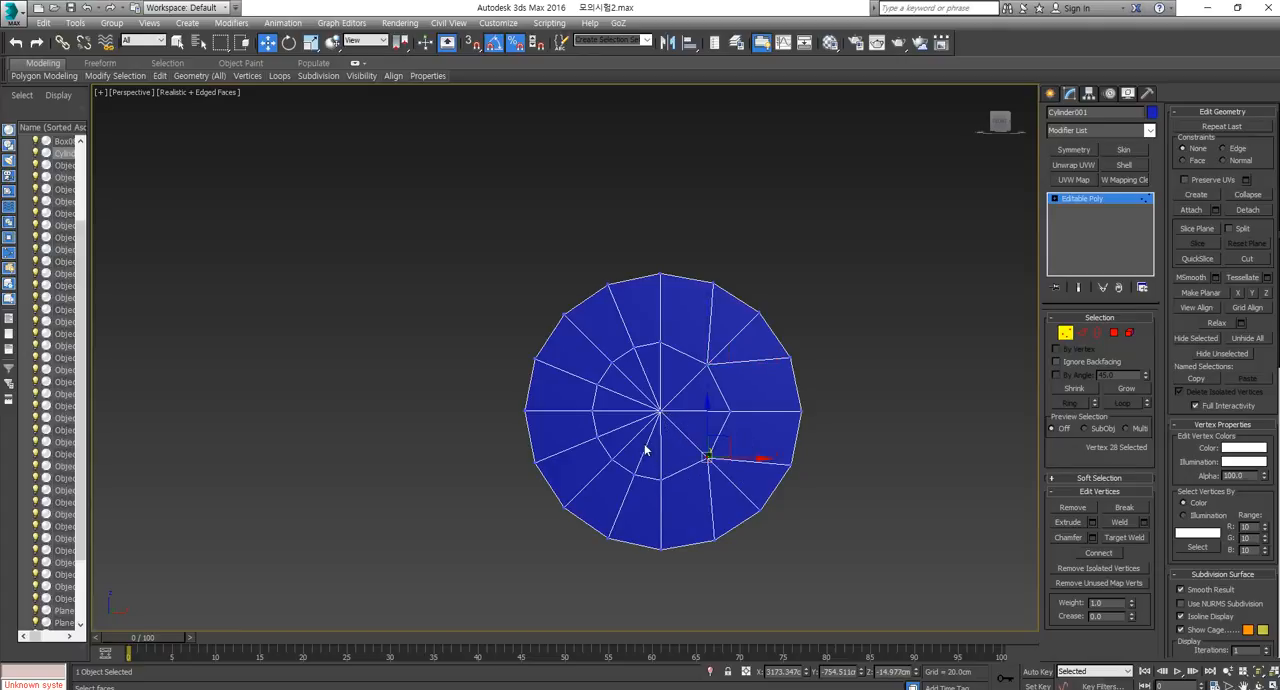
left_click_drag(598, 485, 583, 500)
key("ctrl+alt+c")
left_click_drag(622, 368, 591, 394)
key("ctrl+alt+c")
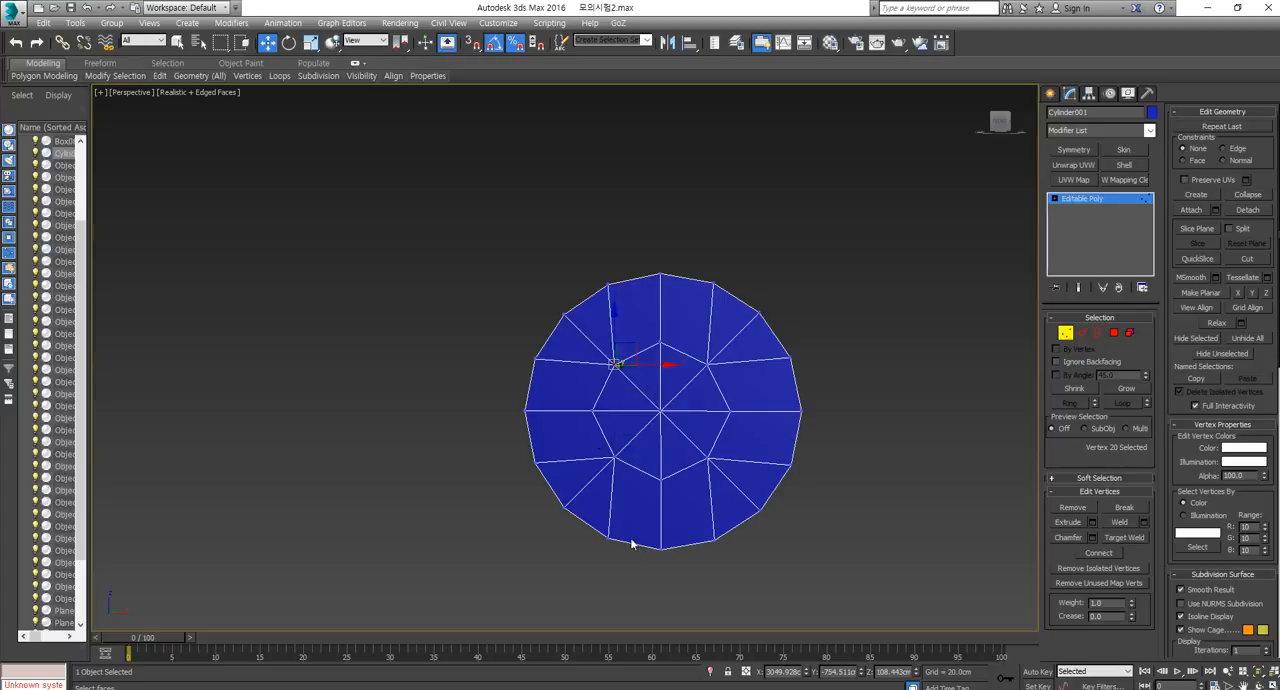
Select the octagonal ring's vertices with the centre vertex and scale them up slightly.
left_click_drag(690, 416, 586, 500)
key("r")
mouse_move(669, 422)
left_mouse_down()
mouse_move(677, 394)
mouse_move(689, 426)
left_mouse_up()
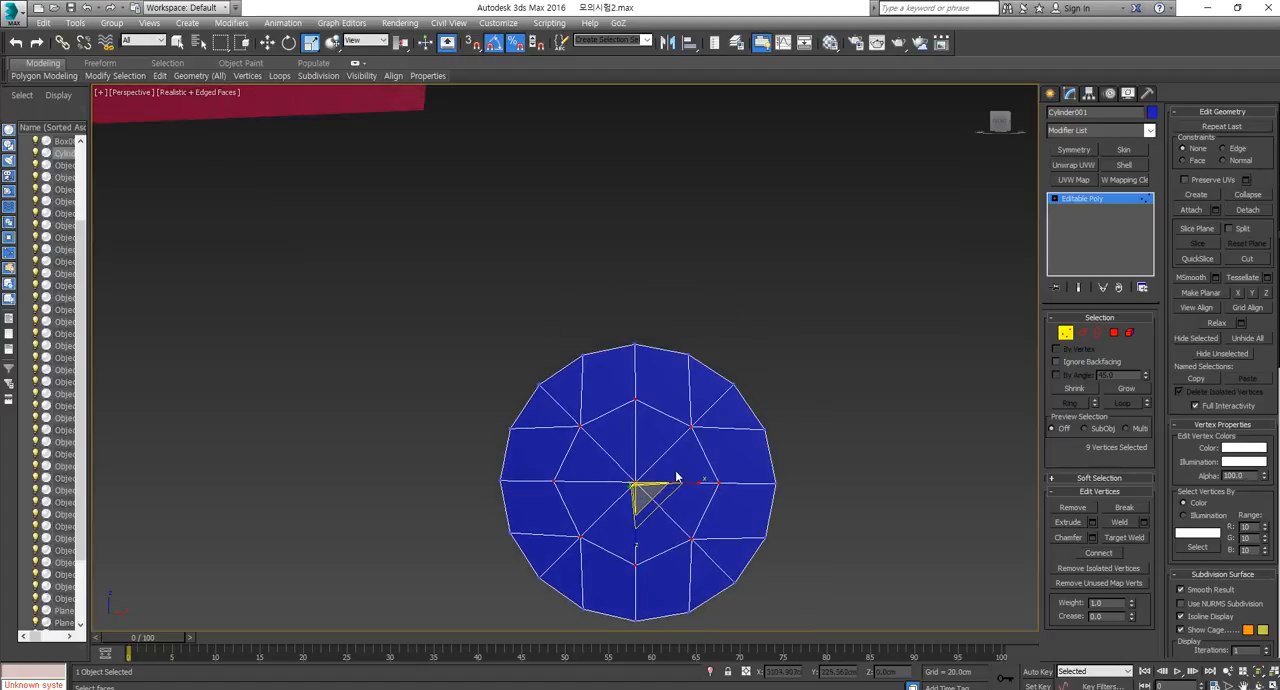
middle_click_drag(749, 483, 720, 500, "alt")
Move the cap's centre vertex outward along Y, and enlarge the inner octagon until it nearly reaches the outer edge.
key("w")
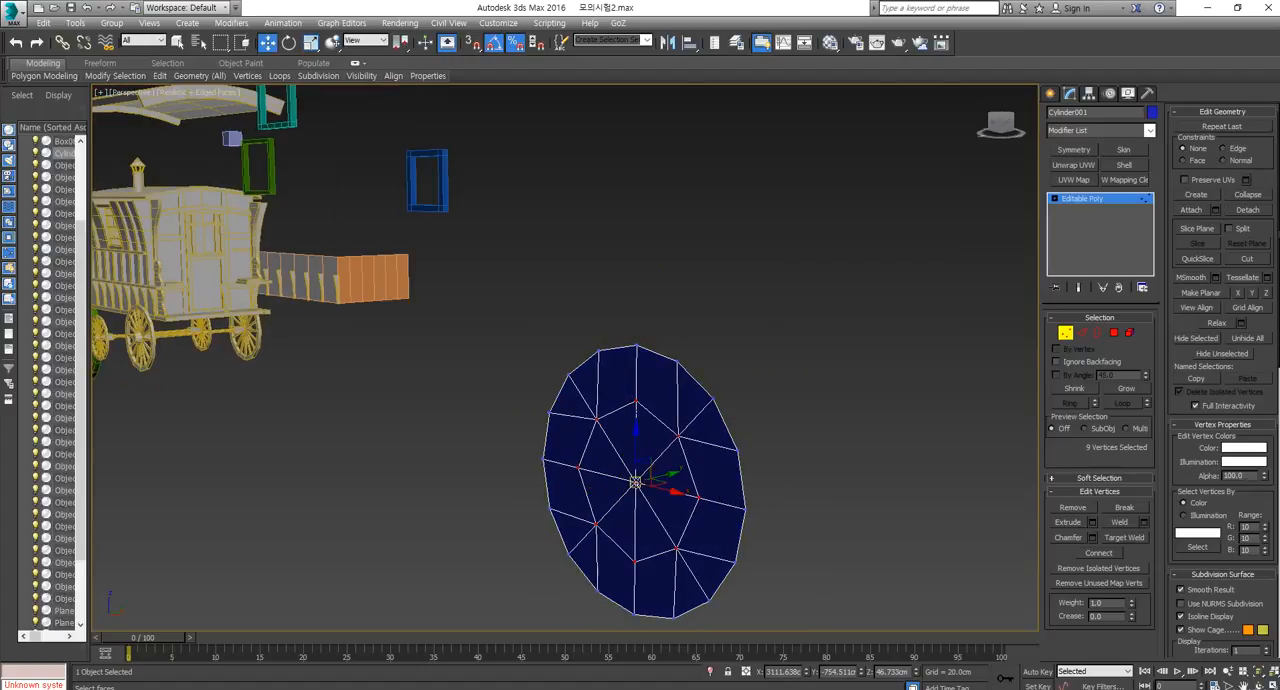
left_click(636, 483)
left_click_drag(671, 476, 655, 484)
middle_click_drag(655, 484, 732, 482, "alt")
left_click_drag(702, 397, 536, 578)
key("r")
left_click_drag(625, 510, 630, 468)
Select the cap's outer border and extend it backward along Y to form a rim.
left_click(1098, 332)
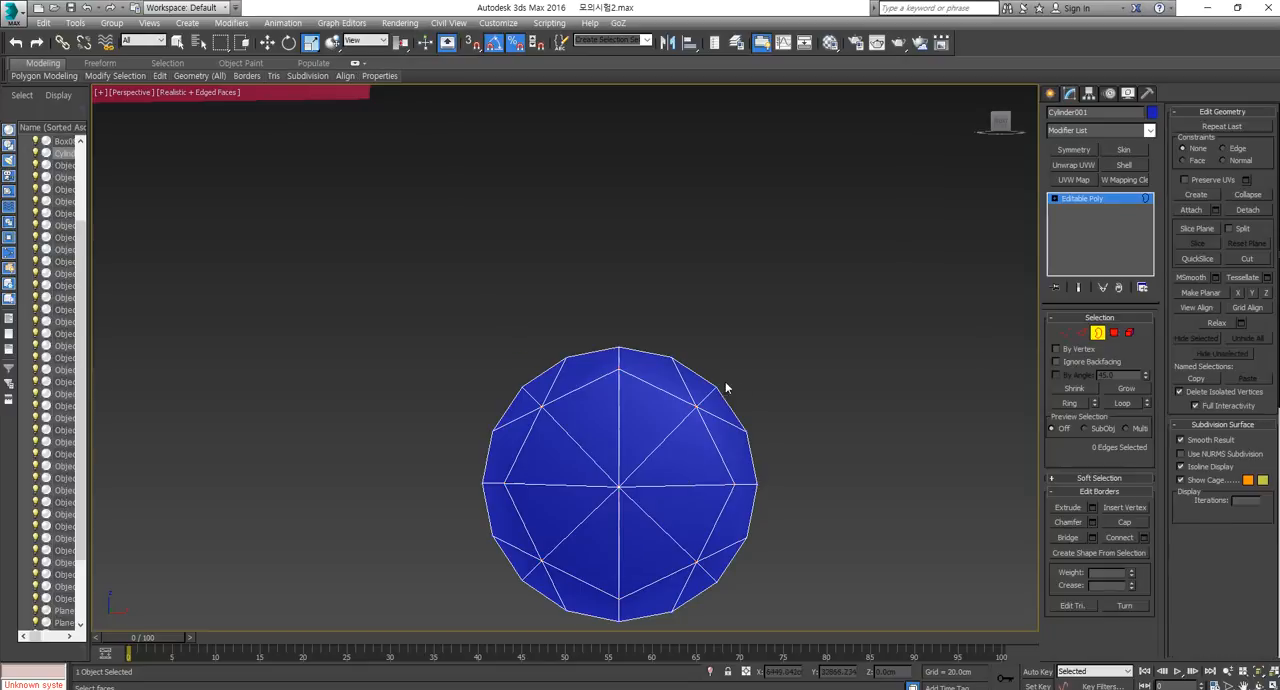
left_click(709, 380)
middle_click_drag(736, 421, 695, 430, "alt")
key("w")
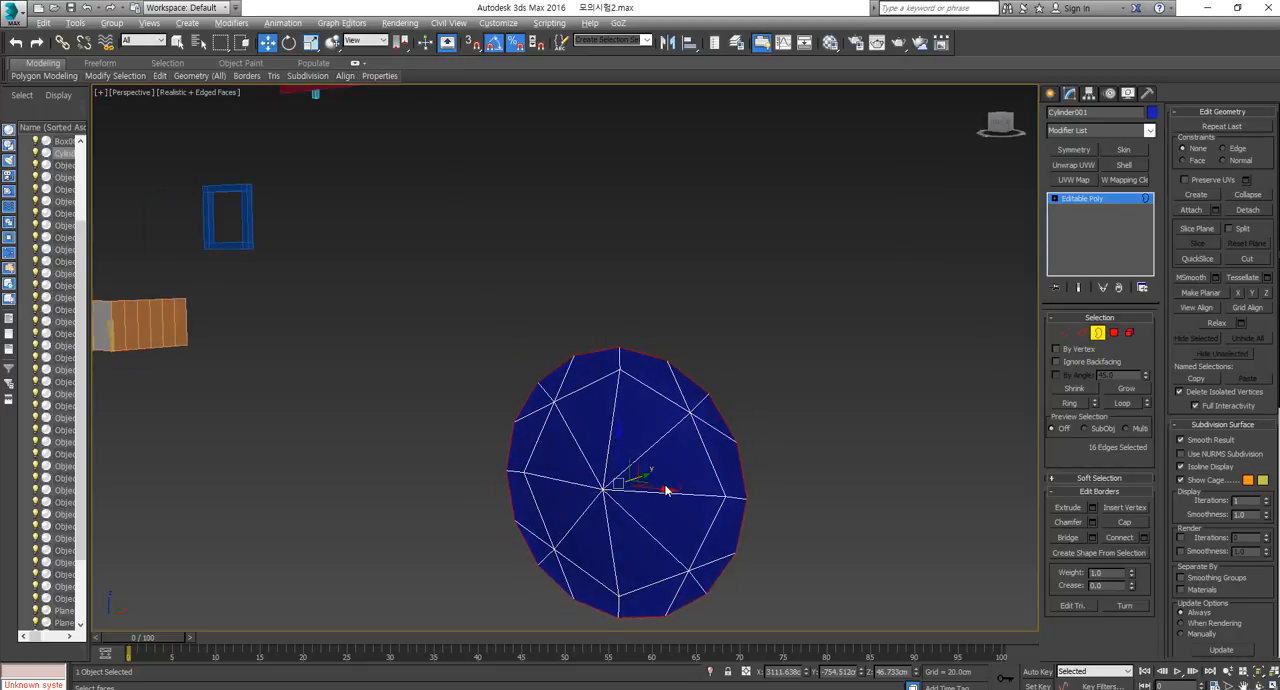
middle_click_drag(667, 487, 646, 491, "alt")
left_click_drag(647, 465, 631, 480)
Turn off angle and percent snap and scale the rim's open back border slightly.
key("r")
key("w")
key("r")
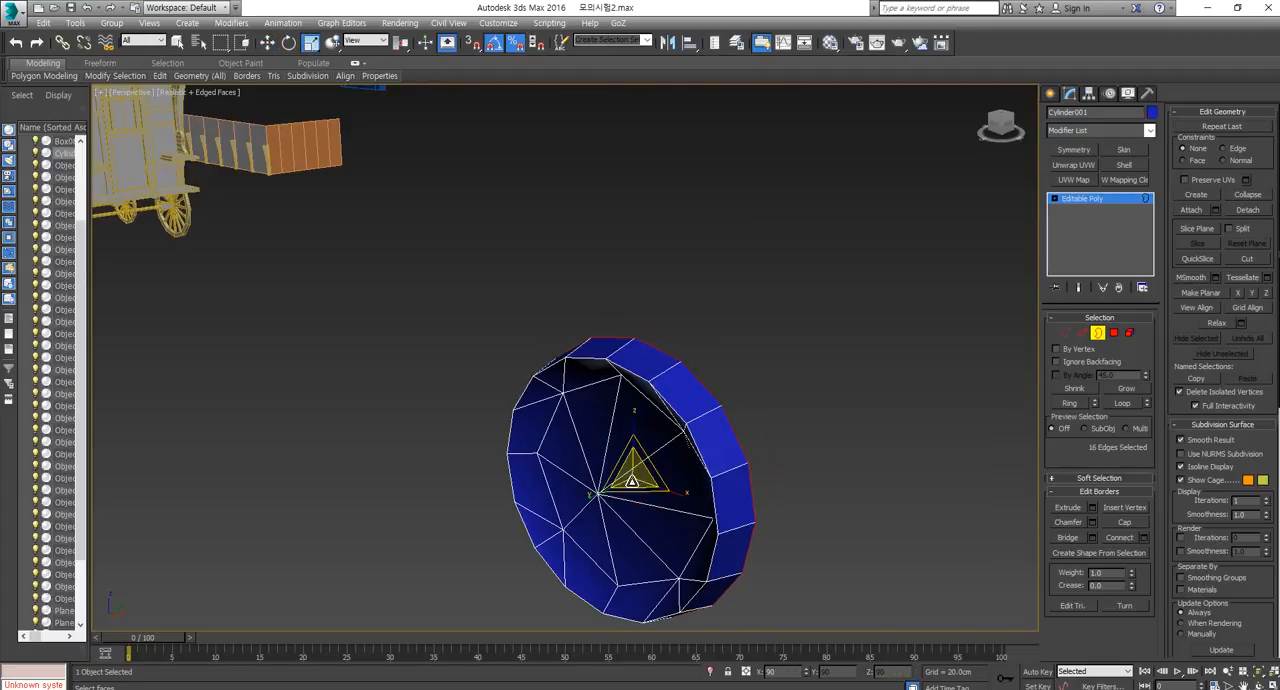
left_click(511, 43)
left_click(497, 44)
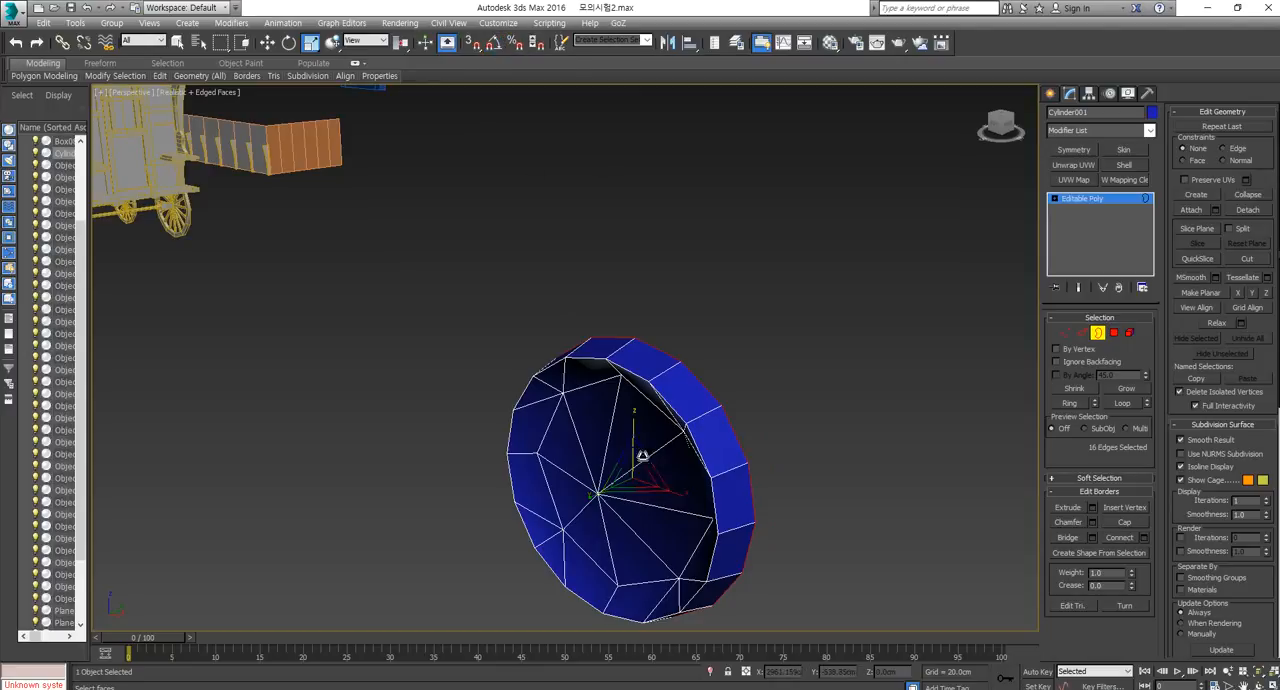
left_click_drag(632, 472, 840, 389)
Extend the rim's back border backward along Y to form a long cylindrical body.
key("w")
scroll(840, 389, "down", 5)
middle_click_drag(749, 457, 784, 447, "alt")
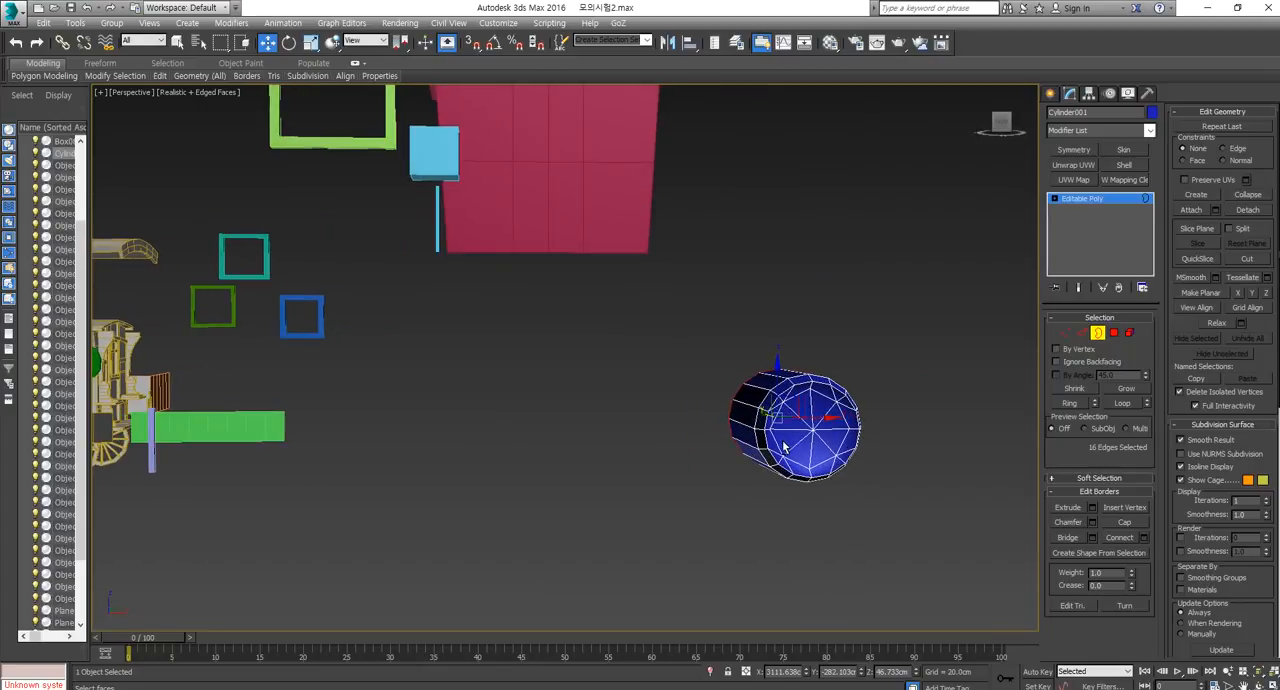
Select four adjacent polygons on the cylindrical body's side and extrude them outward.
scroll(768, 417, "up", 3)
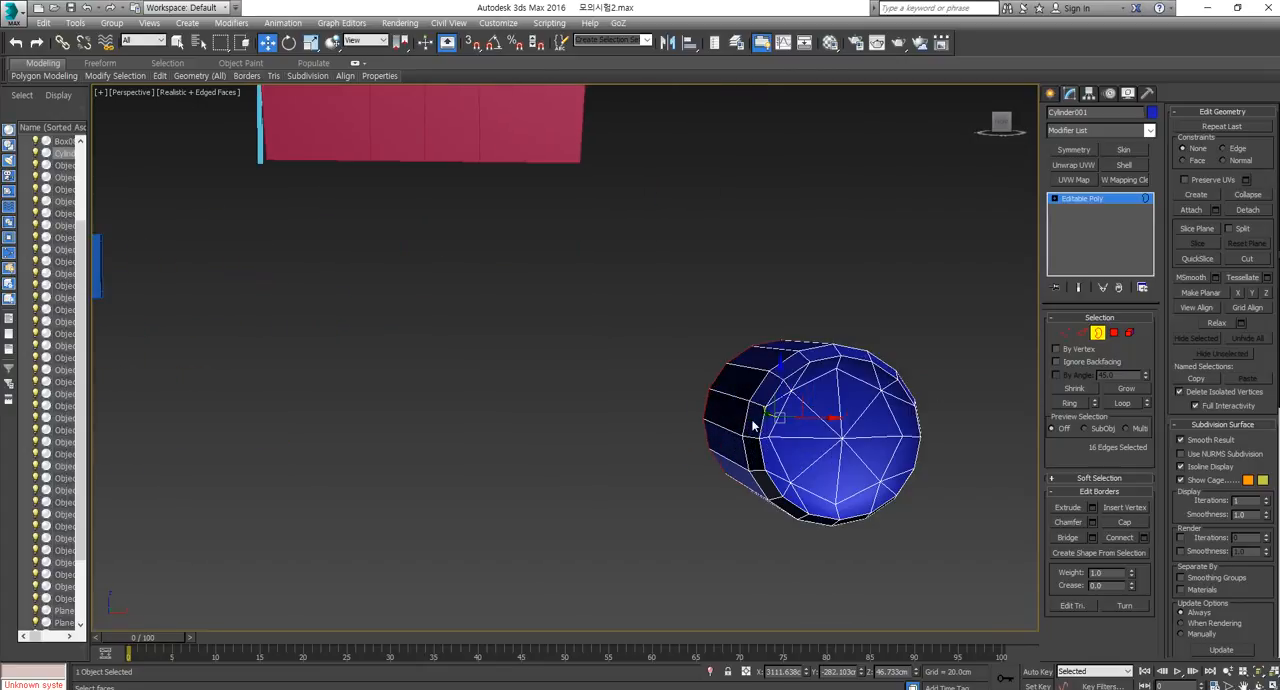
left_click(737, 426)
left_click(1115, 333)
left_click(734, 448)
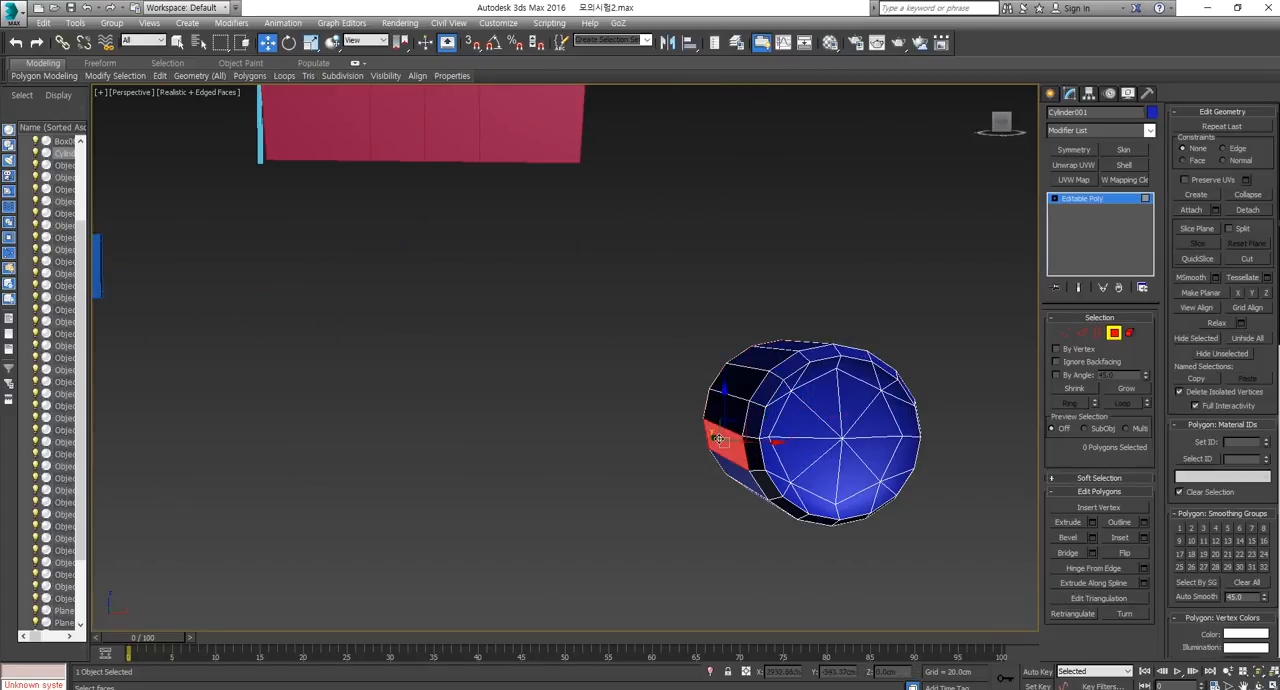
left_click(739, 470, "ctrl")
left_click(734, 416, "ctrl")
middle_click_drag(748, 506, 803, 538, "alt")
left_click(765, 497, "ctrl")
left_click(1065, 526)
left_click_drag(730, 411, 732, 177)
Scale the four extruded faces along X until they are flat.
middle_click_drag(800, 480, 759, 463, "alt")
key("r")
left_click_drag(760, 464, 727, 467)
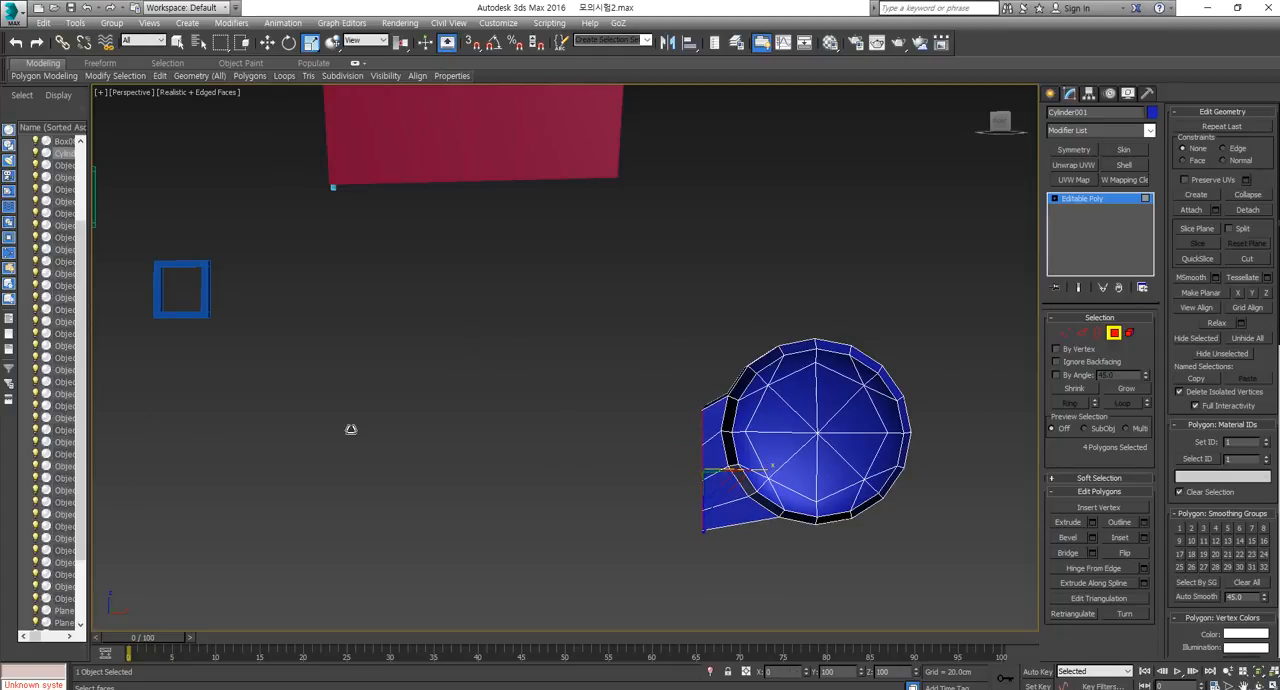
Move the four flattened faces farther from the cylinder along X to form a long rectangular block.
key("w")
left_click(697, 427)
right_click(697, 427)
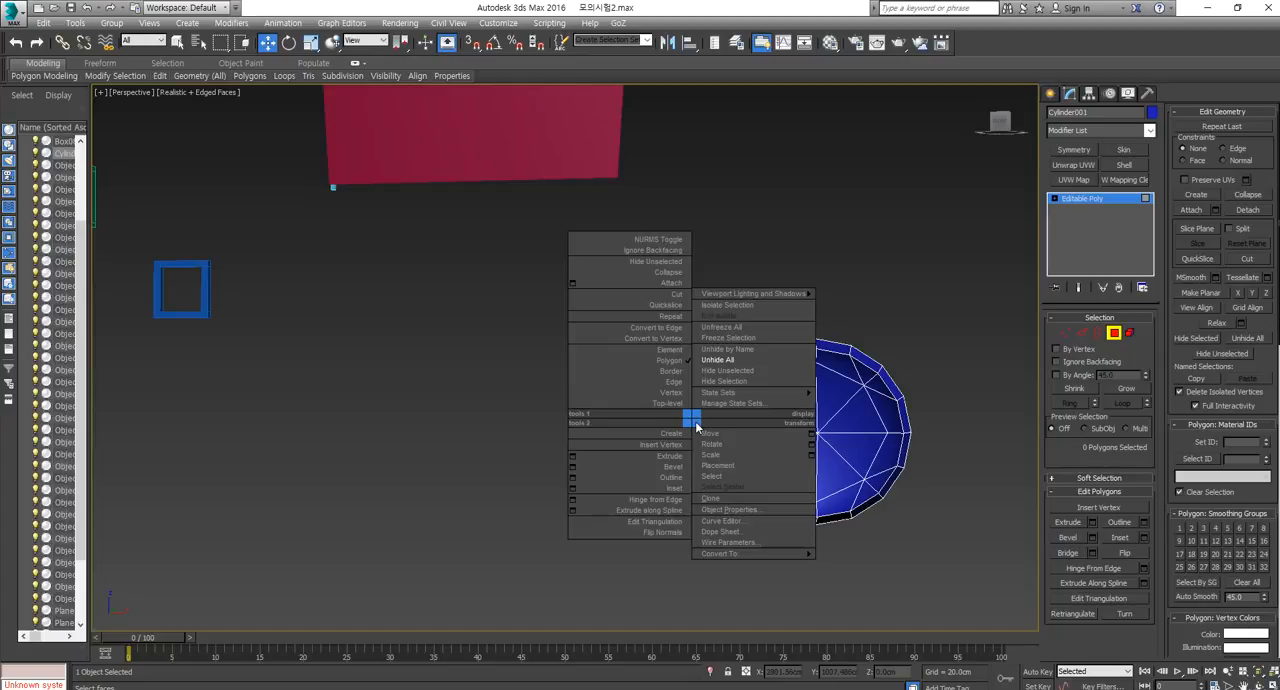
left_click(708, 431)
key("ctrl+z")
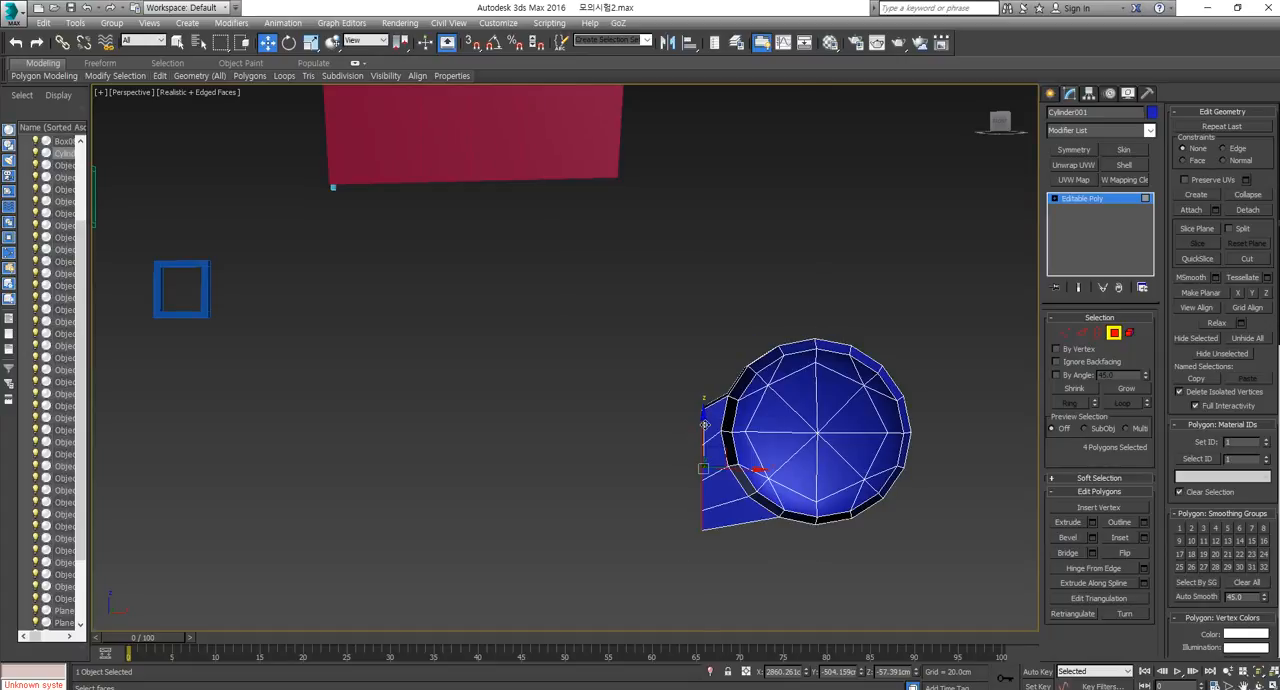
left_click_drag(705, 427, 599, 466)
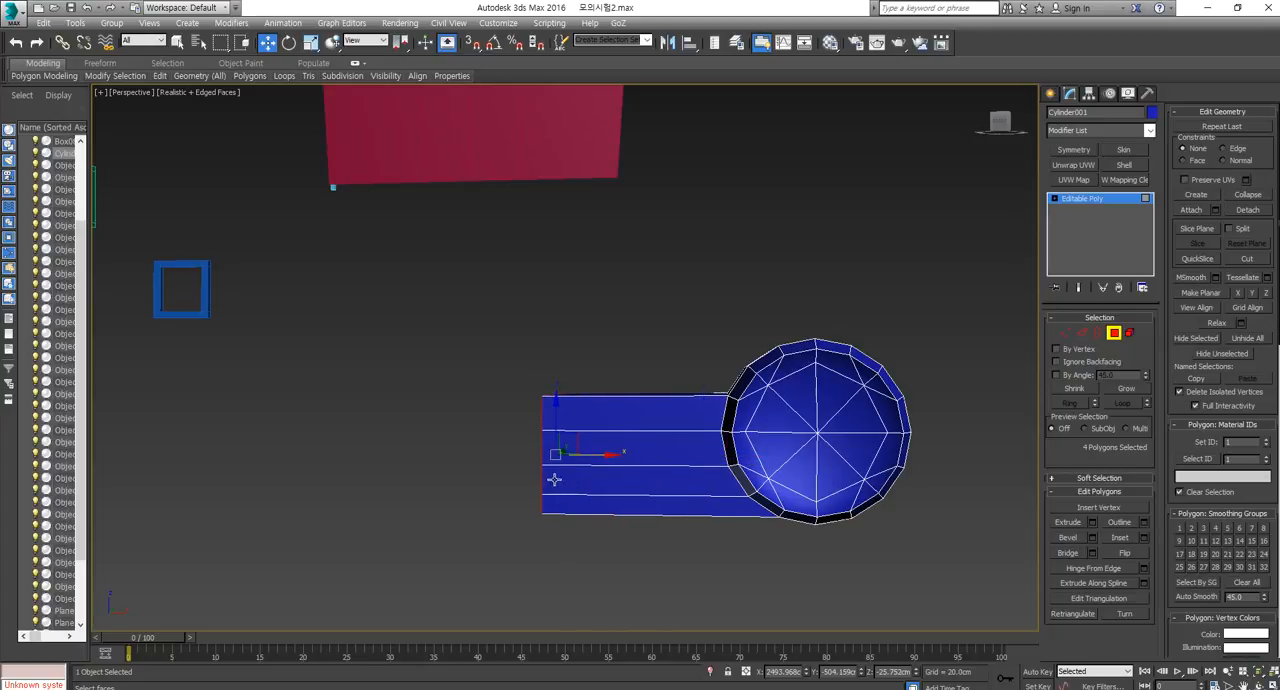
middle_click_drag(699, 442, 822, 533)
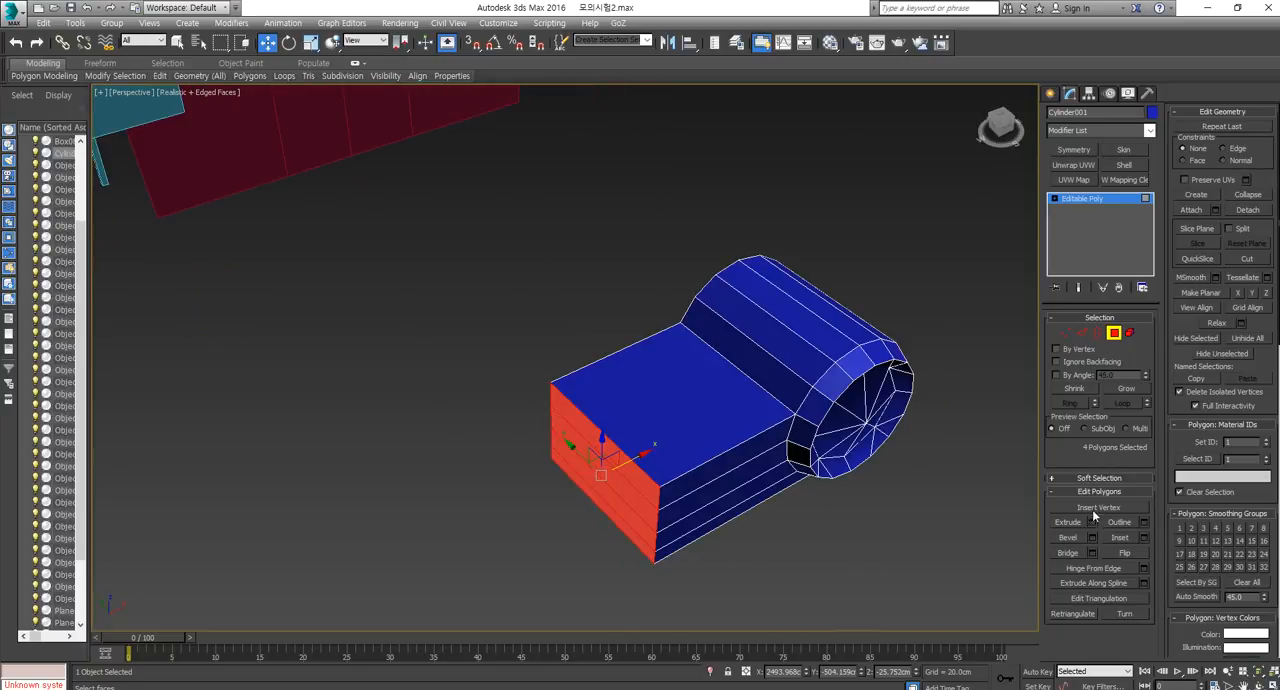
middle_click_drag(852, 482, 803, 457, "alt")
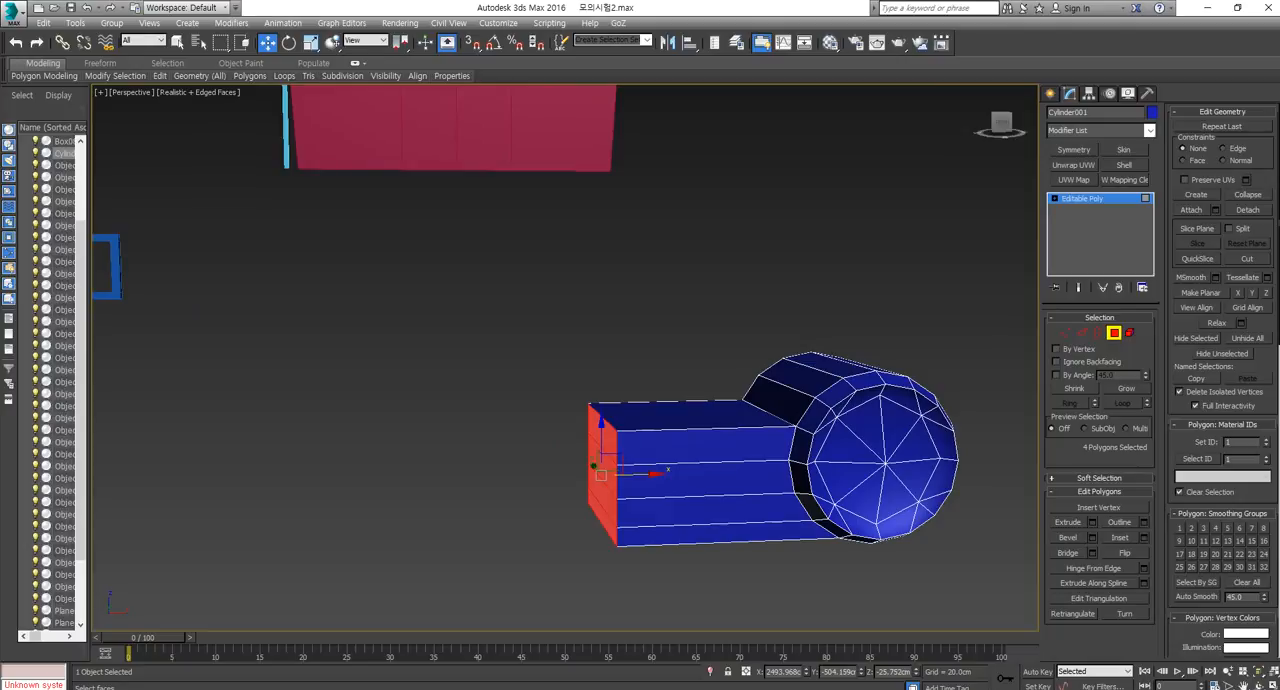
Switch to Adobe Acrobat Reader and examine the headlights and front body wireframe in the car reference images.
key("alt+Tab")
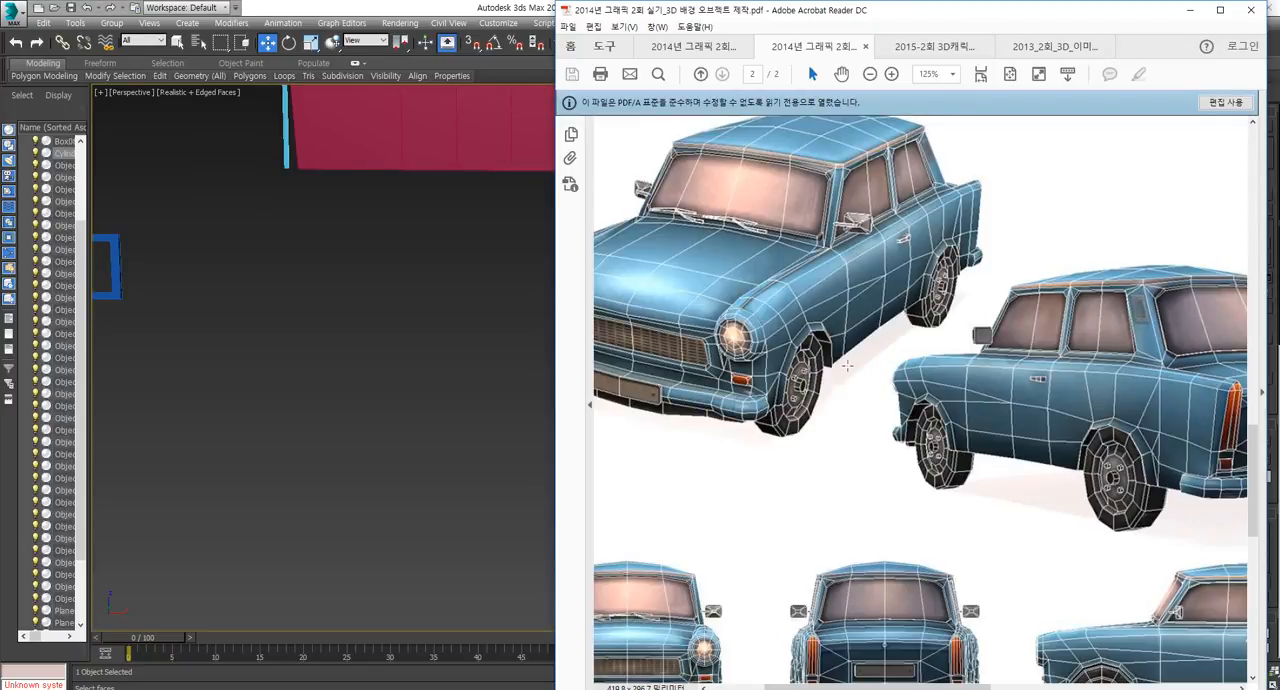
scroll(870, 489, "down", 3)
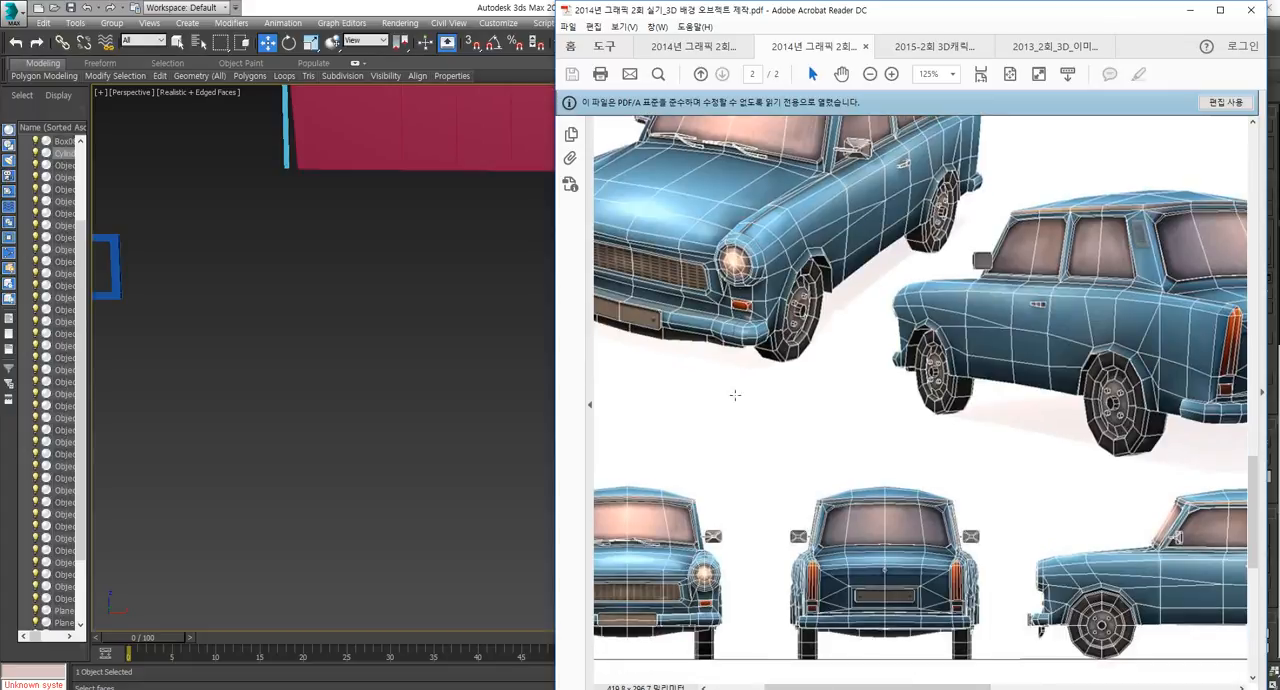
left_click_drag(963, 686, 909, 686)
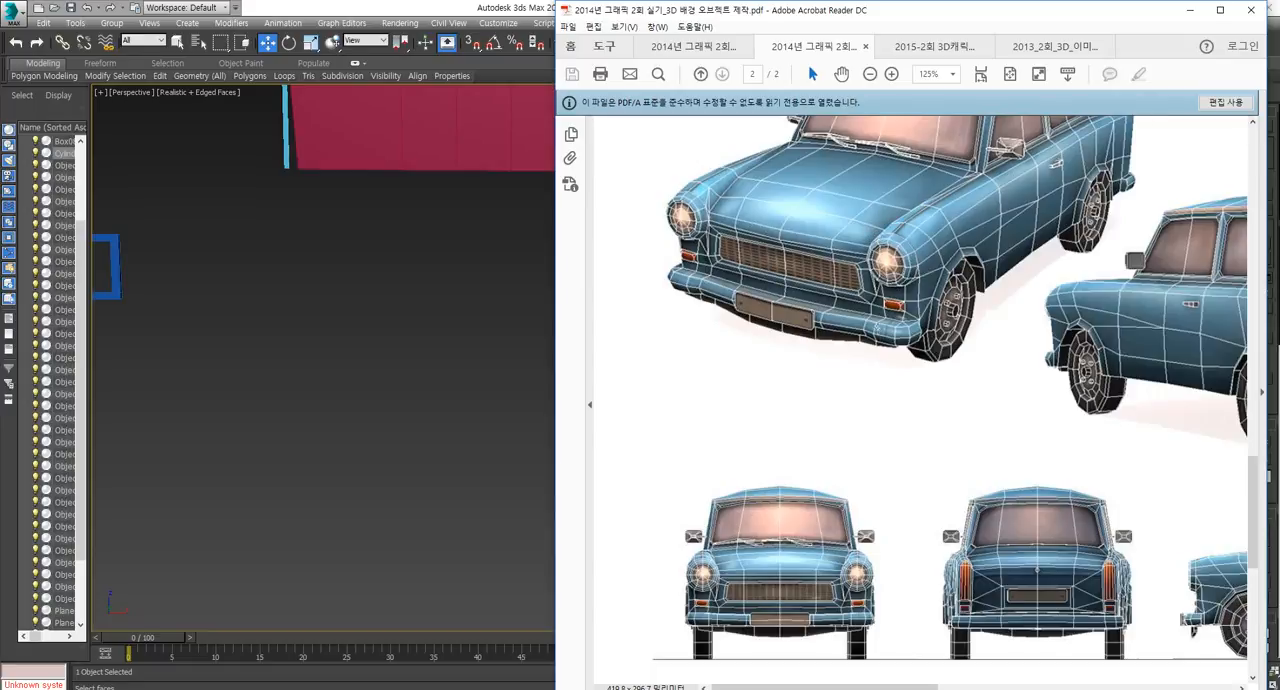
middle_click(392, 354)
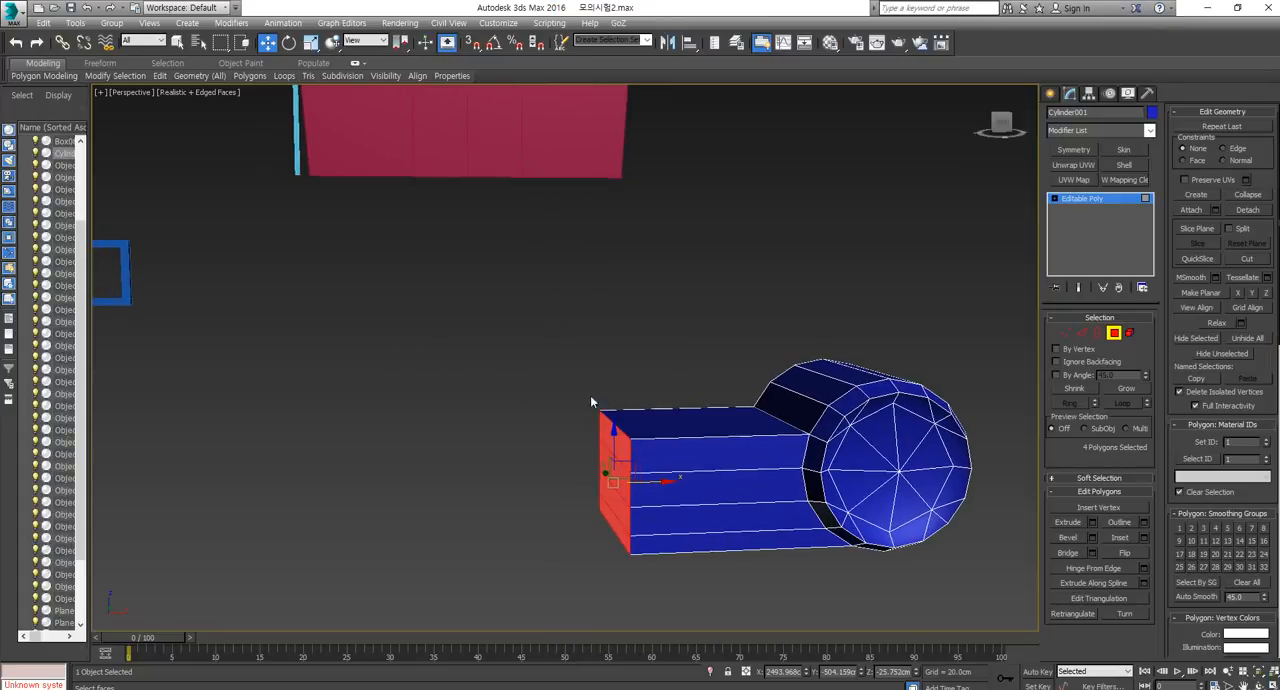
Select the polygons of the block attached to the cylinder's side and delete them.
middle_click_drag(805, 447, 688, 457)
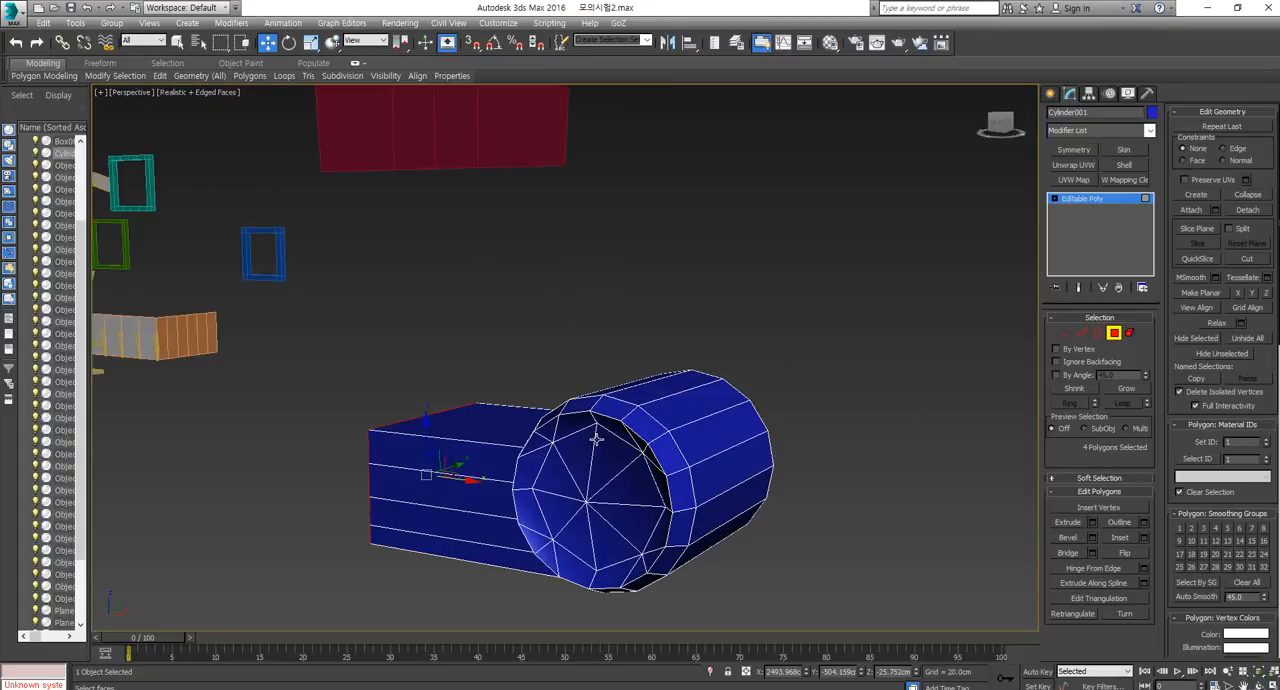
scroll(688, 455, "down", 8)
left_click(1116, 337)
left_click(715, 447)
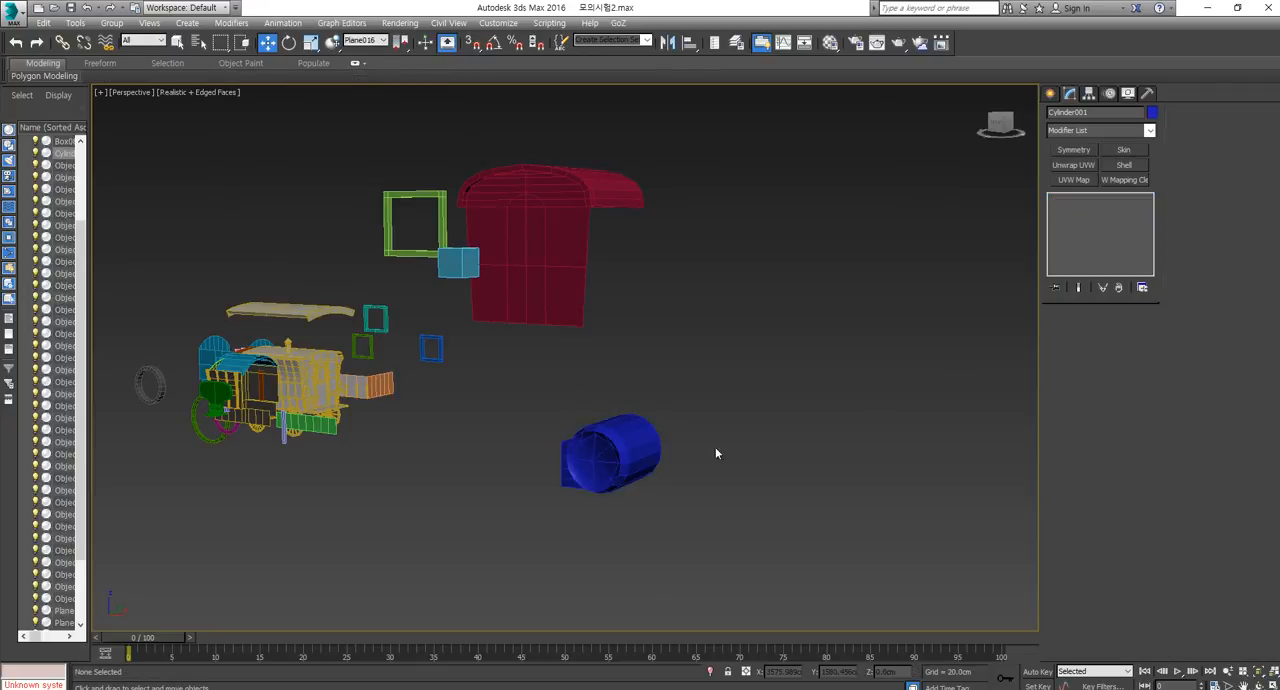
scroll(550, 466, "up", 6)
middle_click_drag(555, 473, 688, 450, "alt")
left_click(779, 394)
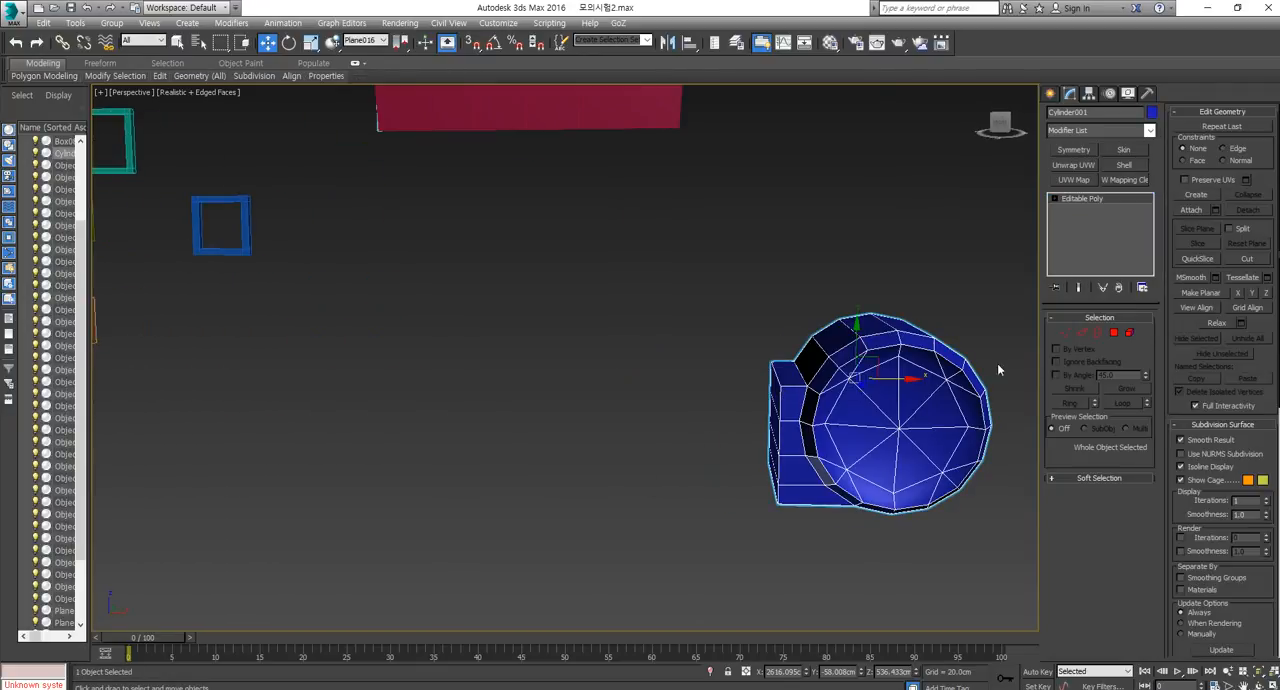
left_click(1114, 332)
left_click_drag(706, 318, 791, 556)
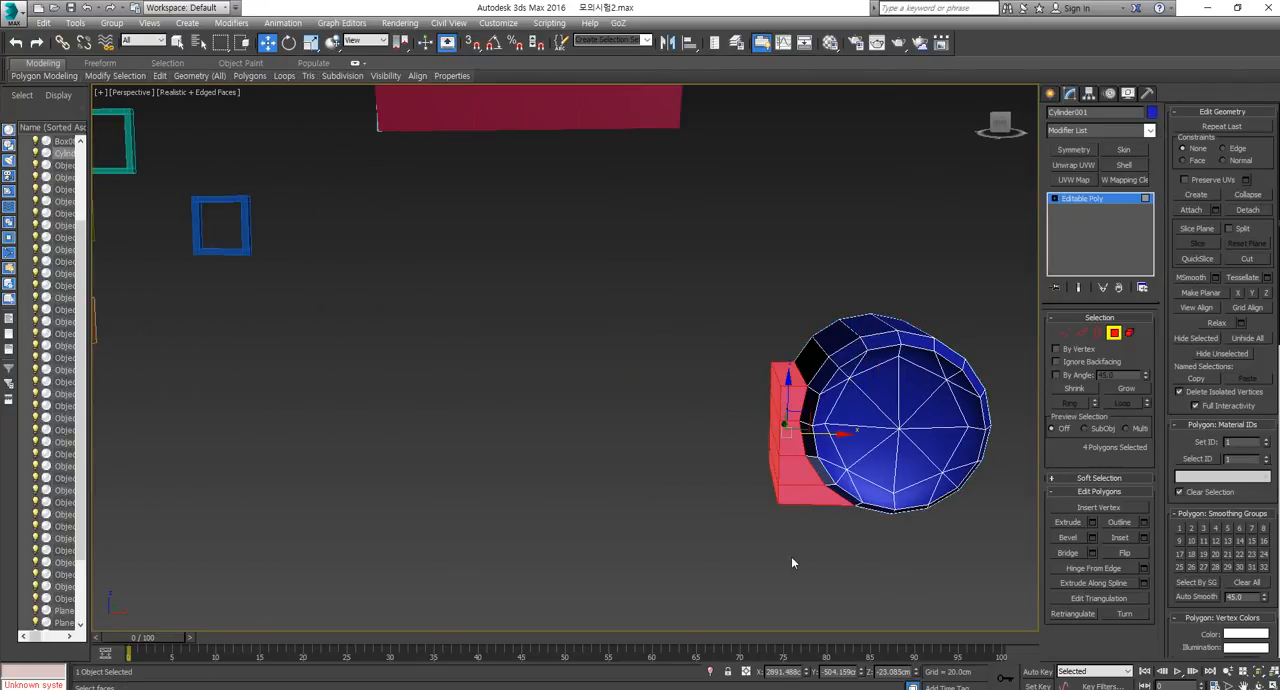
key("Delete")
Select the border around the side opening, convert it to an edge selection, and remove the body's rear edges from the selection.
left_click(1097, 333)
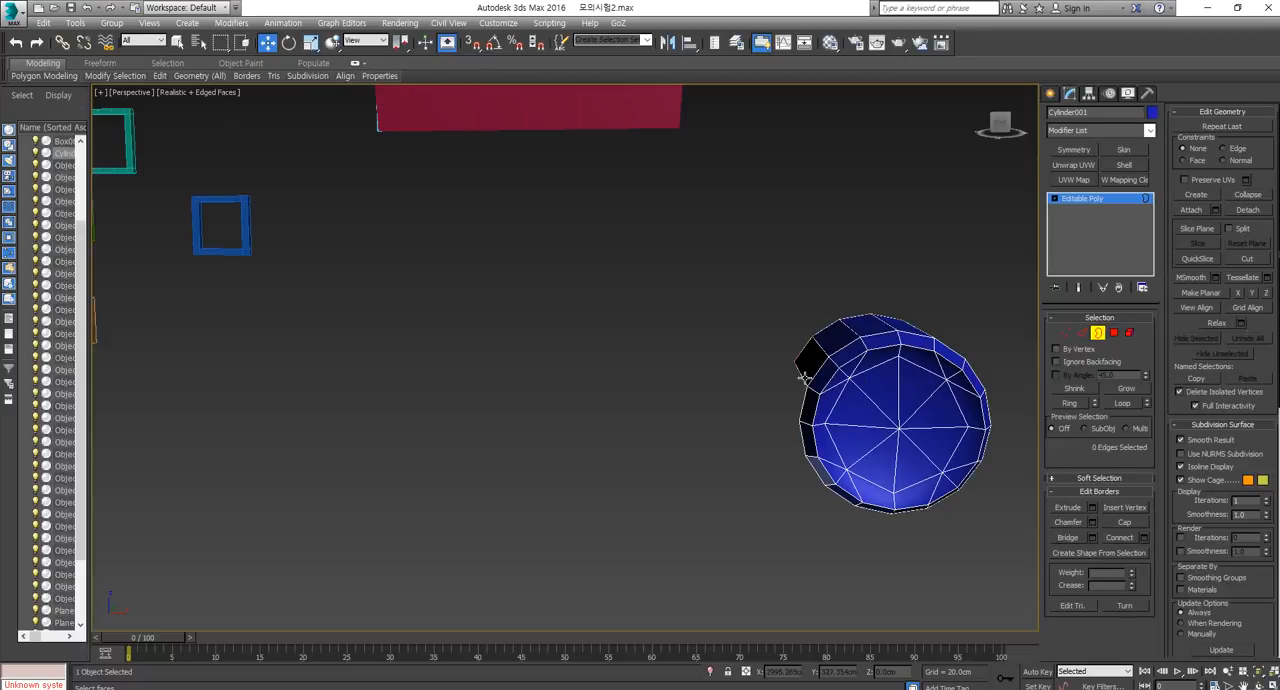
left_click(807, 378)
left_click(1080, 336)
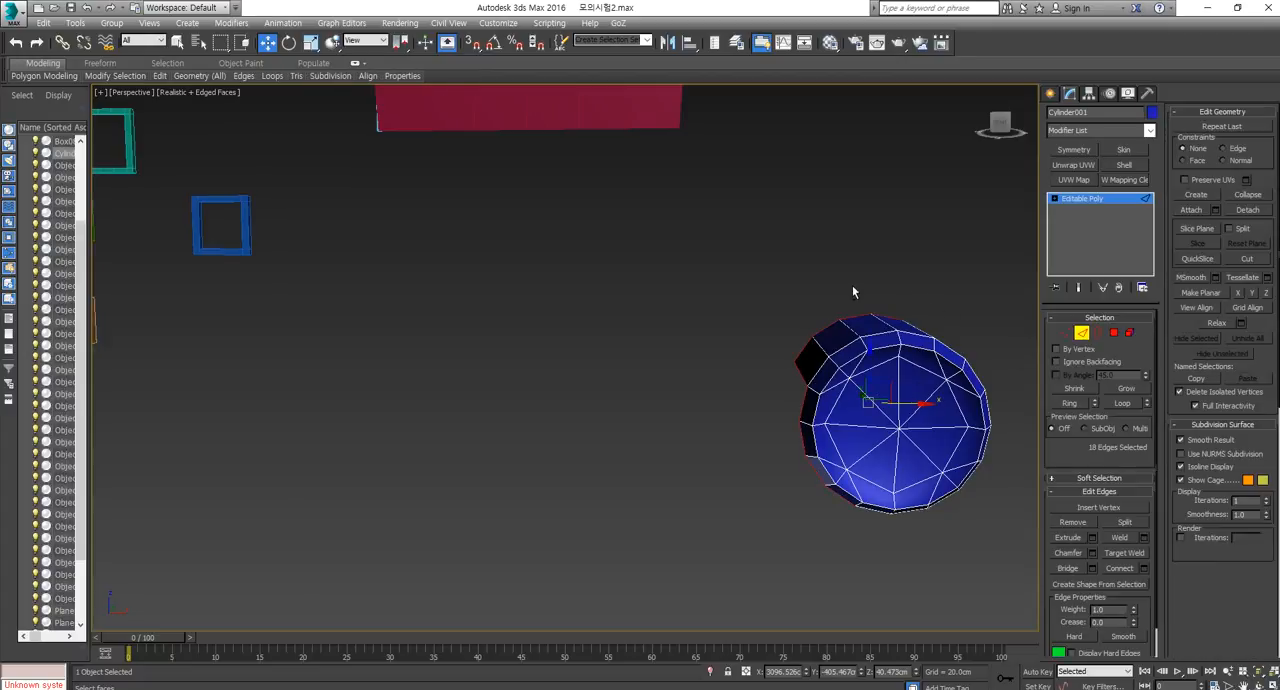
left_click_drag(812, 287, 904, 361, "alt")
middle_click_drag(984, 459, 846, 420)
left_click_drag(788, 218, 671, 320)
middle_click_drag(671, 320, 889, 518, "alt")
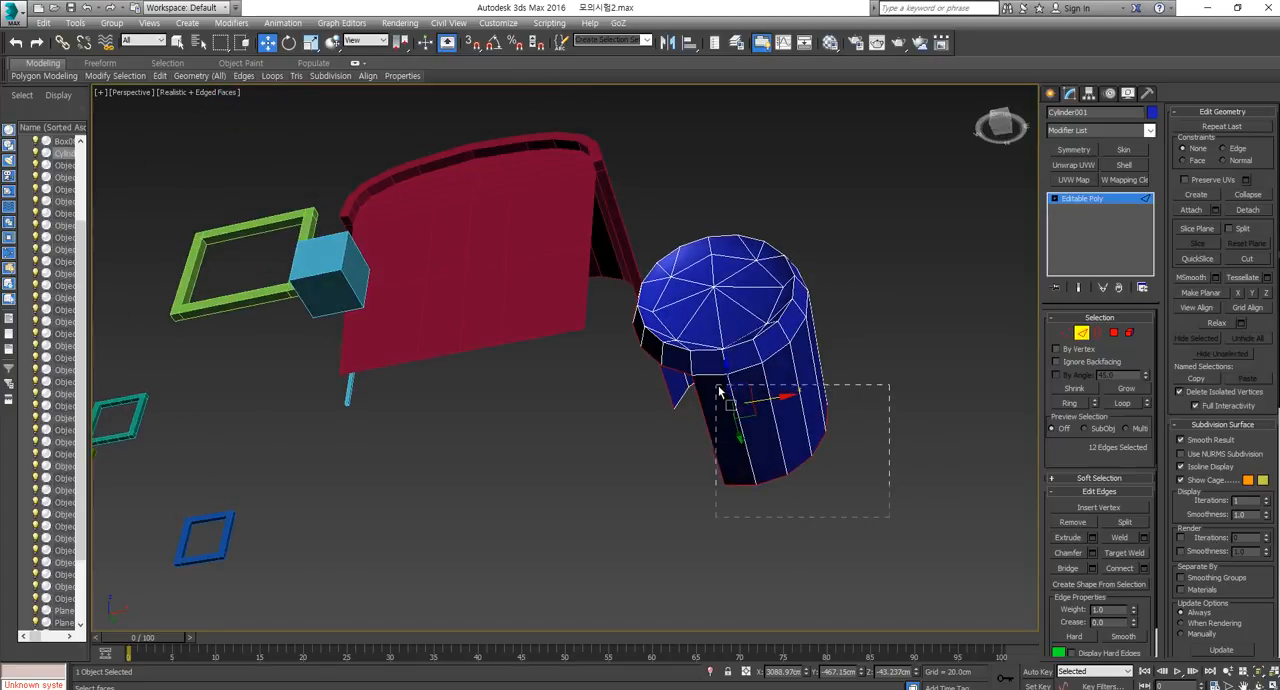
left_click_drag(718, 392, 686, 434, "alt")
middle_click_drag(686, 434, 793, 493, "alt")
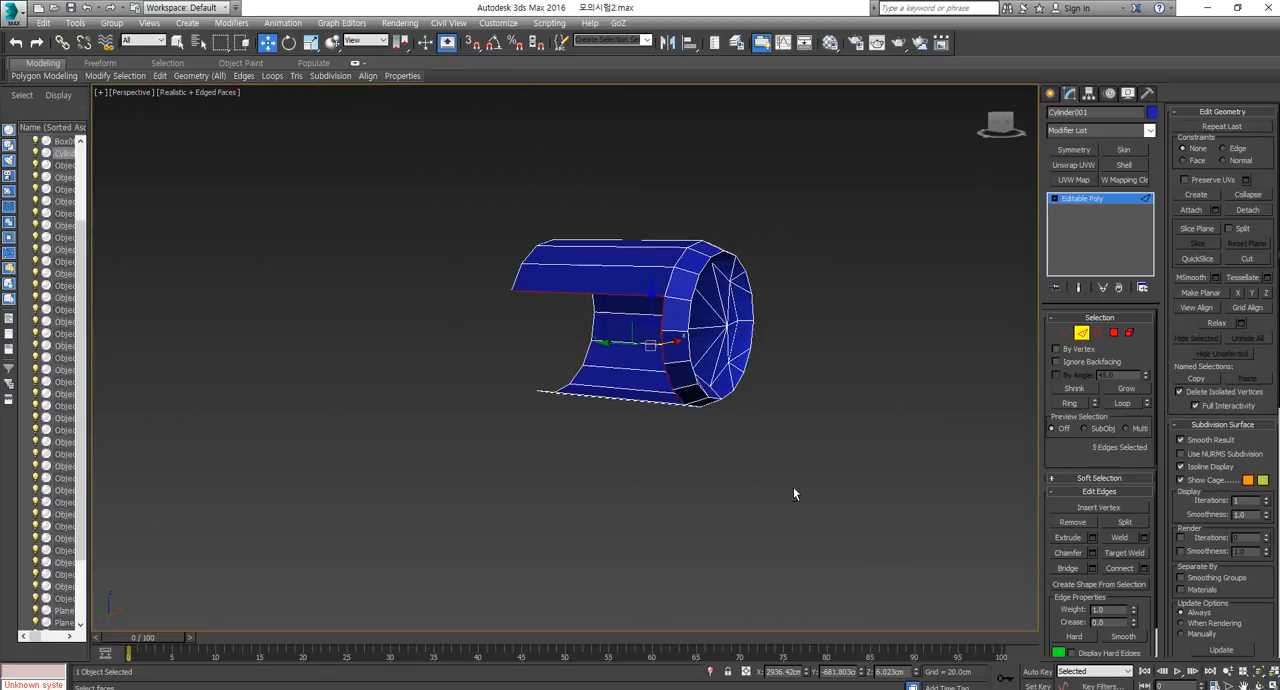
Keep only the four rim edges at the opening selected and try extending them sideways along X into a curved strip.
left_click_drag(604, 203, 582, 304, "alt")
middle_click_drag(622, 352, 604, 392, "alt")
left_click_drag(699, 355, 508, 406, "shift")
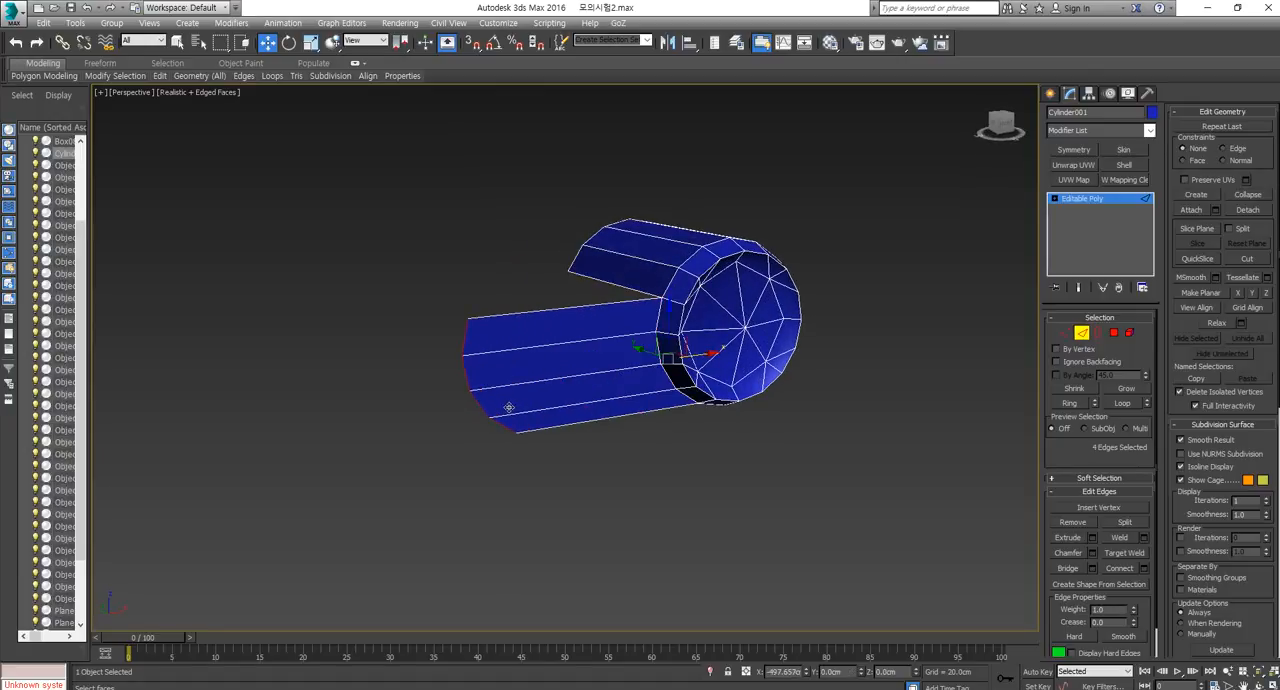
middle_click_drag(658, 368, 815, 316, "alt")
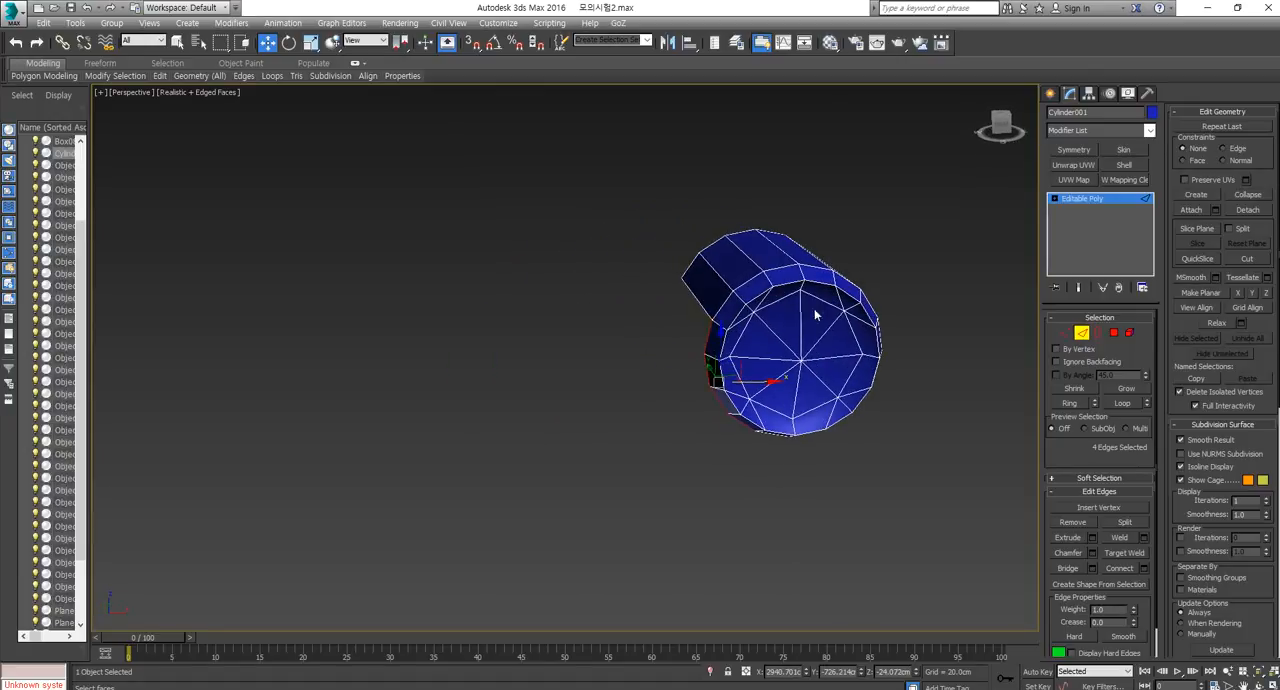
Select the long cylindrical body's polygons behind the rim and delete them, leaving only the headlight cap.
left_click(1113, 333)
middle_click_drag(620, 300, 574, 147, "alt")
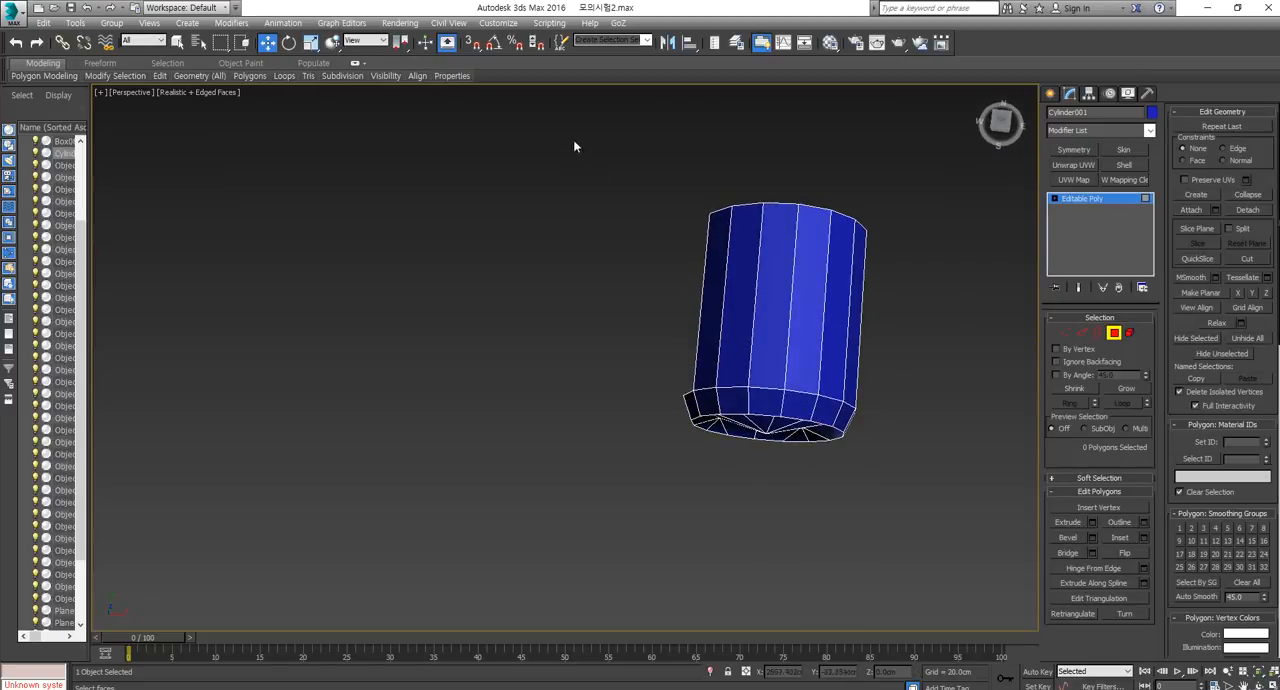
left_click_drag(931, 260, 931, 262)
key("Delete")
left_click(1113, 333)
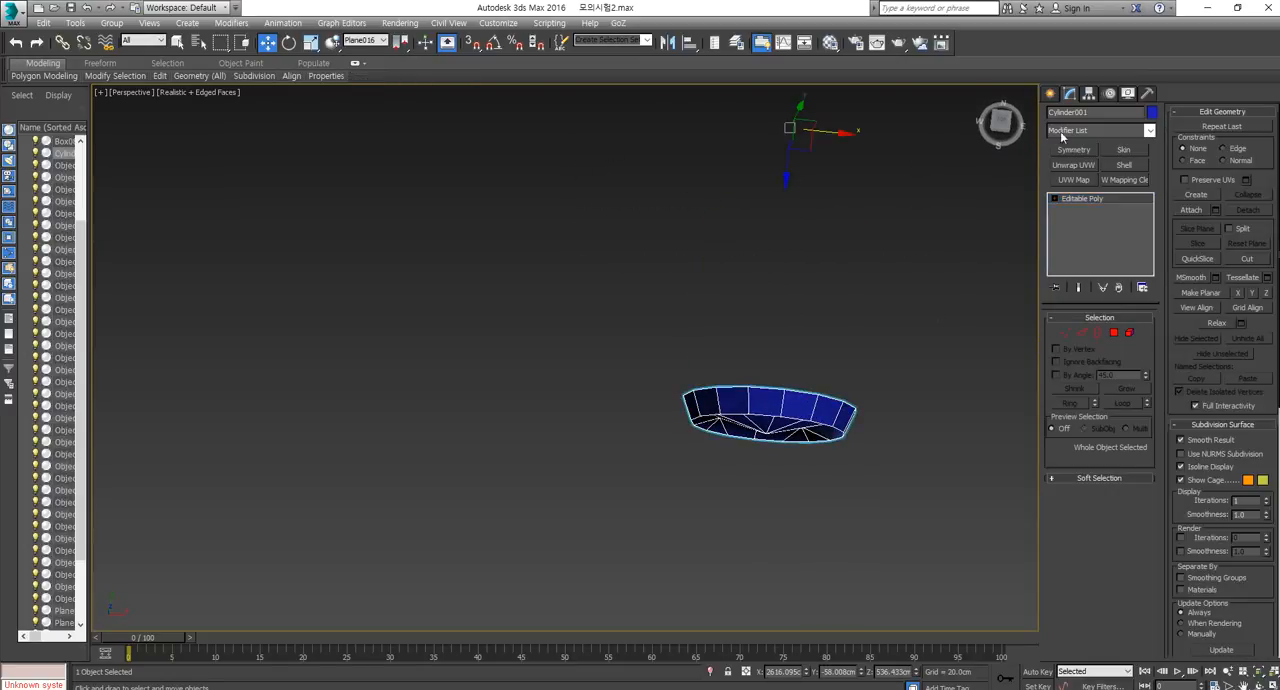
Create a rectangular plane beside the headlight in the front view and convert it to an editable poly.
left_click(1051, 93)
key("f")
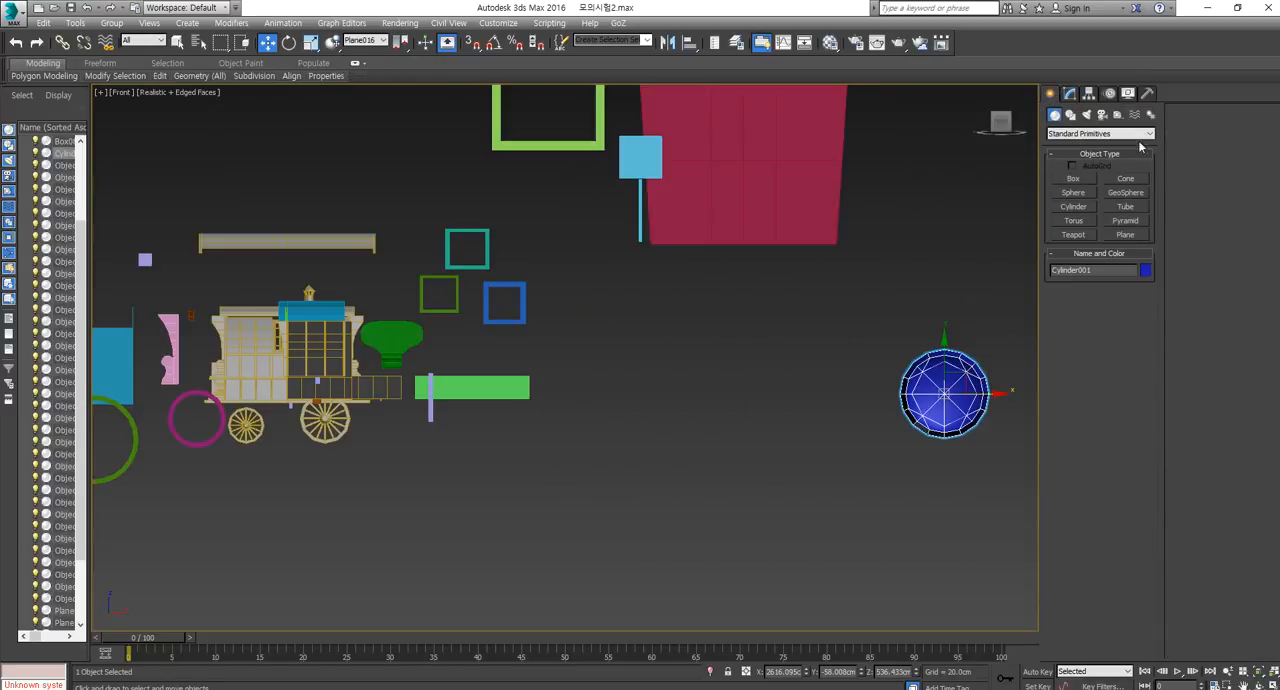
left_click(1138, 235)
left_click_drag(703, 306, 855, 421)
right_click(808, 326)
right_click(808, 326)
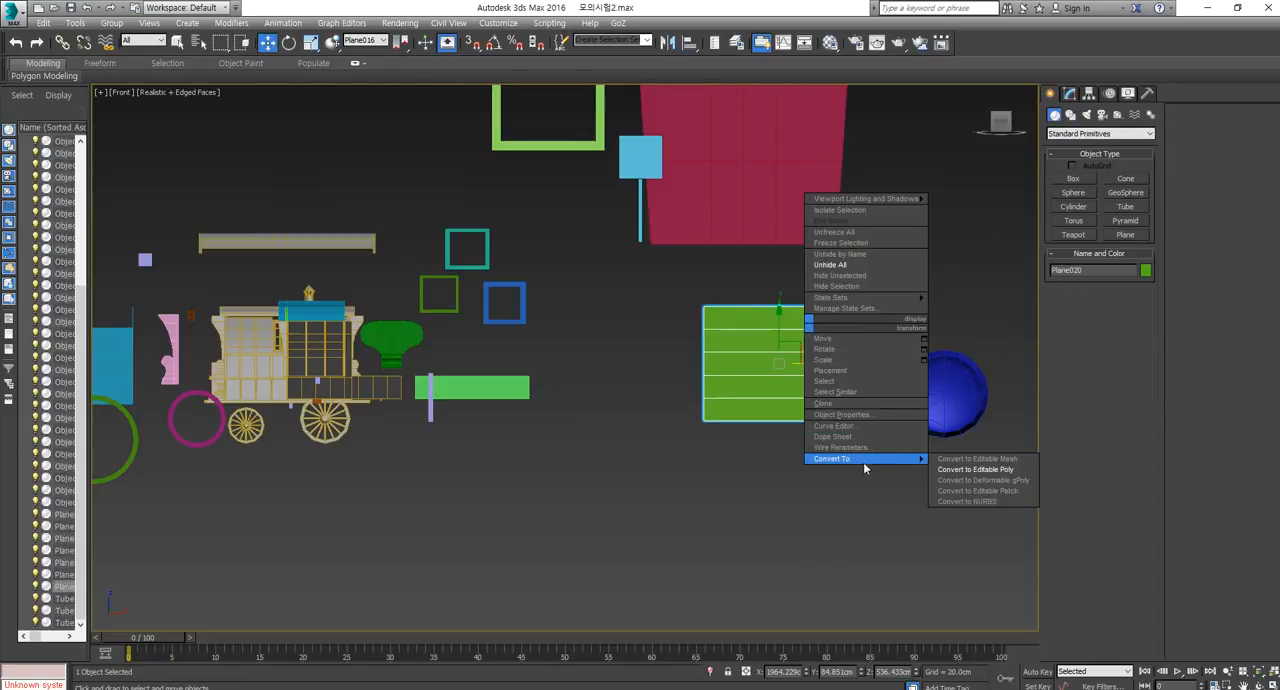
left_click(988, 458)
Add a vertical edge loop through the plane's centre and delete the polygons of its left half.
left_click(1097, 332)
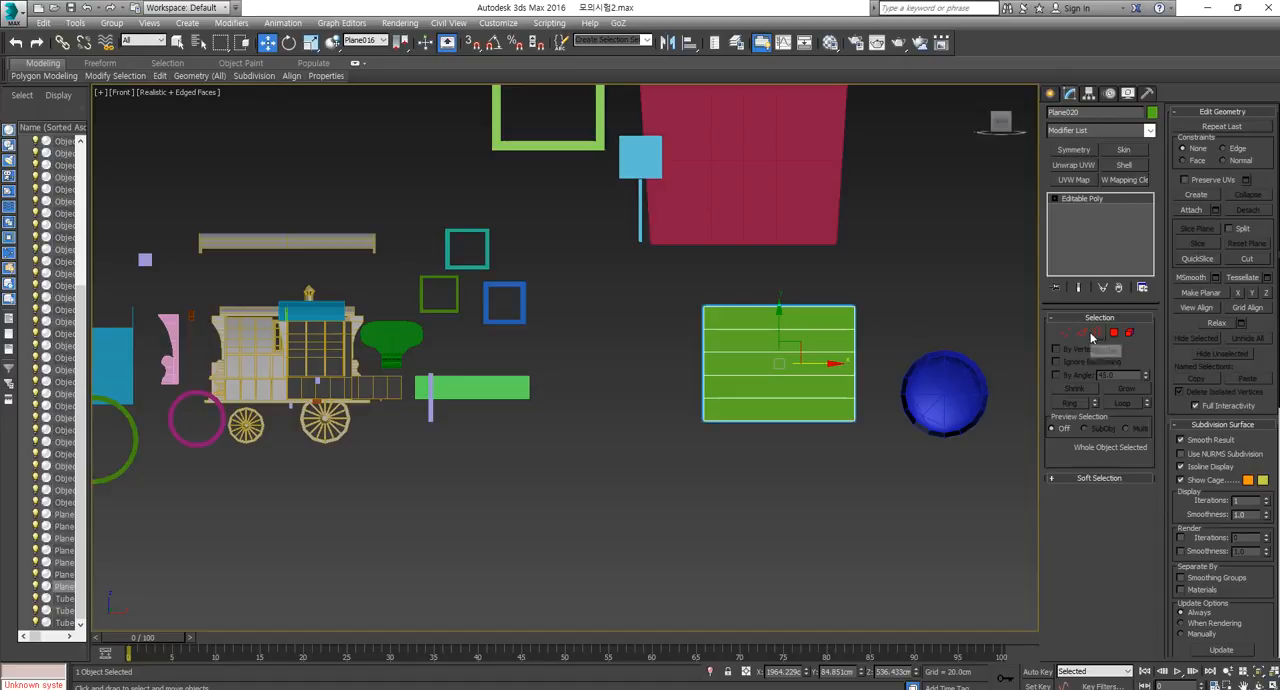
left_click(1081, 333)
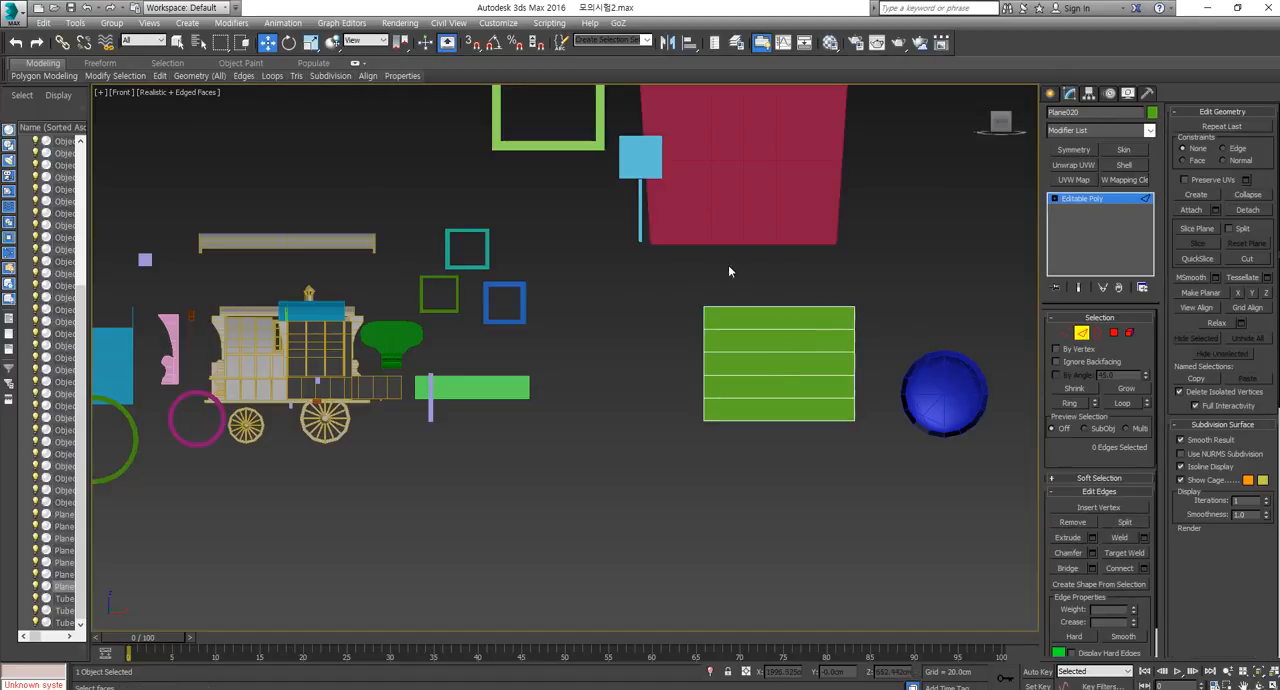
double_click(779, 340)
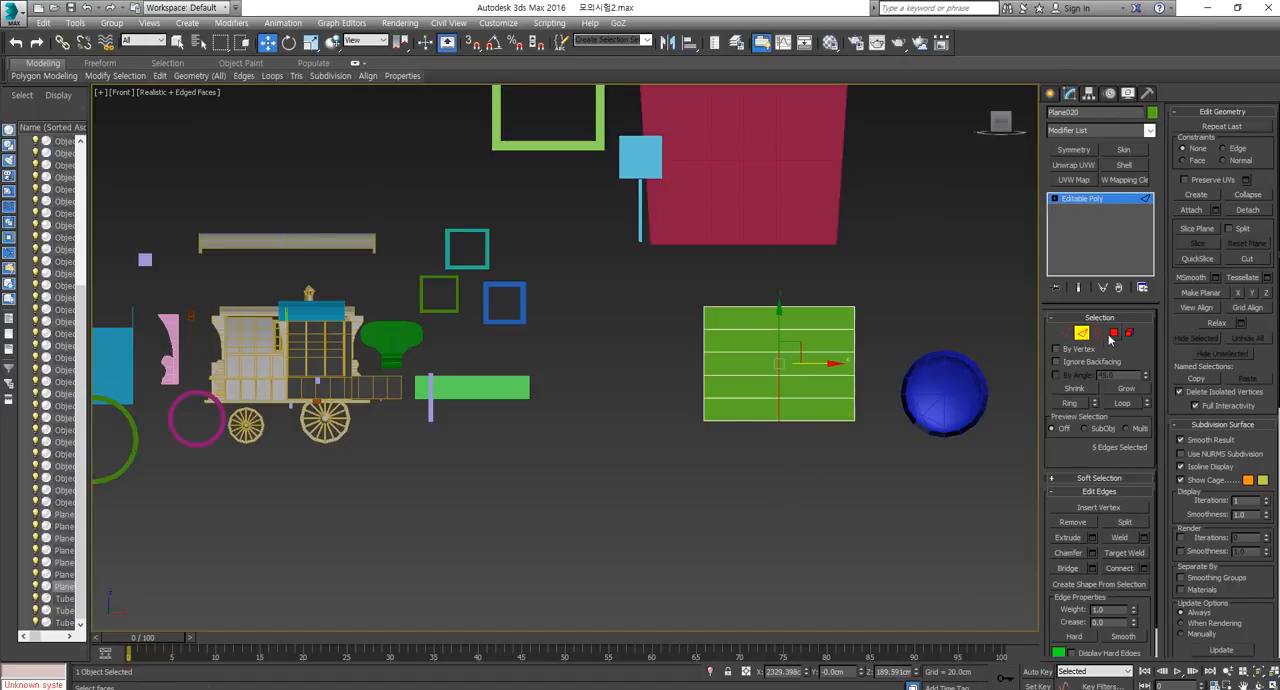
left_click(1113, 334)
left_click_drag(732, 297, 706, 526)
key("Delete")
left_click(1113, 335)
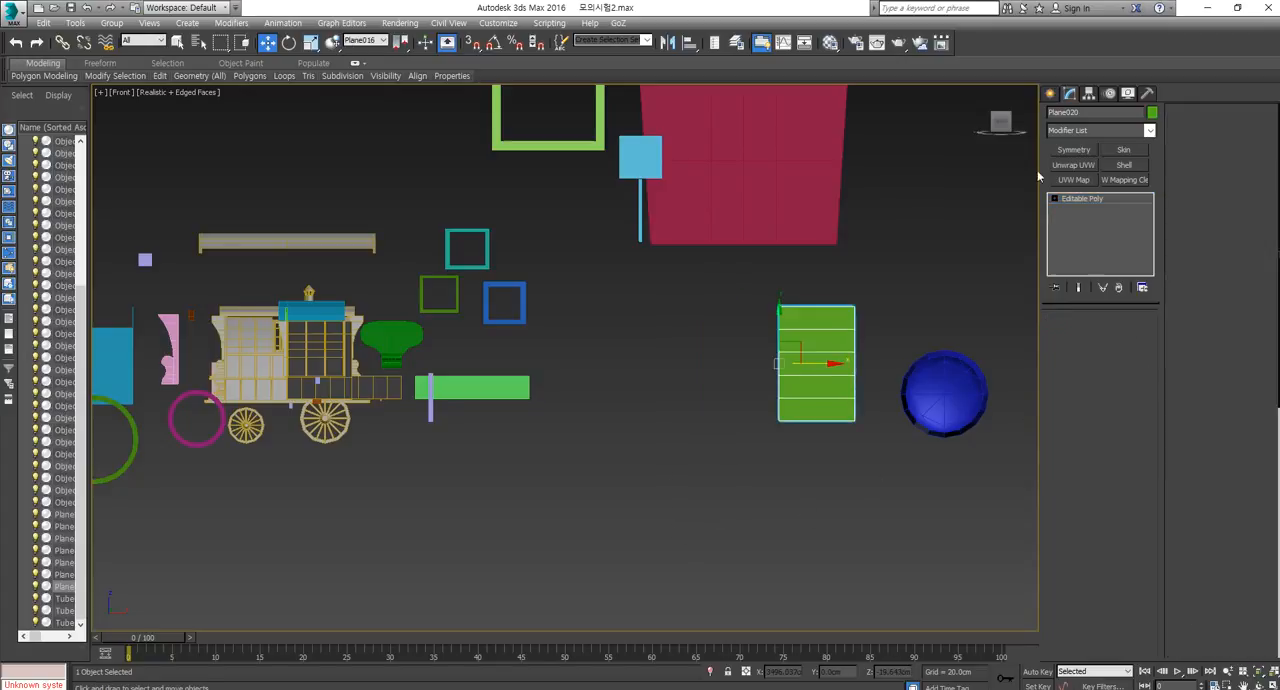
Apply a Symmetry modifier with the X mirror axis to the half plane and view it in perspective.
left_click(1073, 149)
middle_click_drag(796, 406, 751, 452)
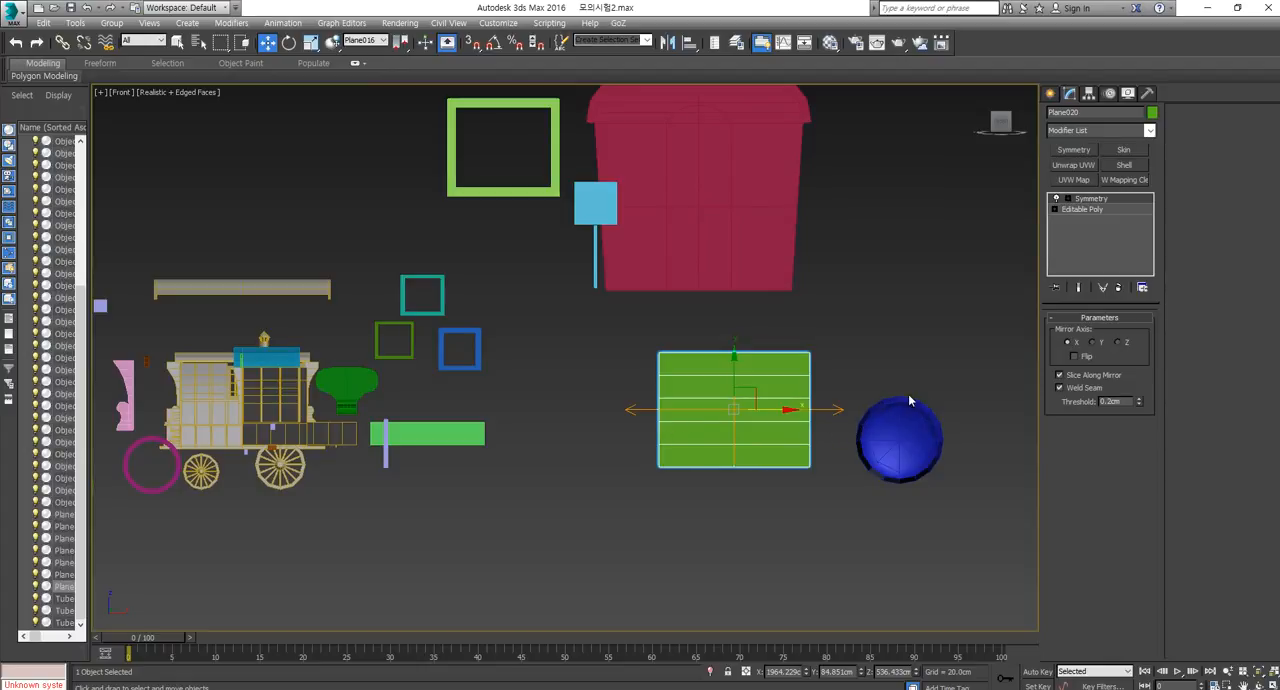
middle_click_drag(808, 401, 767, 398)
key("p")
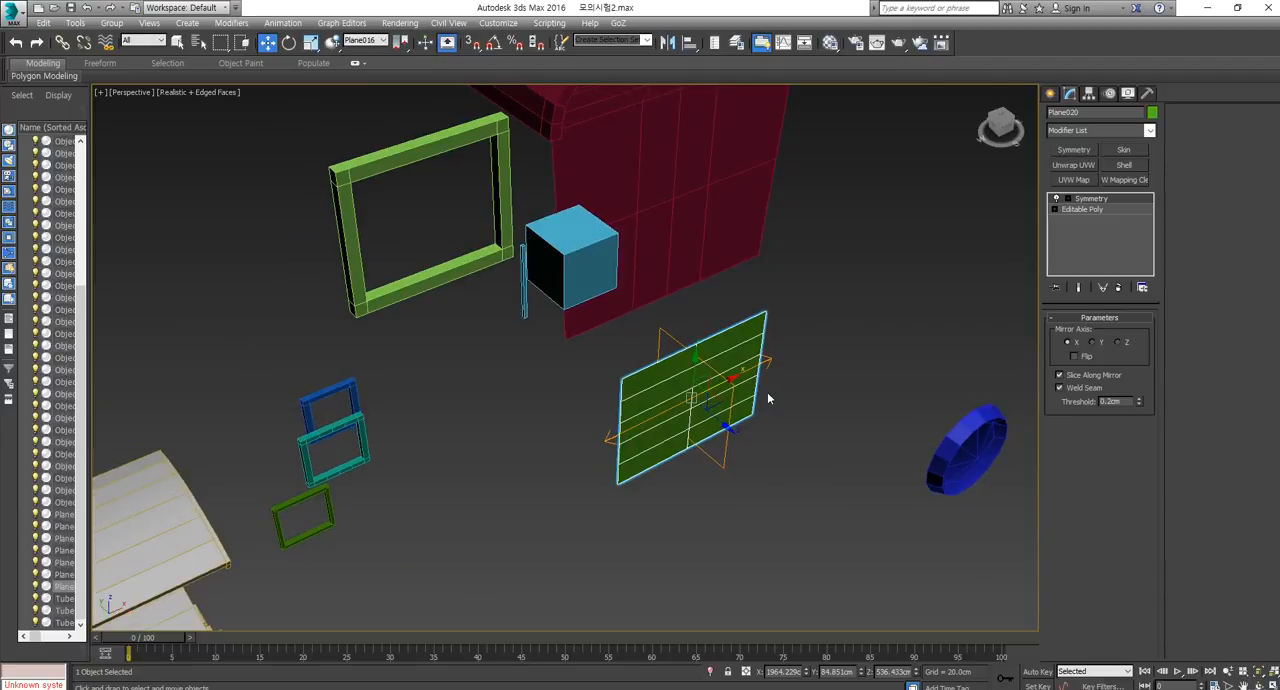
Move the mirrored plane next to the headlight cap and tilt the whole object backwards.
left_click_drag(714, 420, 874, 550)
middle_click_drag(874, 550, 820, 516)
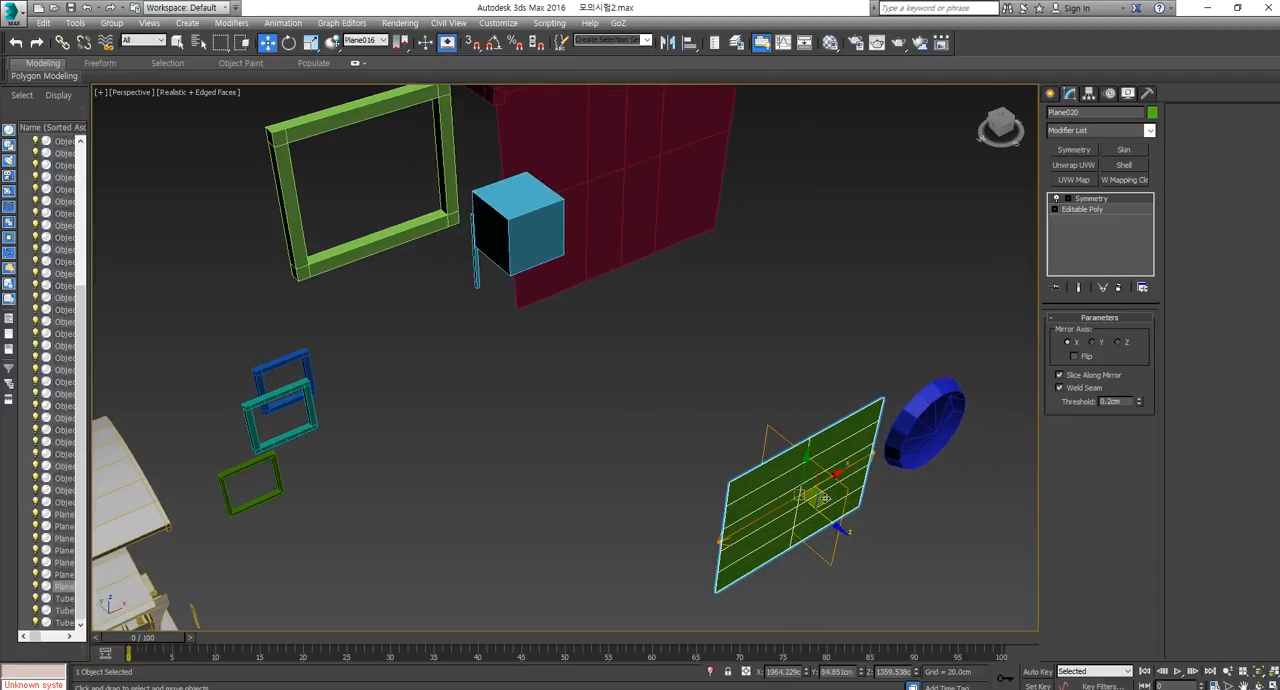
key("r")
left_click_drag(774, 521, 876, 438)
key("e")
Bend the tilted plane's front down into a car hood by moving and rotating the base mesh's lower six vertices, with the Symmetry result shown.
left_click(1084, 210)
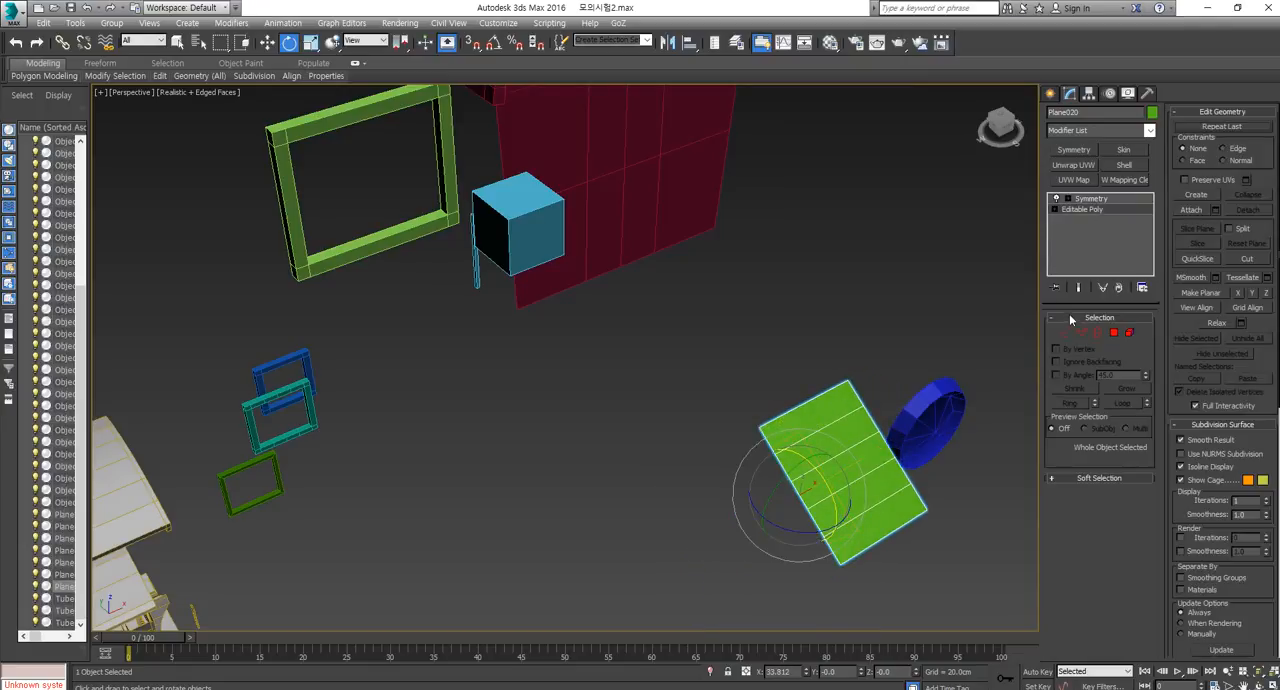
left_click(1066, 332)
left_click(1078, 289)
left_click_drag(939, 496, 787, 503)
middle_click_drag(809, 520, 832, 400)
left_click_drag(913, 386, 922, 427)
key("ctrl+z")
key("w")
mouse_move(922, 427)
middle_mouse_down("alt")
mouse_move(906, 471)
mouse_move(907, 438)
middle_mouse_up("alt")
key("e")
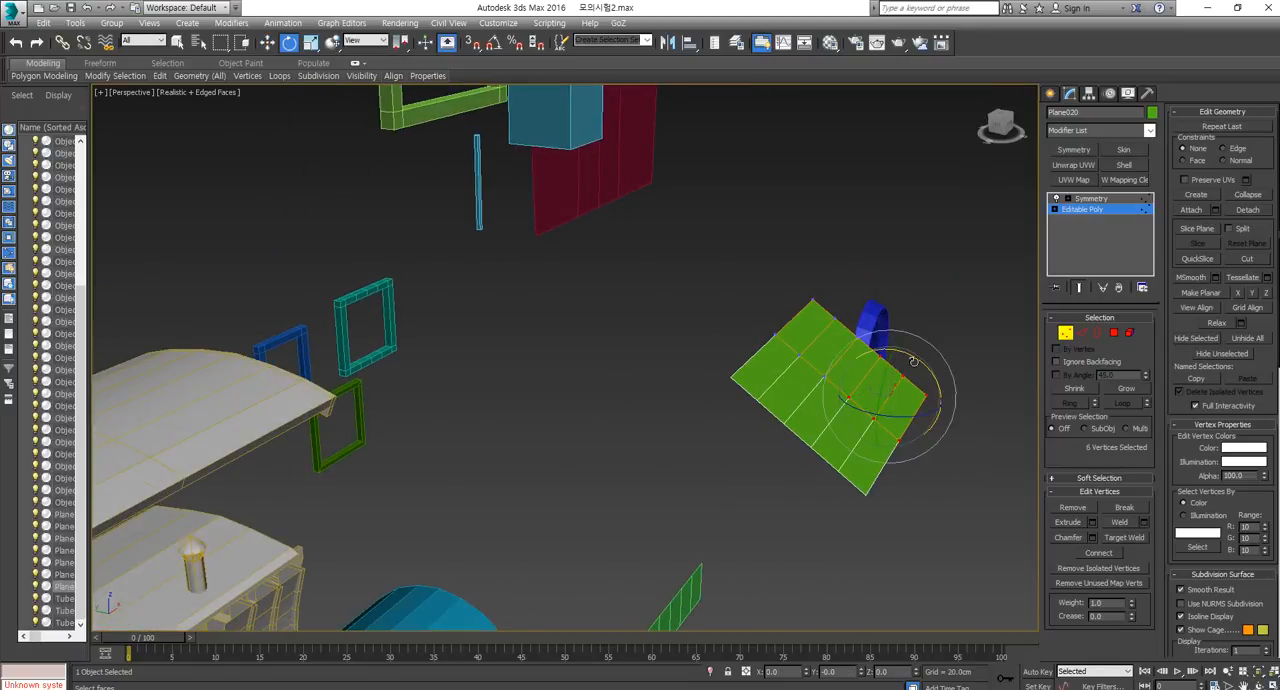
left_click_drag(914, 361, 934, 422)
key("w")
left_click_drag(879, 377, 834, 392)
middle_click_drag(896, 448, 812, 416, "alt")
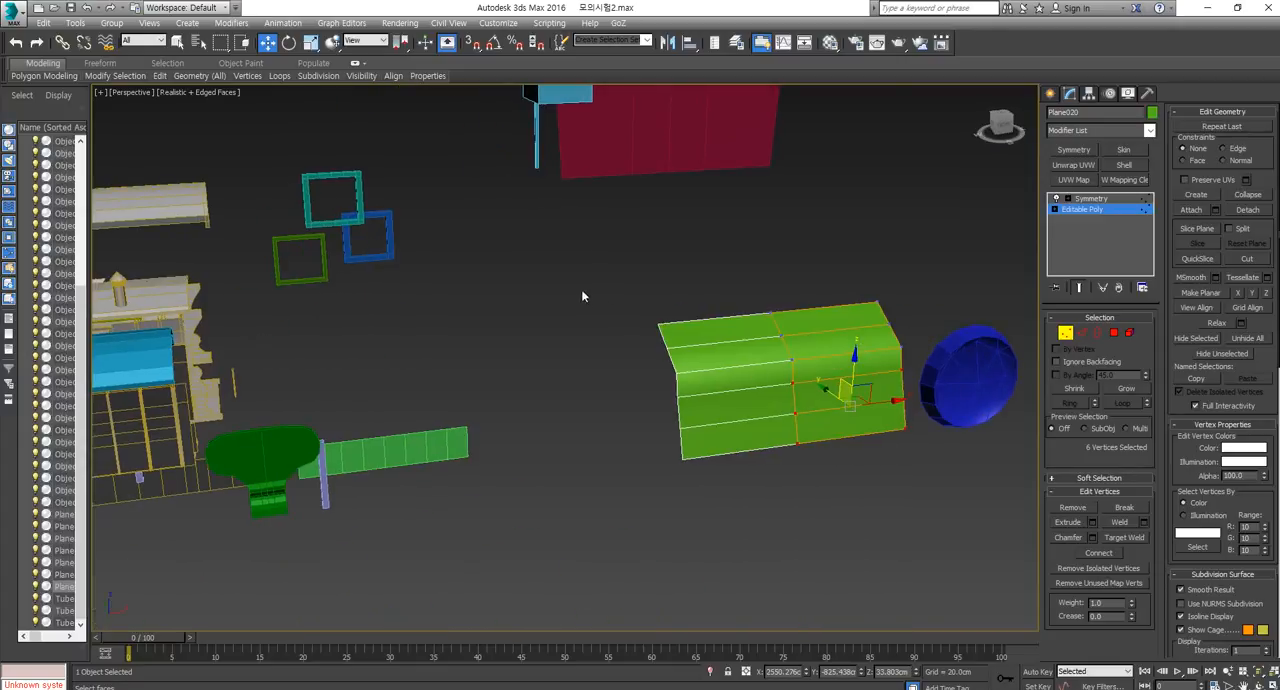
Pull the two rear edge vertices of the hood back to lengthen its top surface.
left_click_drag(917, 321, 911, 323)
middle_click_drag(736, 326, 768, 350, "alt")
left_click_drag(796, 290, 698, 265)
middle_click_drag(912, 410, 879, 474, "alt")
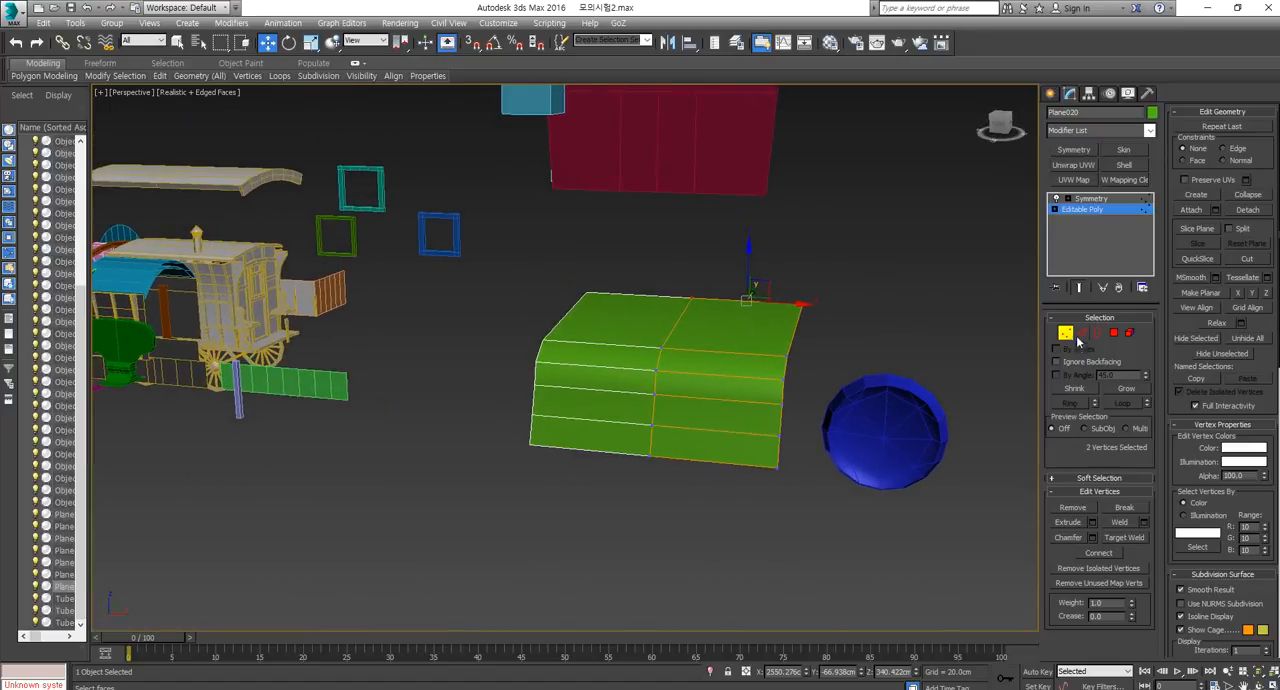
left_click(1068, 334)
left_click(906, 412)
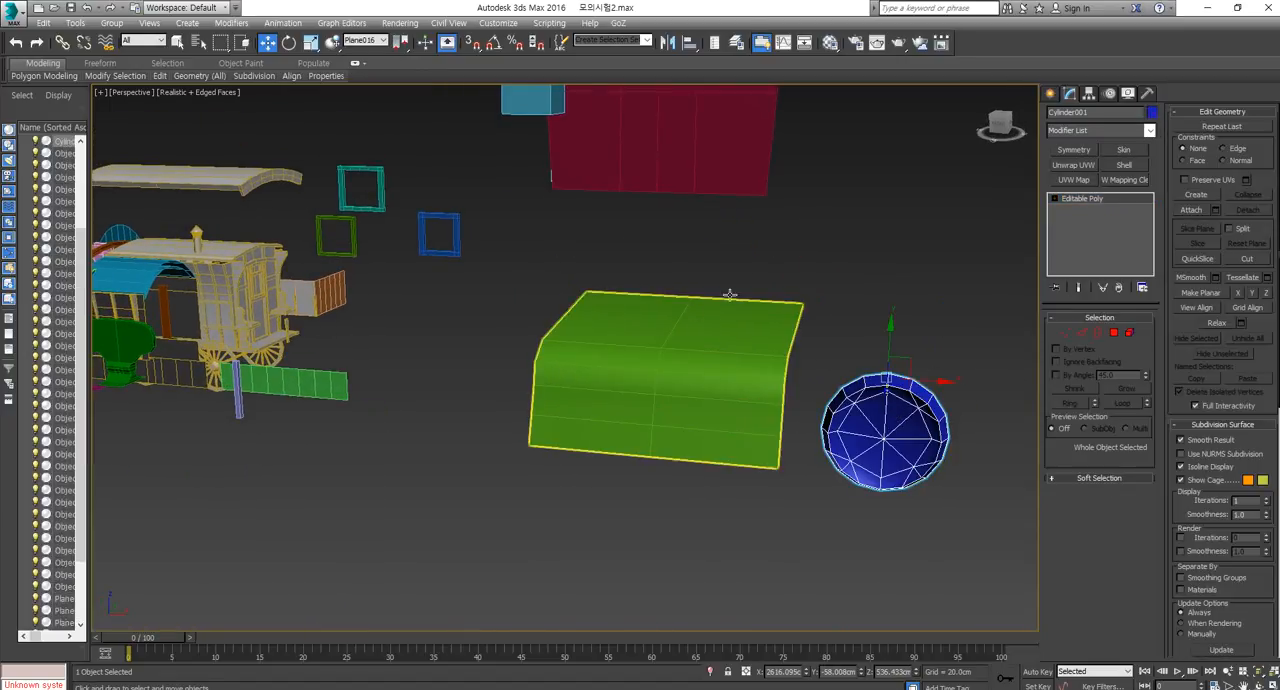
left_click(1081, 332)
middle_click_drag(840, 405, 788, 418, "alt")
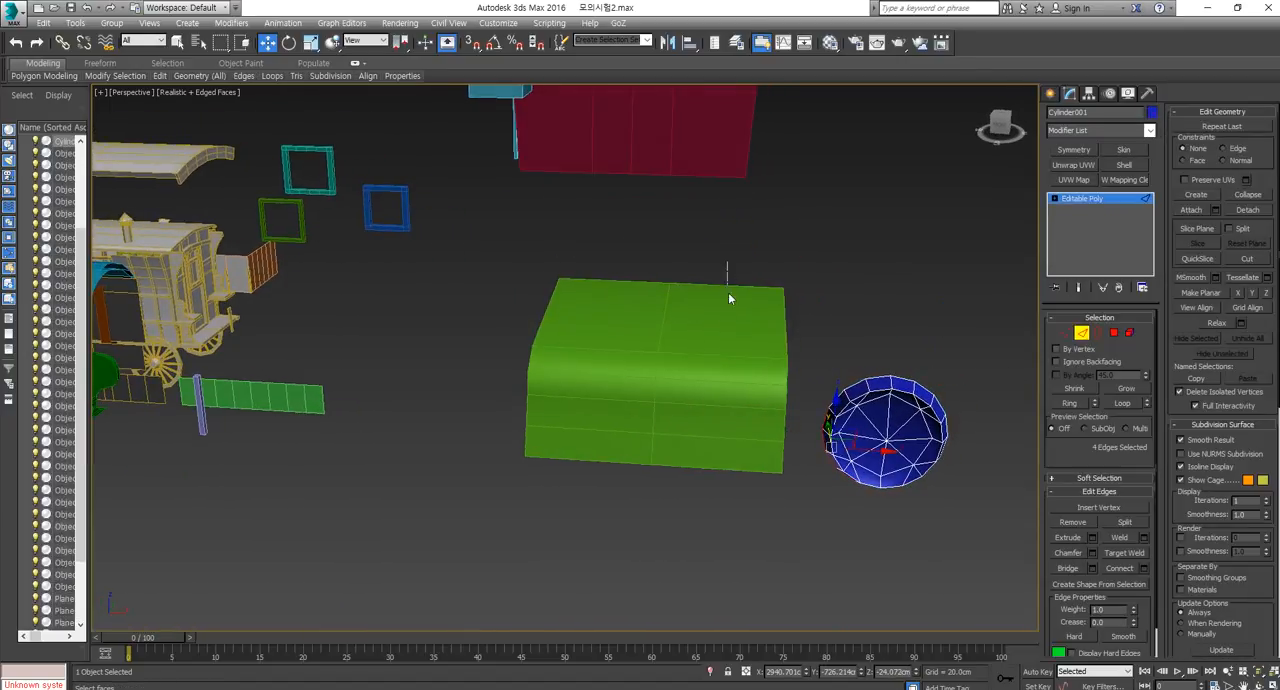
left_click(1081, 334)
Connect the crosswise edges of the hood's base half to add an edge loop through its middle.
left_click(768, 375)
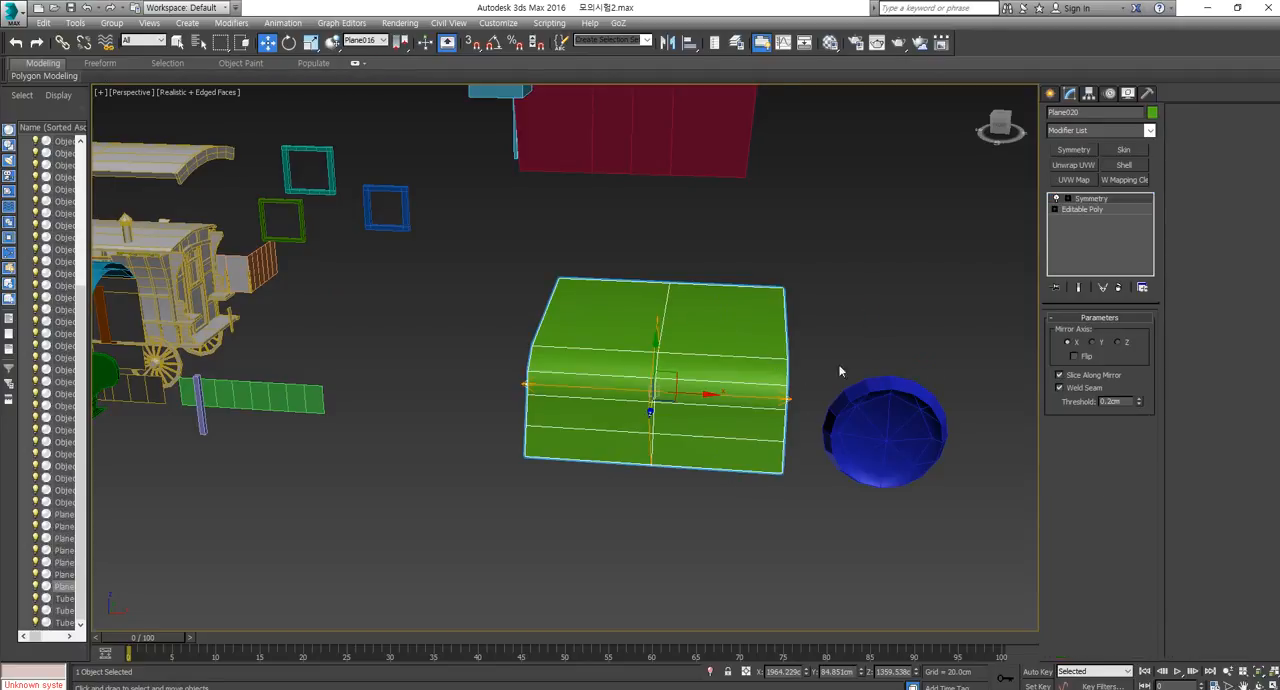
left_click(1100, 210)
left_click(1081, 332)
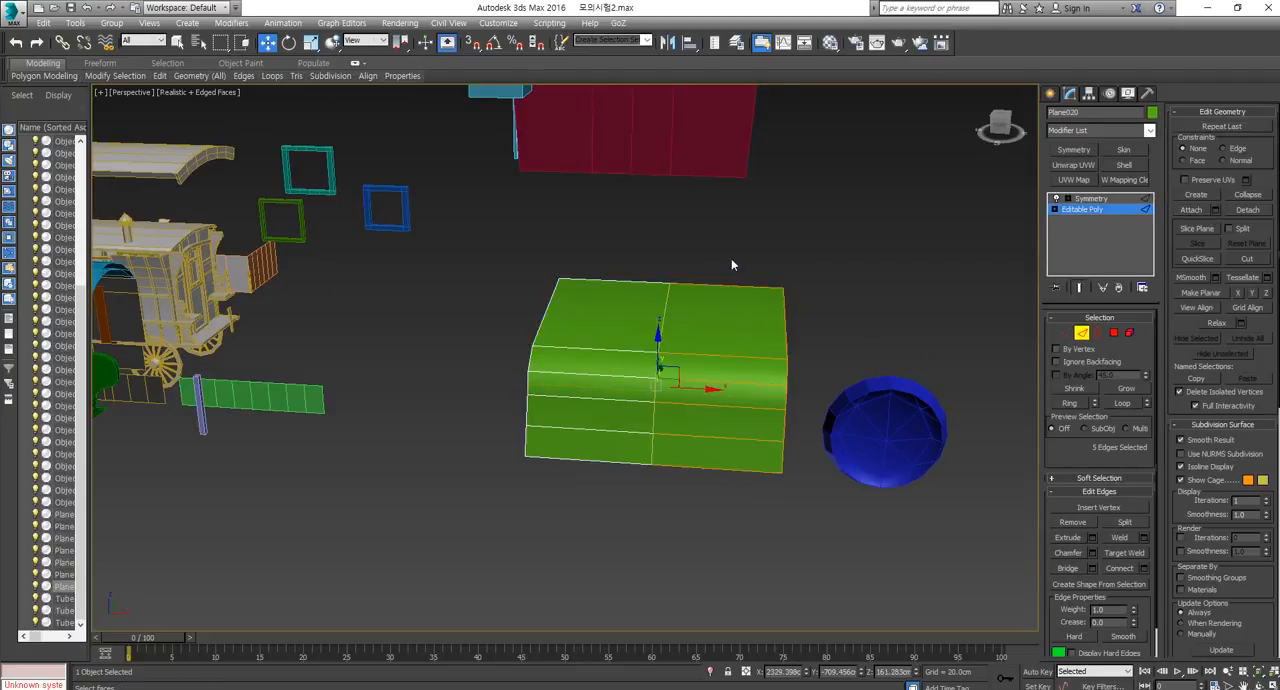
left_click_drag(755, 527, 755, 527)
left_click(1119, 568)
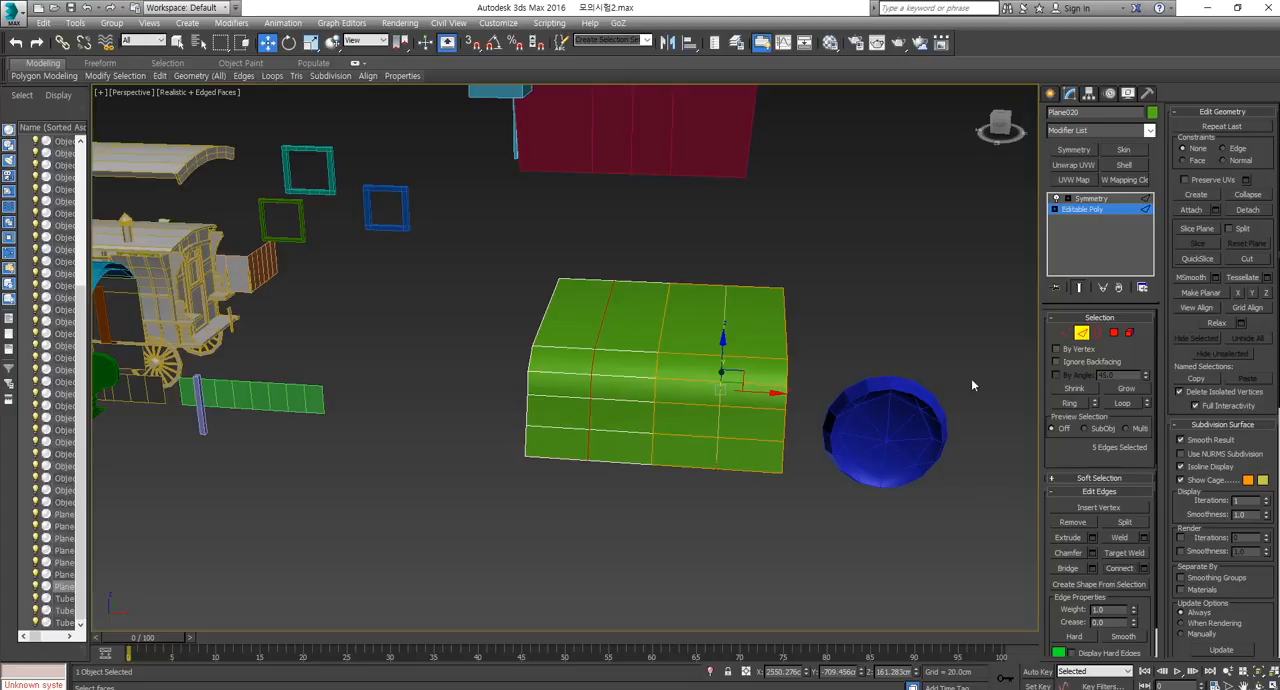
Spread the two outer vertices on the hood's rear edge slightly outward.
left_click(1065, 333)
left_click(725, 286)
left_click_drag(683, 311, 683, 311)
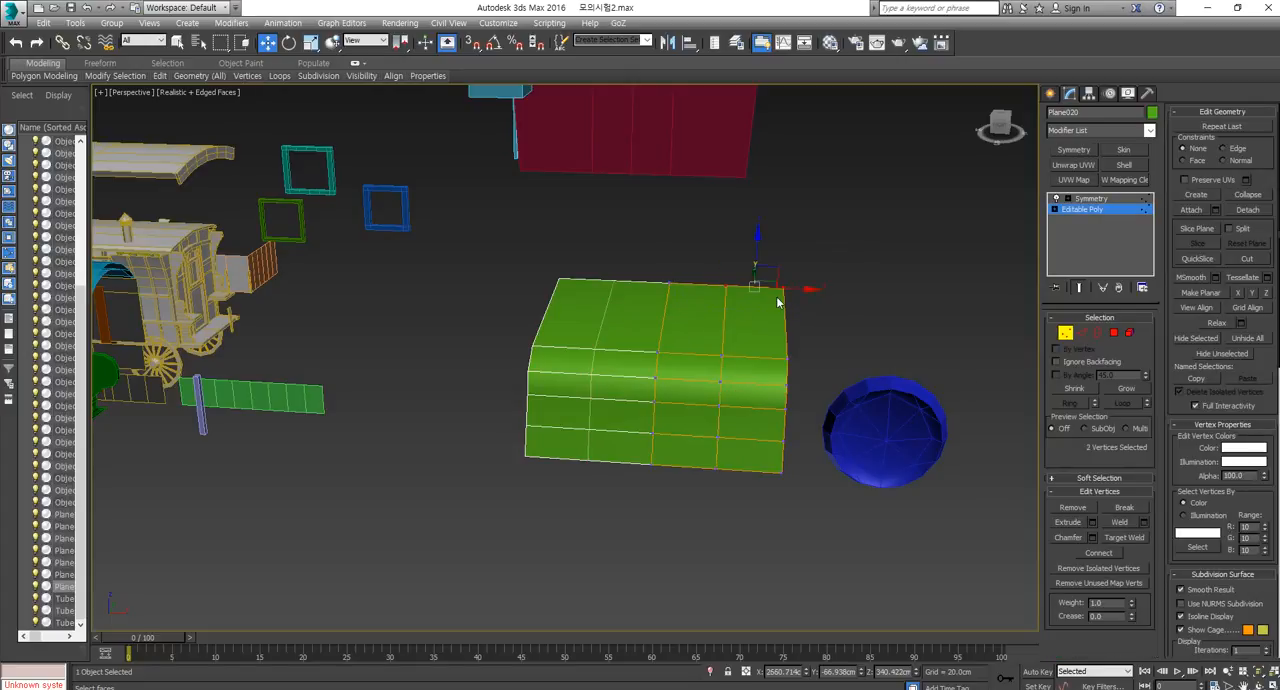
left_click_drag(790, 289, 805, 286)
Move the six vertices along the hood's outer side outward to widen the hood.
left_click_drag(777, 505, 789, 493)
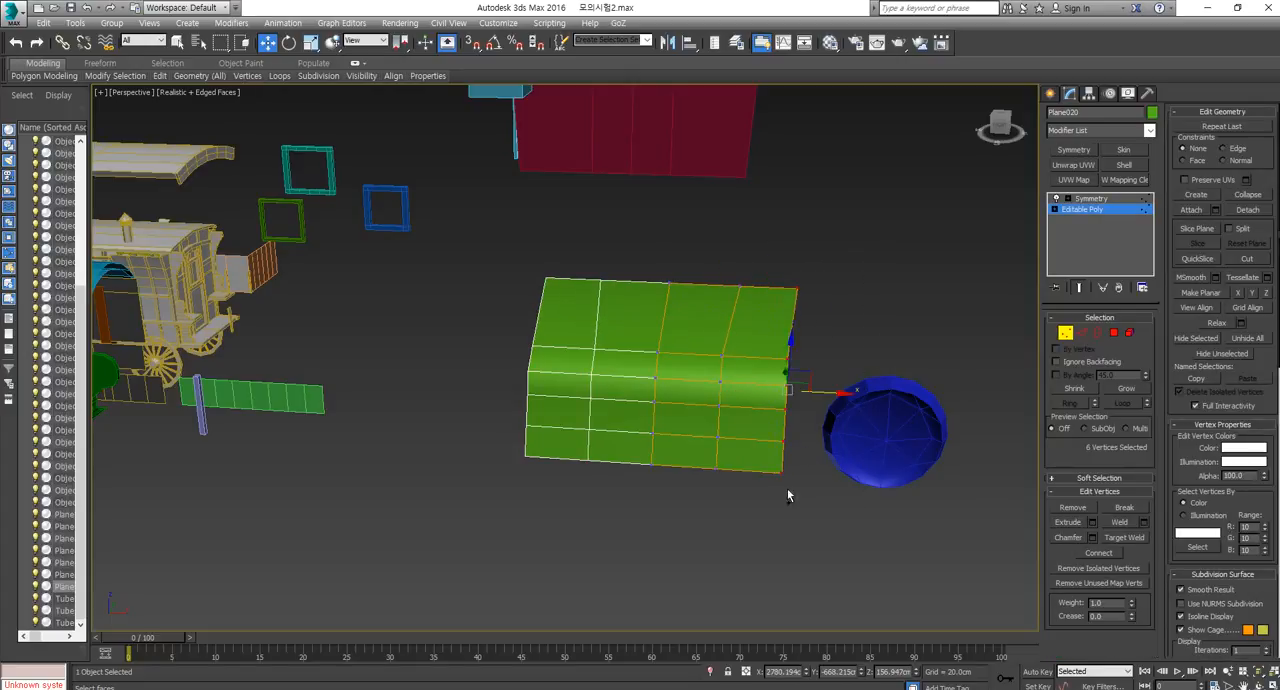
middle_click_drag(789, 493, 728, 372, "alt")
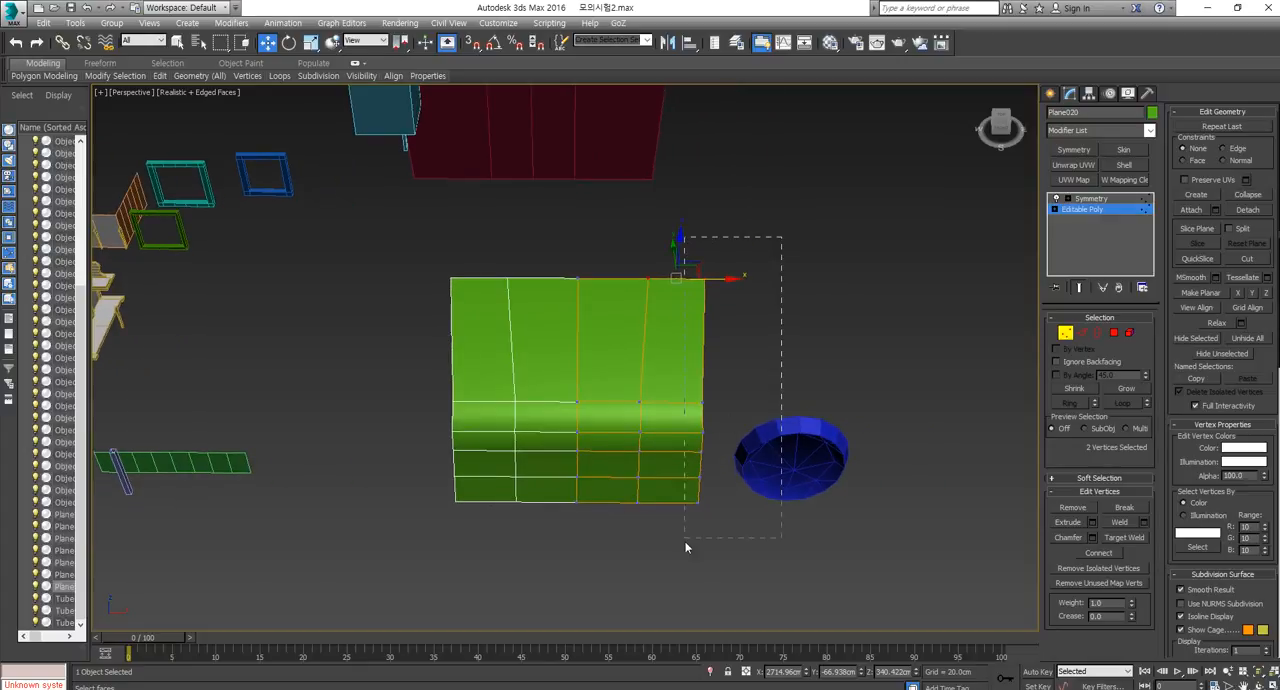
left_click_drag(686, 547, 686, 547)
left_click_drag(737, 423, 771, 423)
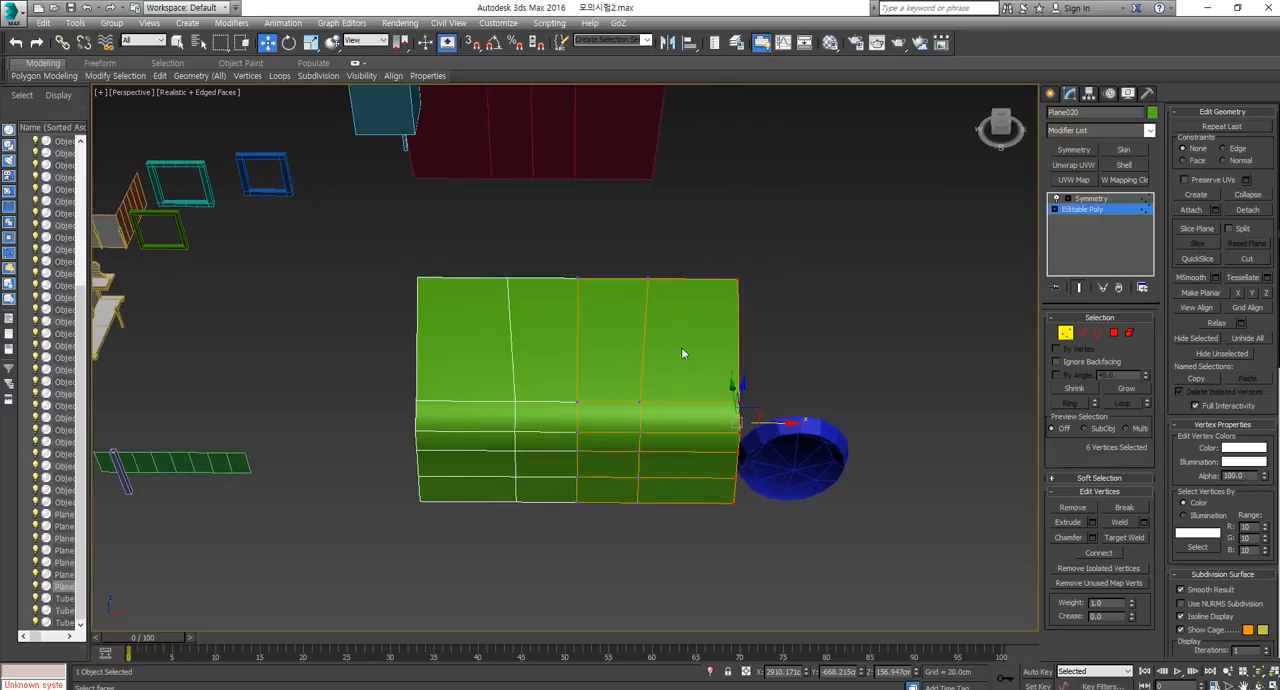
Move the hood's two inner vertex columns forward to give its front a curved outline.
left_click_drag(623, 517, 623, 520)
middle_click_drag(531, 584, 563, 552, "alt")
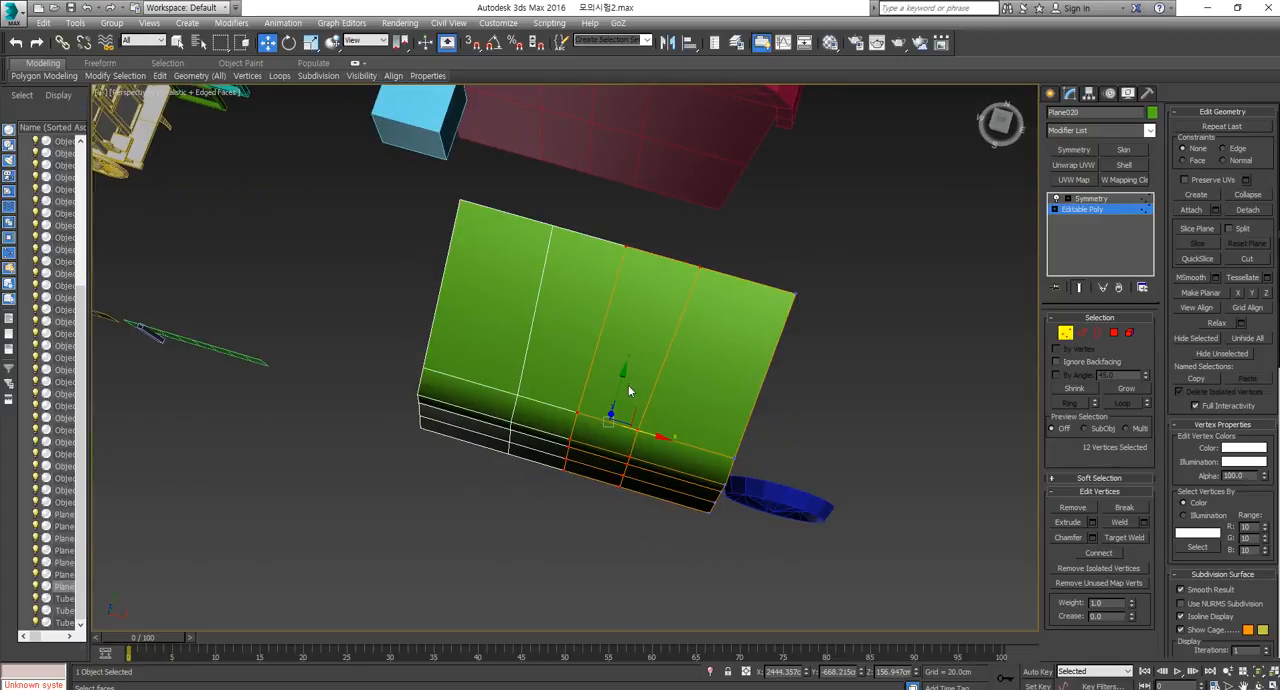
middle_click_drag(623, 375, 745, 502, "alt")
left_click(1066, 334)
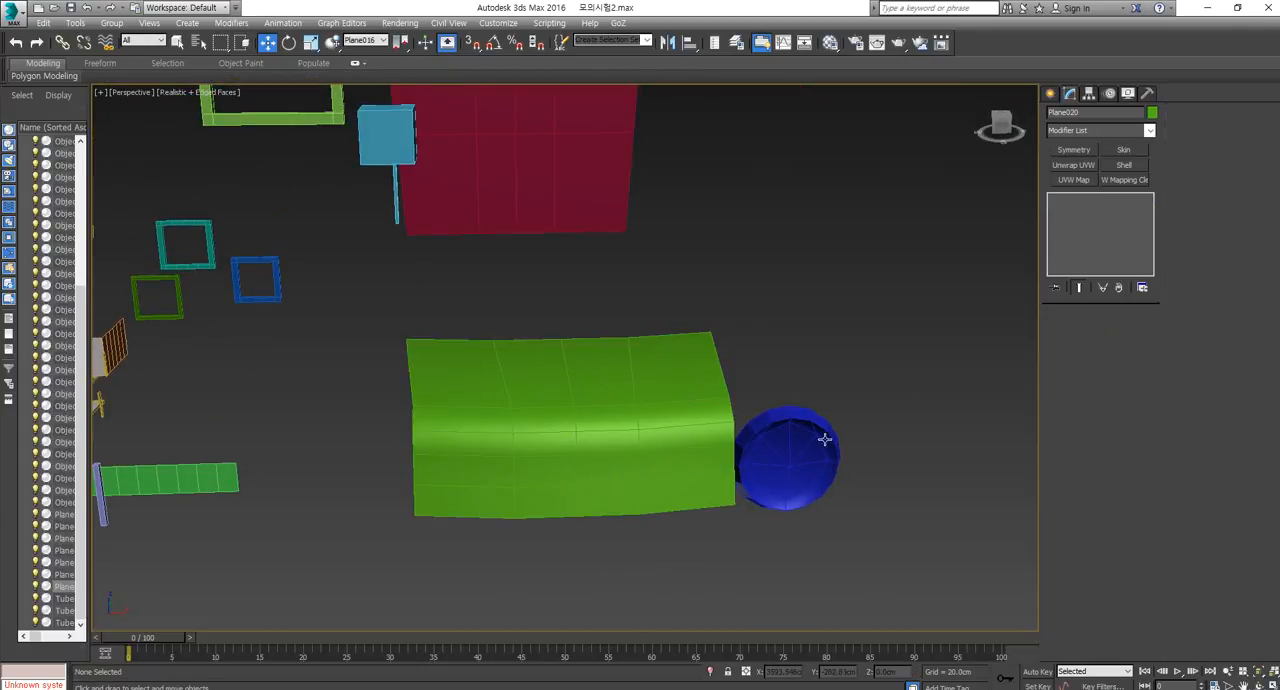
Center the headlight cap's pivot on the object.
left_click(826, 437)
left_click(1089, 93)
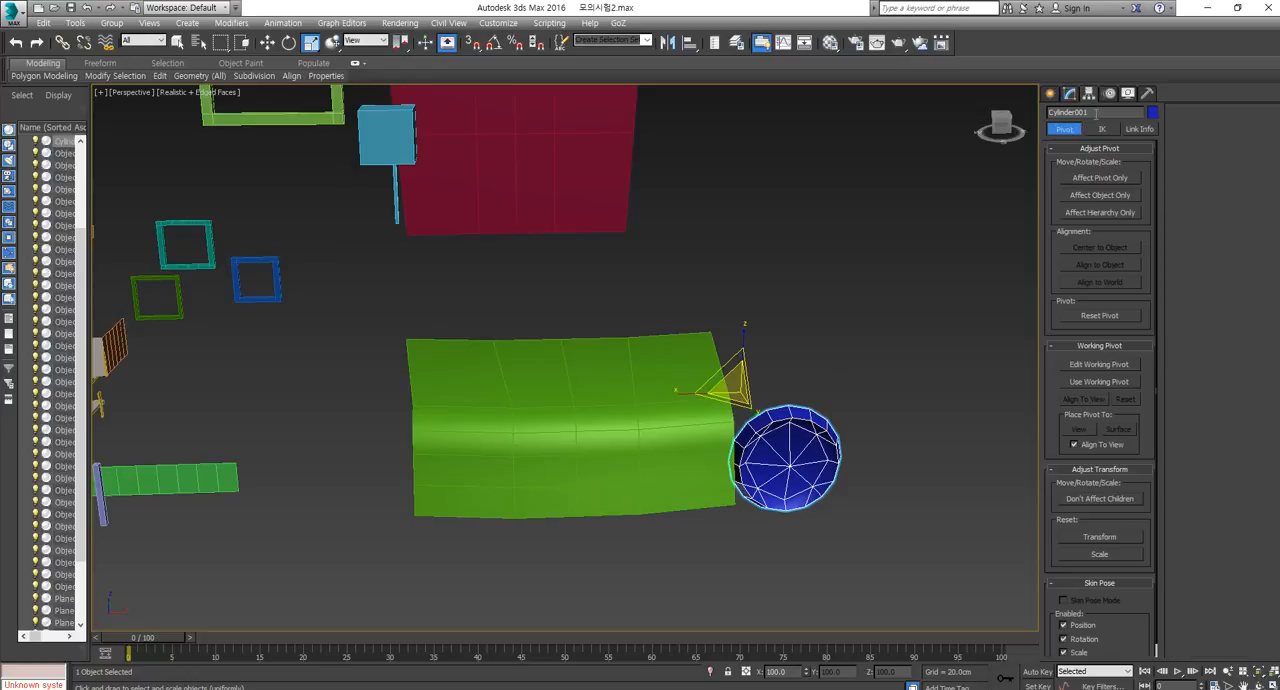
left_click(1100, 178)
left_click(1100, 247)
left_click(1120, 180)
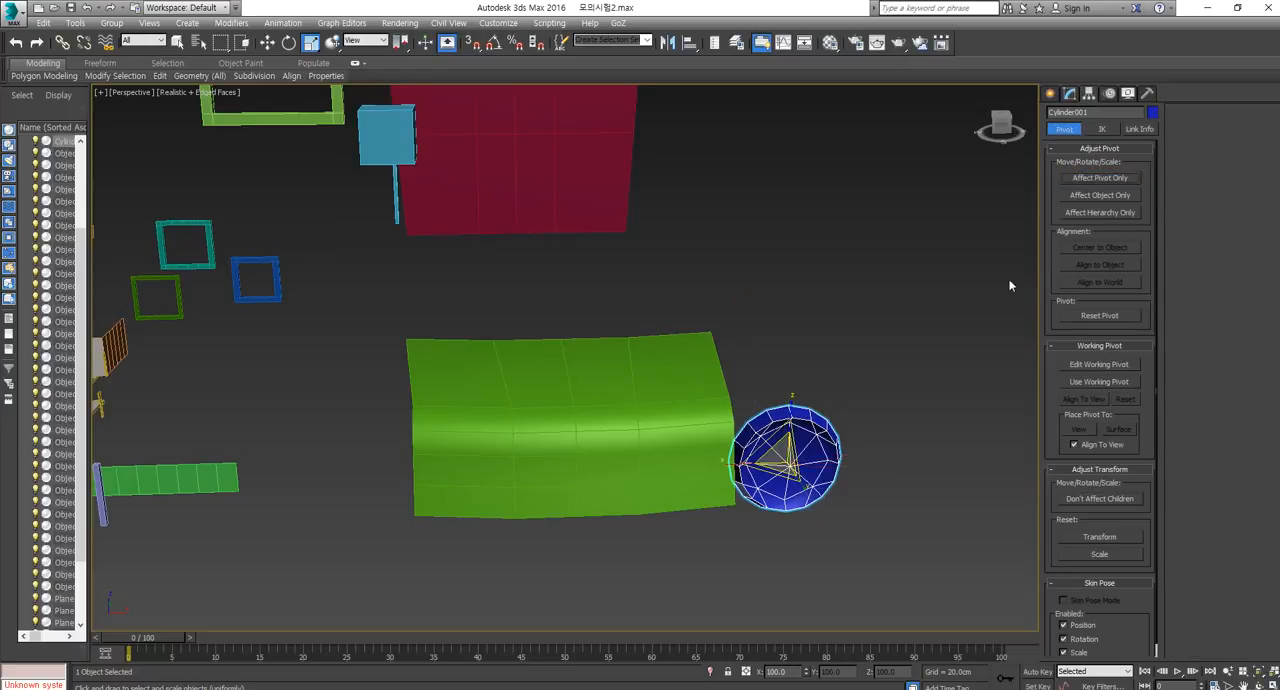
Scale the headlight cap down slightly and move it forward at the hood's front side.
left_click_drag(778, 463, 782, 484)
key("w")
middle_click_drag(784, 470, 808, 437, "alt")
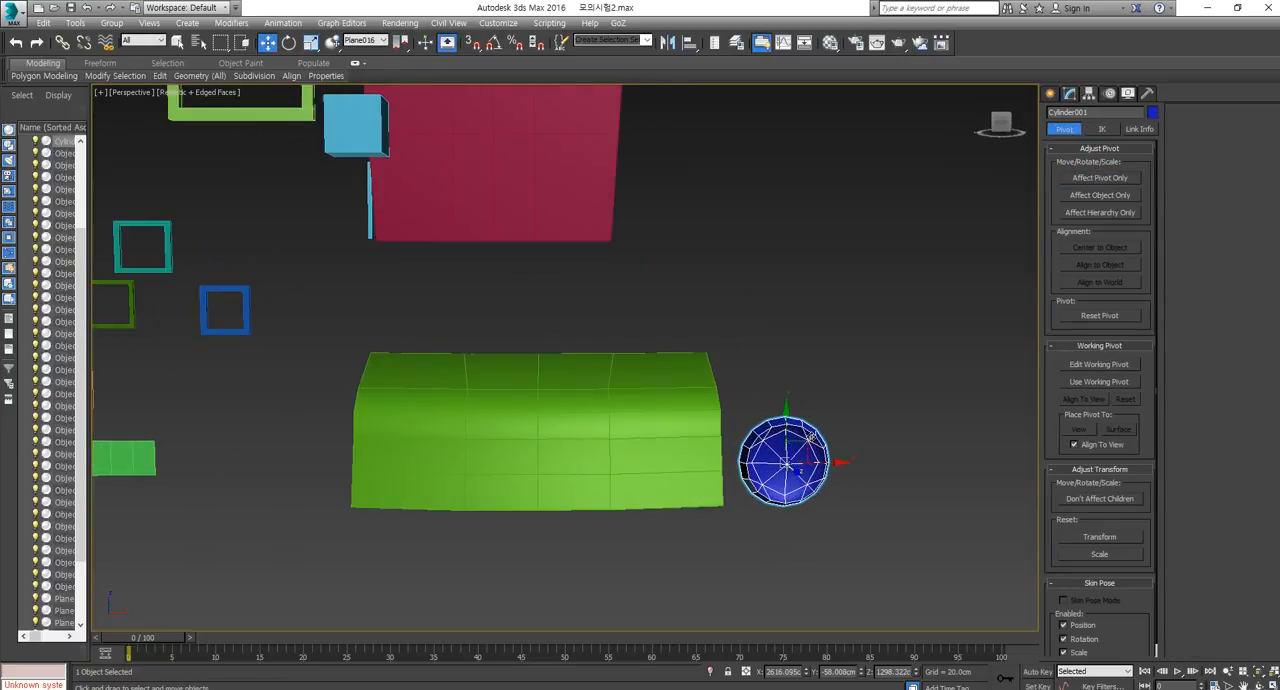
left_click_drag(804, 435, 781, 402)
scroll(742, 449, "up", 3)
middle_click_drag(742, 450, 763, 497, "alt")
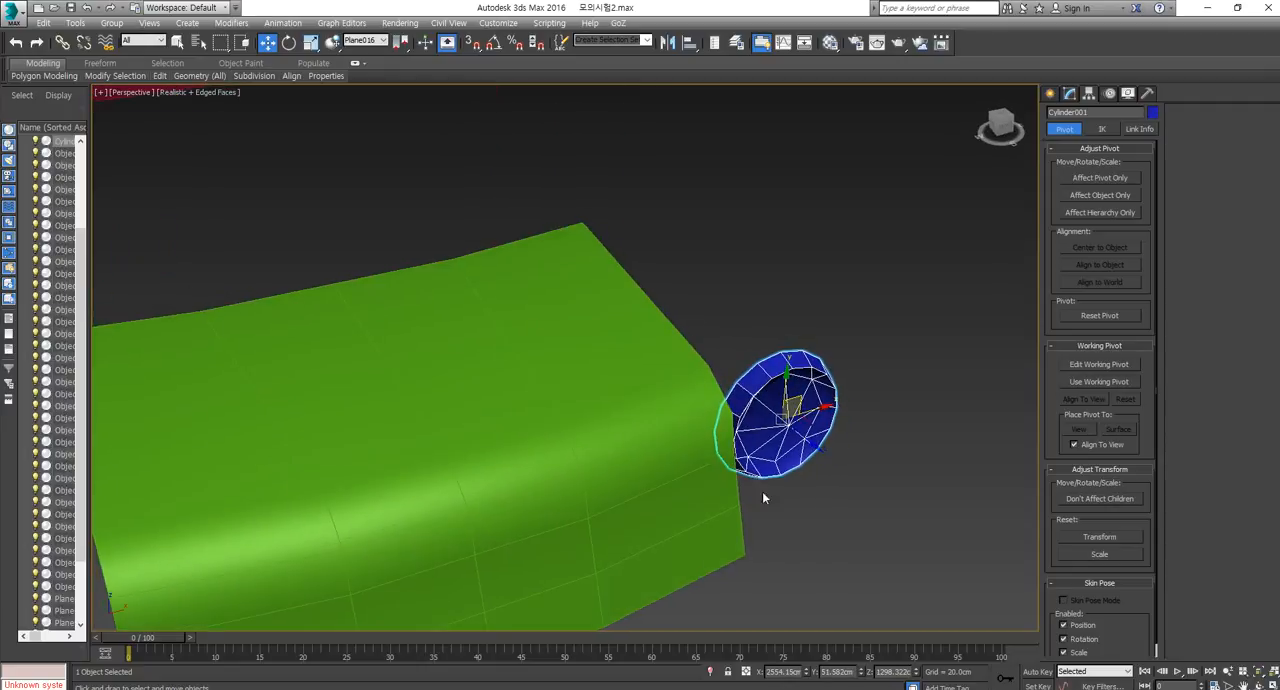
left_click_drag(809, 447, 834, 464)
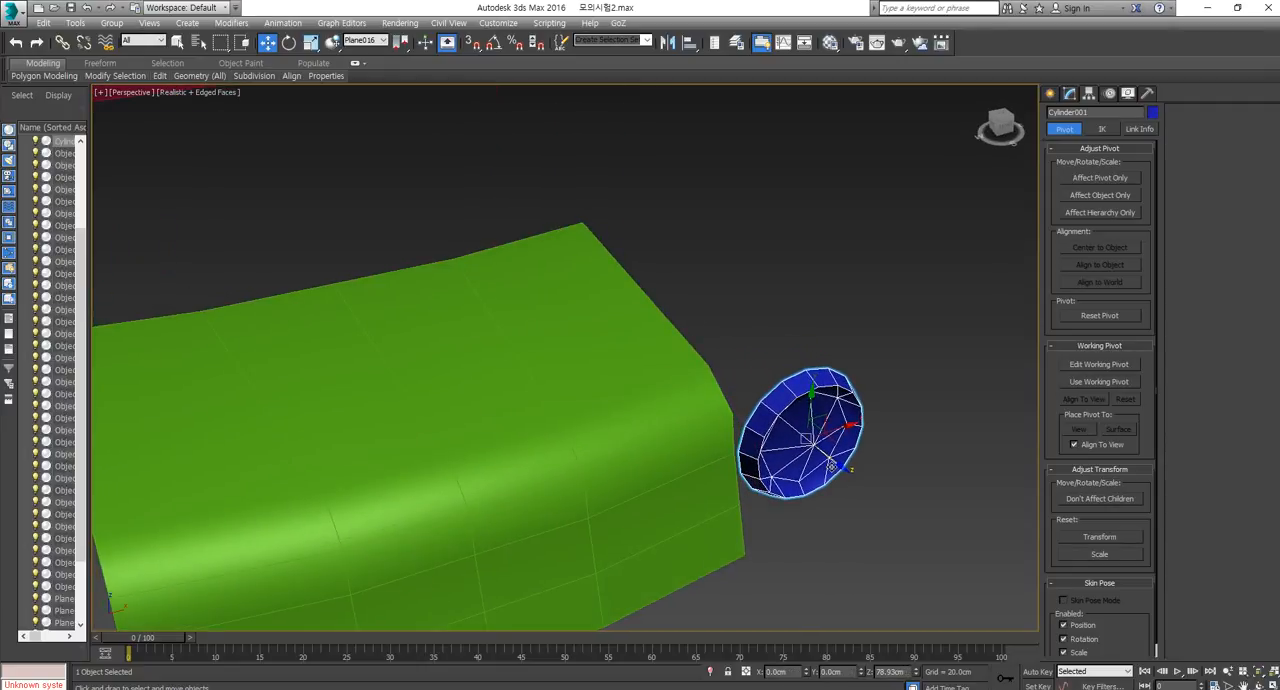
middle_click_drag(798, 516, 752, 508, "alt")
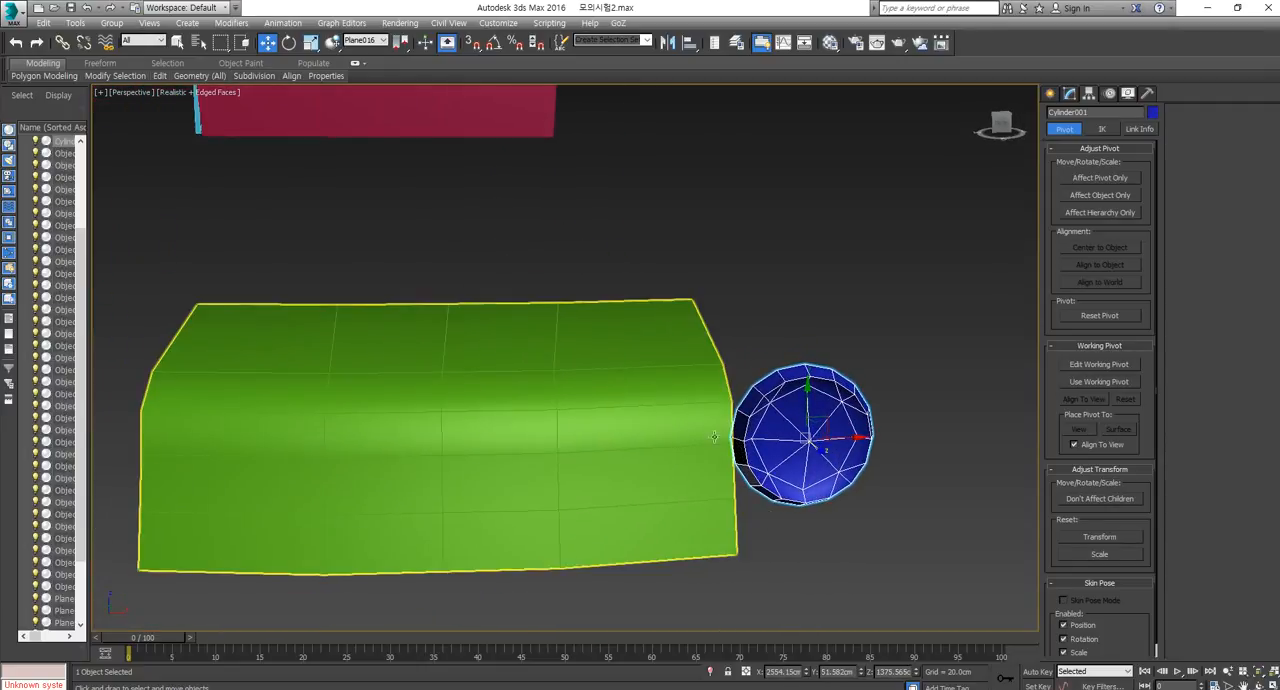
Nudge the headlight cap back slightly so it sits closer to the hood's side.
left_click(681, 388)
middle_click_drag(738, 402, 814, 380, "alt")
left_click(760, 404)
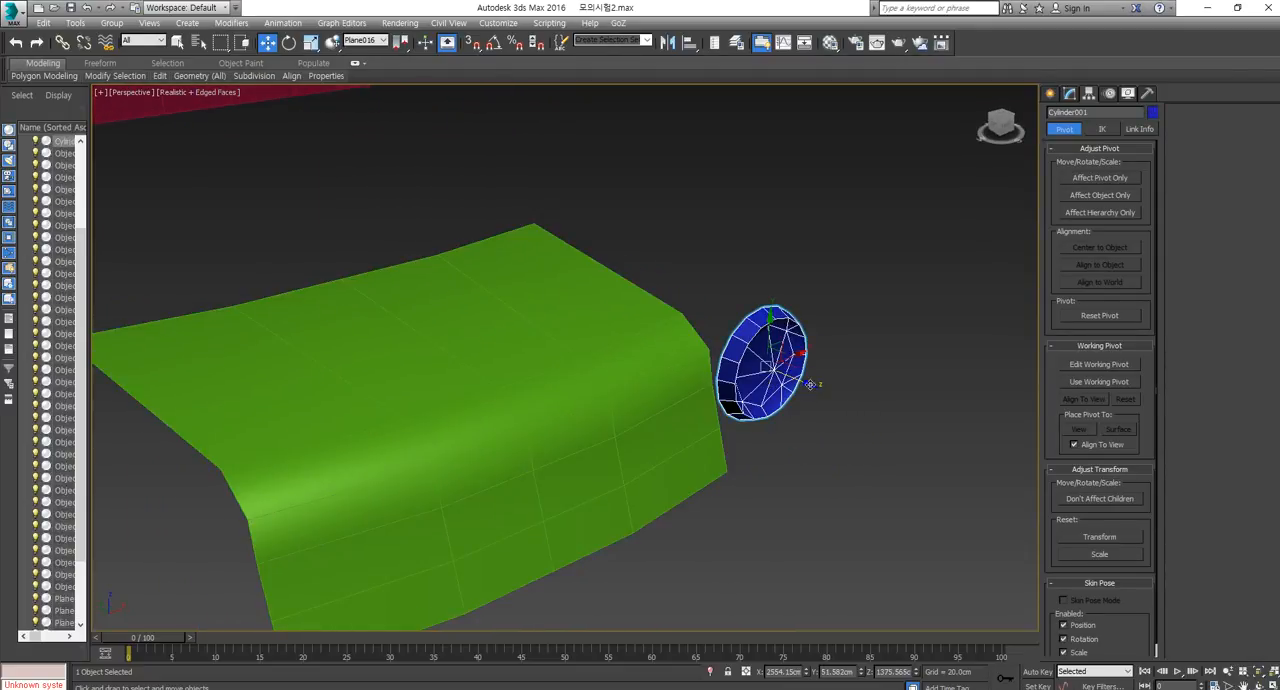
left_click_drag(810, 384, 801, 392)
Examine the mirrored hood and headlight, the arched caravan wall and the separate caravan parts from several angles.
scroll(738, 402, "down", 5)
middle_click_drag(736, 403, 770, 426, "alt")
scroll(748, 365, "up", 5)
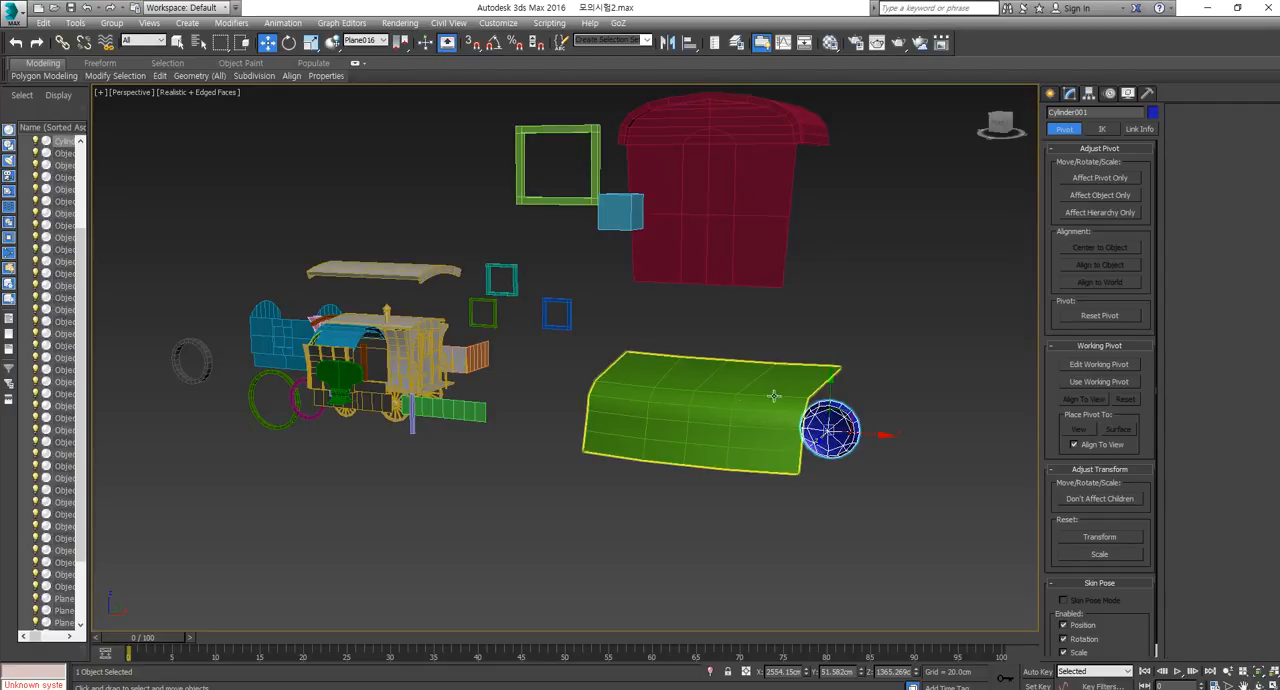
middle_click_drag(773, 396, 689, 465, "alt")
left_click(720, 280)
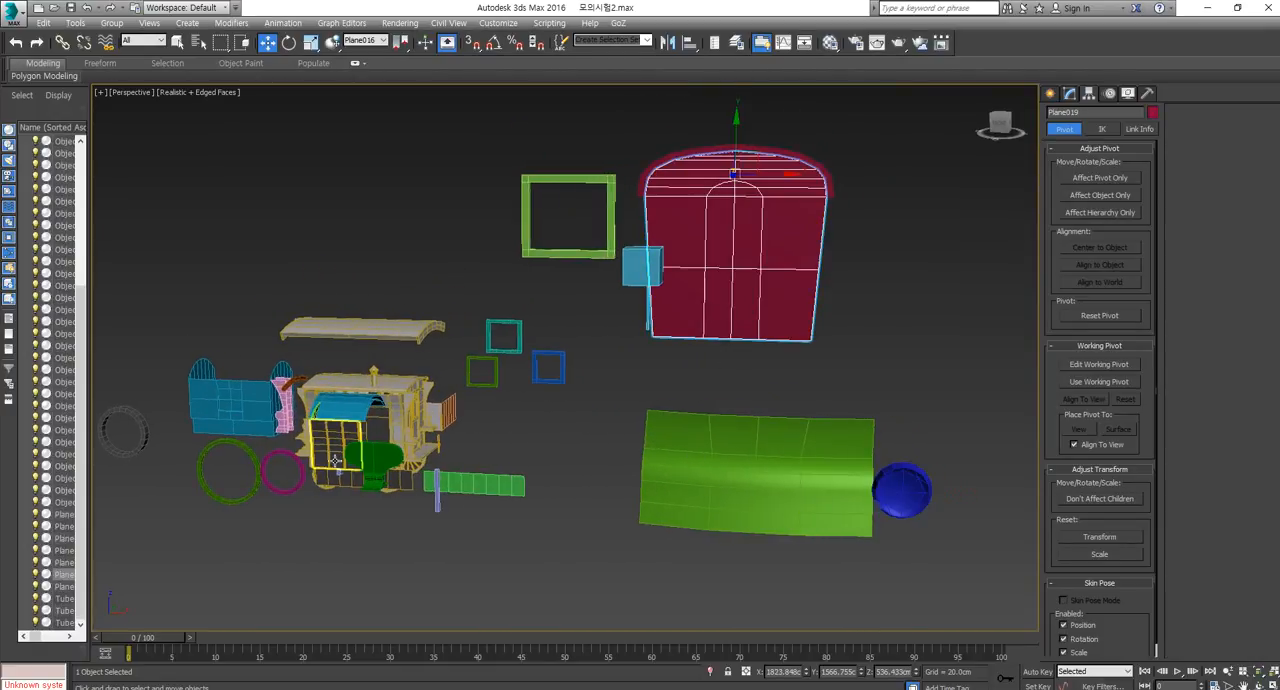
middle_click_drag(335, 461, 517, 475)
scroll(480, 457, "down", 3)
scroll(535, 476, "up", 5)
scroll(649, 521, "up", 3)
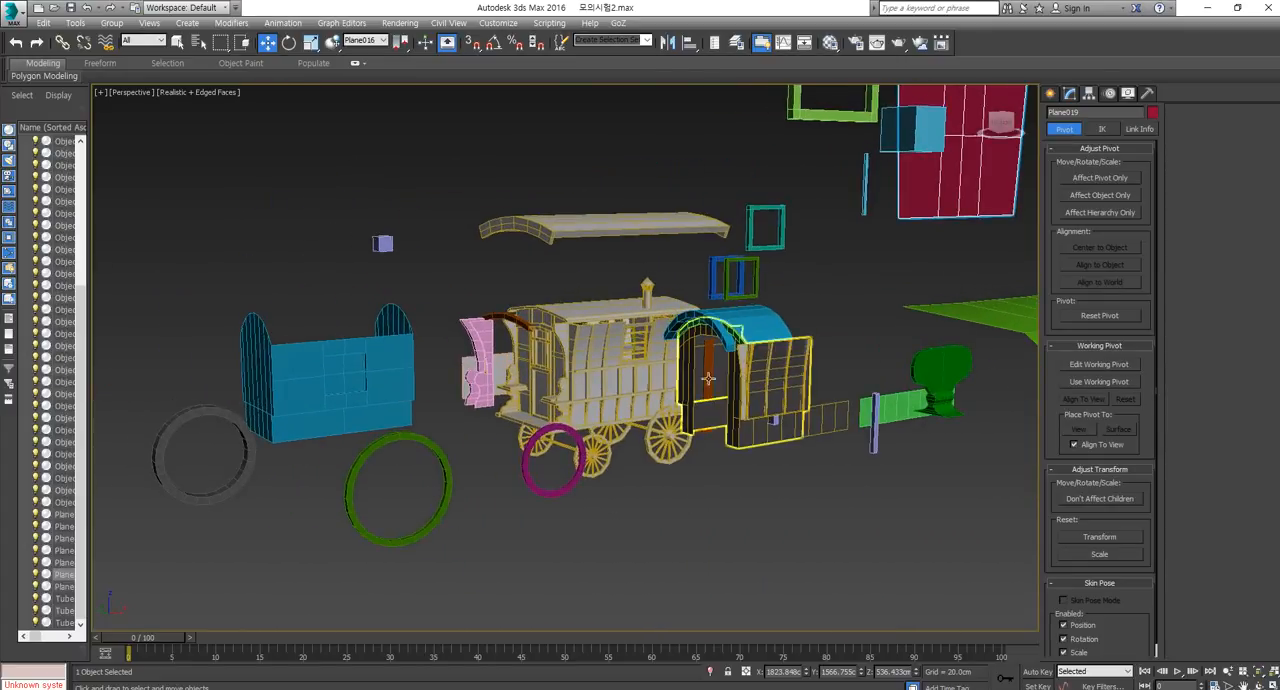